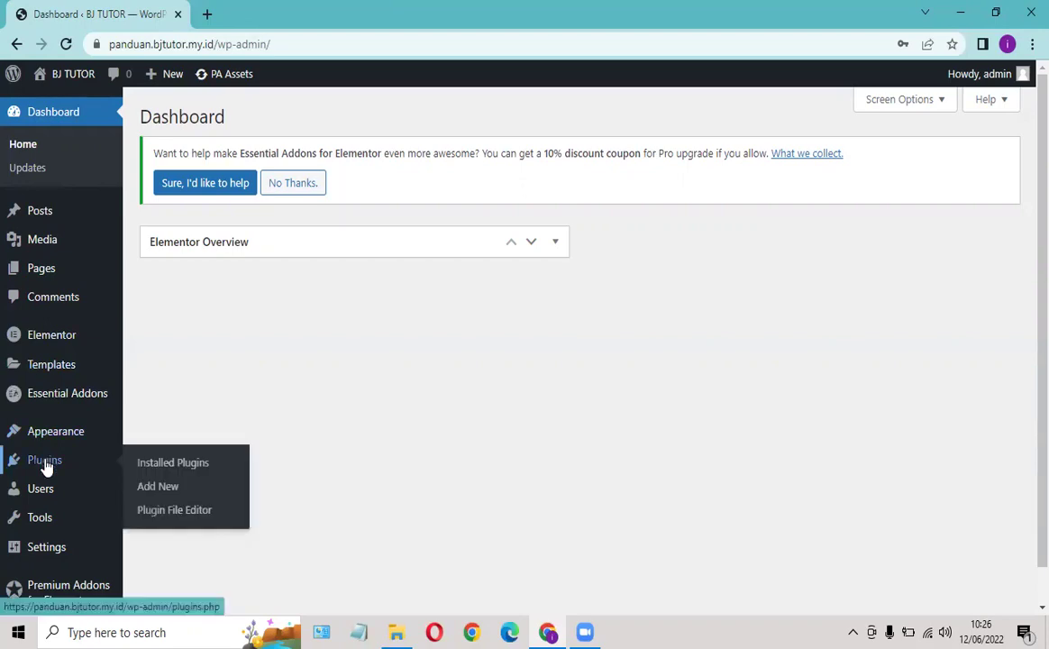
# Step: Review the site's installed plugins and open the list of pages
pyautogui.click(46, 463)
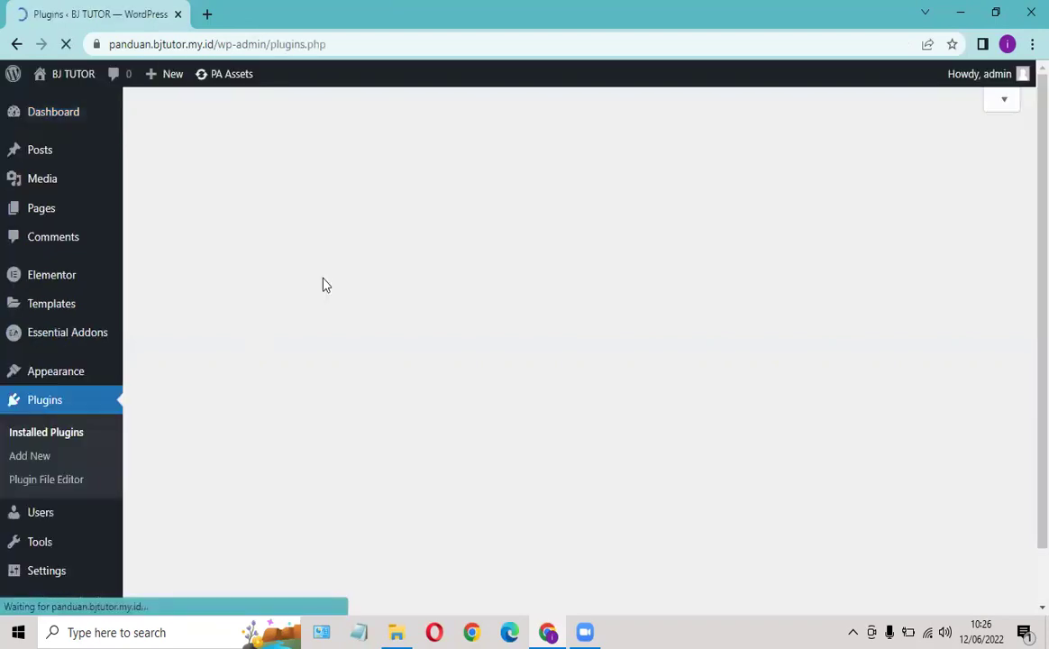
pyautogui.scroll(-2, 277, 313)
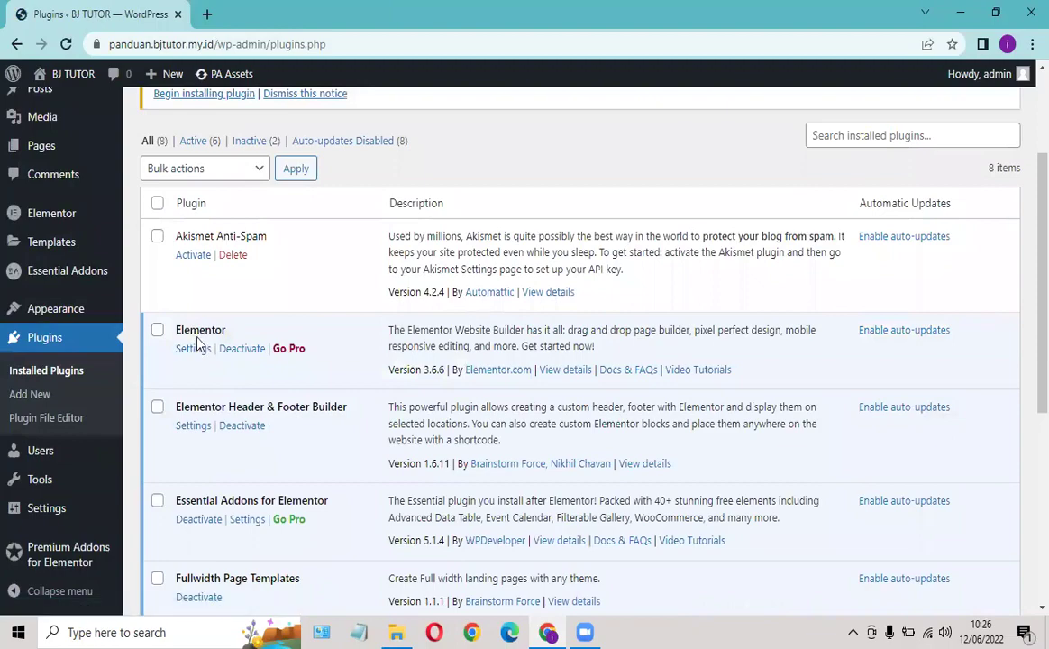
pyautogui.scroll(-5, 199, 345)
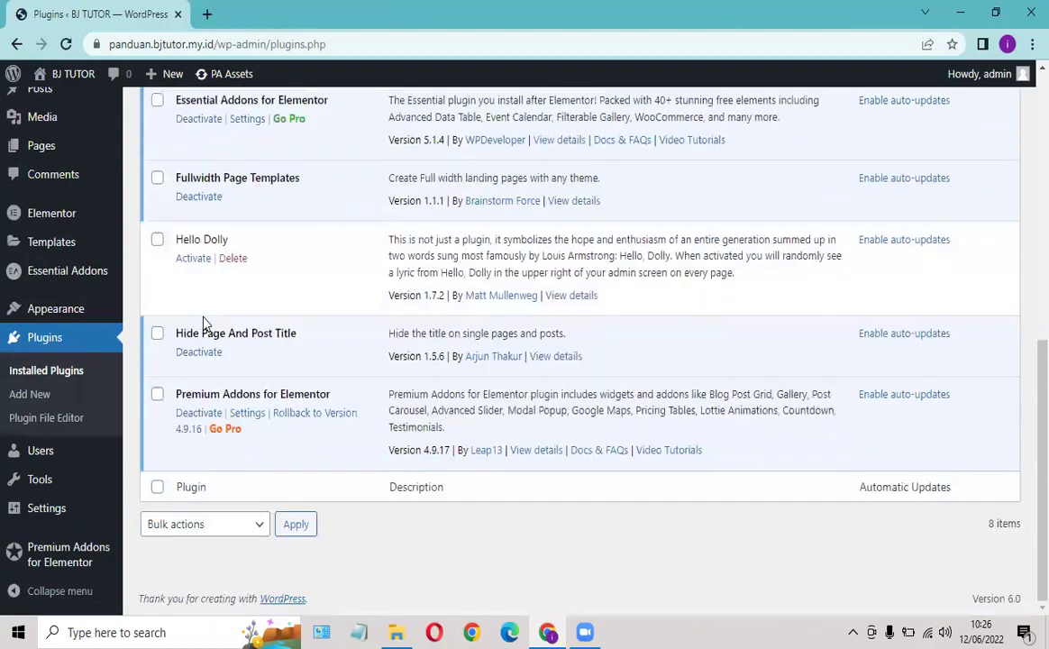
pyautogui.scroll(8, 204, 322)
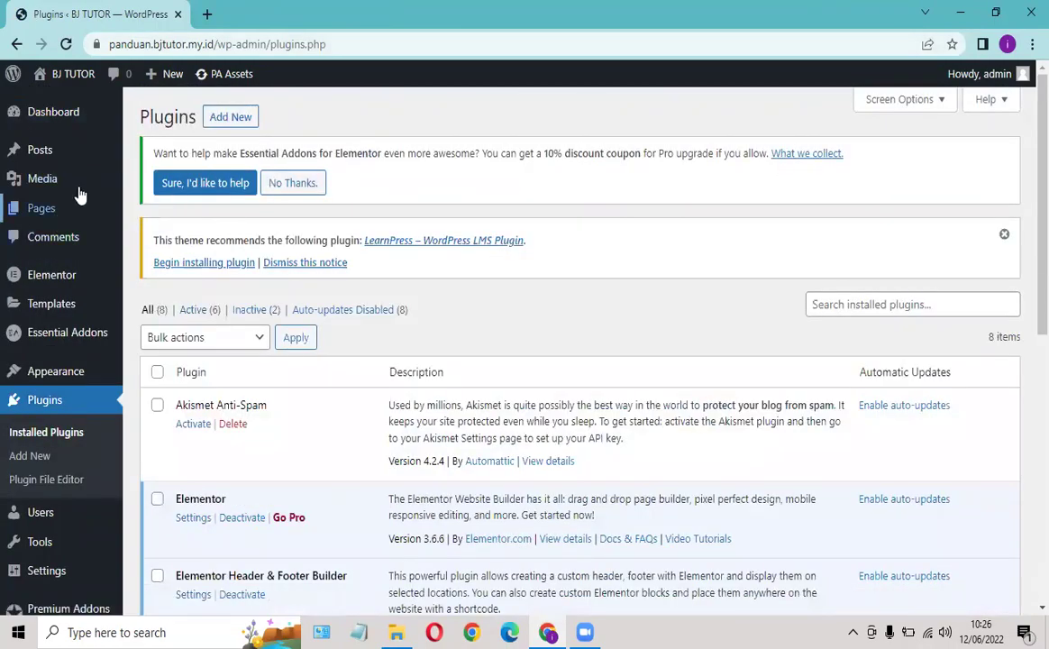
pyautogui.click(34, 214)
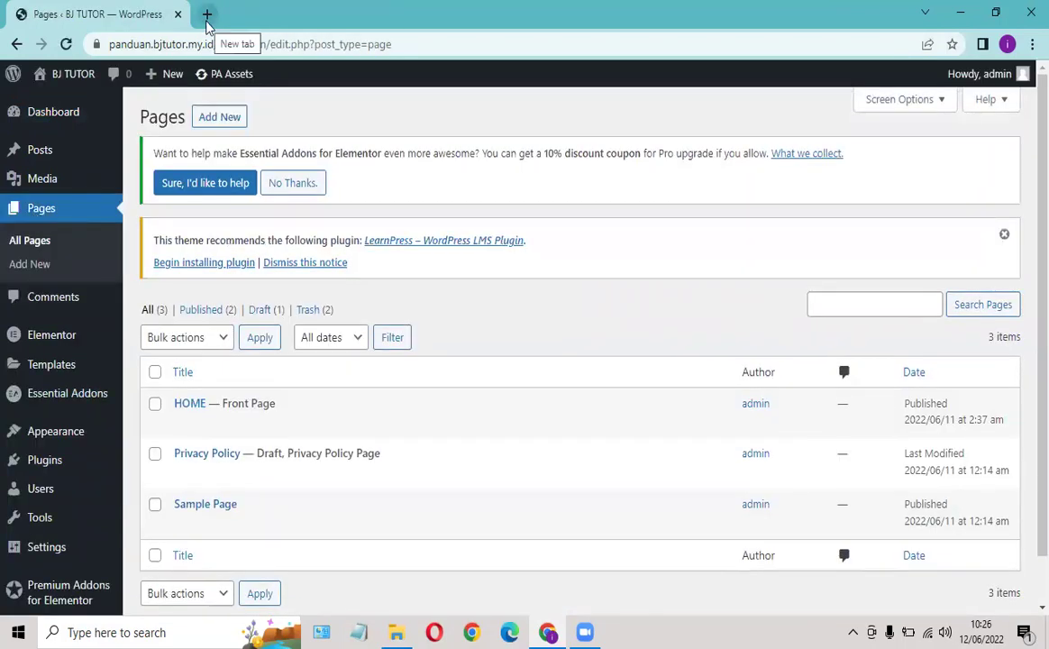
# Step: Open a new browser tab ready for entering a web address
pyautogui.click(207, 15)
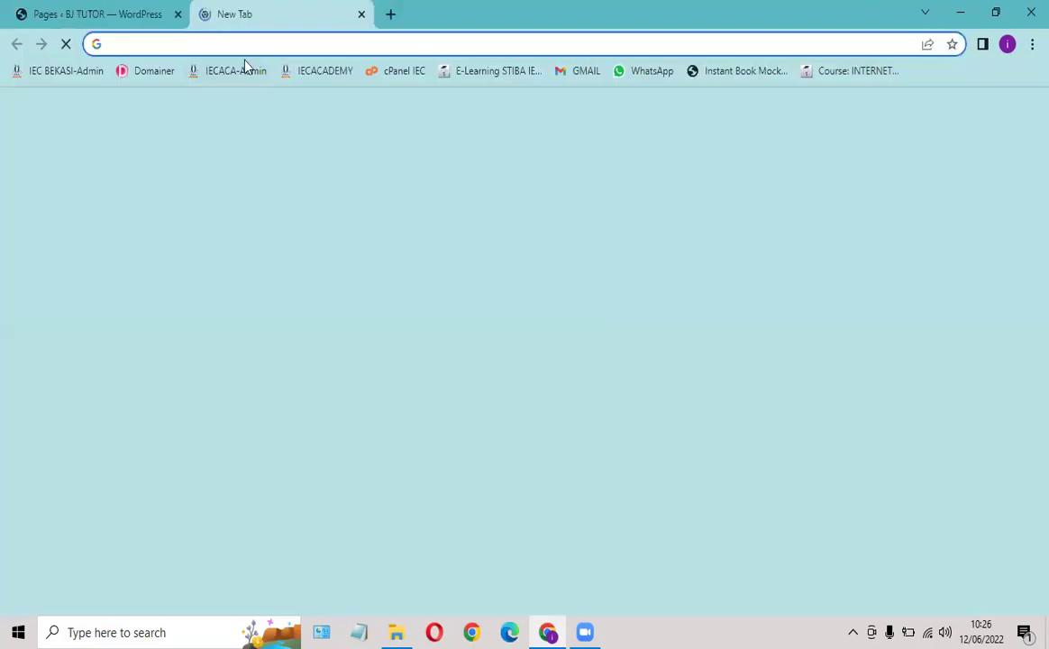
pyautogui.click(231, 41)
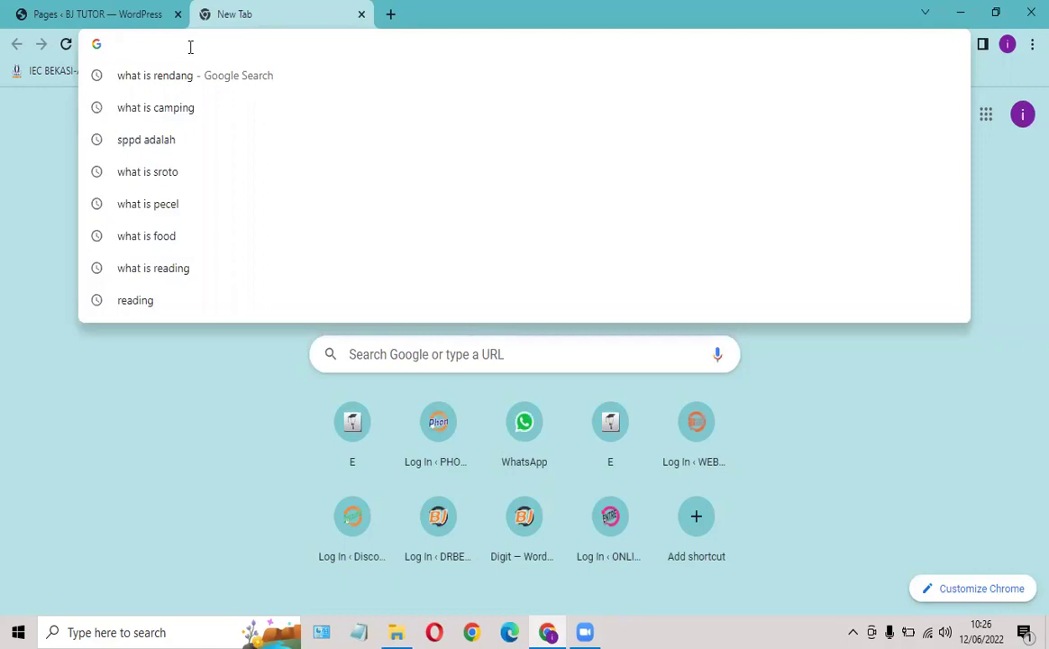
pyautogui.write('b')
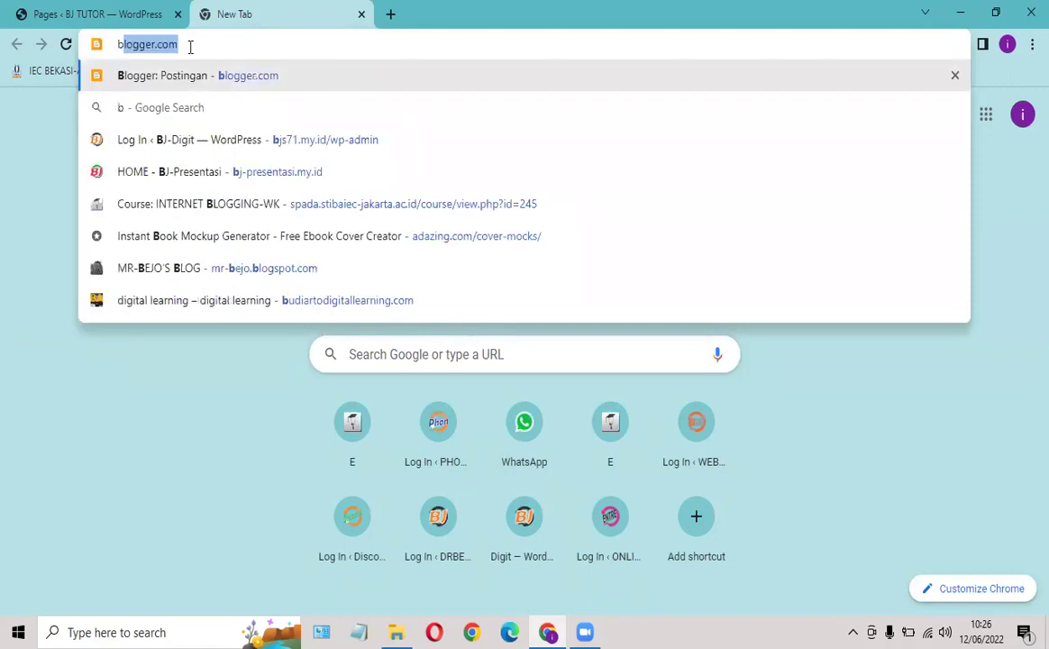
pyautogui.press('BackSpace')
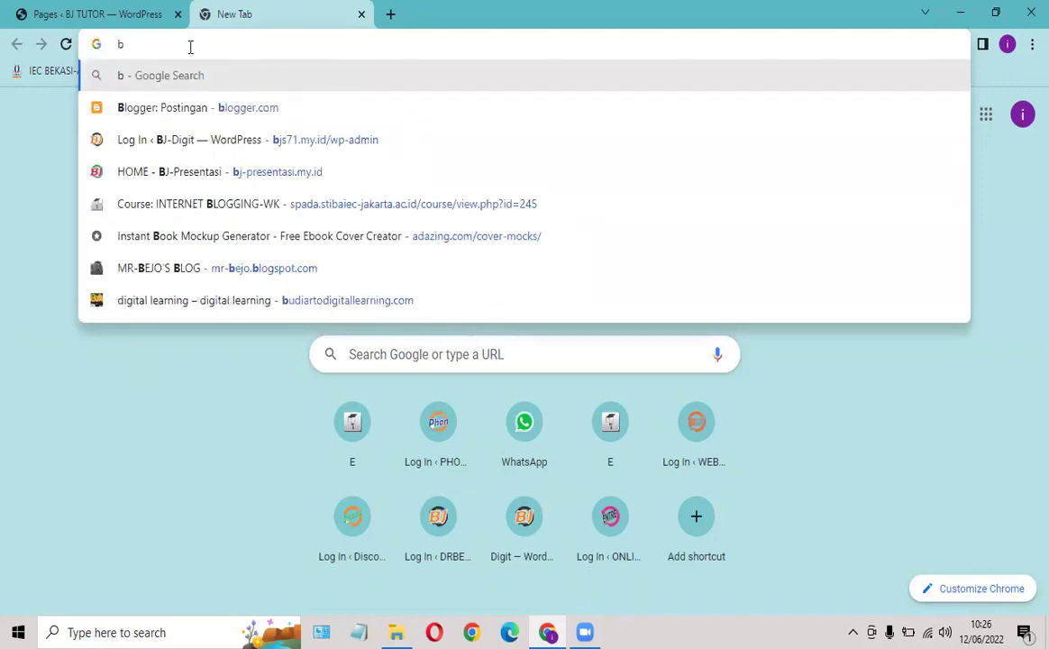
pyautogui.write('tut')
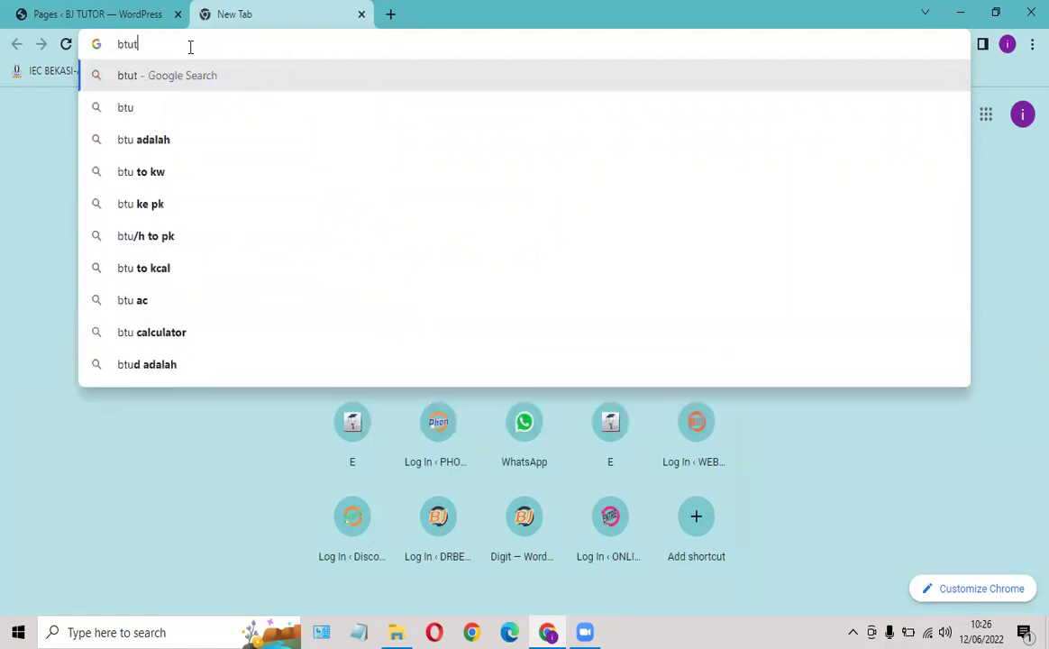
pyautogui.press('BackSpace')
pyautogui.press('BackSpace')
pyautogui.press('BackSpace')
pyautogui.press('BackSpace')
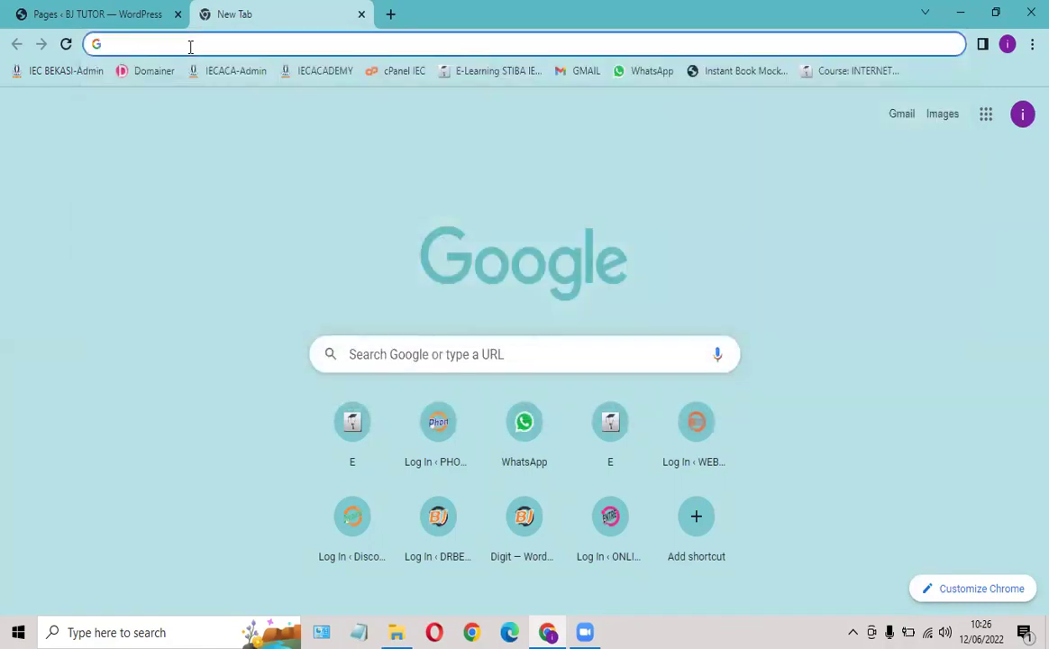
# Step: Load the sample landing page at tutorial.bjdemy.com/lp-fashion in the new tab
pyautogui.write('tutorial.bjdemy.com')
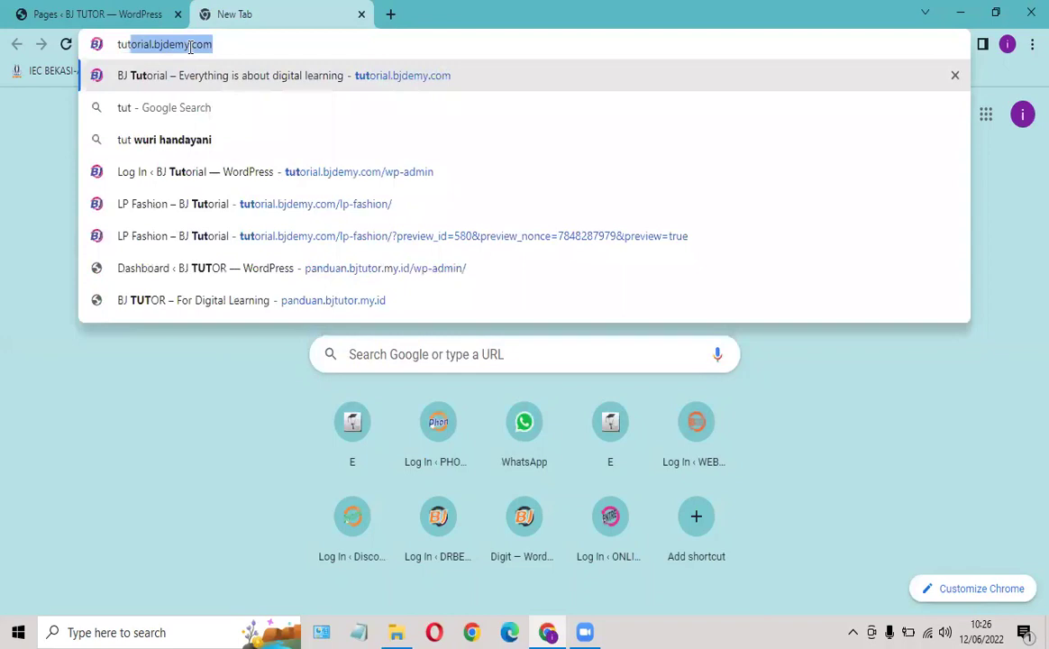
pyautogui.click(217, 42)
pyautogui.write('/')
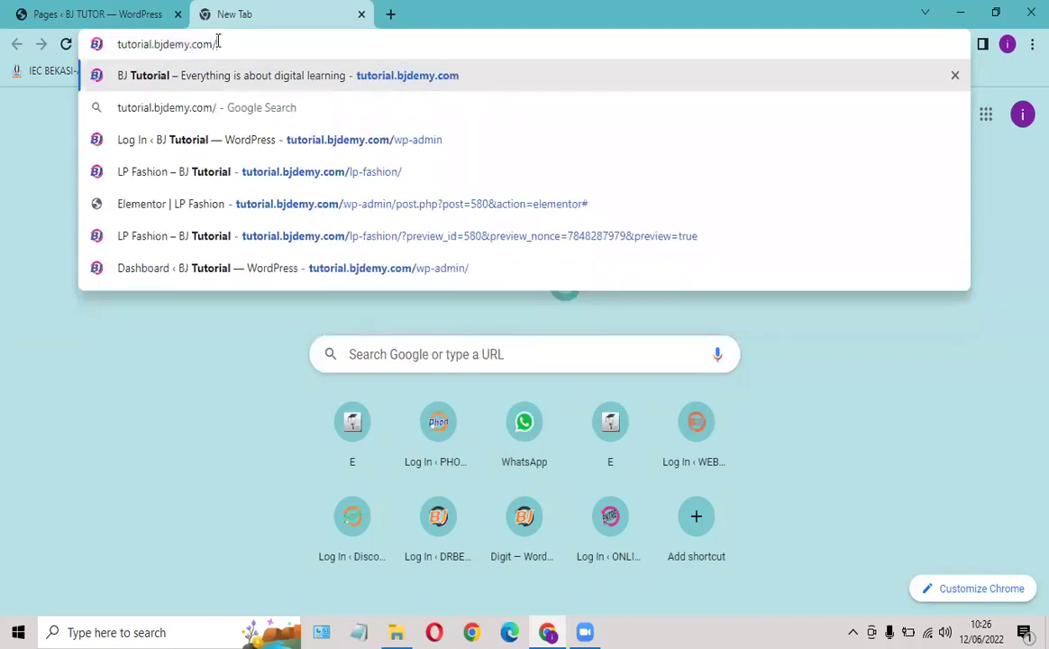
pyautogui.write('l')
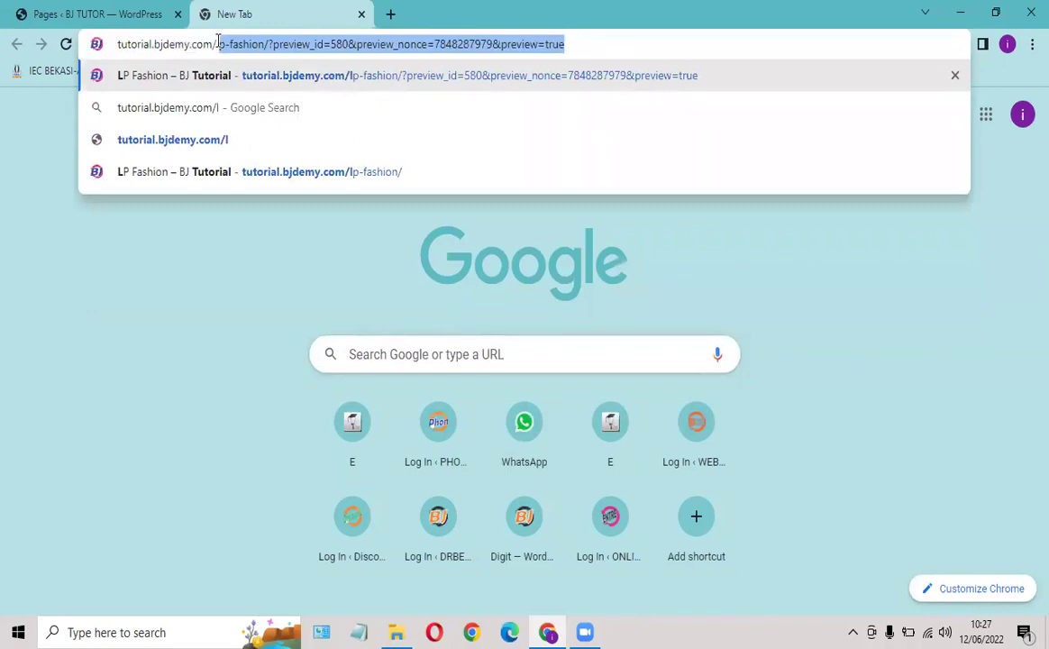
pyautogui.write('p')
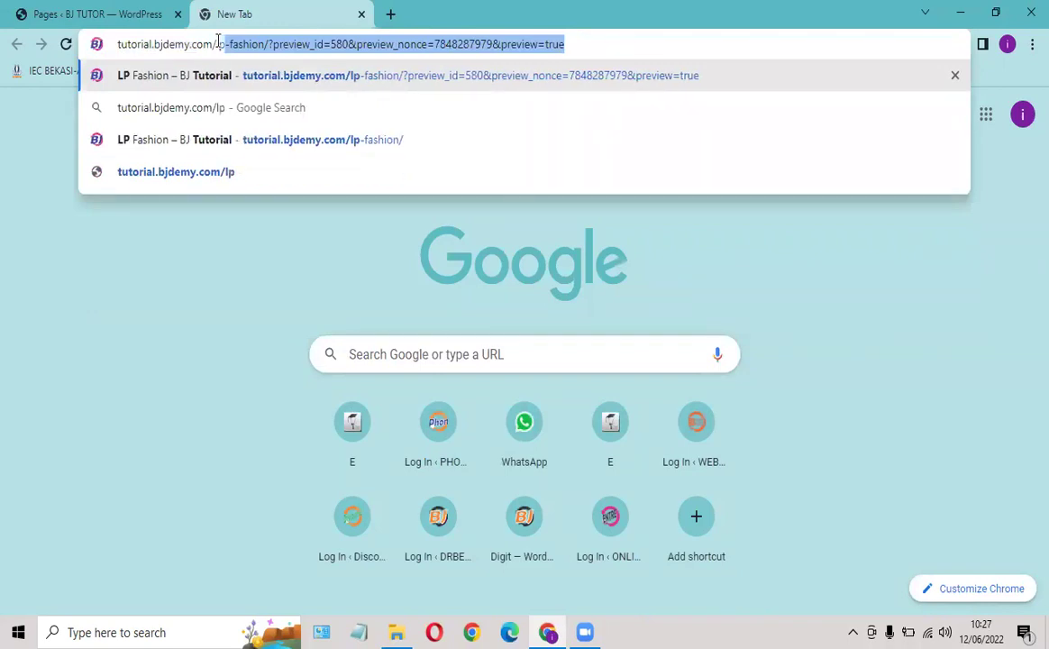
pyautogui.write('-fashion')
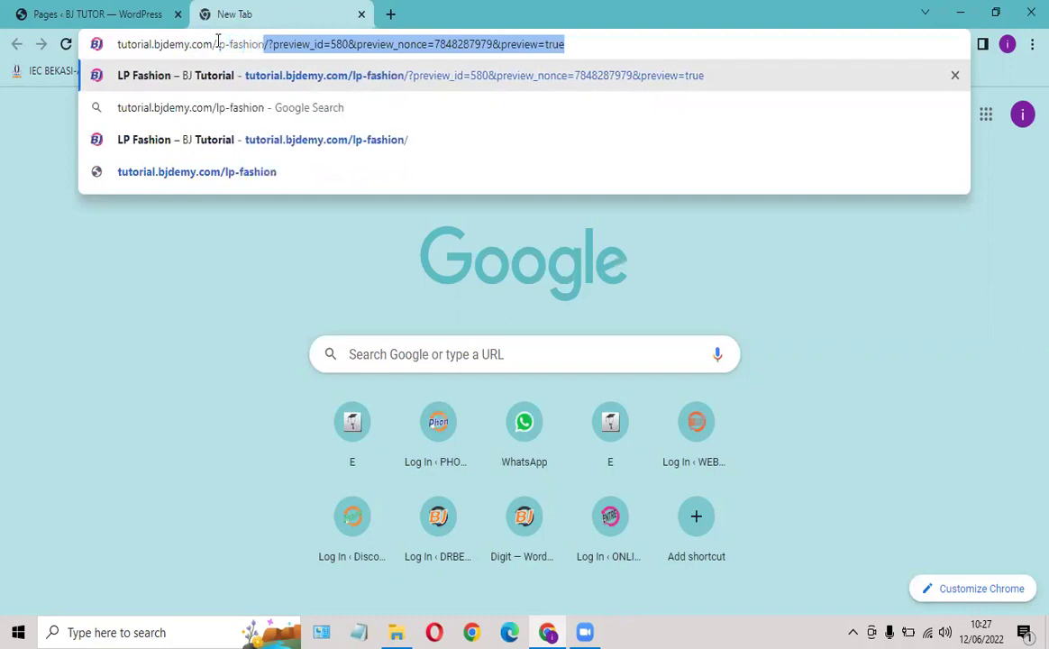
pyautogui.press('Delete')
pyautogui.press('Return')
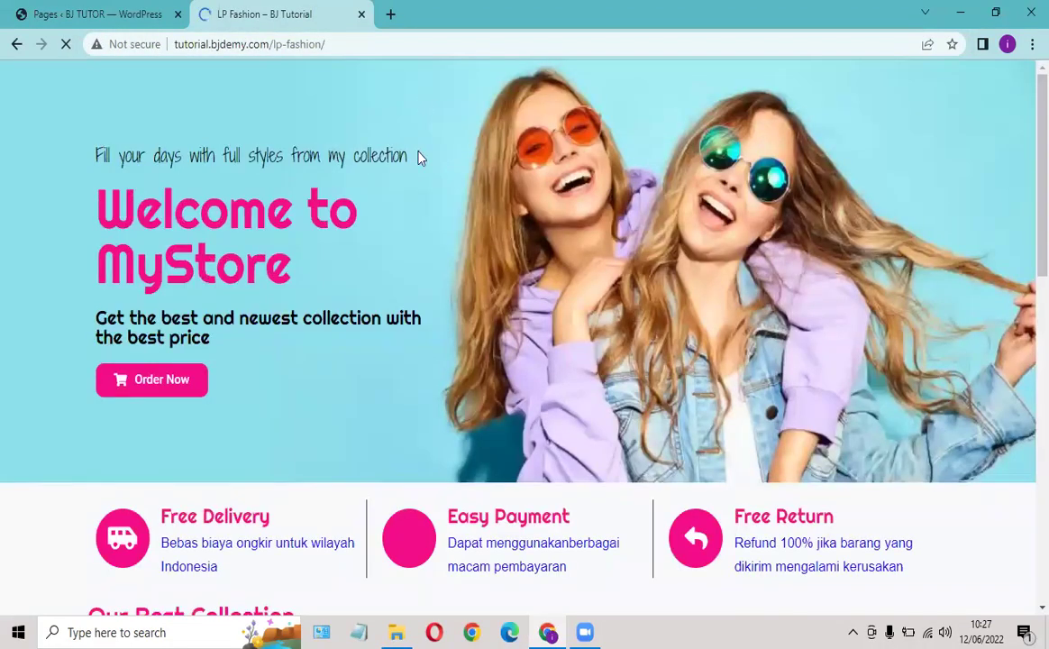
# Step: Examine the sample page's sections: welcome hero, service features, Our Best Collection, sale banner and Produk Terlaris
pyautogui.scroll(-3, 418, 153)
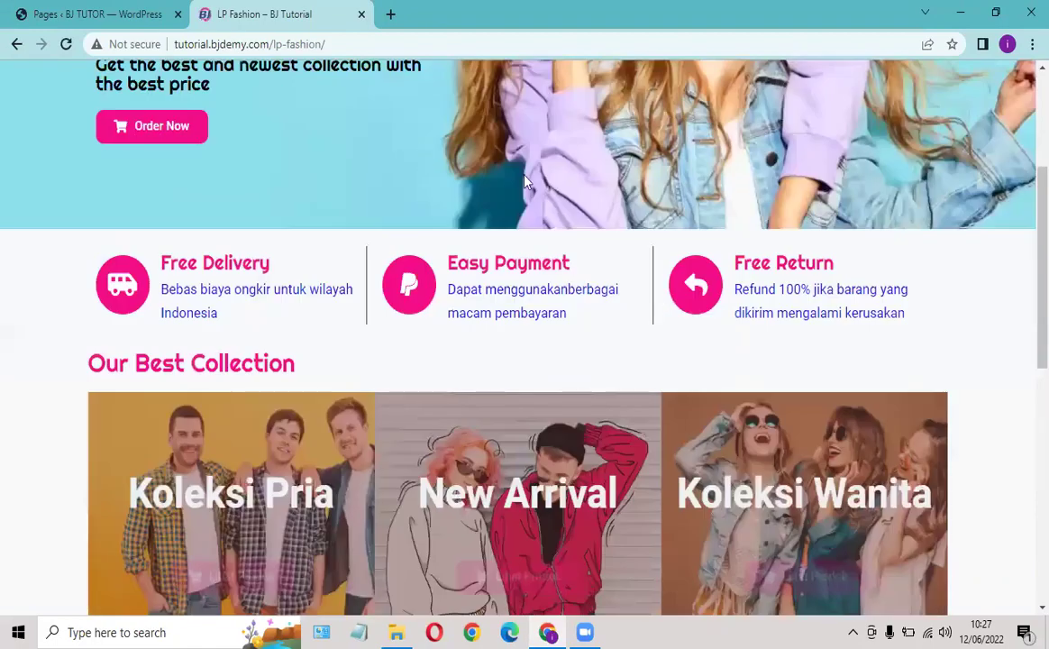
pyautogui.scroll(-8, 526, 183)
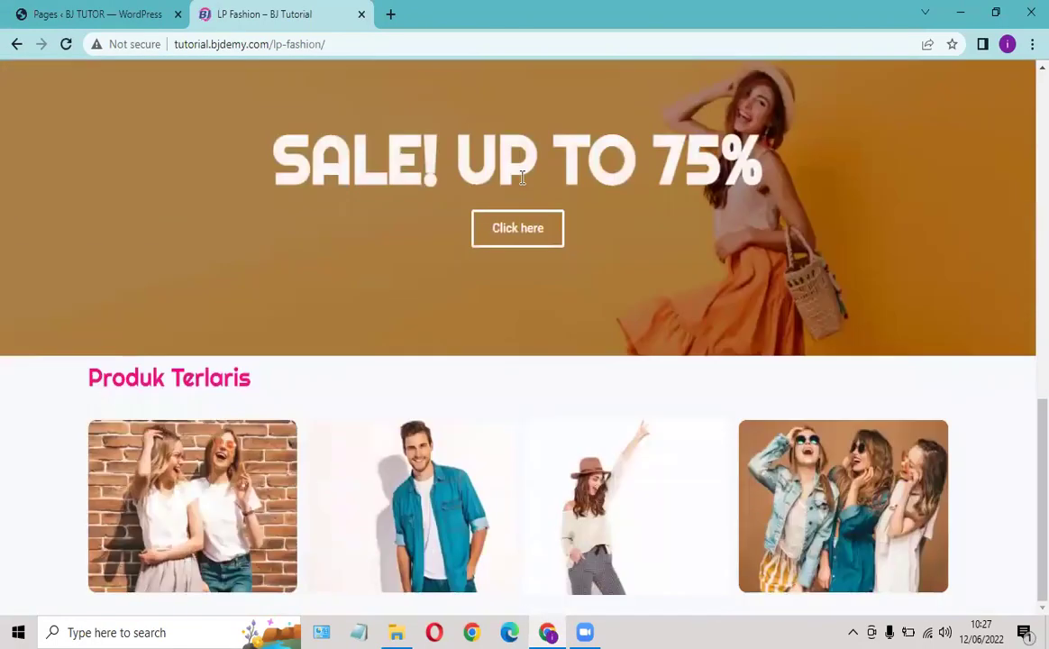
pyautogui.scroll(6, 541, 171)
pyautogui.scroll(4, 405, 157)
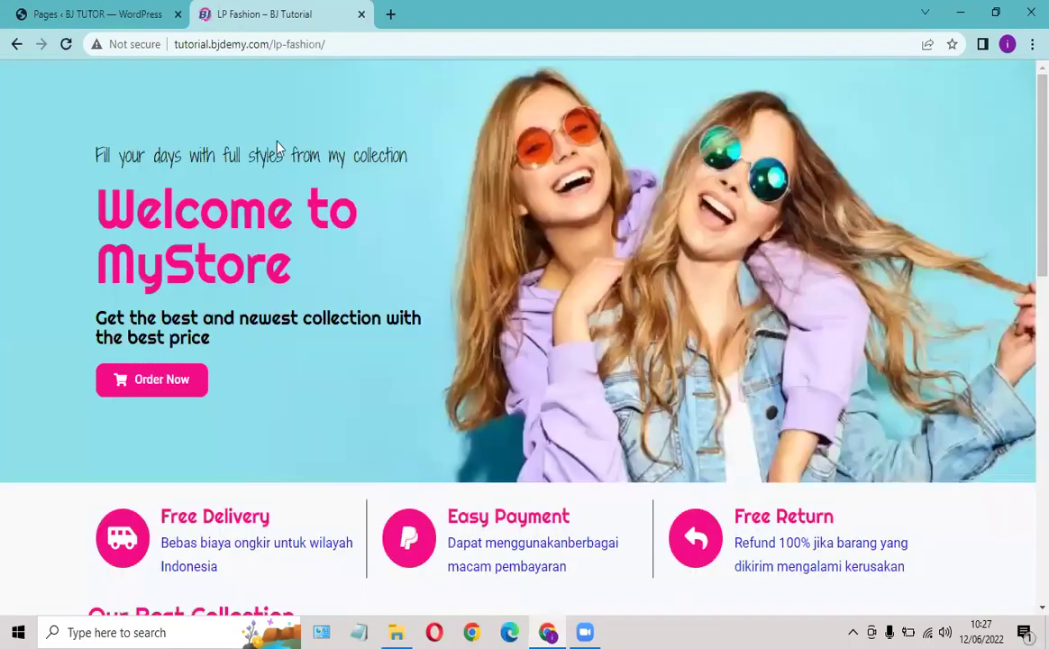
pyautogui.scroll(-3, 464, 153)
pyautogui.scroll(3, 464, 152)
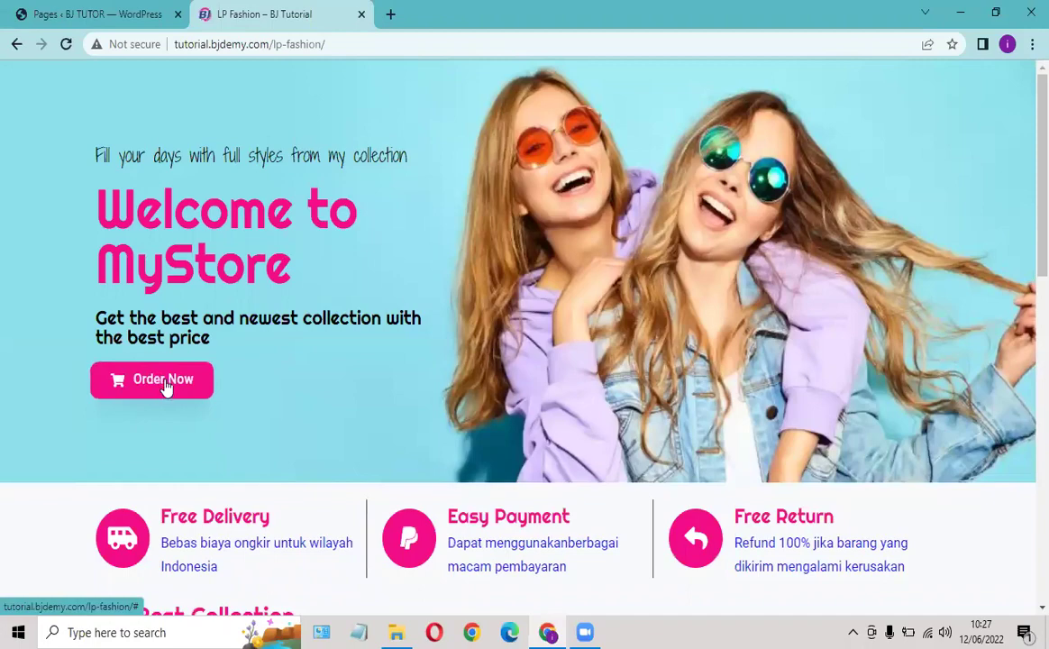
pyautogui.scroll(-4, 564, 236)
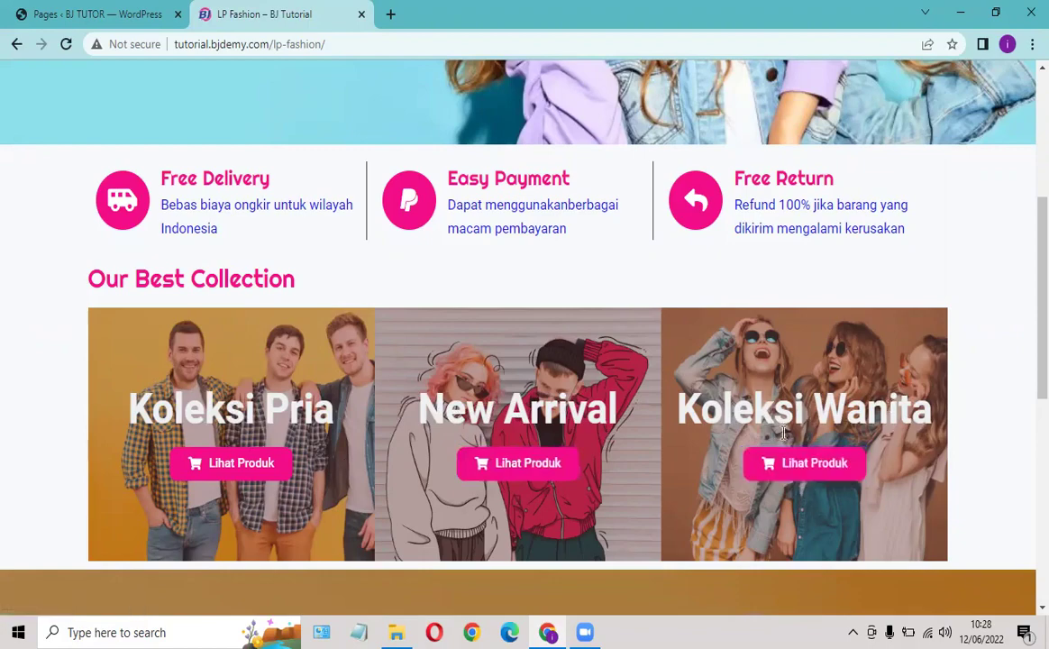
pyautogui.scroll(-3, 498, 405)
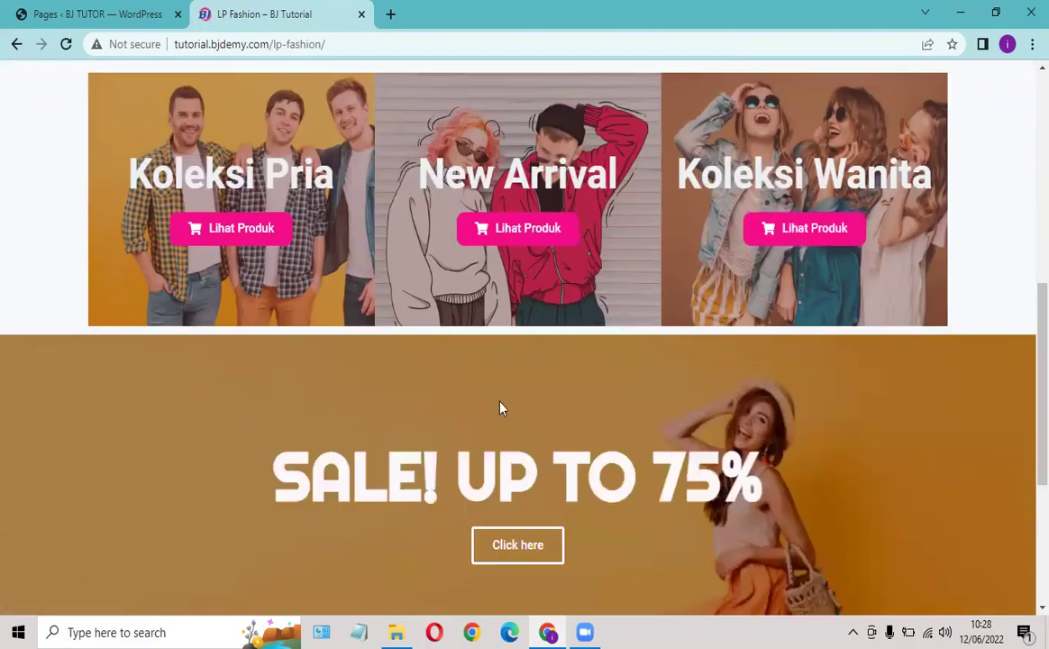
pyautogui.scroll(-2, 490, 385)
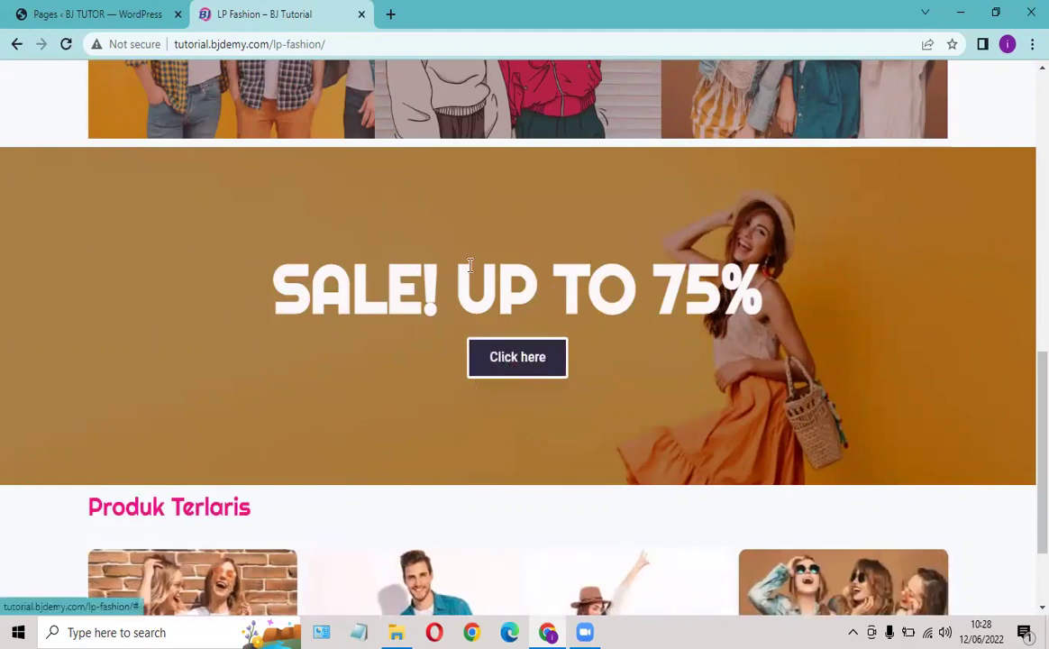
pyautogui.scroll(-3, 444, 282)
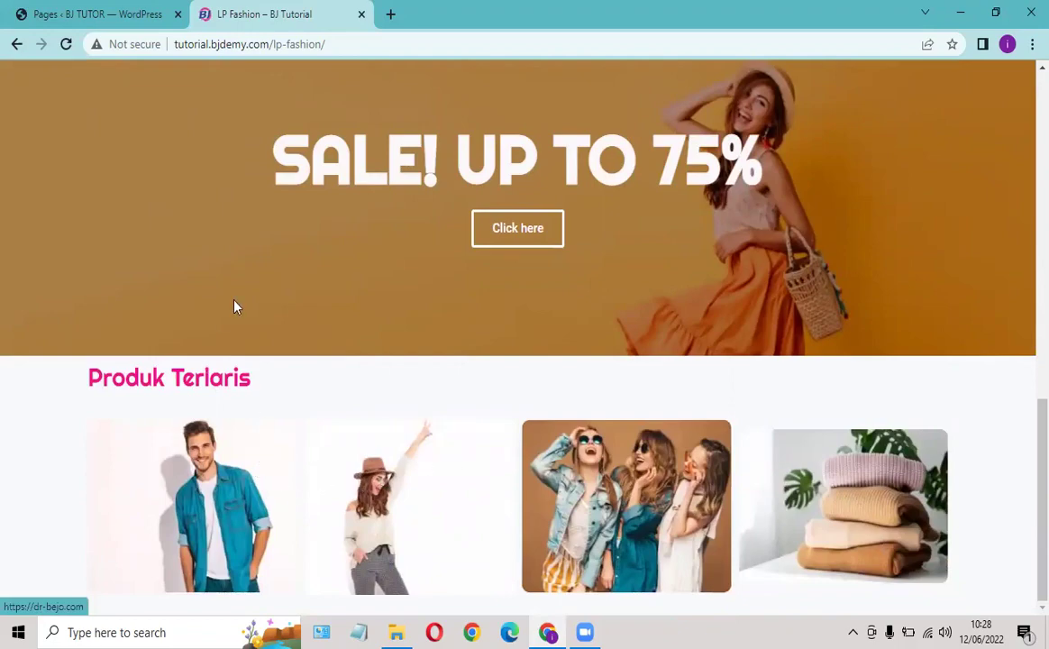
pyautogui.scroll(10, 380, 361)
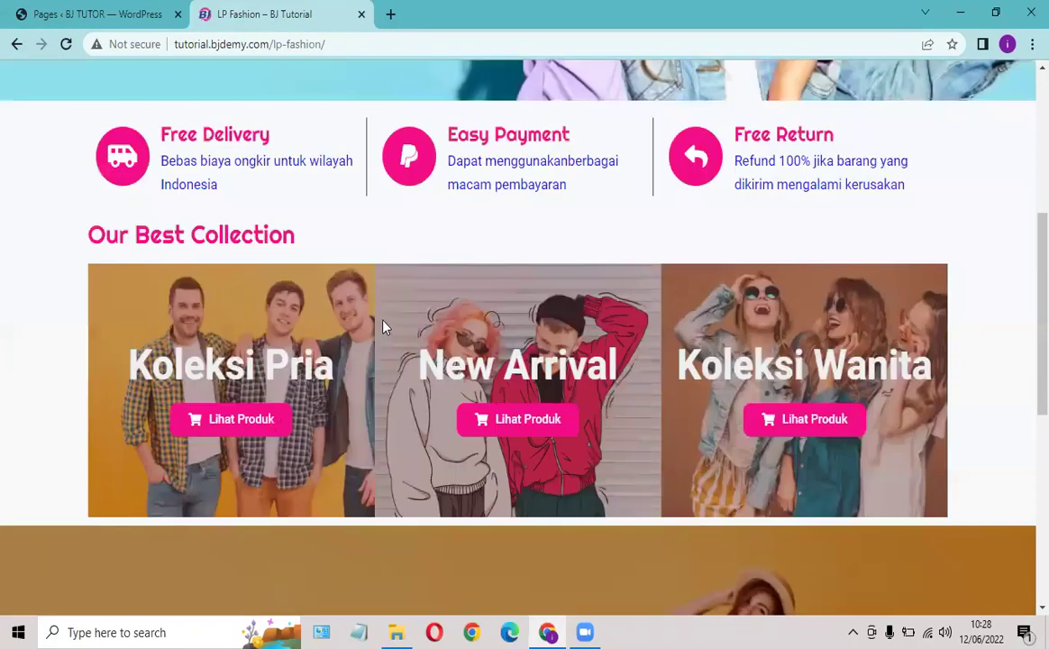
pyautogui.scroll(1, 407, 100)
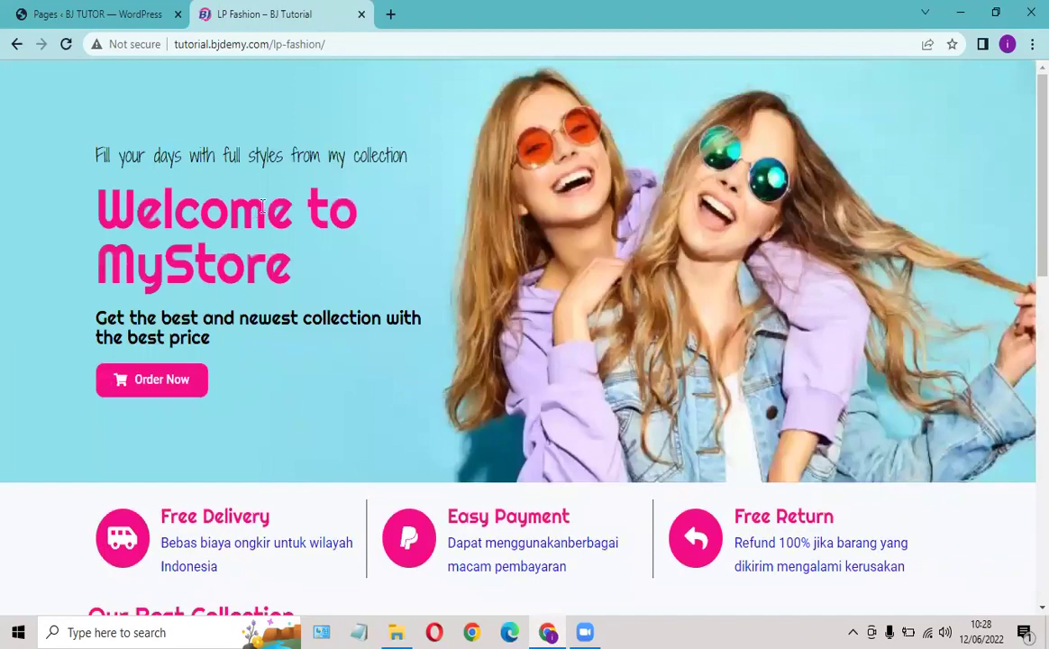
# Step: Go through the sample page again, checking the Order Now, Lihat Produk and Click here buttons and their hover effects
pyautogui.scroll(-2, 388, 179)
pyautogui.scroll(2, 386, 183)
pyautogui.scroll(-2, 390, 178)
pyautogui.scroll(2, 392, 177)
pyautogui.scroll(-2, 304, 213)
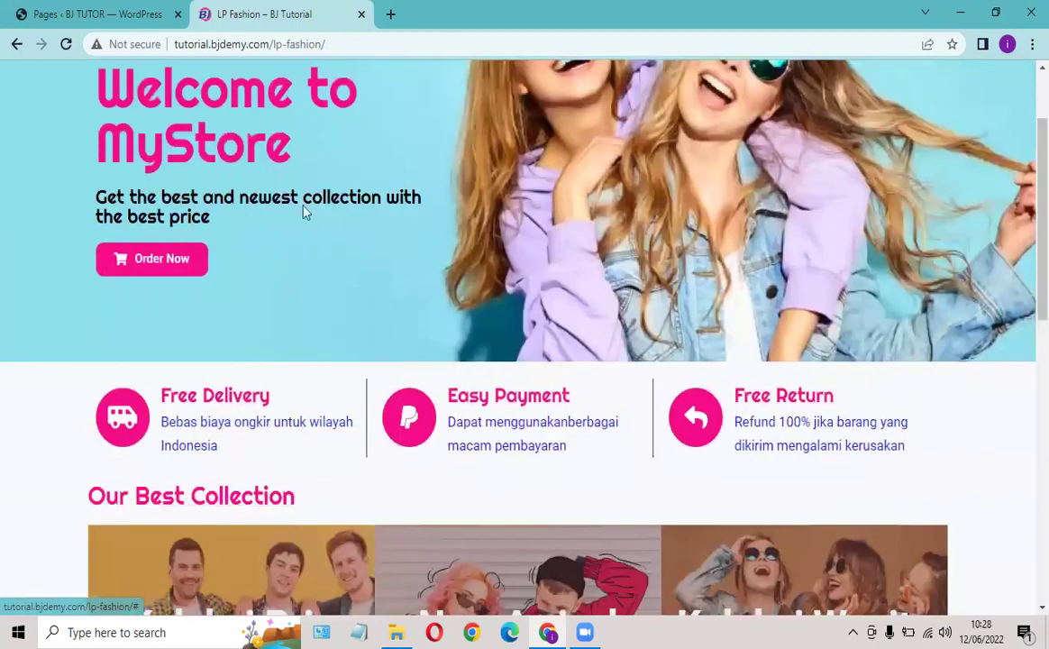
pyautogui.scroll(-2, 304, 213)
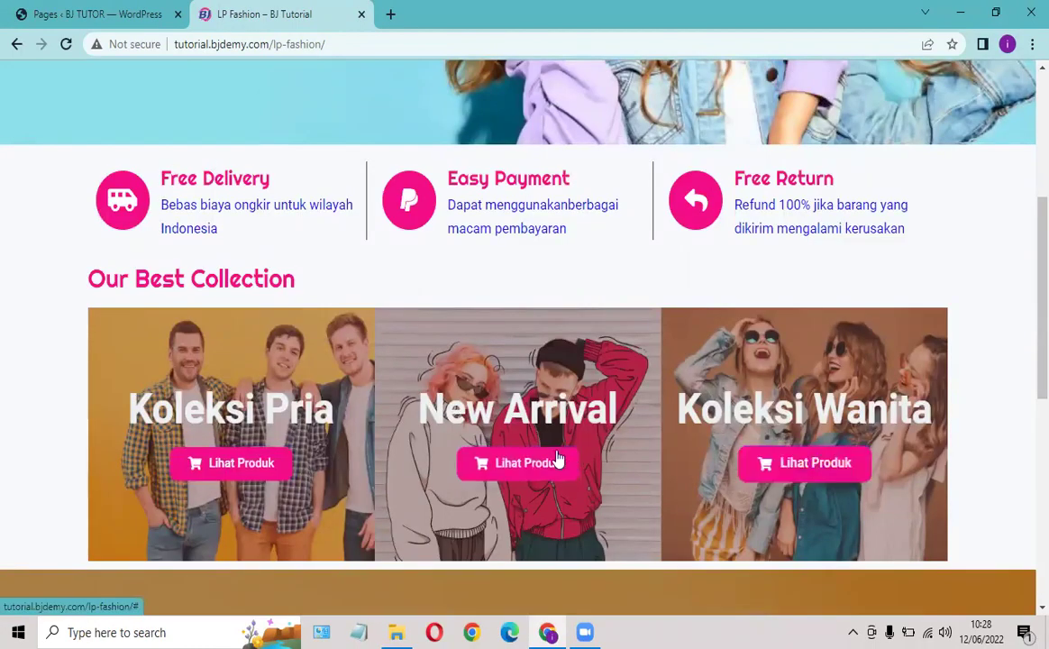
pyautogui.scroll(-3, 544, 415)
pyautogui.scroll(-2, 538, 361)
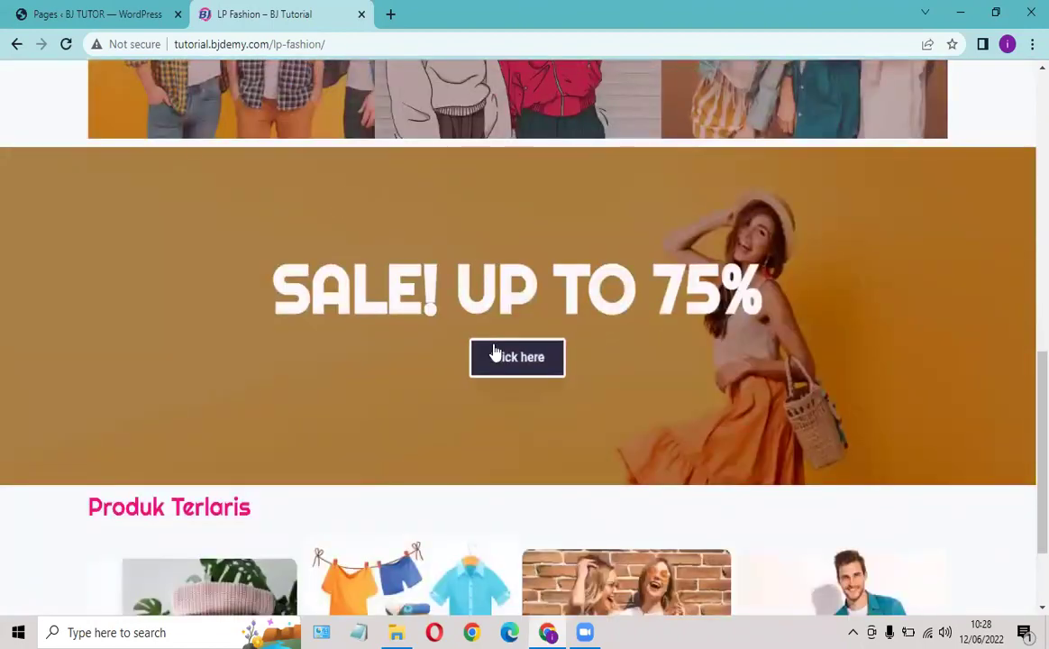
pyautogui.scroll(-1, 496, 356)
pyautogui.scroll(10, 476, 302)
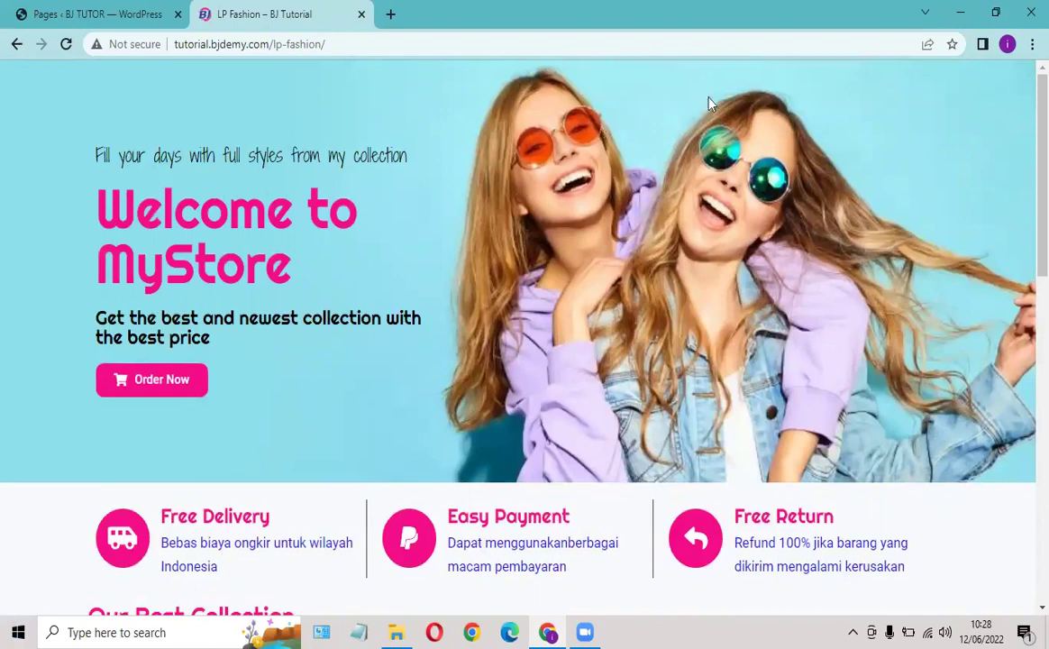
# Step: Return to the WordPress pages list and add a new page titled "LP-Fashion"
pyautogui.click(78, 16)
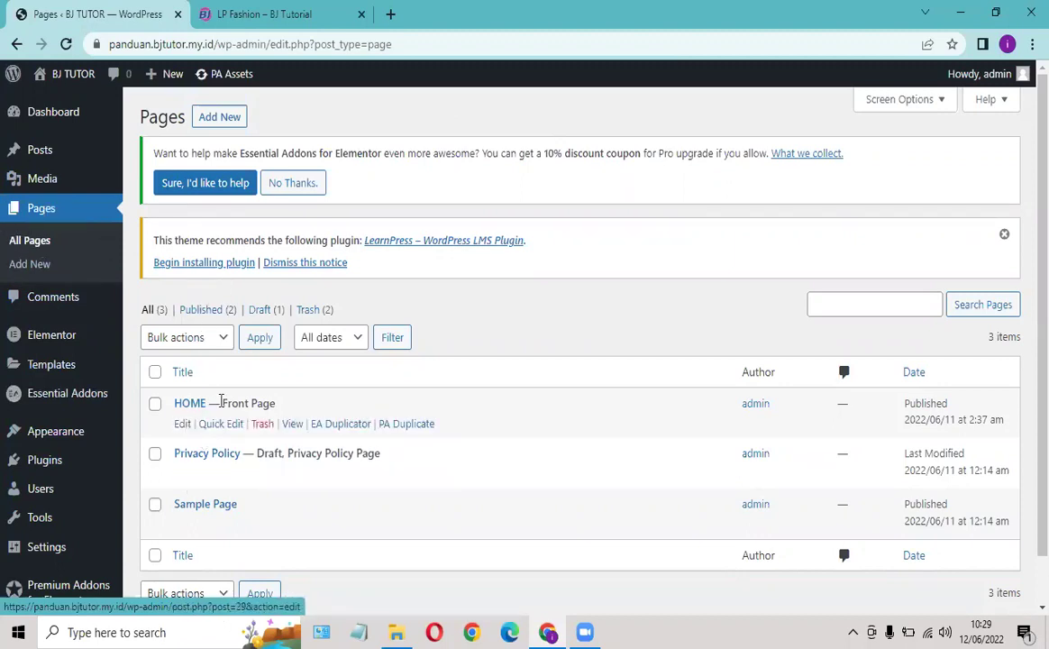
pyautogui.click(211, 122)
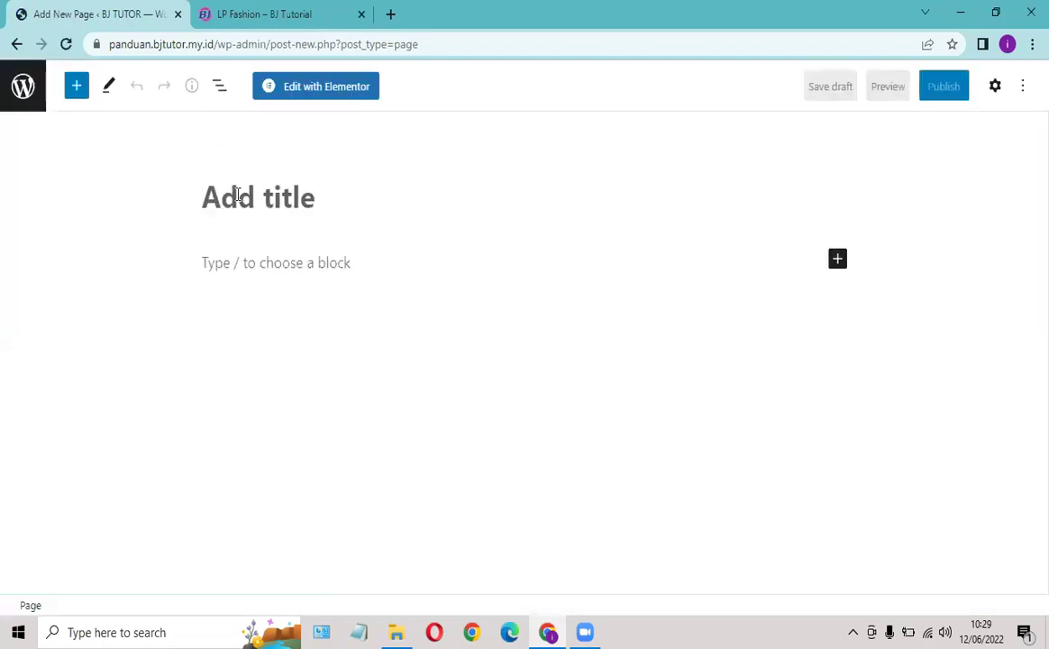
pyautogui.write('L')
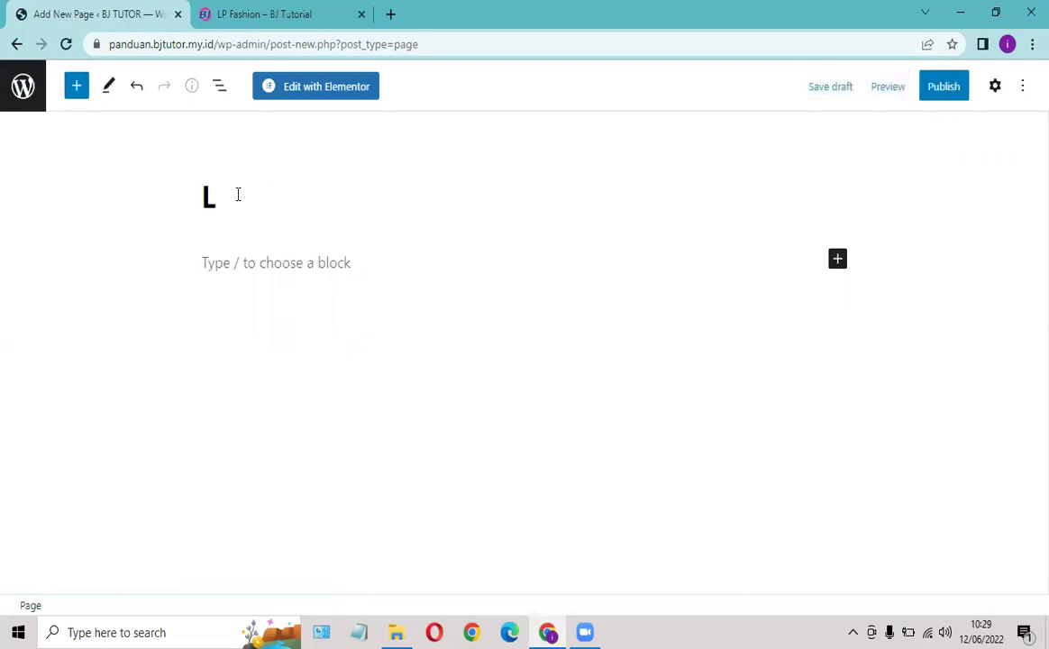
pyautogui.write('P- Fashion')
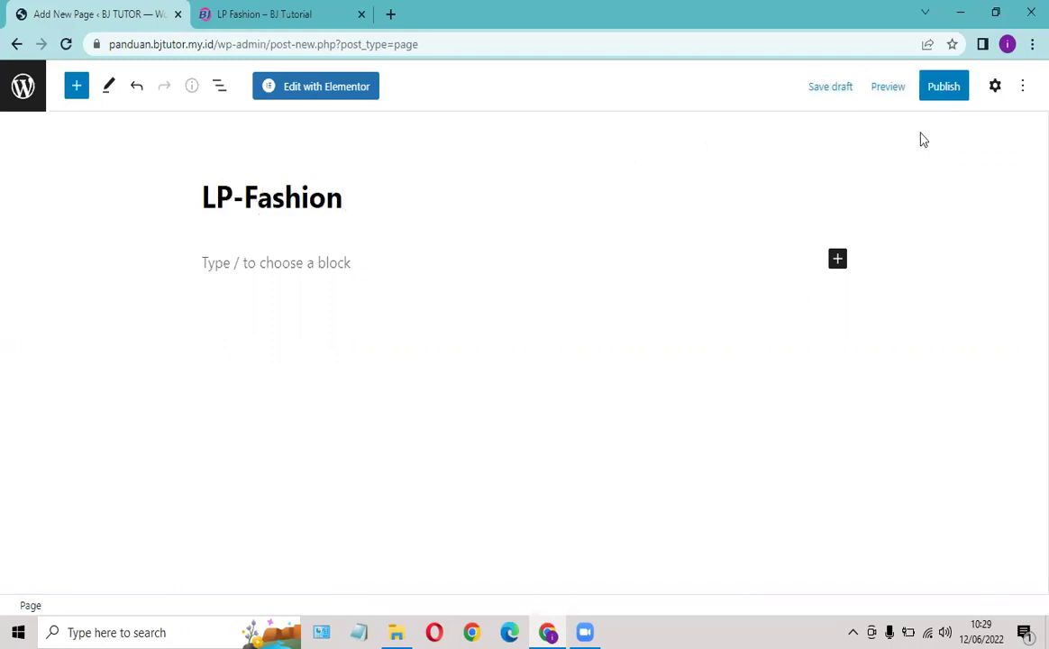
# Step: Set the LP-Fashion page's template to Elementor Canvas in the page settings
pyautogui.click(995, 87)
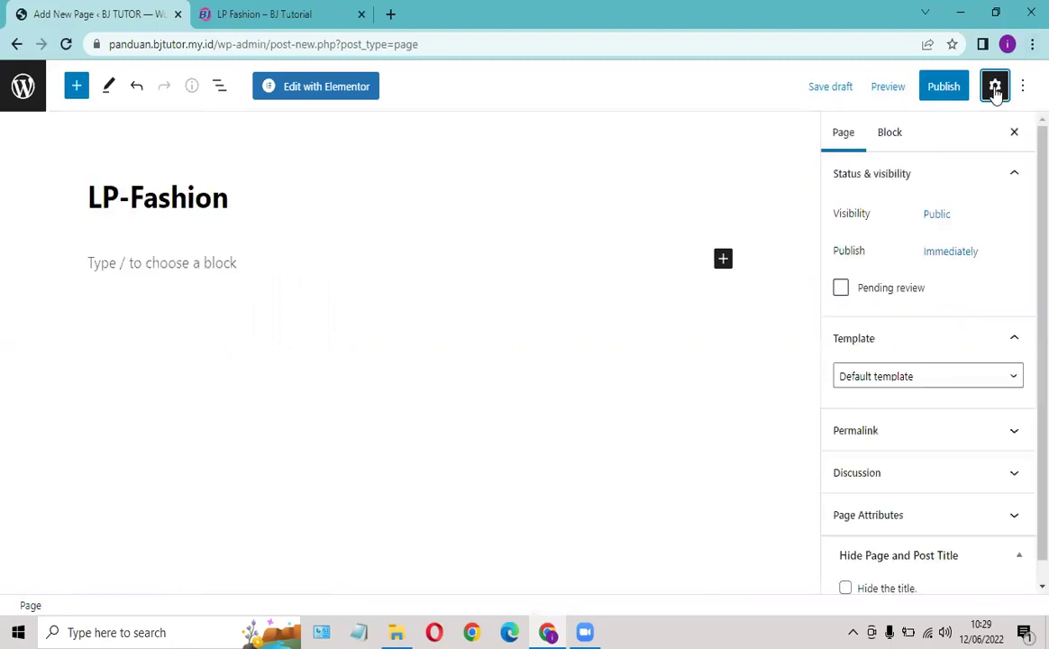
pyautogui.scroll(-1, 876, 265)
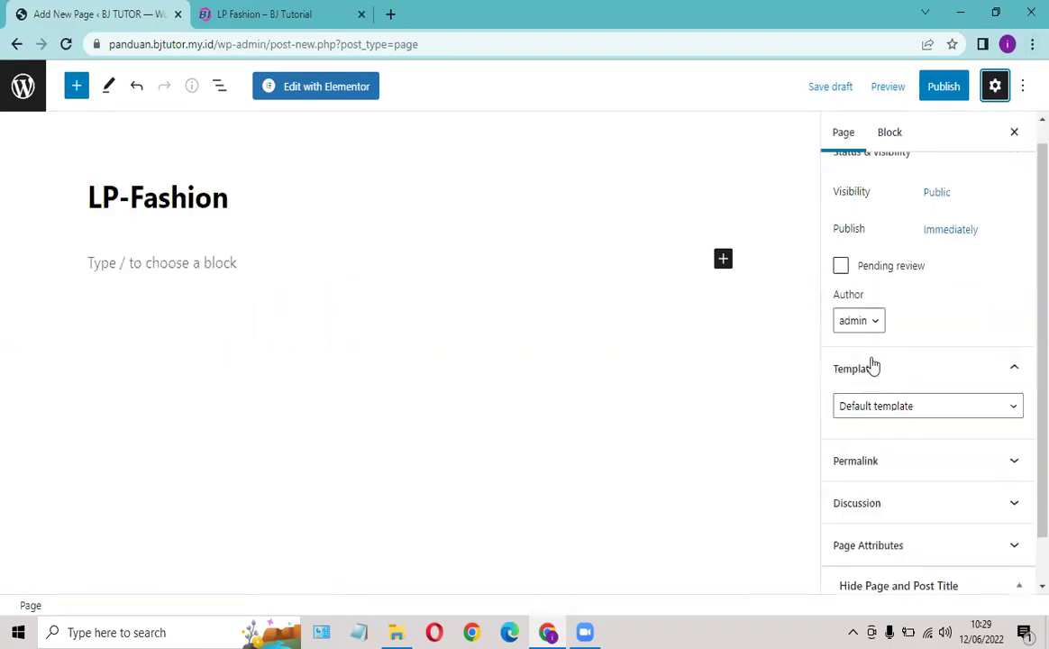
pyautogui.click(870, 413)
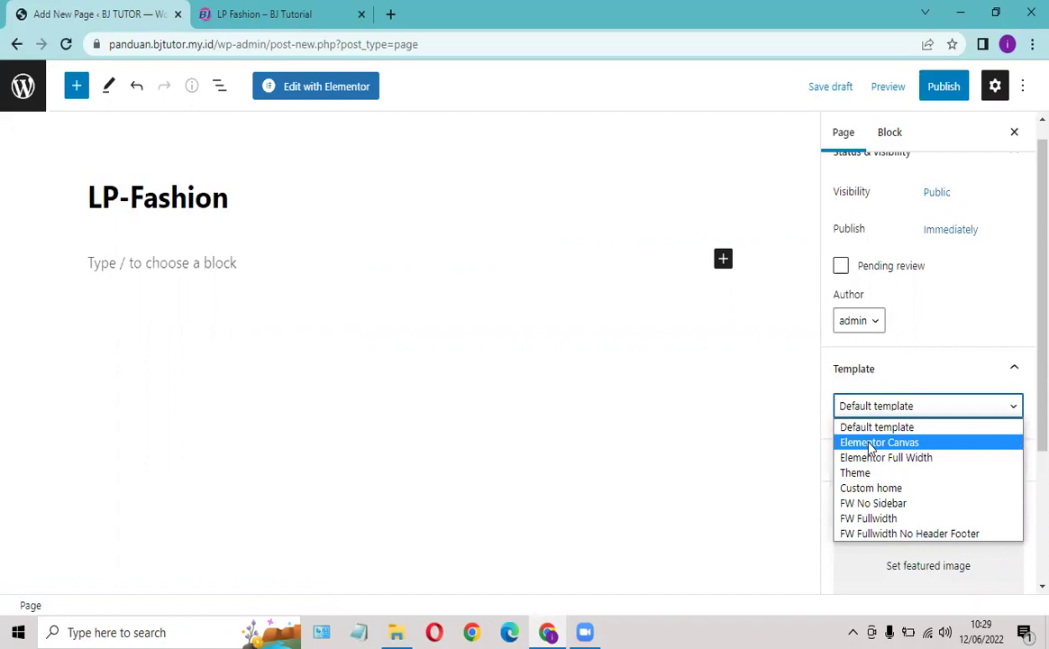
pyautogui.click(870, 442)
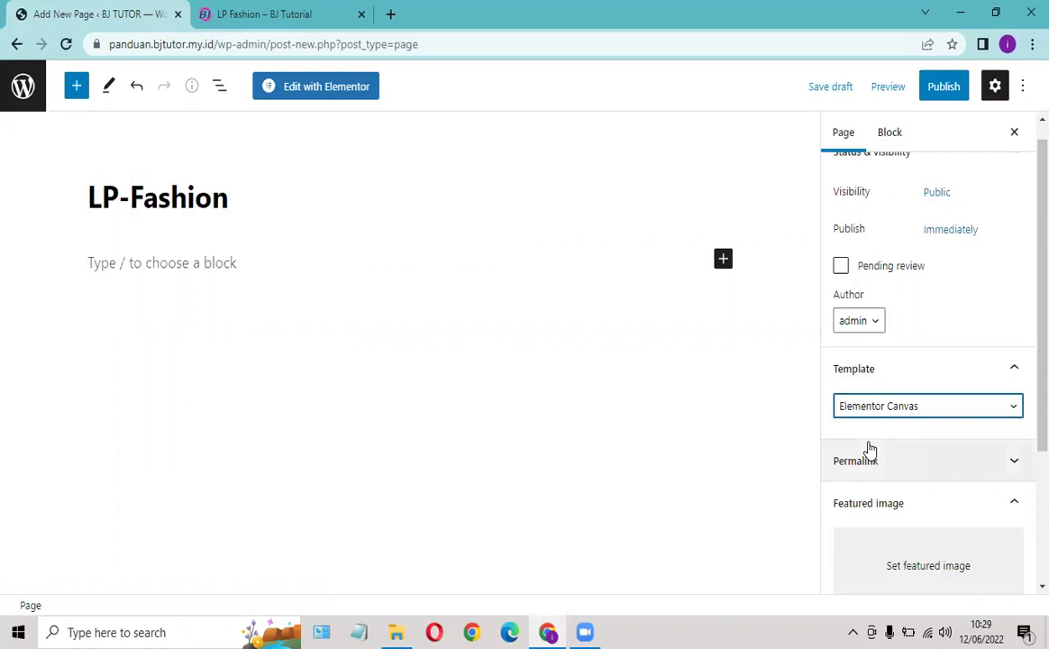
# Step: Set the existing BJ logo image, 1-logo.png, from the media library as the page's featured image
pyautogui.scroll(-2, 913, 347)
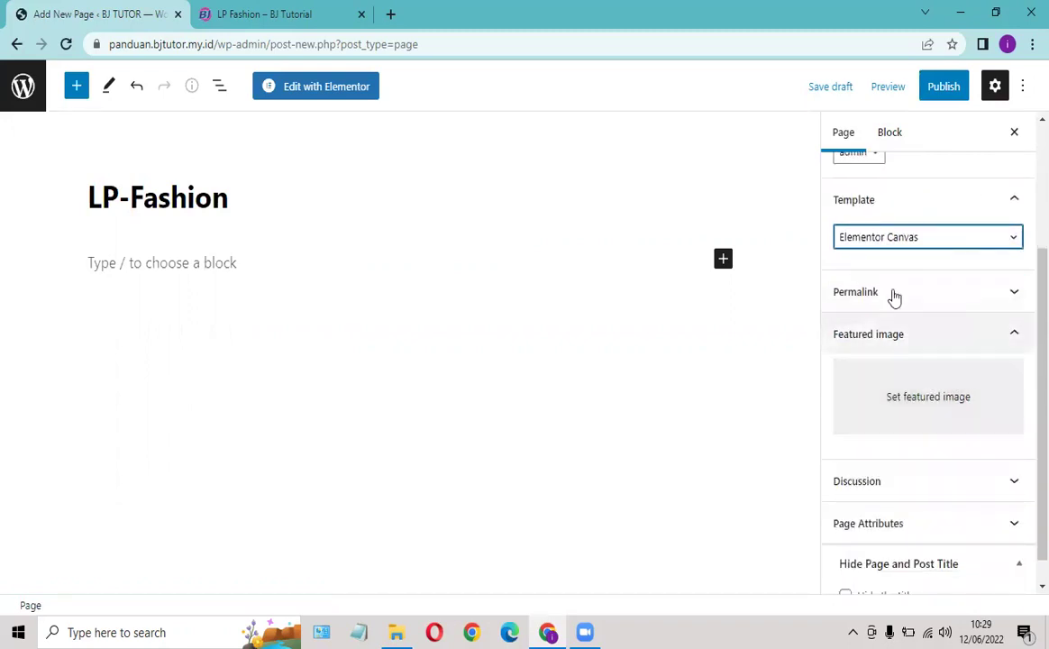
pyautogui.click(928, 399)
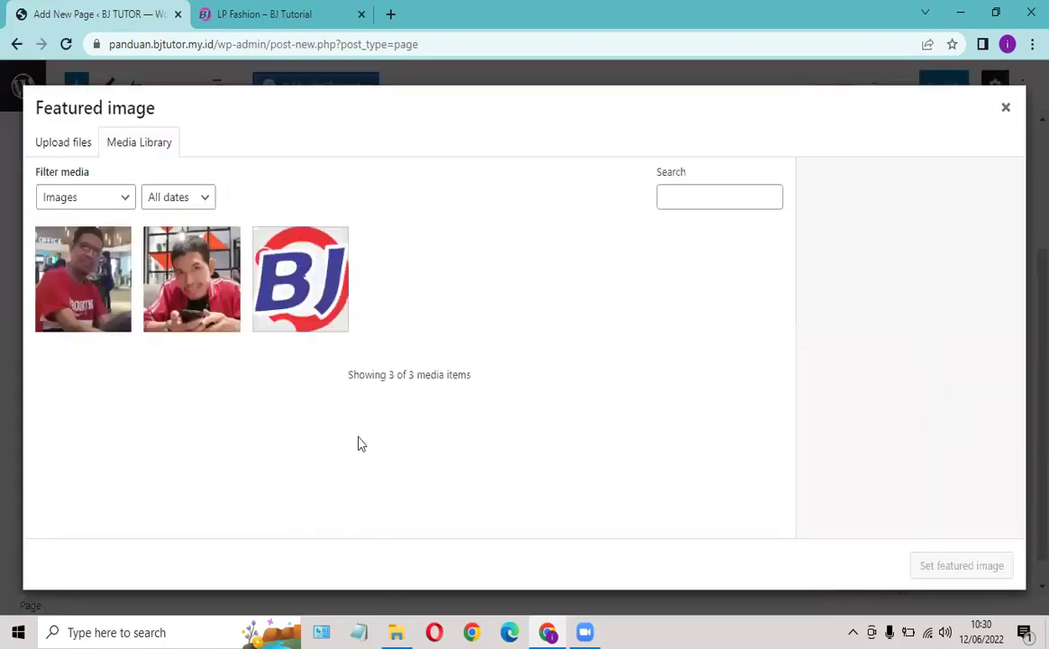
pyautogui.click(393, 631)
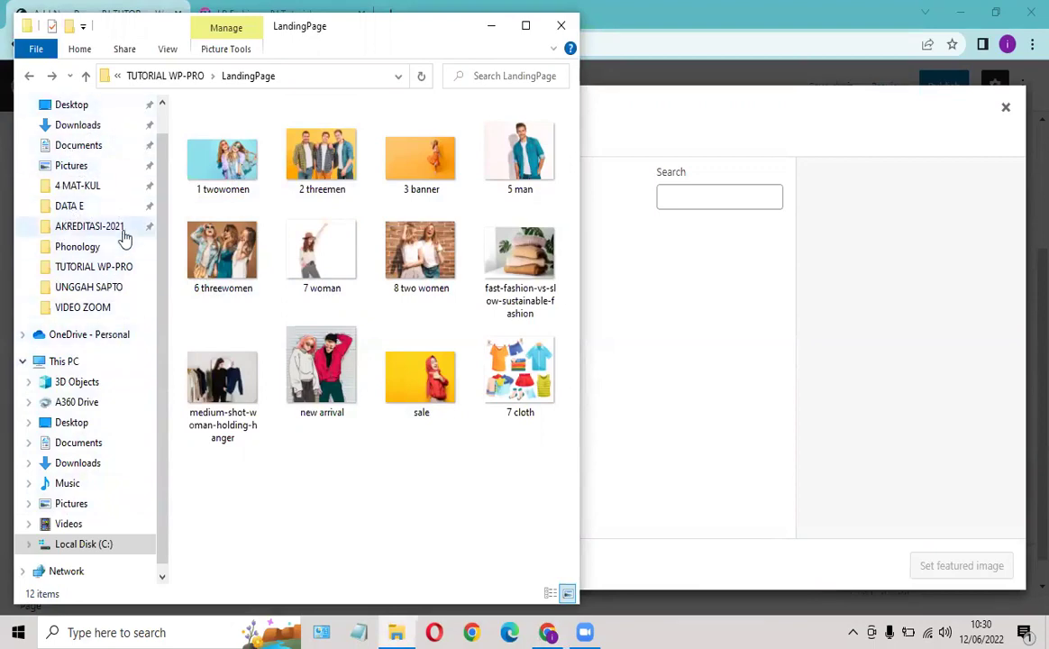
pyautogui.click(71, 504)
pyautogui.moveTo(306, 245)
pyautogui.mouseDown()
pyautogui.moveTo(455, 225)
pyautogui.moveTo(301, 240)
pyautogui.mouseUp()
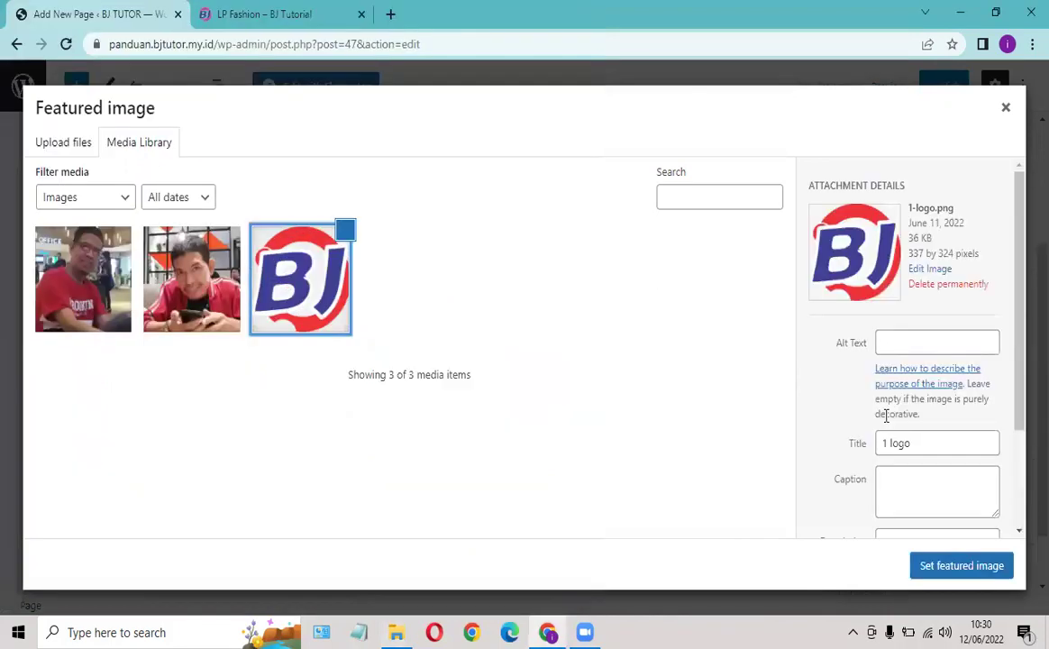
pyautogui.click(944, 565)
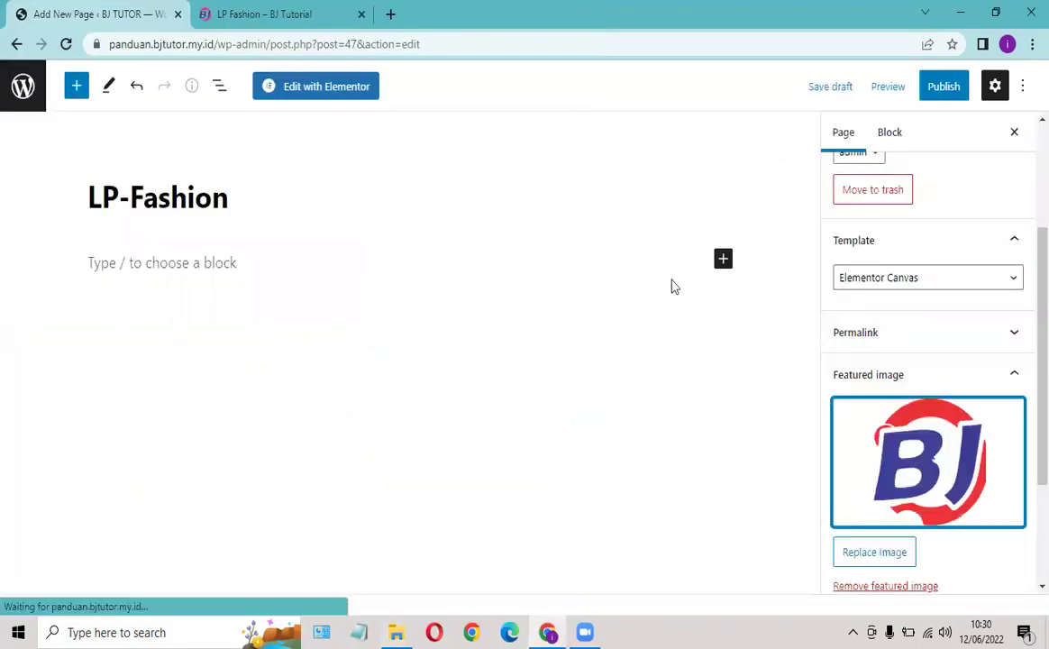
# Step: Publish the LP-Fashion page with public visibility and open it in the Elementor editor
pyautogui.scroll(-1, 850, 387)
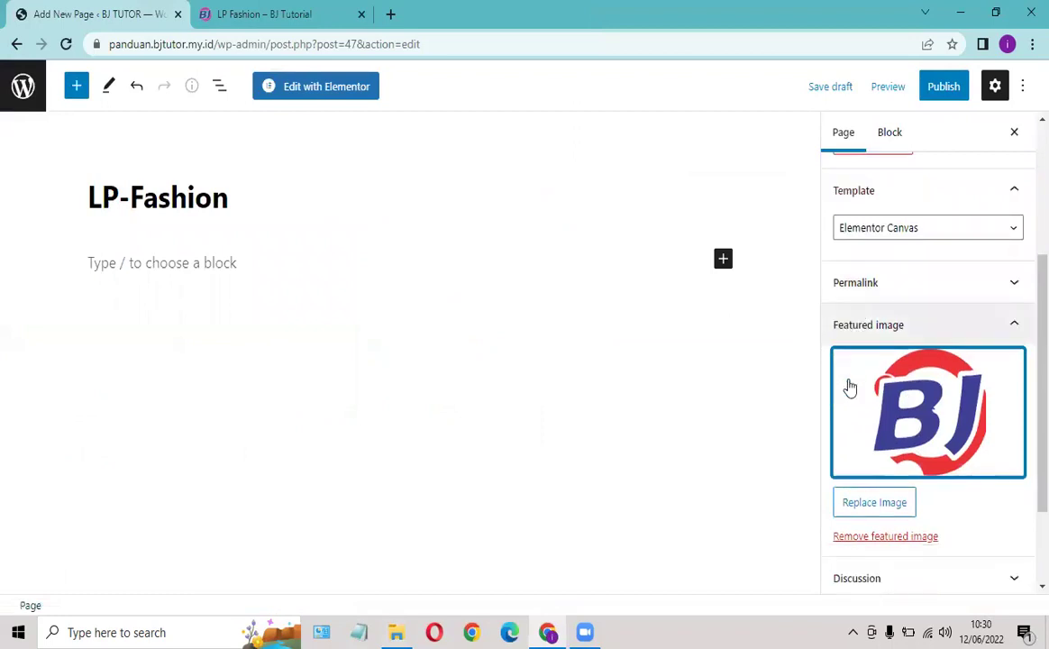
pyautogui.scroll(-3, 850, 387)
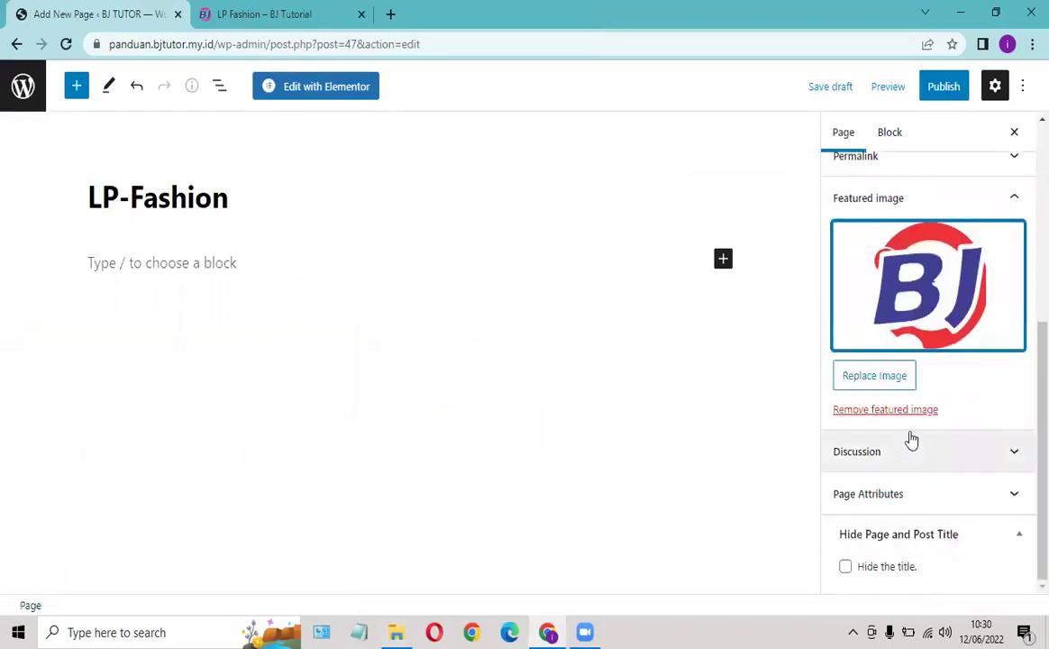
pyautogui.scroll(7, 912, 360)
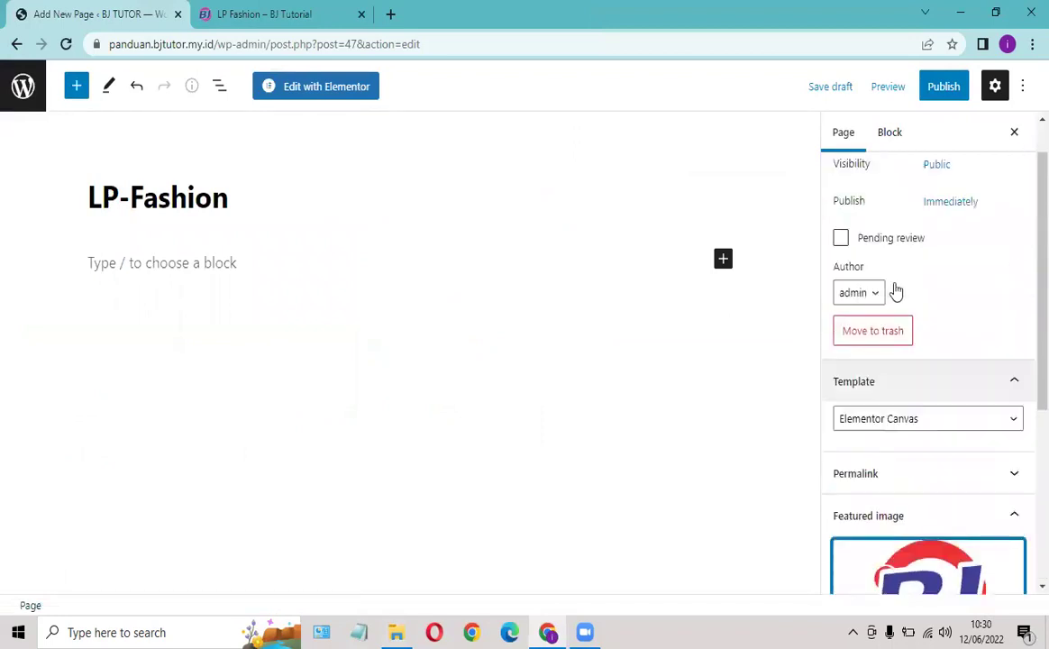
pyautogui.scroll(1, 897, 291)
pyautogui.click(940, 90)
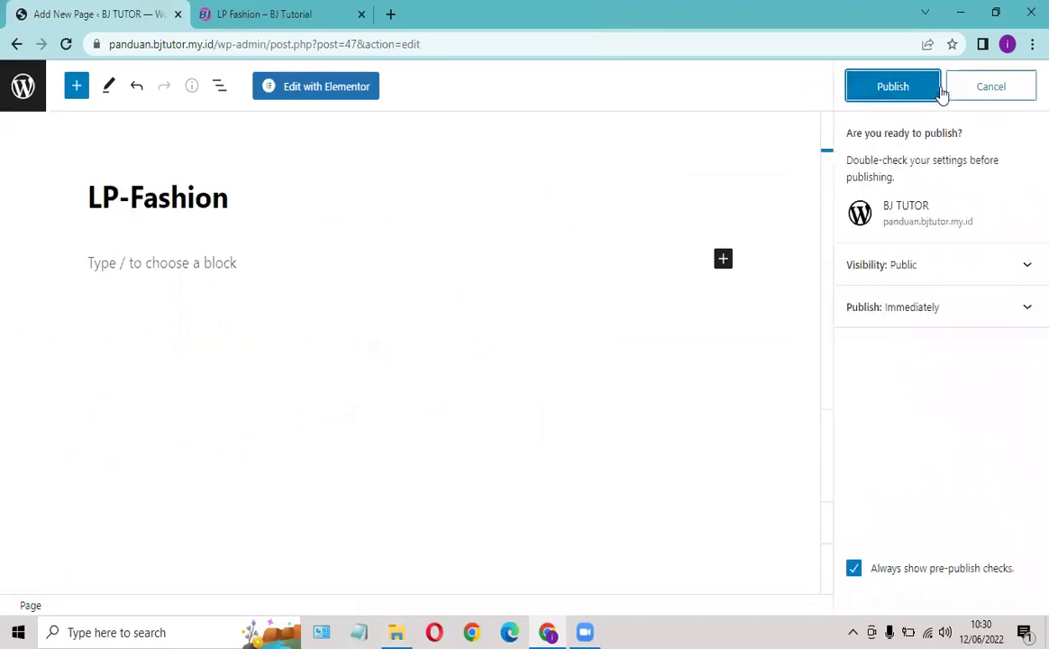
pyautogui.click(906, 90)
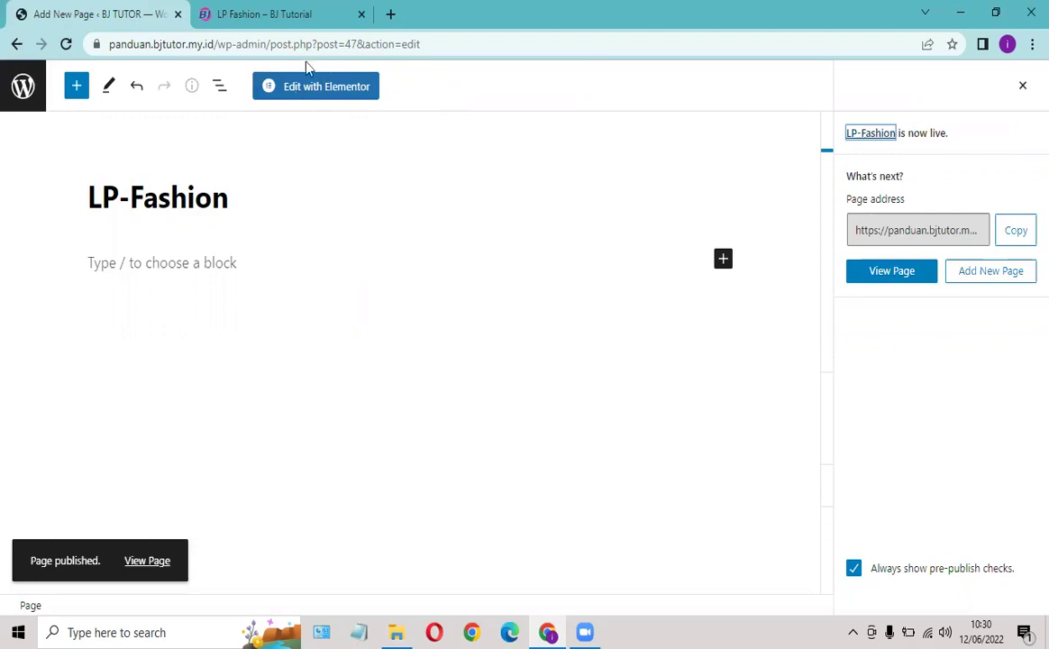
pyautogui.click(323, 97)
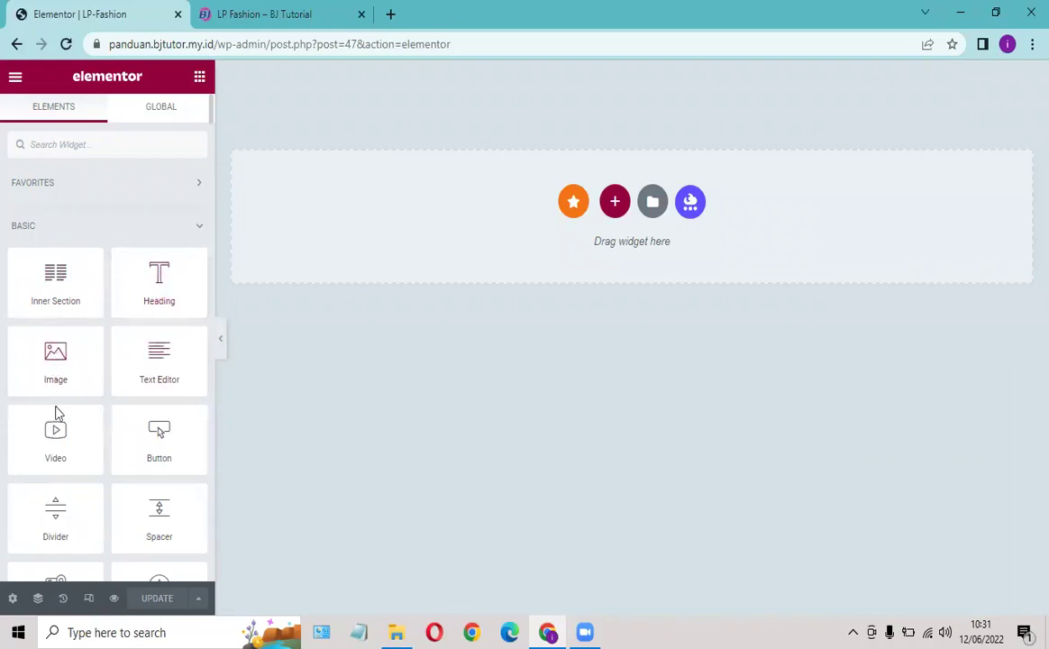
# Step: Examine the available Elementor widgets in the Basic, Pro and General groups
pyautogui.scroll(-3, 155, 360)
pyautogui.scroll(-6, 153, 365)
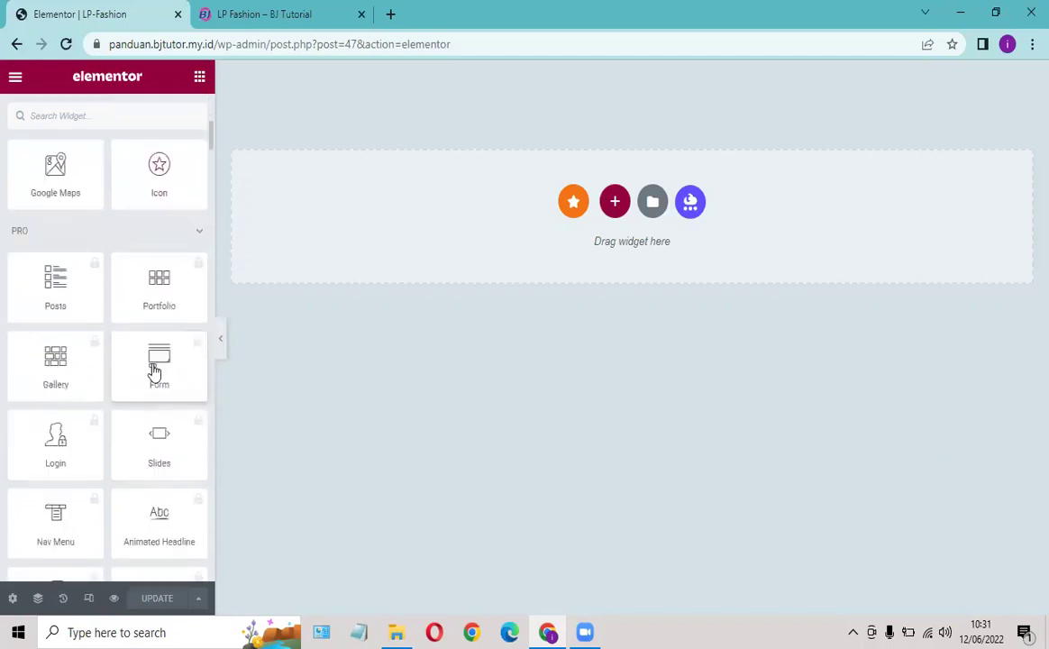
pyautogui.scroll(-8, 152, 361)
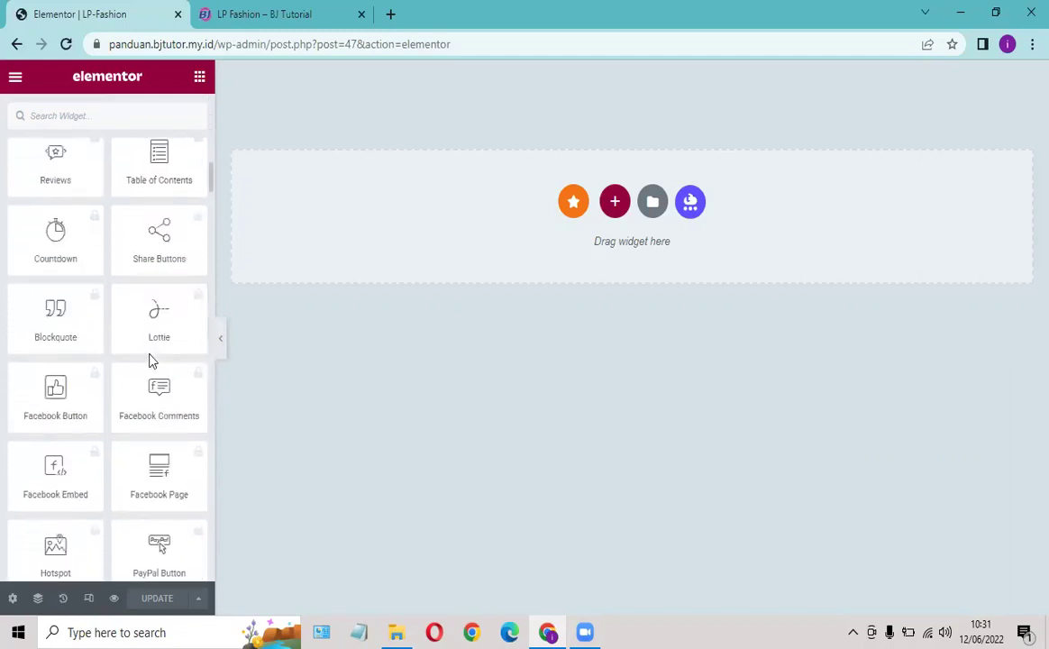
pyautogui.scroll(6, 150, 358)
pyautogui.scroll(10, 151, 338)
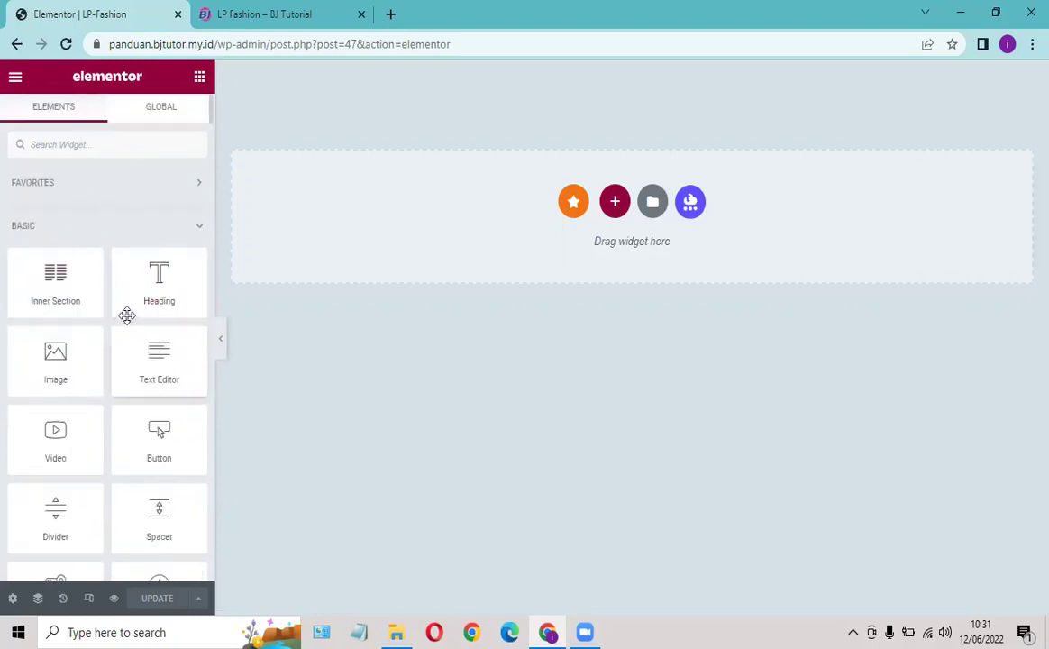
pyautogui.scroll(-2, 122, 378)
pyautogui.scroll(-3, 129, 357)
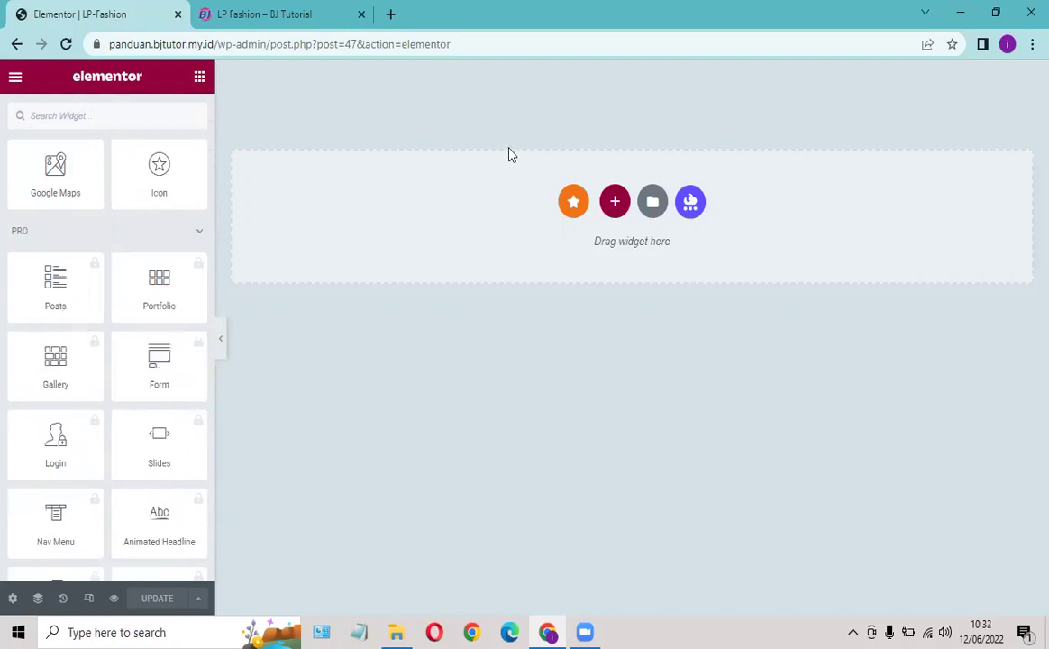
pyautogui.scroll(-1, 122, 328)
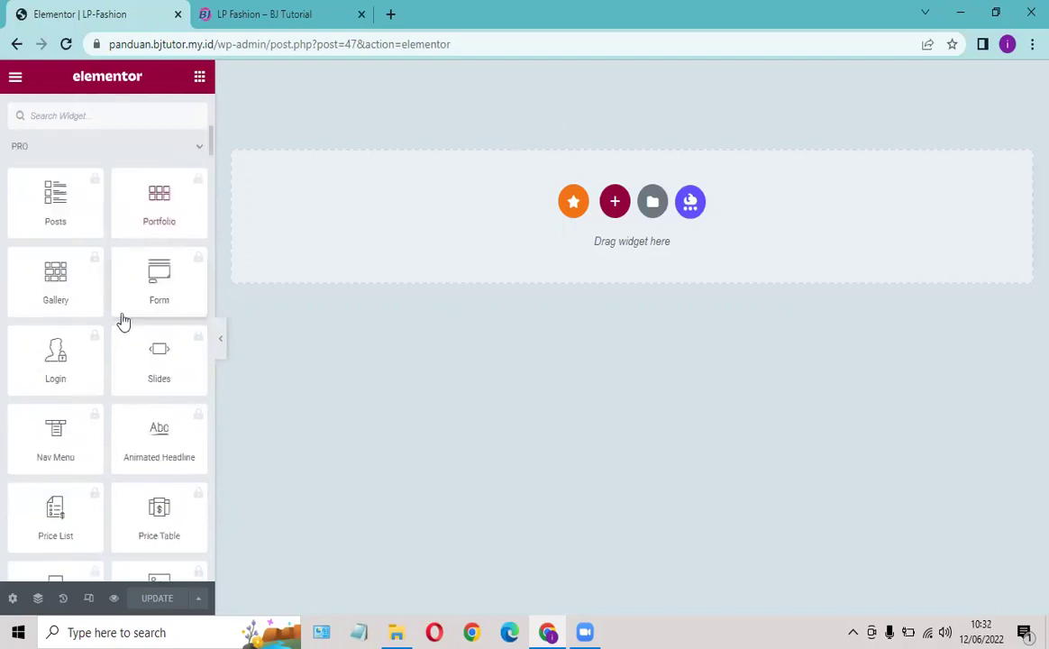
pyautogui.scroll(-5, 124, 322)
pyautogui.scroll(-5, 122, 319)
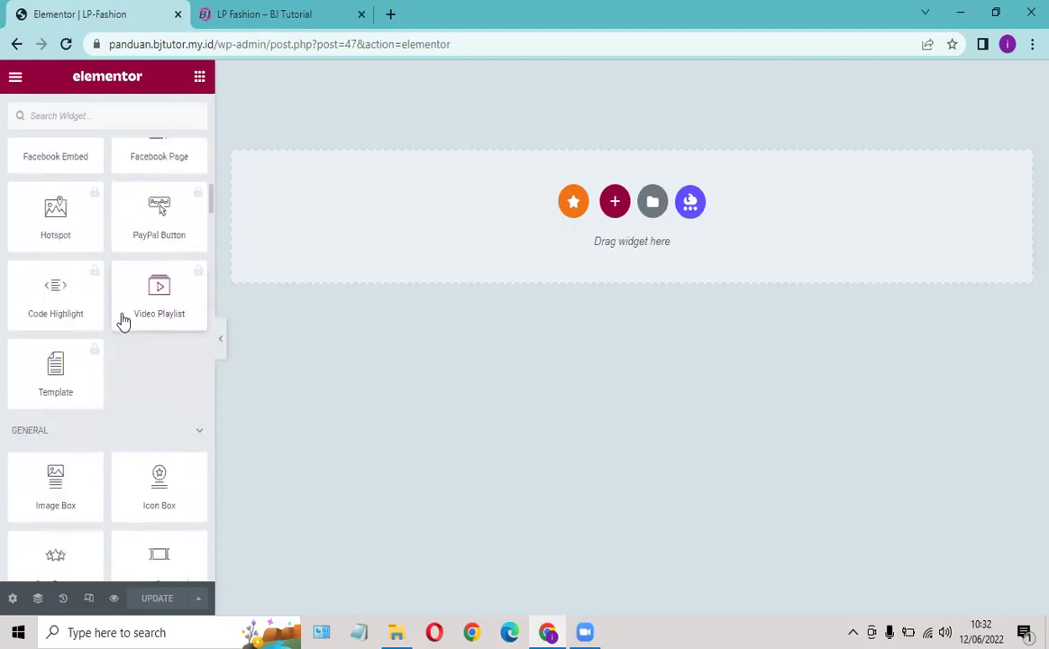
pyautogui.scroll(10, 124, 302)
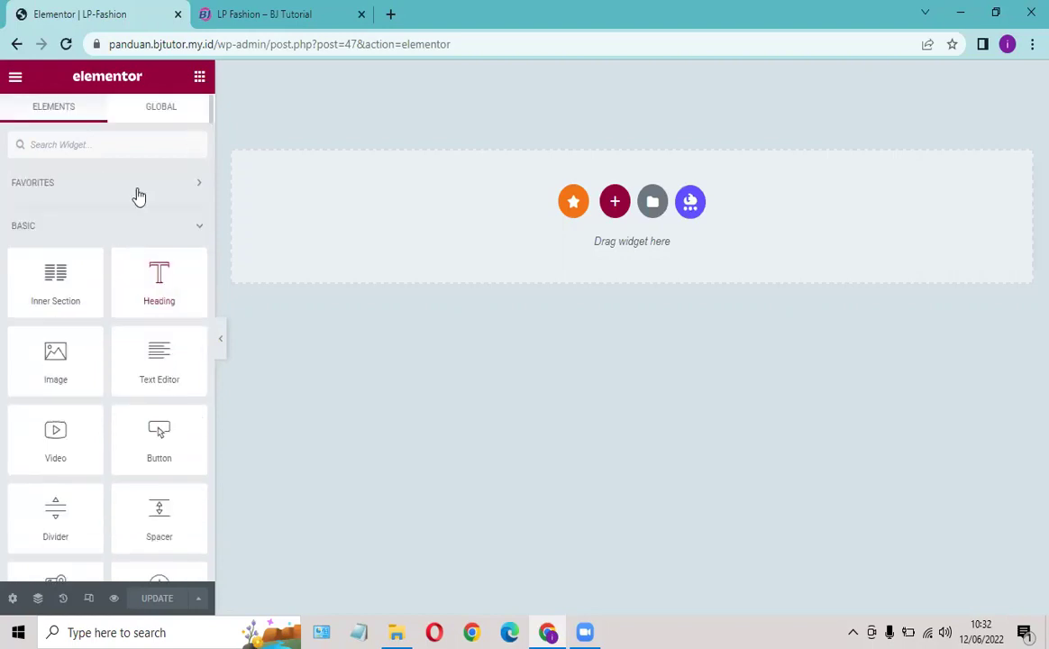
pyautogui.scroll(-4, 116, 302)
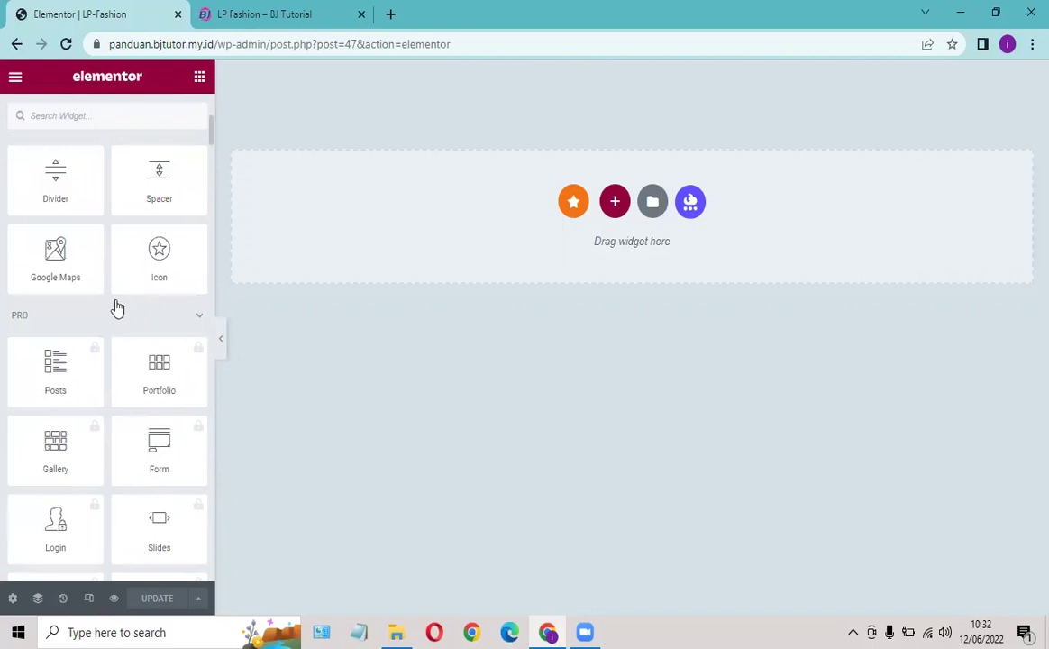
pyautogui.scroll(4, 115, 302)
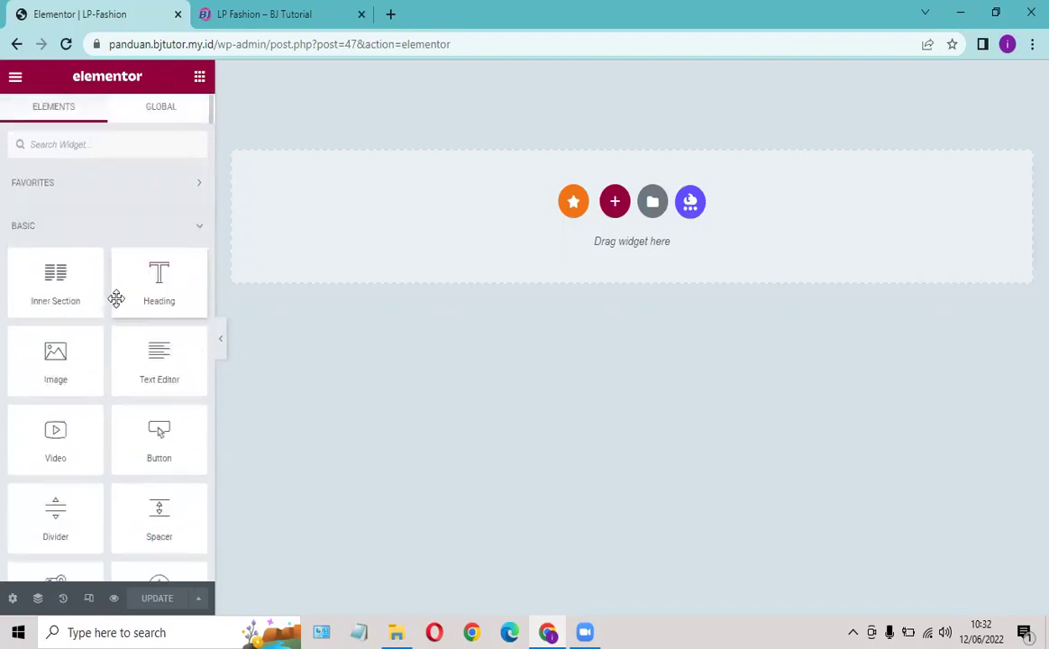
# Step: Add a single-column section to the empty page and switch to the sample page's welcome hero for reference
pyautogui.click(614, 202)
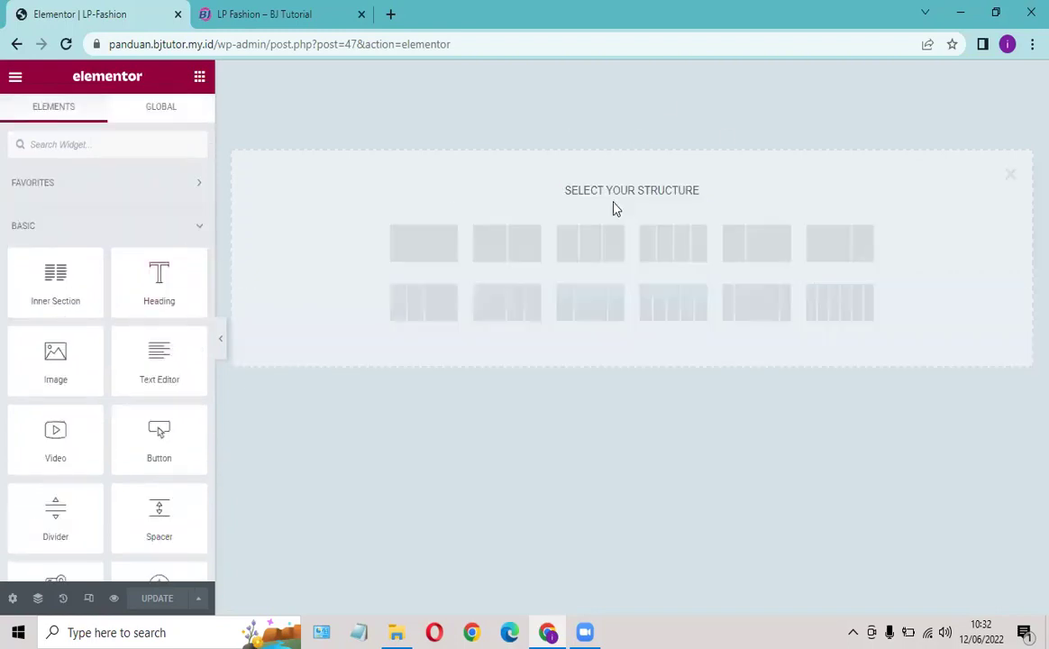
pyautogui.click(418, 237)
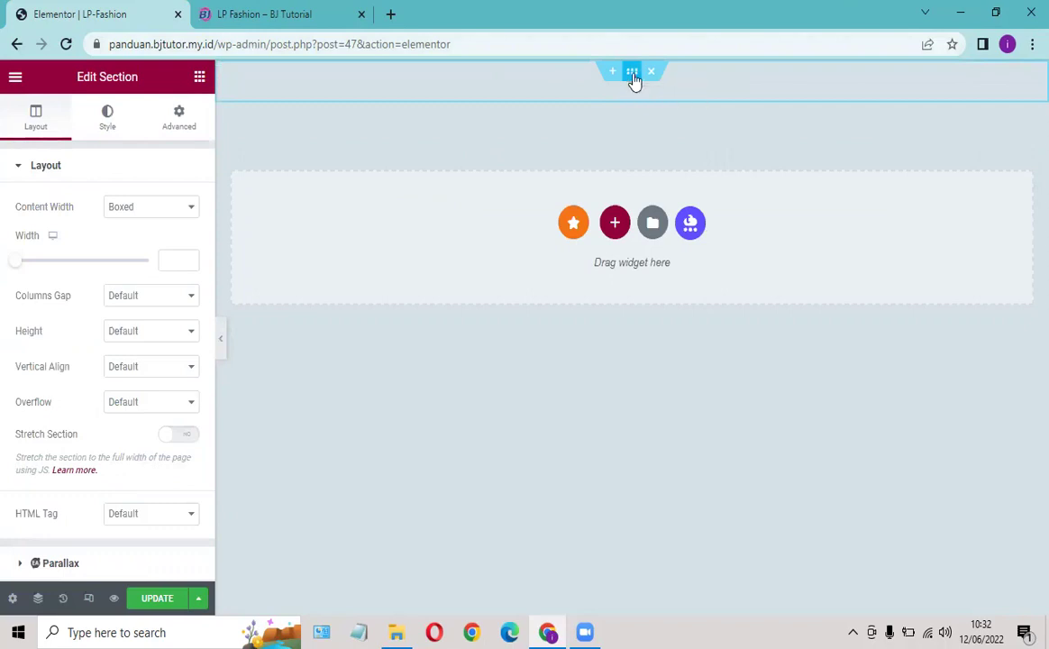
pyautogui.click(297, 15)
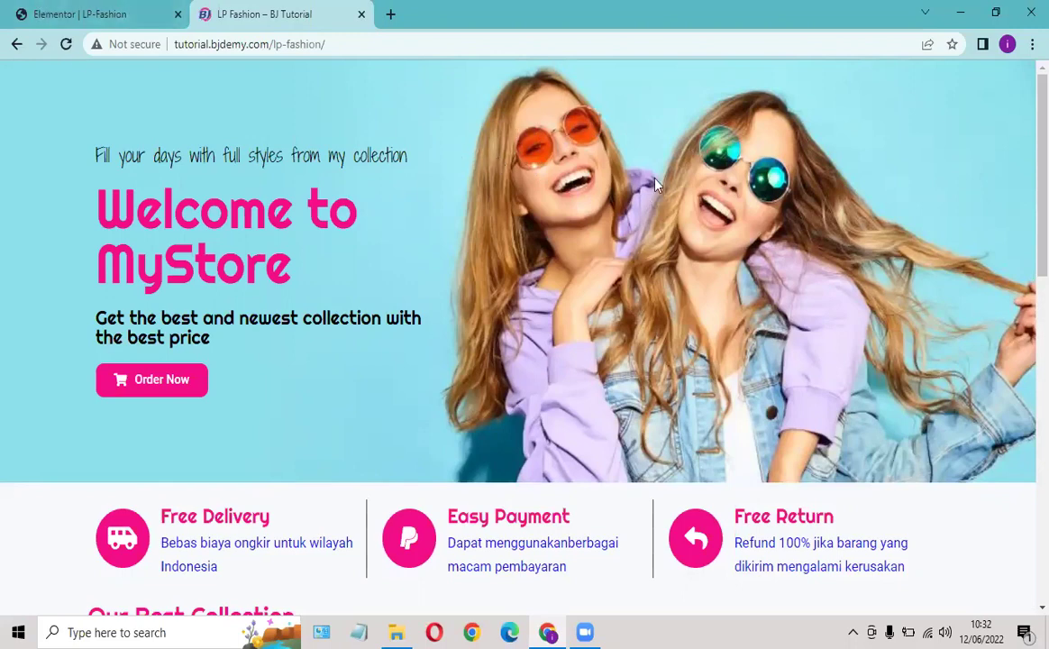
# Step: Load freepik.com in a new browser tab and browse the images on its home page
pyautogui.click(392, 16)
pyautogui.click(365, 44)
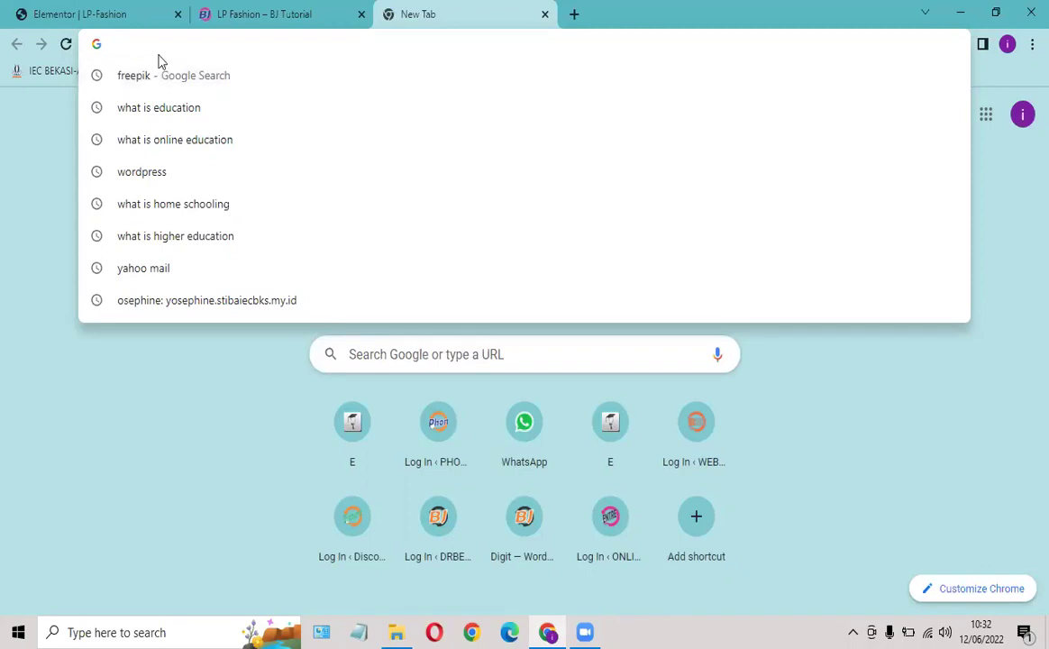
pyautogui.write('pfree')
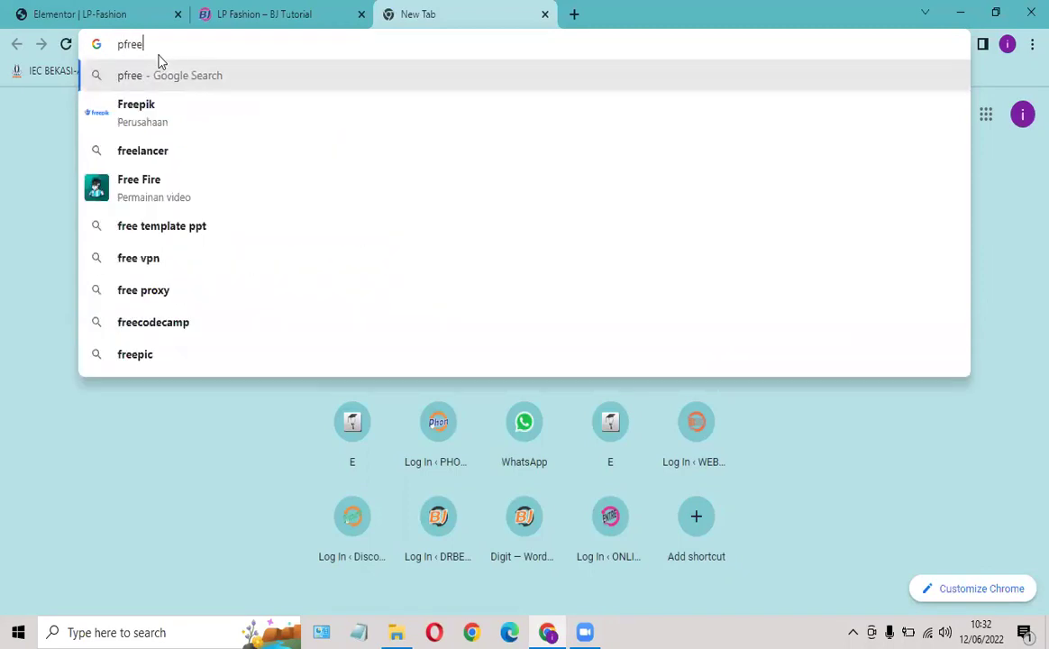
pyautogui.press('BackSpace')
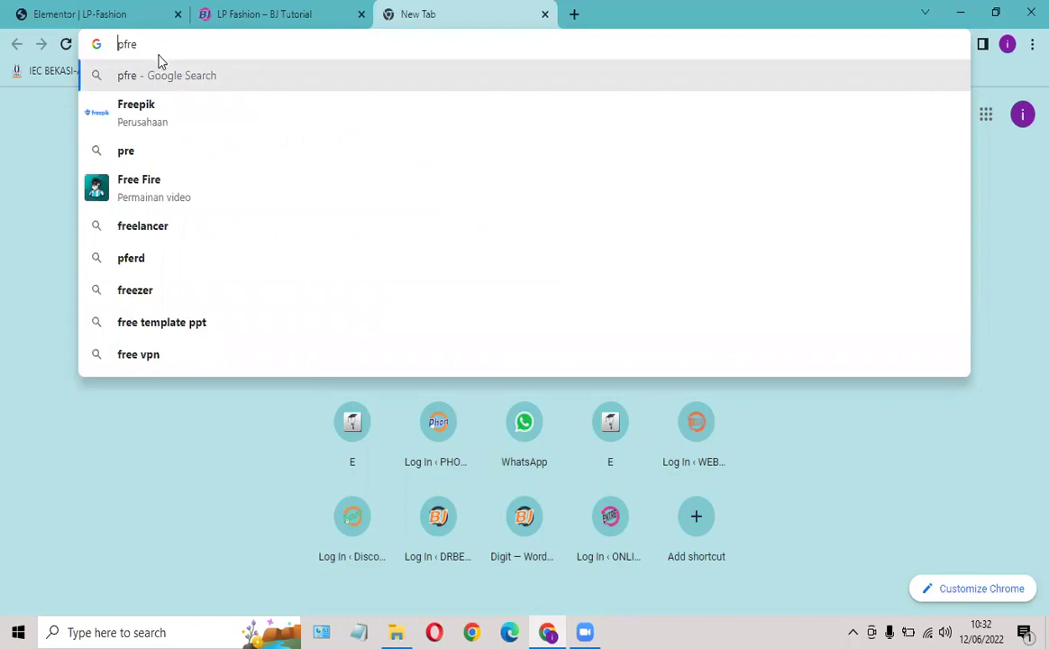
pyautogui.press('Delete')
pyautogui.press('Delete')
pyautogui.press('Delete')
pyautogui.press('Delete')
pyautogui.write('fre')
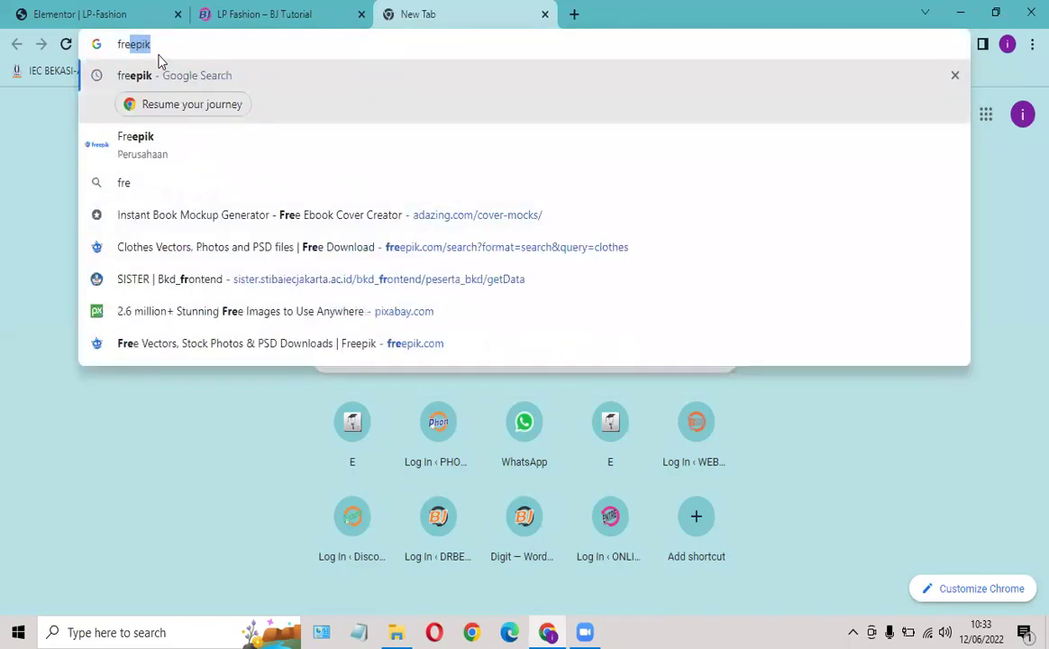
pyautogui.write('e')
pyautogui.write('pik.co')
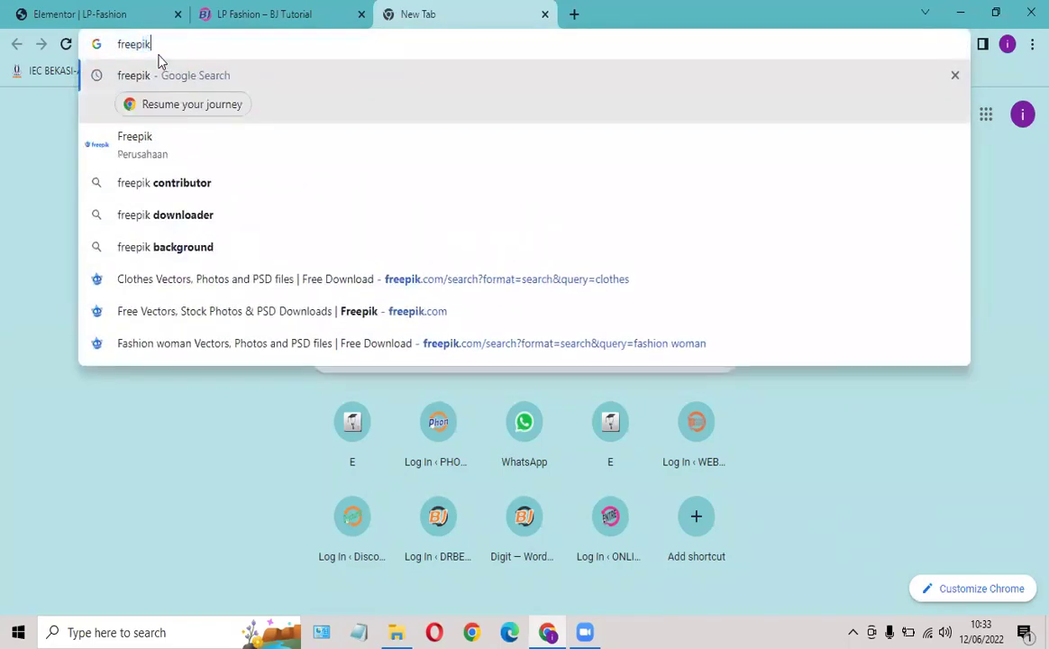
pyautogui.write('m')
pyautogui.press('Return')
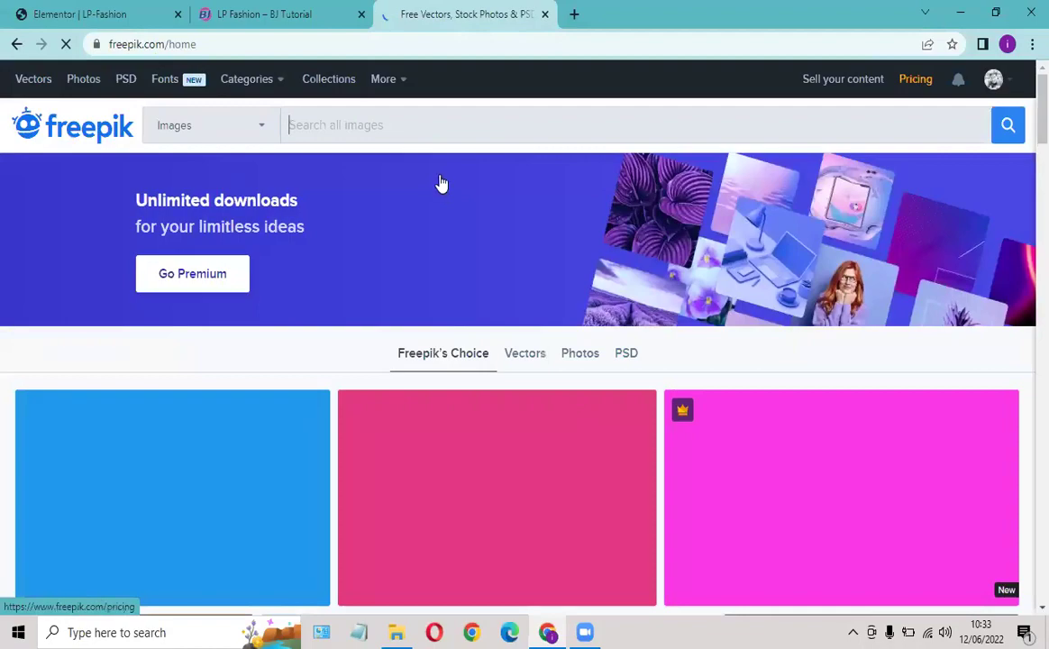
pyautogui.scroll(-10, 440, 181)
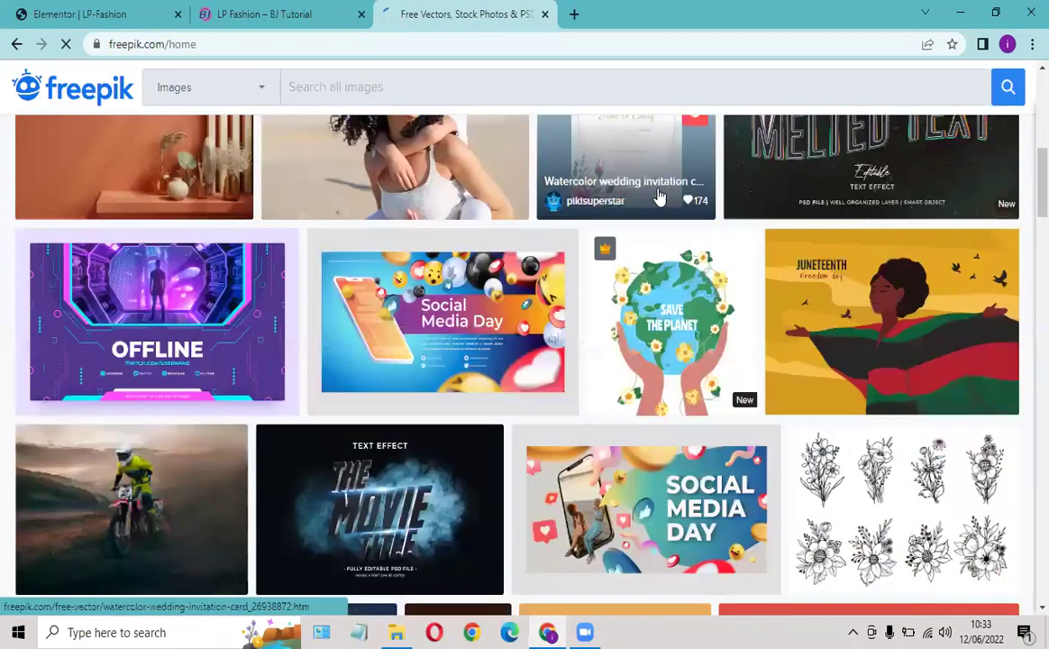
pyautogui.scroll(-2, 659, 196)
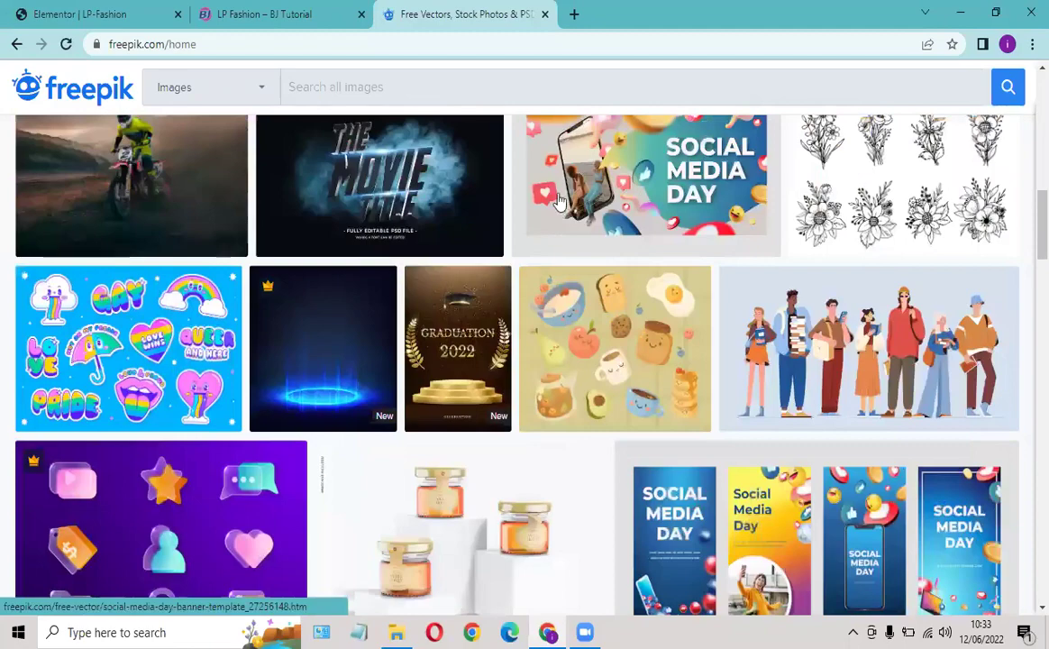
# Step: Search Freepik for "fashion" and browse the resulting images
pyautogui.scroll(15, 591, 158)
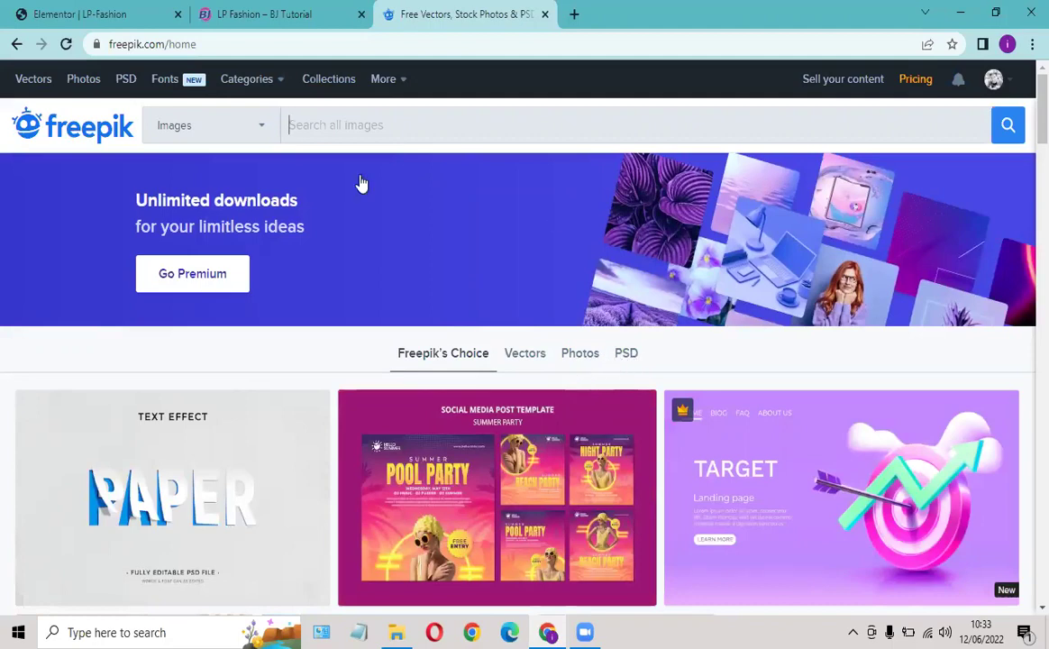
pyautogui.click(325, 123)
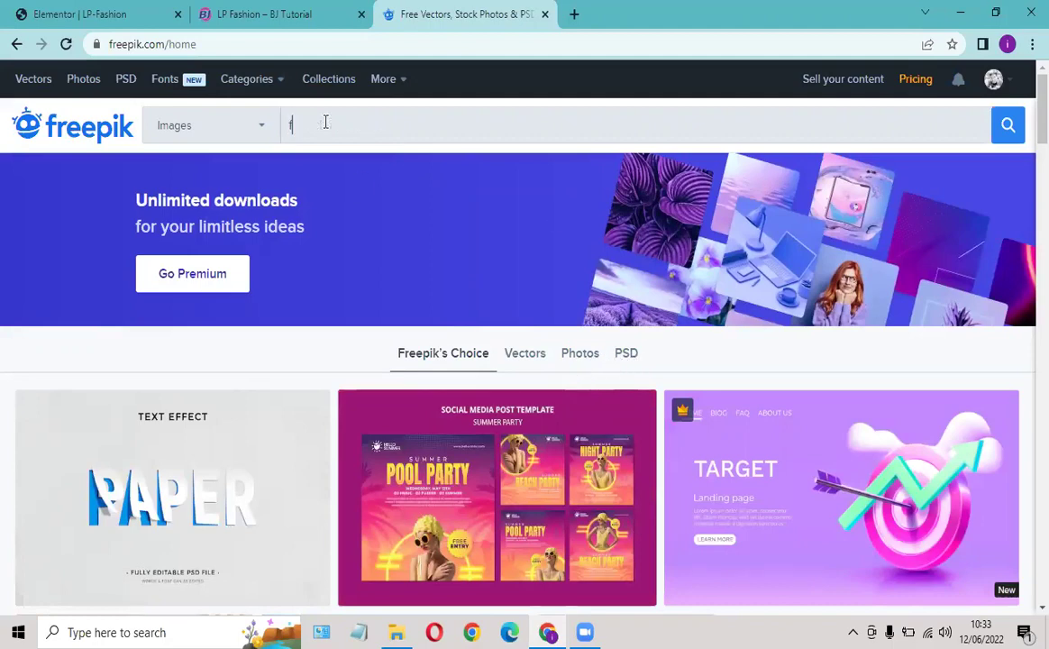
pyautogui.write('fashion')
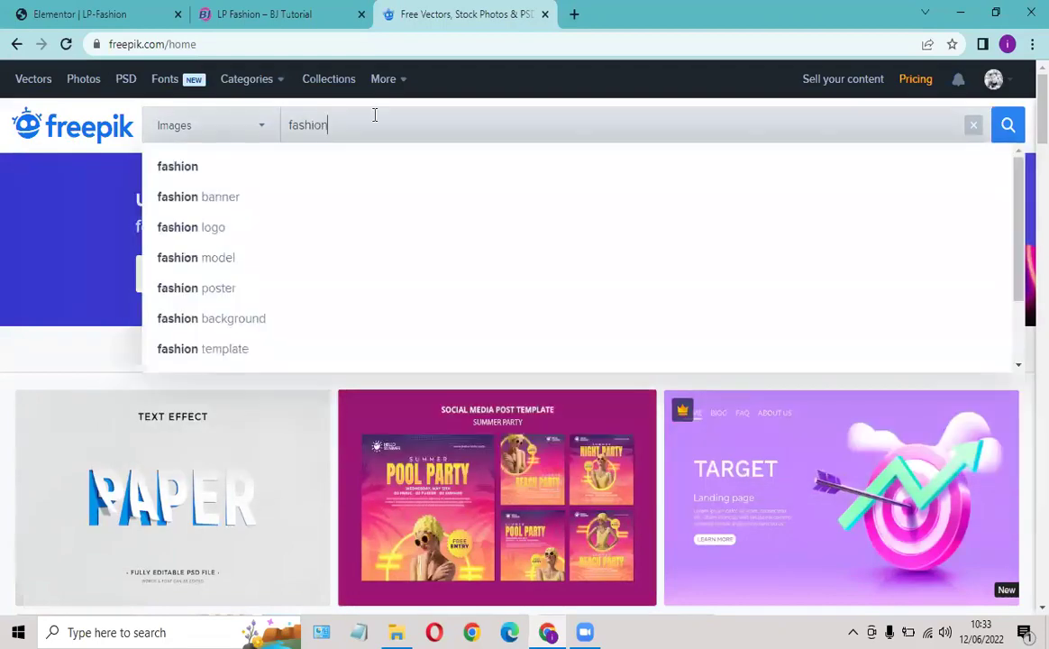
pyautogui.press('Return')
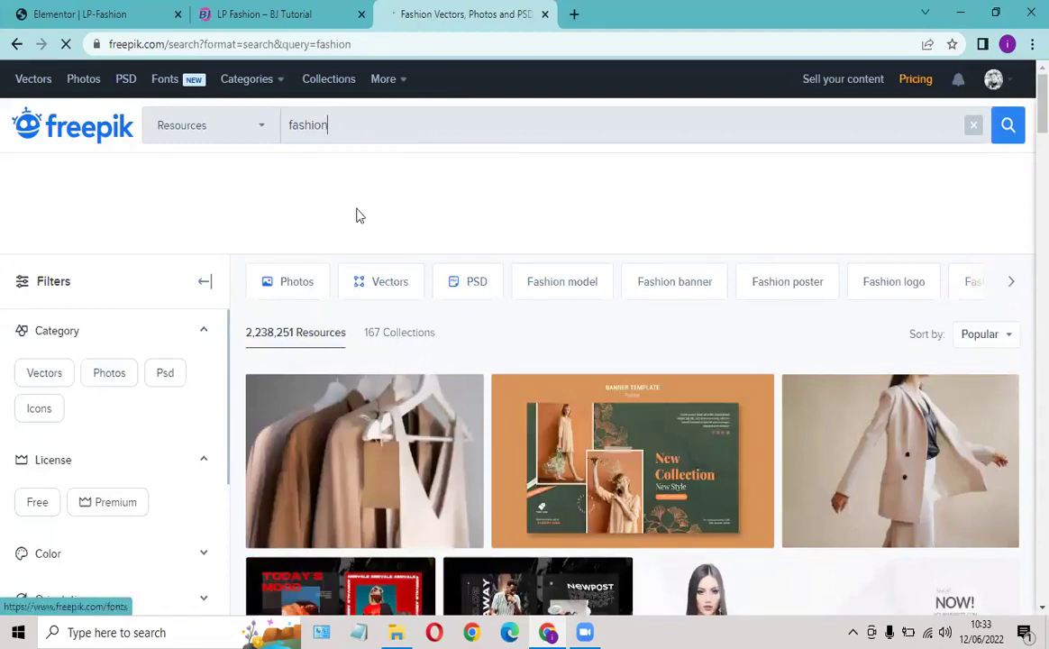
pyautogui.scroll(-2, 597, 250)
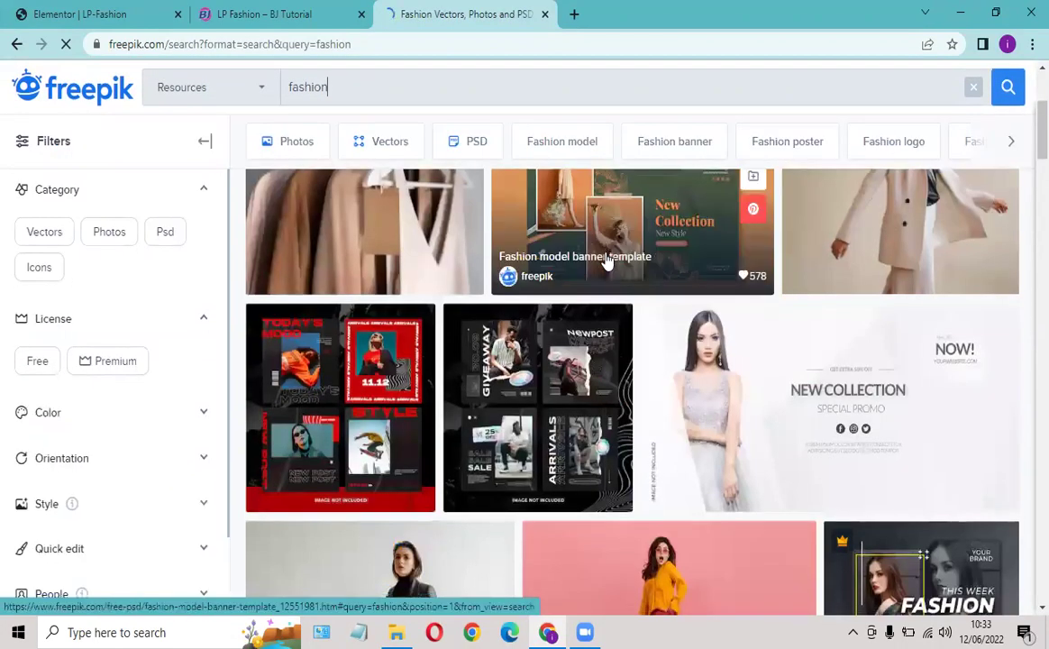
pyautogui.scroll(-3, 622, 261)
pyautogui.scroll(-9, 640, 264)
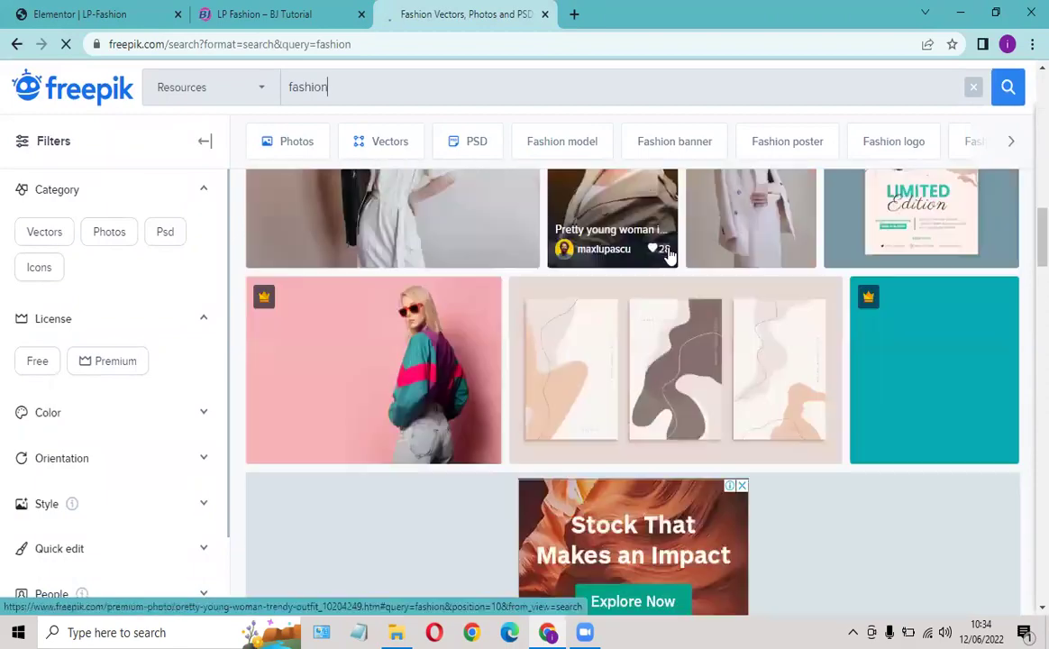
pyautogui.scroll(-3, 613, 244)
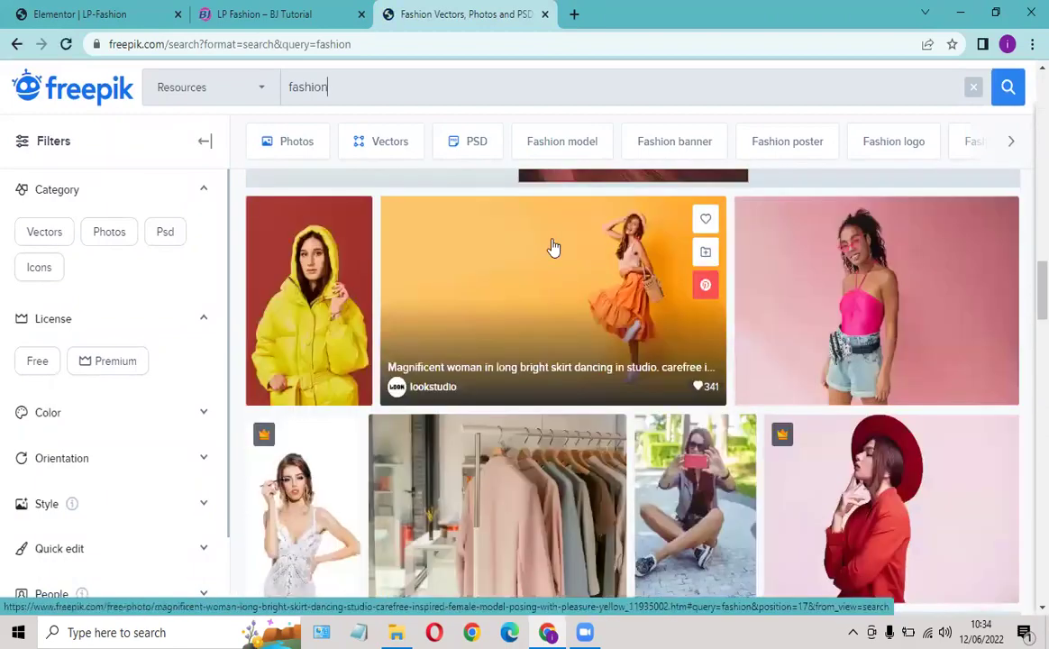
# Step: Check the prepared images in the local LandingPage folder in File Explorer and return to the browser
pyautogui.hotkey('alt', 'Tab')
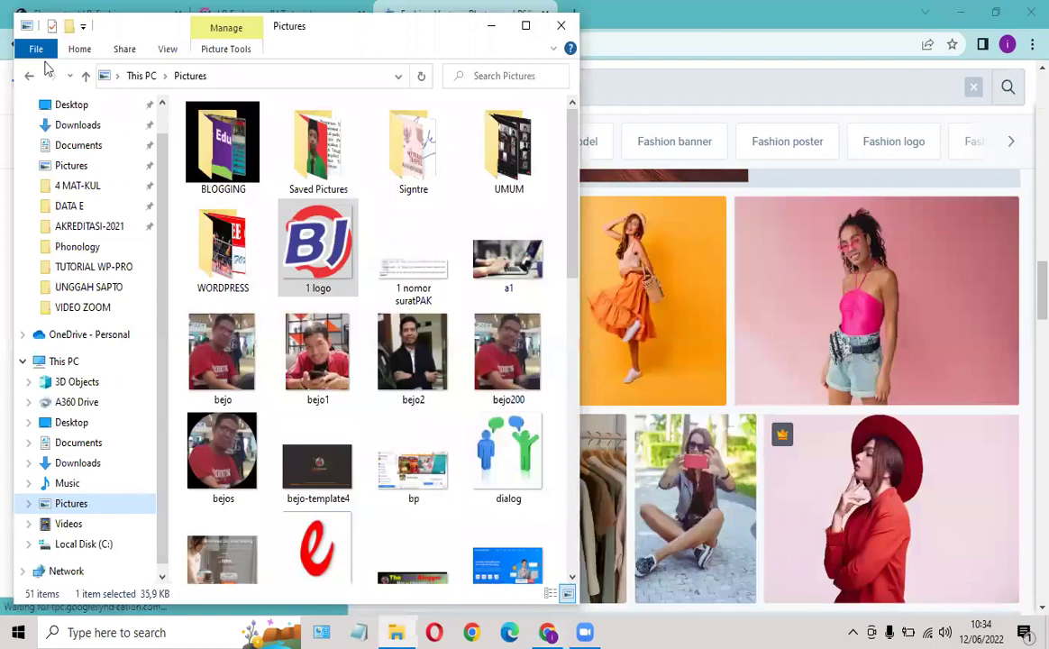
pyautogui.hotkey('alt', 'Tab')
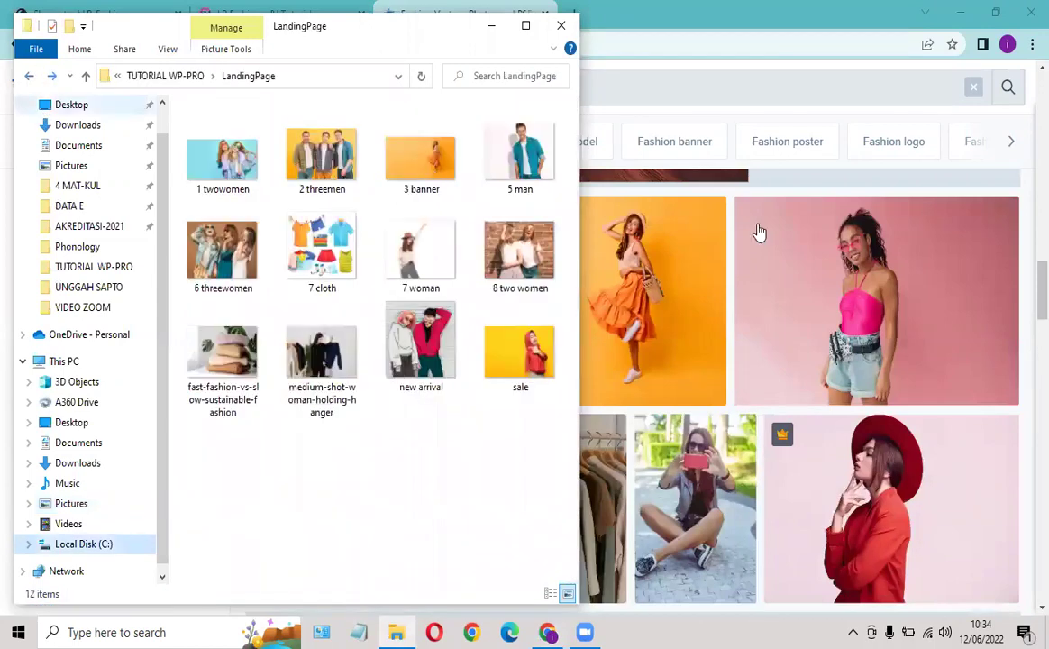
pyautogui.click(781, 26)
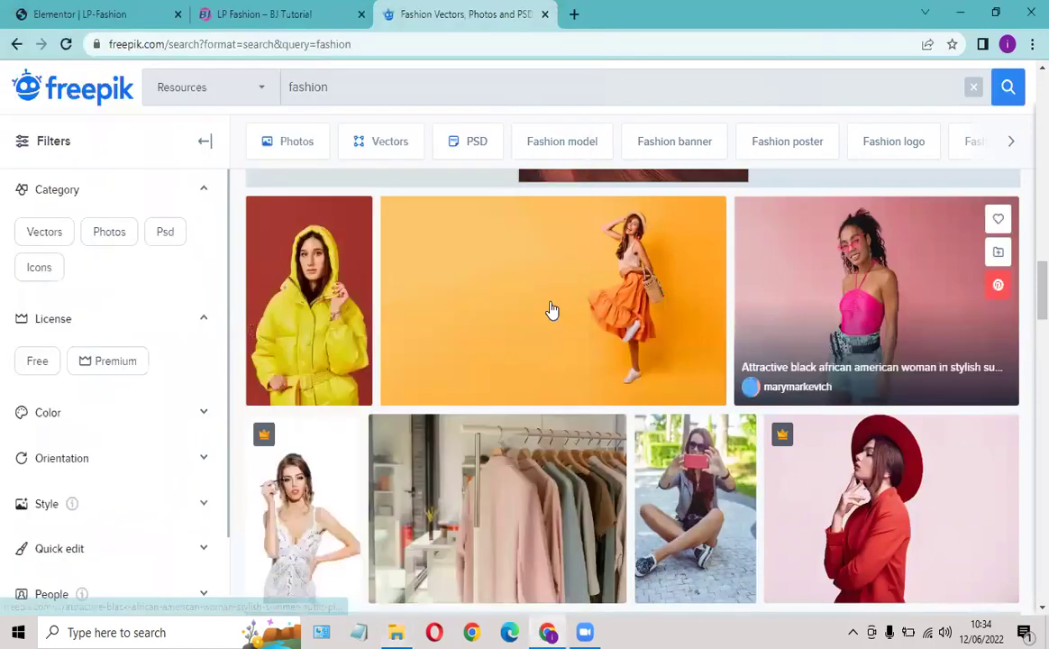
# Step: Examine further fashion photos, posters and templates lower in the Freepik results
pyautogui.scroll(-2, 551, 309)
pyautogui.scroll(-5, 681, 293)
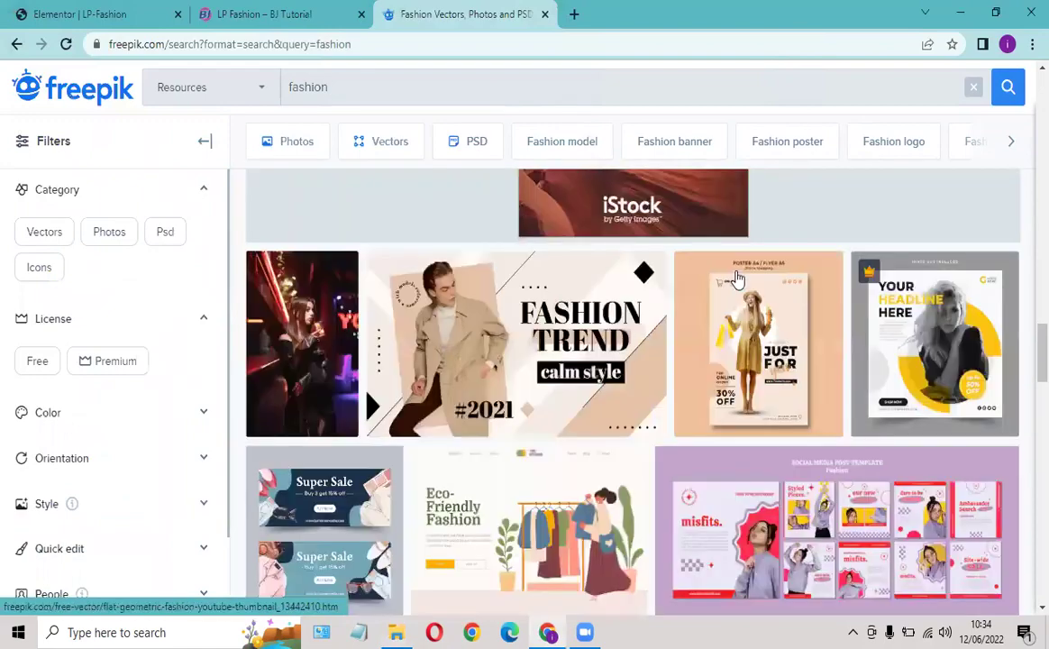
pyautogui.scroll(-1, 709, 279)
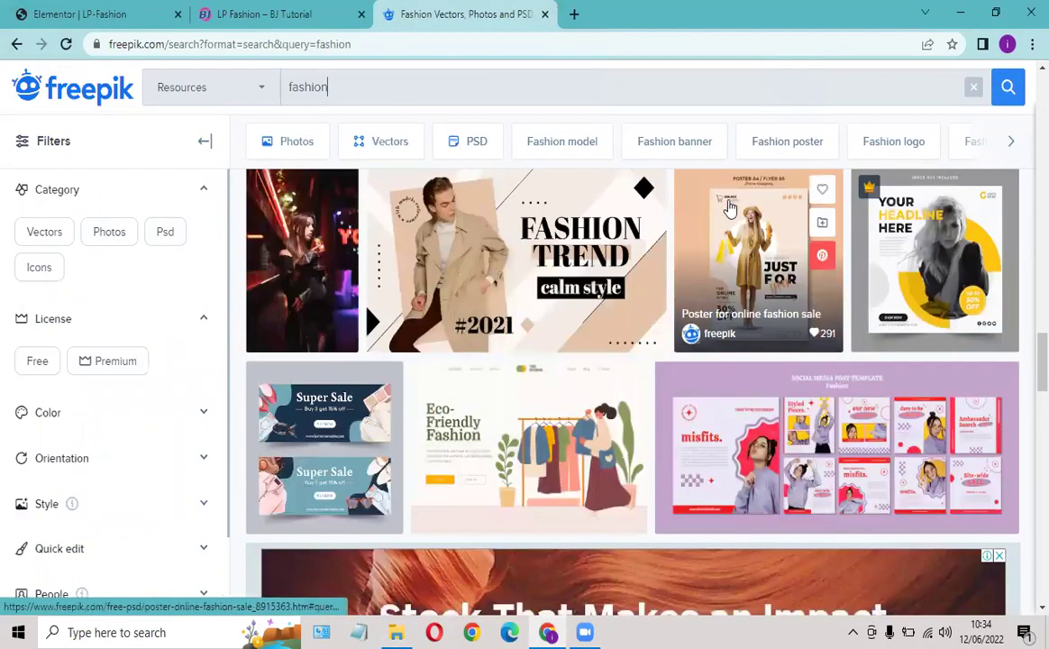
pyautogui.scroll(-5, 728, 205)
pyautogui.scroll(-2, 730, 202)
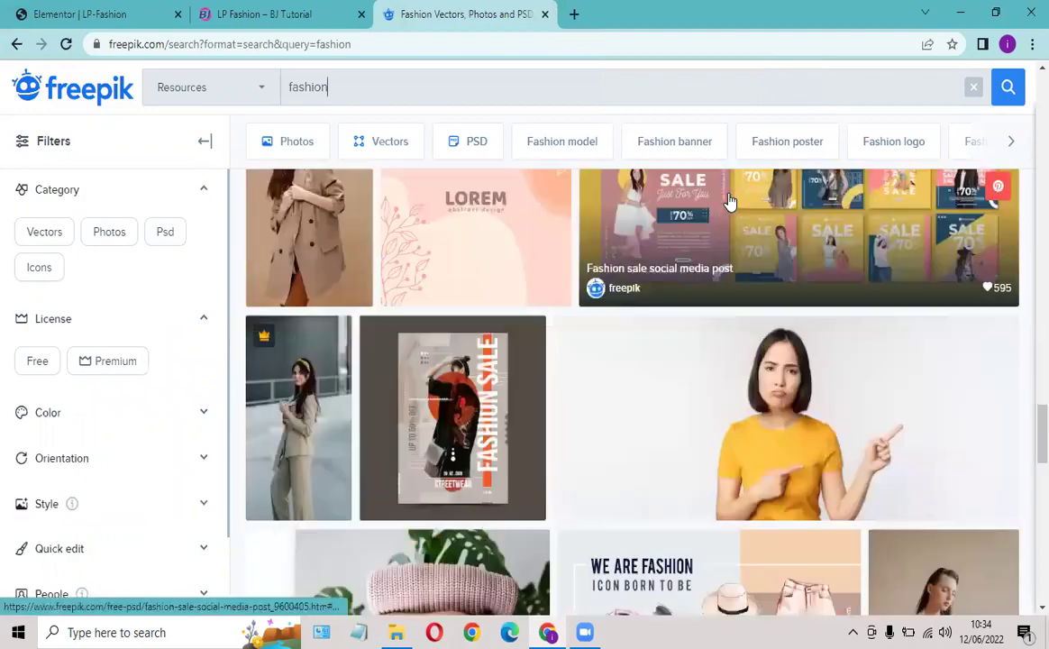
pyautogui.scroll(-1, 730, 198)
pyautogui.scroll(-2, 721, 167)
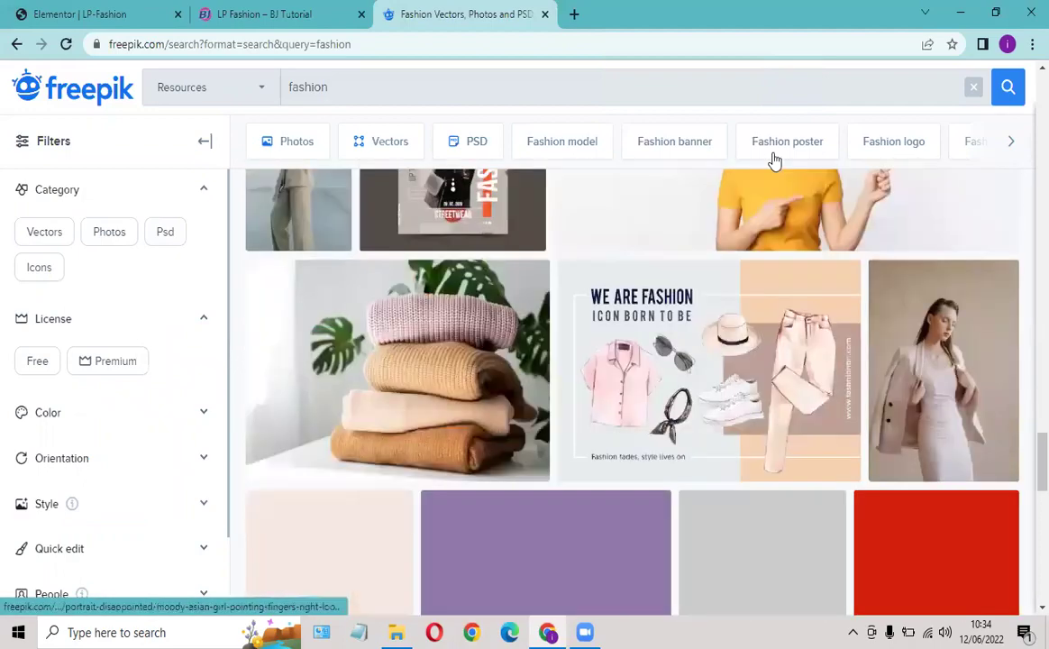
pyautogui.scroll(-3, 723, 161)
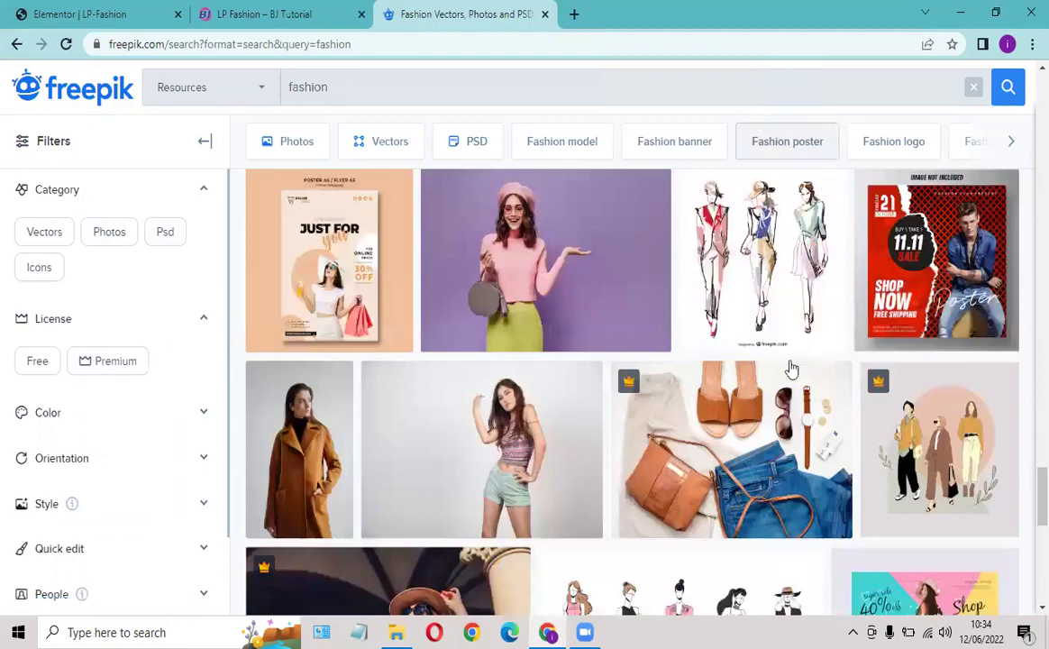
pyautogui.scroll(-2, 722, 266)
# Step: Open the photo of the brown bag, sandals and jeans to check its download option, and return to the fashion results
pyautogui.click(724, 266)
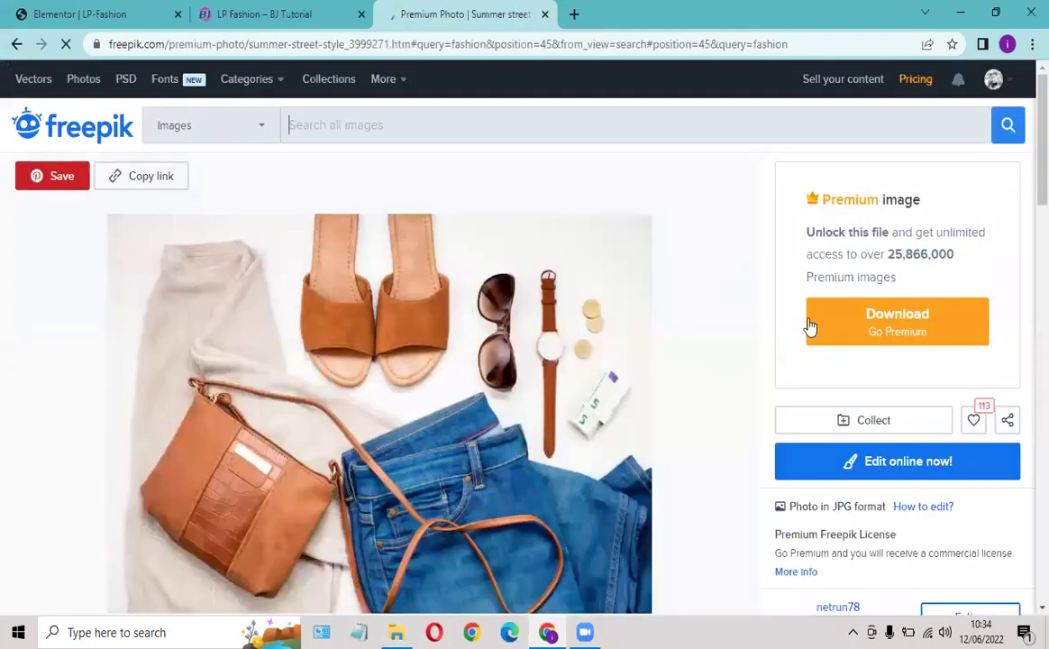
pyautogui.scroll(-3, 810, 326)
pyautogui.scroll(3, 822, 293)
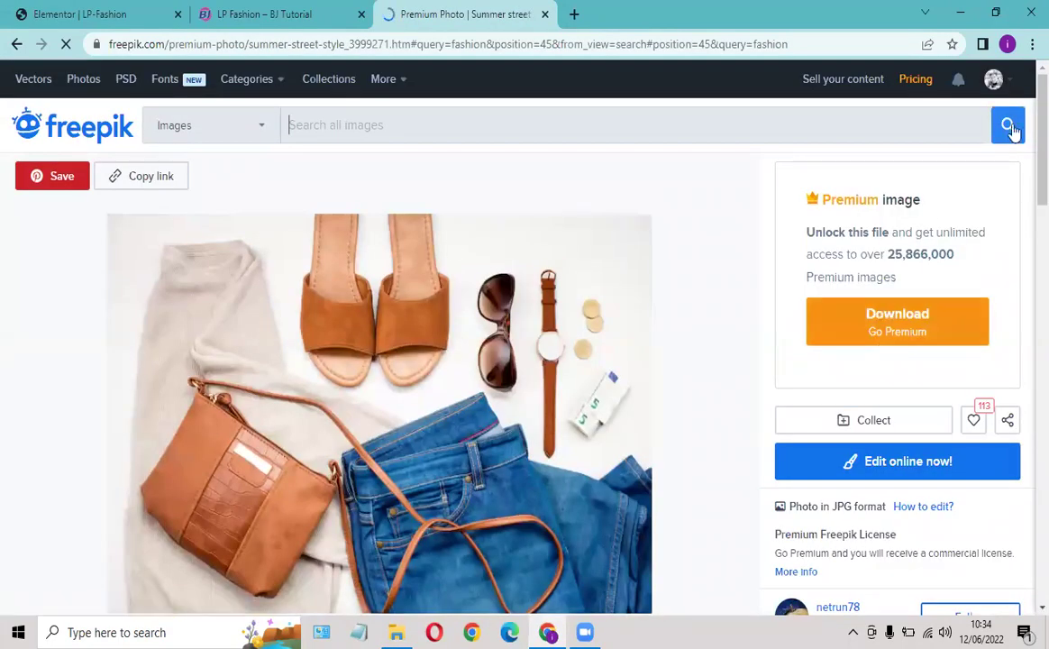
pyautogui.click(16, 45)
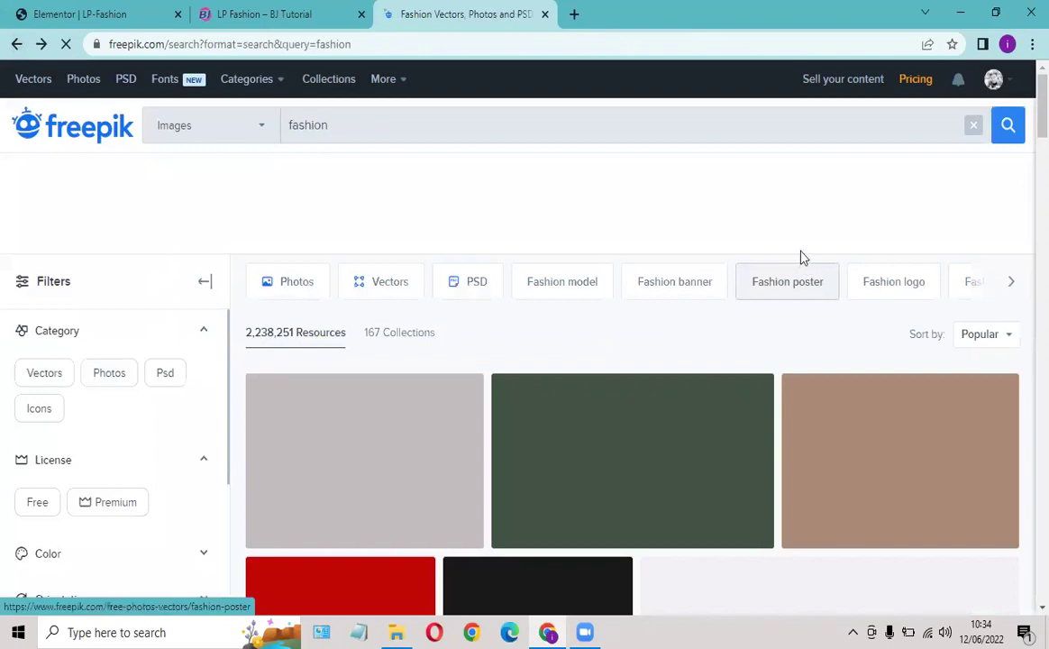
# Step: Open the free photo of the woman in a long dark coat from the fashion results
pyautogui.scroll(-2, 586, 320)
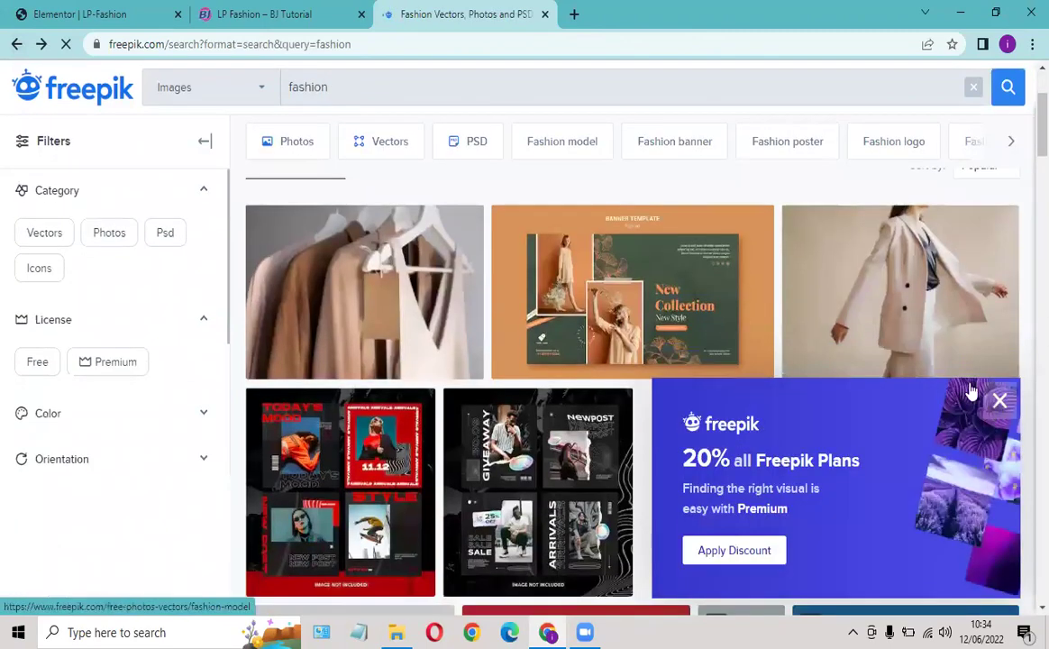
pyautogui.scroll(-4, 596, 352)
pyautogui.scroll(-2, 597, 352)
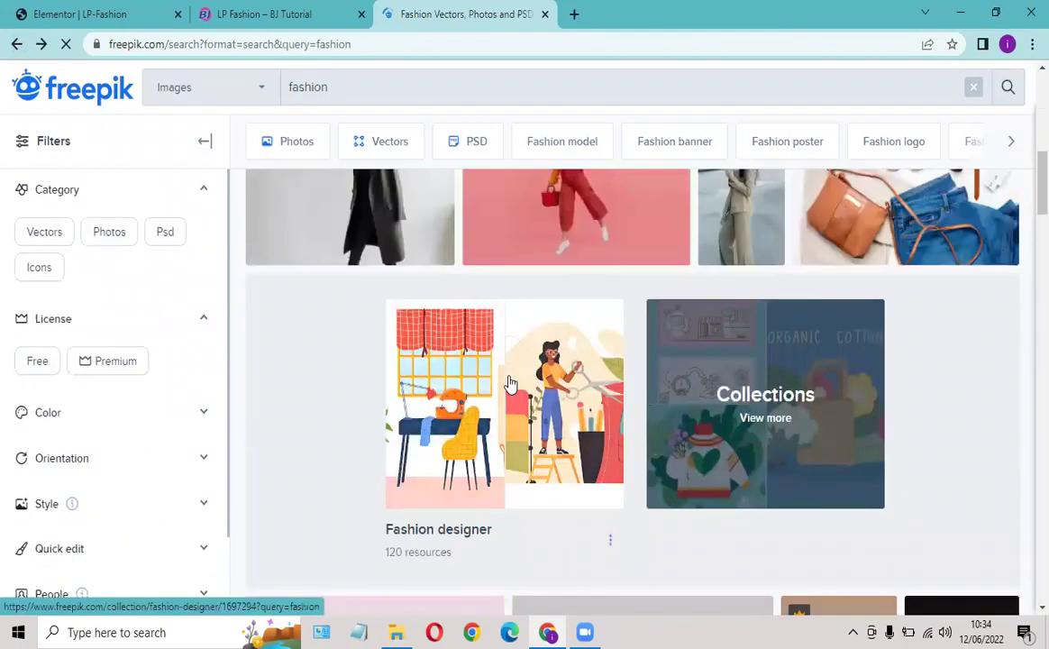
pyautogui.scroll(2, 610, 539)
pyautogui.click(669, 342)
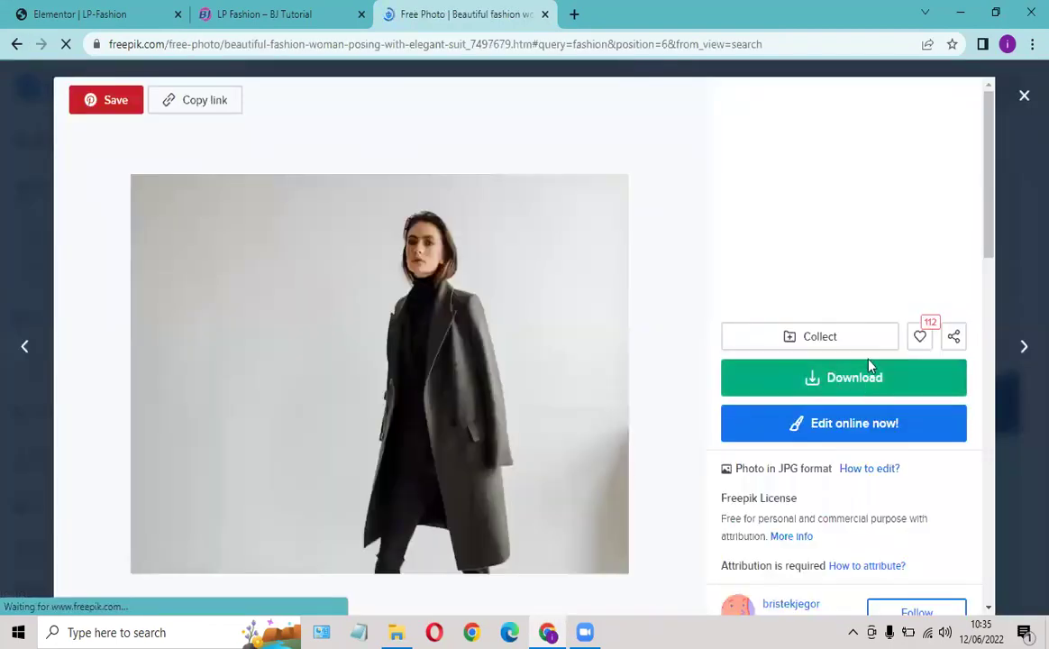
# Step: Download the coat photo for free in the Small 1000 x 728px size
pyautogui.click(870, 365)
pyautogui.scroll(-2, 893, 397)
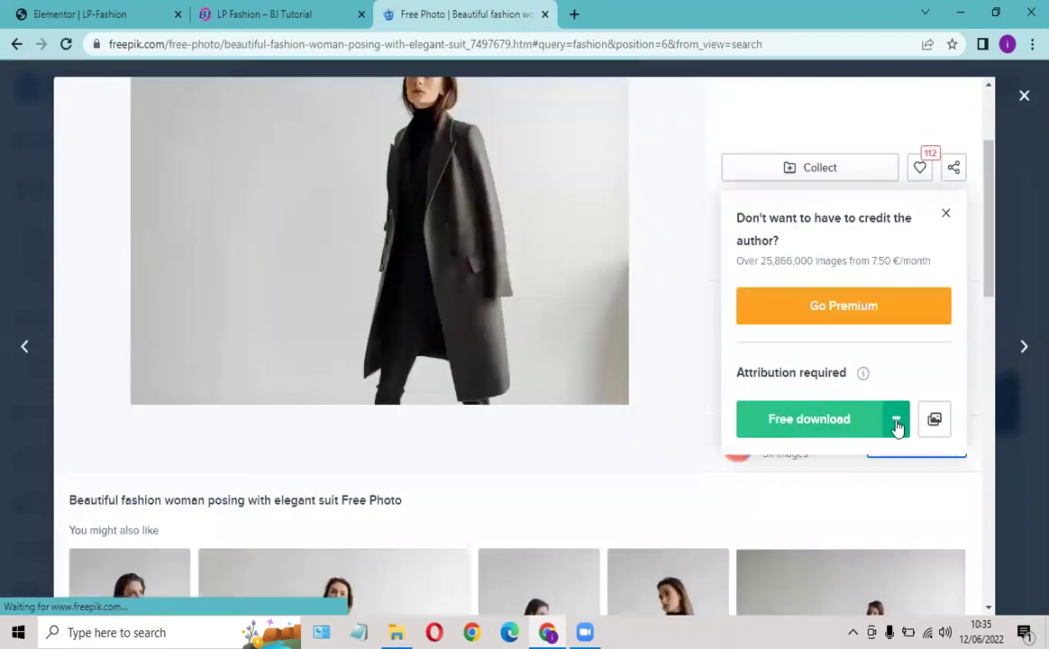
pyautogui.click(897, 424)
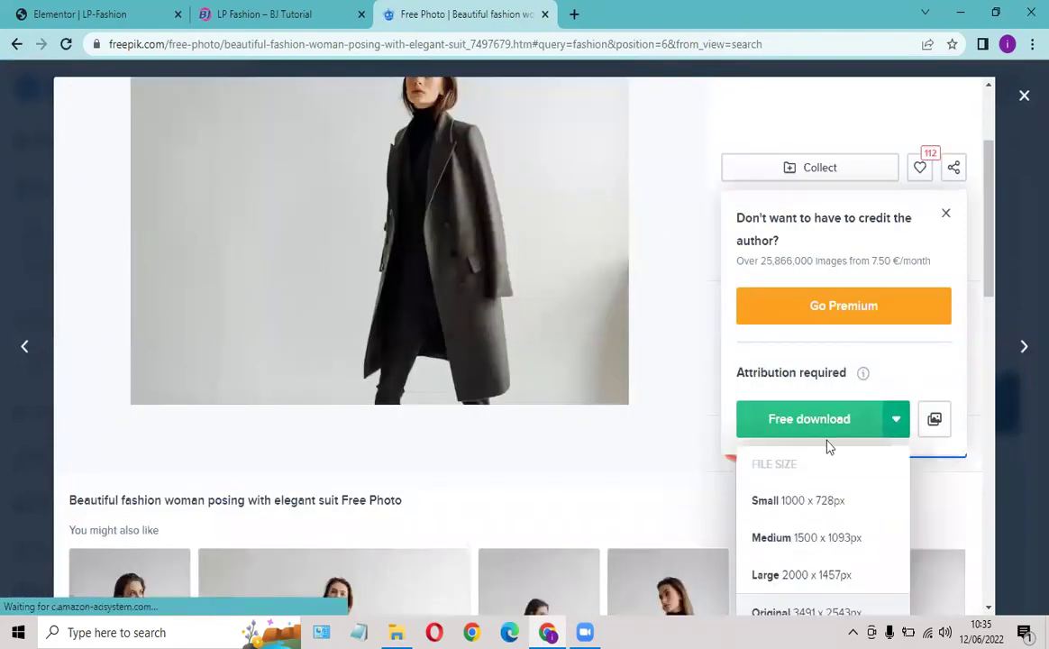
pyautogui.scroll(-1, 820, 439)
pyautogui.click(790, 424)
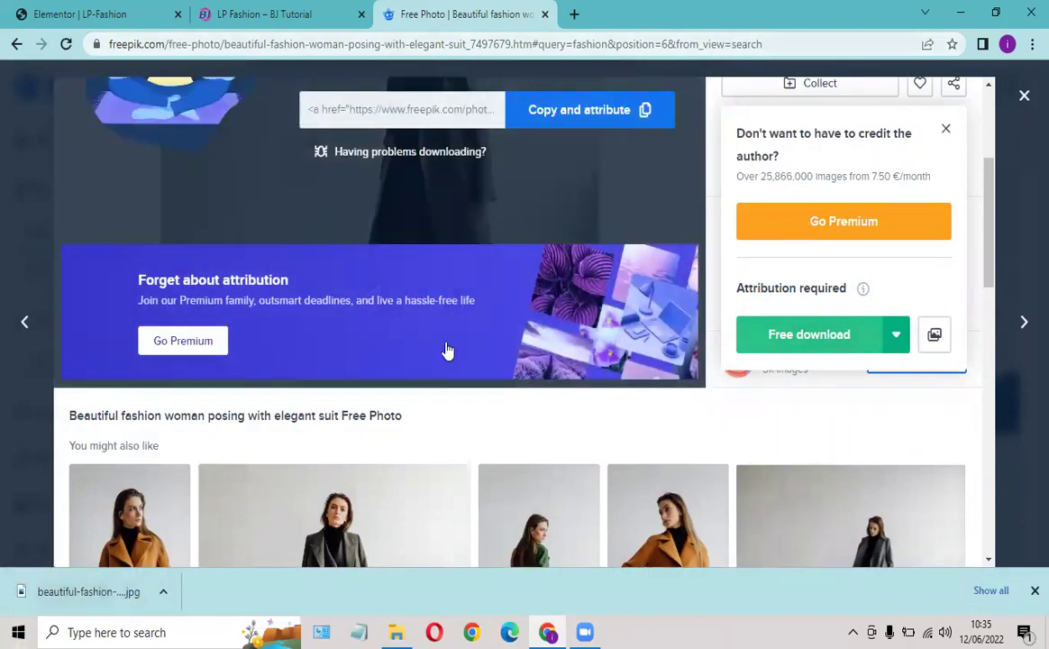
# Step: Review the sample page's welcome hero alongside the downloaded photo's Freepik page
pyautogui.scroll(3, 631, 313)
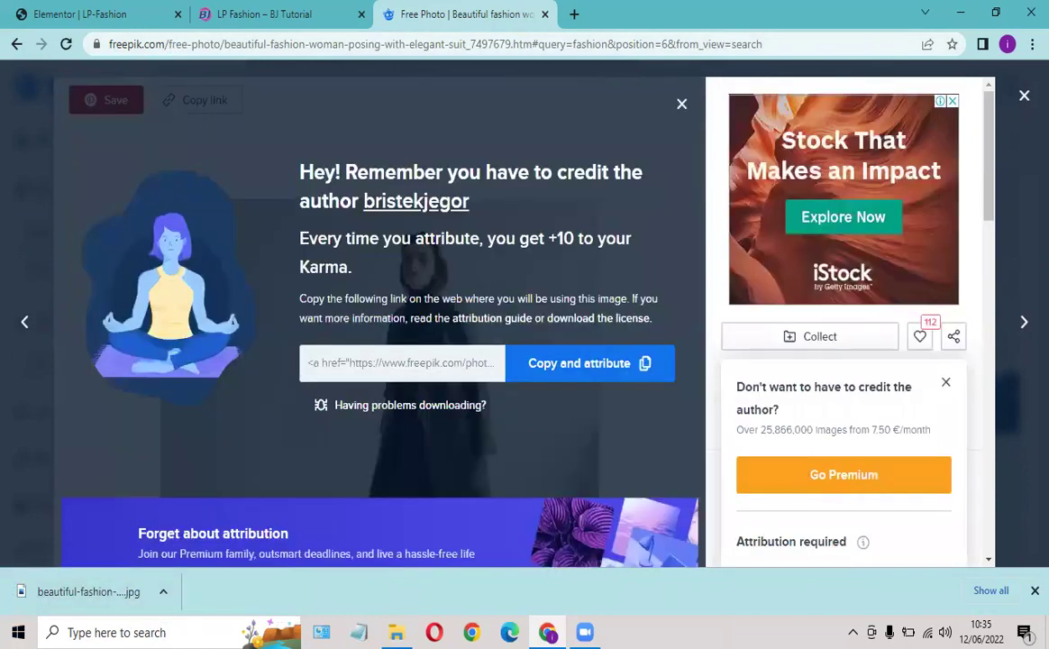
pyautogui.click(74, 13)
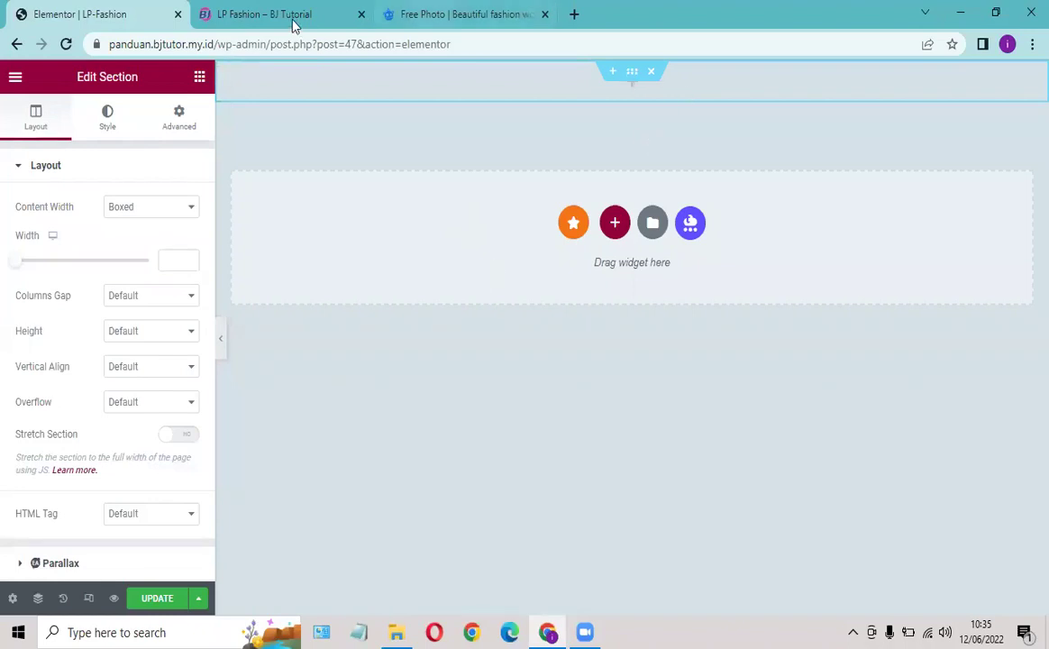
pyautogui.hotkey('ctrl', 'Tab')
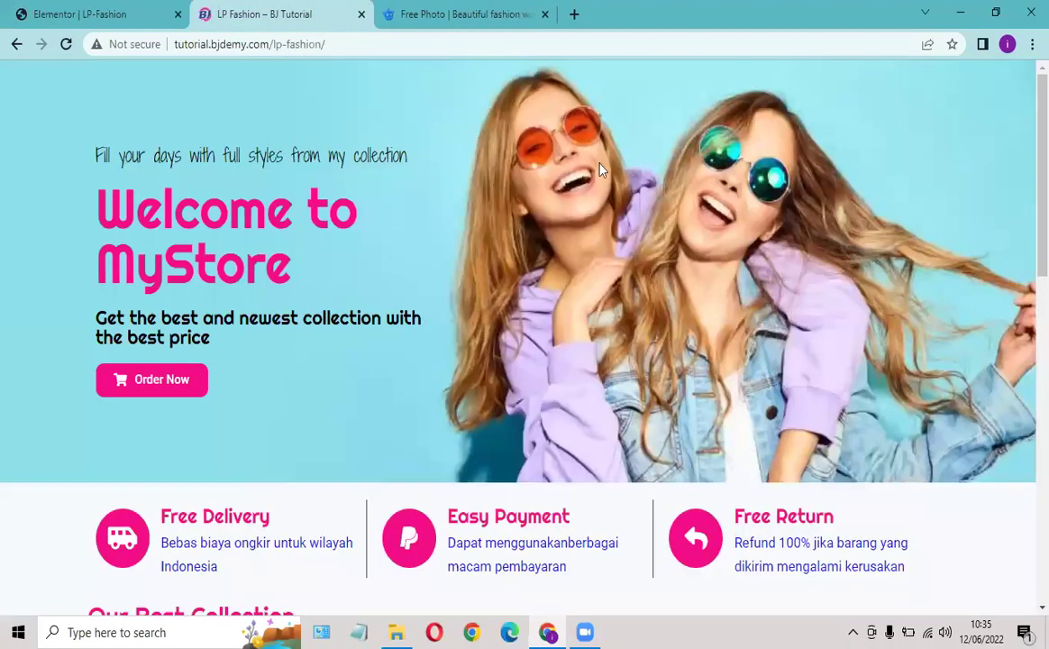
pyautogui.click(439, 25)
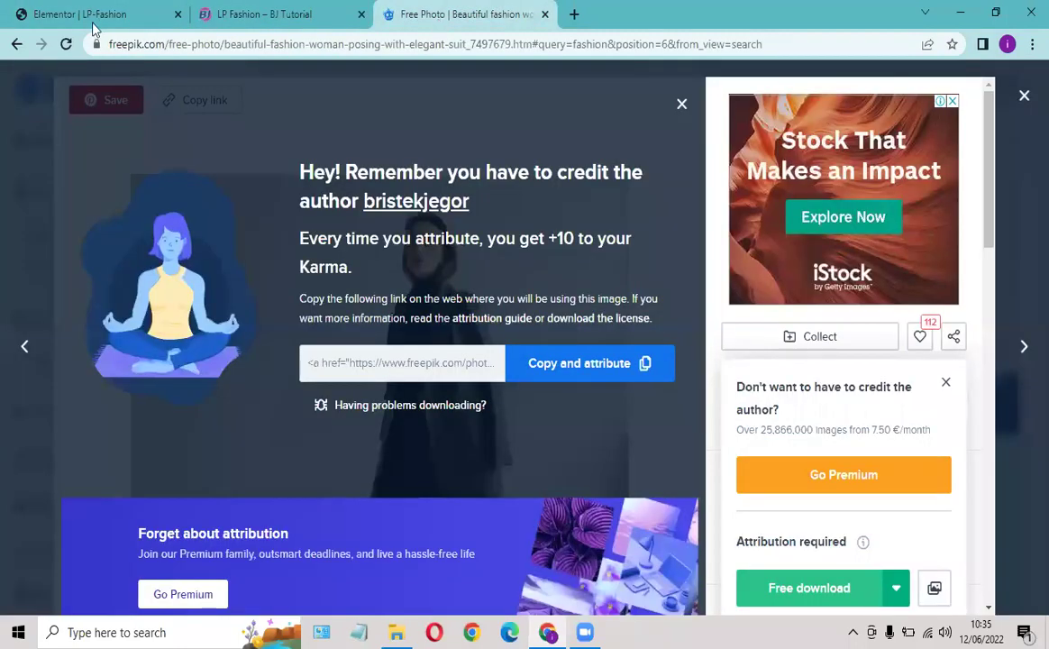
# Step: Return to the LP-Fashion Elementor editor and set the section's normal background type to Classic
pyautogui.click(86, 27)
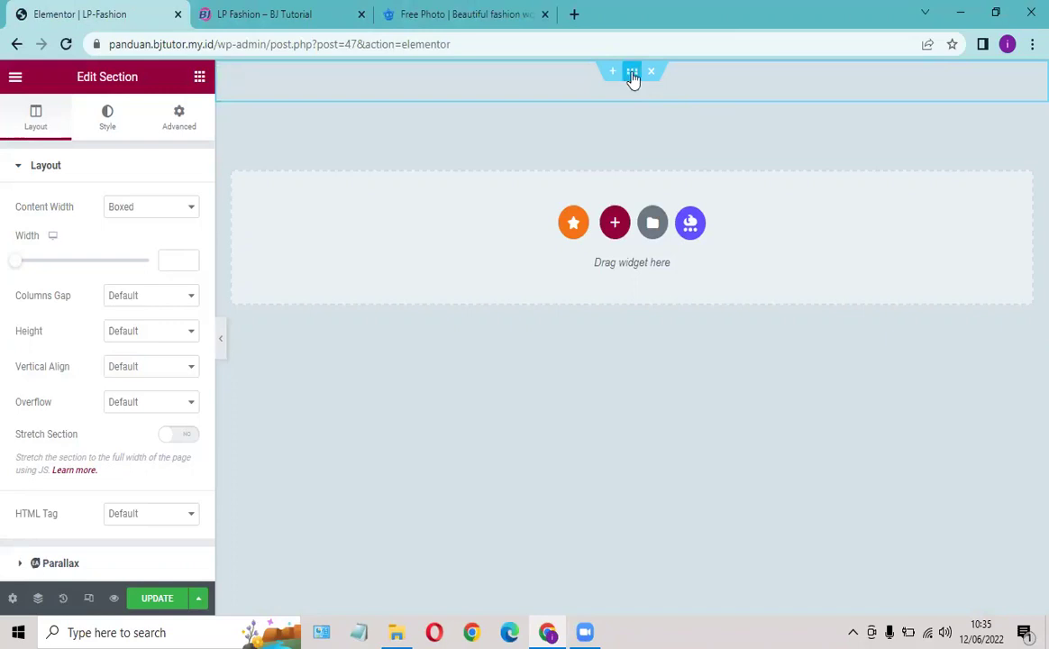
pyautogui.click(109, 124)
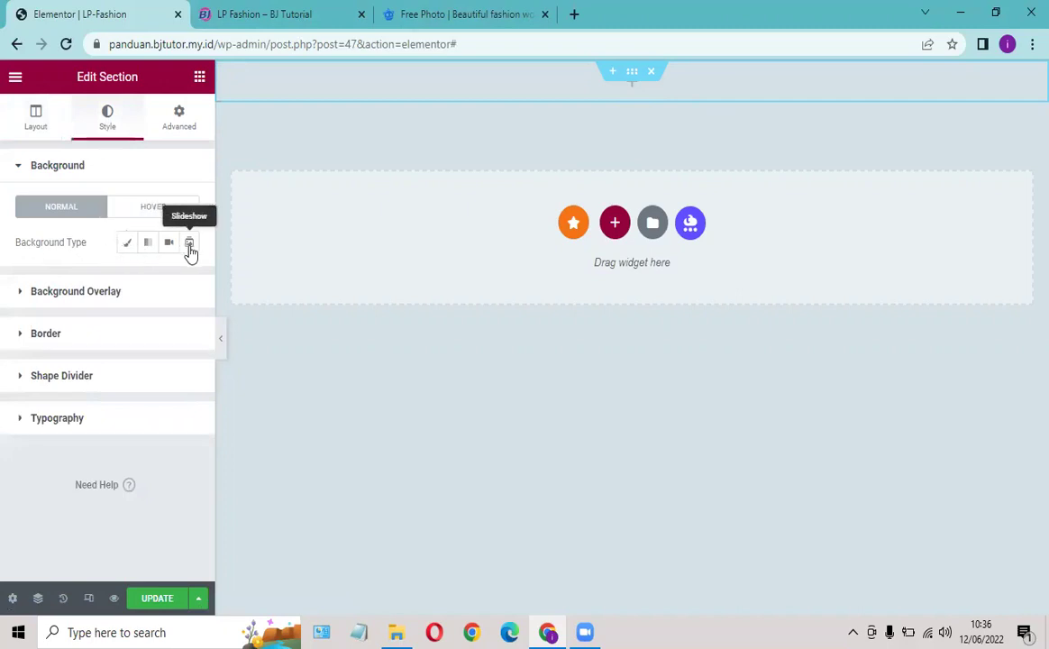
pyautogui.click(128, 245)
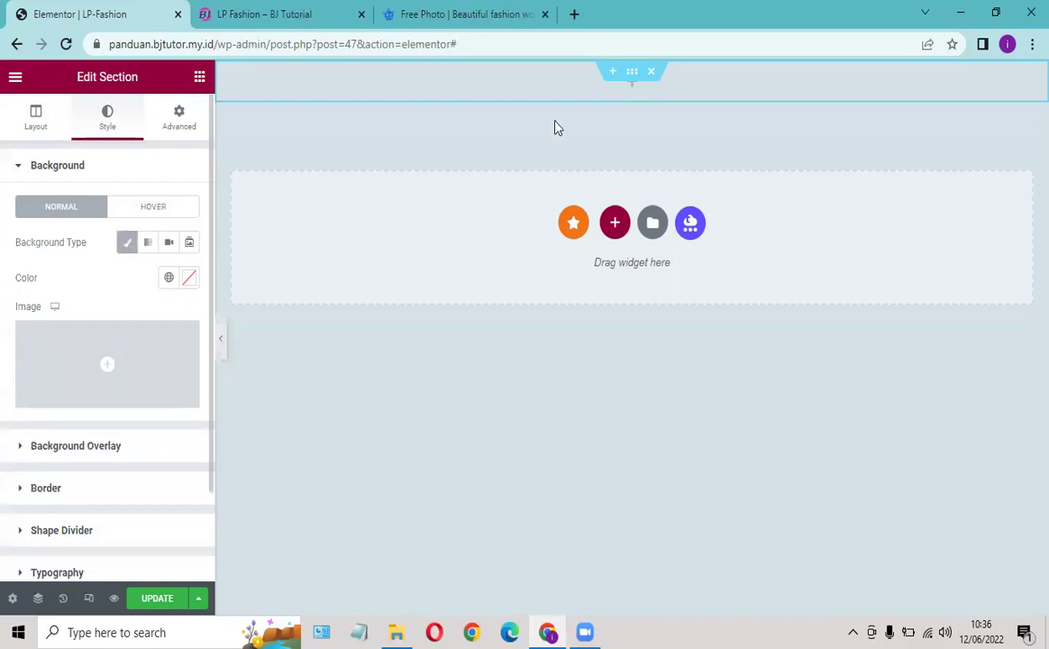
# Step: Try red #9B3030 and a green as the section's background color, and clear the color again
pyautogui.click(189, 280)
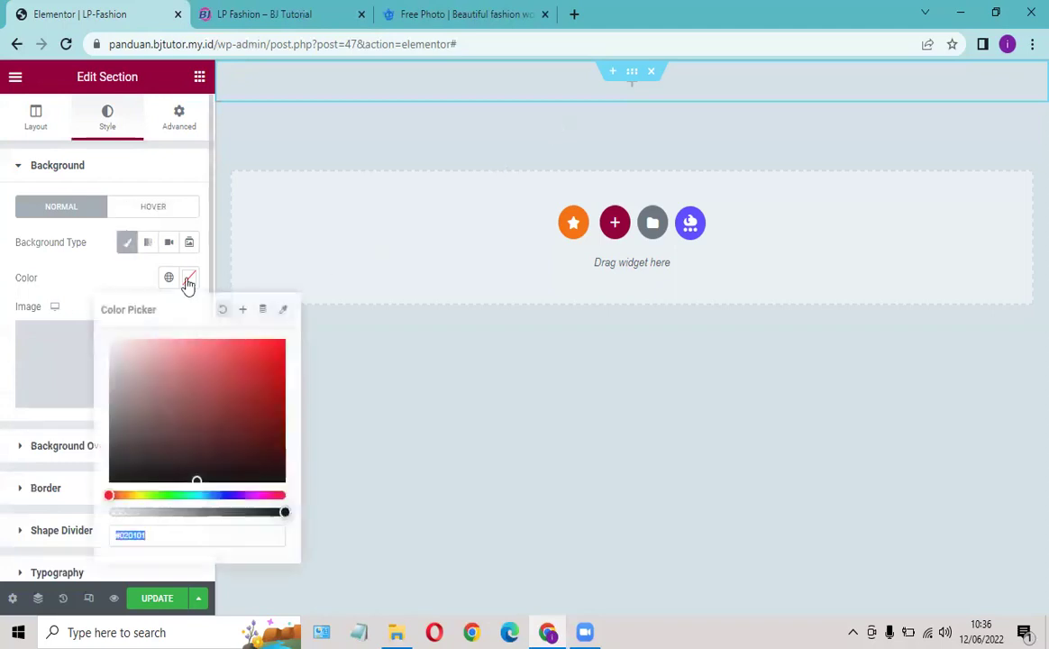
pyautogui.click(231, 396)
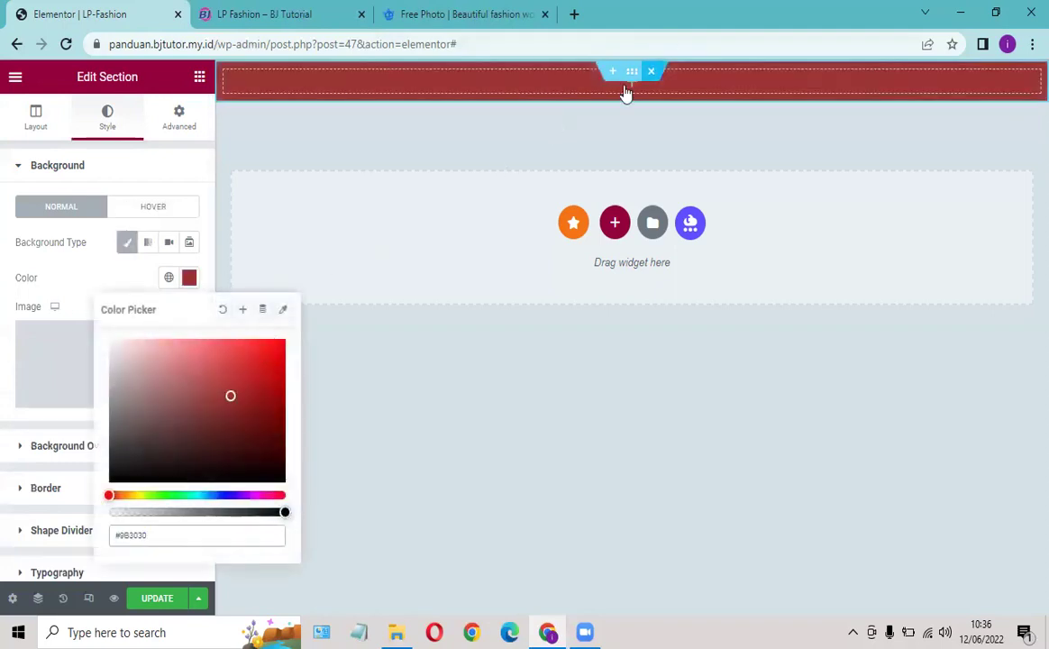
pyautogui.moveTo(183, 495); pyautogui.dragTo(171, 495)
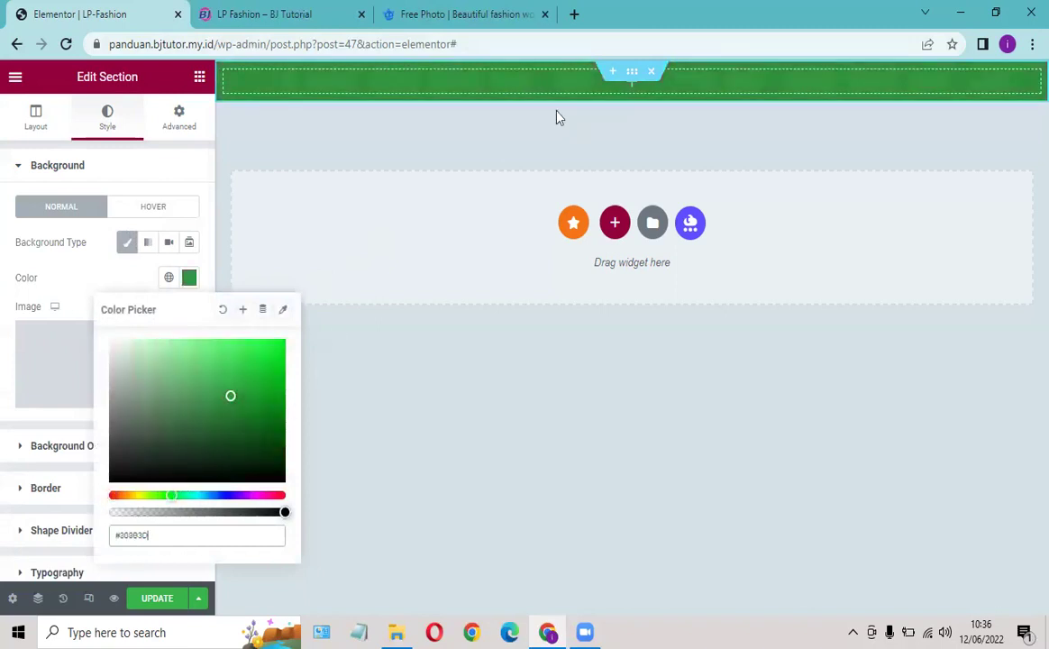
pyautogui.click(223, 311)
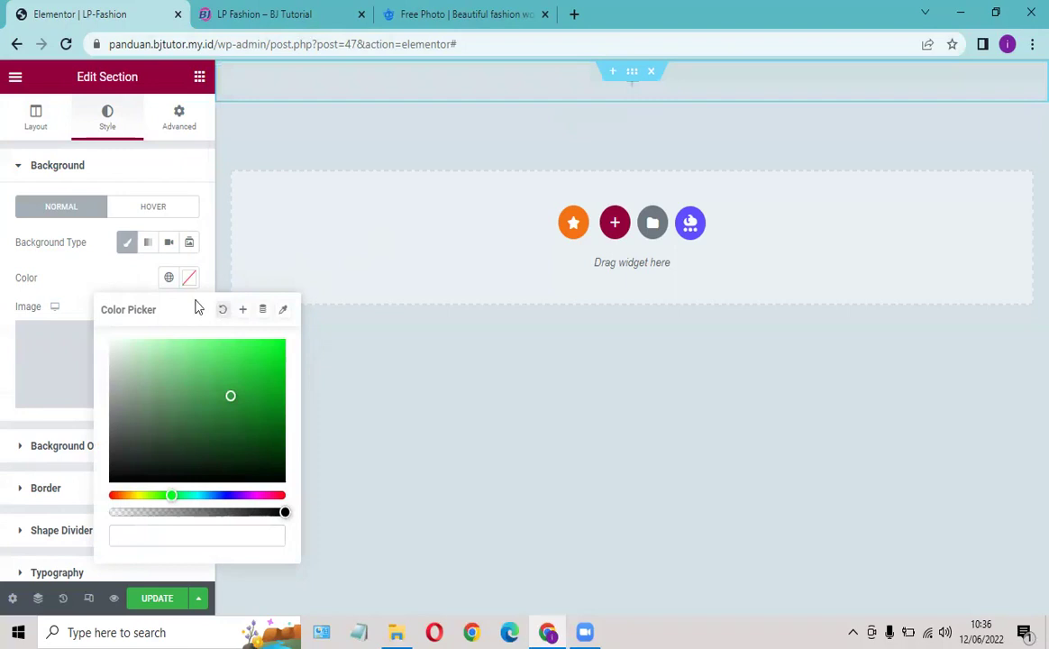
# Step: Upload the 1 twowomen photo from the LandingPage folder to the media library and insert it as the section's background image
pyautogui.click(98, 272)
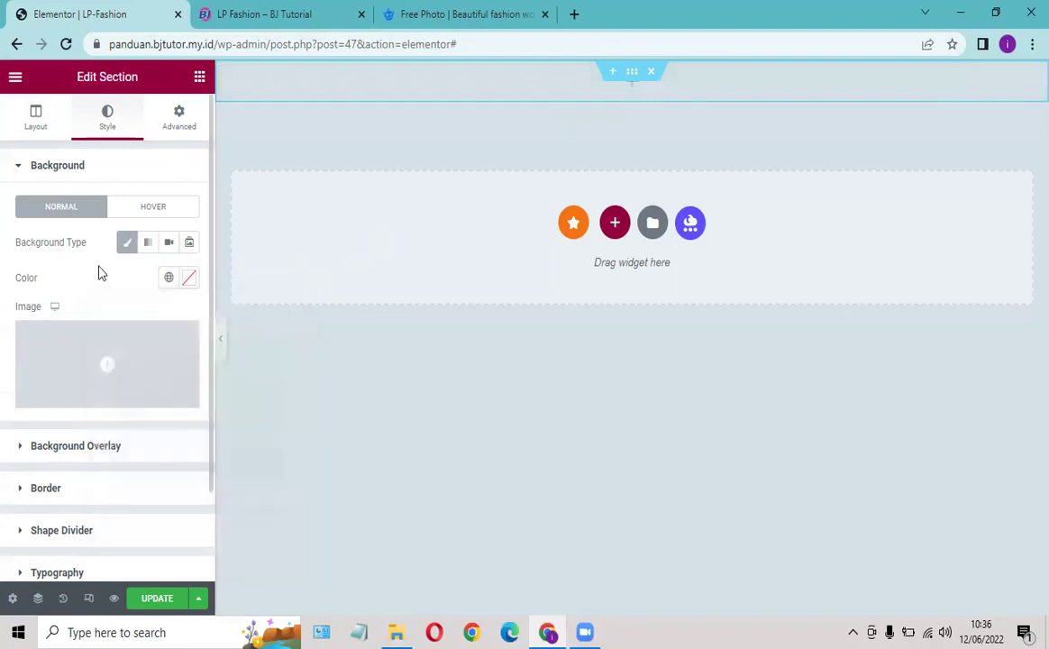
pyautogui.click(77, 402)
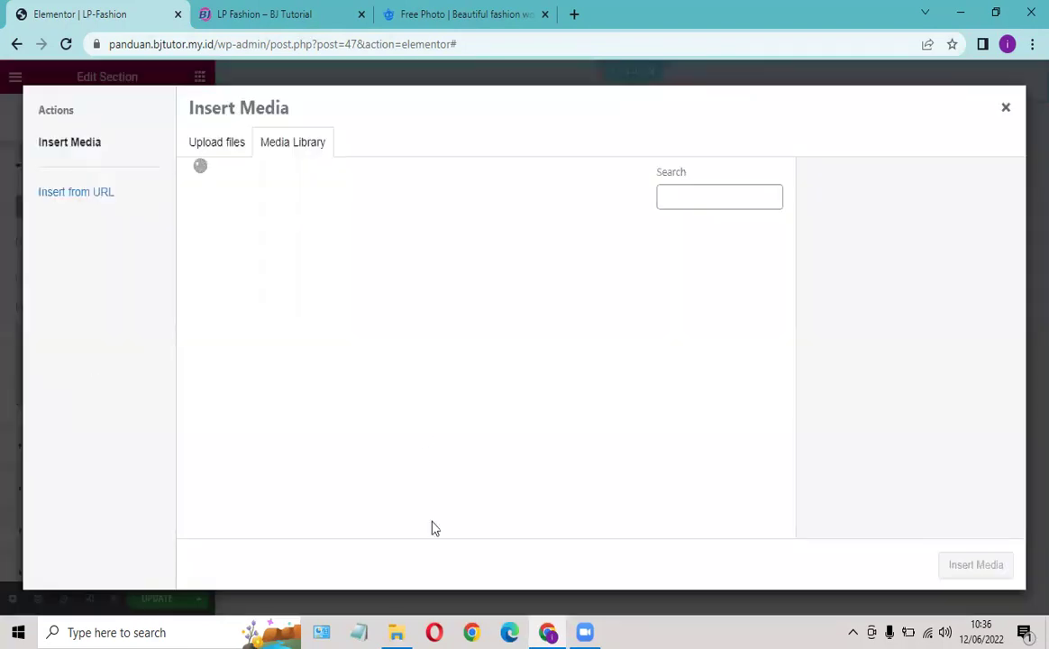
pyautogui.hotkey('alt', 'Tab')
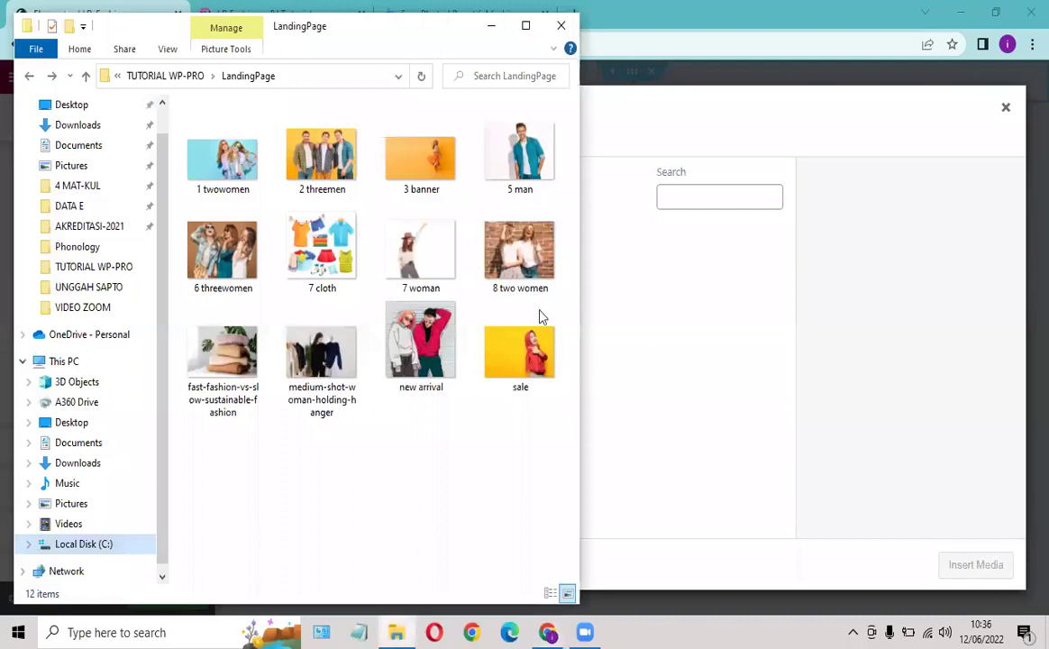
pyautogui.click(223, 171)
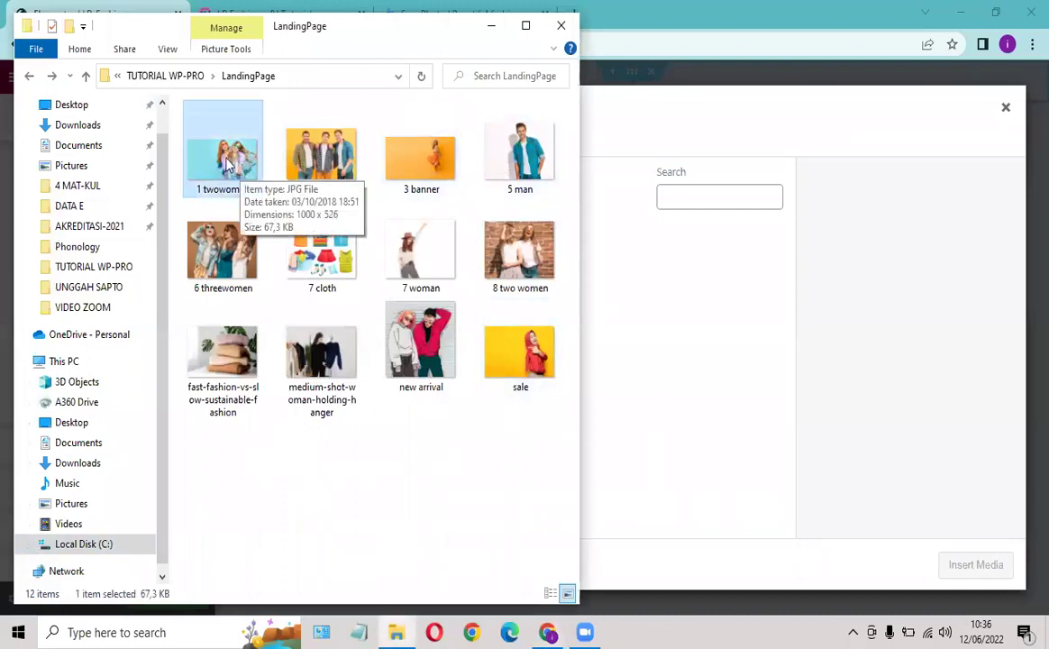
pyautogui.moveTo(209, 149); pyautogui.dragTo(696, 350)
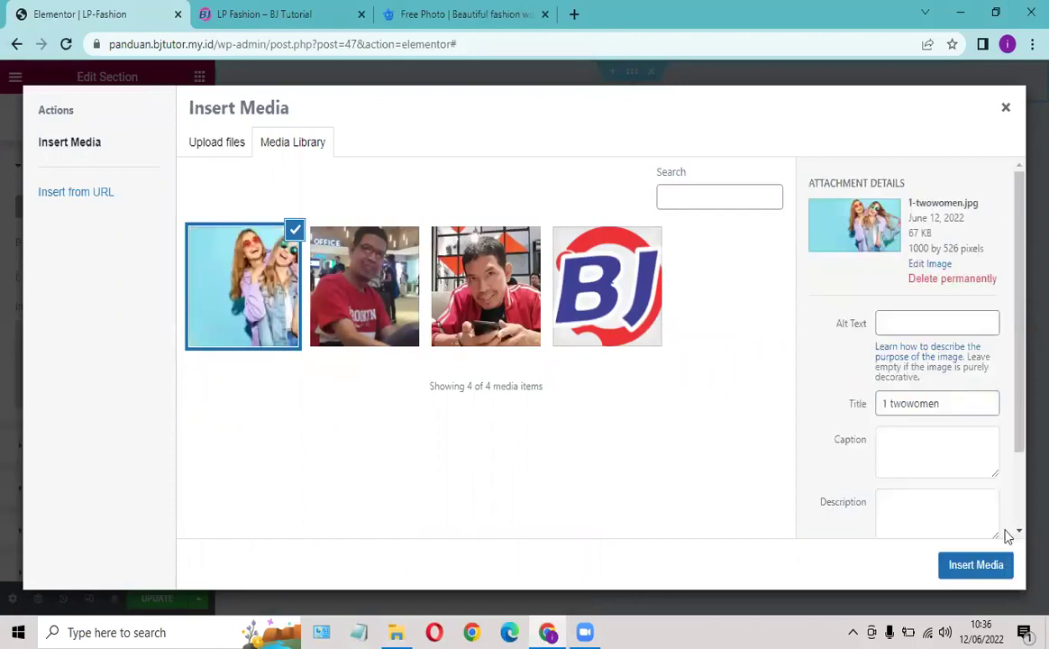
pyautogui.click(969, 567)
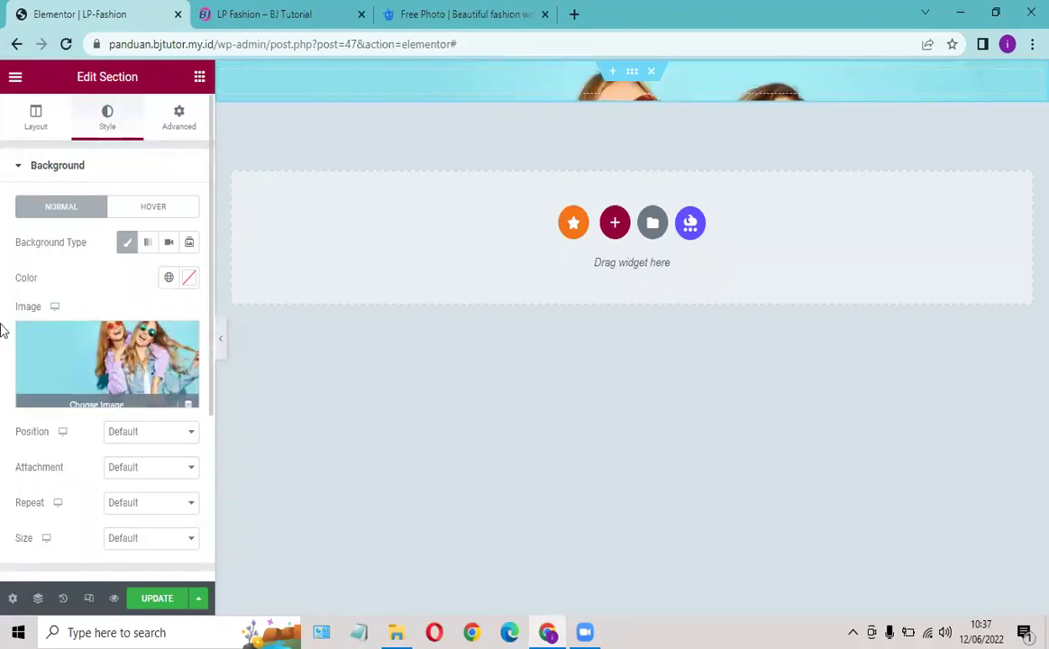
# Step: Set the background image's position to Center Center and its size to Cover
pyautogui.click(131, 435)
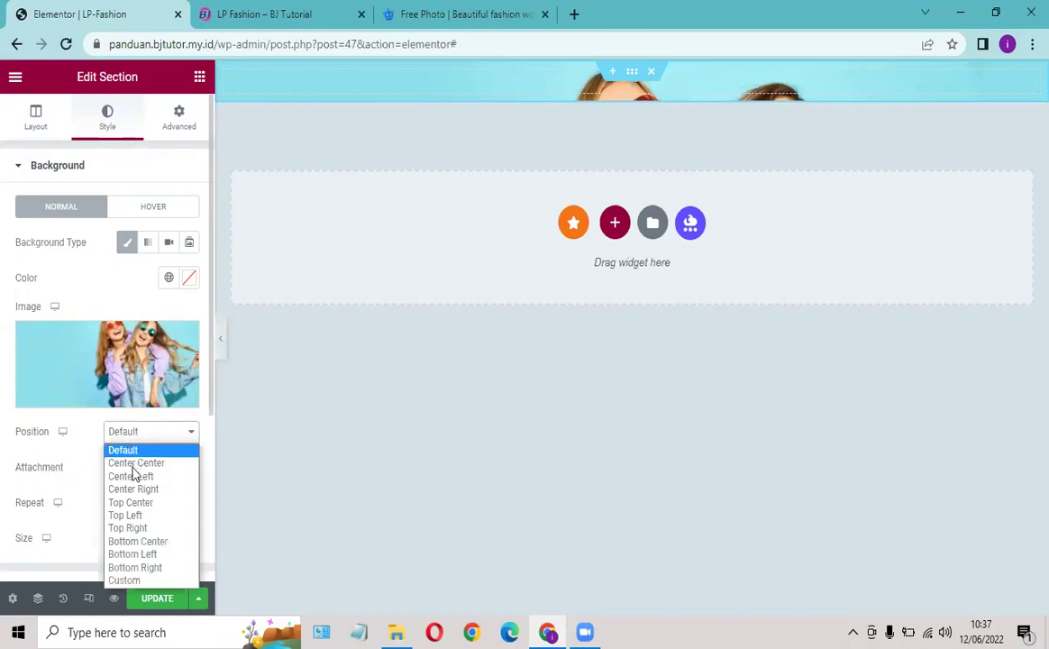
pyautogui.click(132, 464)
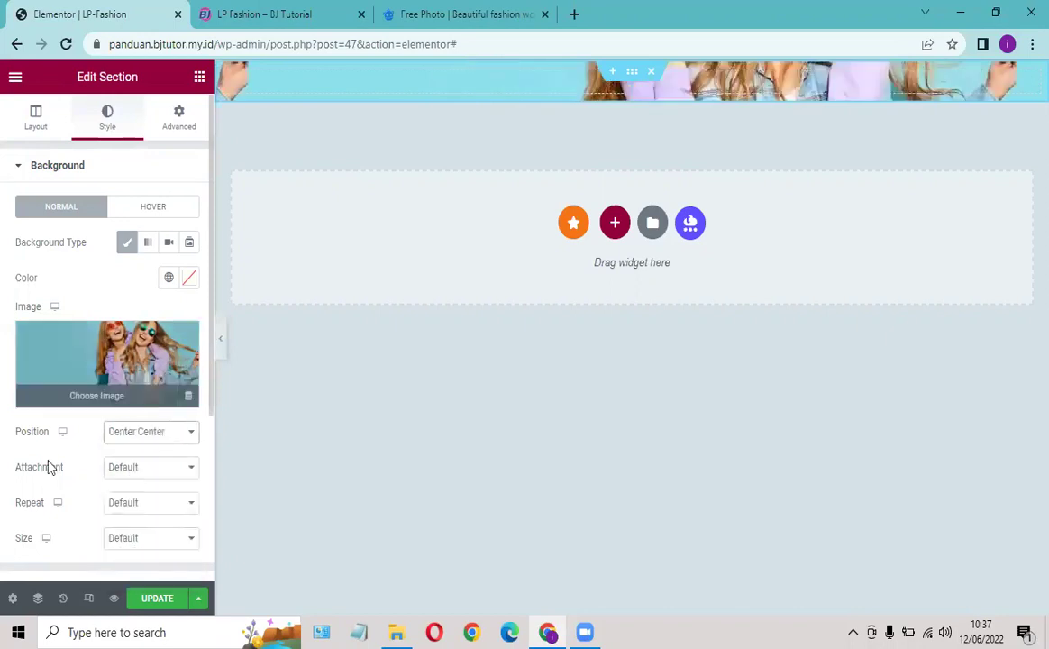
pyautogui.click(135, 470)
pyautogui.click(134, 478)
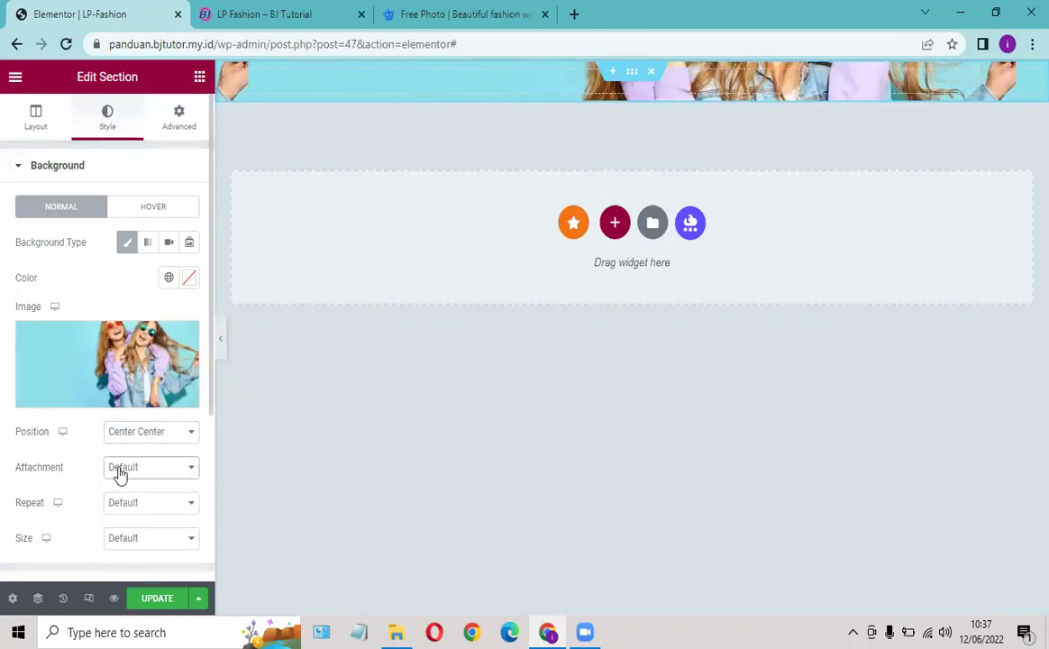
pyautogui.click(118, 539)
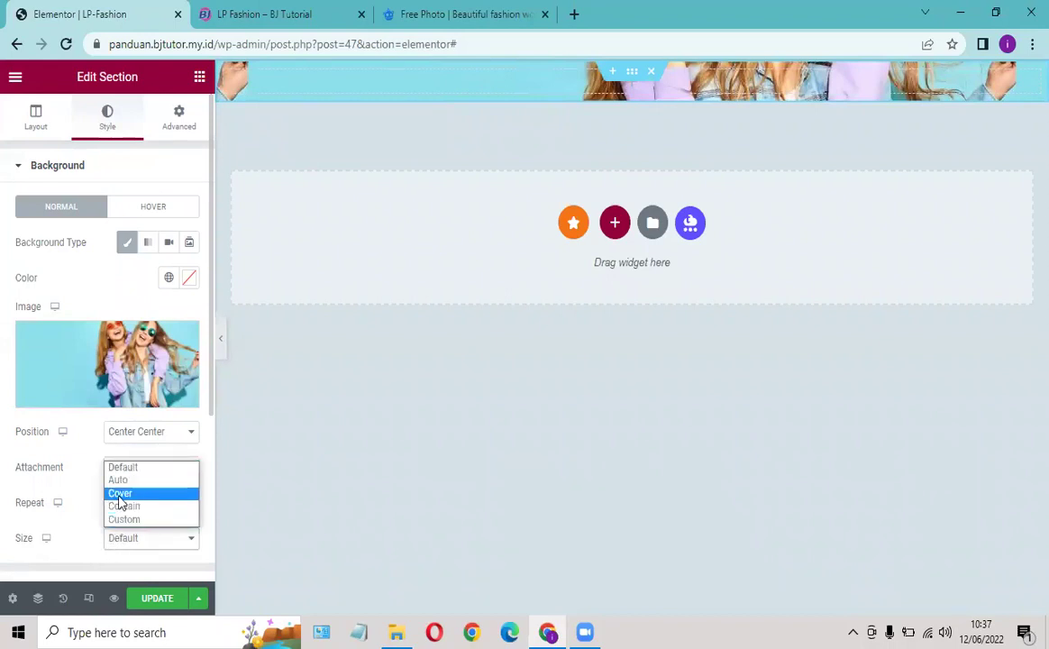
pyautogui.click(121, 494)
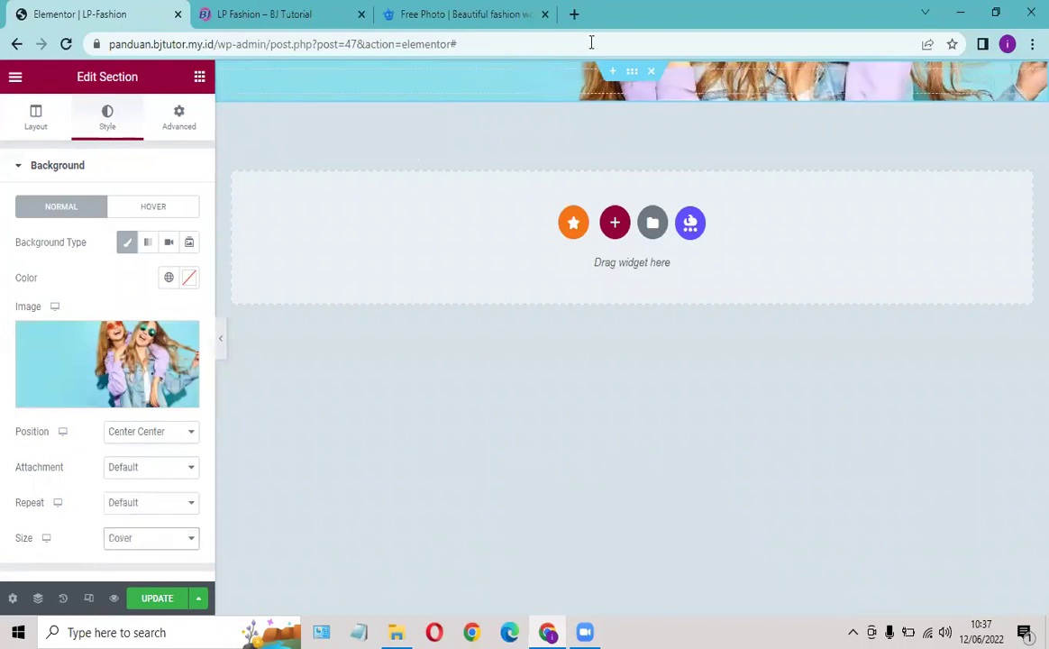
# Step: Check the sample page's hero and set the section's height option to Min Height
pyautogui.click(248, 12)
pyautogui.click(86, 14)
pyautogui.click(36, 120)
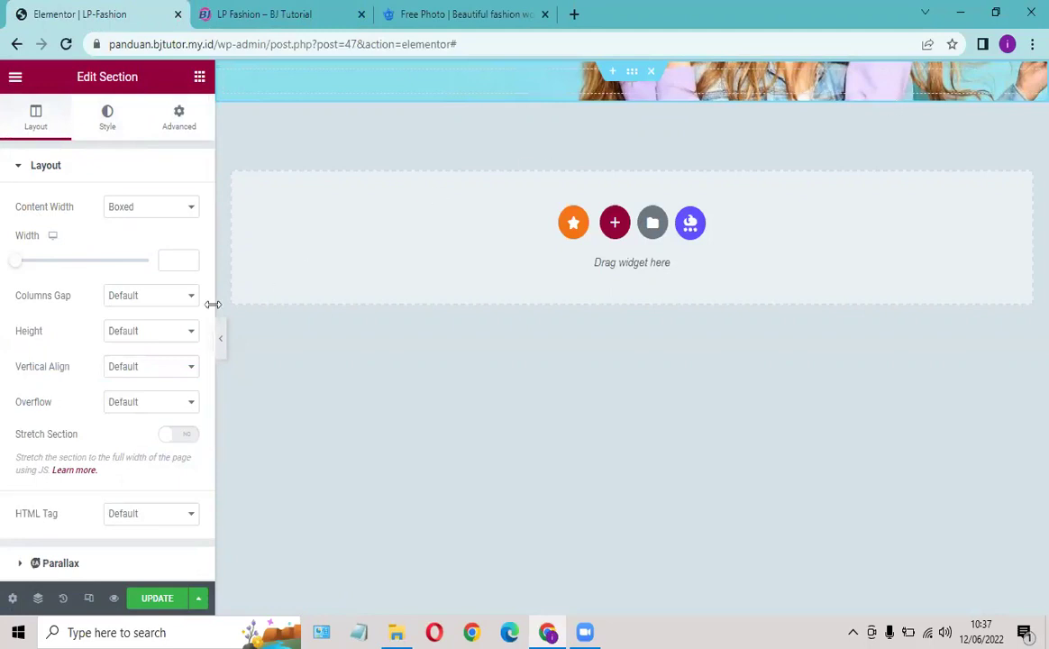
pyautogui.click(144, 333)
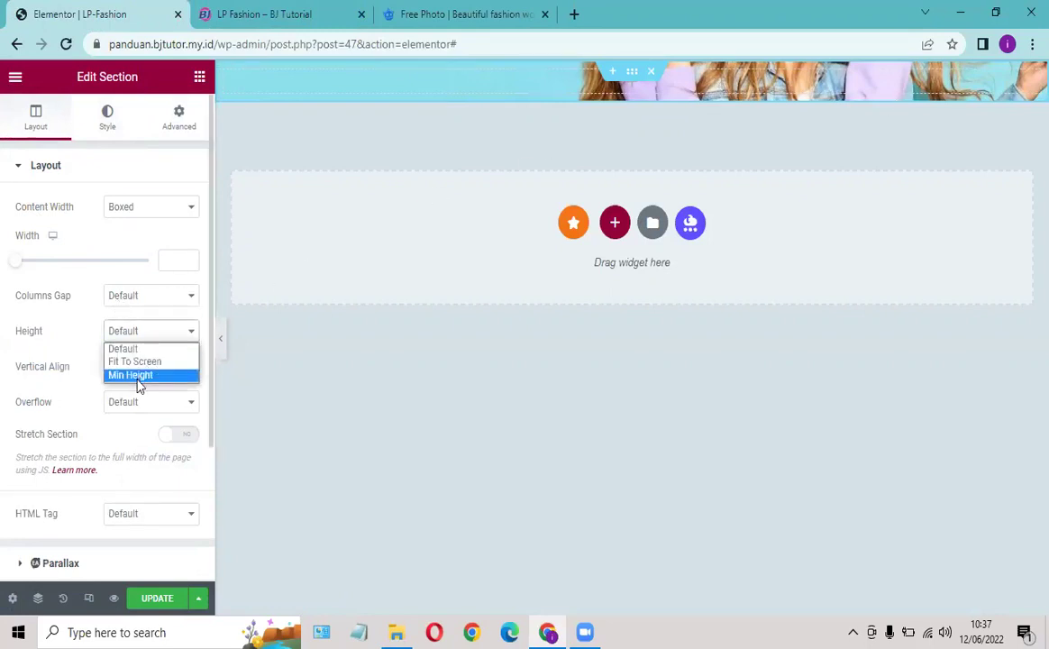
pyautogui.click(135, 375)
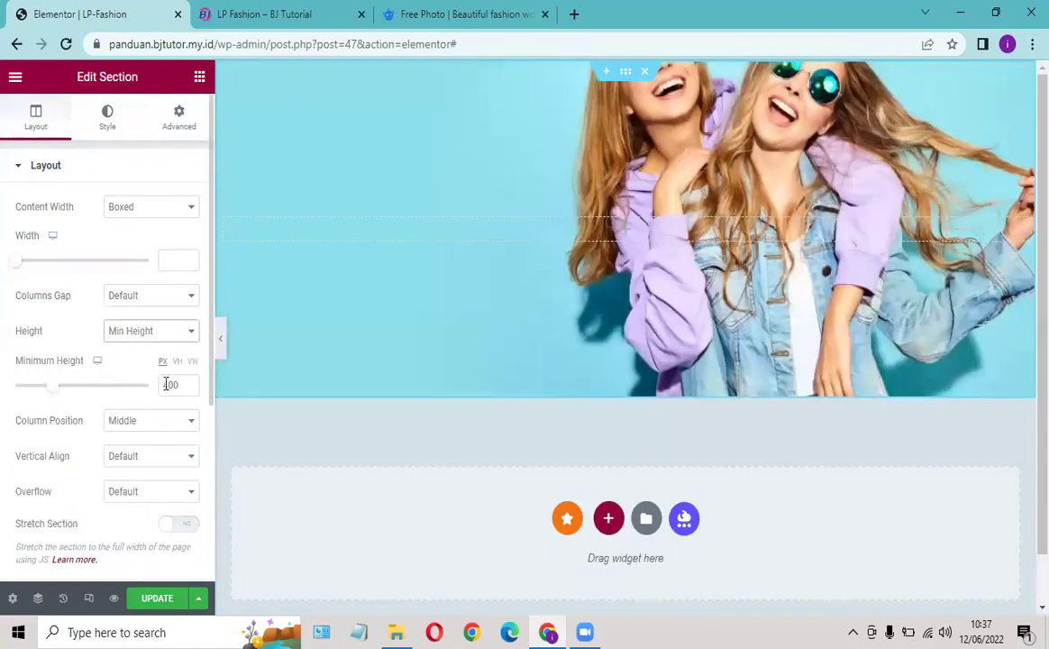
# Step: Raise the section's minimum height to 500 px and compare it with the sample page's hero
pyautogui.click(284, 16)
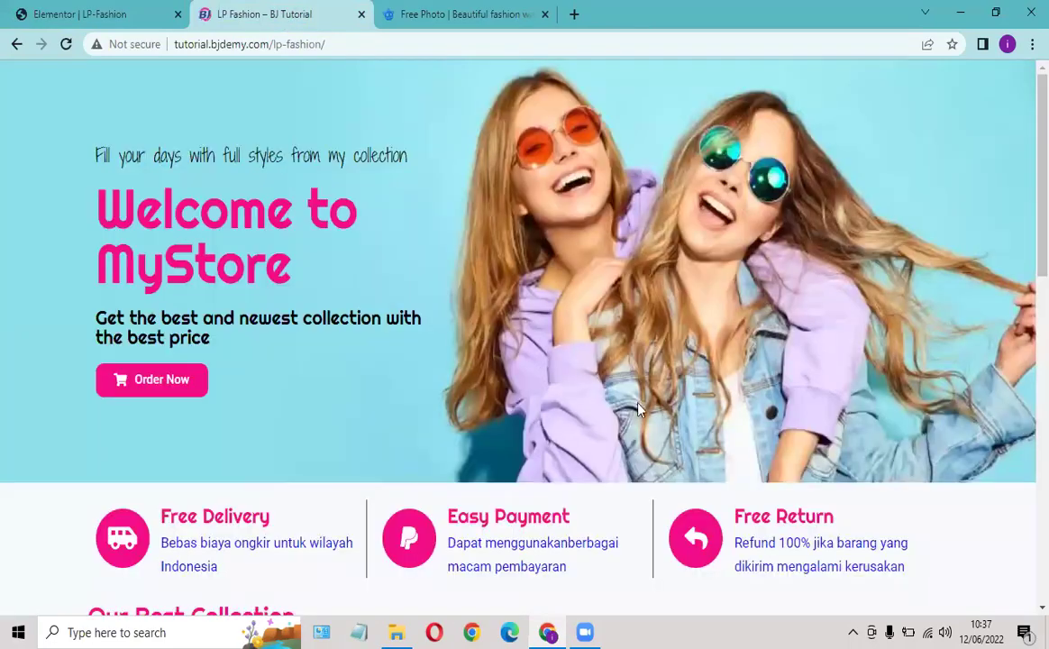
pyautogui.click(95, 16)
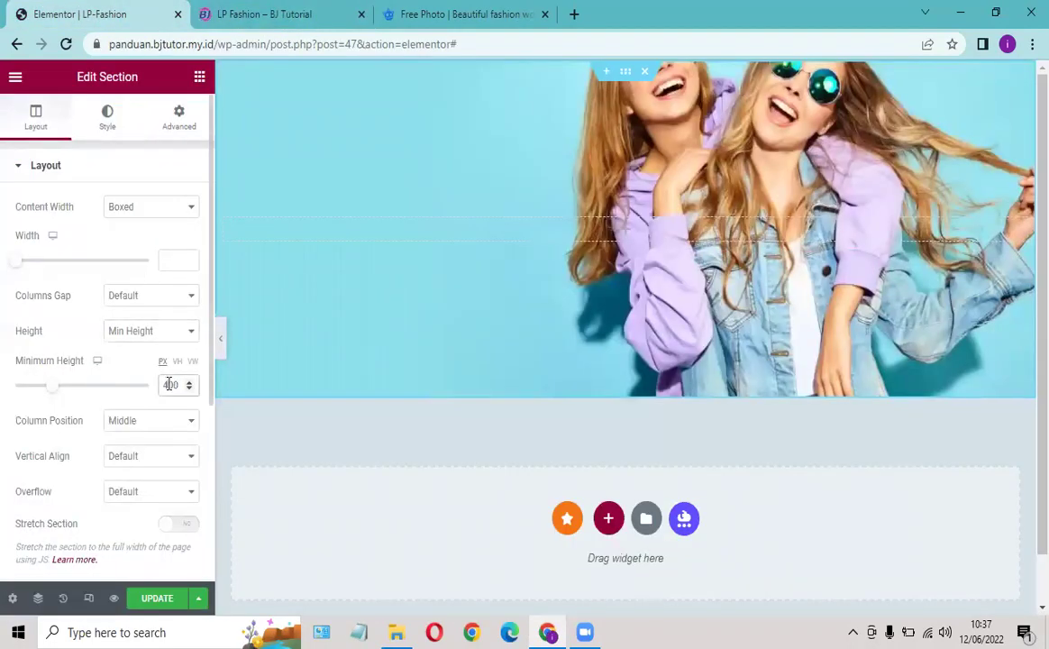
pyautogui.moveTo(58, 391); pyautogui.dragTo(63, 392)
pyautogui.moveTo(63, 391); pyautogui.dragTo(66, 392)
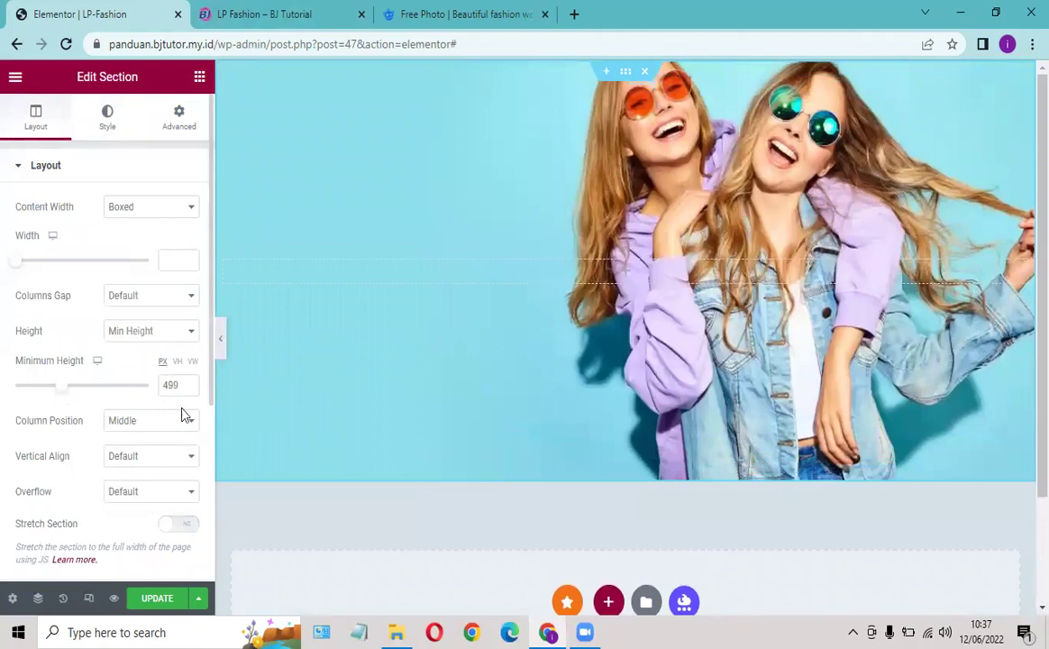
pyautogui.click(191, 384)
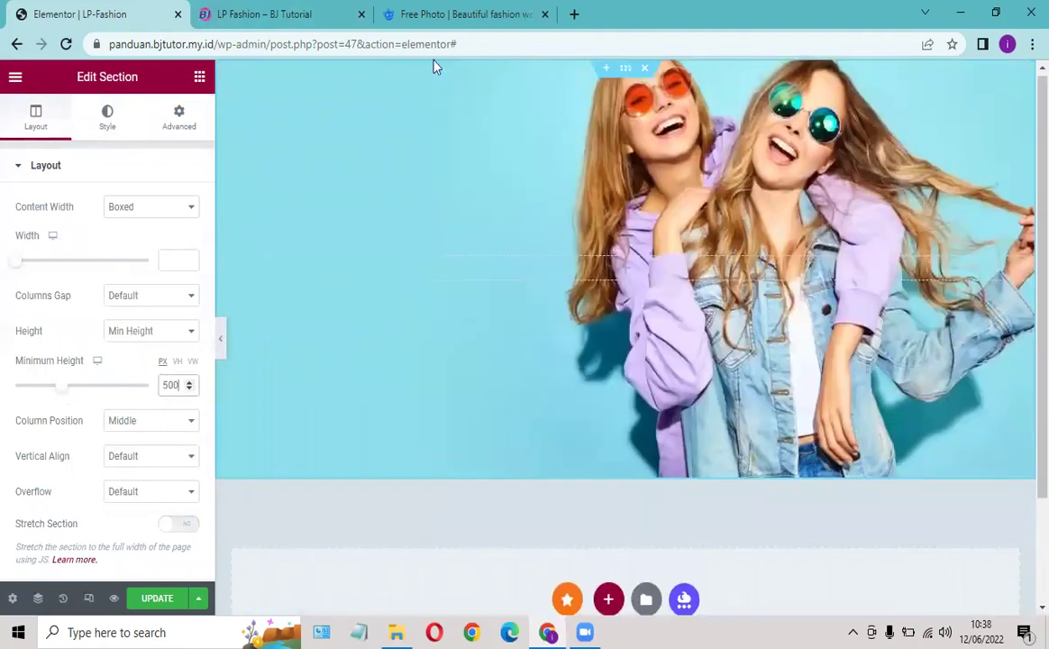
pyautogui.click(271, 15)
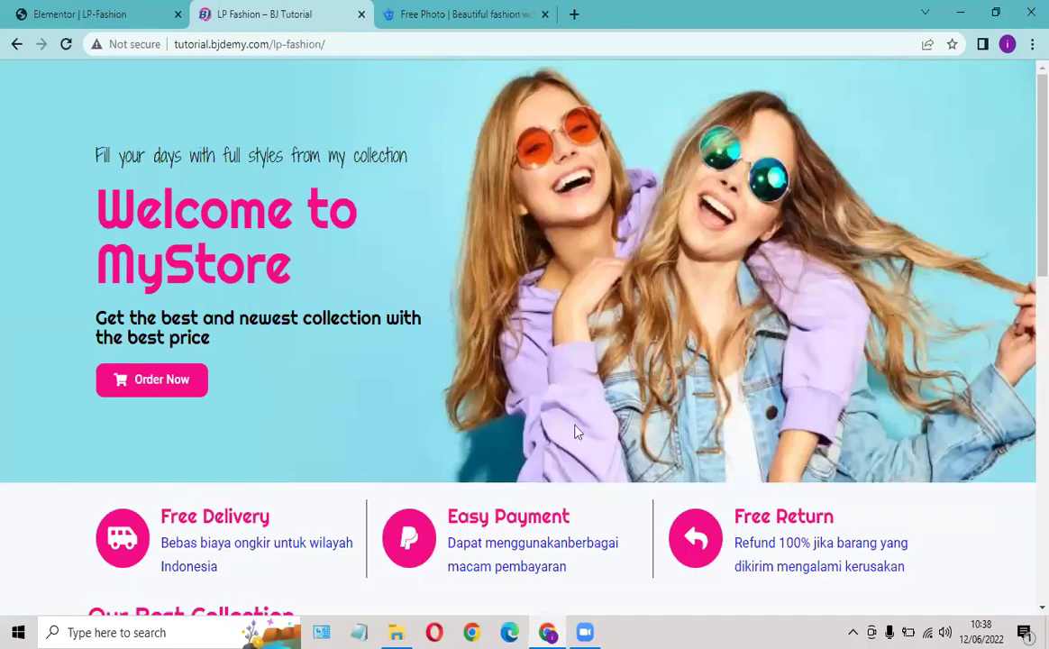
pyautogui.click(104, 16)
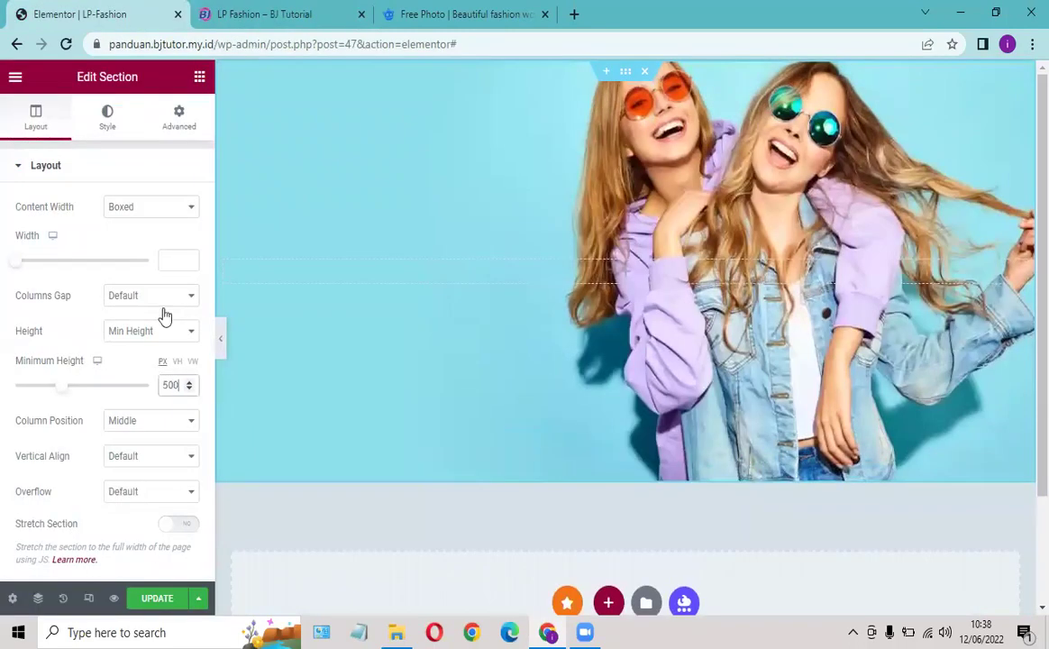
# Step: Return the section's minimum height to 400 px and compare it with the sample page again
pyautogui.doubleClick(171, 386)
pyautogui.write('400')
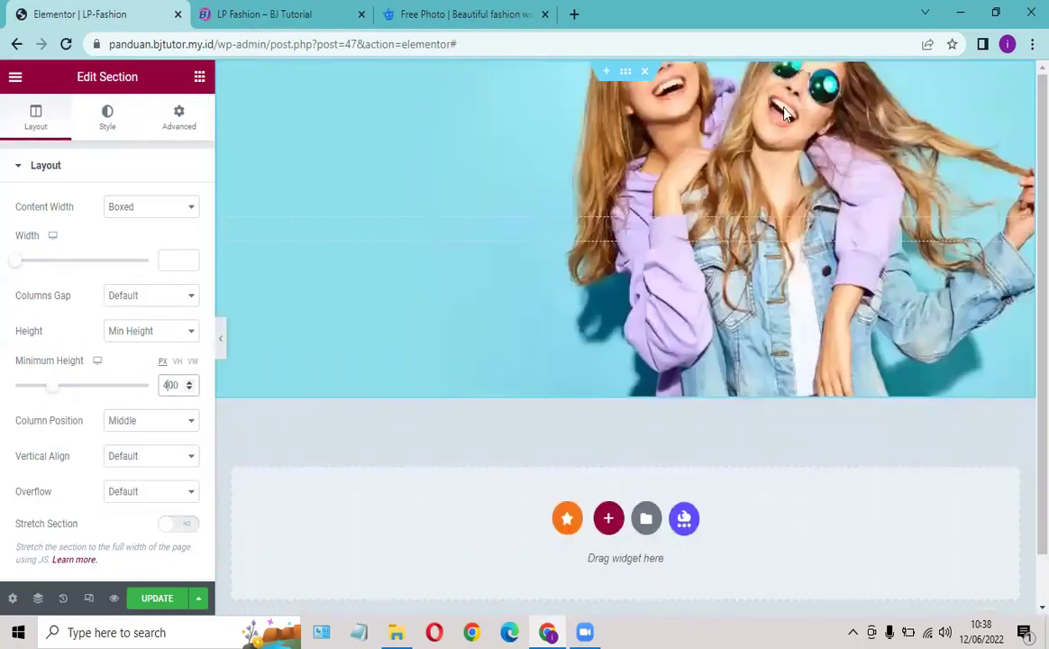
pyautogui.click(279, 15)
pyautogui.click(86, 14)
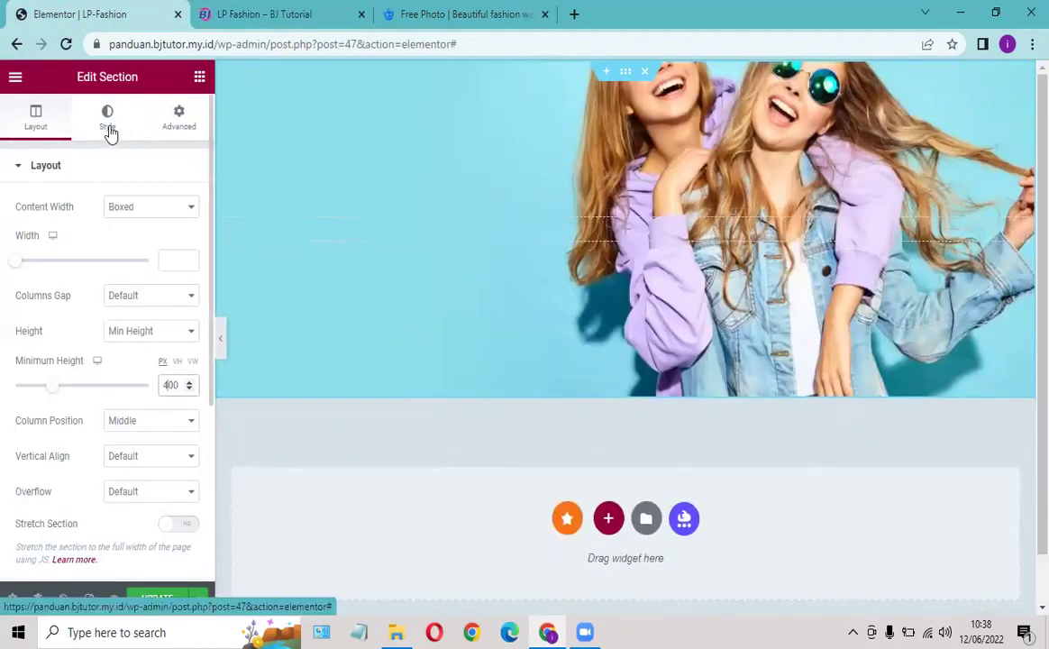
# Step: Try Top as the section's vertical alignment and set it to Middle instead
pyautogui.click(135, 460)
pyautogui.click(129, 486)
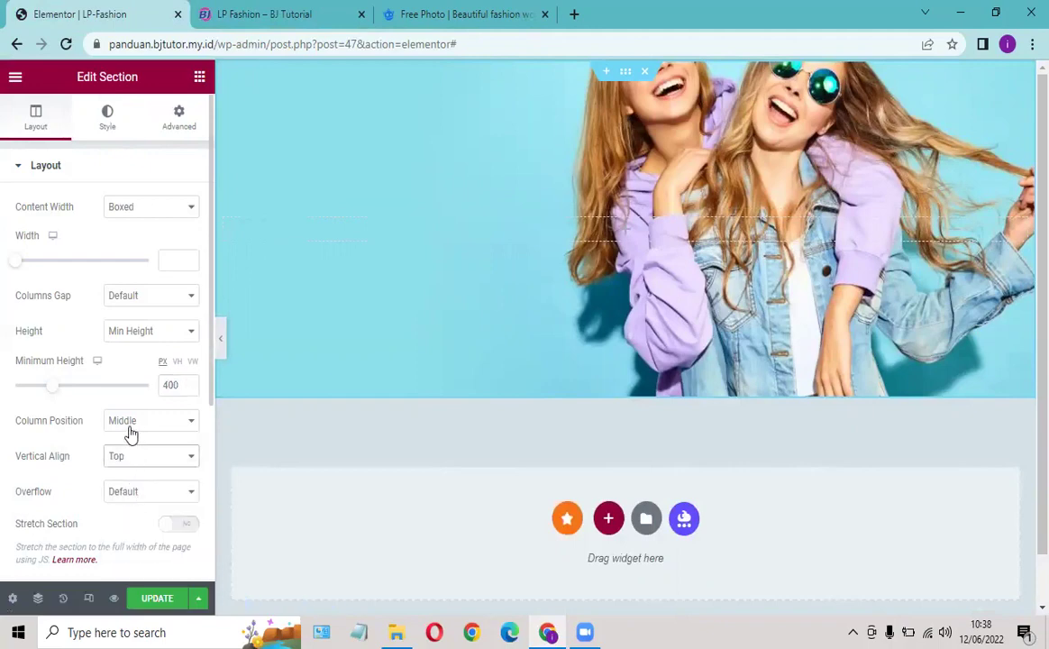
pyautogui.click(130, 430)
pyautogui.click(130, 430)
pyautogui.click(130, 458)
pyautogui.click(131, 502)
# Step: Try Center Right and Bottom Center as the background image's position, and set it to Top Center
pyautogui.click(110, 115)
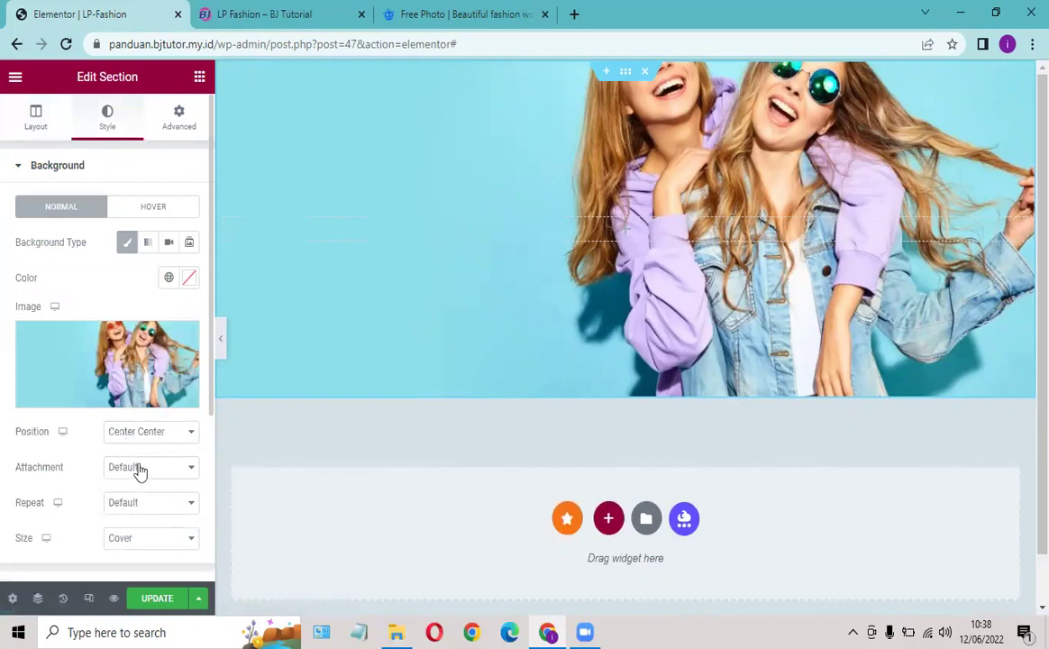
pyautogui.click(157, 435)
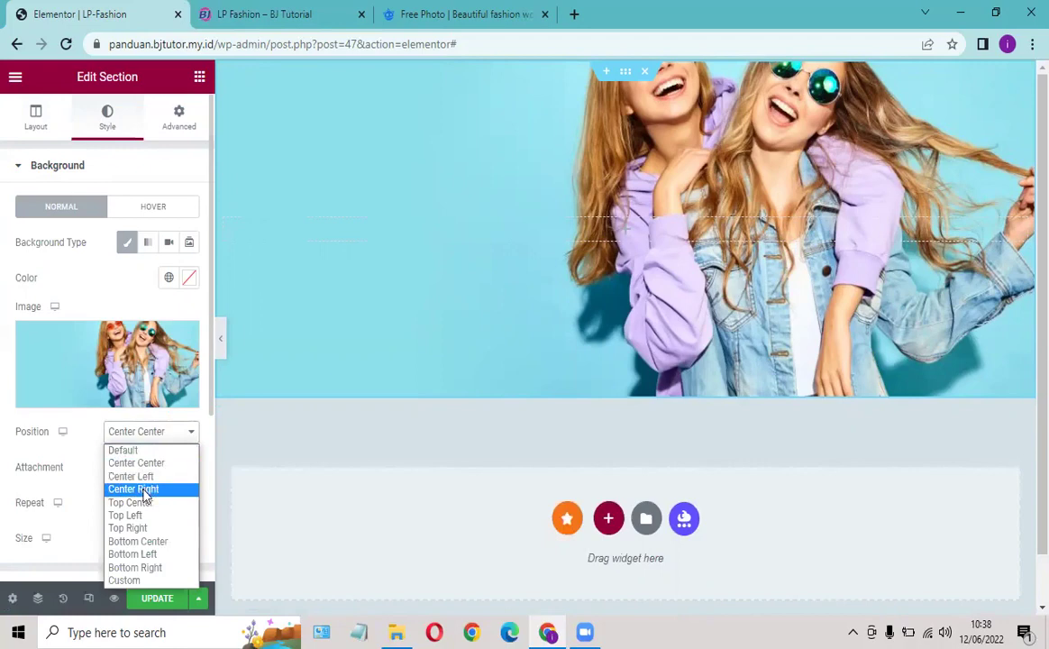
pyautogui.click(145, 489)
pyautogui.click(143, 440)
pyautogui.click(133, 491)
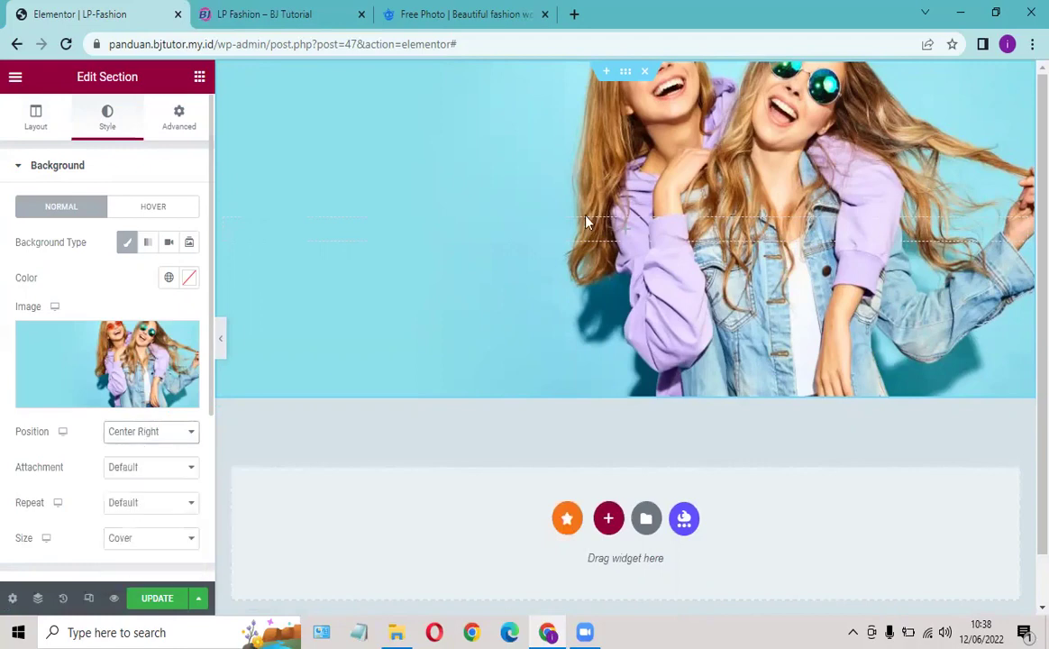
pyautogui.click(143, 433)
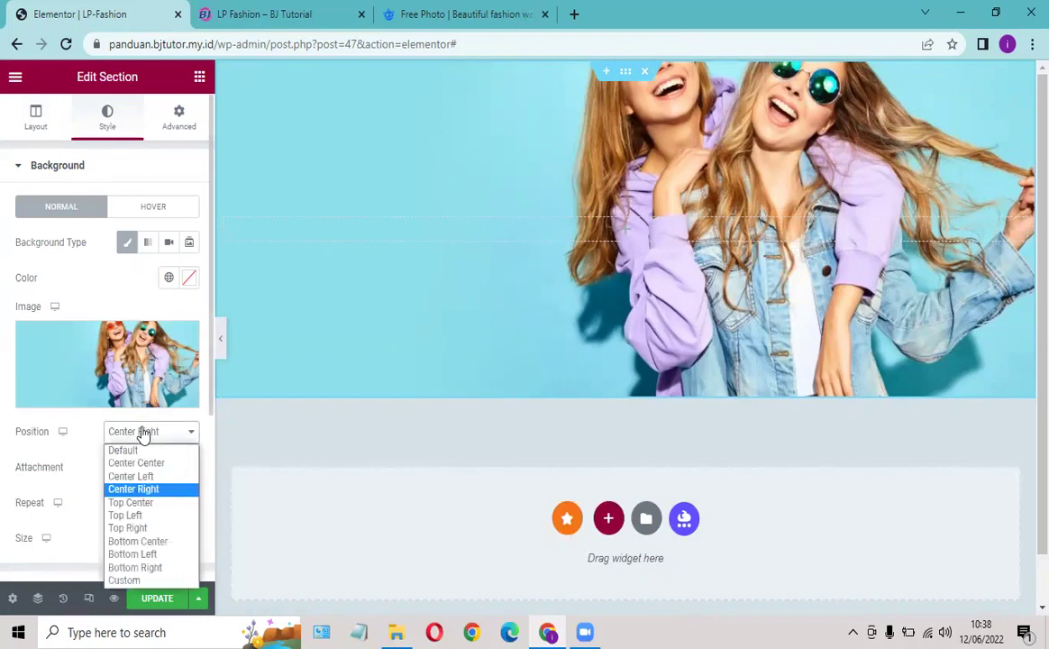
pyautogui.click(138, 542)
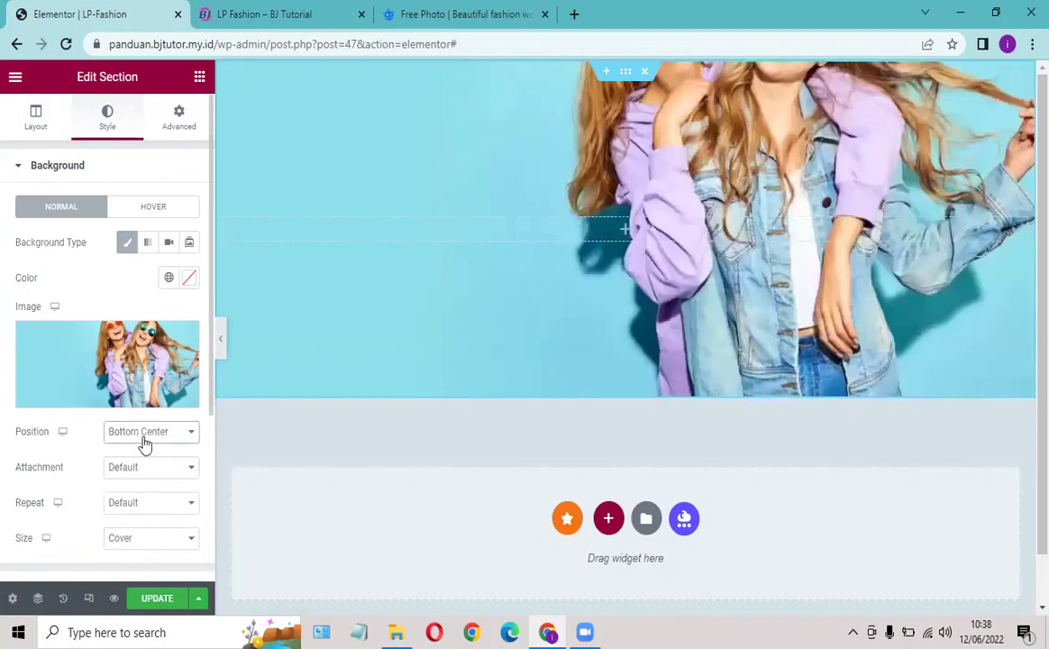
pyautogui.click(143, 440)
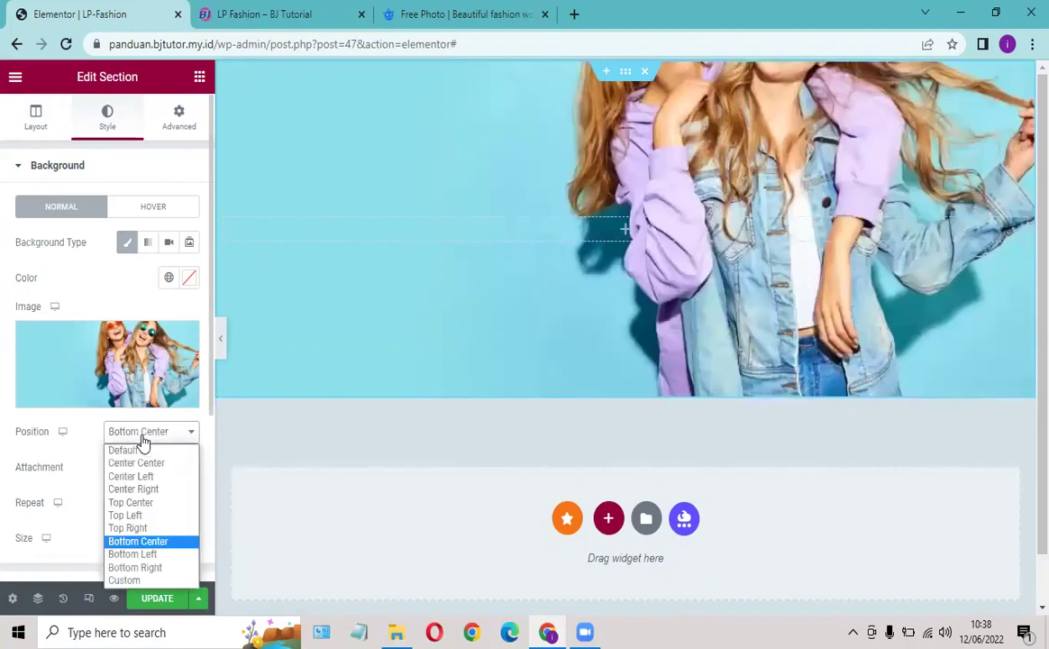
pyautogui.click(134, 502)
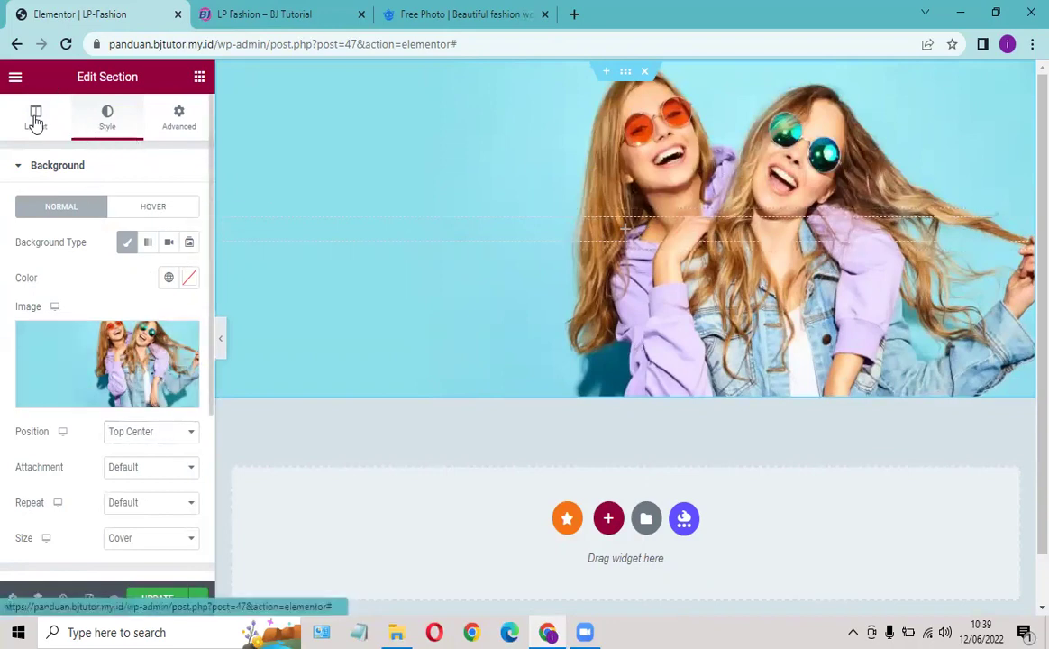
# Step: Set the section's minimum height to 500 px and compare the section with the sample page's hero
pyautogui.click(35, 118)
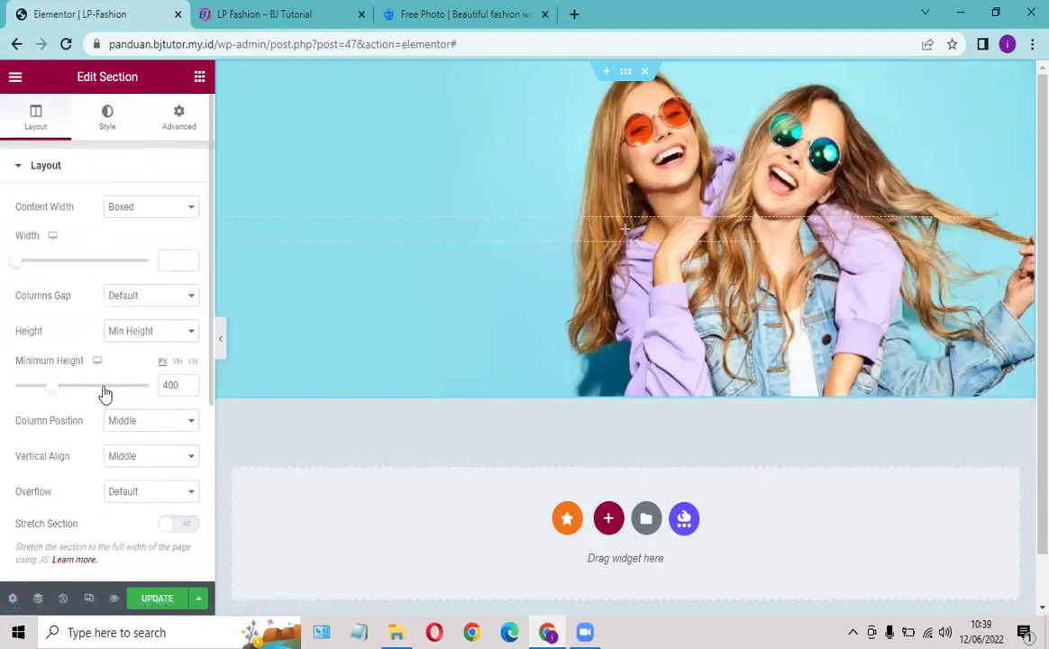
pyautogui.click(63, 389)
pyautogui.moveTo(63, 394); pyautogui.dragTo(65, 396)
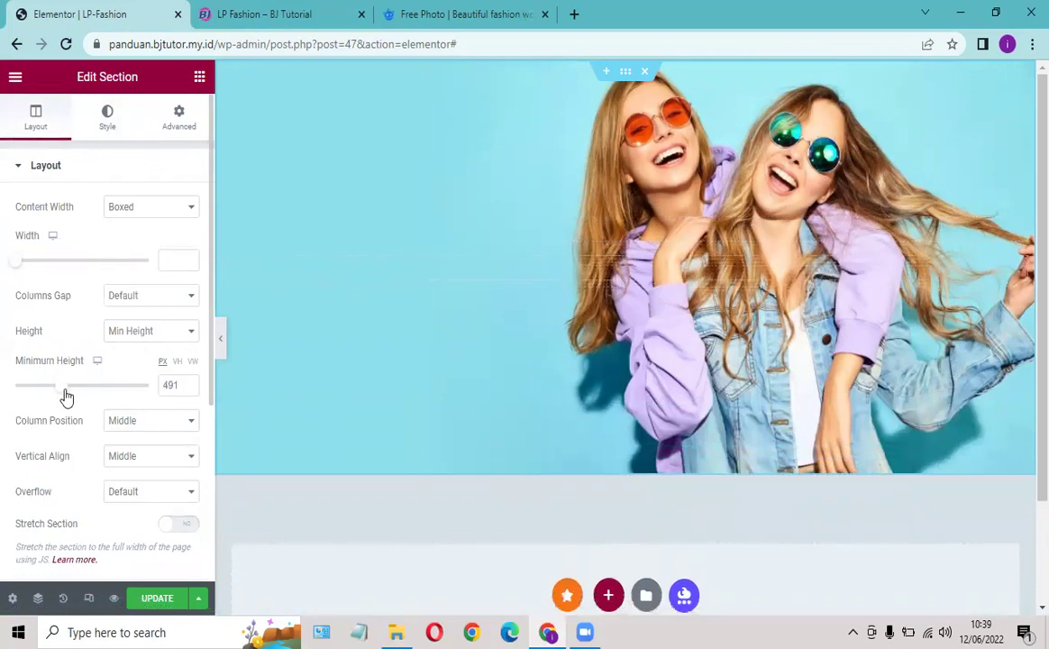
pyautogui.click(188, 386)
pyautogui.click(188, 384)
pyautogui.click(189, 384)
pyautogui.click(188, 384)
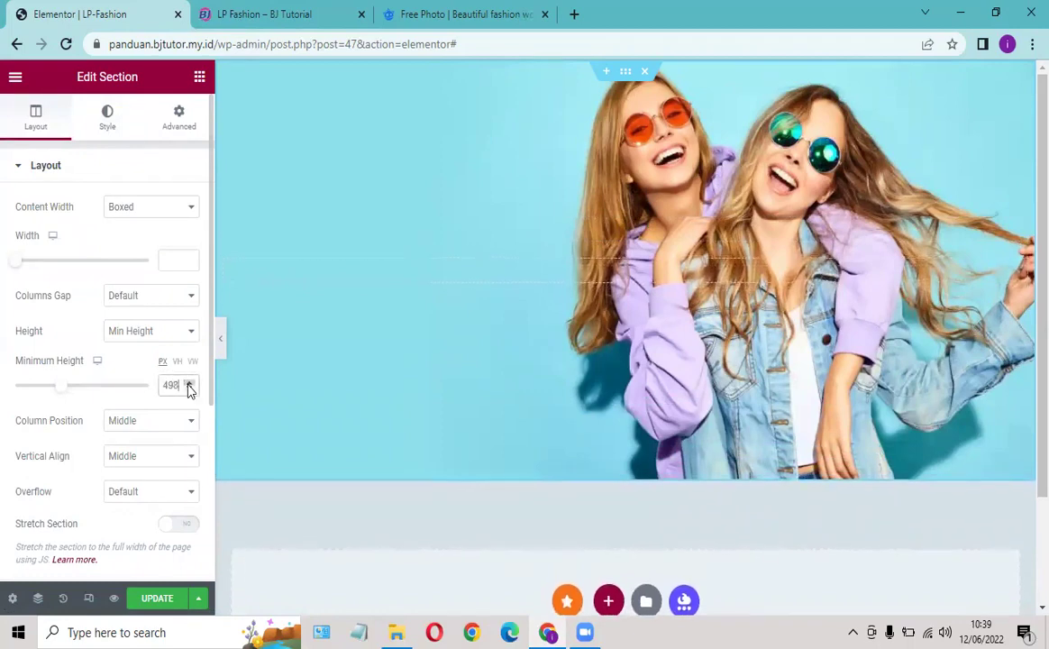
pyautogui.click(188, 384)
pyautogui.click(188, 384)
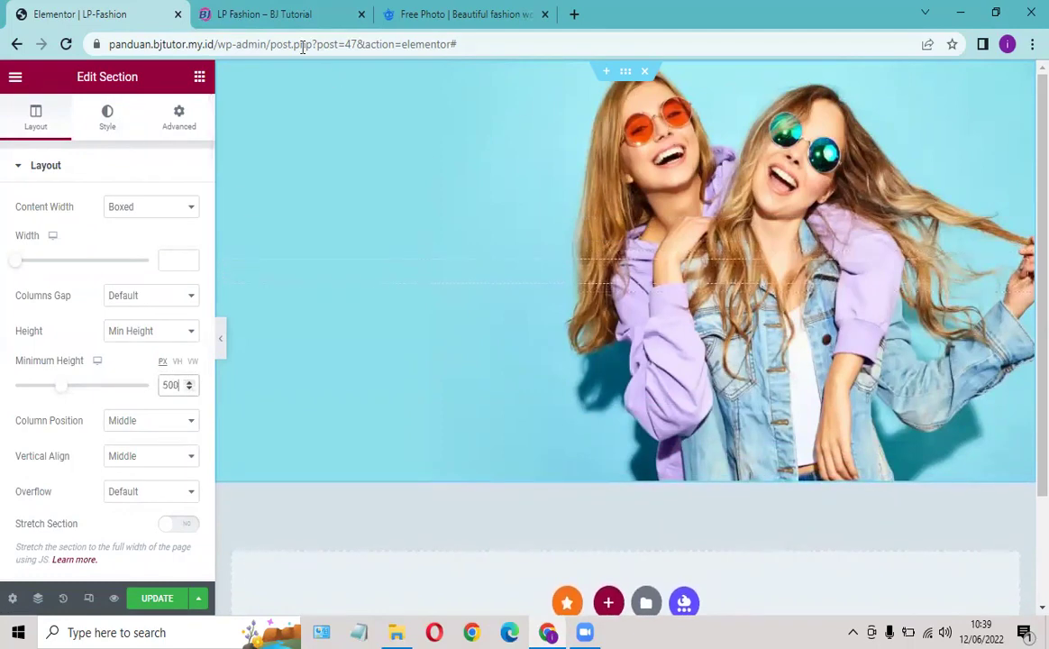
pyautogui.click(284, 14)
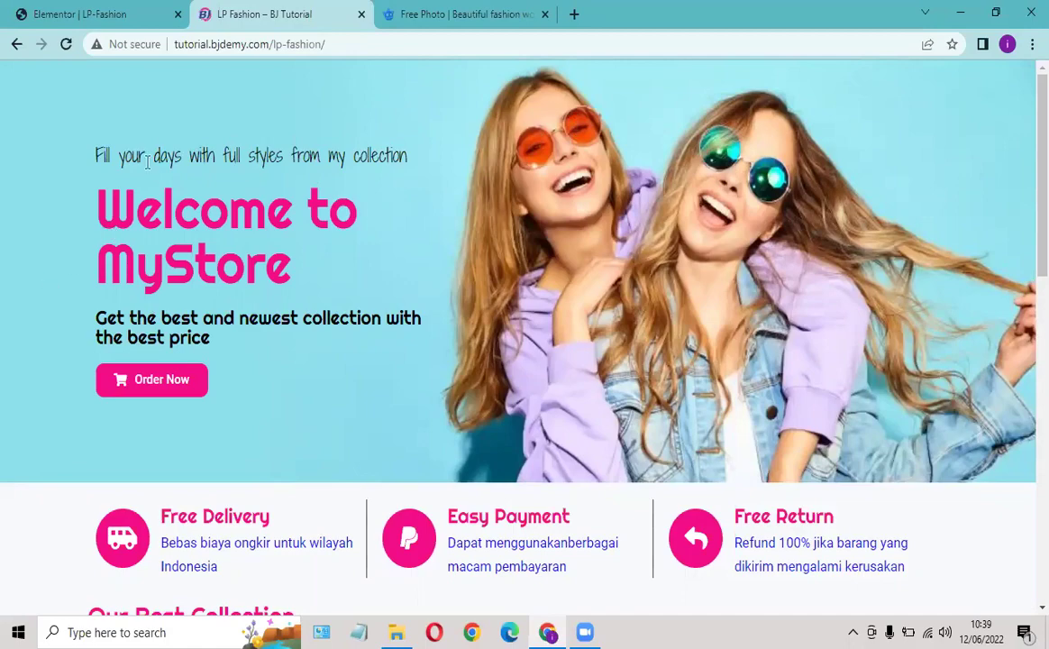
# Step: Compare the hero section's photo and height with the hero on the sample page
pyautogui.click(97, 16)
pyautogui.click(275, 13)
pyautogui.click(90, 14)
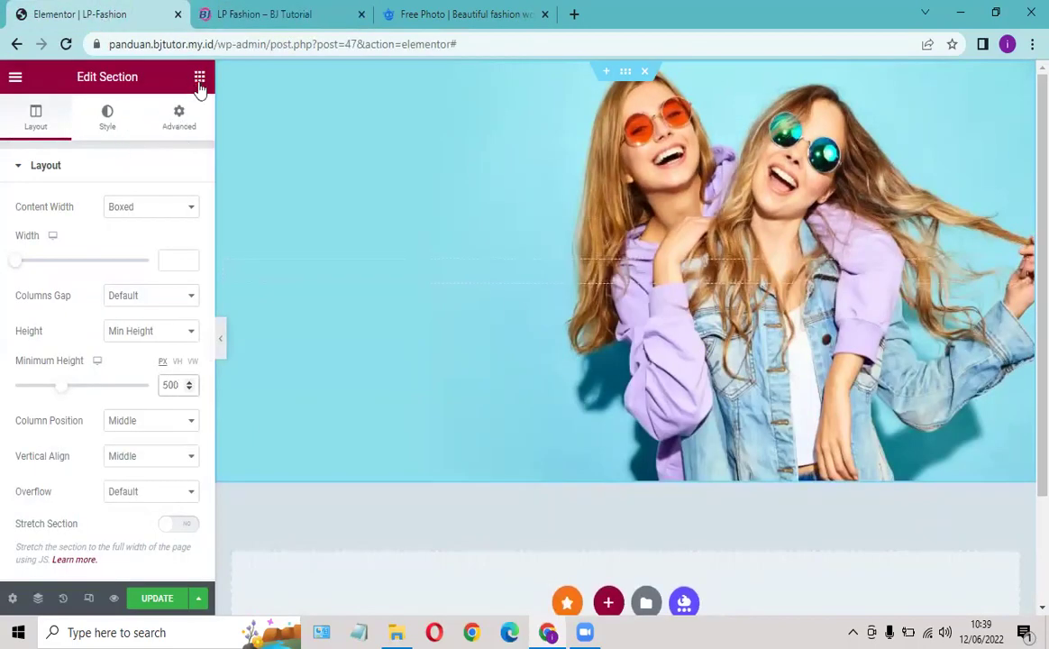
# Step: Add a two-column inner section to the hero section and narrow its first column to end beside the models in the photo
pyautogui.click(201, 80)
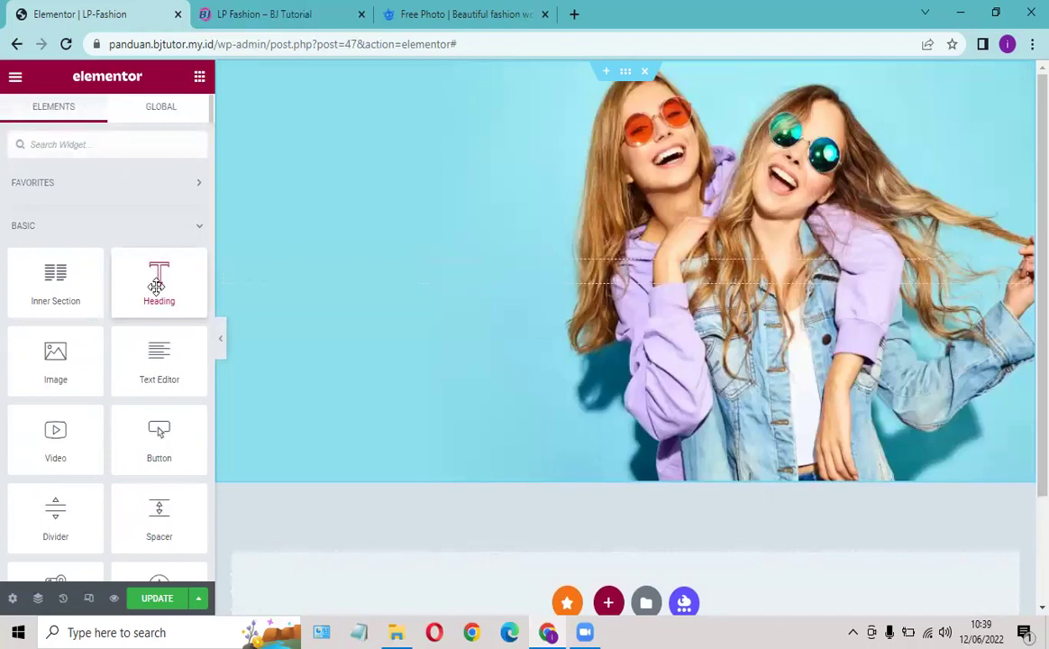
pyautogui.moveTo(162, 290)
pyautogui.mouseDown()
pyautogui.moveTo(456, 281)
pyautogui.moveTo(451, 272)
pyautogui.moveTo(452, 300)
pyautogui.moveTo(451, 258)
pyautogui.moveTo(452, 278)
pyautogui.moveTo(160, 275)
pyautogui.mouseUp()
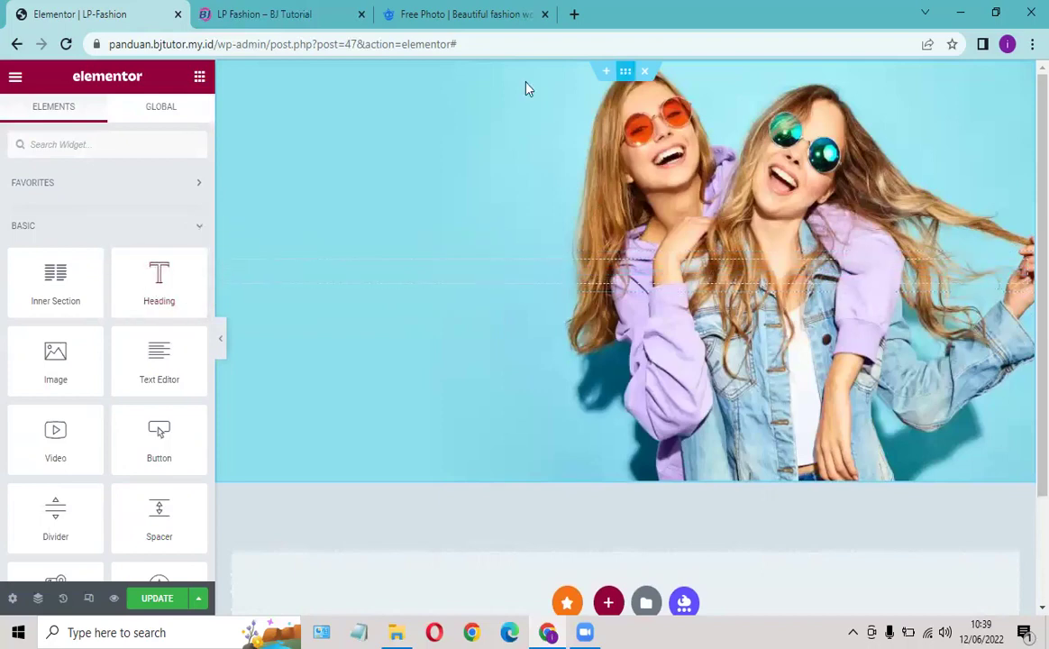
pyautogui.click(276, 15)
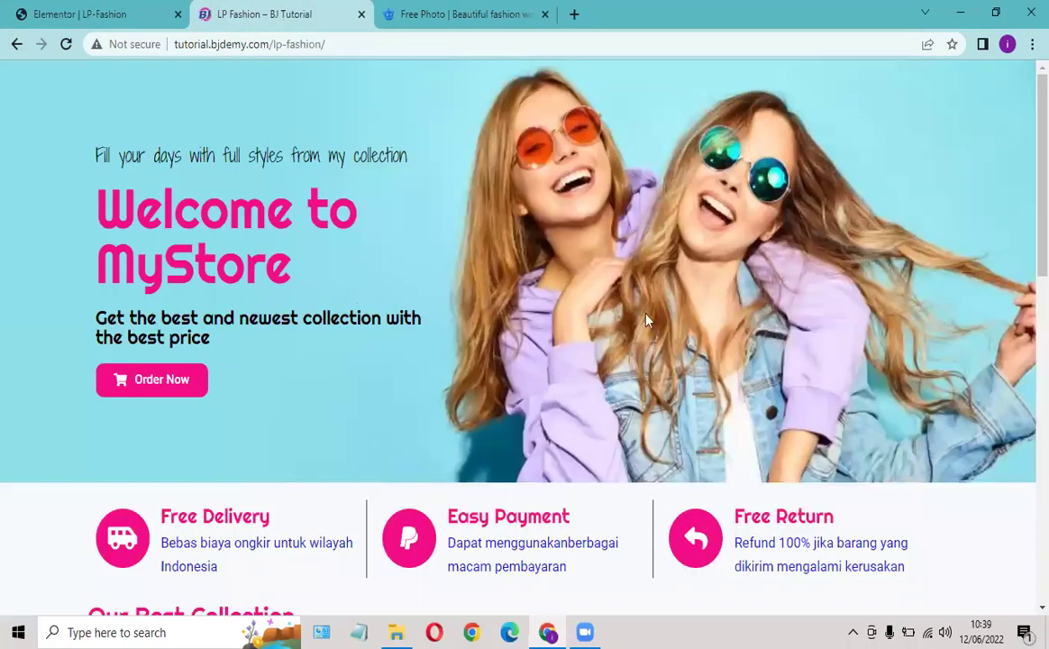
pyautogui.click(86, 15)
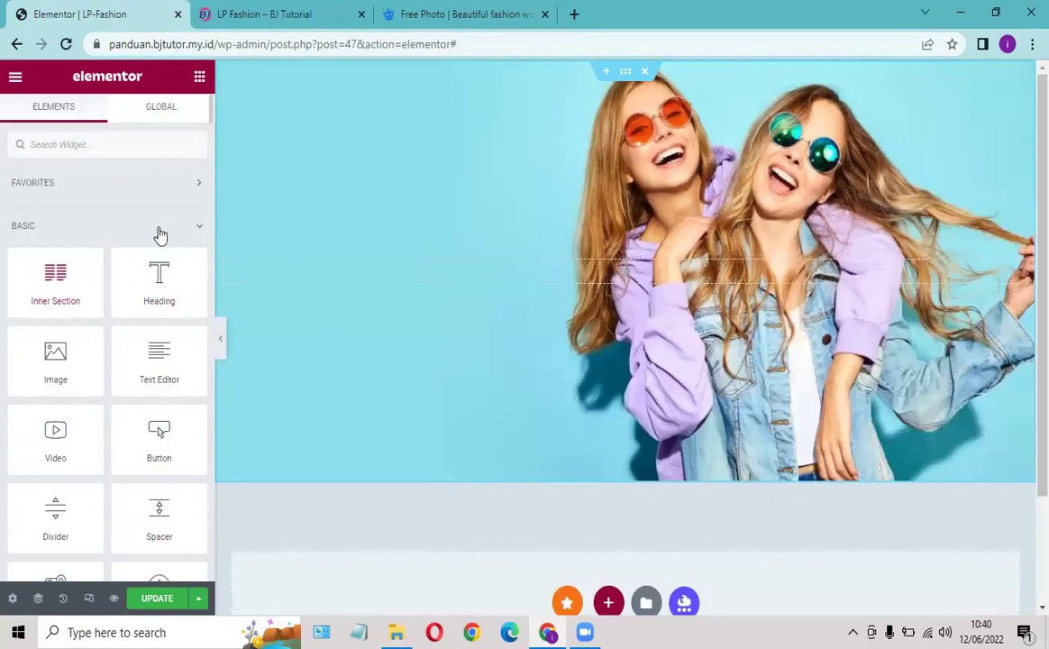
pyautogui.moveTo(52, 275); pyautogui.dragTo(702, 277)
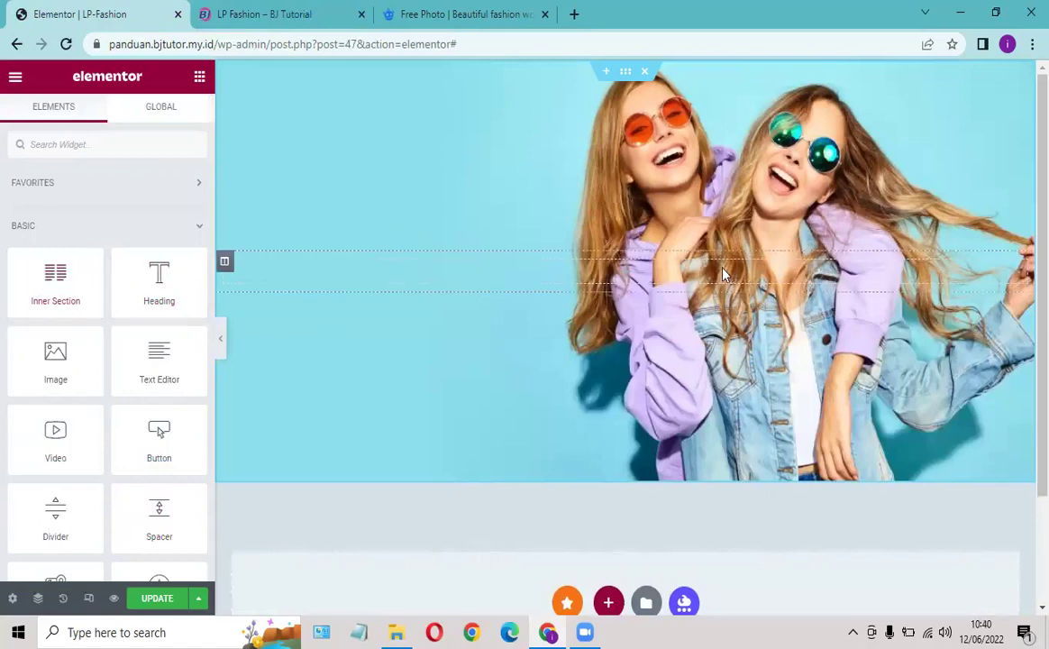
pyautogui.click(274, 19)
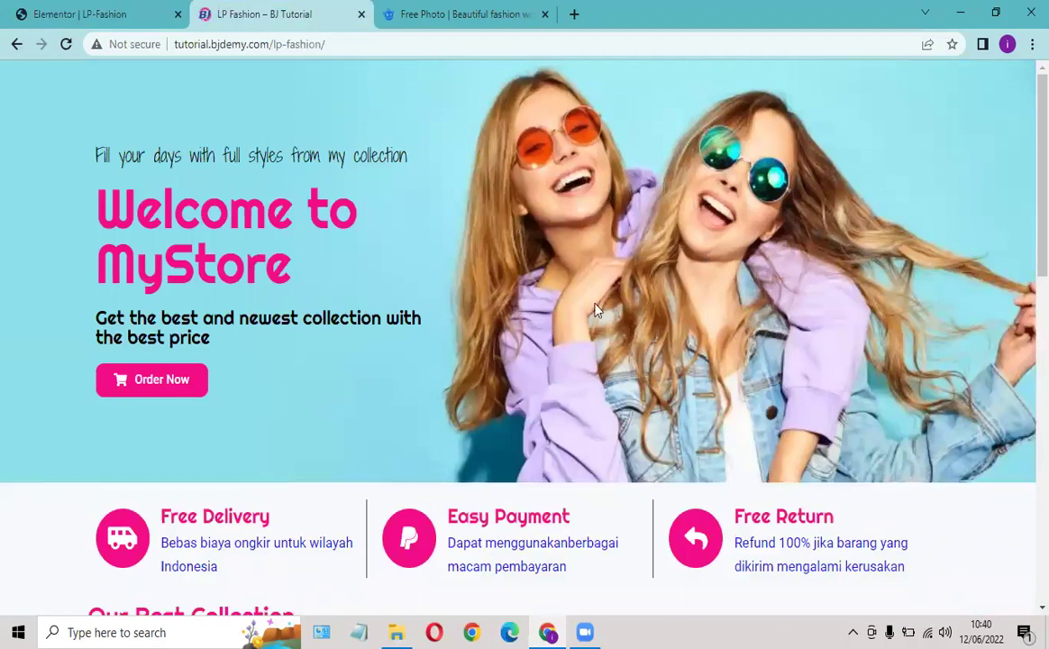
pyautogui.click(90, 24)
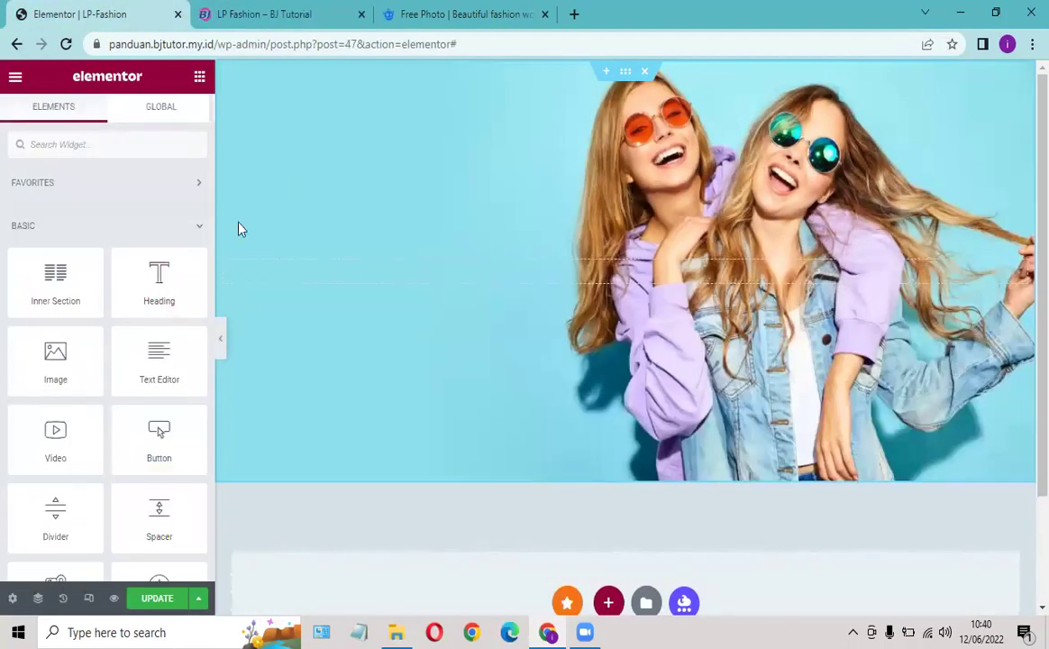
pyautogui.moveTo(47, 275); pyautogui.dragTo(453, 271)
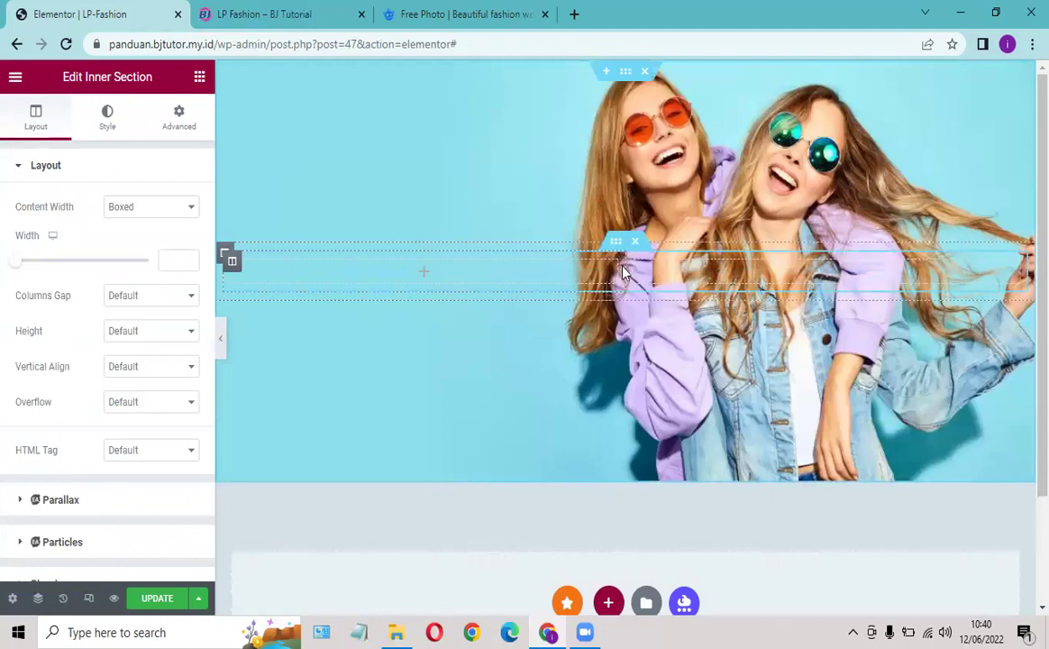
pyautogui.moveTo(624, 265); pyautogui.dragTo(563, 272)
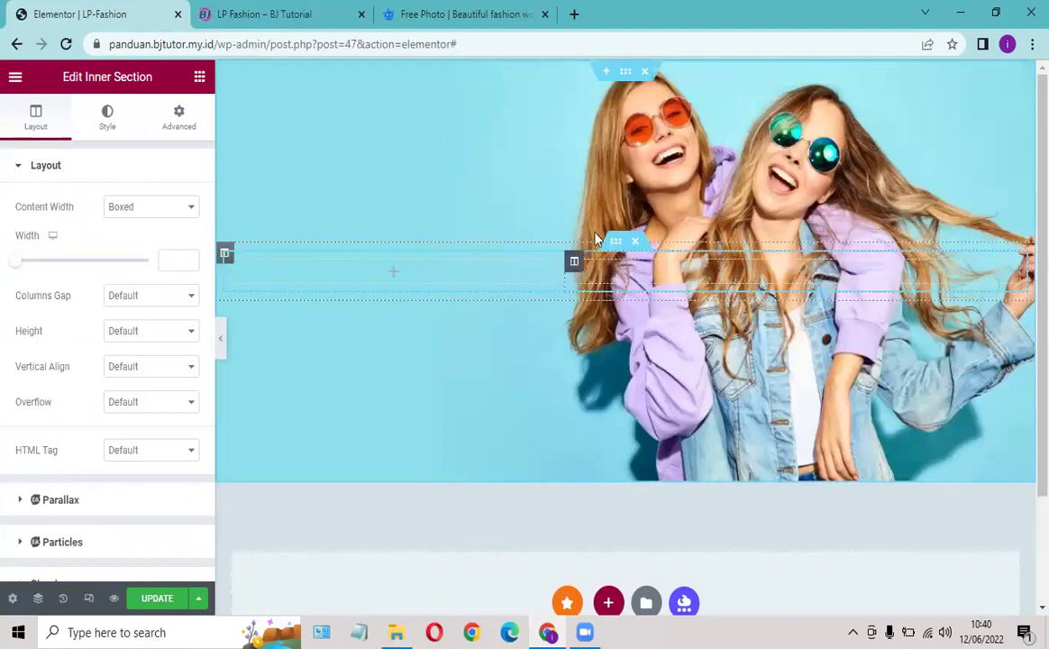
# Step: Add a heading to the inner section's first column with the title "Welcome to MyStore"
pyautogui.click(199, 79)
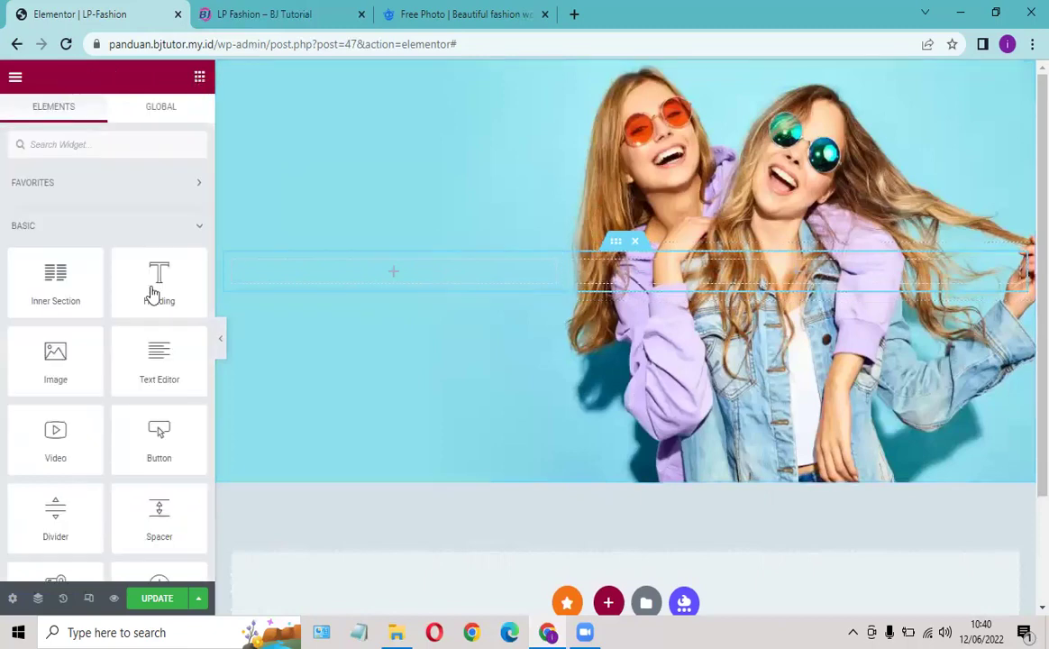
pyautogui.moveTo(157, 275); pyautogui.dragTo(365, 275)
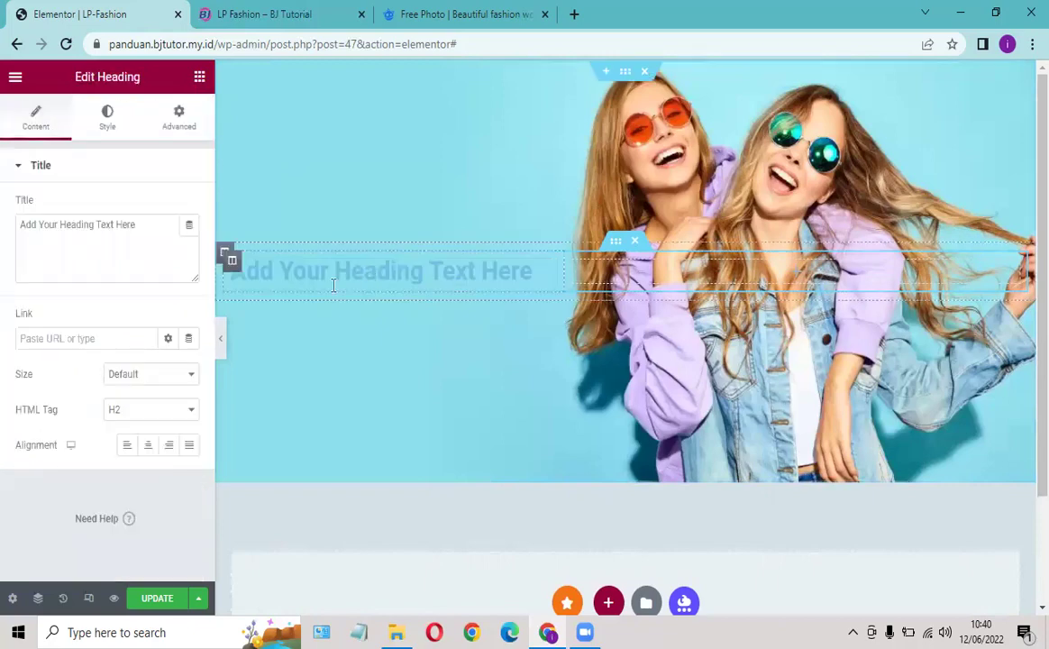
pyautogui.tripleClick(180, 224)
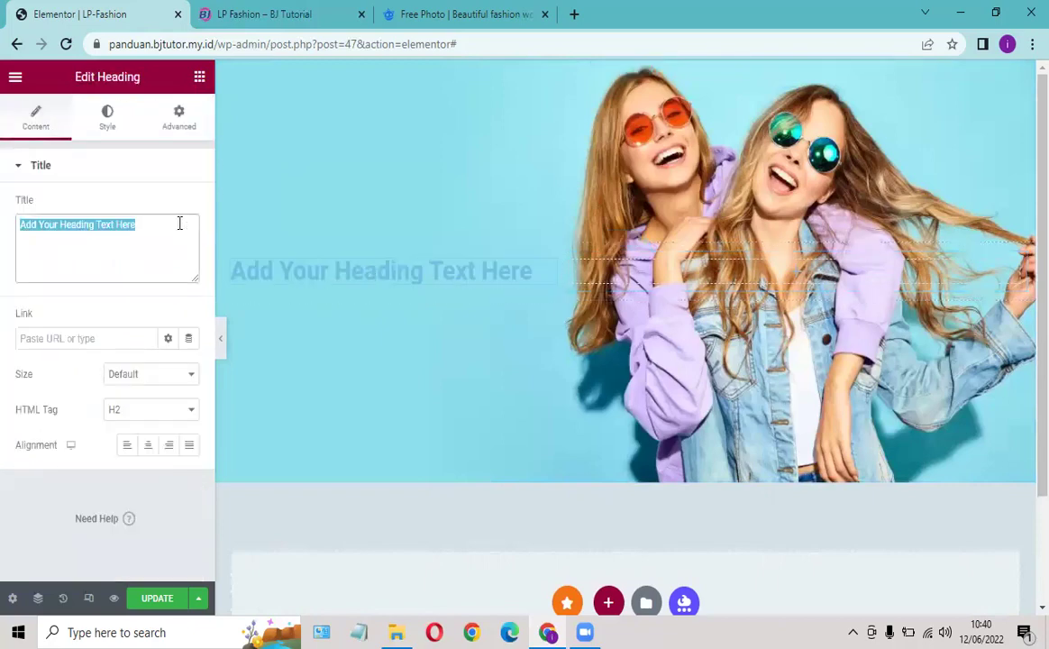
pyautogui.write('W')
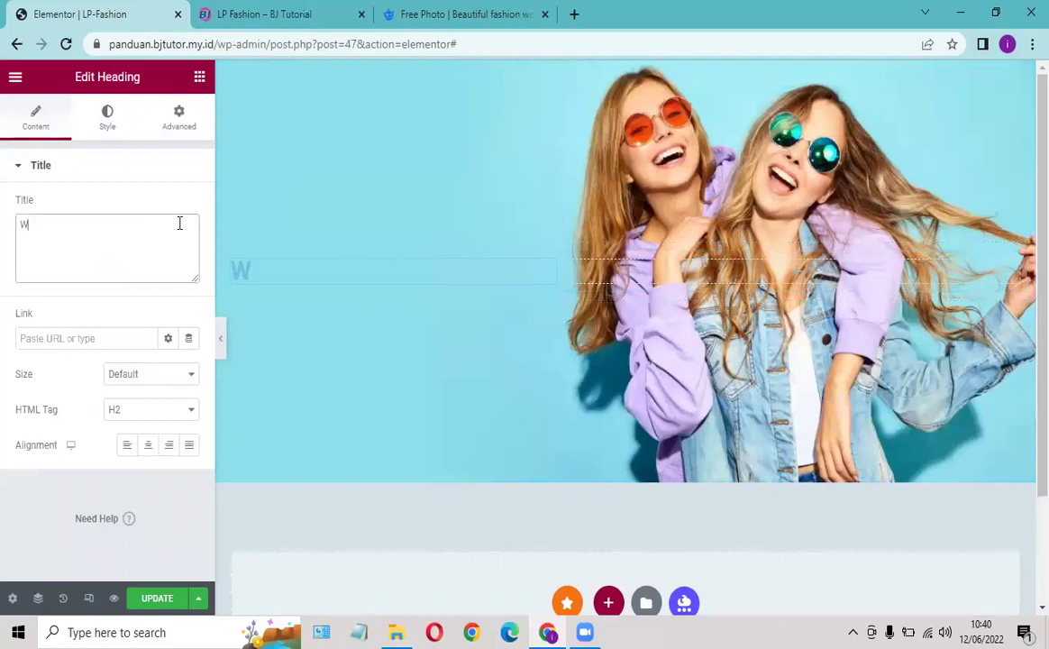
pyautogui.write('elcome to ')
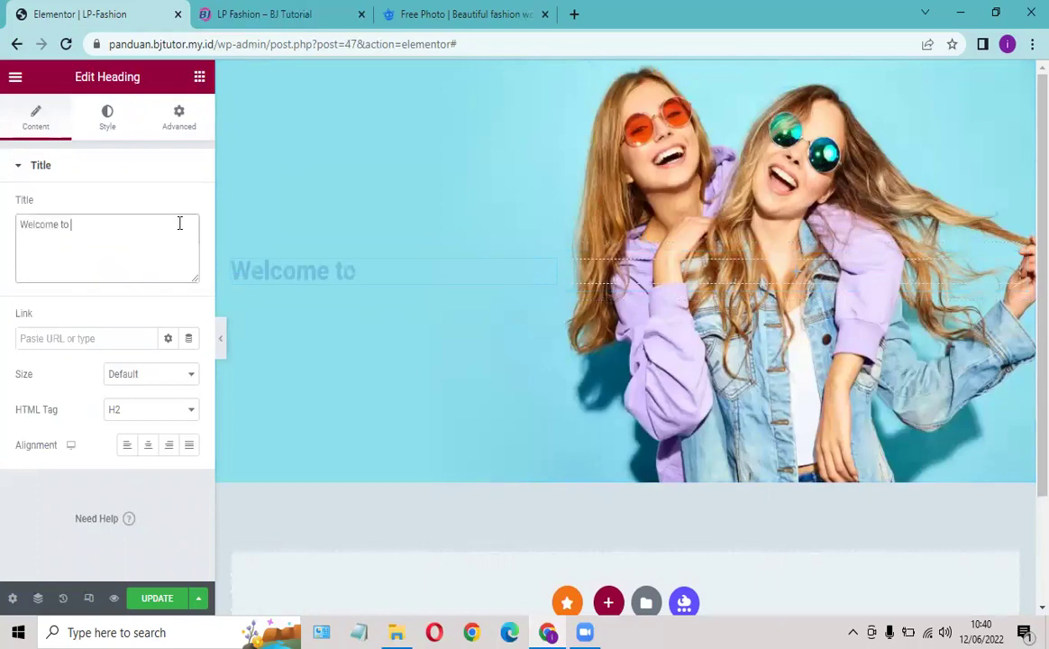
pyautogui.write('MyS')
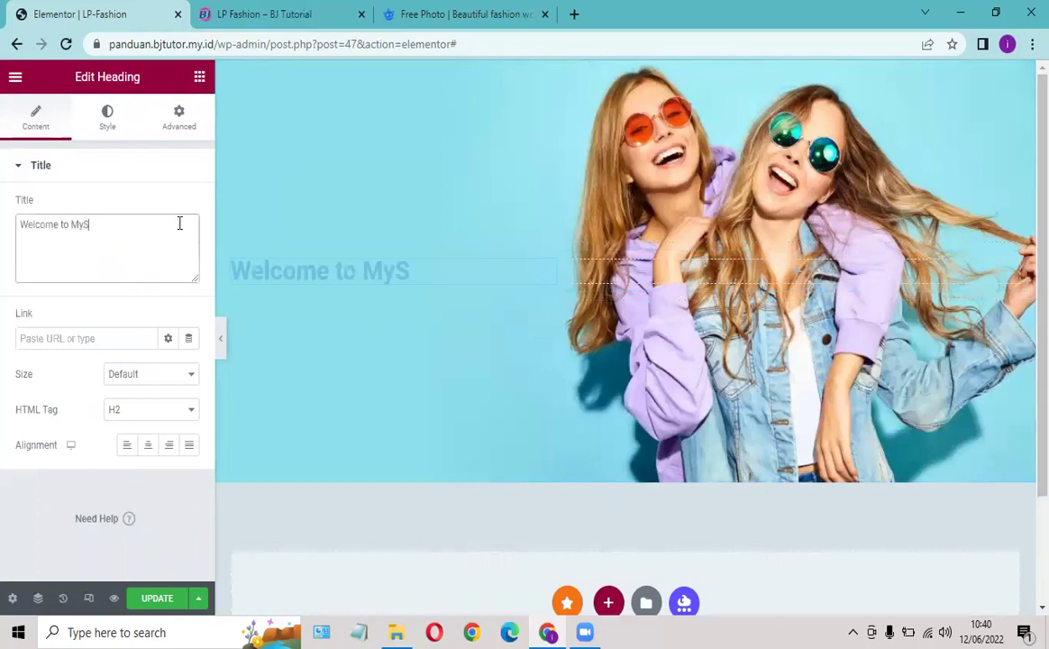
pyautogui.write('tore')
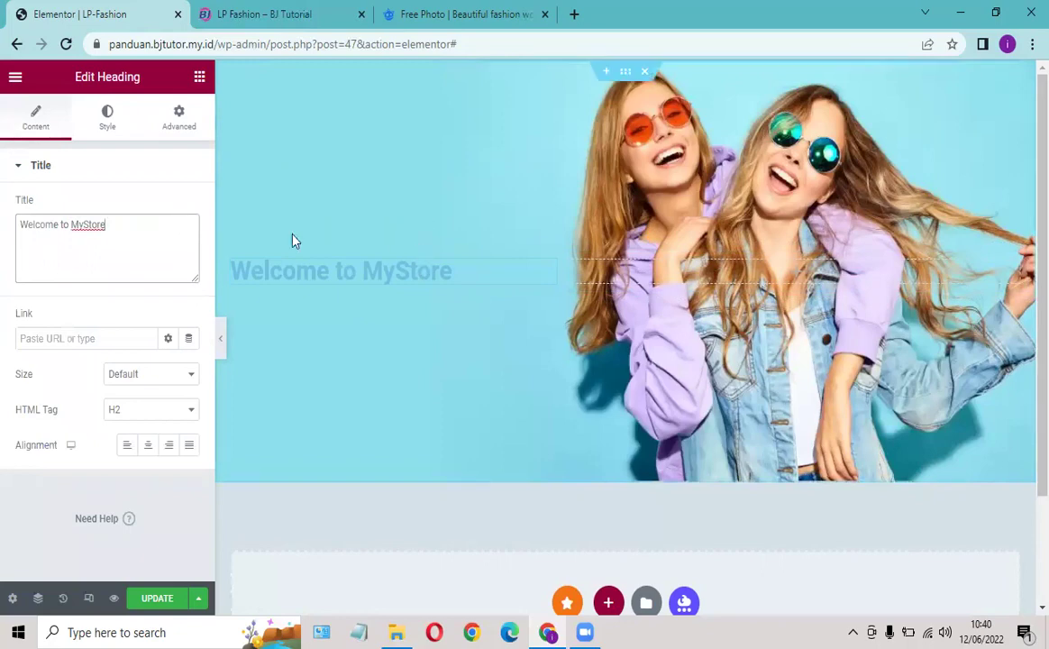
# Step: Compare the heading with the one on the sample page and align it left
pyautogui.click(274, 14)
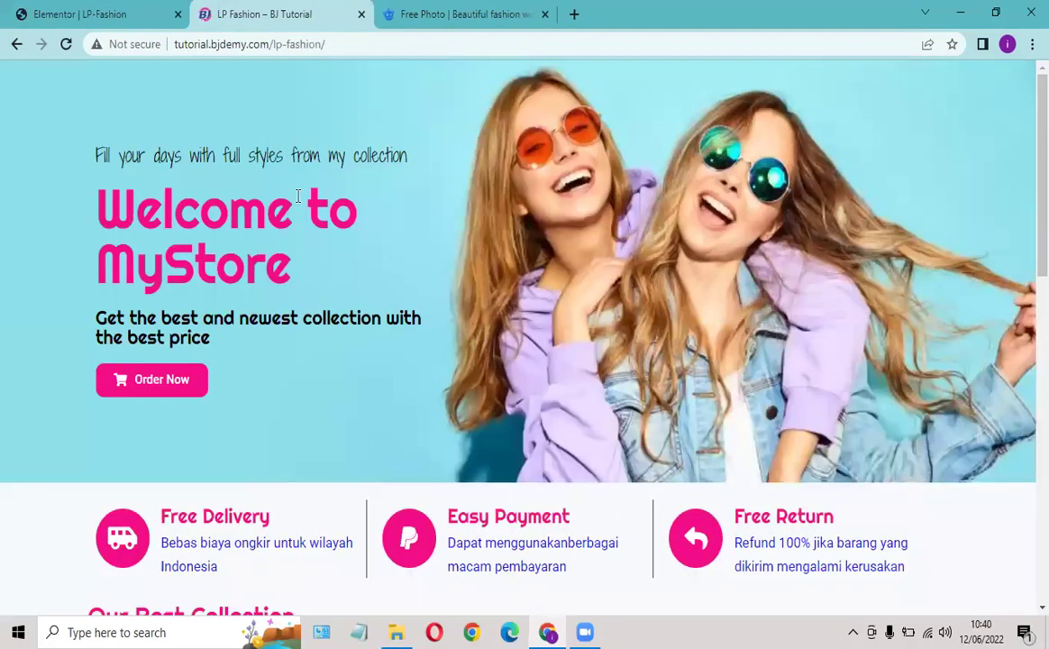
pyautogui.click(117, 18)
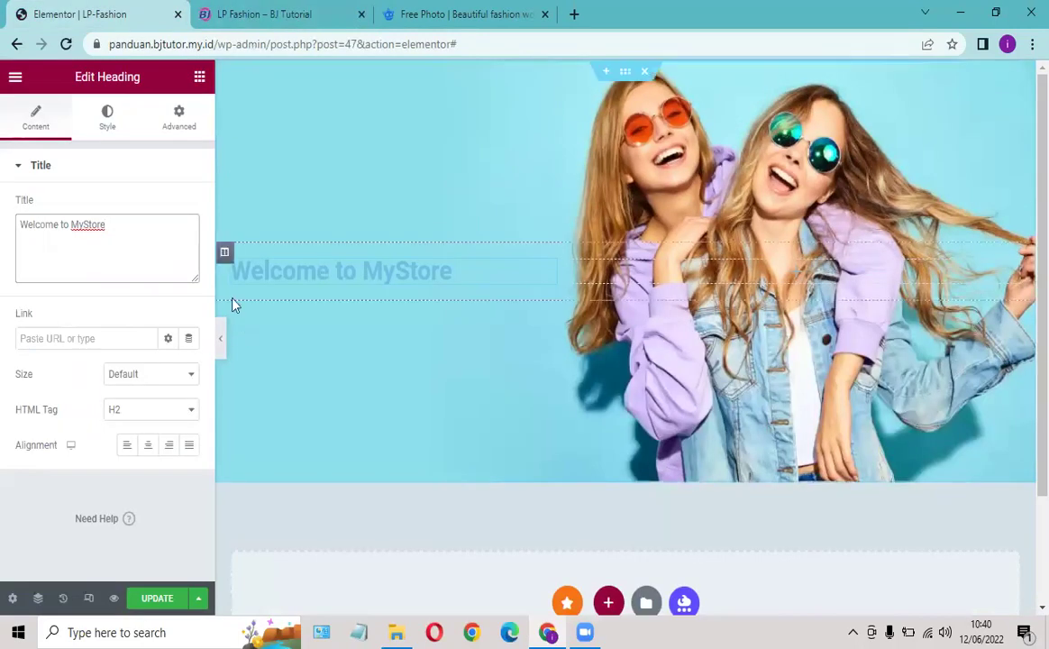
pyautogui.click(126, 451)
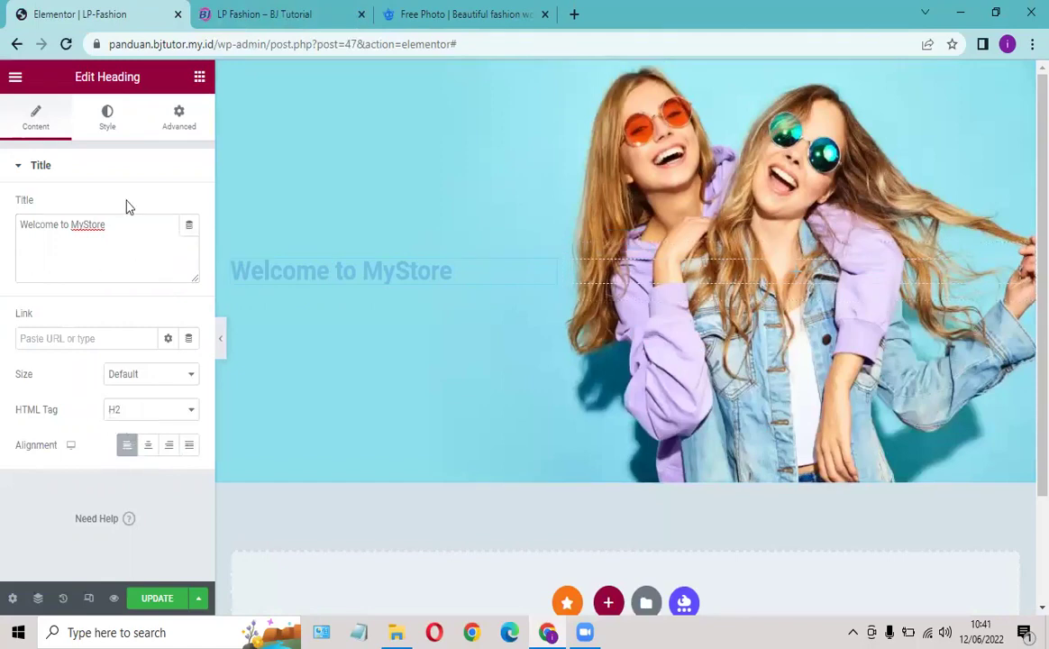
# Step: From the heading's text color settings, add a custom global color and set it to pink #E5105B
pyautogui.click(106, 133)
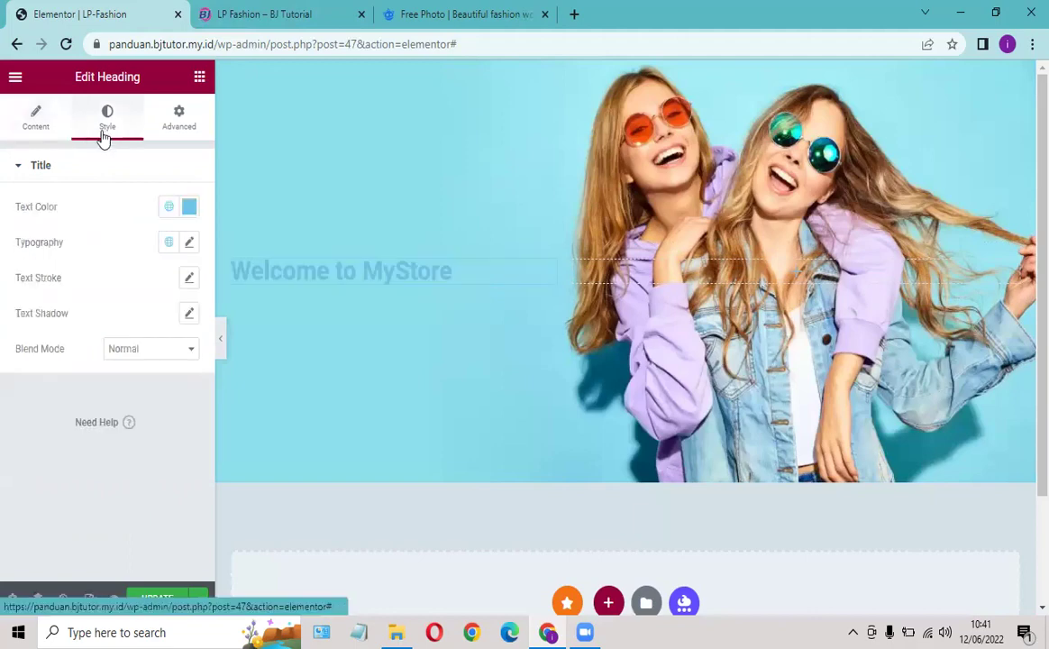
pyautogui.click(189, 207)
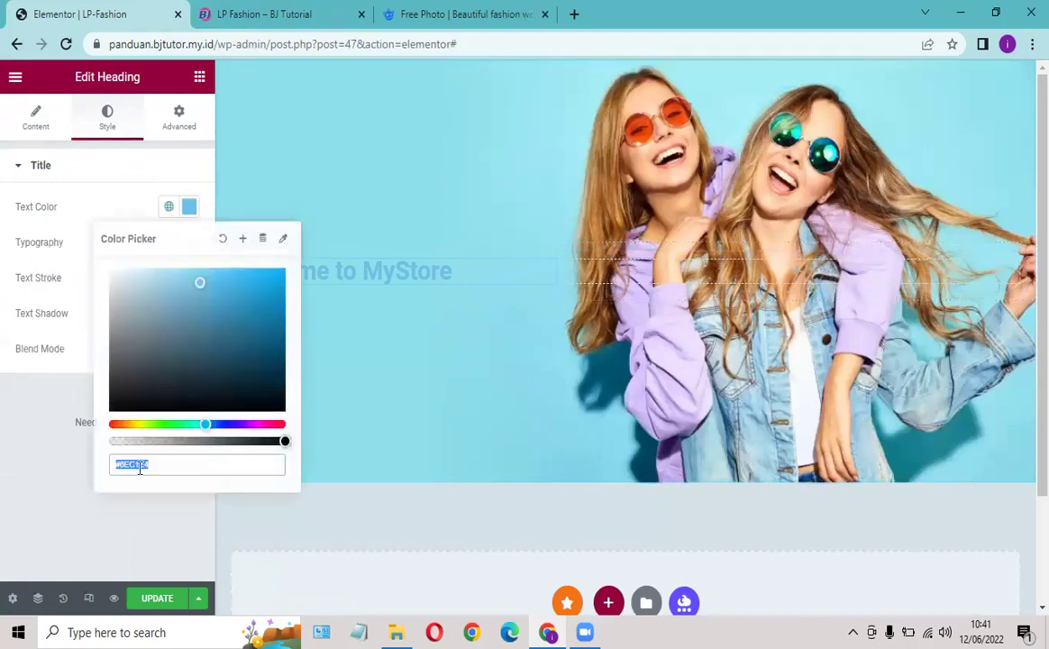
pyautogui.click(139, 209)
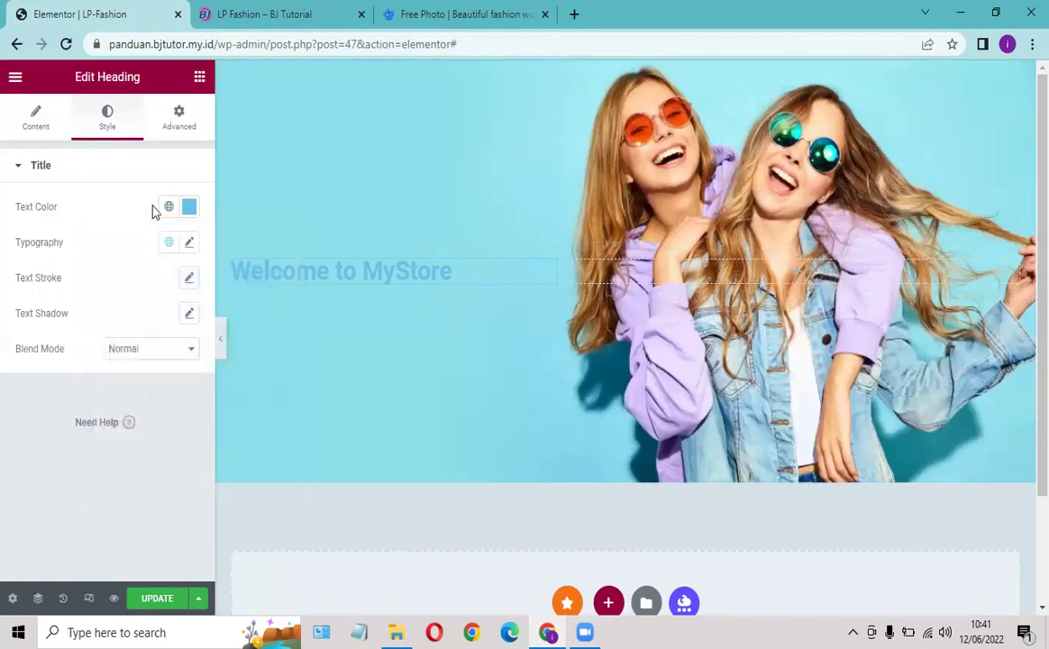
pyautogui.click(168, 208)
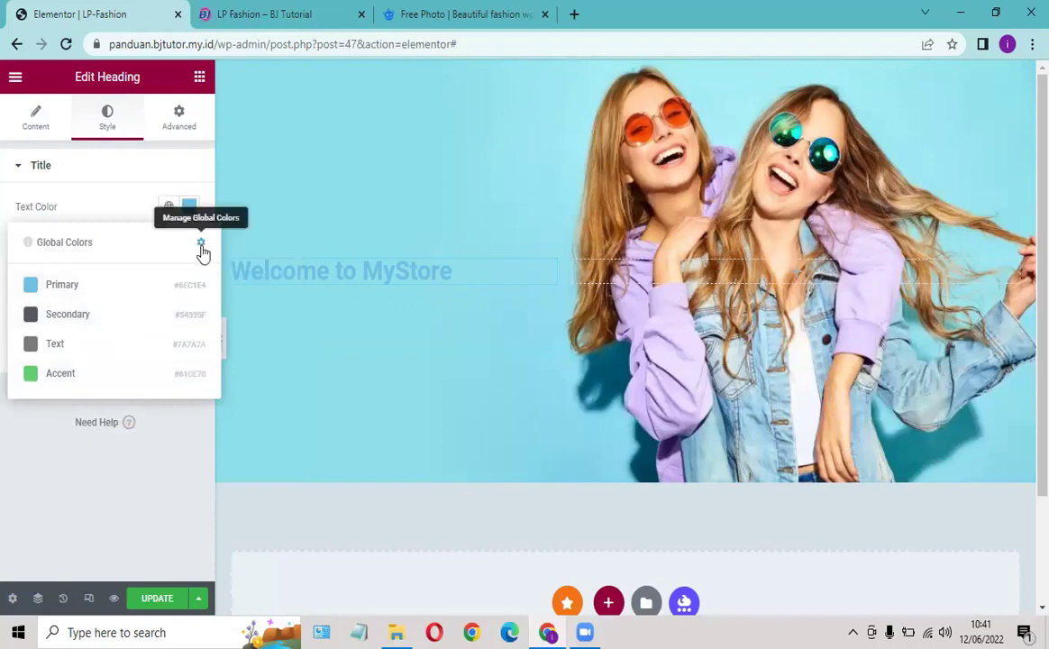
pyautogui.click(201, 245)
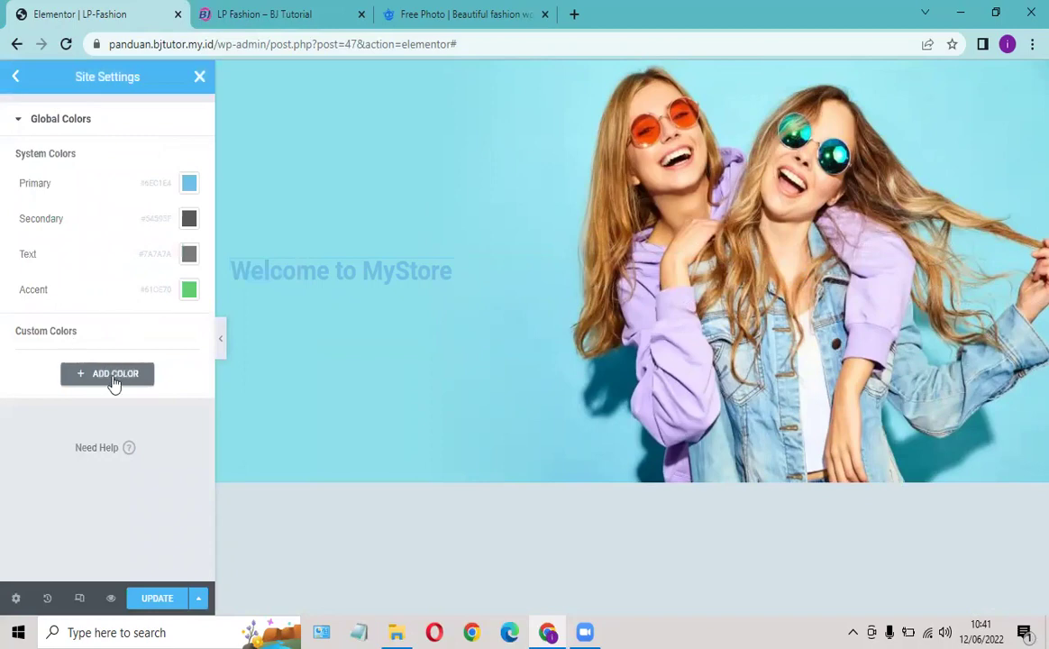
pyautogui.click(115, 378)
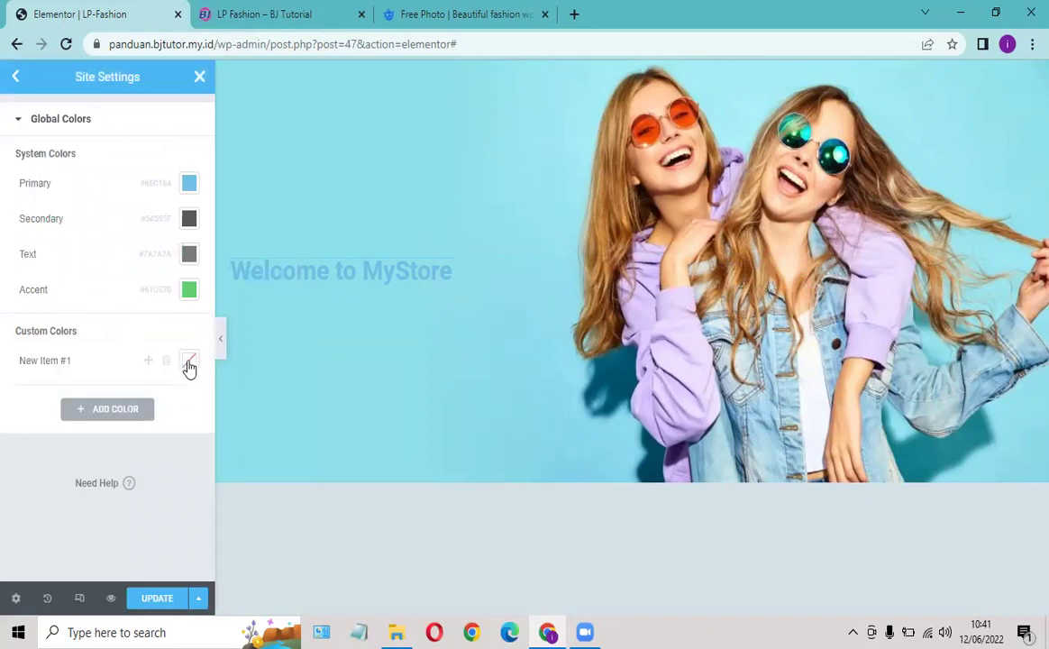
pyautogui.click(190, 362)
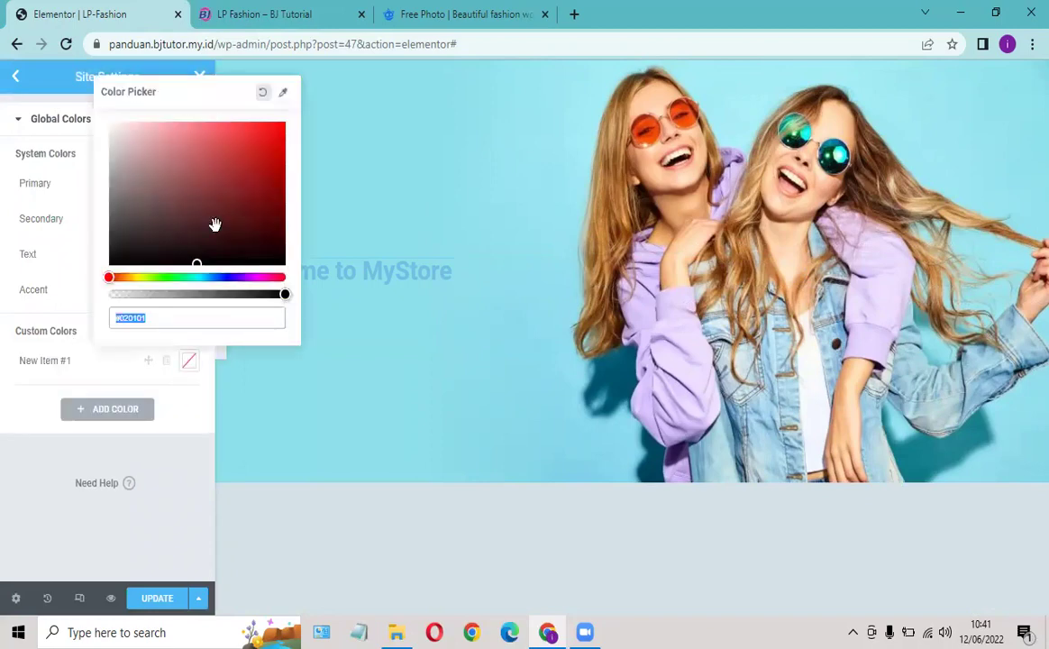
pyautogui.click(277, 276)
pyautogui.click(270, 139)
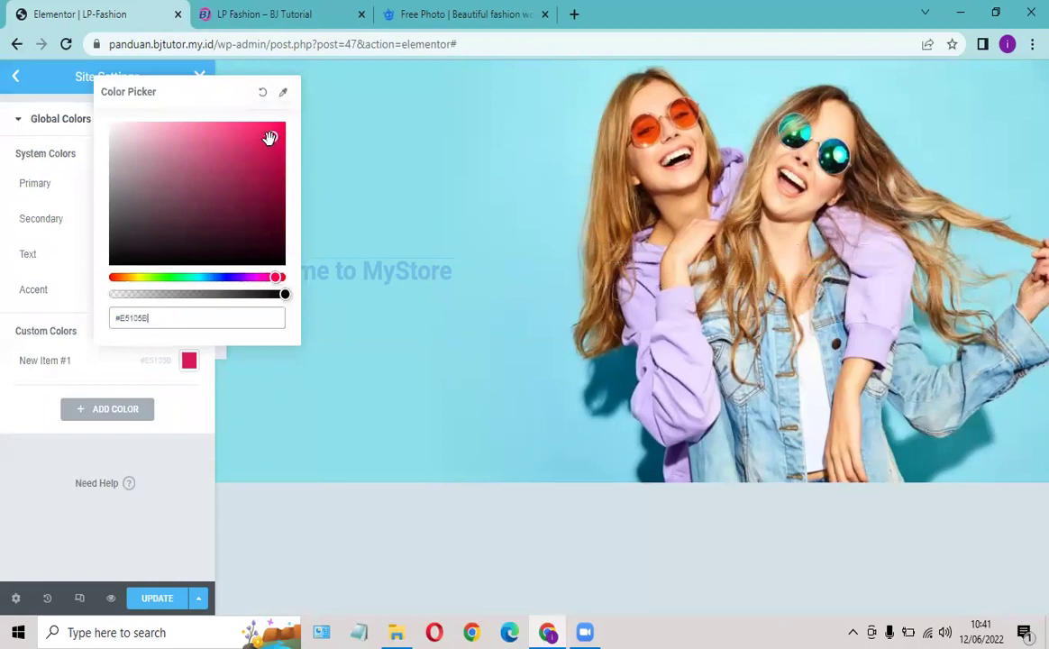
# Step: Rename the new pink custom color as WarnaUtama
pyautogui.click(47, 363)
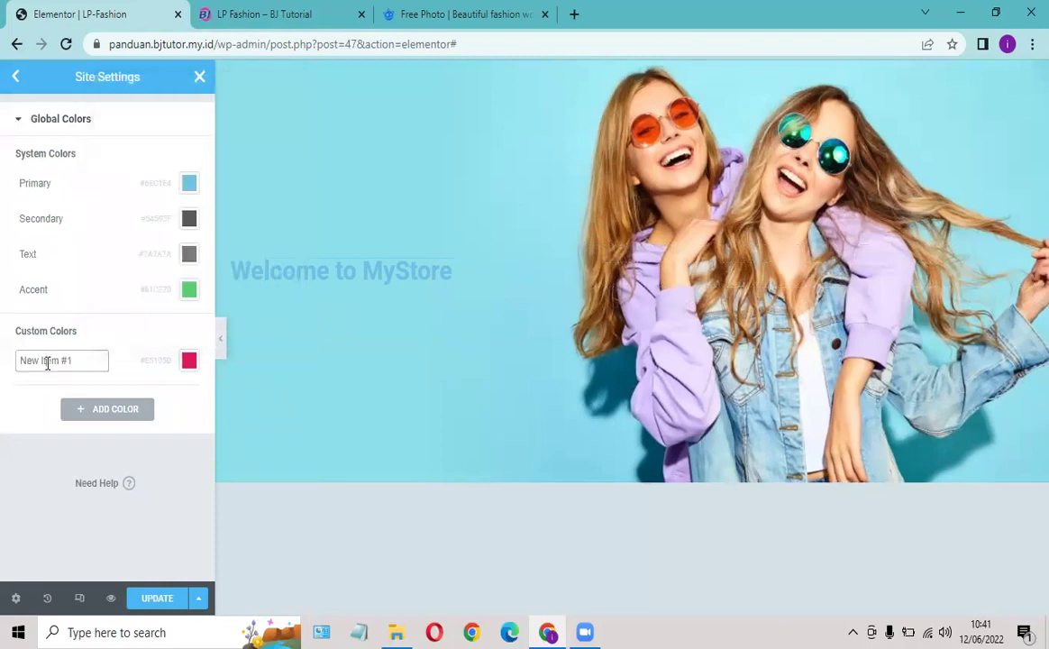
pyautogui.moveTo(75, 359); pyautogui.dragTo(13, 368)
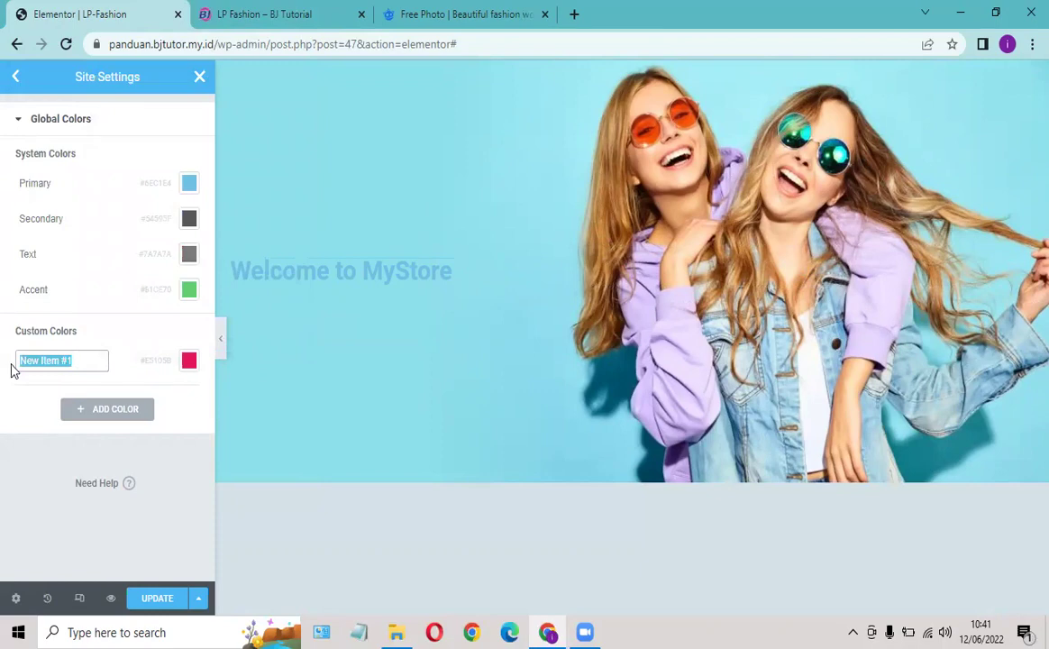
pyautogui.write('WarnaUtama')
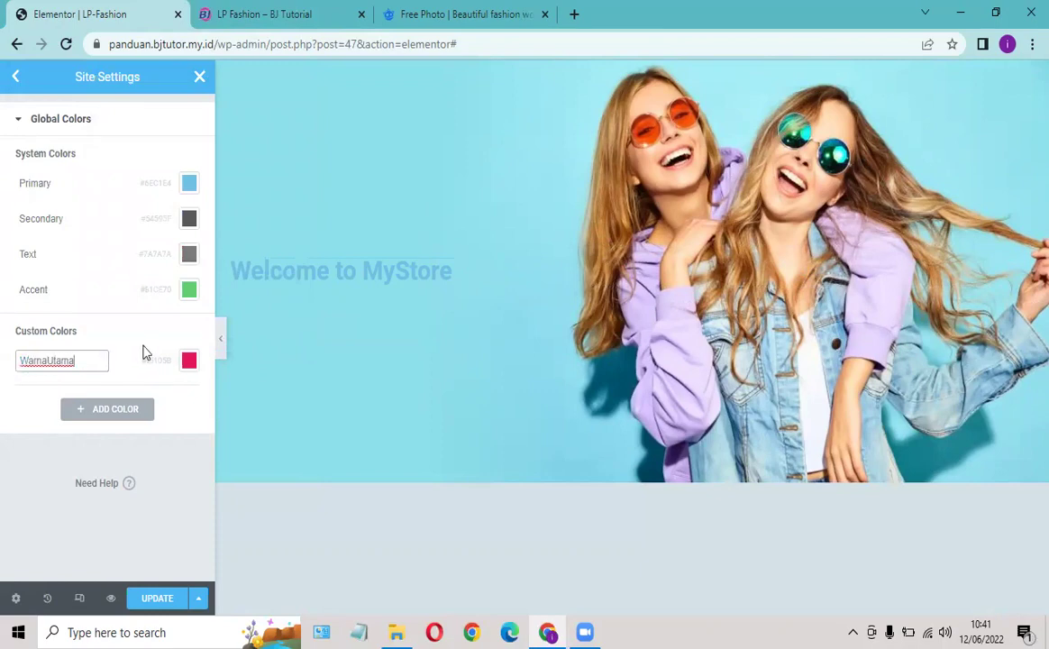
# Step: Add a second custom color without a value, save the site settings and return to the heading's style settings
pyautogui.click(113, 412)
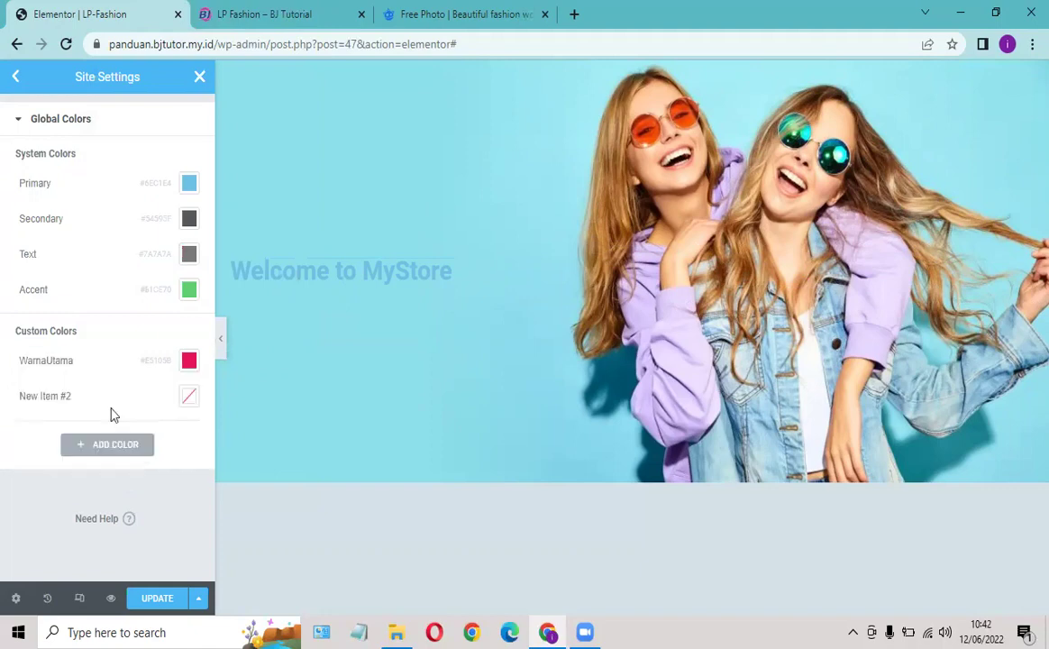
pyautogui.click(157, 599)
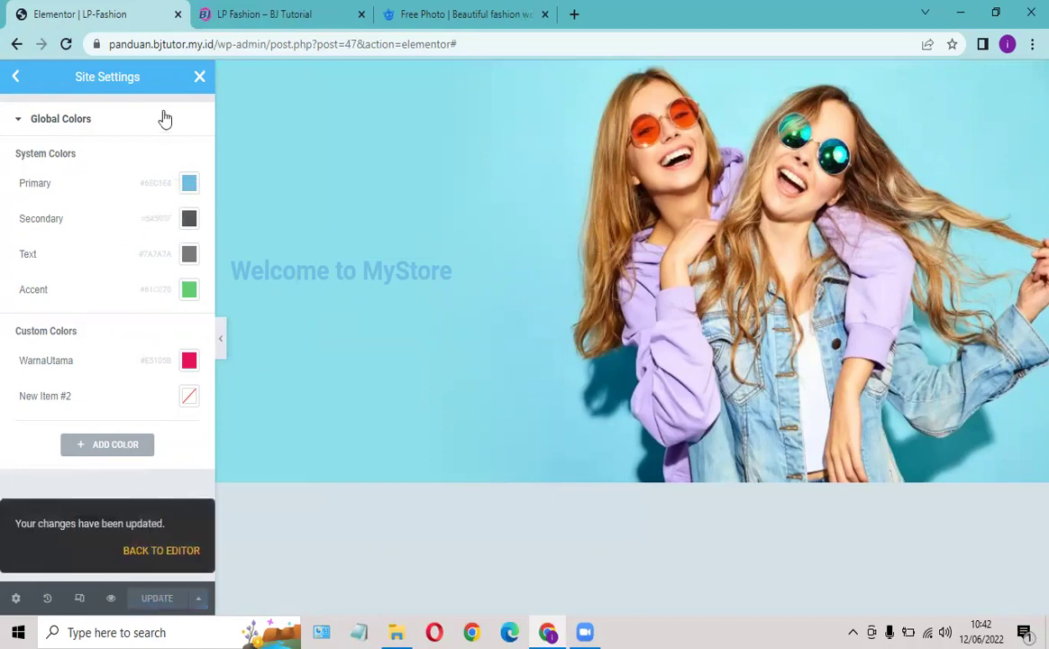
pyautogui.click(200, 79)
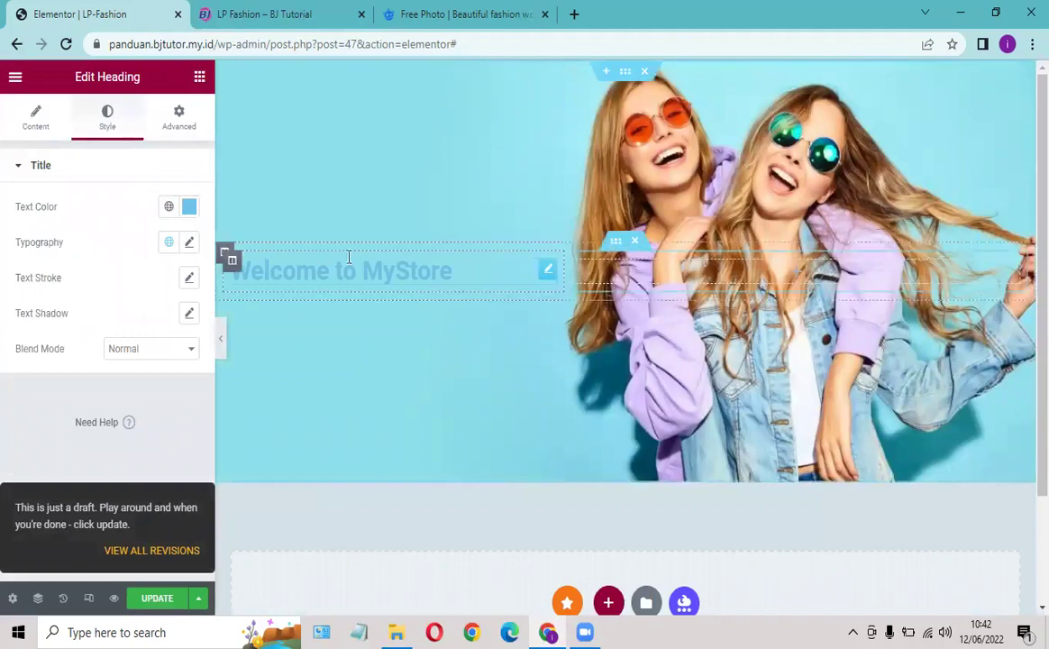
# Step: Apply the WarnaUtama global color to the Welcome to MyStore heading and set its font family to Righteous, matching the sample page
pyautogui.click(168, 210)
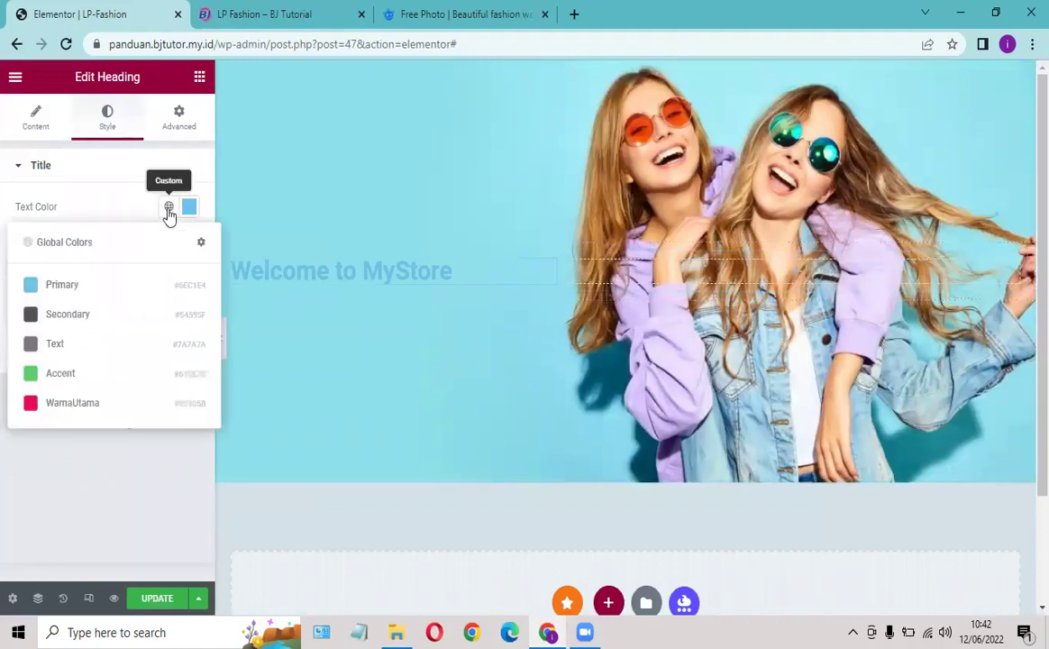
pyautogui.click(47, 410)
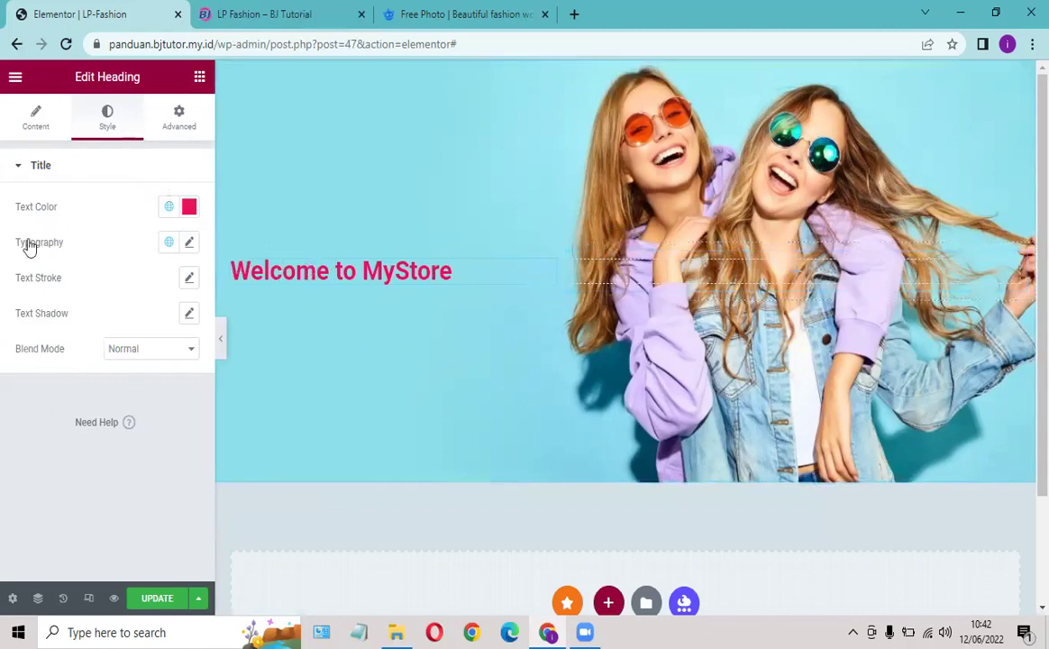
pyautogui.click(190, 245)
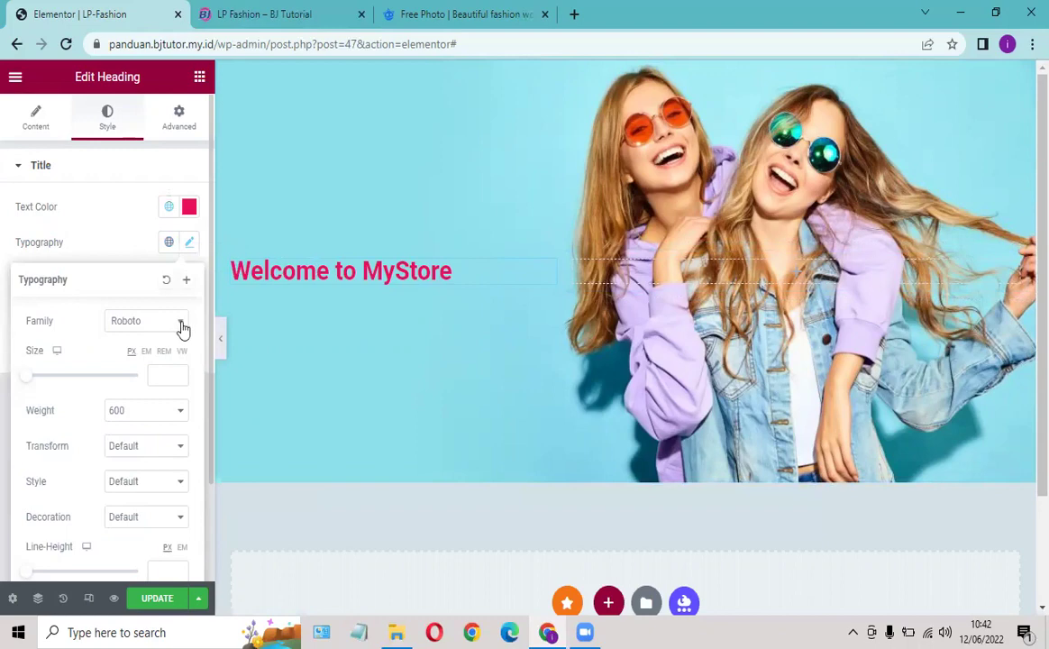
pyautogui.click(291, 17)
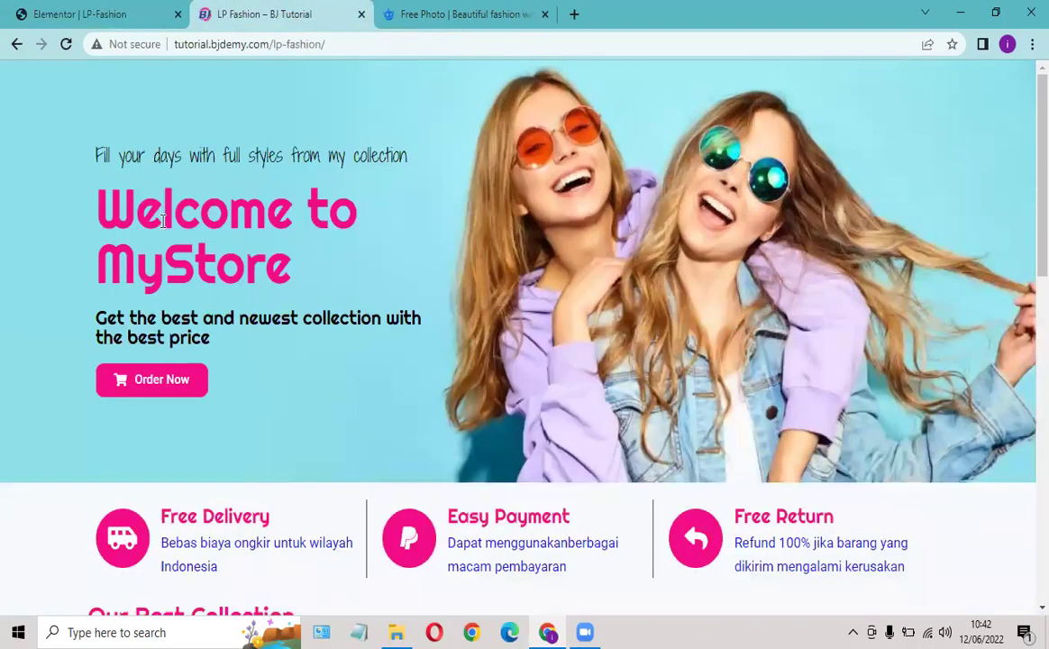
pyautogui.click(106, 16)
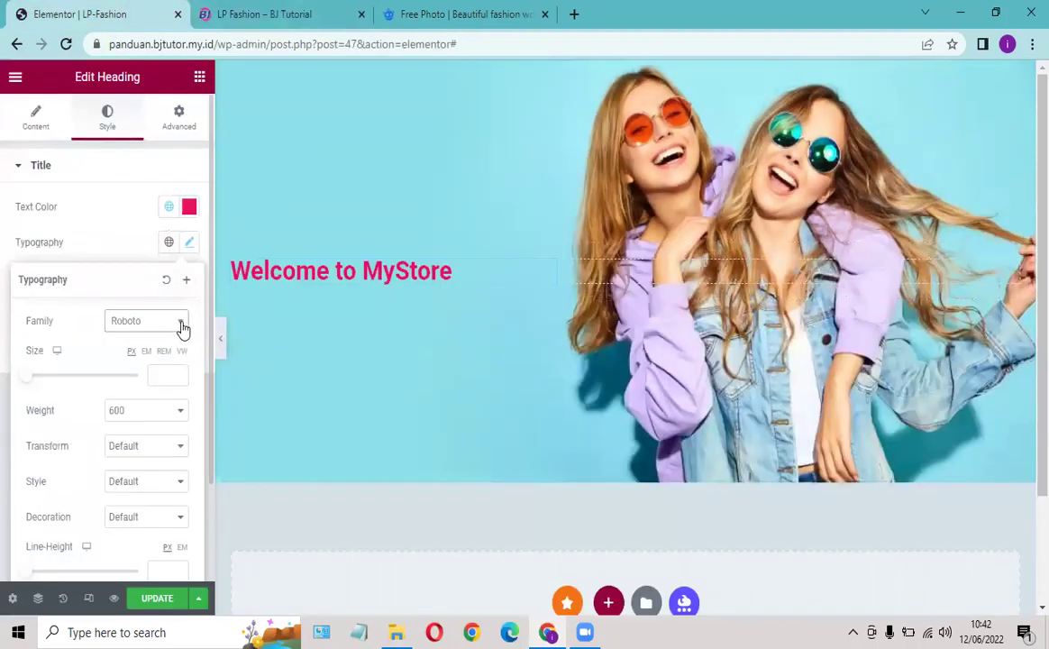
pyautogui.click(148, 324)
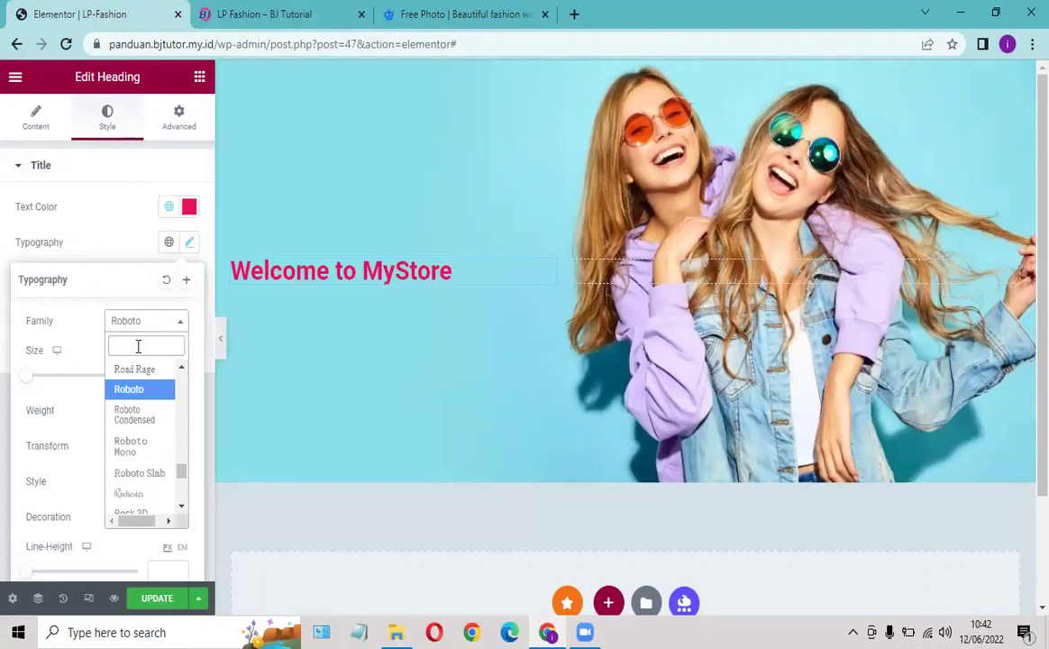
pyautogui.write('right')
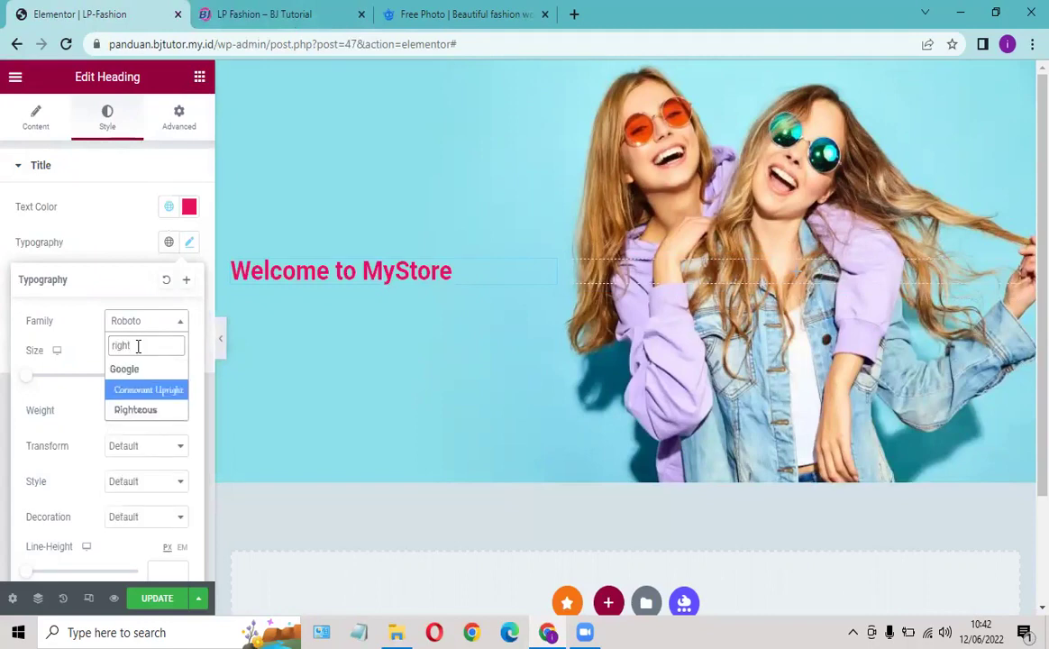
pyautogui.click(136, 414)
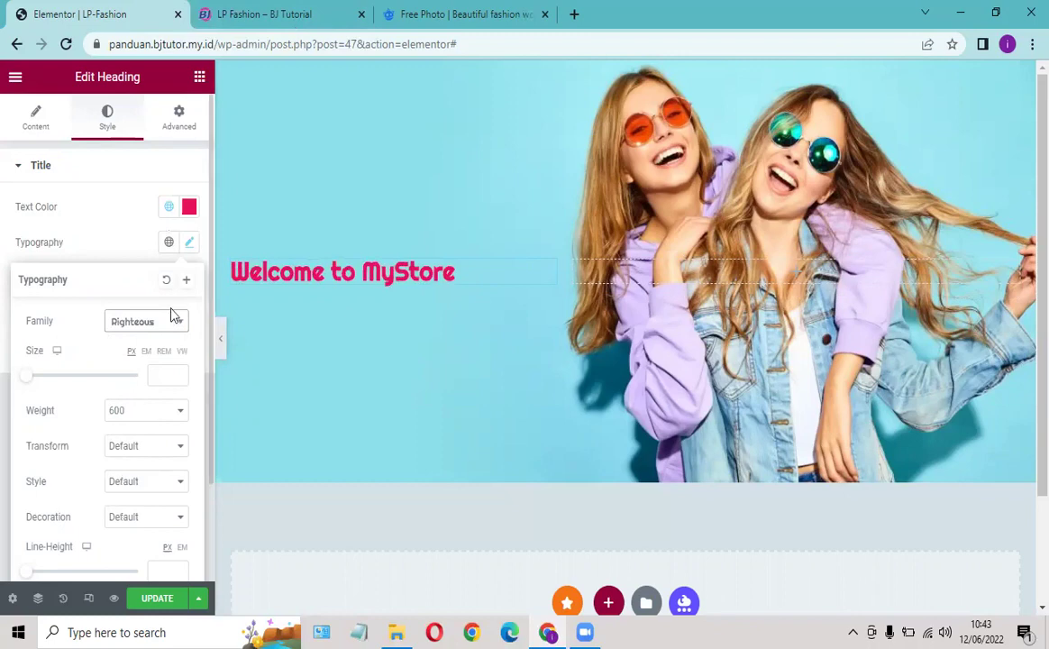
# Step: Set the heading's font size to 70 px and its weight to 500, and compare it with the sample page
pyautogui.click(168, 375)
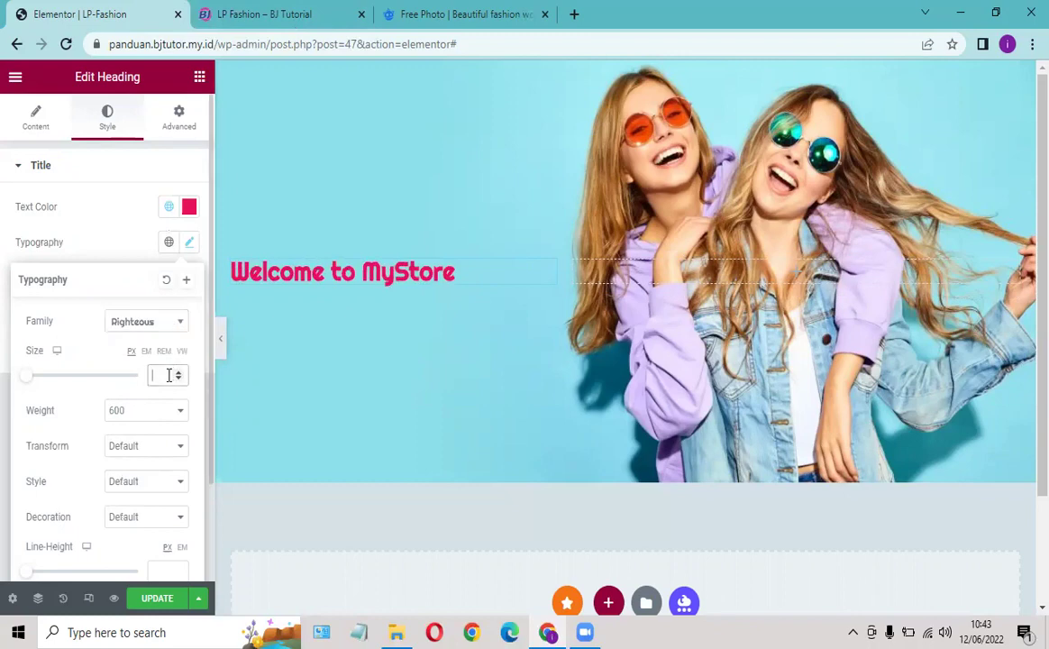
pyautogui.write('50')
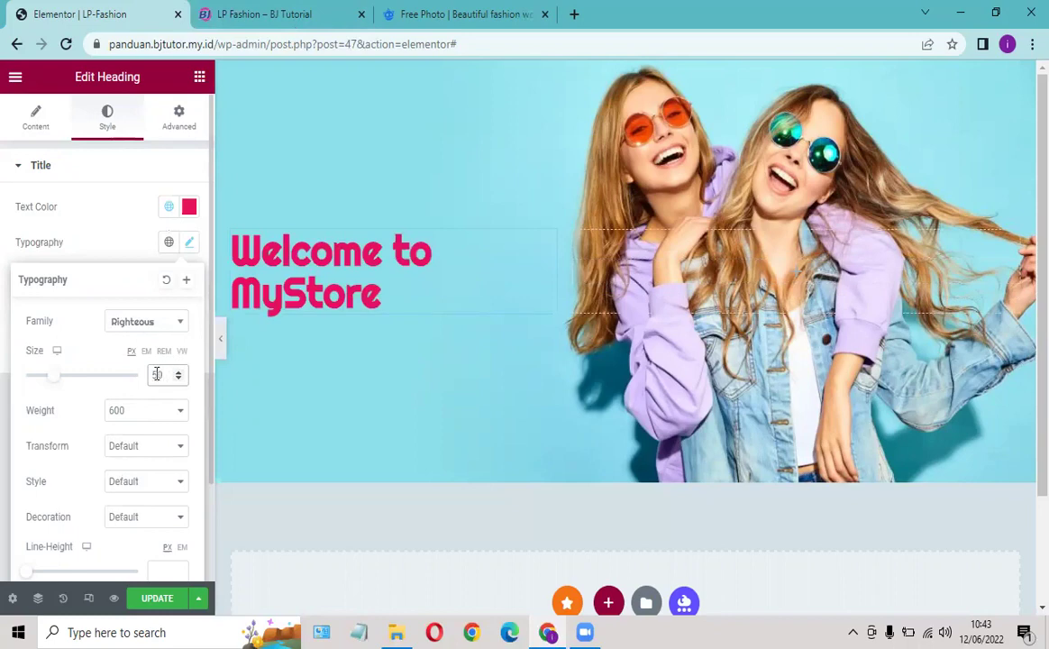
pyautogui.press('BackSpace')
pyautogui.press('BackSpace')
pyautogui.write('70')
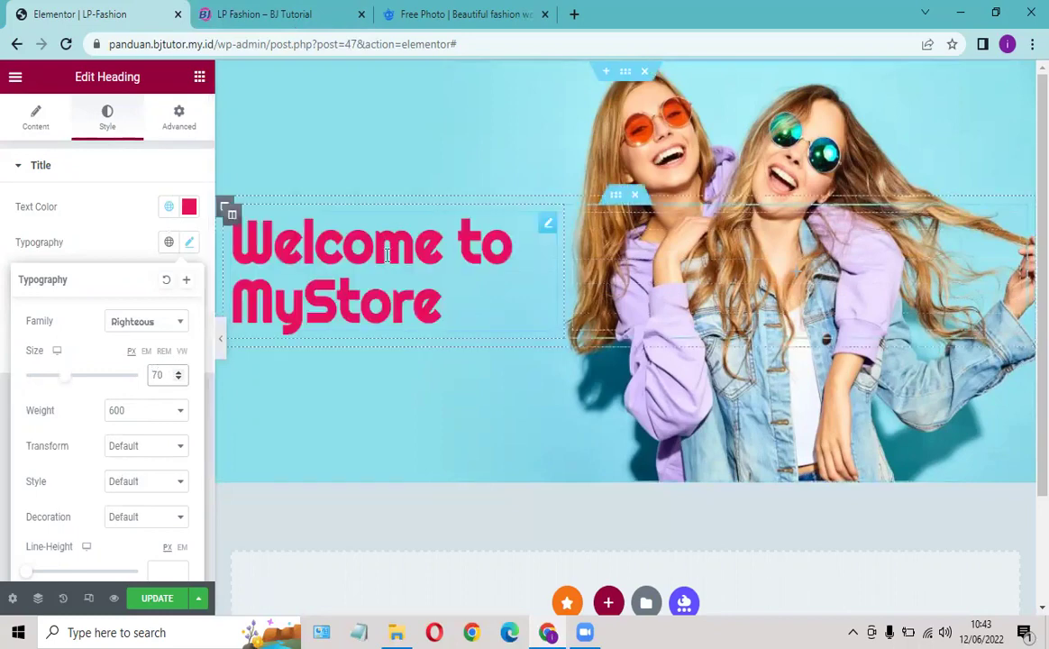
pyautogui.click(141, 415)
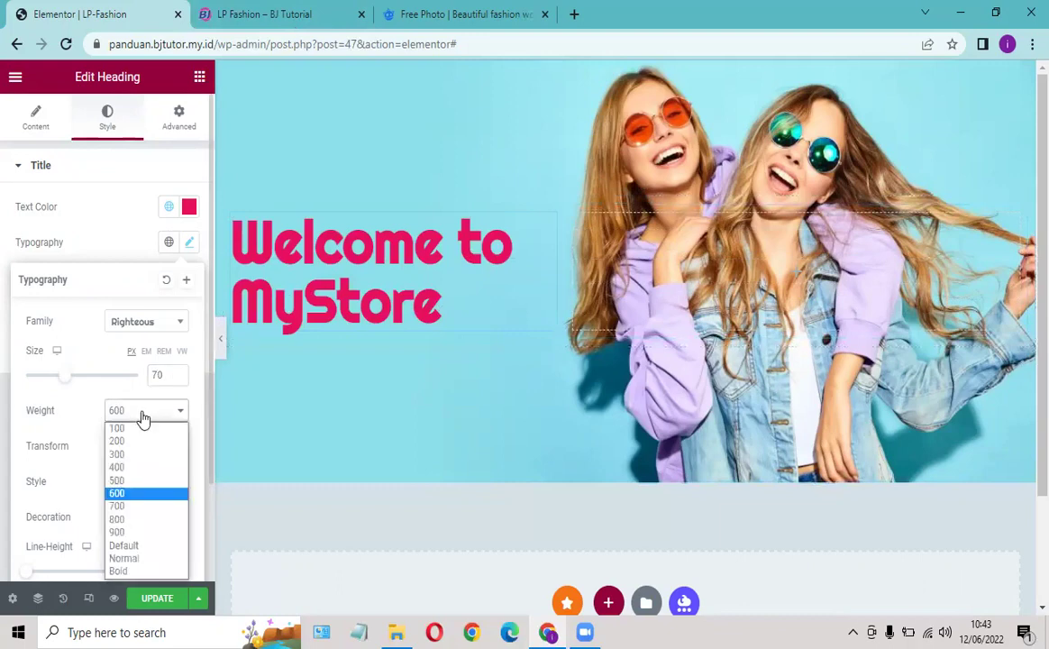
pyautogui.click(128, 480)
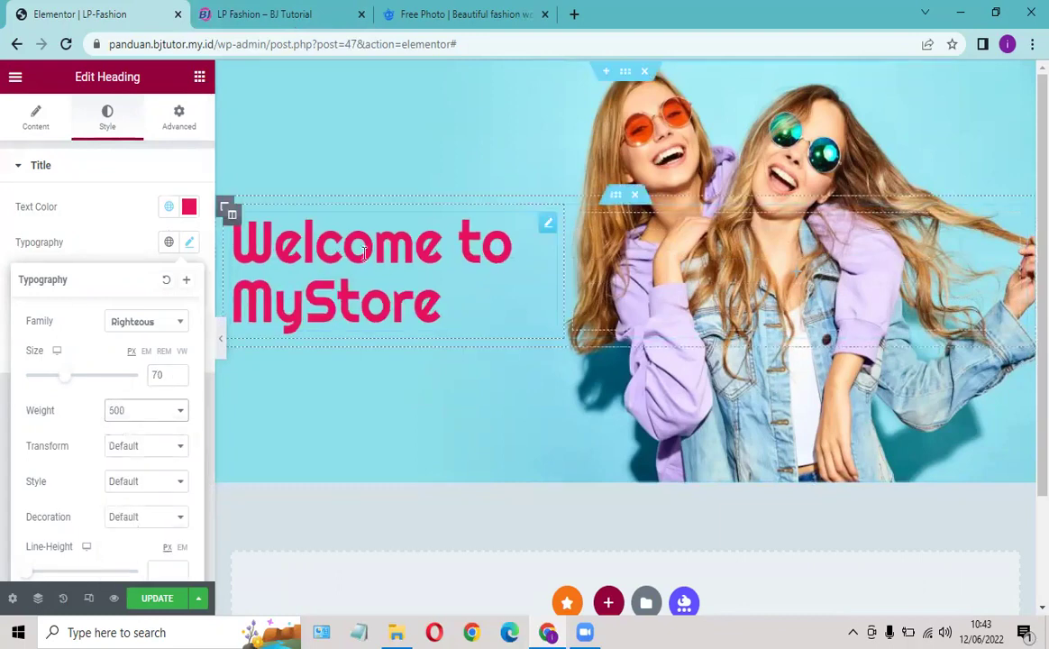
pyautogui.click(291, 15)
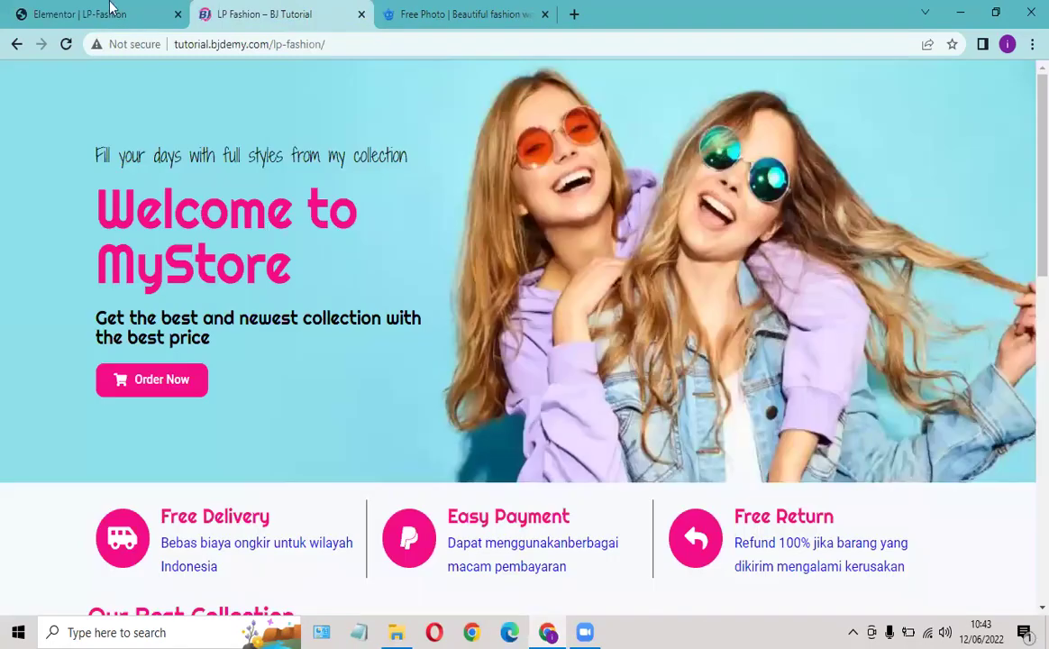
pyautogui.click(110, 15)
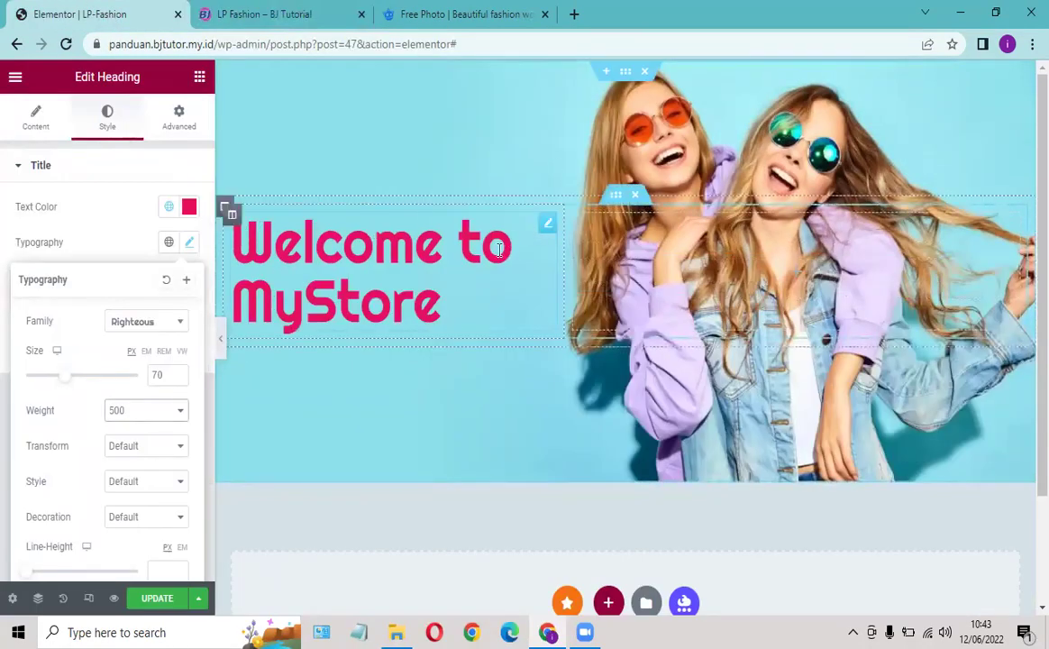
# Step: Check the sample page's tagline and add a second heading widget below the Welcome to MyStore heading
pyautogui.click(290, 18)
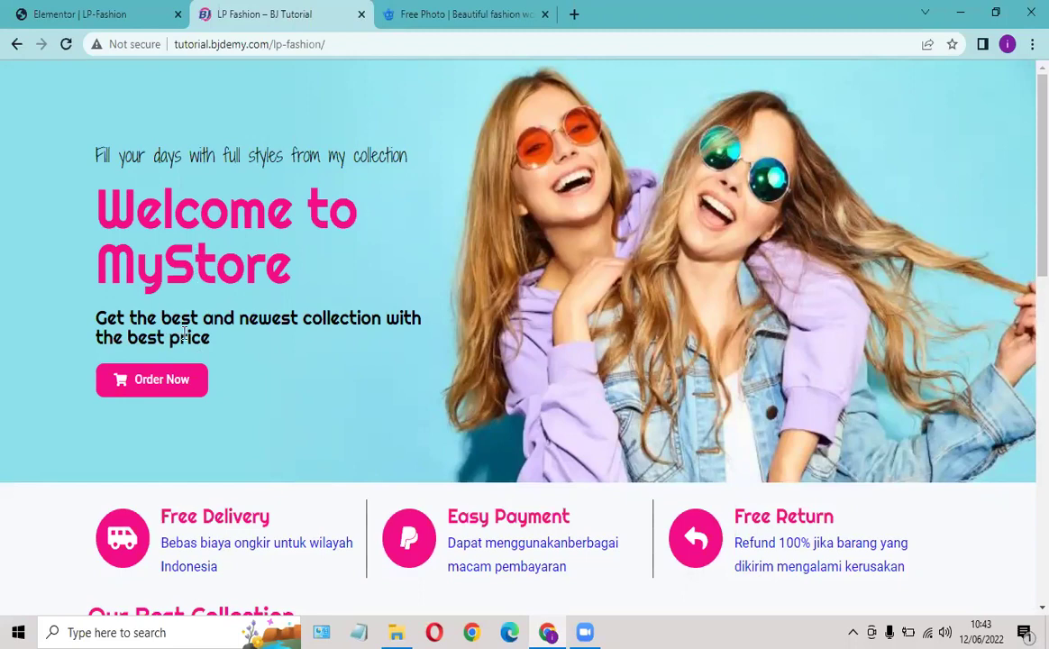
pyautogui.click(101, 17)
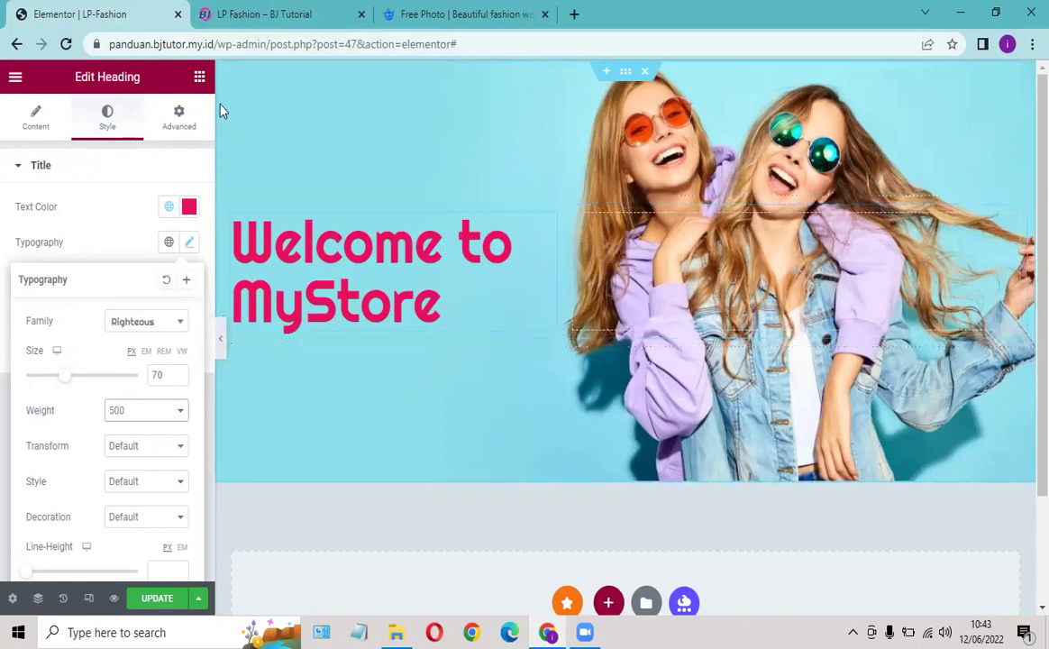
pyautogui.click(199, 79)
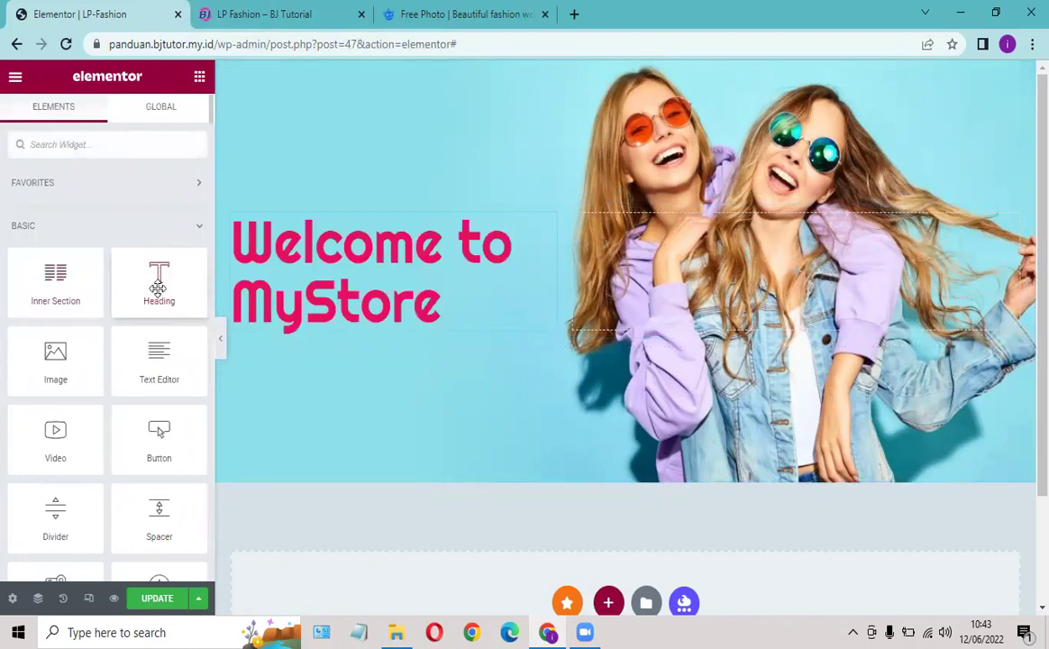
pyautogui.moveTo(162, 282); pyautogui.dragTo(377, 332)
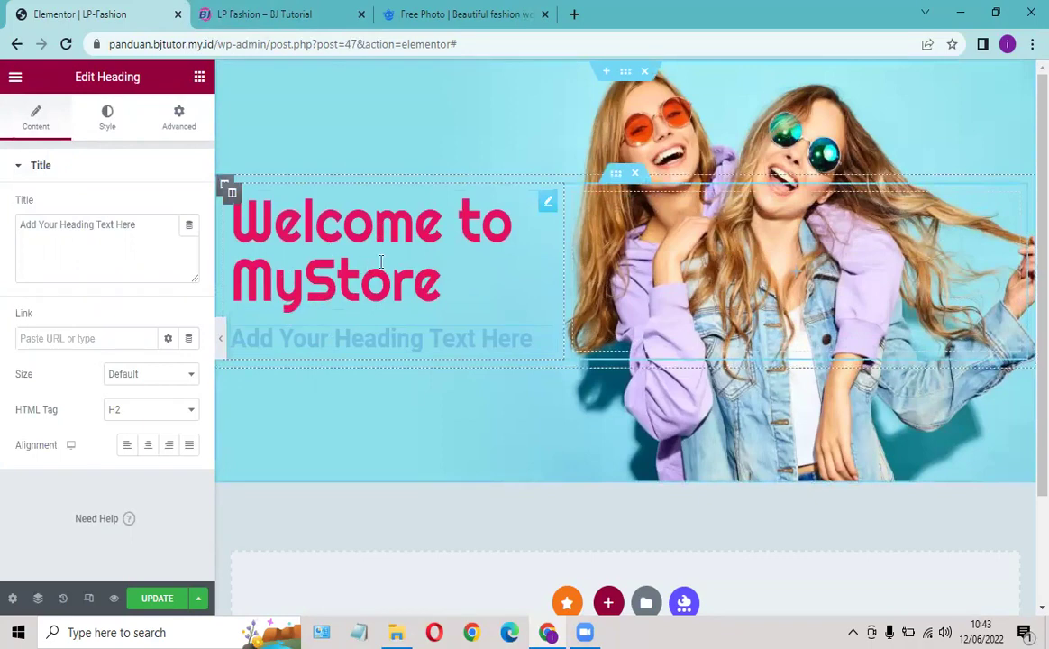
# Step: Copy the Welcome to MyStore heading and paste its style onto the new heading below it
pyautogui.rightClick(545, 210)
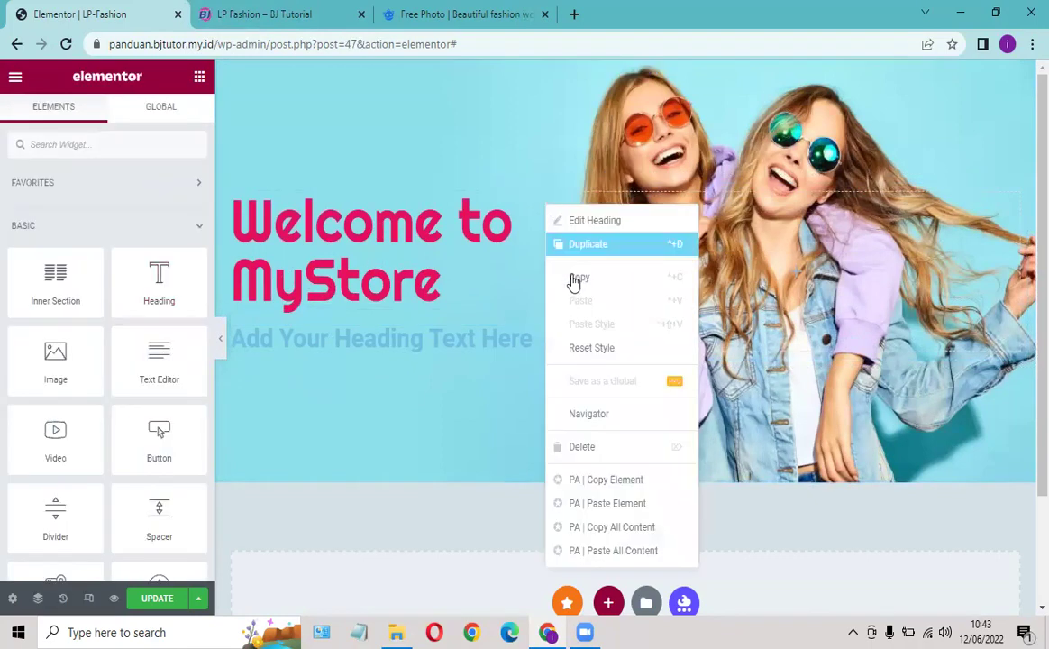
pyautogui.press('Escape')
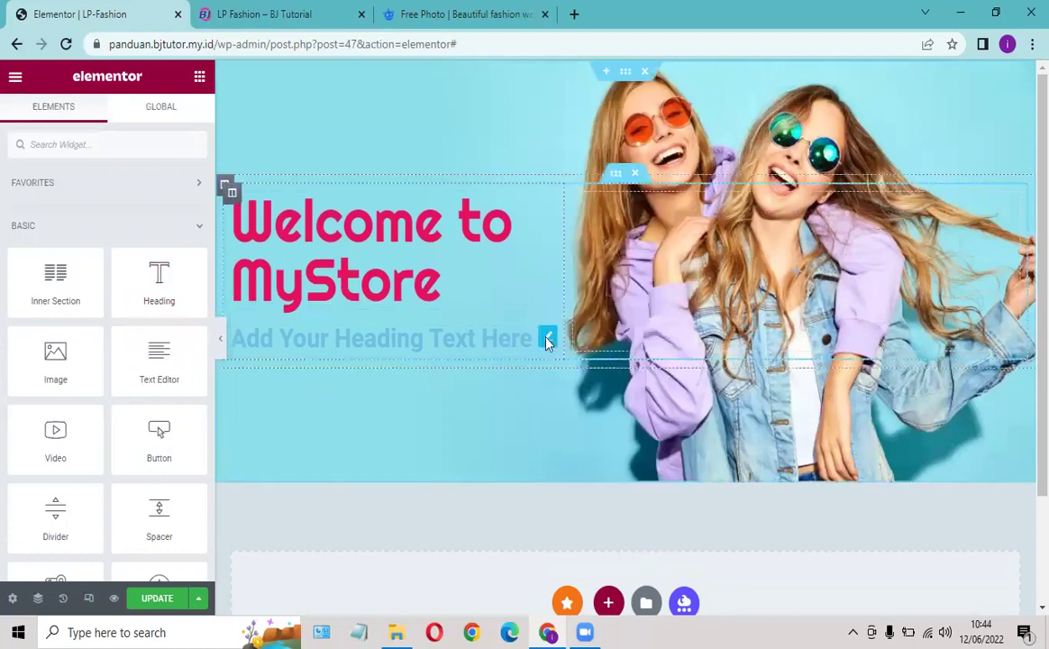
pyautogui.rightClick(545, 344)
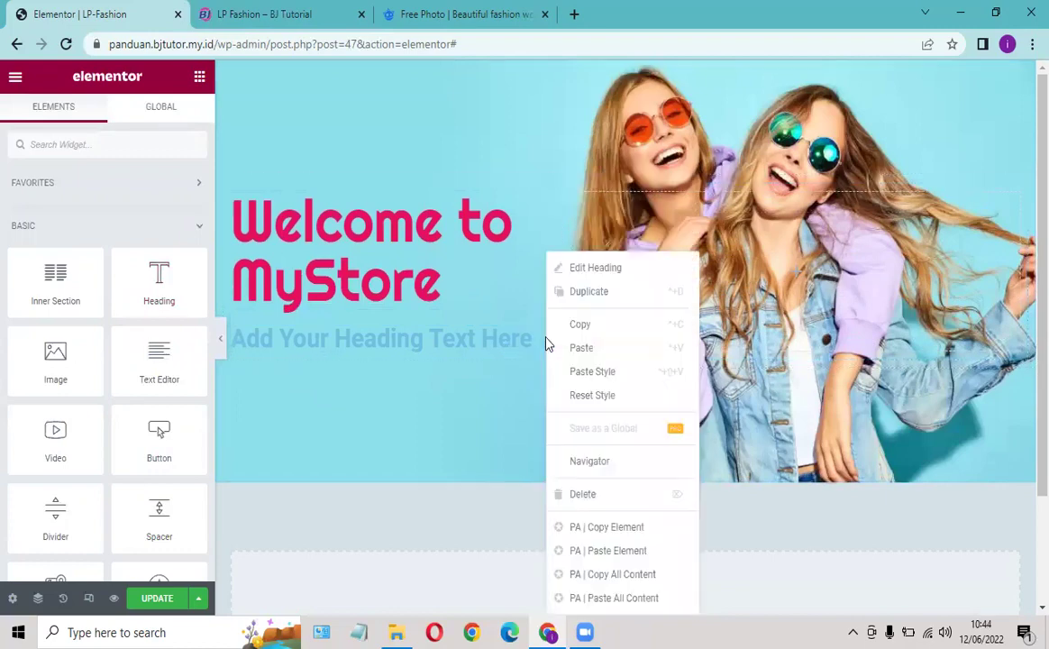
pyautogui.click(602, 373)
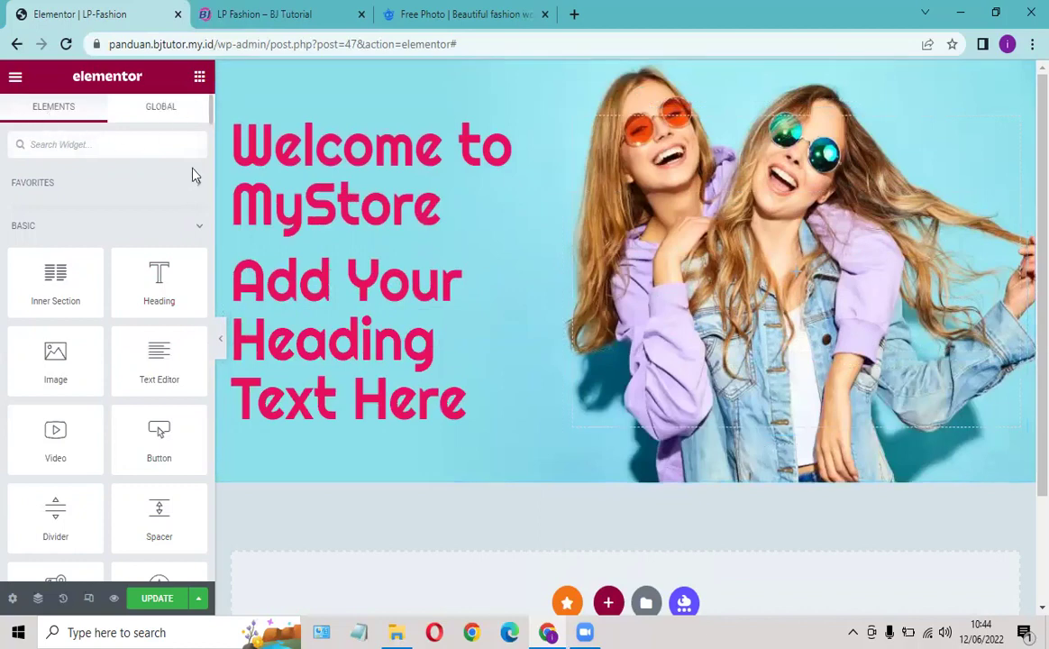
# Step: Replace the new heading's text with the sample page's tagline "Get the best and newest collection with the best price"
pyautogui.click(548, 268)
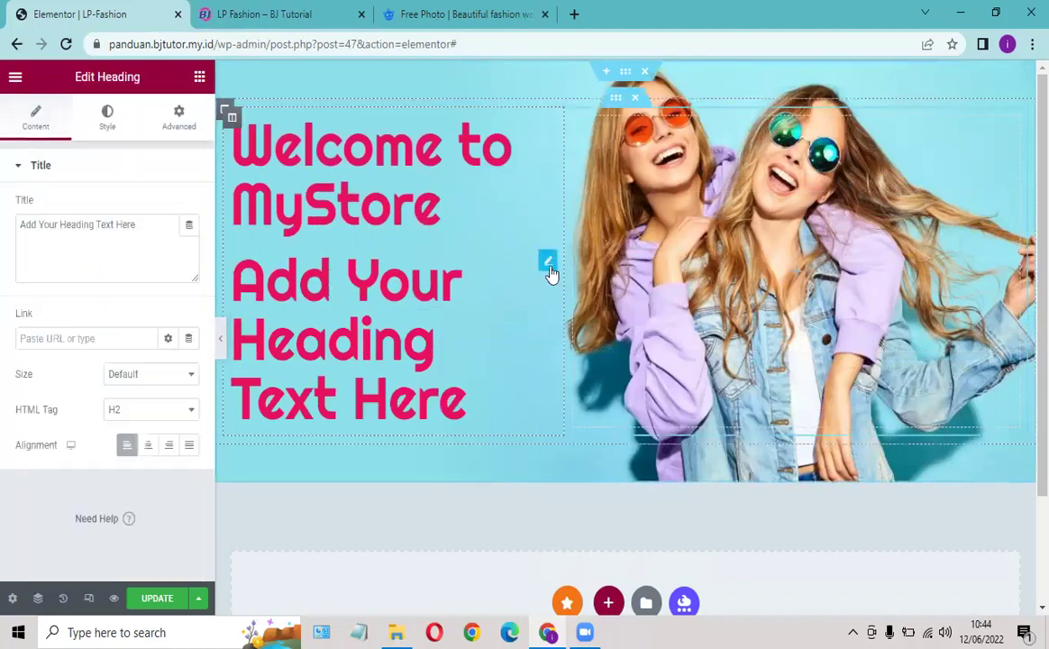
pyautogui.click(275, 13)
pyautogui.moveTo(96, 317); pyautogui.dragTo(213, 350)
pyautogui.hotkey('ctrl', 'c')
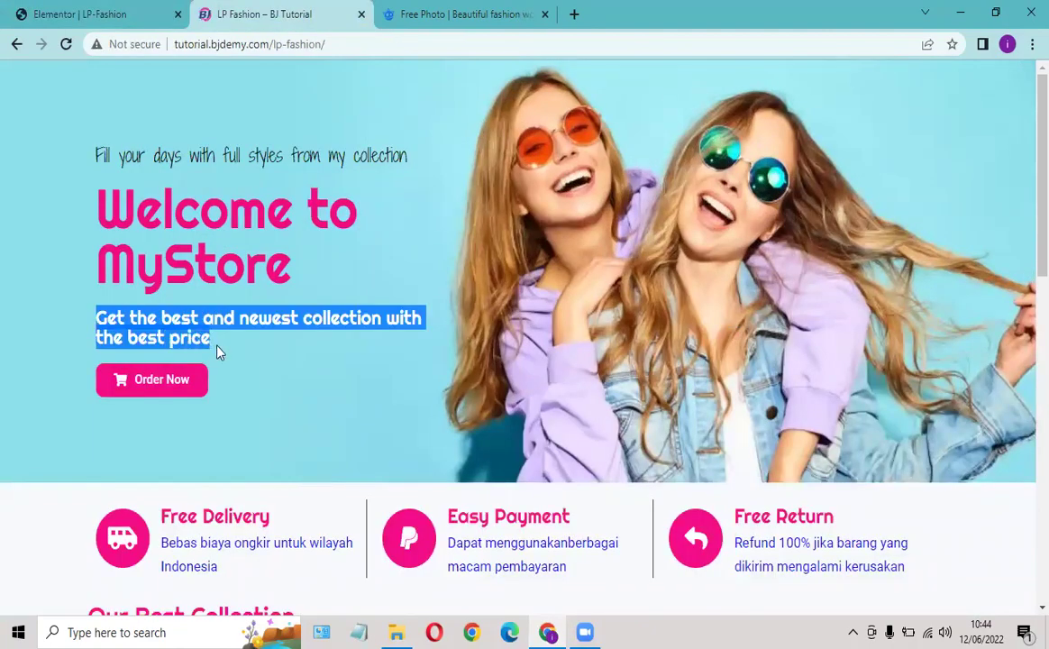
pyautogui.click(126, 15)
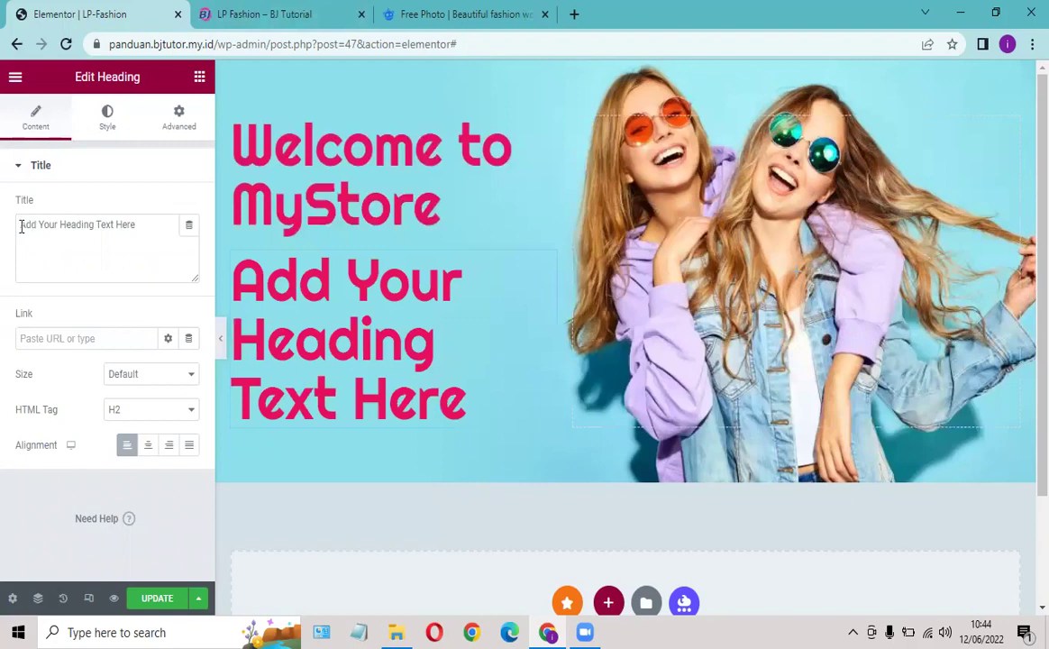
pyautogui.moveTo(21, 226); pyautogui.dragTo(190, 223)
pyautogui.hotkey('ctrl', 'v')
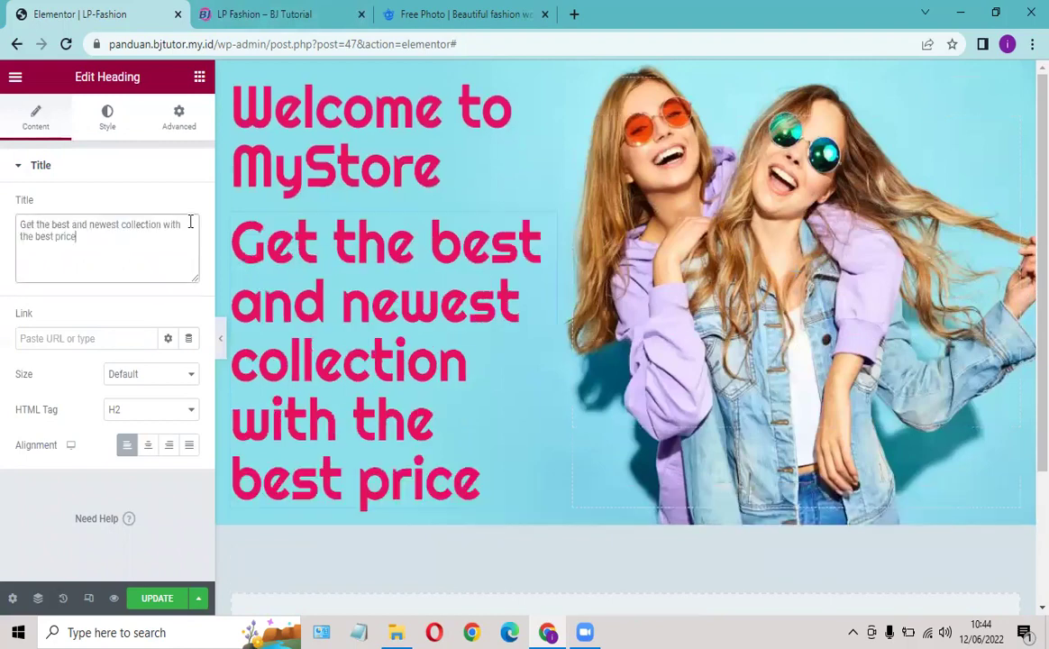
# Step: Set the tagline heading's text color to near-black #020001
pyautogui.click(109, 126)
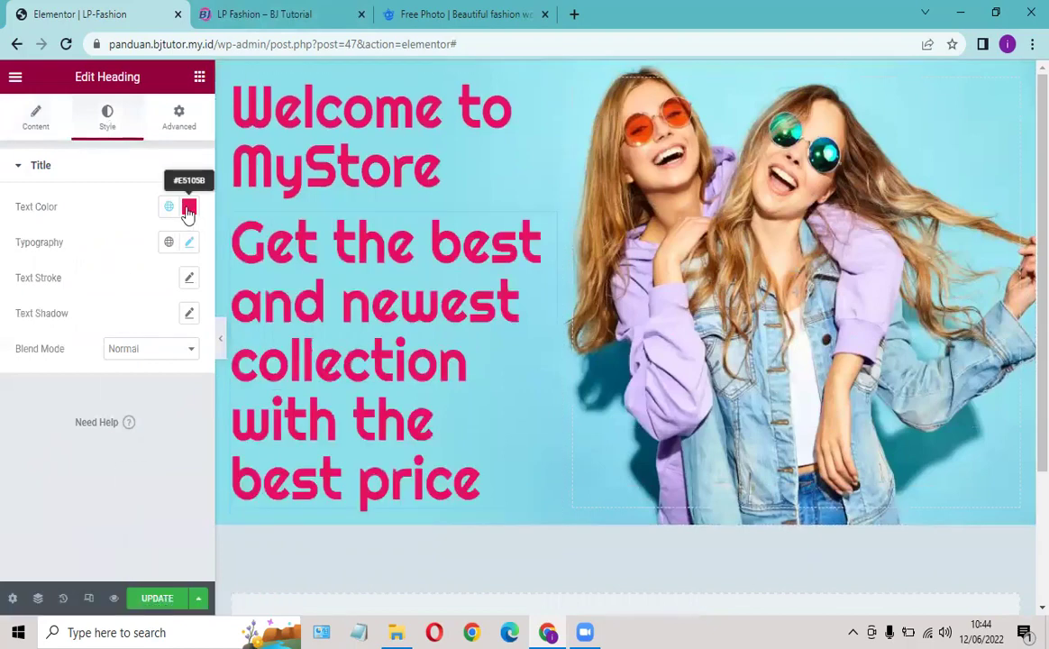
pyautogui.click(189, 208)
pyautogui.moveTo(275, 403); pyautogui.dragTo(276, 411)
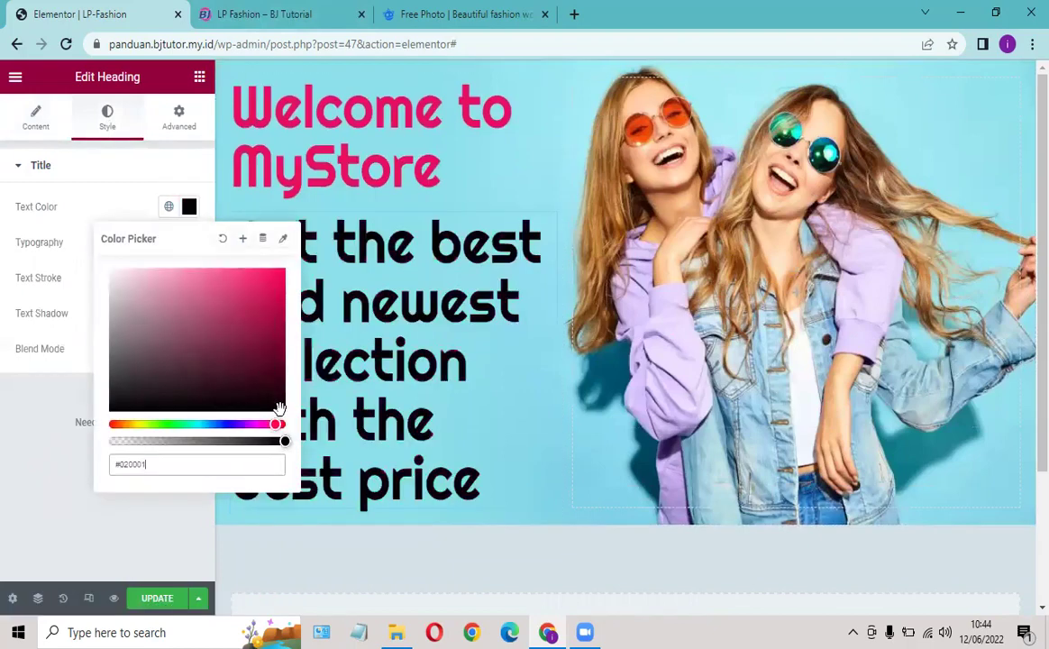
pyautogui.click(122, 207)
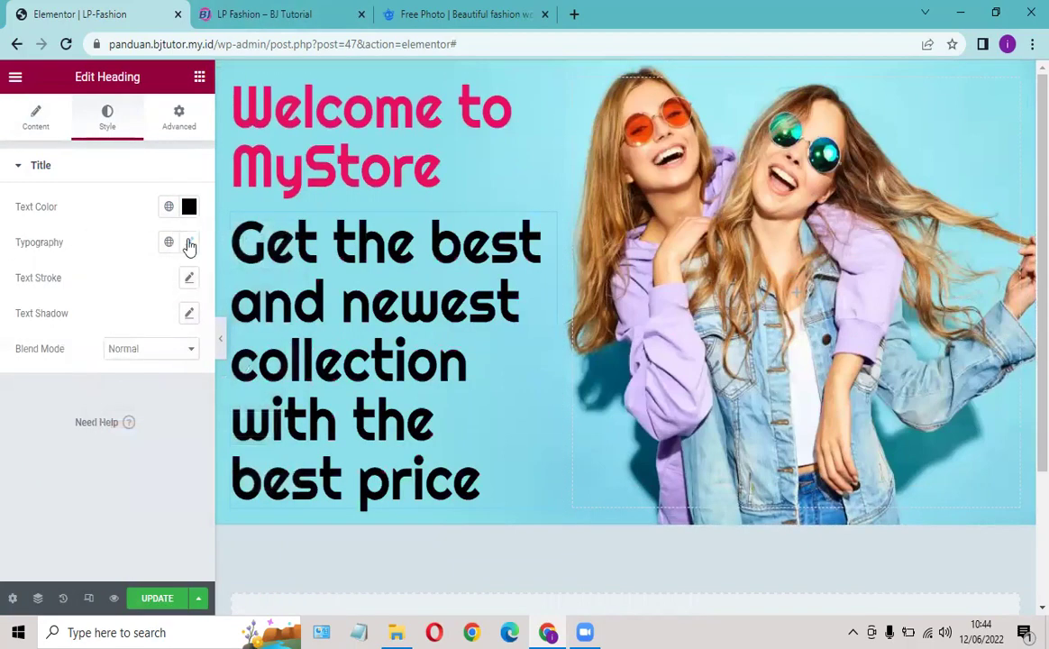
# Step: Set the tagline heading's font size to 20 px and compare it with the tagline on the sample page
pyautogui.click(188, 242)
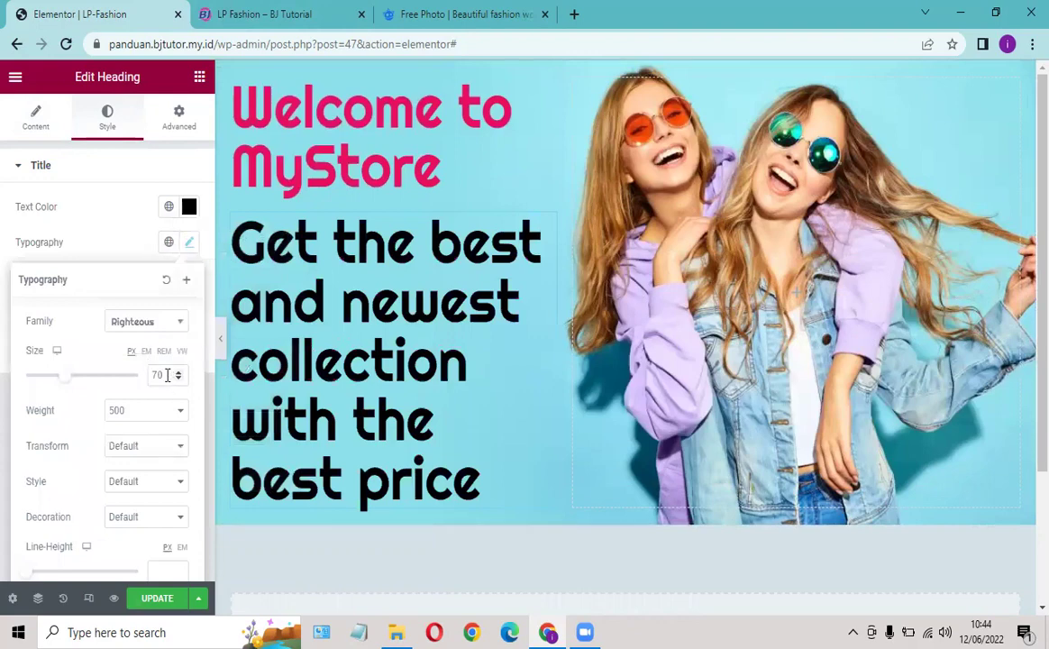
pyautogui.moveTo(167, 375); pyautogui.dragTo(149, 370)
pyautogui.write('20')
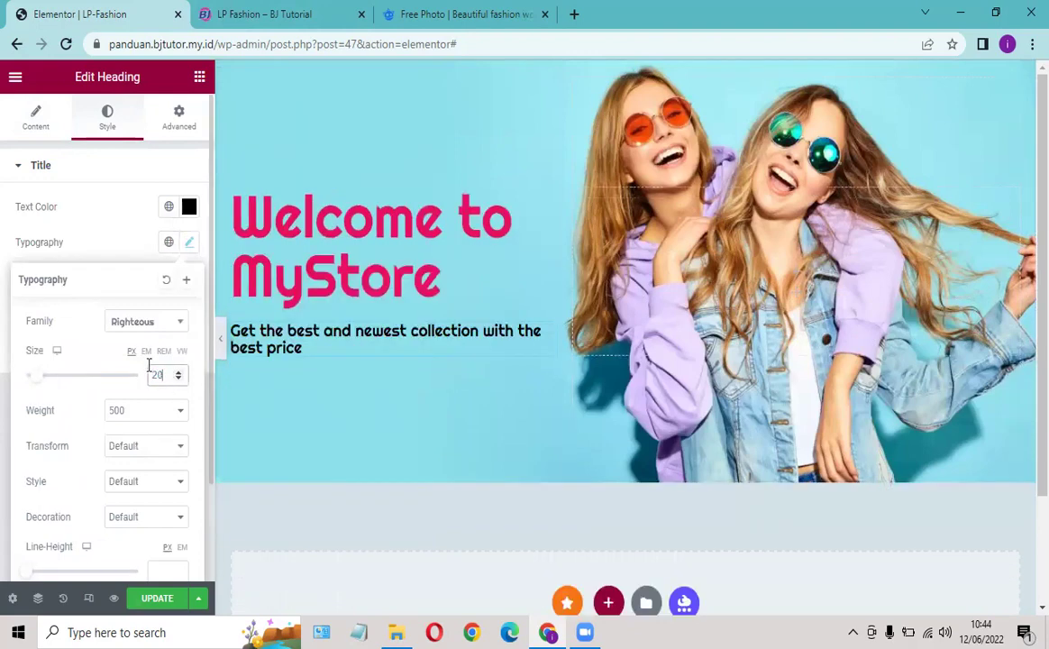
pyautogui.click(279, 13)
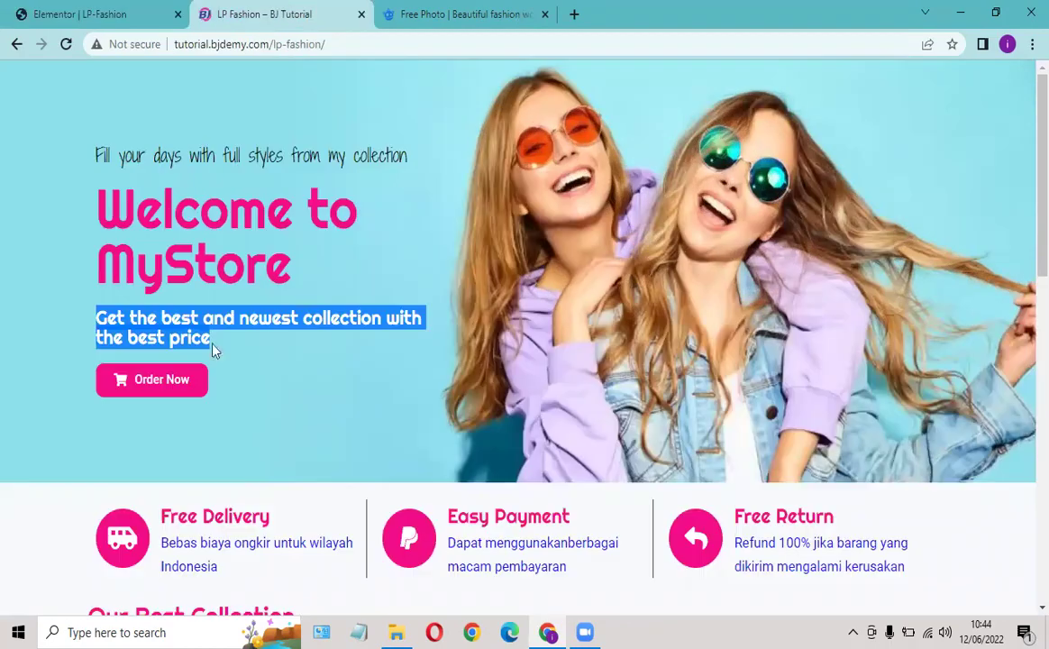
pyautogui.click(281, 355)
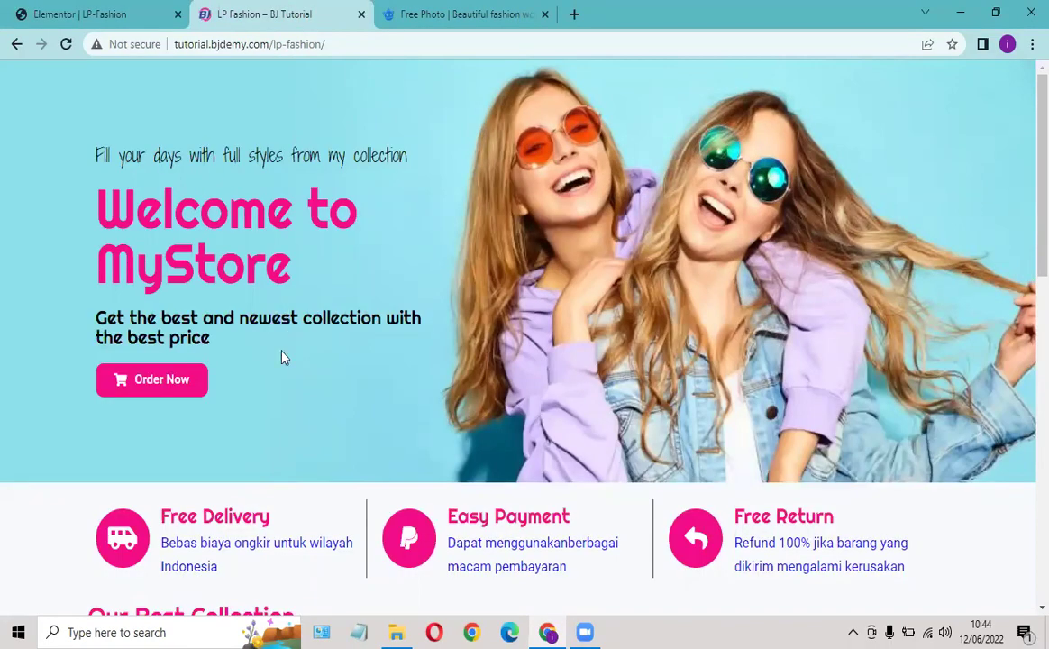
pyautogui.click(126, 11)
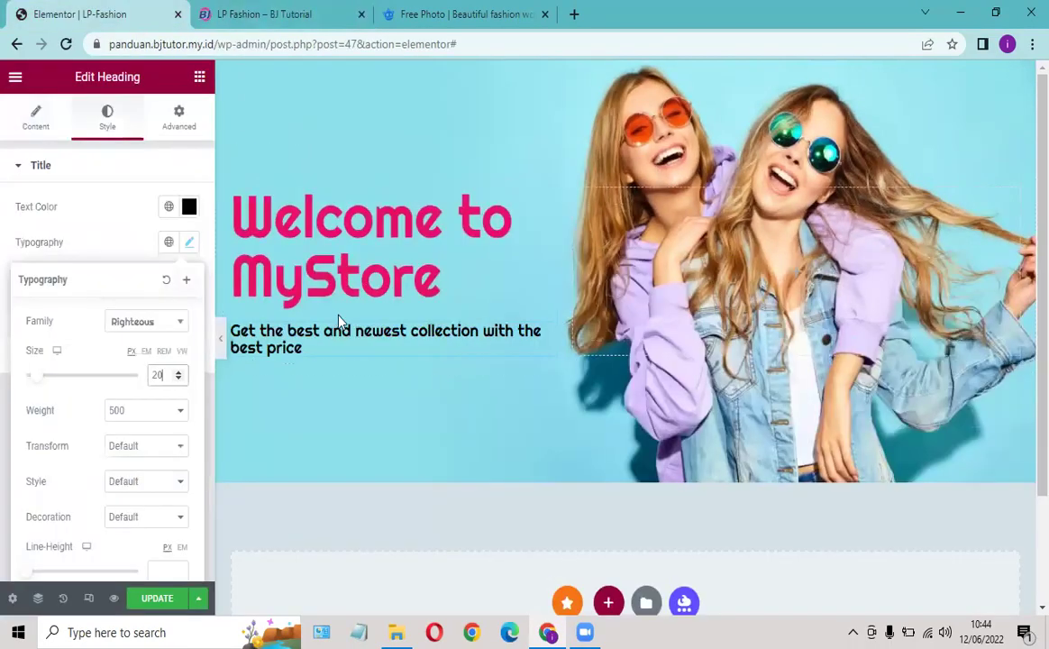
# Step: Set the tagline heading's font size to 24 px
pyautogui.click(178, 371)
pyautogui.click(179, 371)
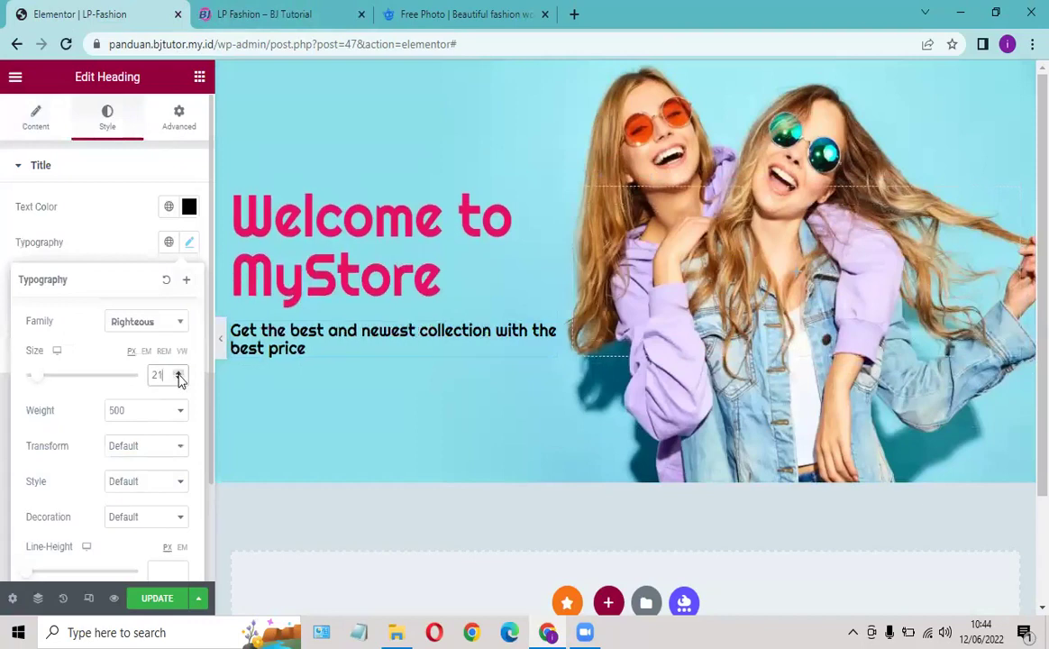
pyautogui.click(179, 371)
pyautogui.click(179, 372)
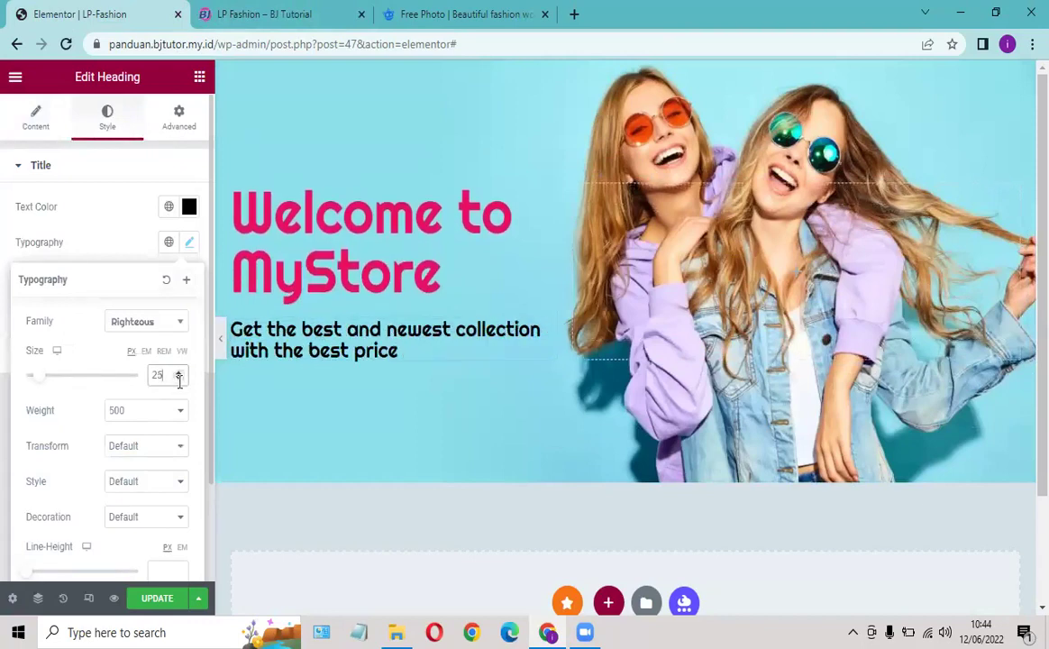
pyautogui.click(179, 379)
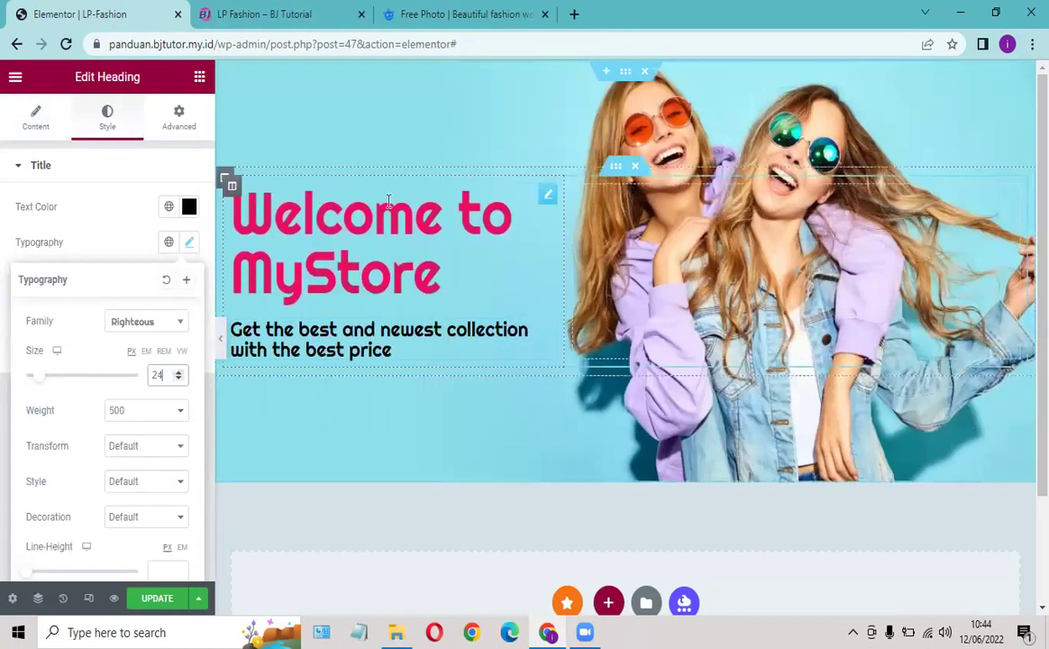
# Step: Copy the line "Fill your days with full styles from my collection" from the sample page's hero section
pyautogui.click(280, 14)
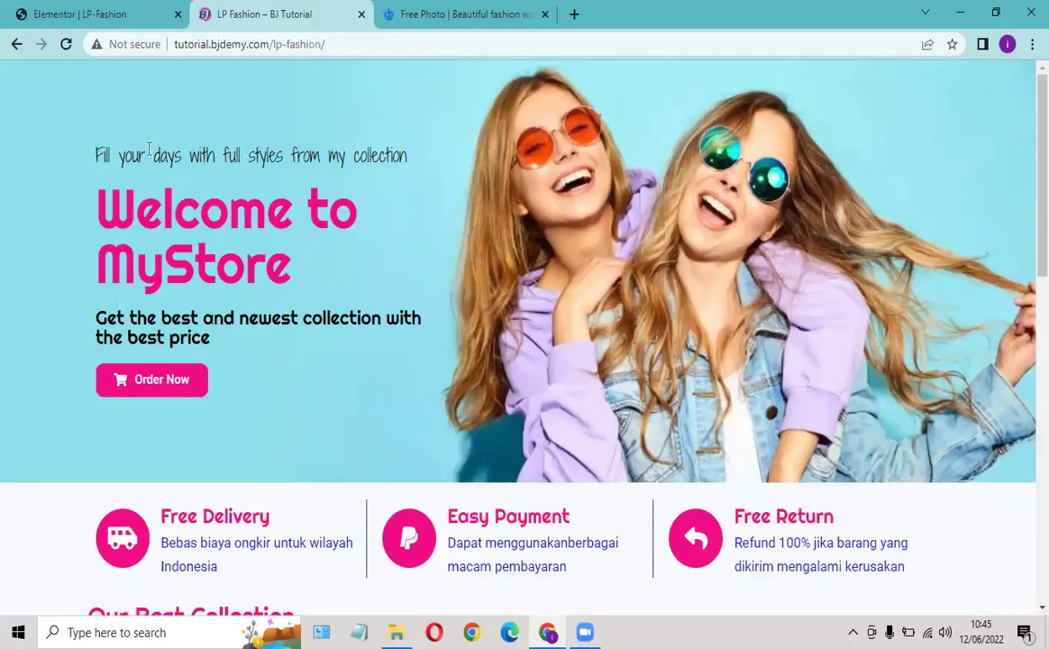
pyautogui.moveTo(92, 155); pyautogui.dragTo(416, 154)
pyautogui.hotkey('ctrl', 'c')
pyautogui.click(126, 15)
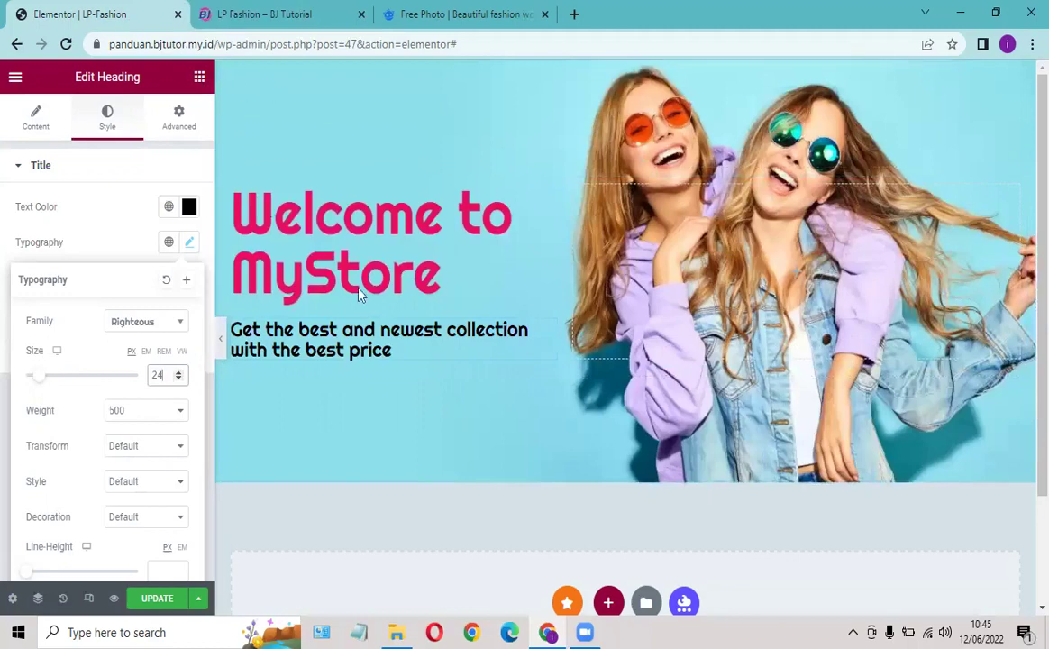
# Step: Duplicate the tagline heading and move the copy above the Welcome to MyStore heading
pyautogui.rightClick(549, 337)
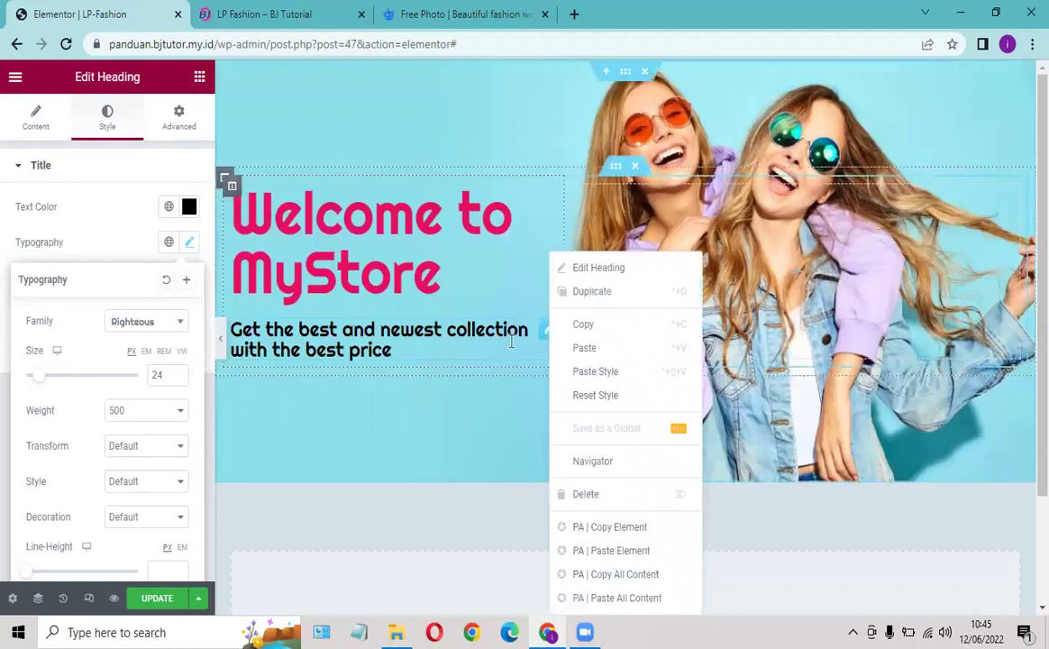
pyautogui.click(582, 298)
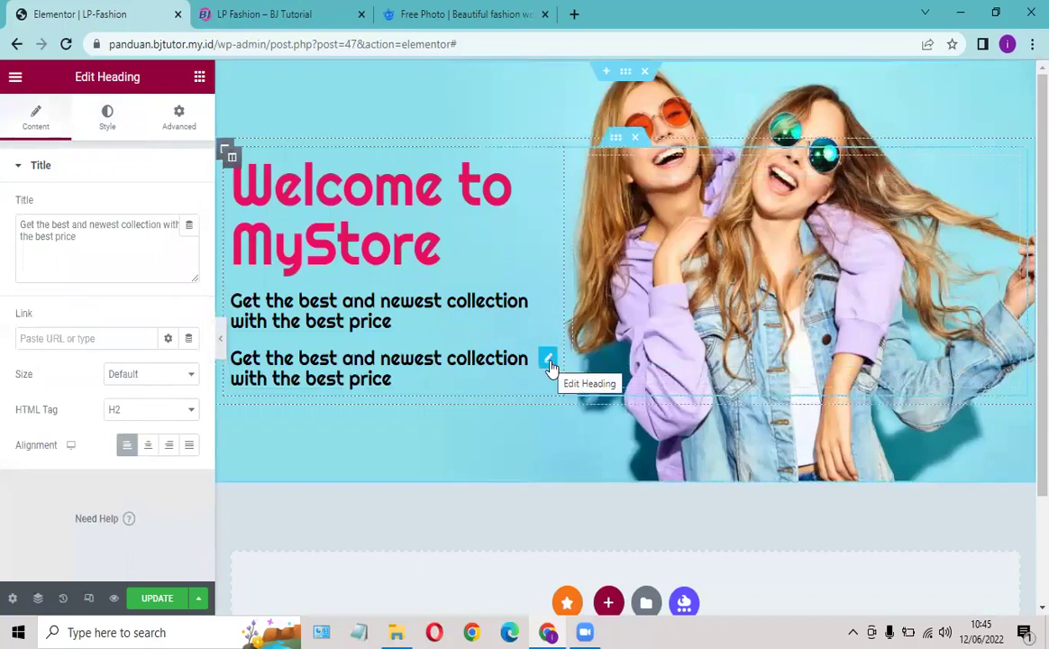
pyautogui.moveTo(549, 364); pyautogui.dragTo(425, 303)
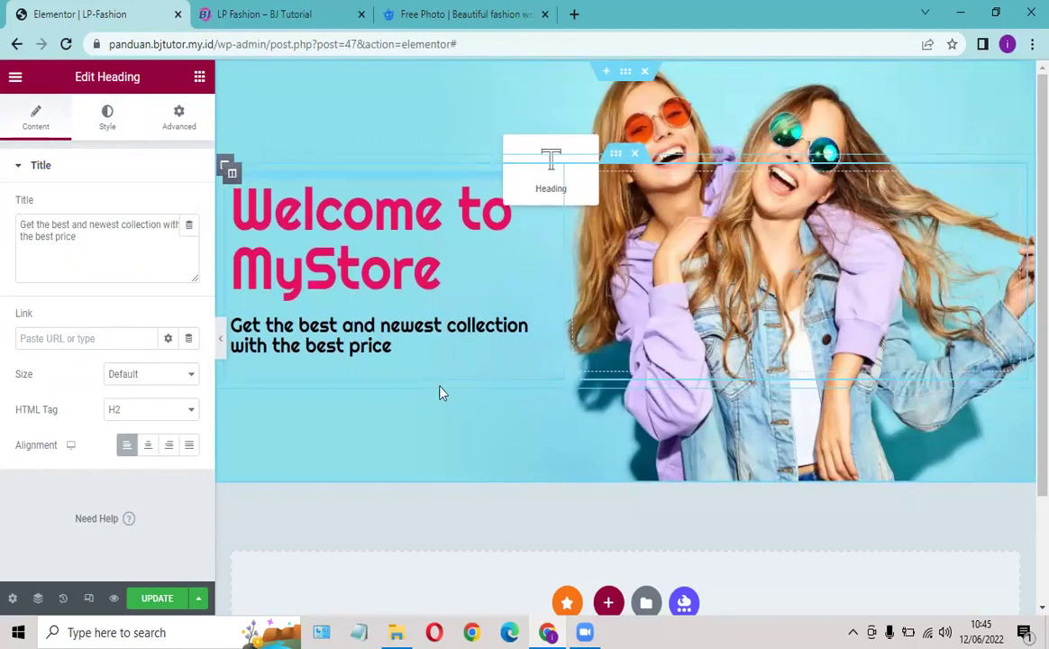
pyautogui.moveTo(442, 393); pyautogui.dragTo(442, 393)
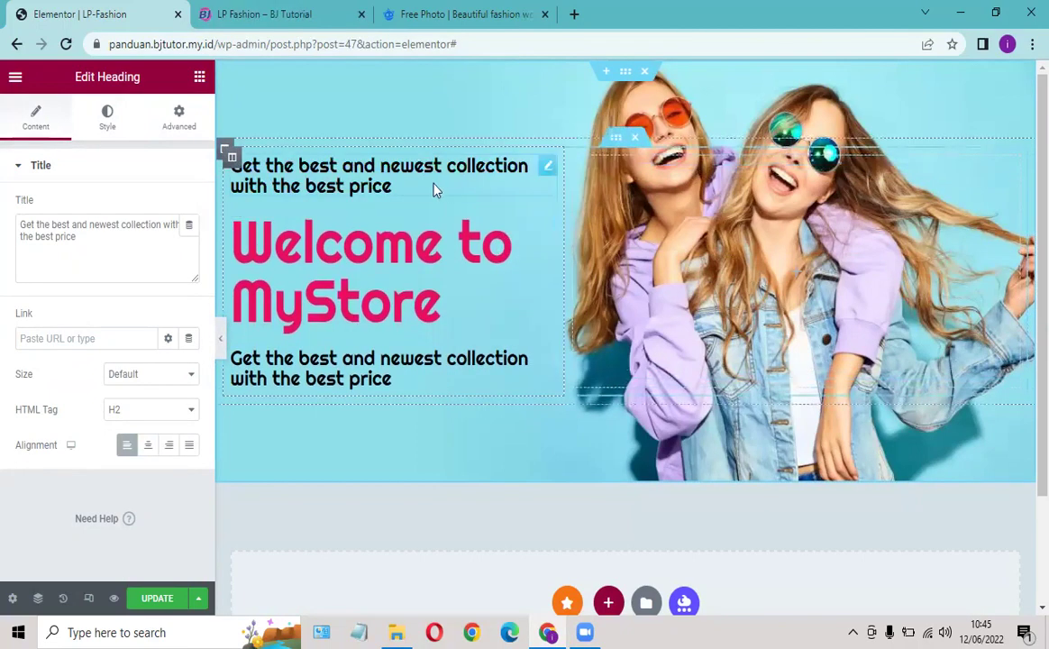
# Step: Replace the upper heading's text with "Fill your days with full styles from my collection" copied from the sample page
pyautogui.click(293, 12)
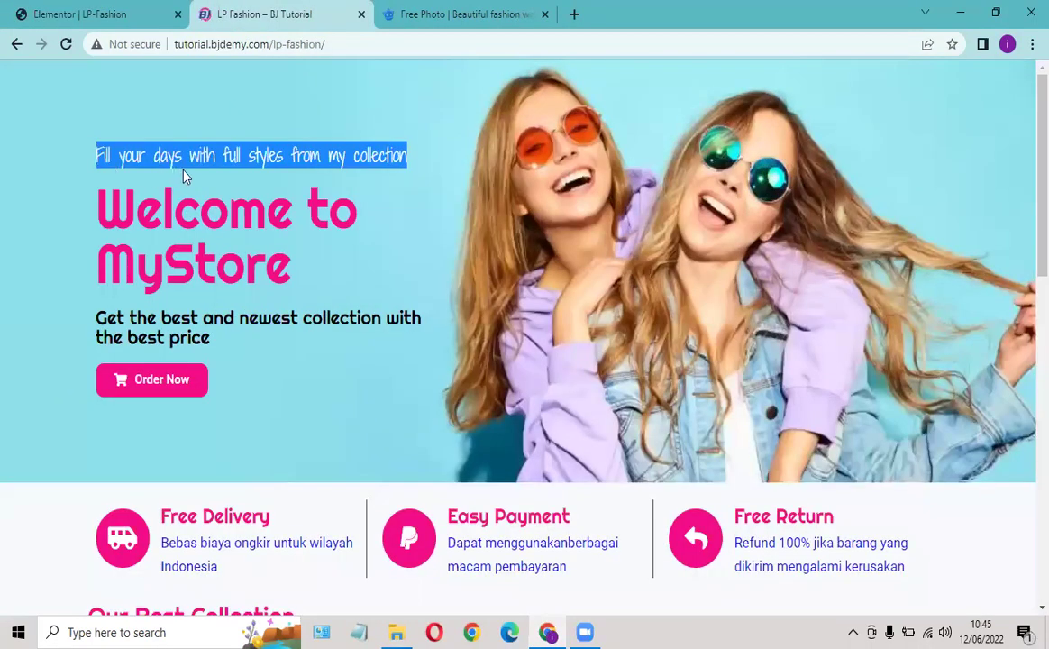
pyautogui.click(120, 14)
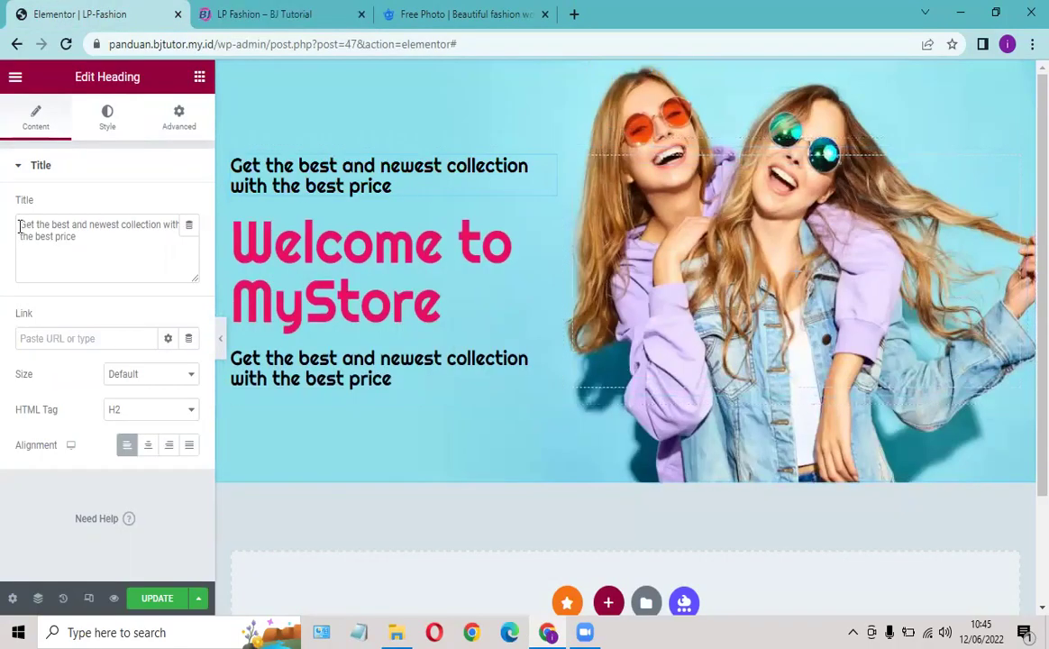
pyautogui.moveTo(19, 227); pyautogui.dragTo(130, 245)
pyautogui.hotkey('ctrl', 'v')
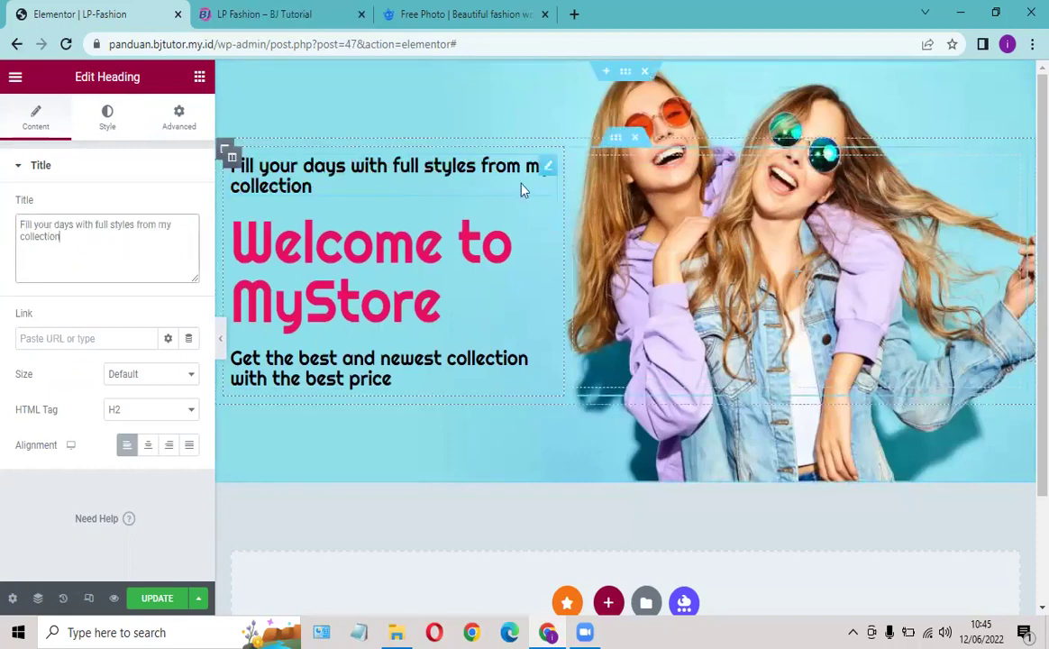
# Step: Set the upper heading's font family to Shadows Into Light Two and compare it with the sample page
pyautogui.click(109, 129)
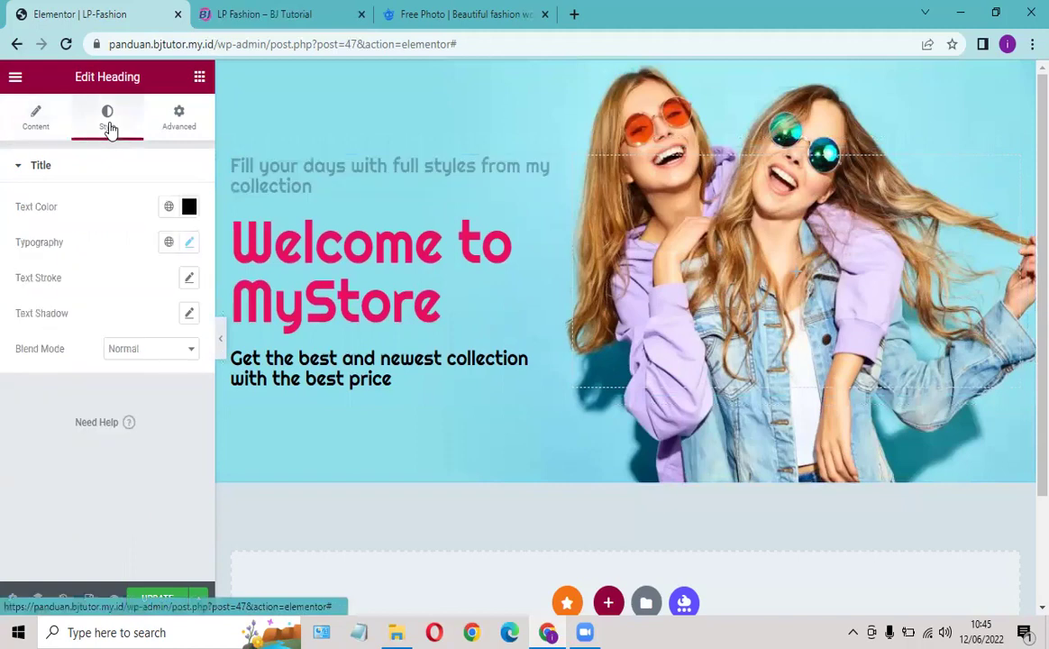
pyautogui.click(189, 246)
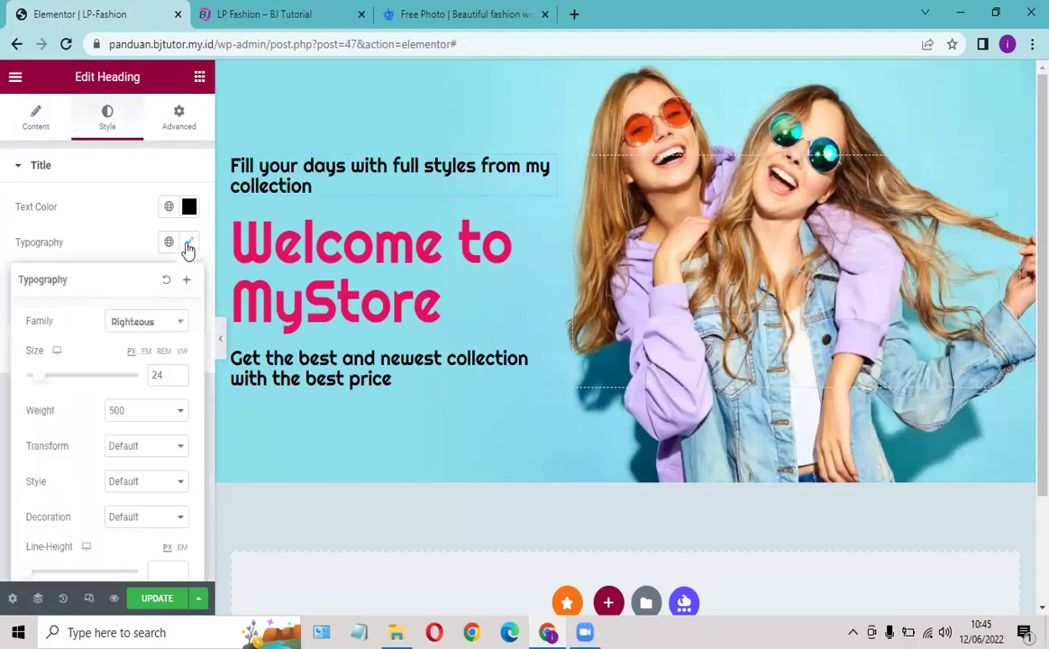
pyautogui.click(160, 327)
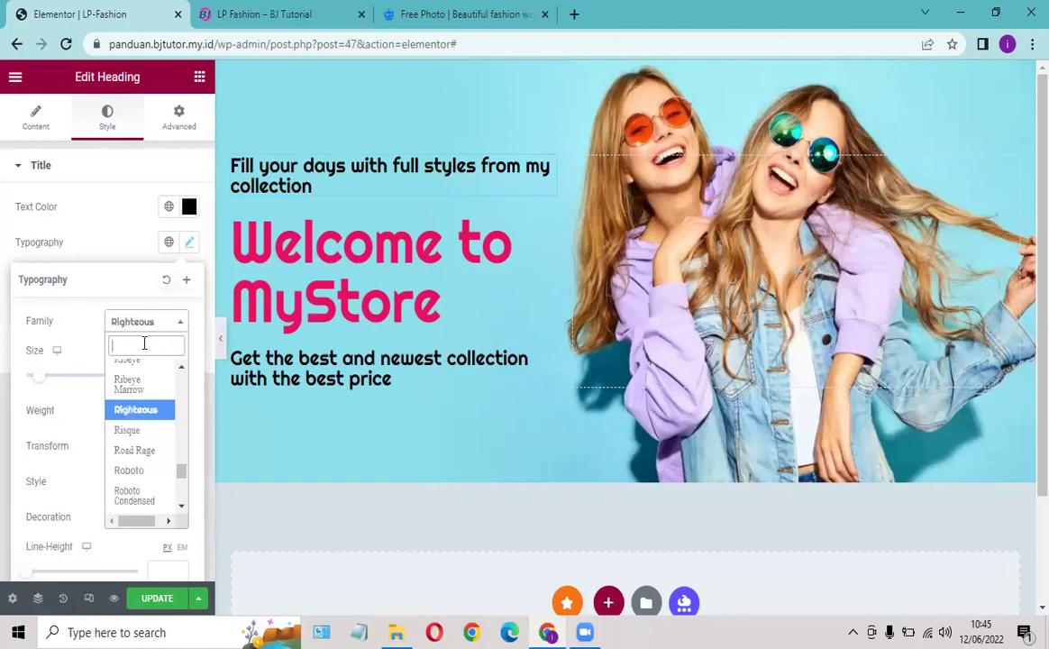
pyautogui.write('shad')
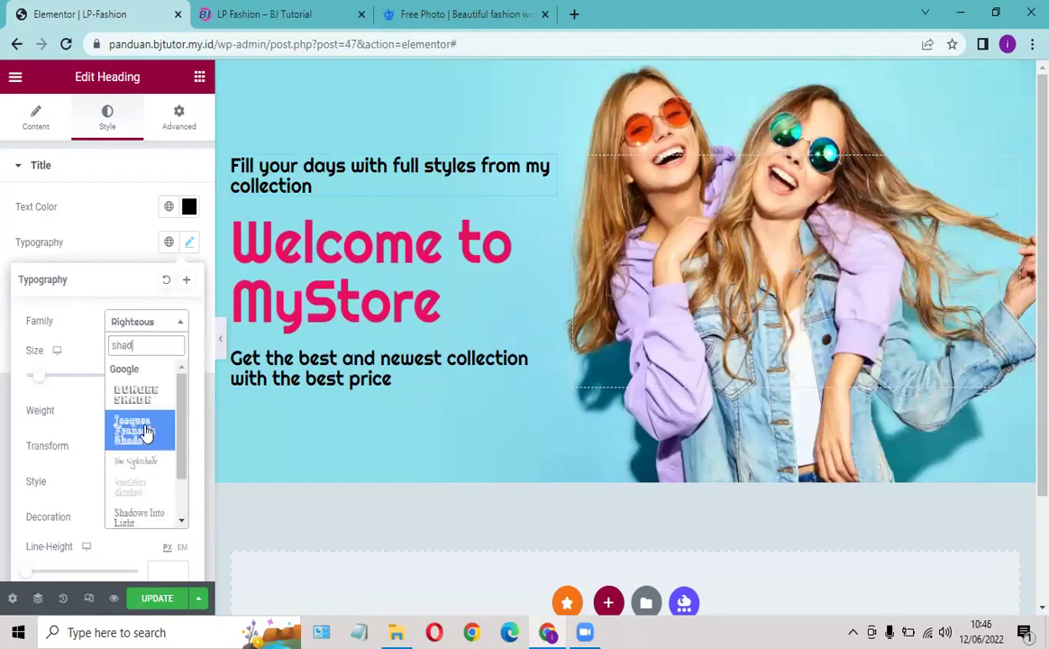
pyautogui.scroll(-1, 158, 434)
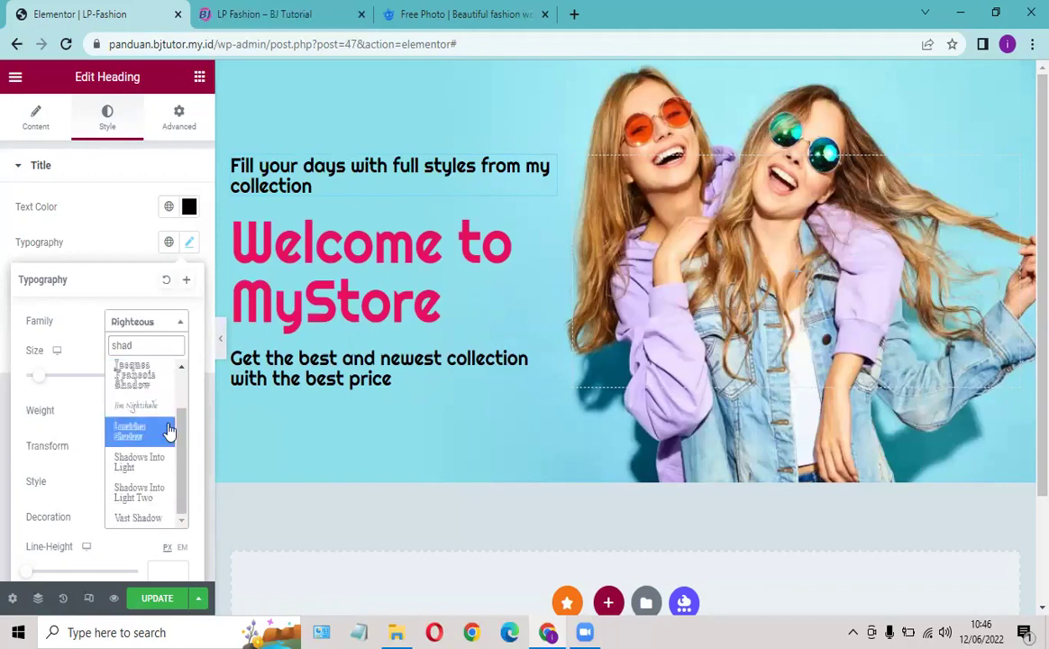
pyautogui.scroll(-1, 140, 484)
pyautogui.click(142, 484)
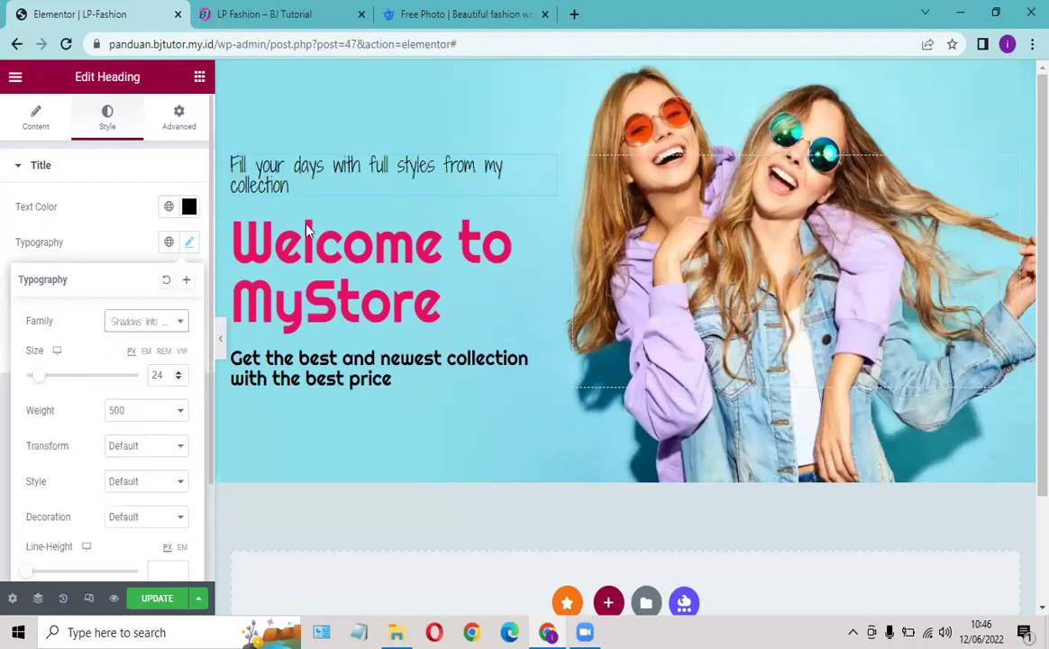
pyautogui.click(270, 14)
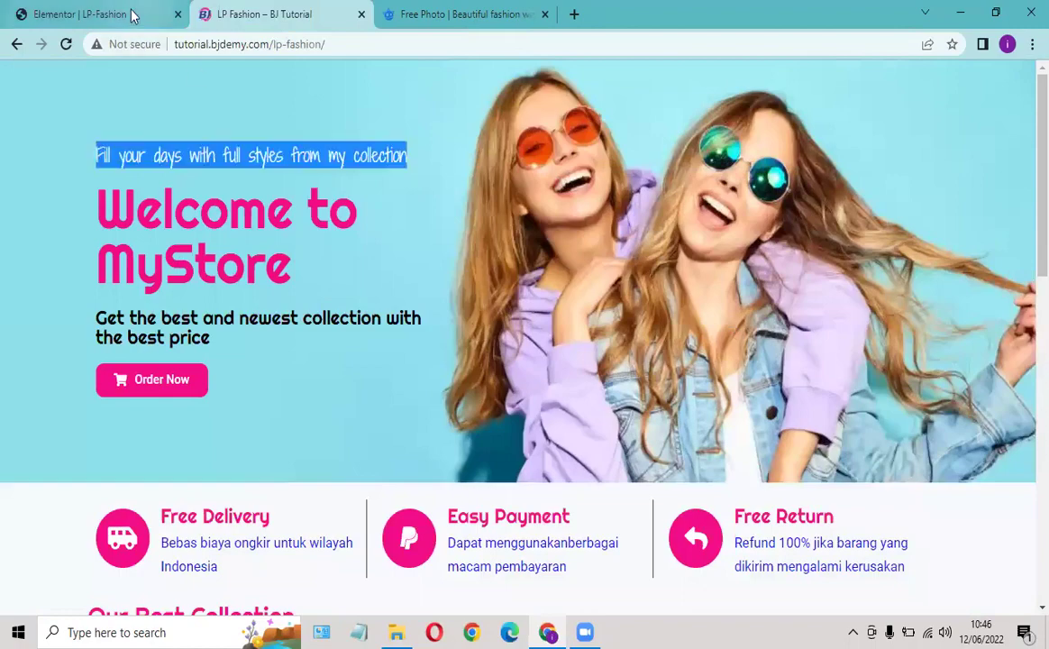
pyautogui.click(126, 14)
# Step: Check the hero section at full width, update the page and compare its preview with the sample page
pyautogui.click(218, 337)
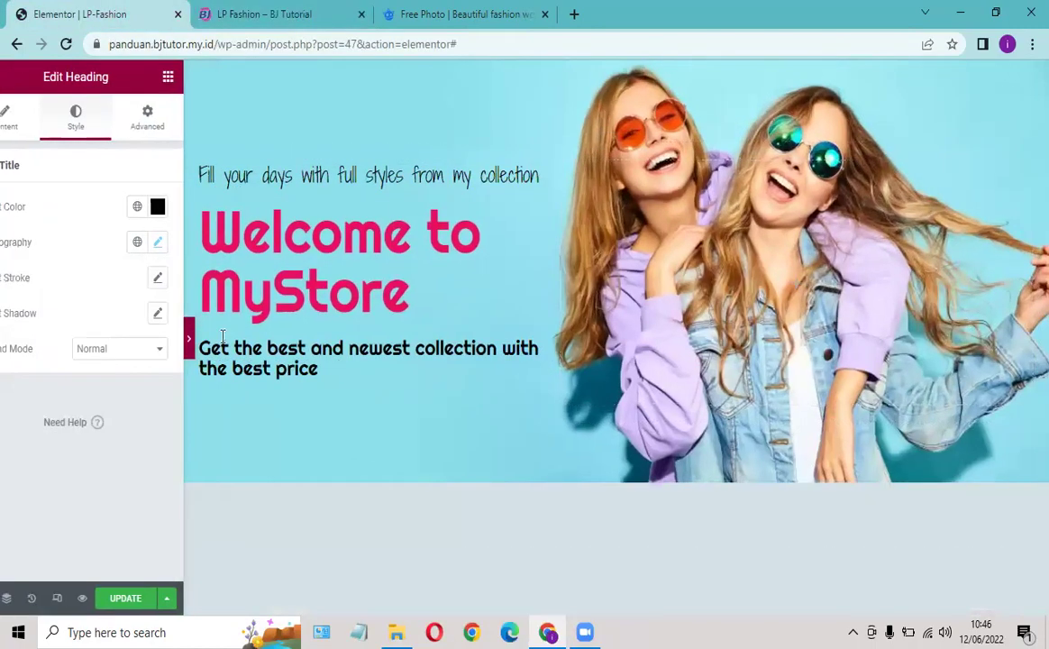
pyautogui.tripleClick(223, 347)
pyautogui.click(255, 438)
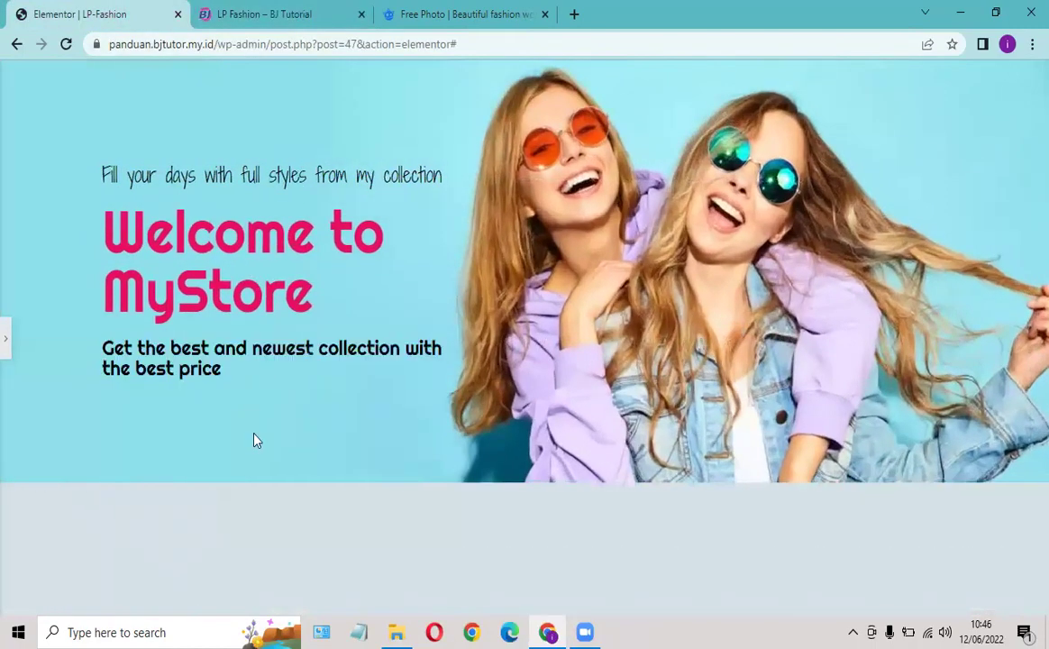
pyautogui.click(7, 341)
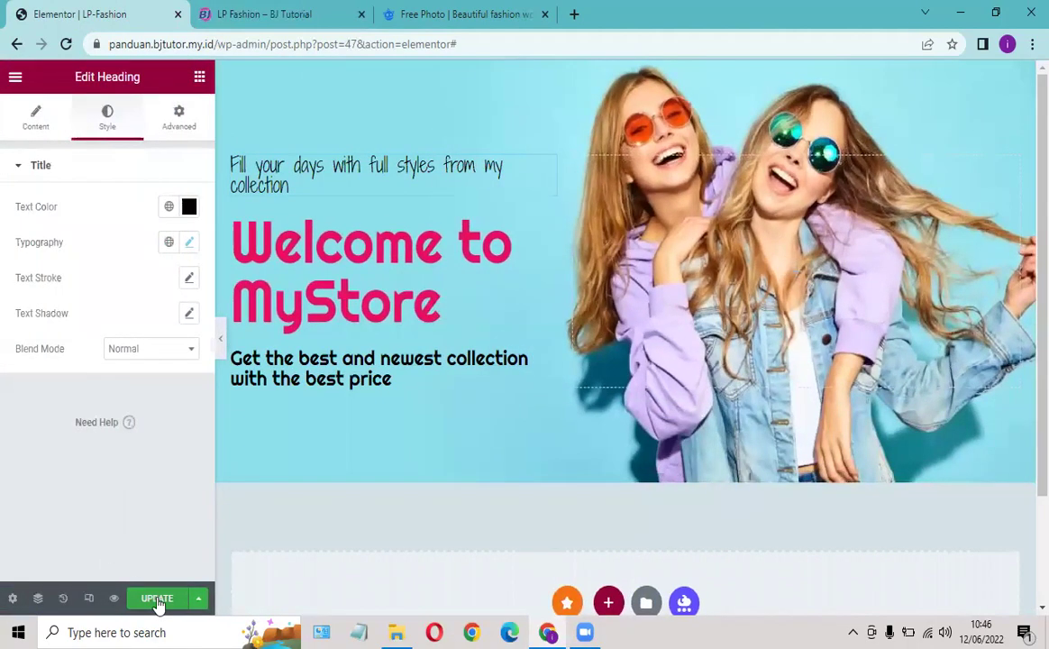
pyautogui.click(159, 602)
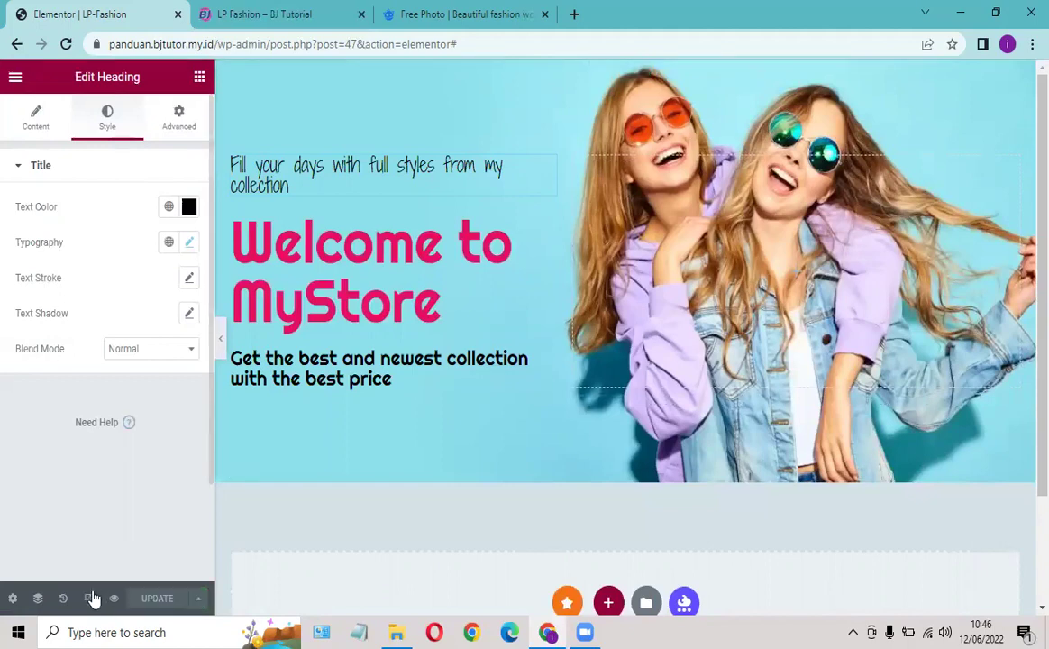
pyautogui.click(115, 603)
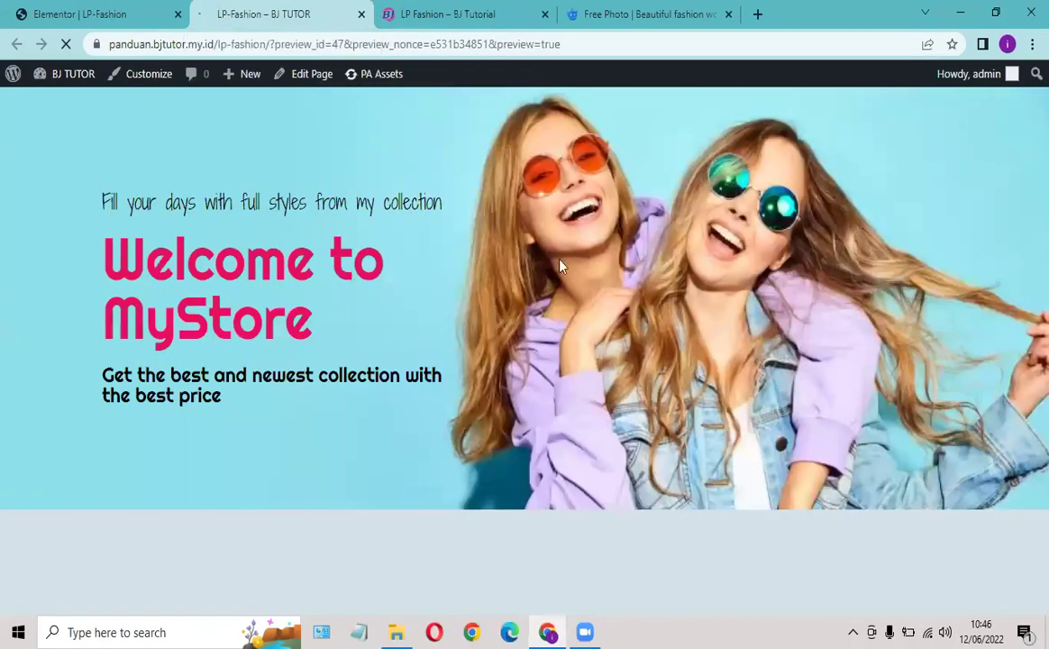
pyautogui.click(451, 15)
pyautogui.click(287, 410)
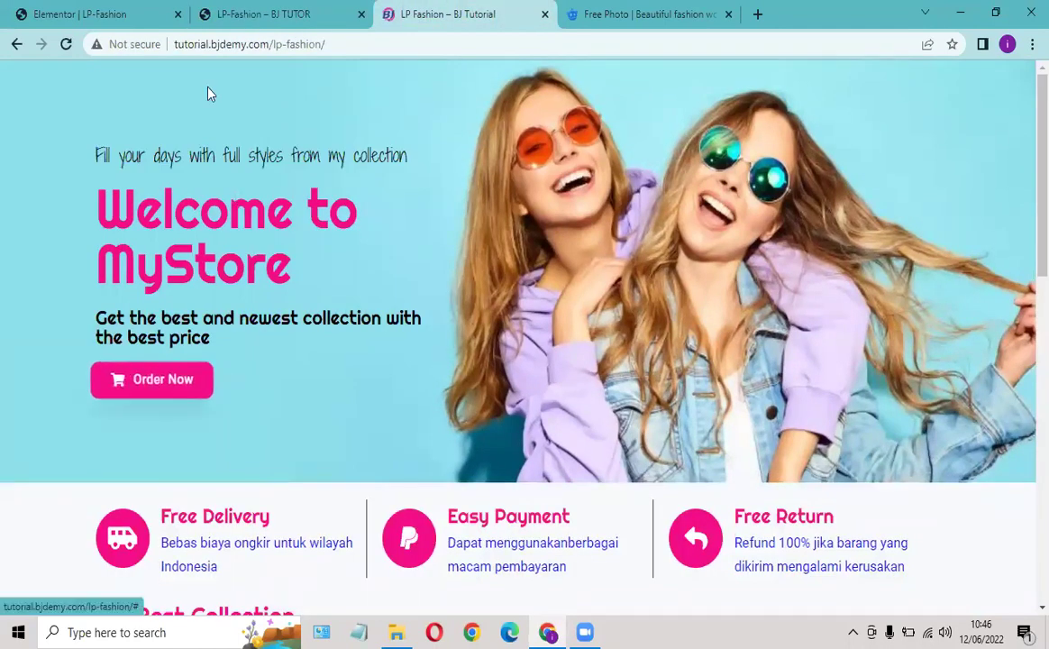
# Step: Add a Button widget below the tagline in the hero section's text column
pyautogui.click(105, 16)
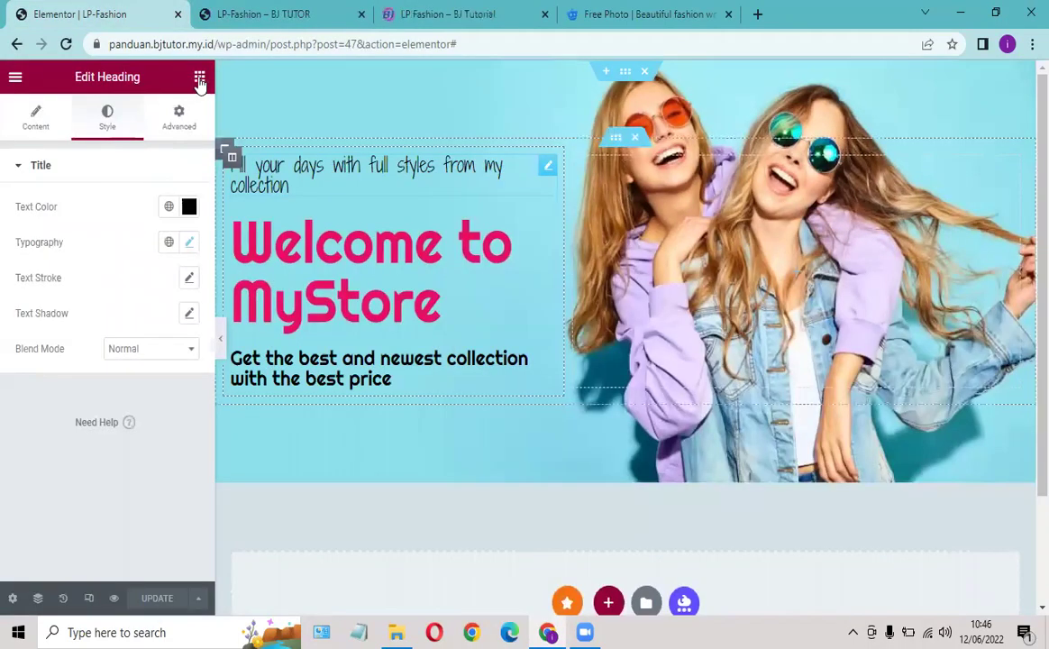
pyautogui.click(200, 79)
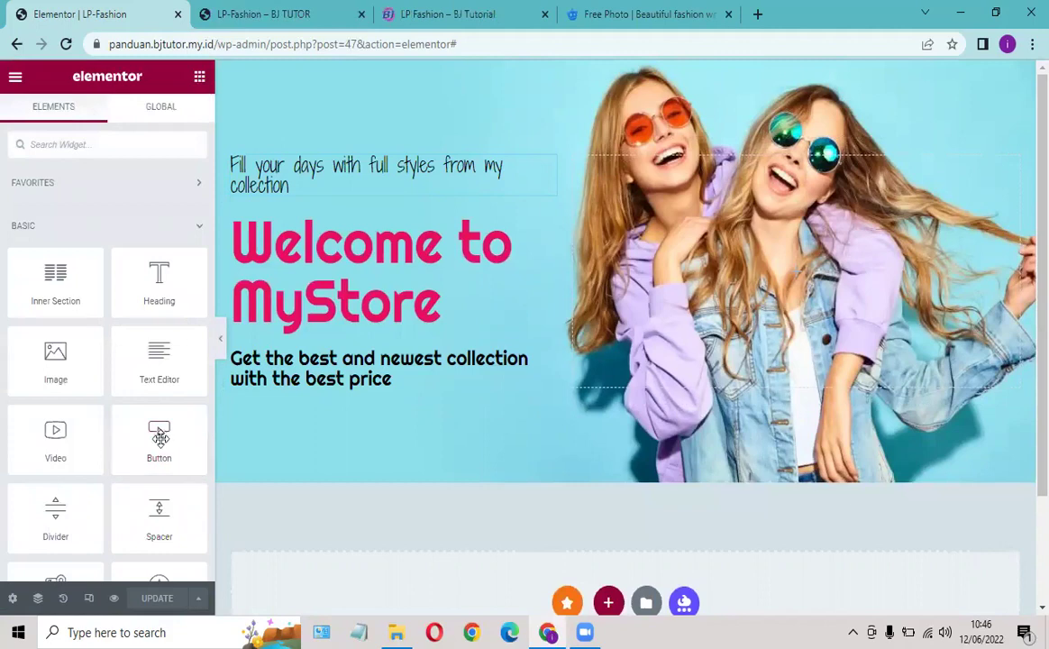
pyautogui.moveTo(255, 439); pyautogui.dragTo(291, 383)
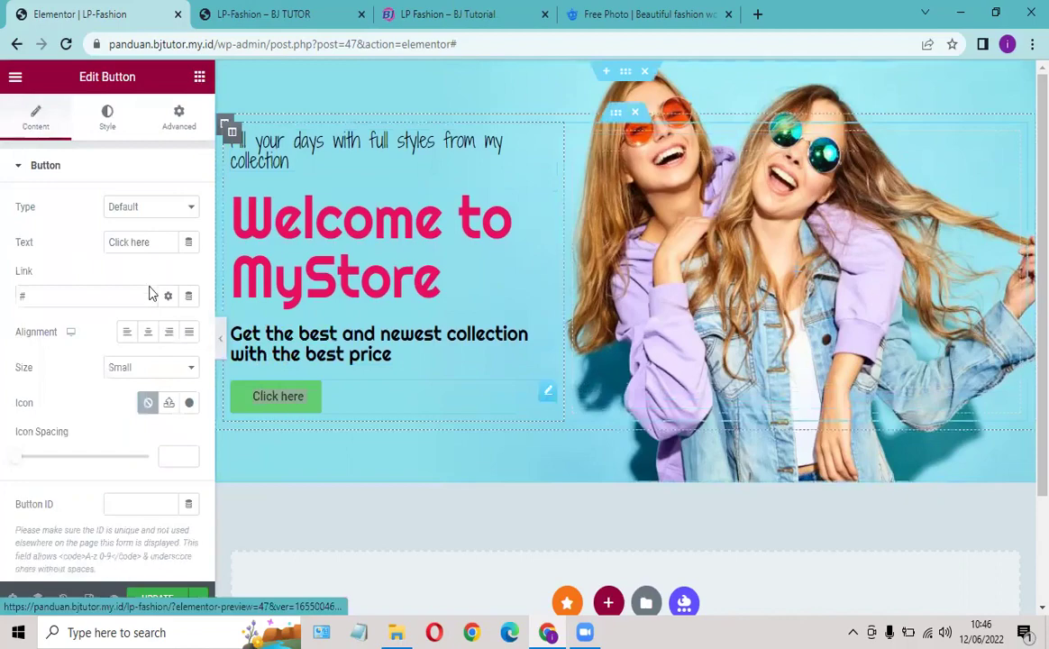
# Step: Set the hero button's text to "Order Now", matching the button on the sample page
pyautogui.click(435, 13)
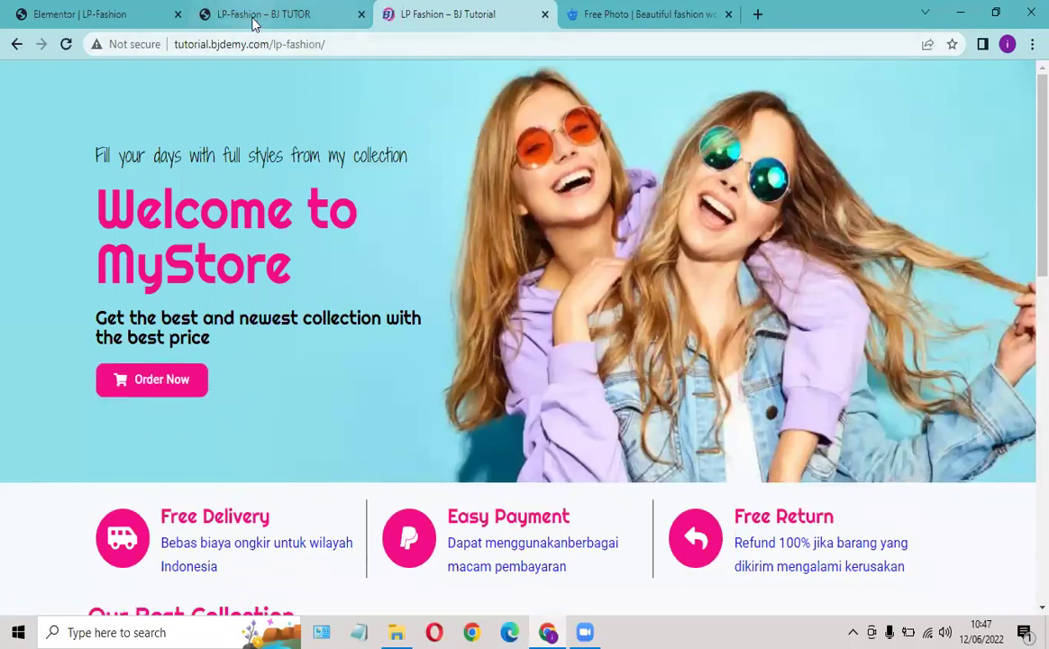
pyautogui.click(123, 23)
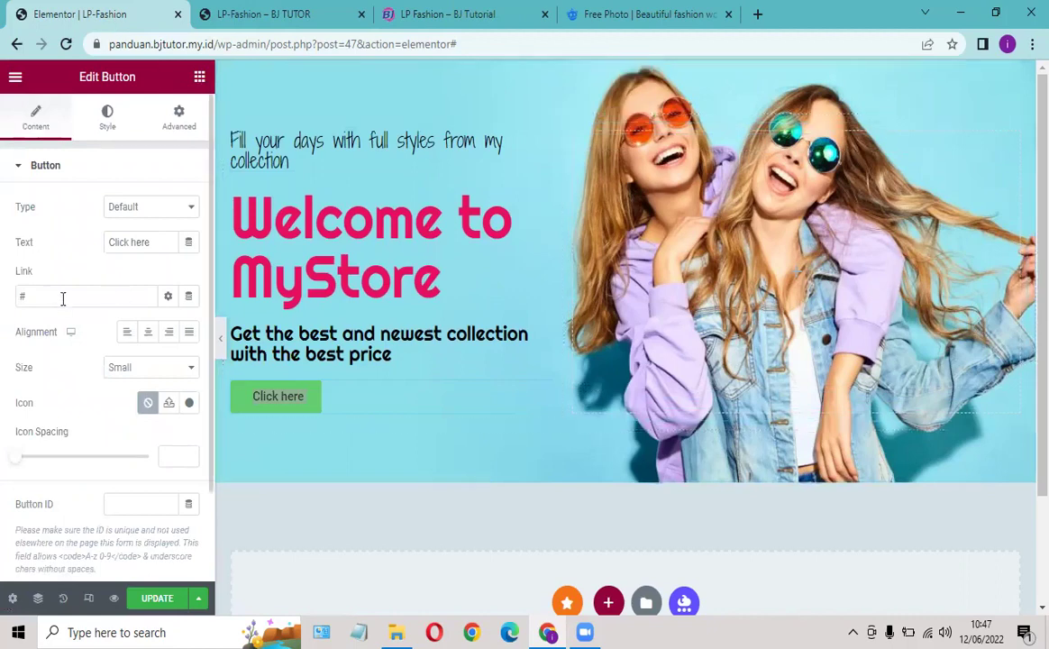
pyautogui.moveTo(157, 241); pyautogui.dragTo(108, 239)
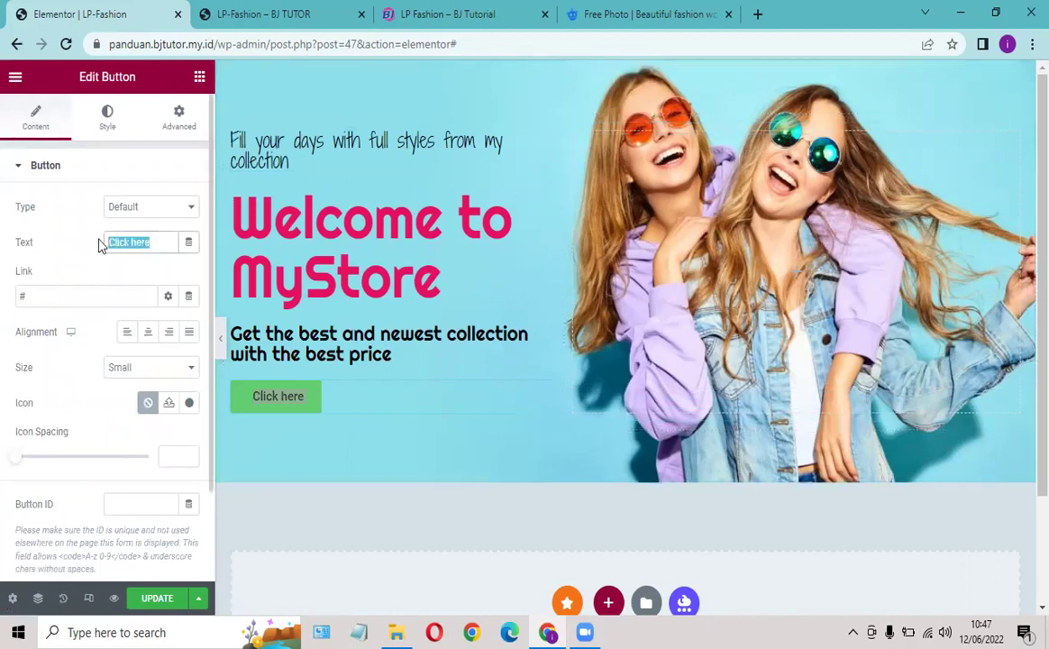
pyautogui.write('Or')
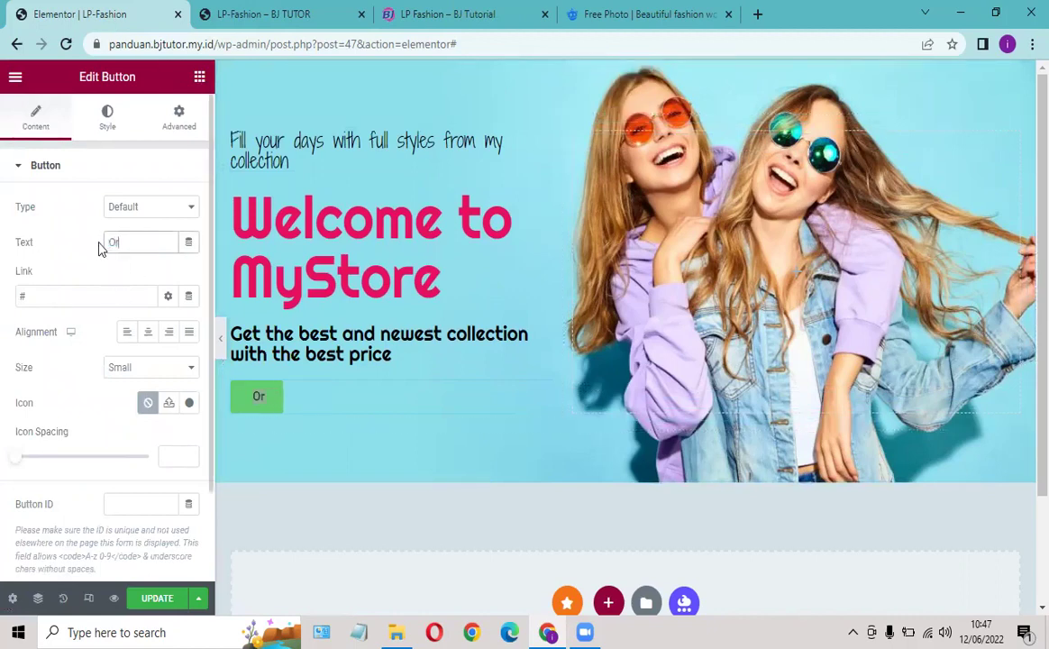
pyautogui.write('der Now')
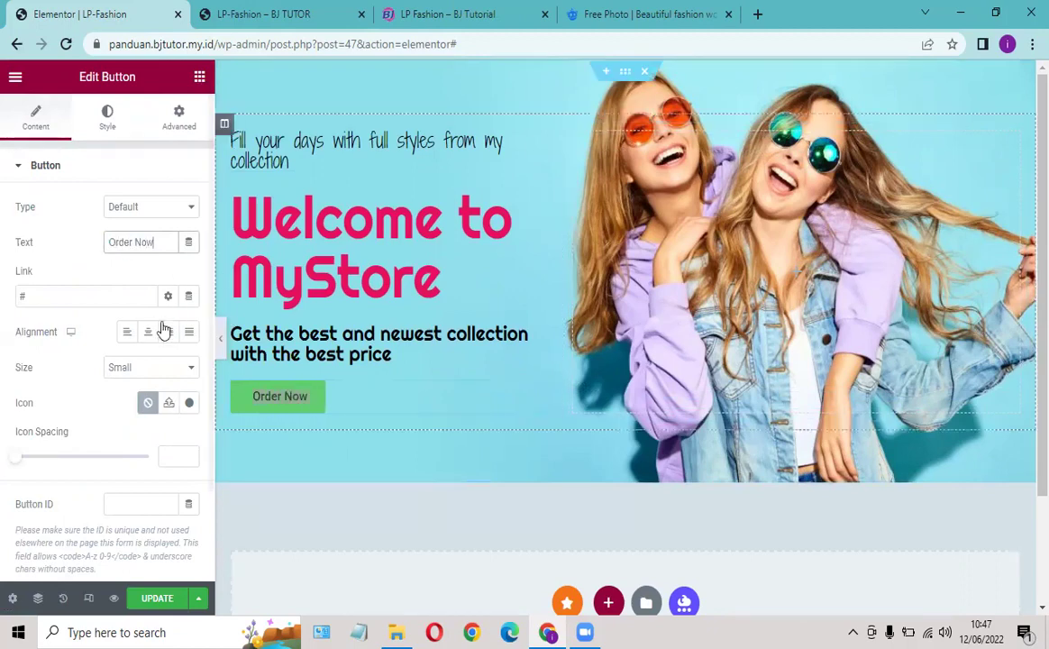
# Step: Align the Order Now button left and set its size to Medium
pyautogui.click(127, 341)
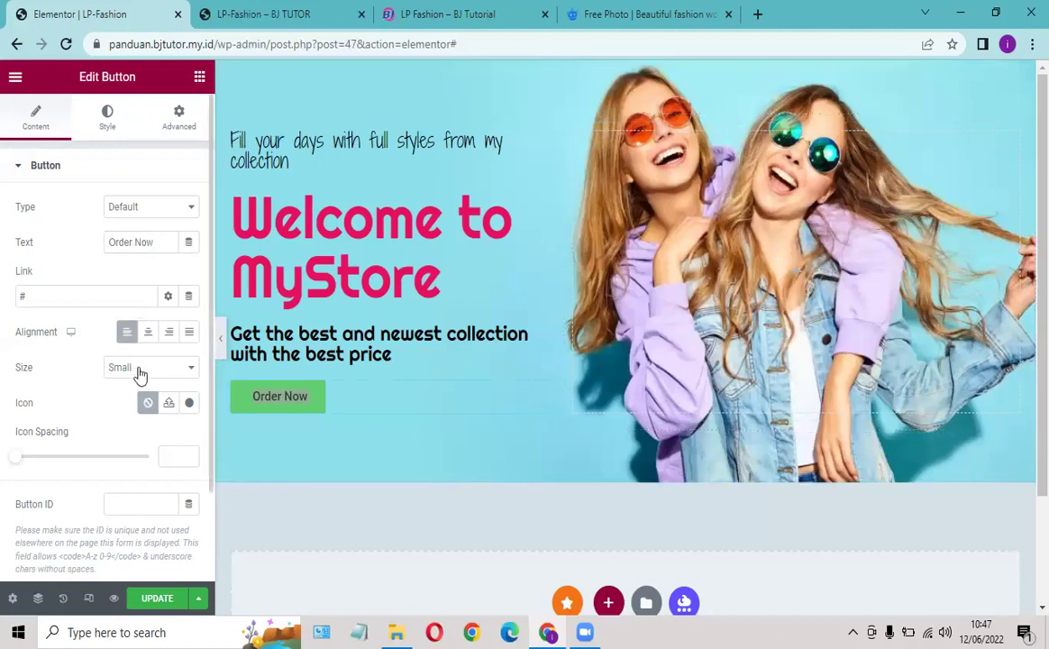
pyautogui.click(187, 369)
pyautogui.click(144, 412)
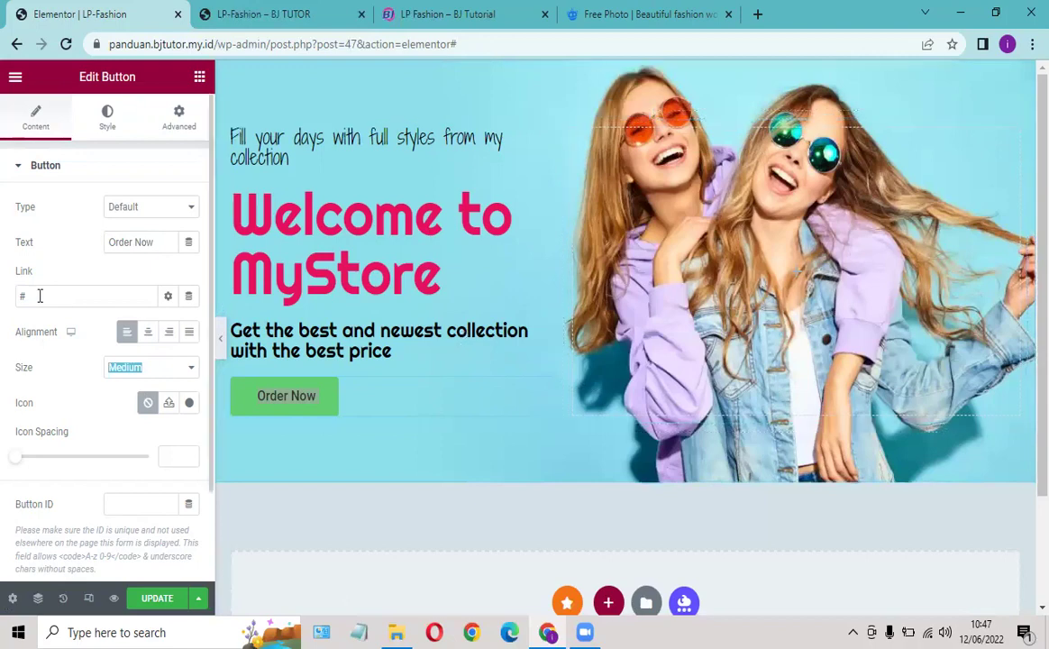
# Step: Add the shopping cart icon to the Order Now button, as on the sample page, and set its icon spacing to 7
pyautogui.click(37, 293)
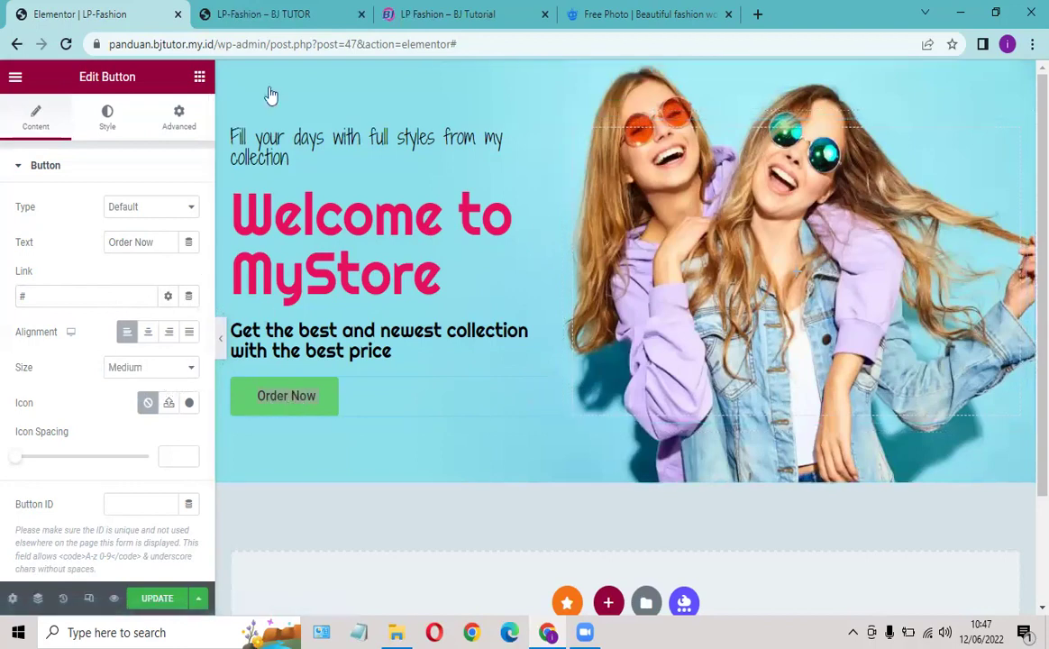
pyautogui.click(430, 14)
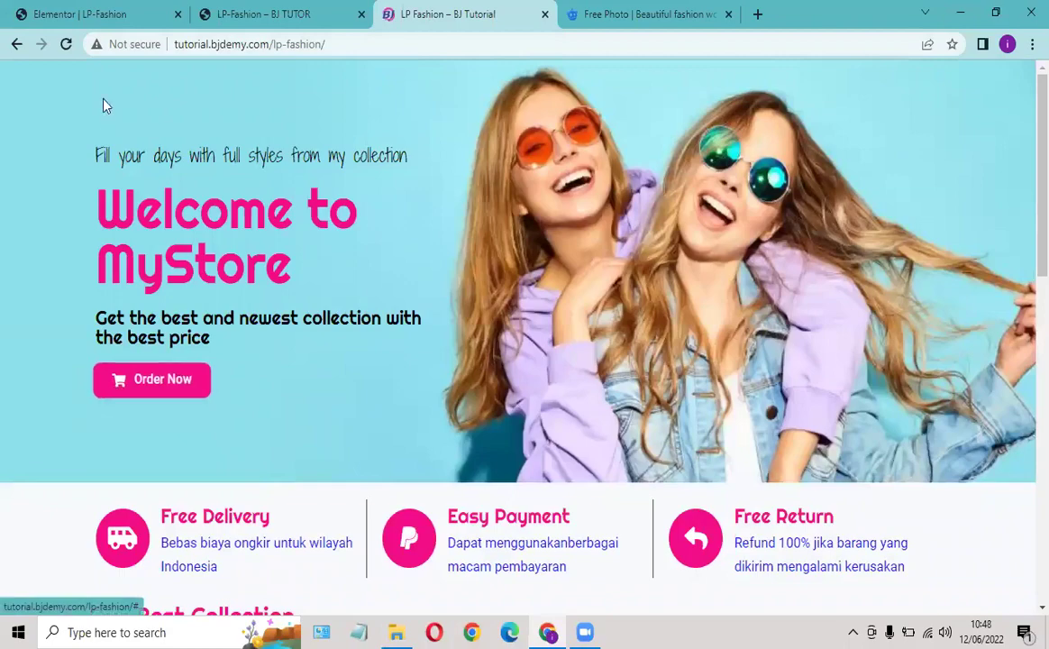
pyautogui.click(100, 15)
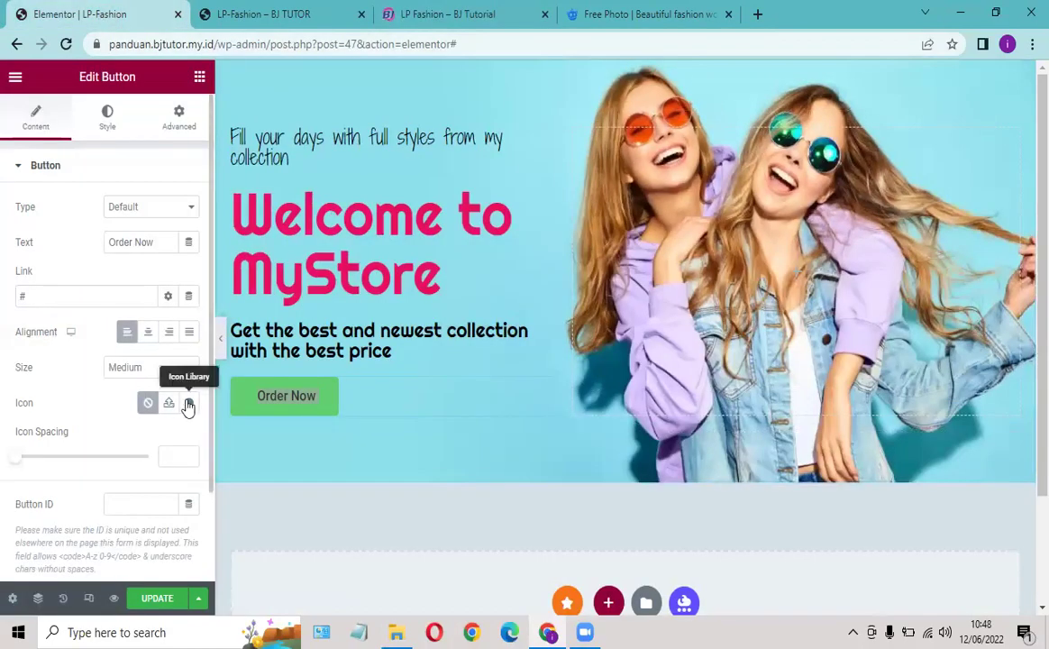
pyautogui.click(189, 405)
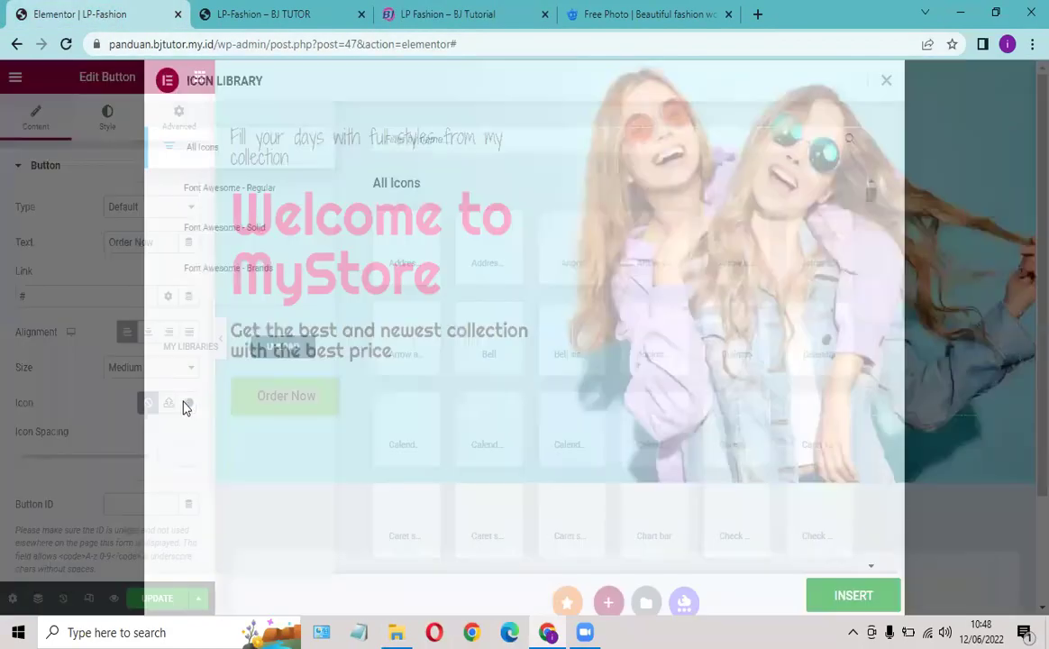
pyautogui.click(419, 138)
pyautogui.write('cart')
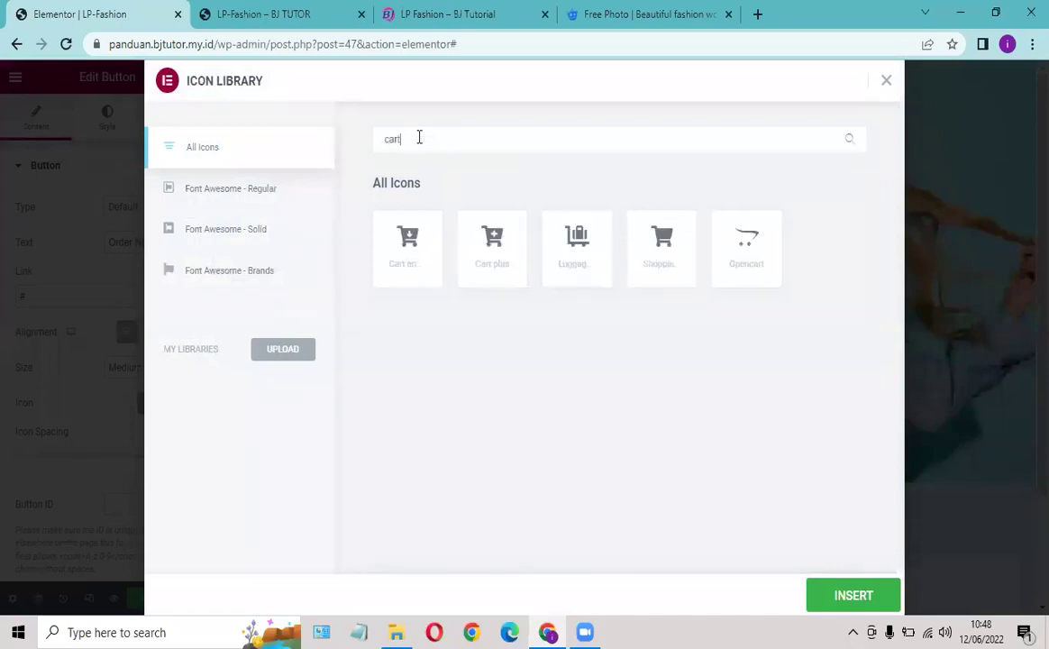
pyautogui.click(658, 258)
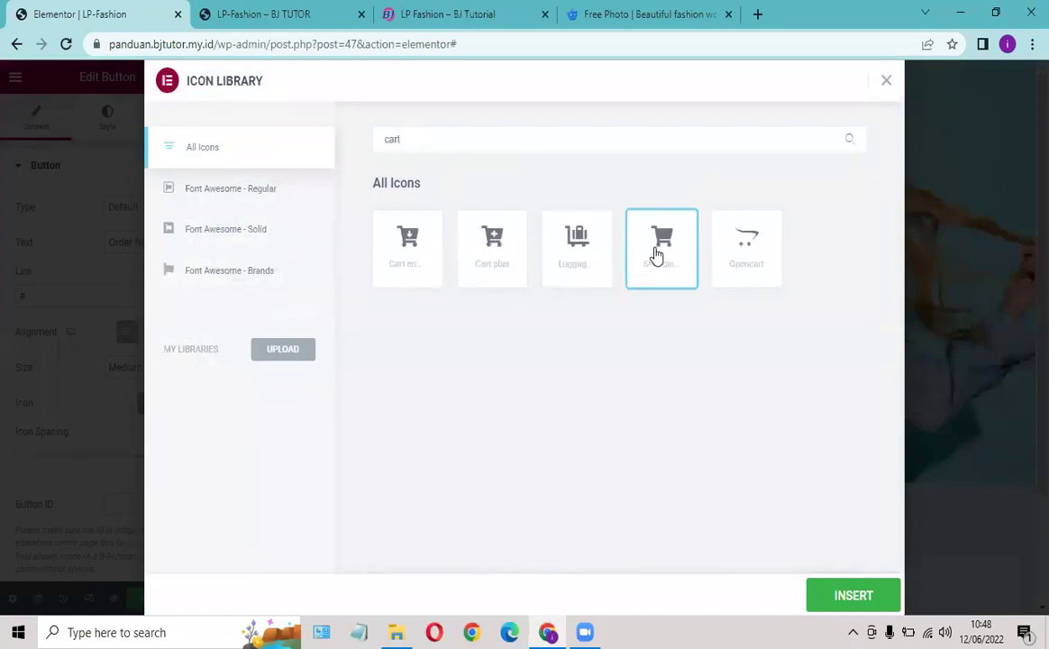
pyautogui.click(842, 597)
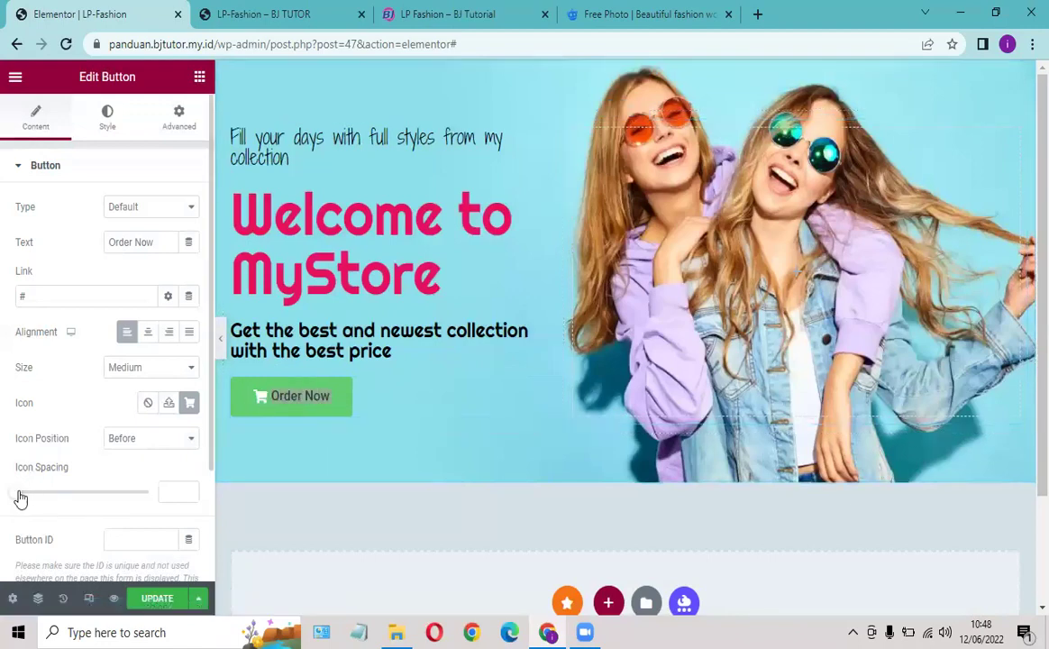
pyautogui.moveTo(21, 500); pyautogui.dragTo(38, 498)
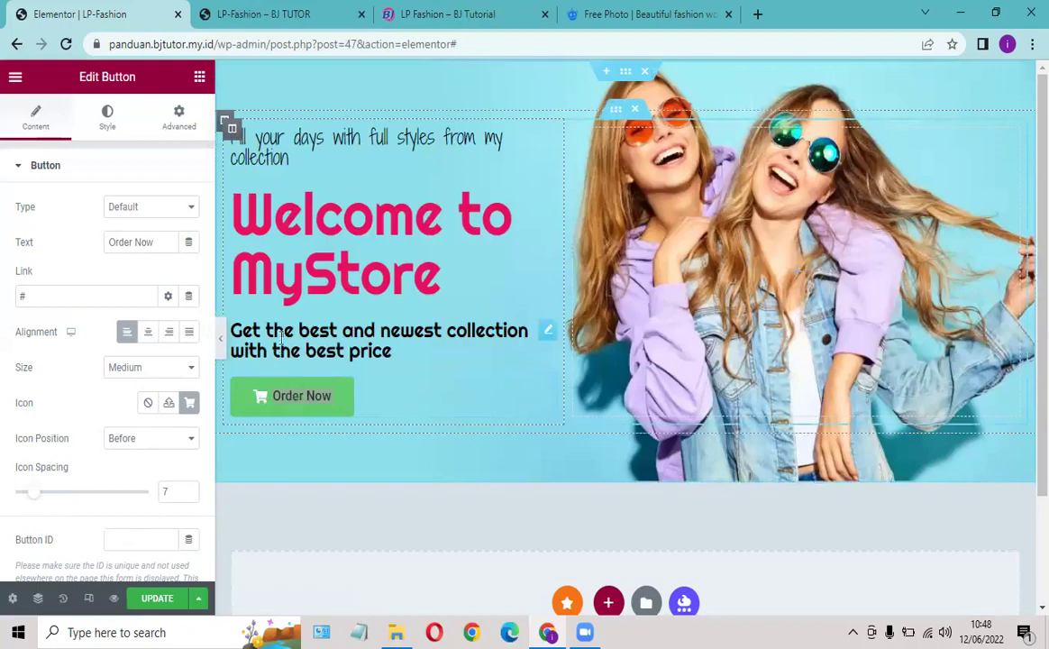
# Step: Set the Order Now button's normal background color to the global color WarnaUtama
pyautogui.click(108, 124)
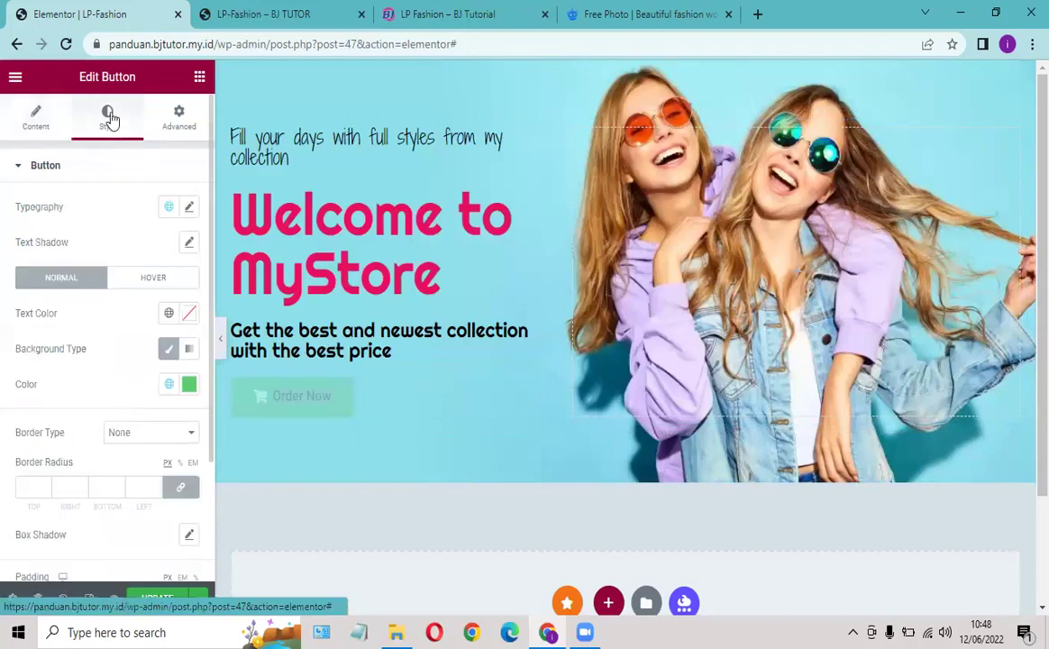
pyautogui.click(170, 387)
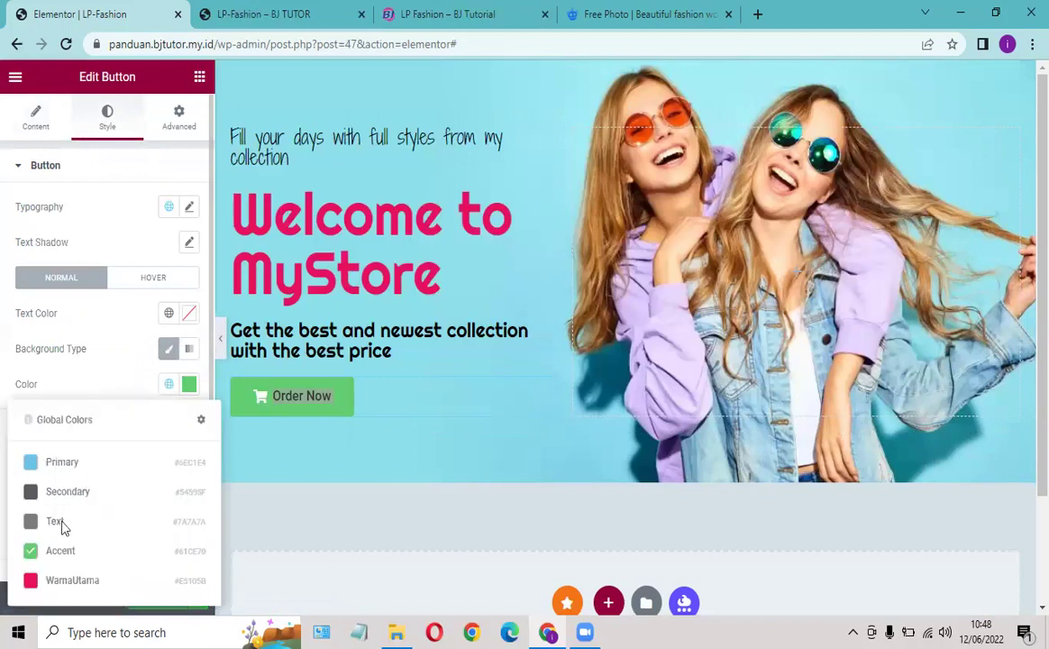
pyautogui.click(36, 581)
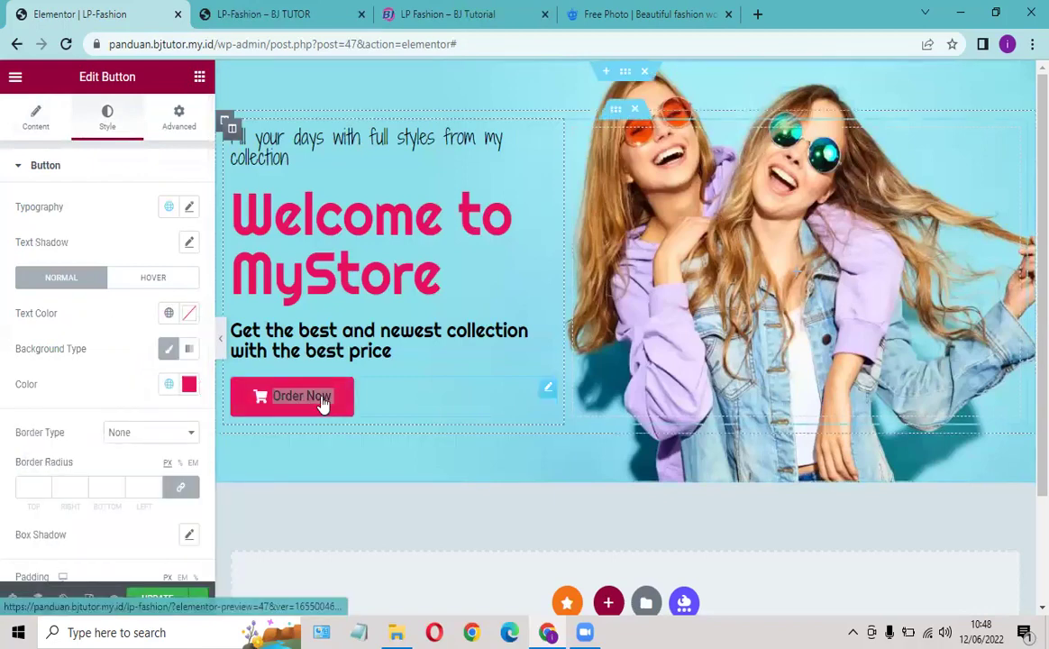
pyautogui.moveTo(343, 400); pyautogui.dragTo(256, 394)
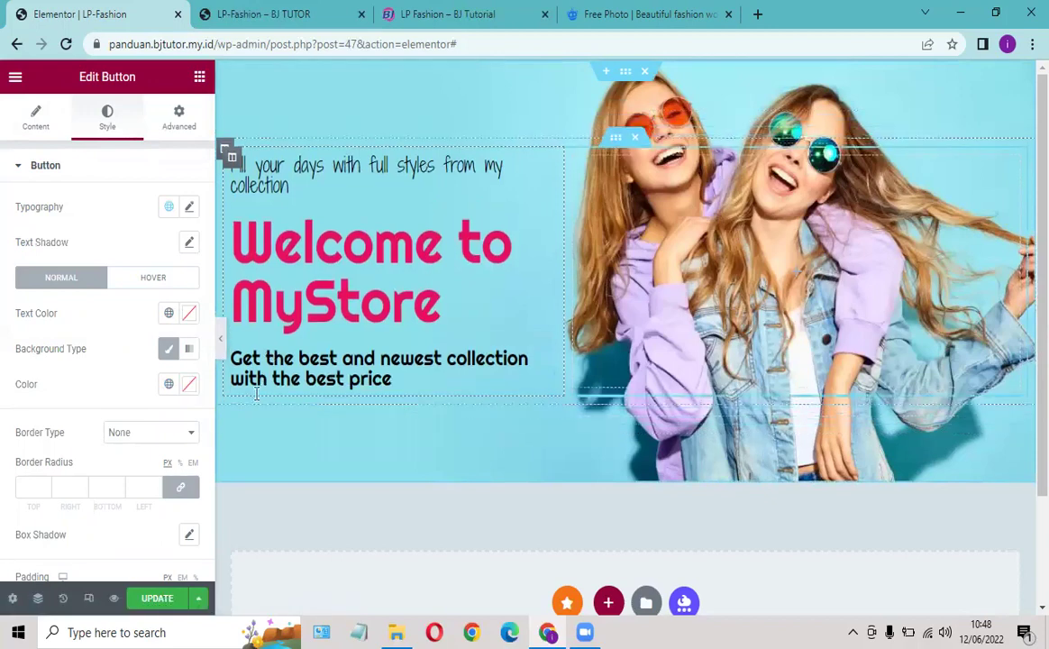
pyautogui.click(501, 331)
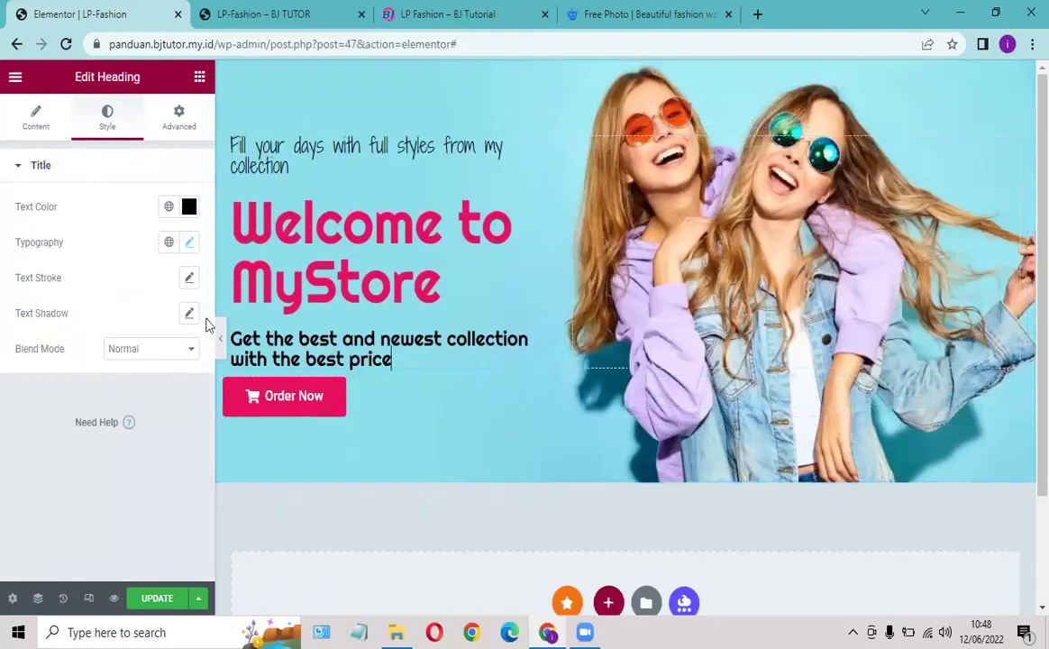
pyautogui.click(448, 13)
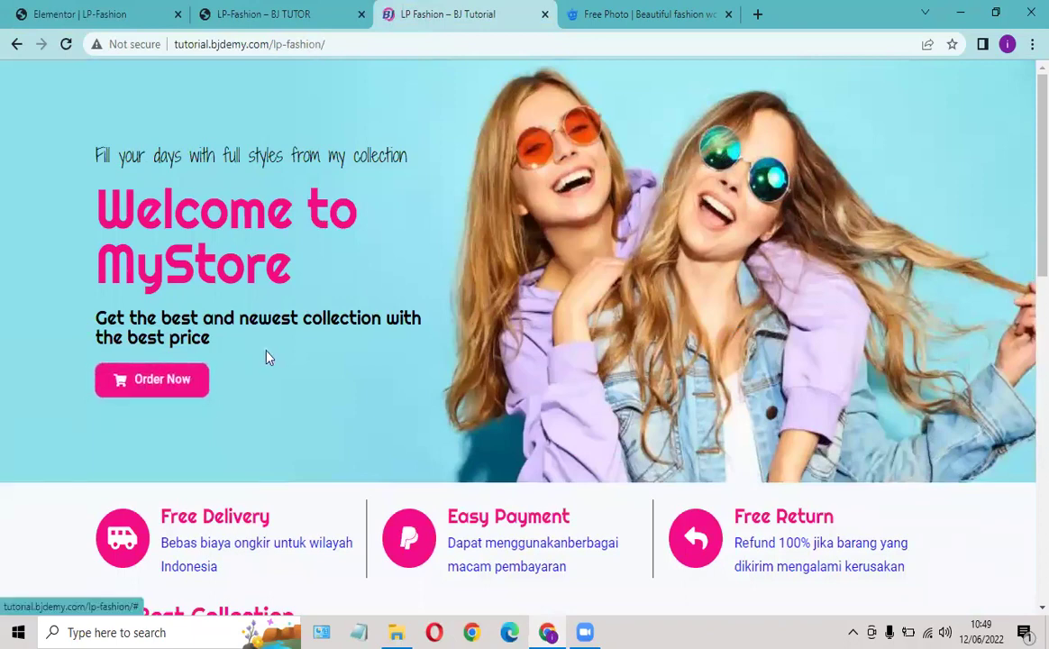
pyautogui.click(142, 25)
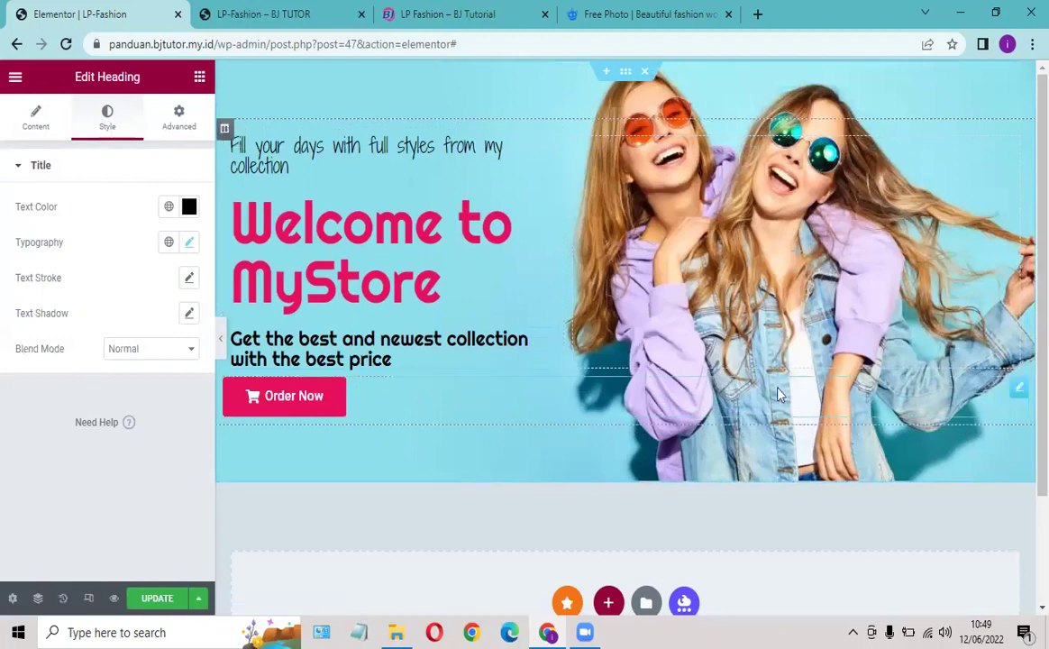
pyautogui.click(307, 397)
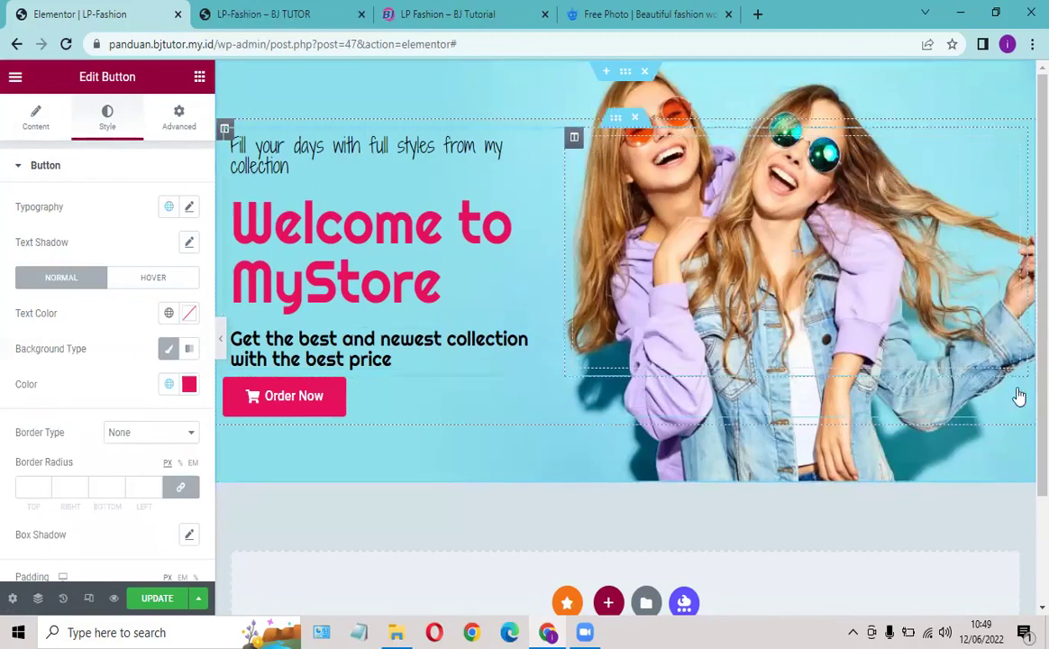
pyautogui.moveTo(1021, 389); pyautogui.dragTo(337, 366)
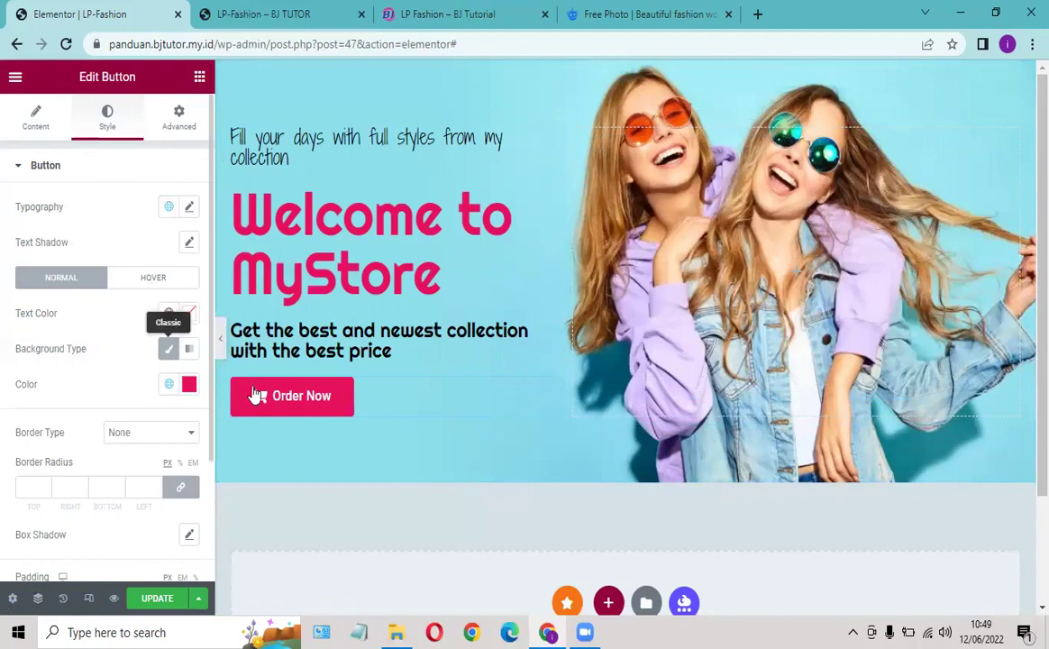
# Step: Round the Order Now button's corners like the sample's with a border radius of 10 px on all sides
pyautogui.click(419, 16)
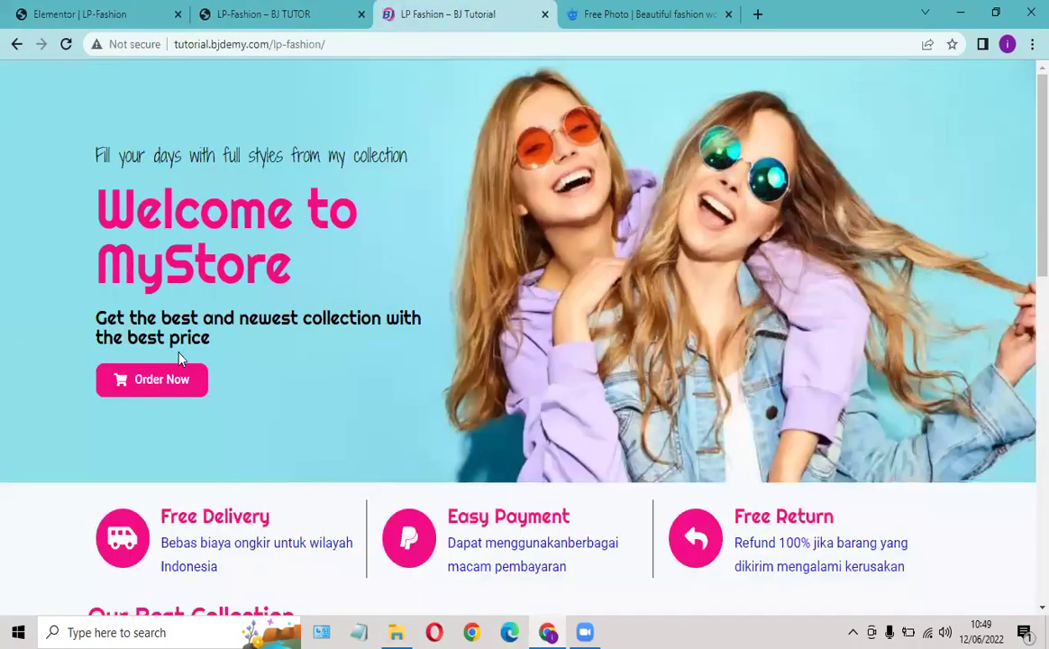
pyautogui.click(113, 15)
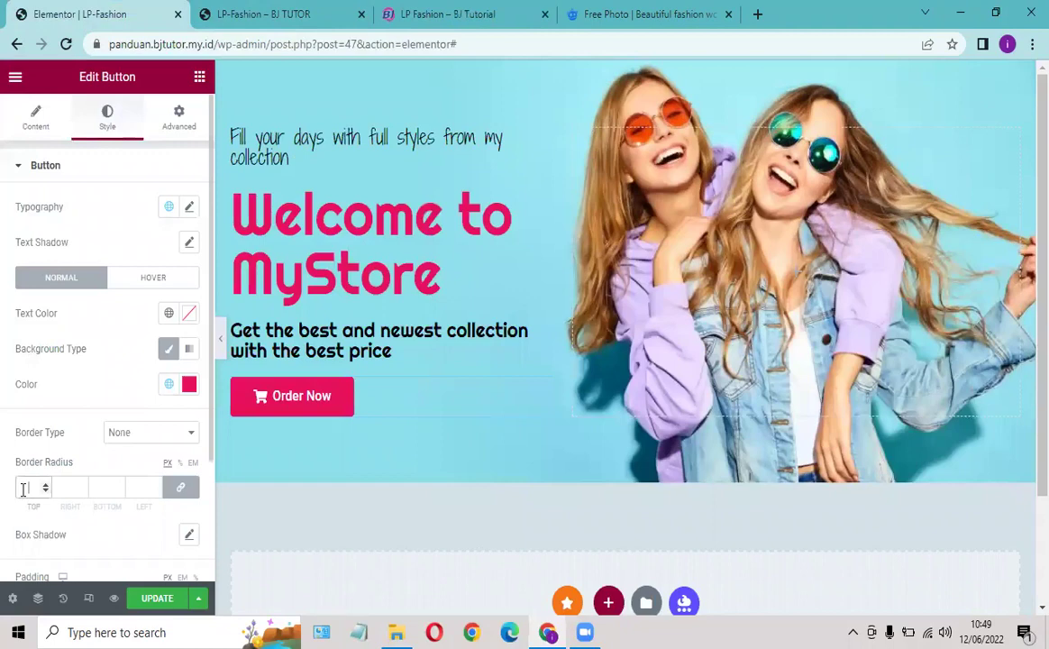
pyautogui.write('10')
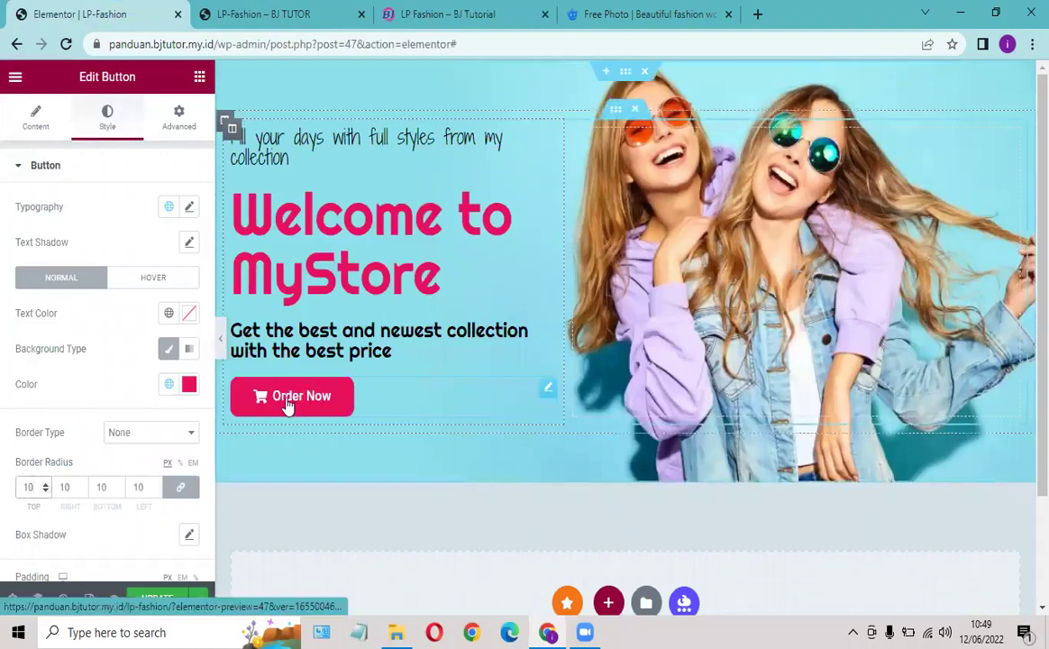
# Step: Check the sample button's hover effect and give the Order Now button the Grow hover animation
pyautogui.click(427, 13)
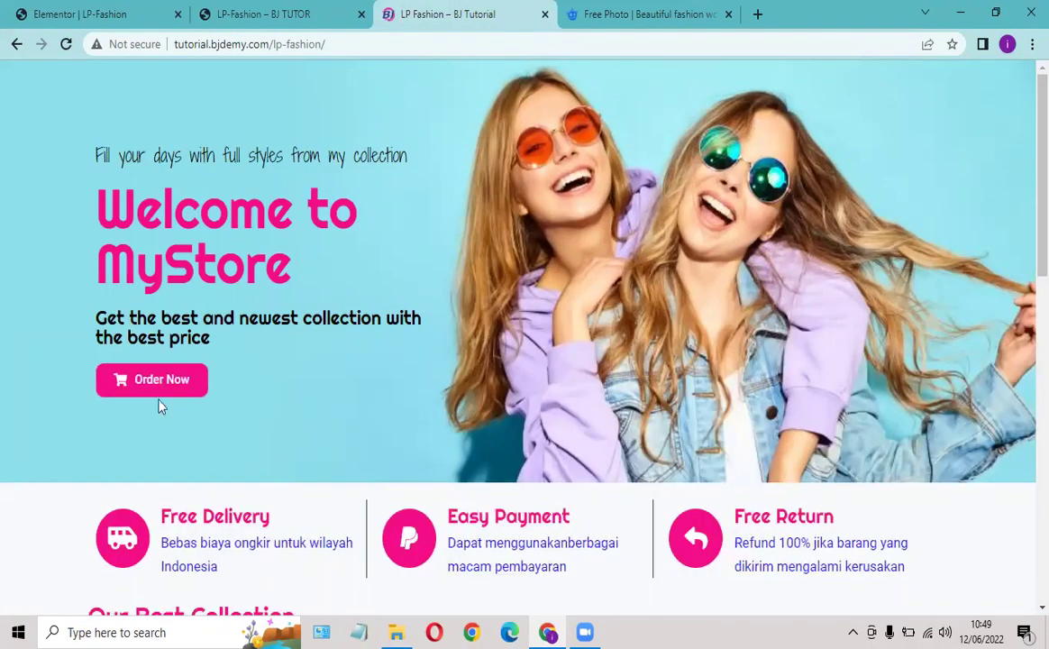
pyautogui.click(96, 16)
pyautogui.click(150, 281)
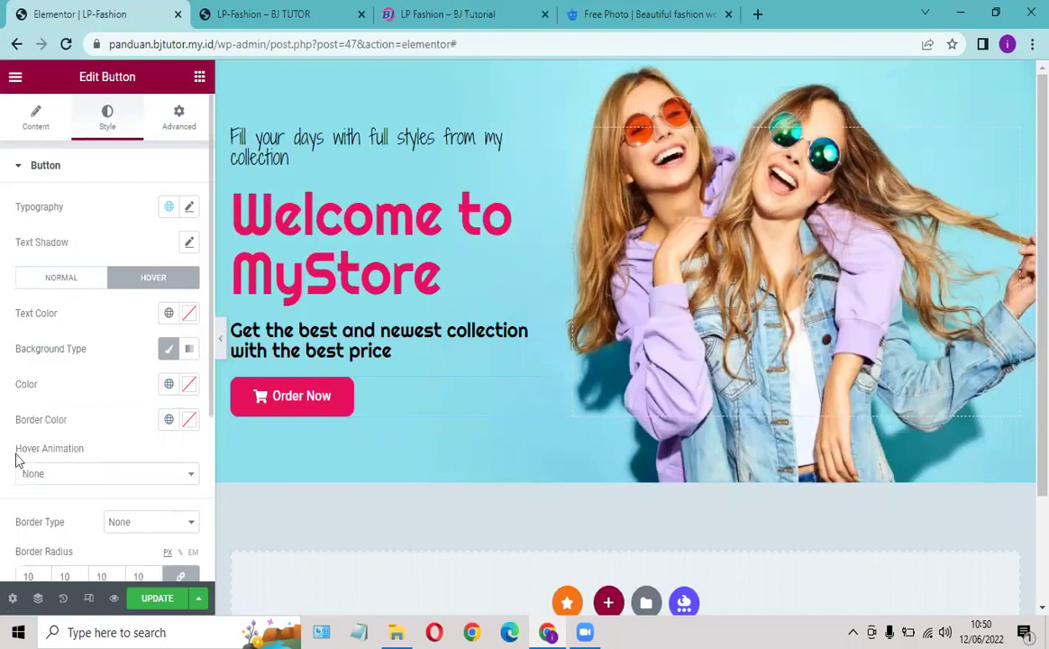
pyautogui.click(71, 474)
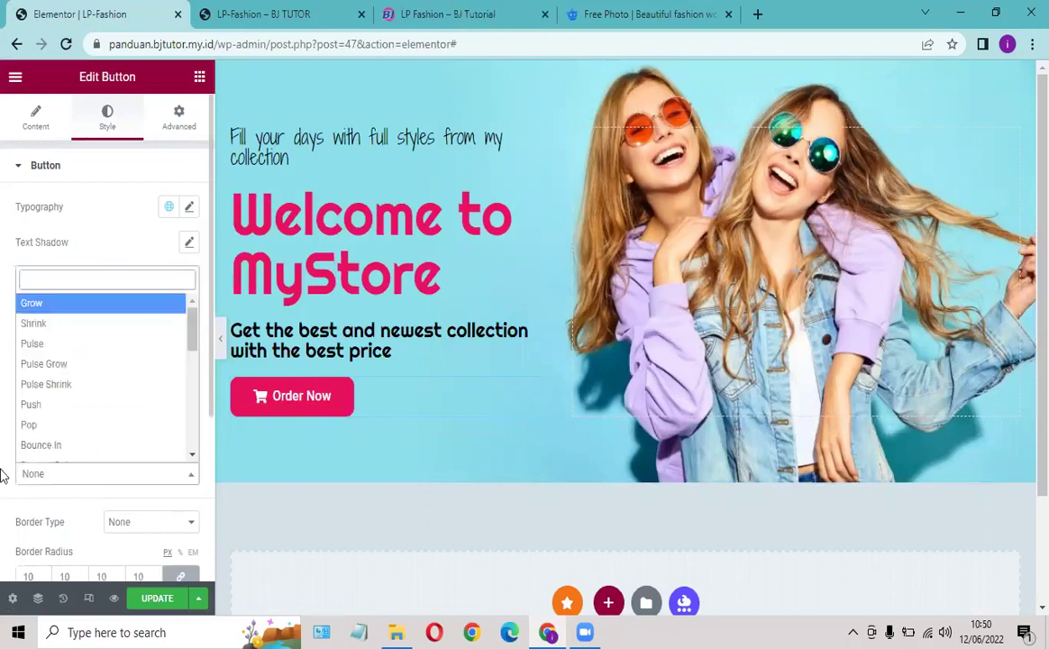
pyautogui.click(54, 305)
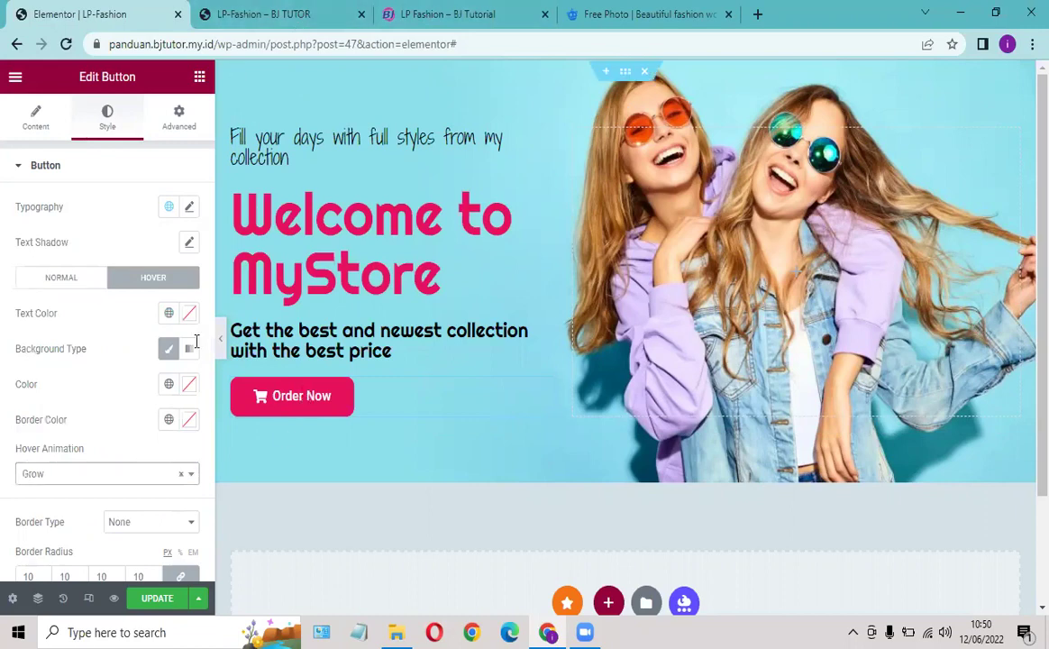
# Step: Try the Shrink and Bounce In hover animations on the Order Now button and restore Grow
pyautogui.click(71, 481)
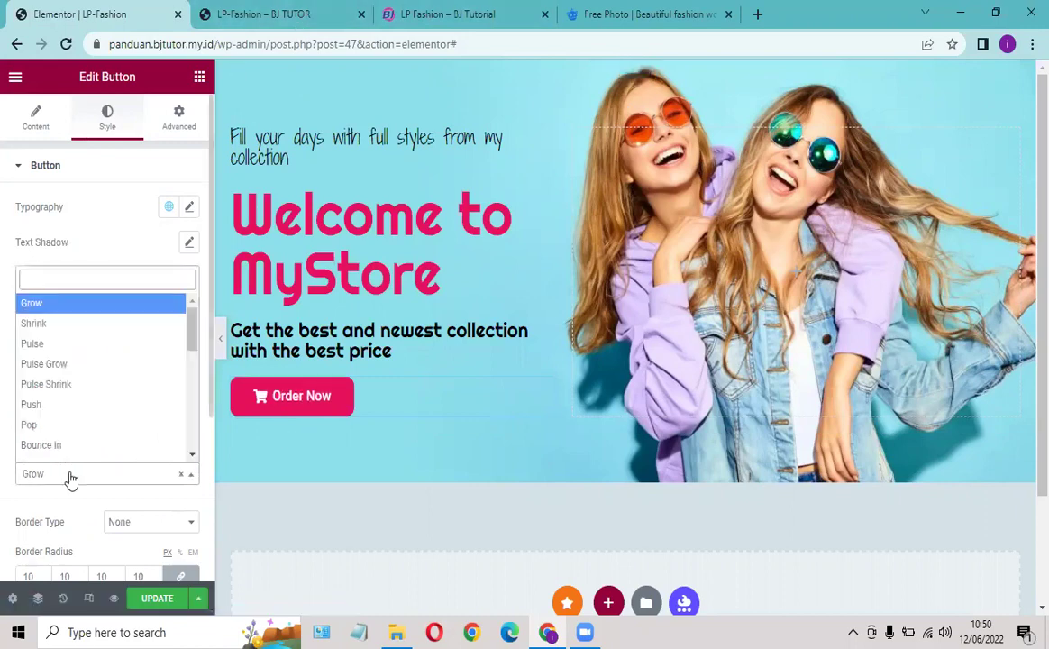
pyautogui.click(33, 330)
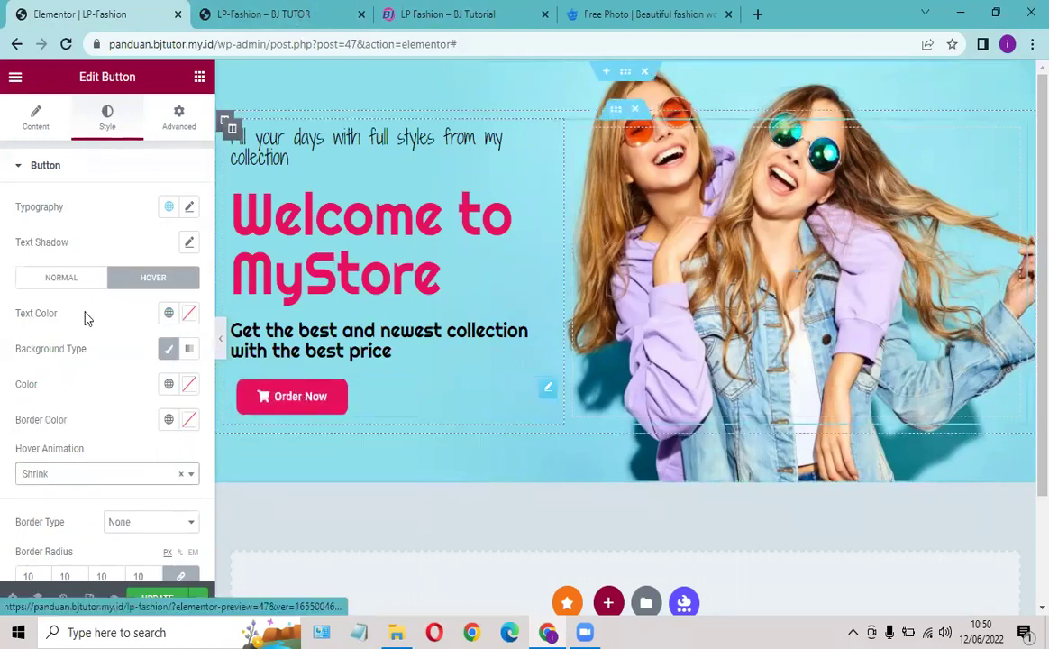
pyautogui.click(61, 477)
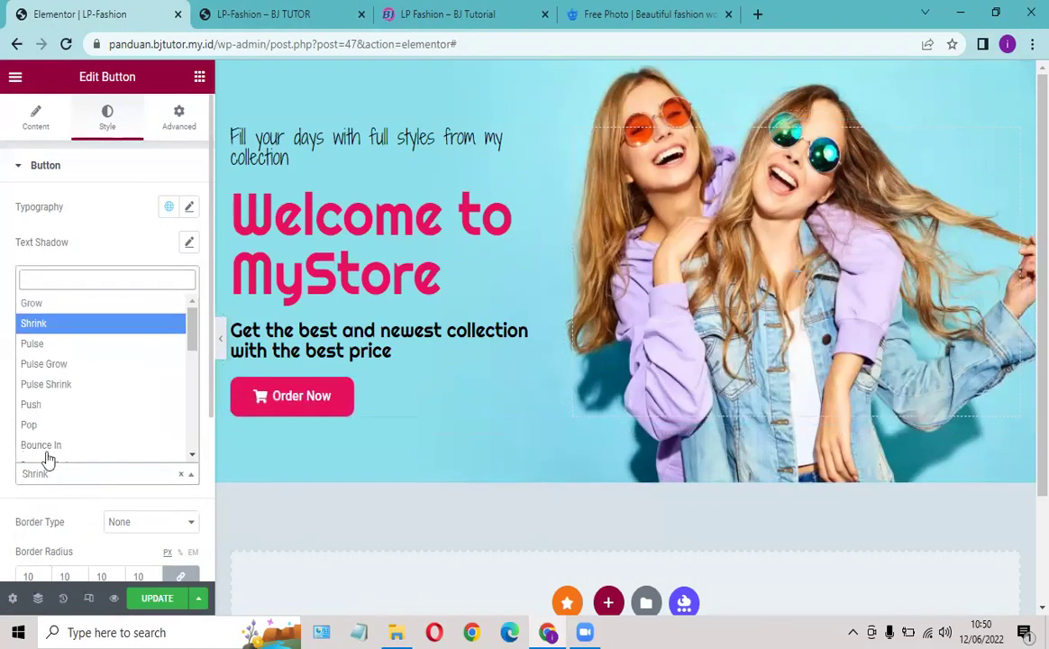
pyautogui.click(41, 444)
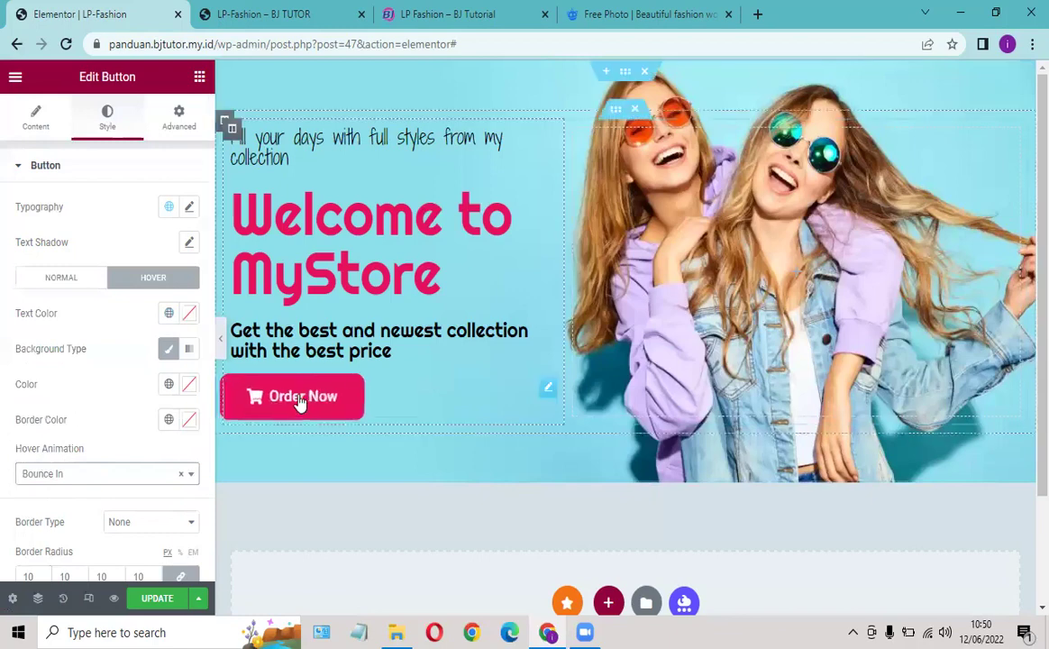
pyautogui.click(36, 480)
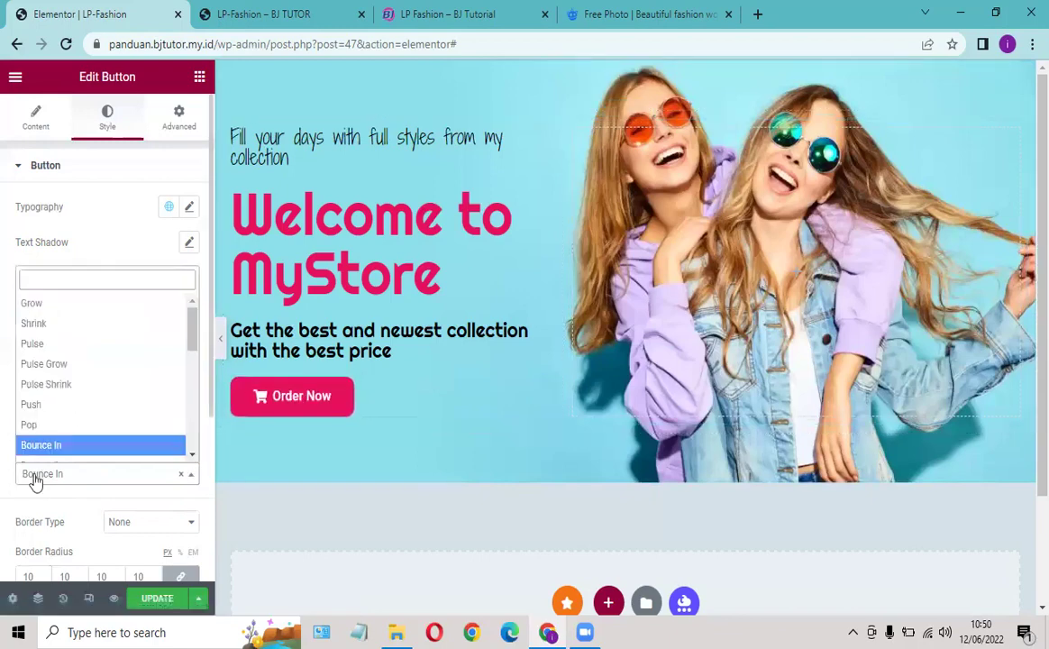
pyautogui.click(37, 303)
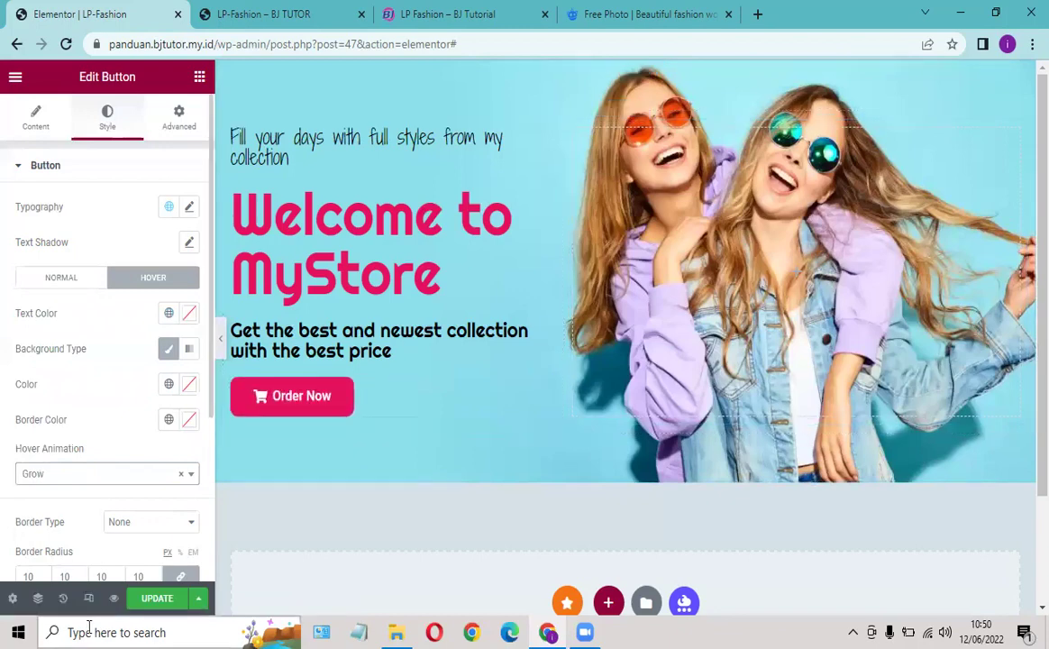
# Step: Update the page and compare the hero section in its preview with the sample page
pyautogui.click(157, 602)
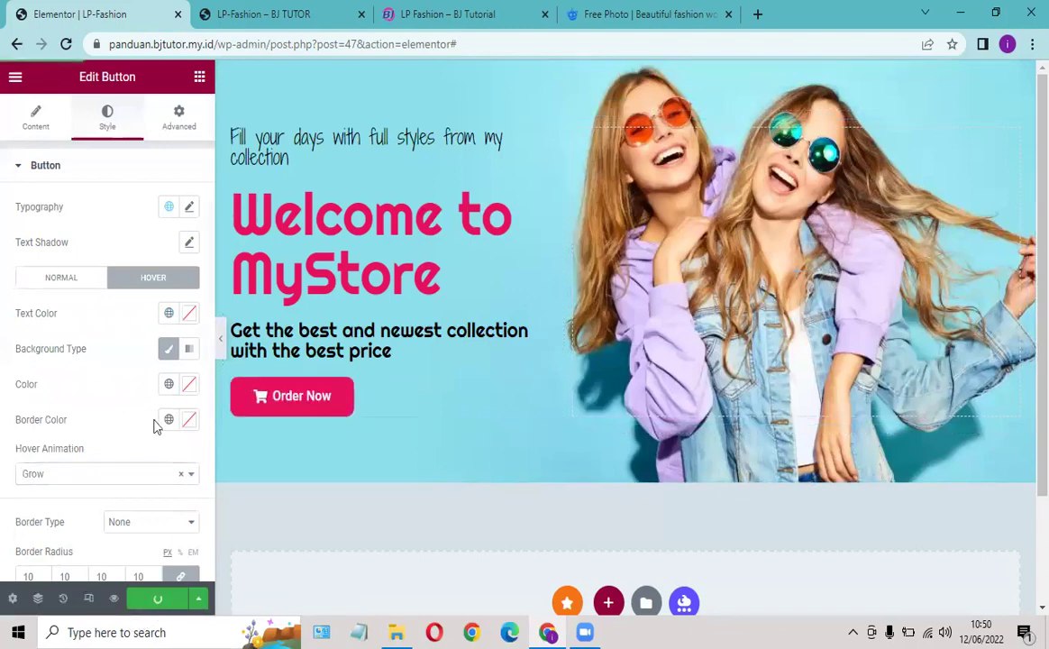
pyautogui.click(302, 18)
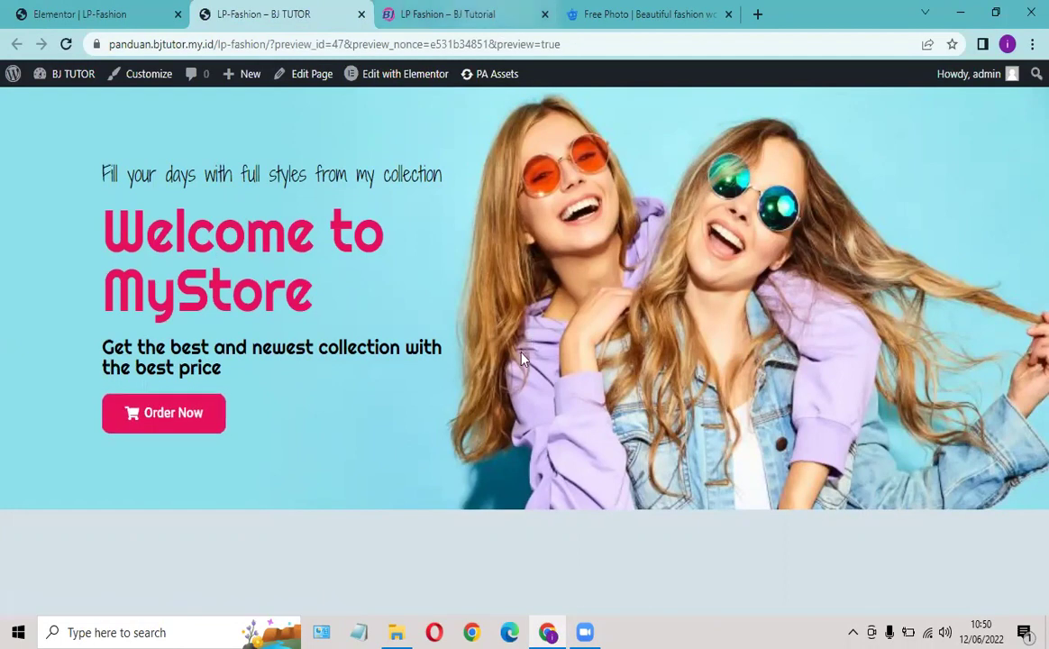
pyautogui.hotkey('ctrl', 'Tab')
# Step: Check the sample's feature row and add a new one-column section below the hero section in the Elementor editor
pyautogui.scroll(-2, 874, 354)
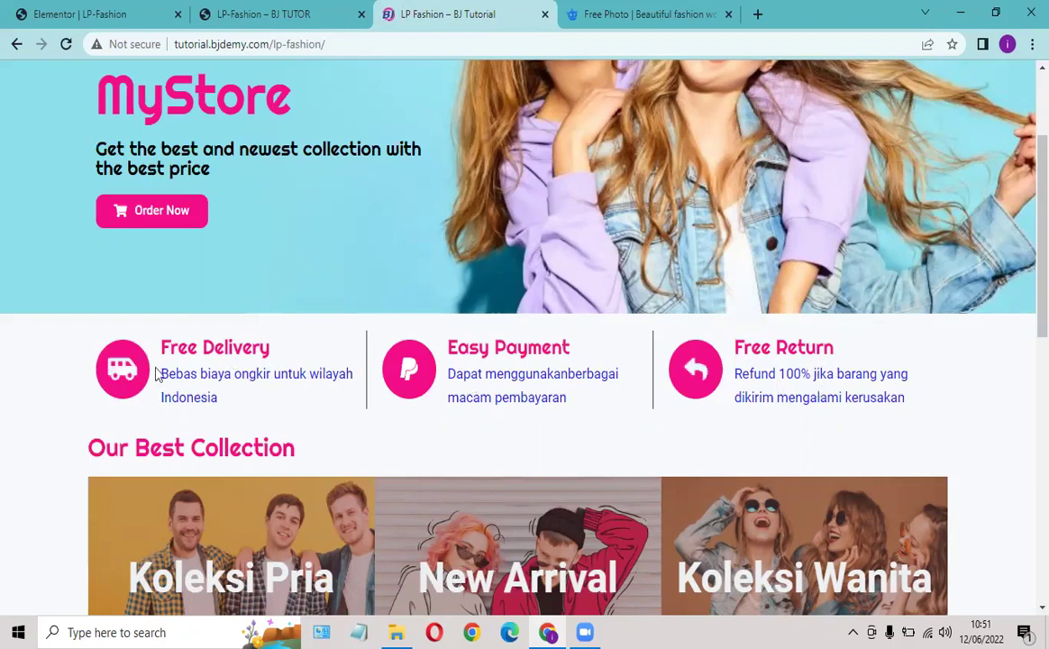
pyautogui.click(67, 16)
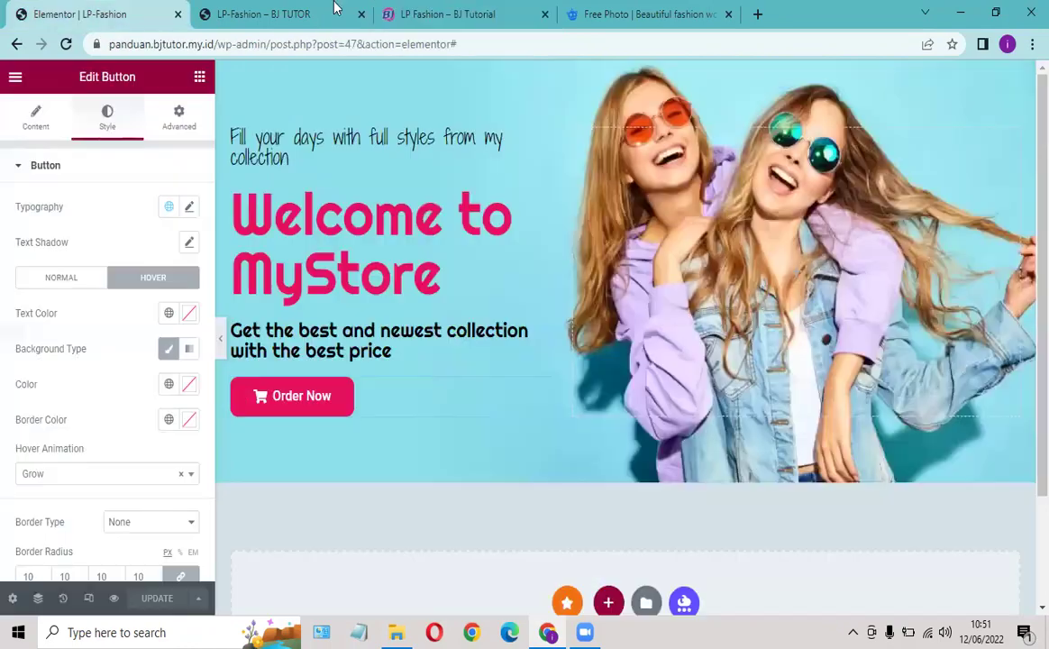
pyautogui.click(200, 80)
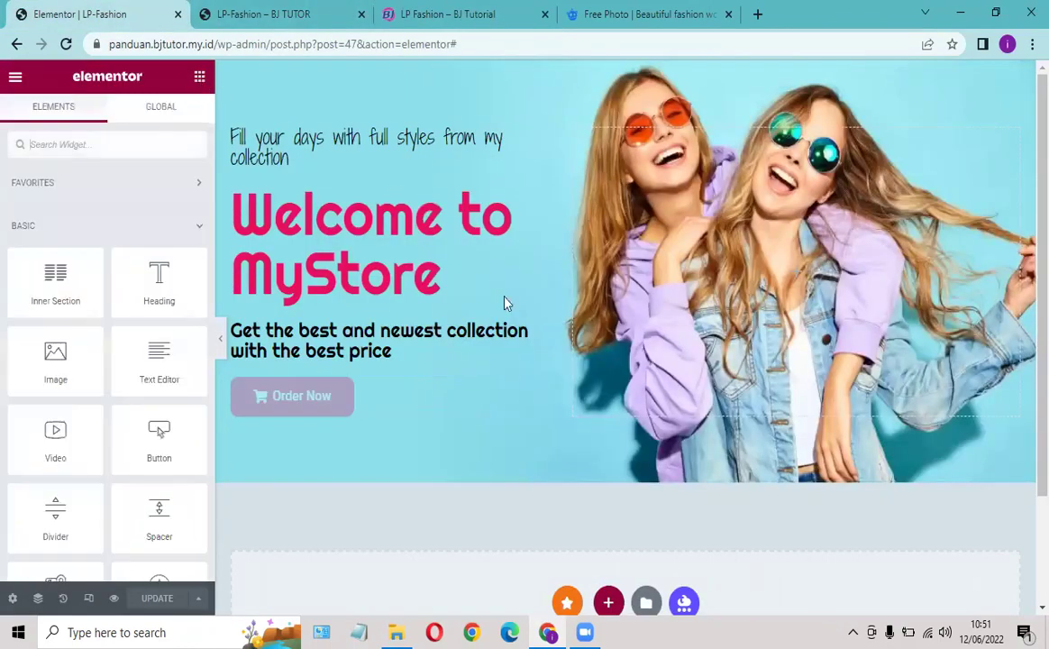
pyautogui.scroll(-2, 504, 300)
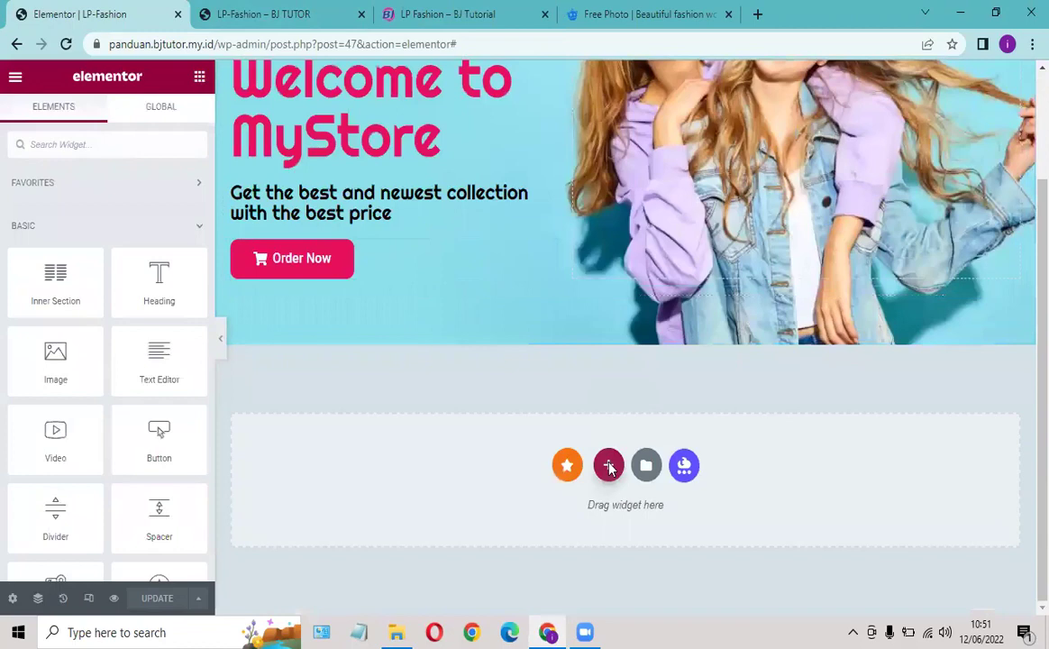
pyautogui.click(609, 467)
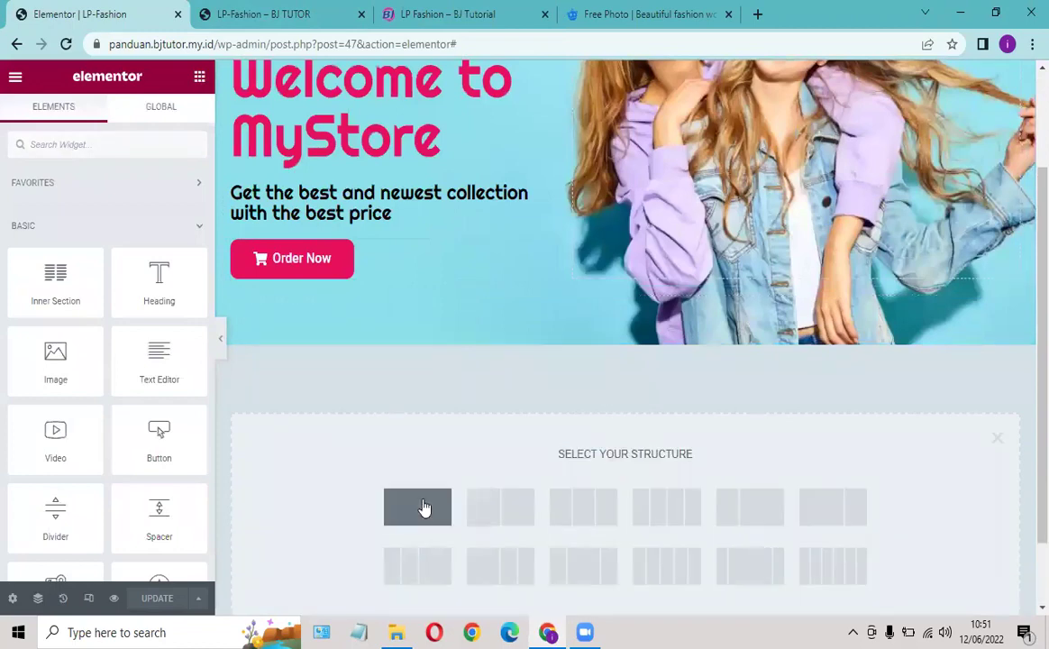
pyautogui.click(424, 507)
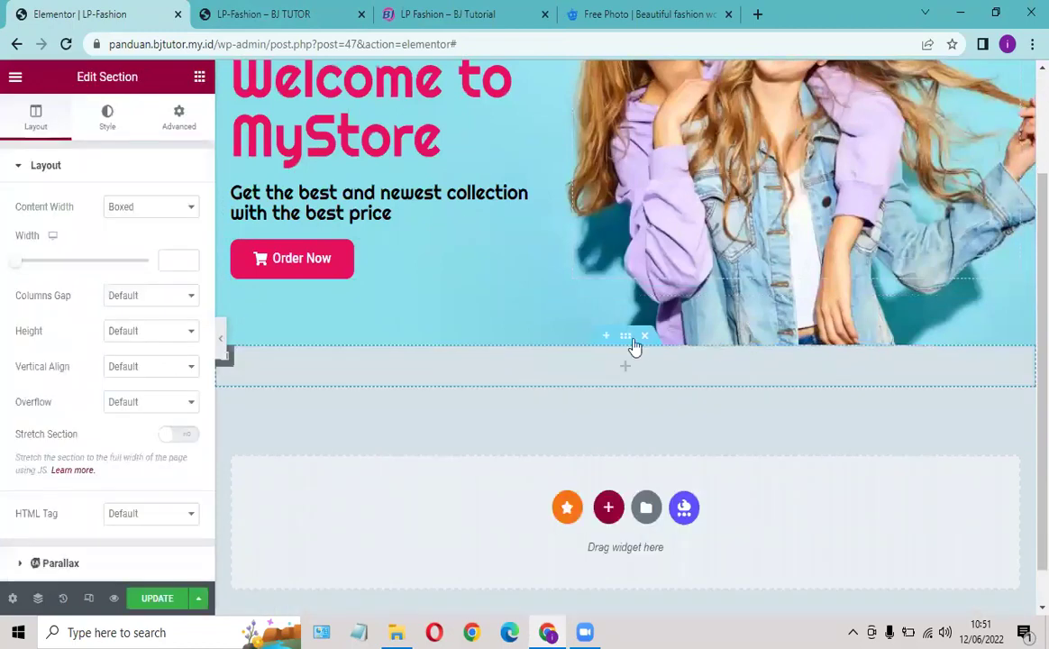
# Step: Place an Inner Section in the new section and compare it with the sample page's feature row
pyautogui.click(199, 79)
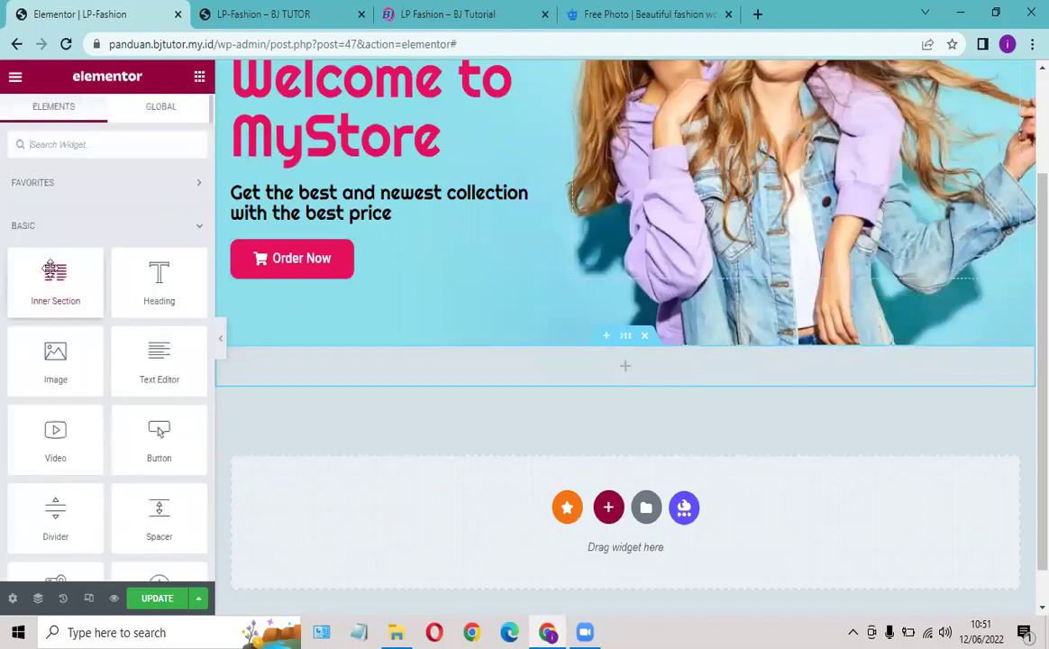
pyautogui.moveTo(47, 277); pyautogui.dragTo(615, 364)
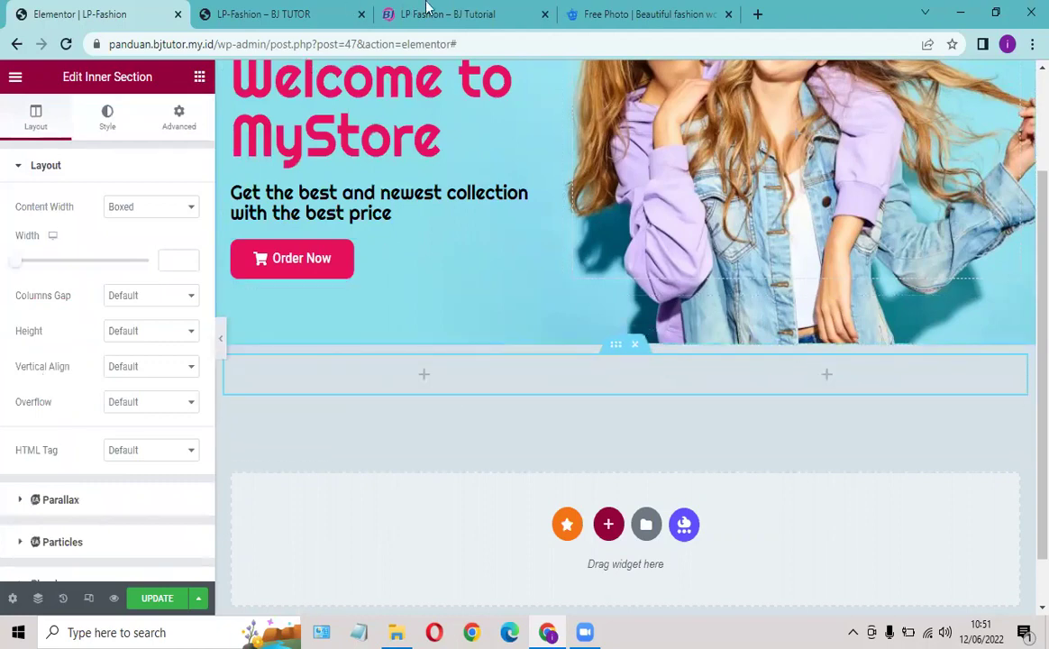
pyautogui.click(460, 19)
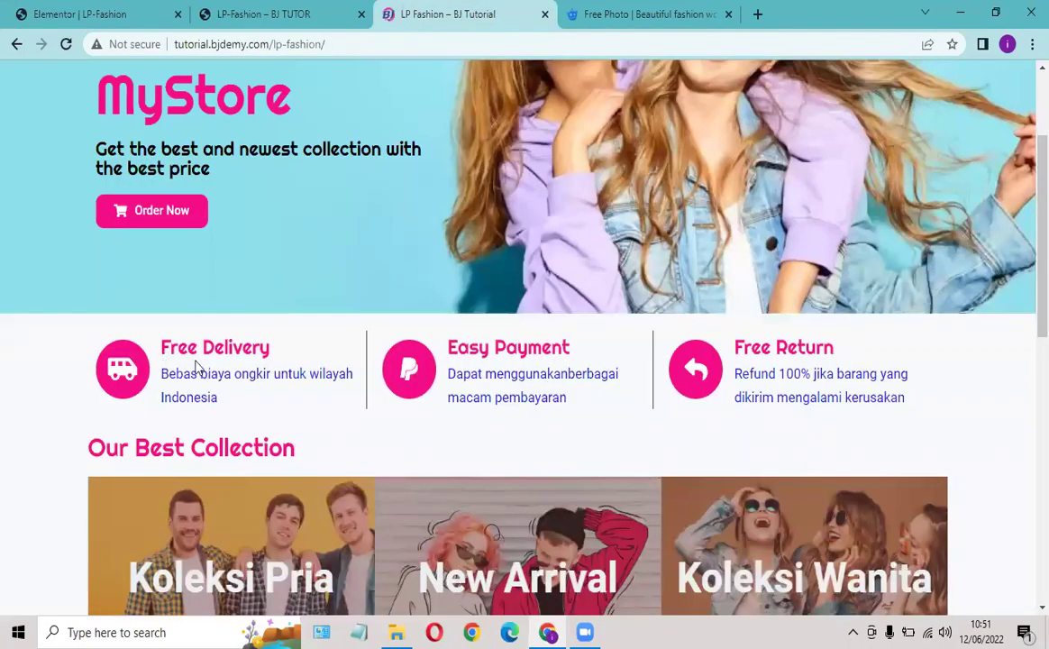
pyautogui.click(96, 14)
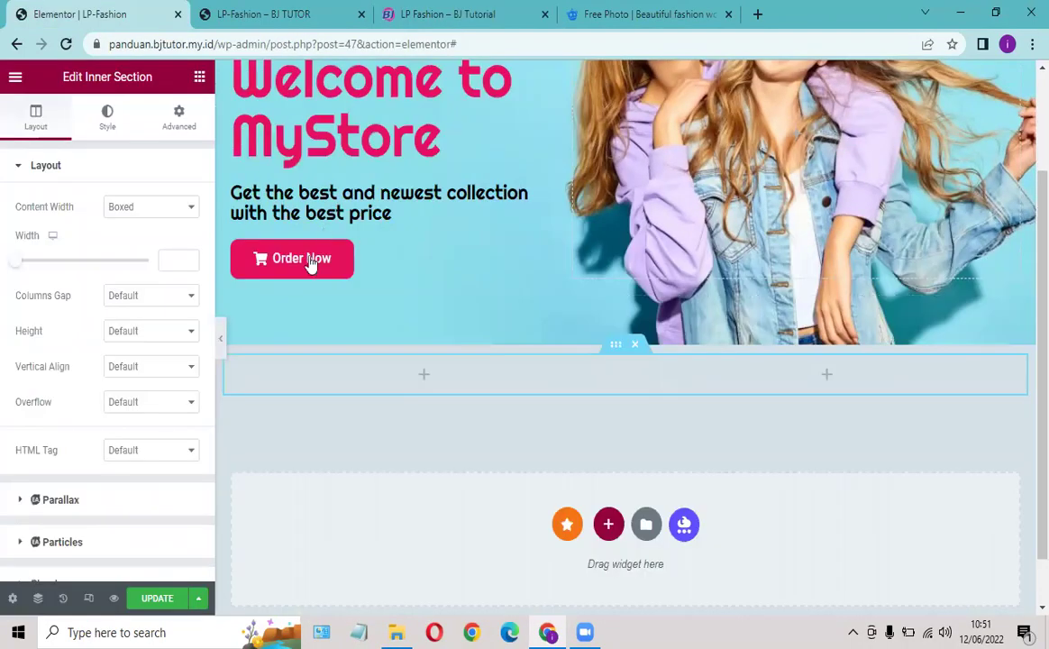
# Step: Search the widgets for "icon" and add an Icon Box to the inner section's first column, as in the sample
pyautogui.click(199, 80)
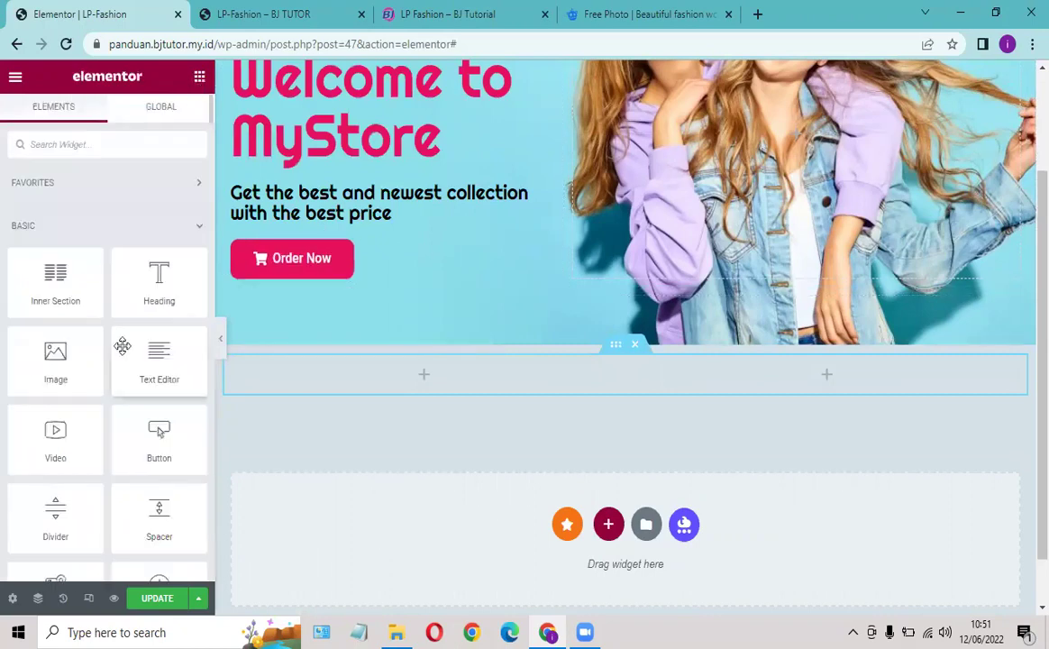
pyautogui.click(60, 145)
pyautogui.write('icon')
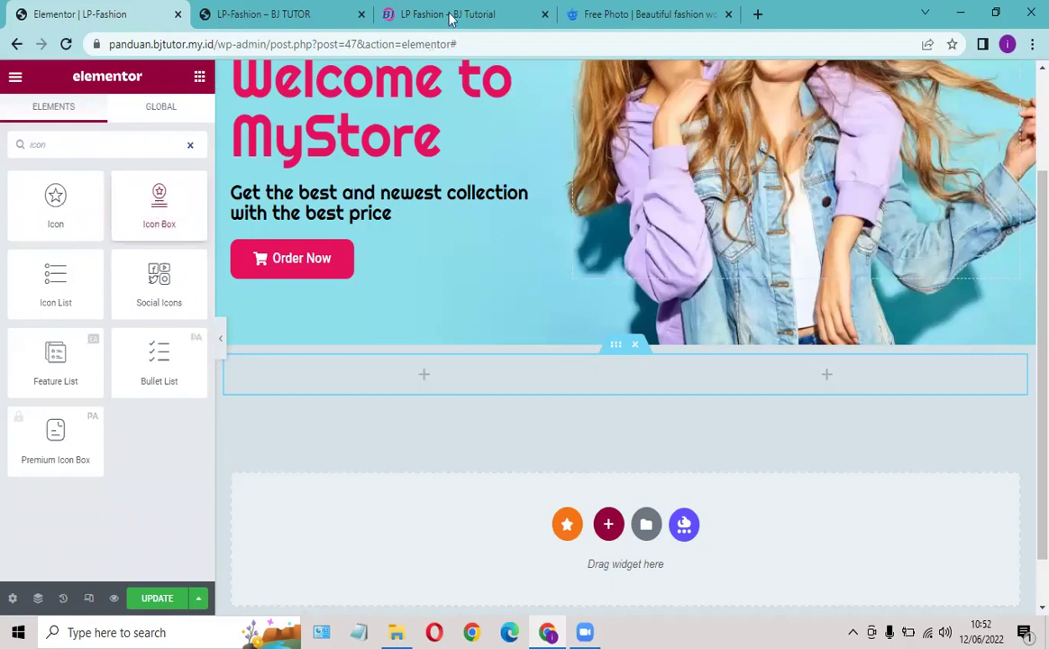
pyautogui.hotkey('ctrl', '3')
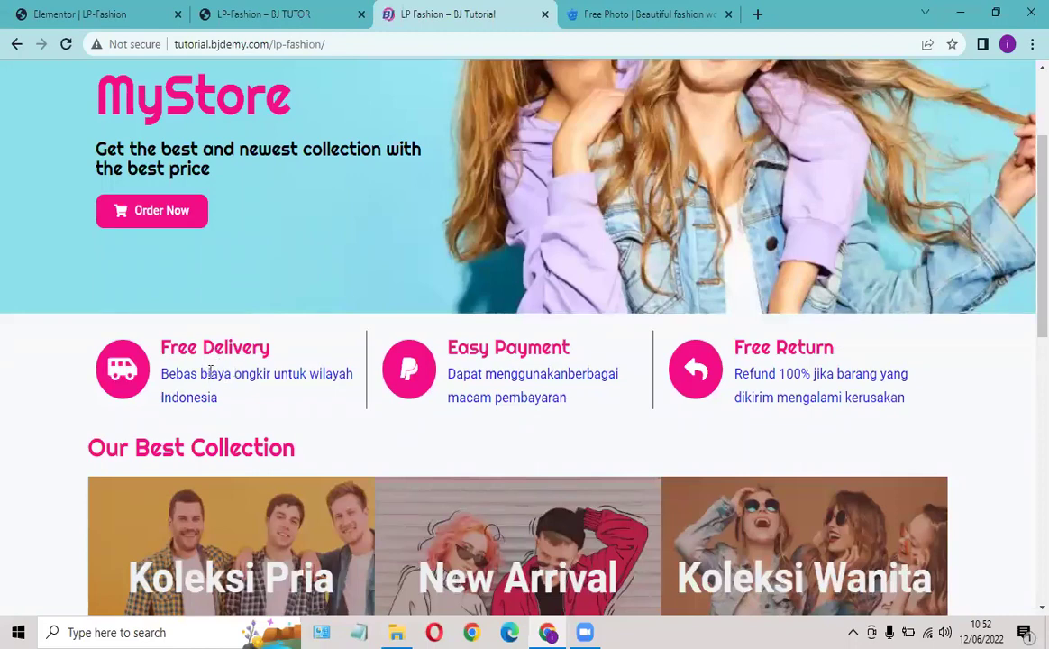
pyautogui.click(90, 17)
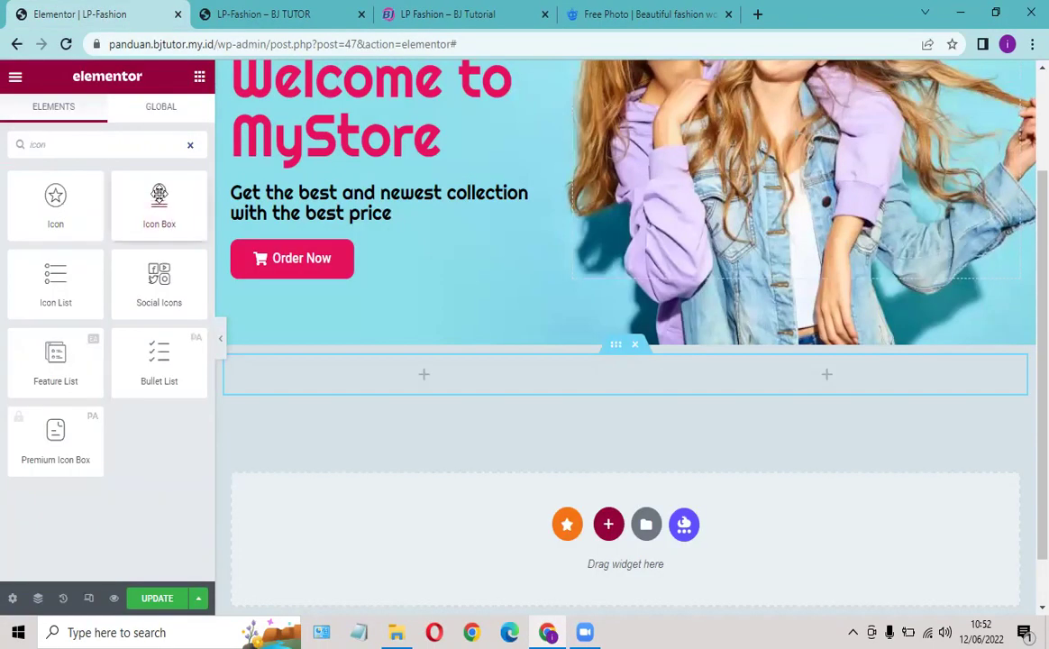
pyautogui.moveTo(159, 193); pyautogui.dragTo(422, 371)
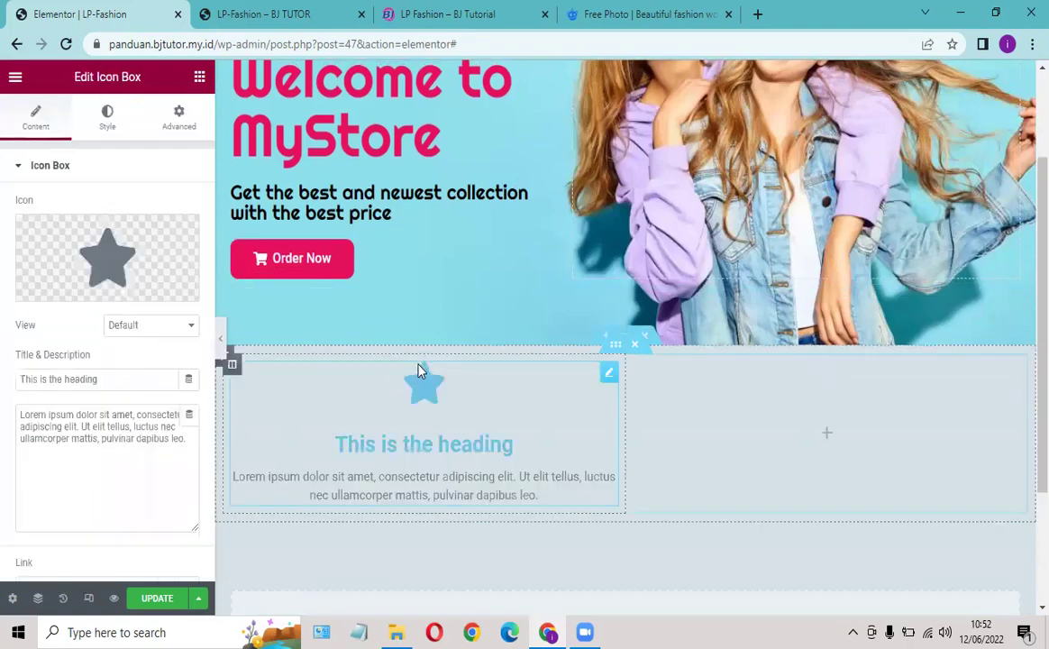
pyautogui.scroll(-2, 436, 347)
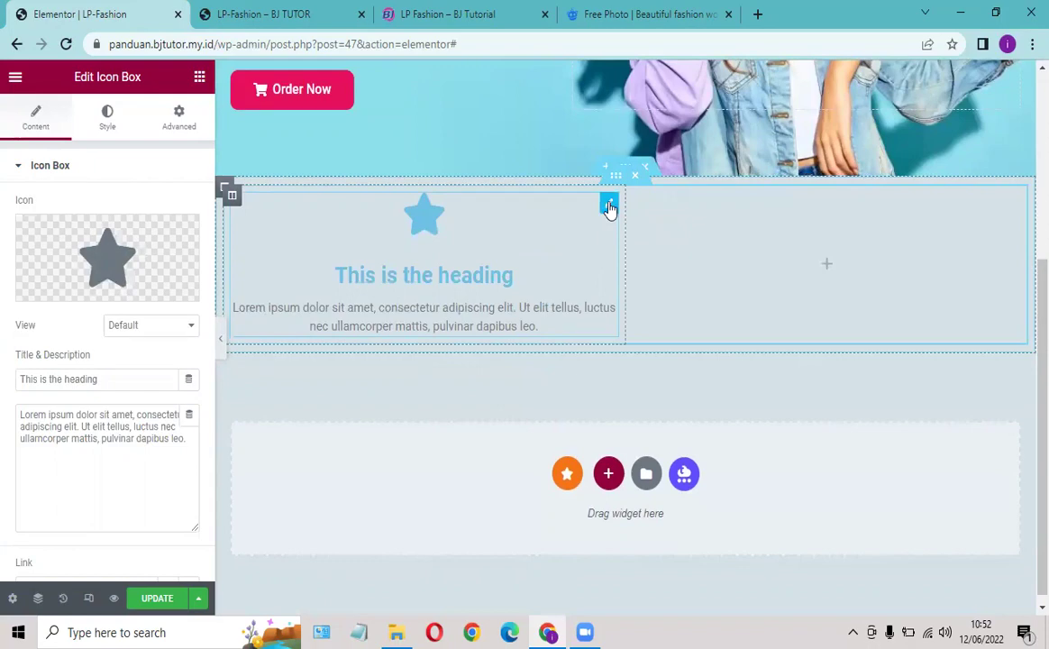
# Step: Replace the icon box's title with the sample's first feature title, "Free Delivery"
pyautogui.click(433, 16)
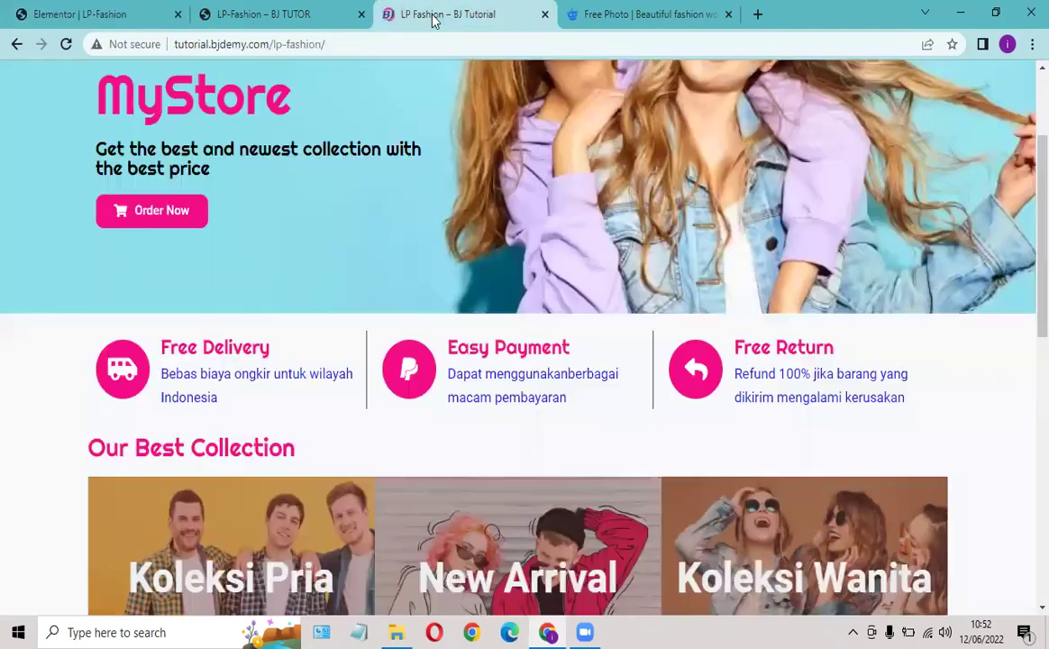
pyautogui.moveTo(163, 347); pyautogui.dragTo(268, 350)
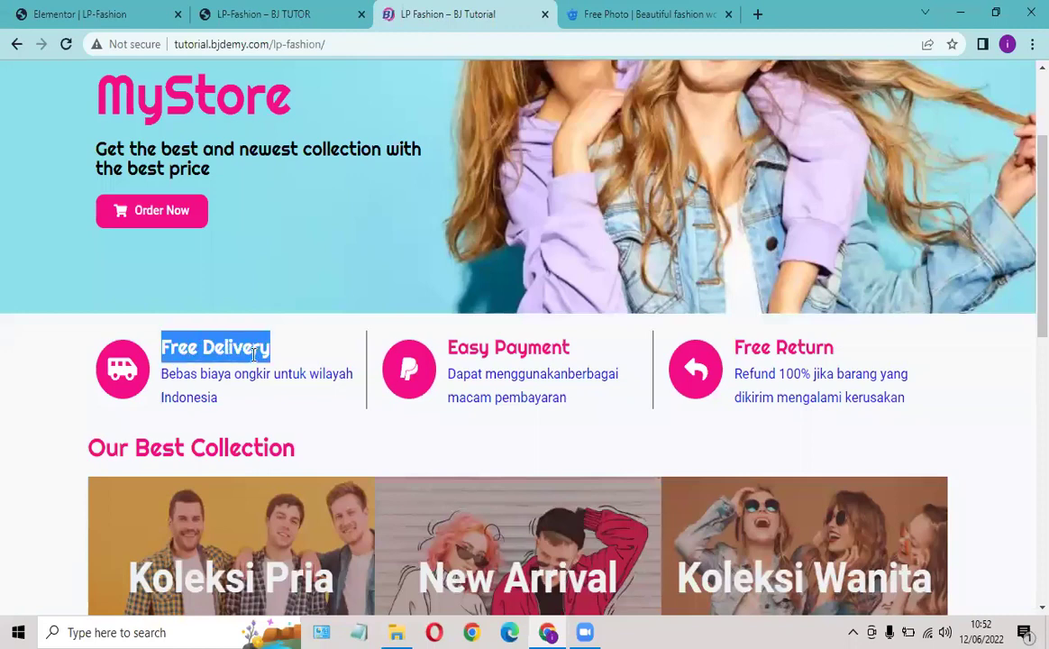
pyautogui.click(262, 356)
pyautogui.click(120, 12)
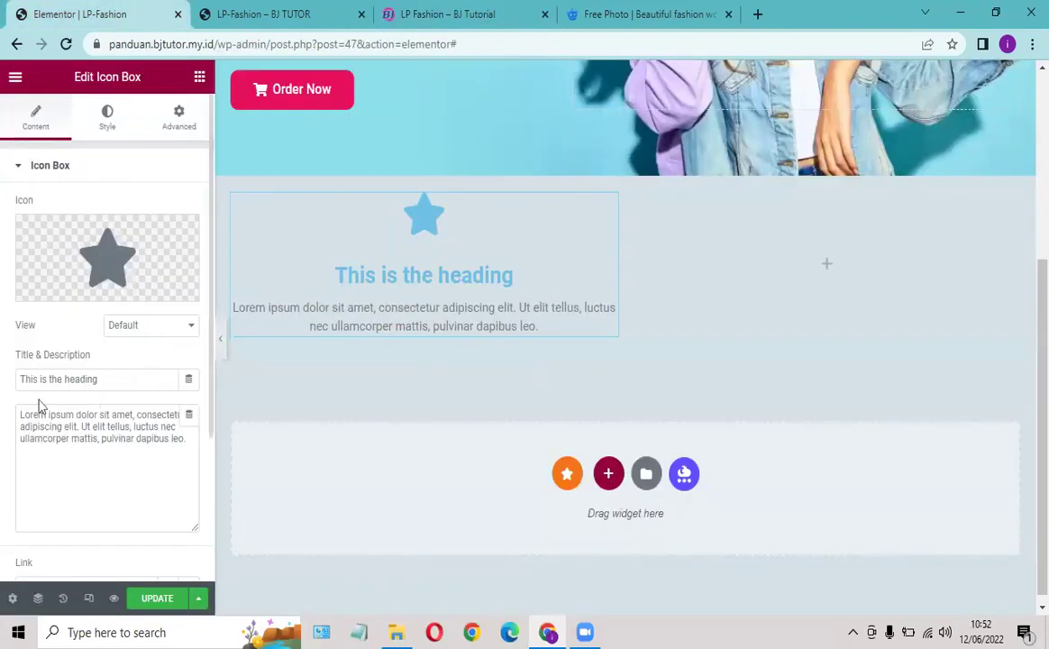
pyautogui.click(72, 380)
pyautogui.click(142, 381)
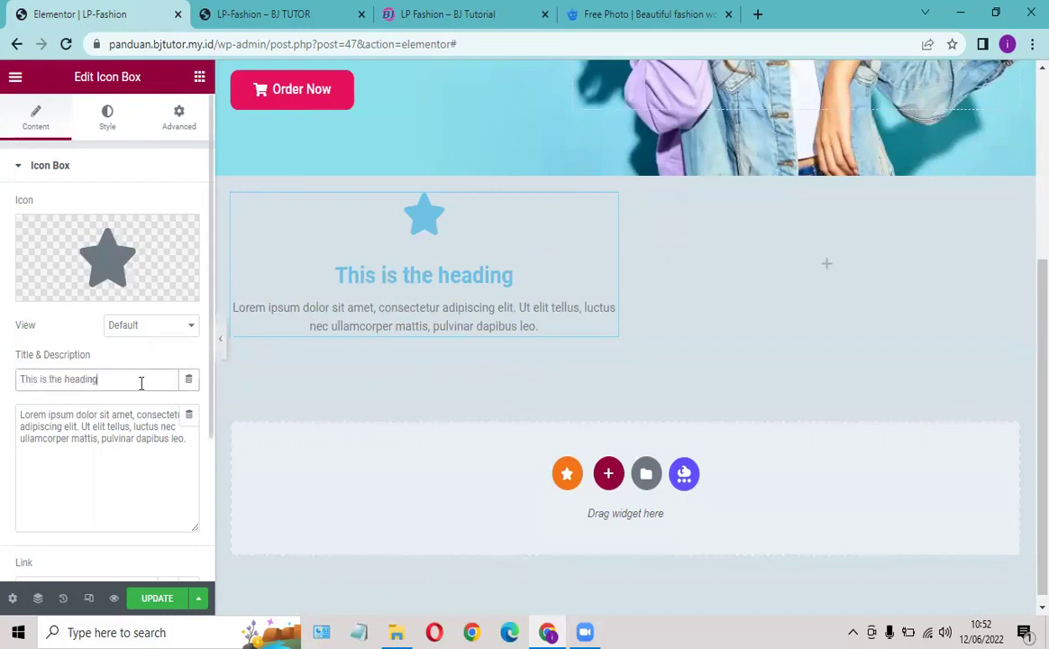
pyautogui.moveTo(76, 393); pyautogui.dragTo(15, 399)
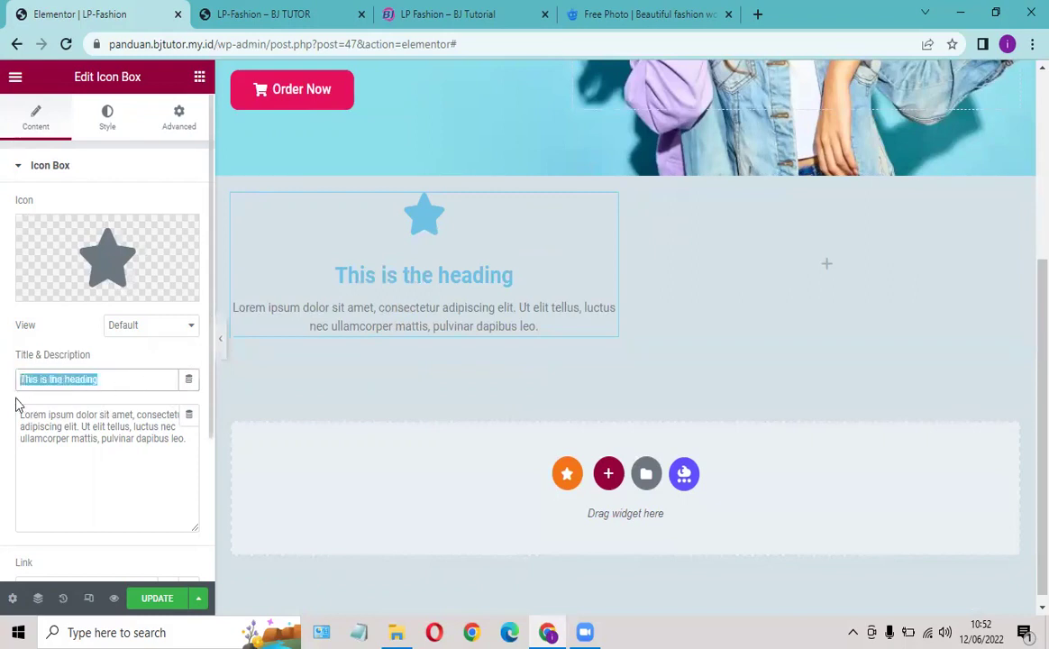
pyautogui.write('Free ')
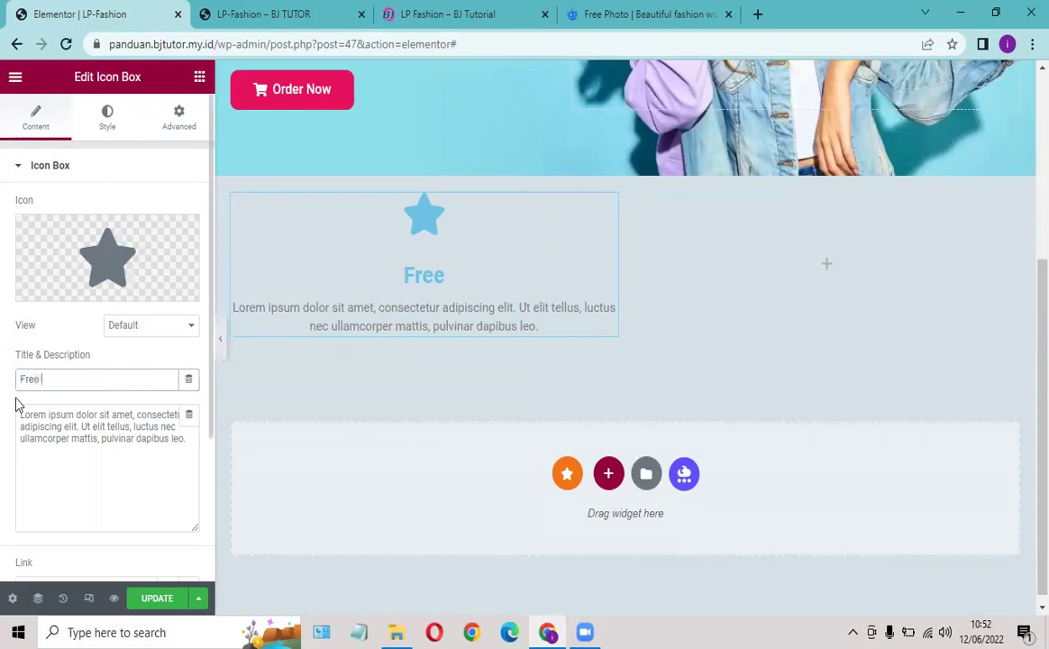
pyautogui.write('Delivery')
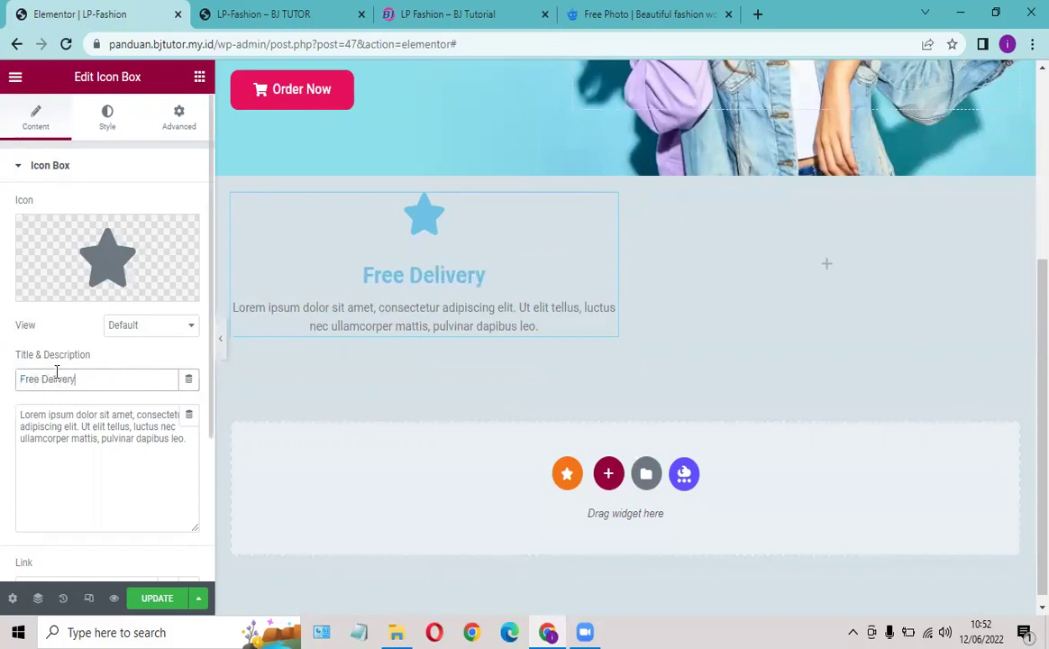
# Step: Replace the icon box's description with the text copied from the sample, "Bebas biaya ongkir untuk wilayah Indonesia"
pyautogui.click(433, 13)
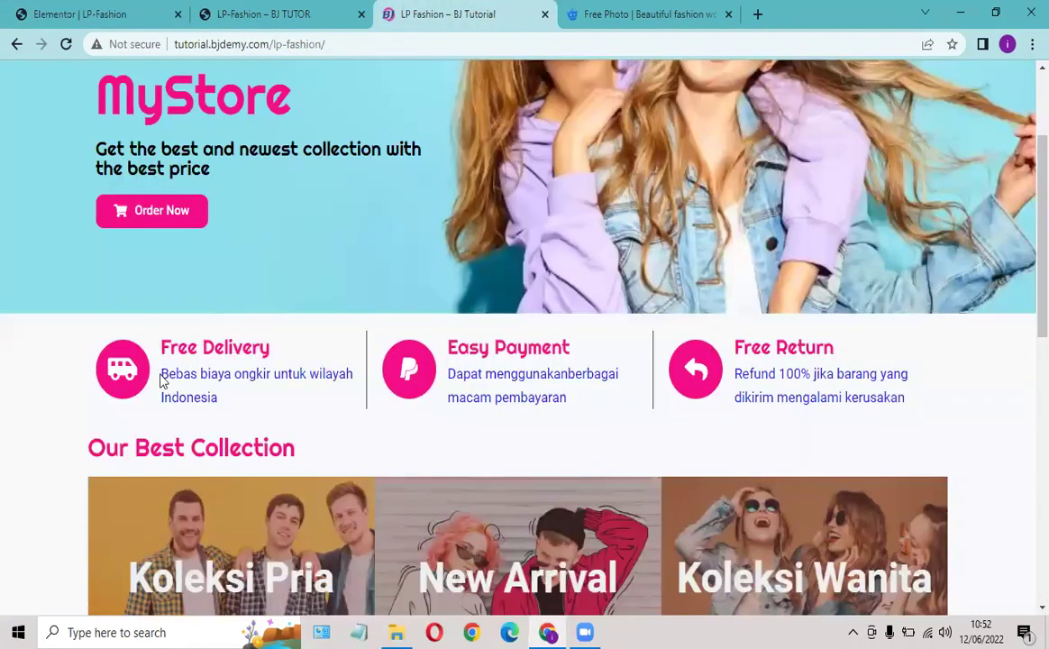
pyautogui.moveTo(163, 374); pyautogui.dragTo(218, 398)
pyautogui.hotkey('ctrl', 'c')
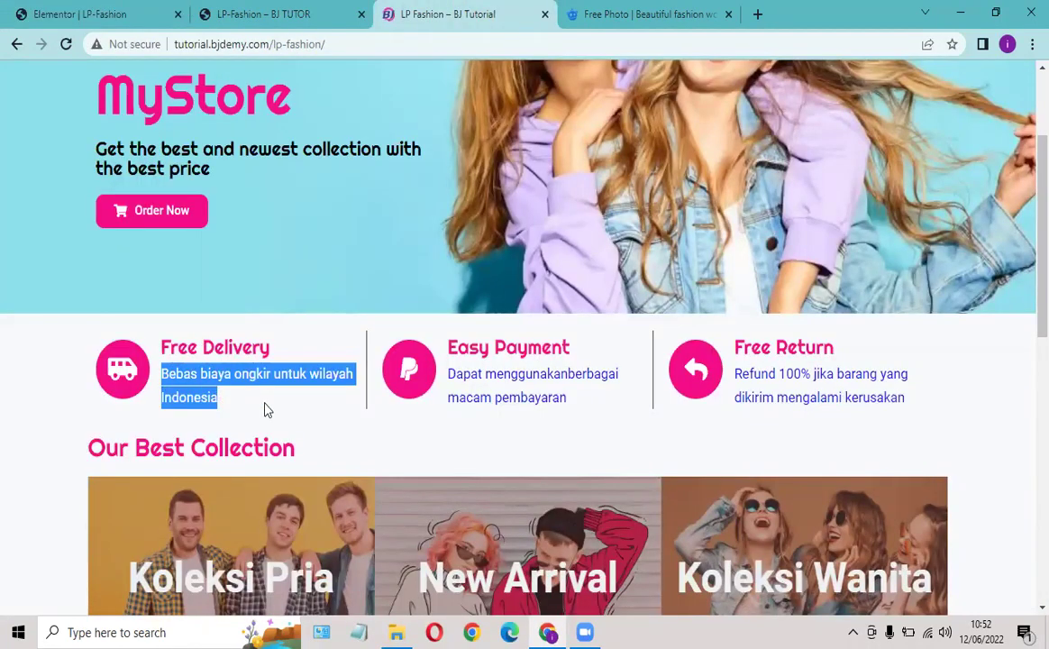
pyautogui.click(99, 13)
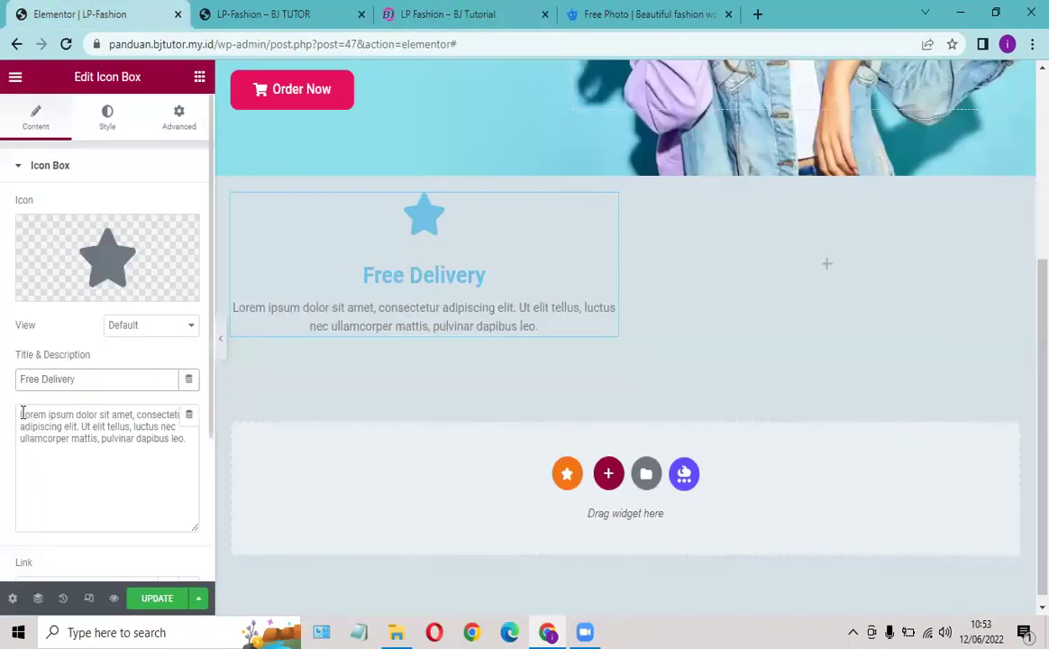
pyautogui.moveTo(19, 413); pyautogui.dragTo(196, 461)
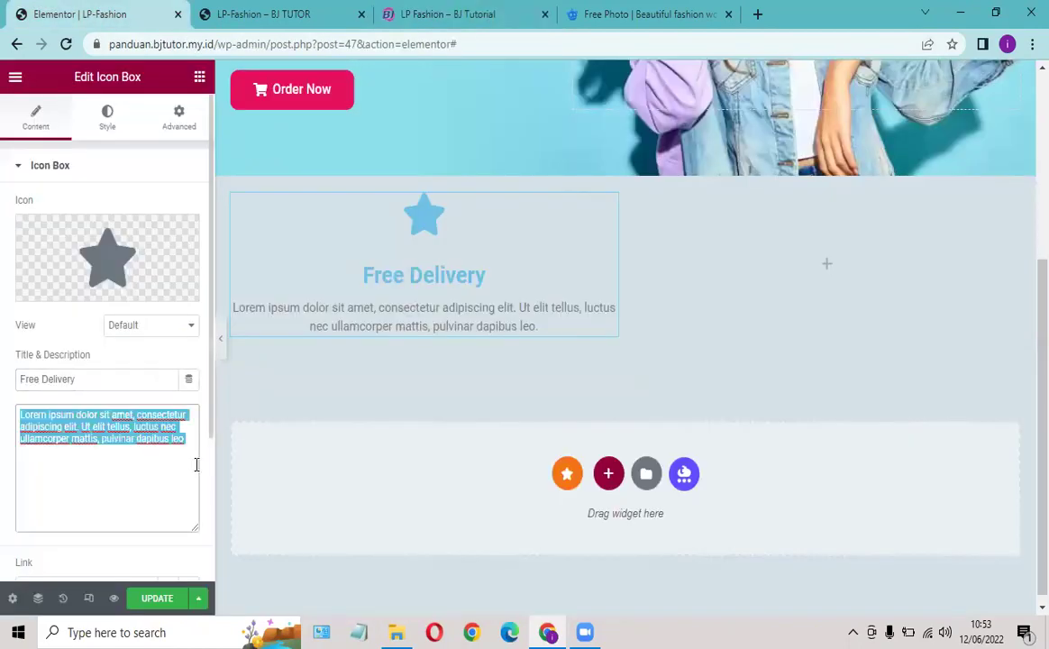
pyautogui.hotkey('ctrl', 'v')
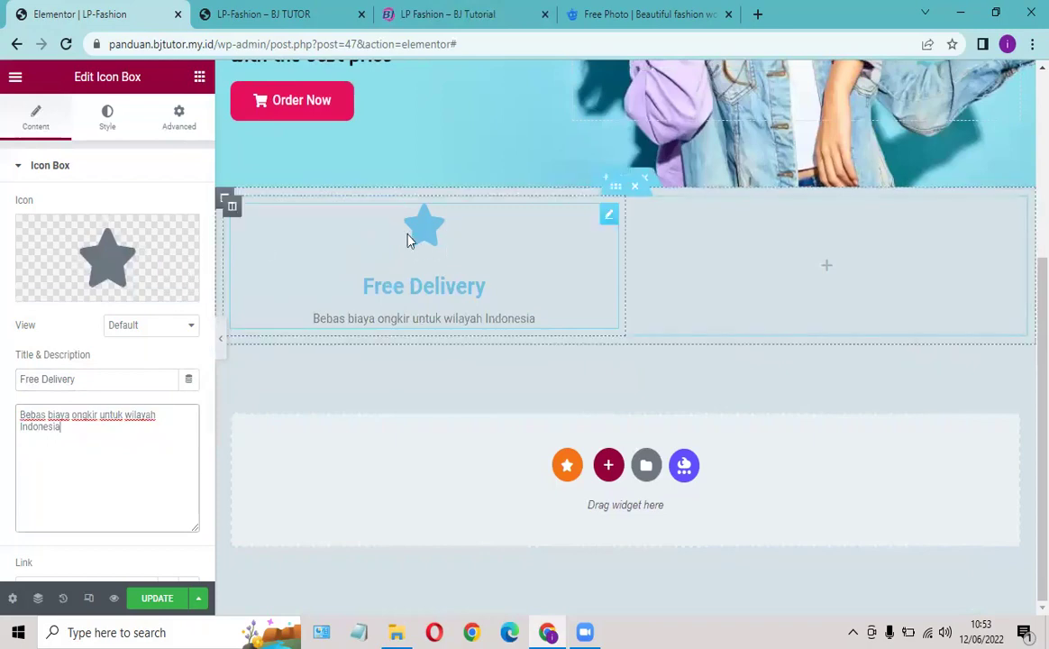
# Step: Check the sample's Free Delivery icon and set the icon box's primary icon color to the global color WarnaUtama
pyautogui.click(452, 14)
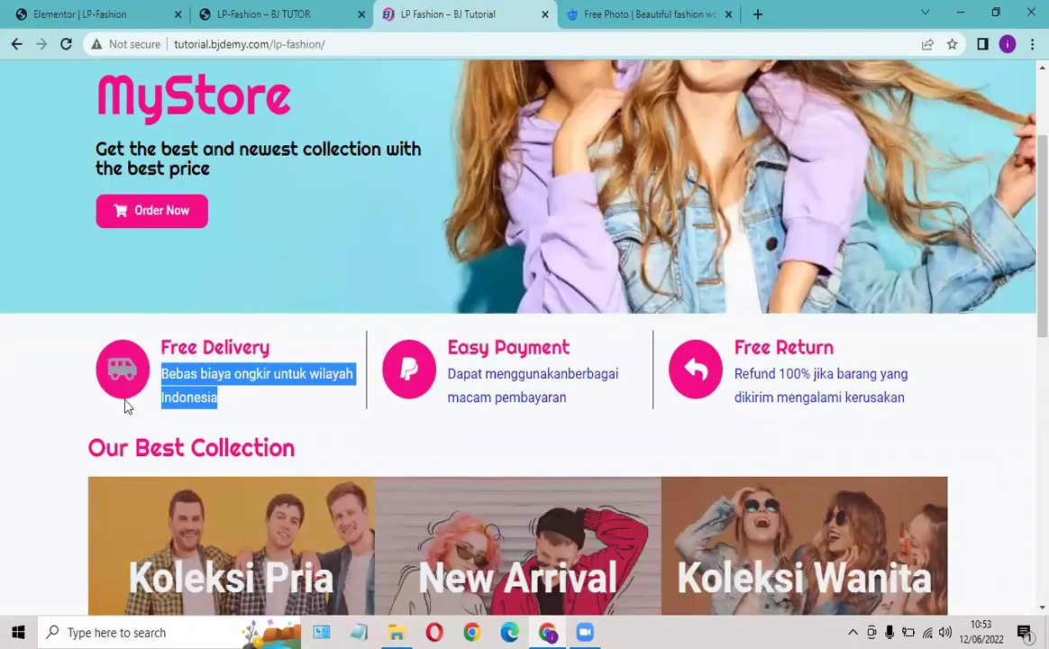
pyautogui.doubleClick(110, 446)
pyautogui.click(70, 372)
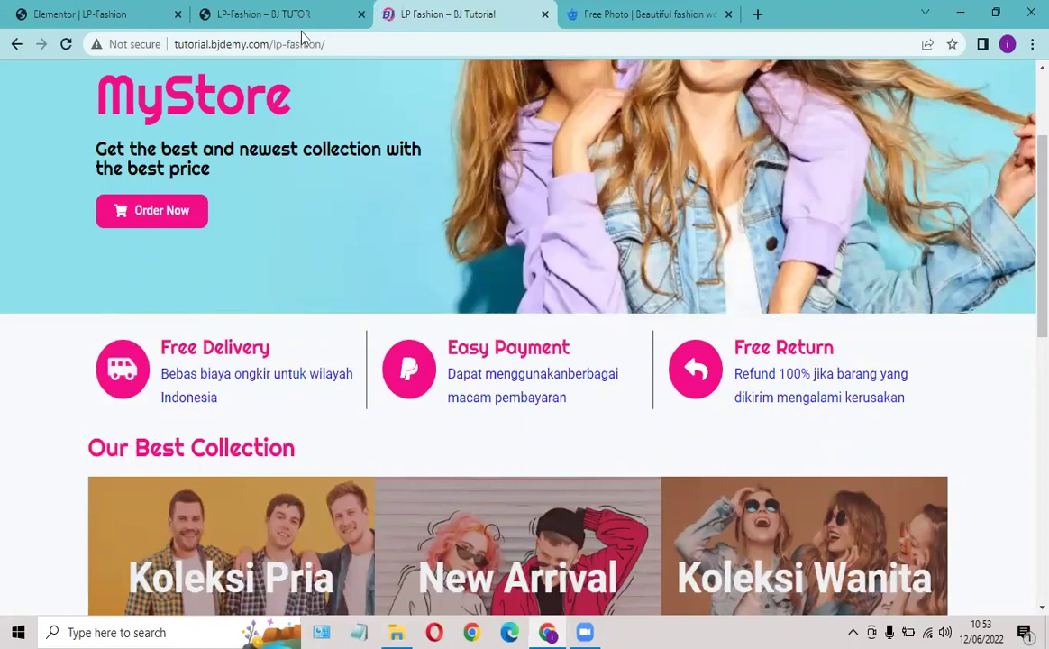
pyautogui.click(106, 14)
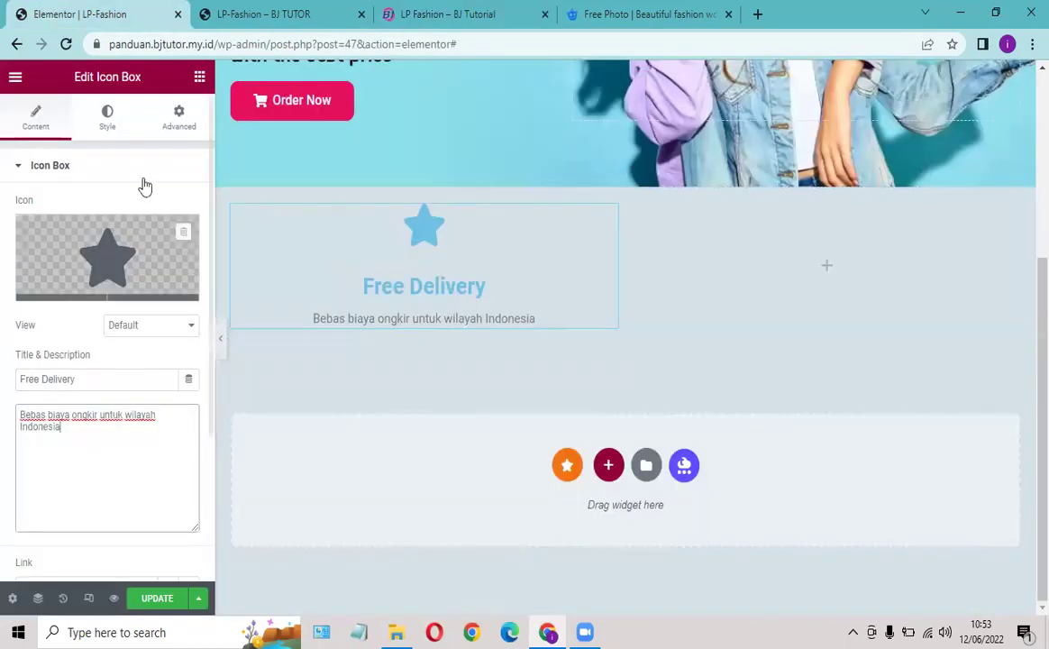
pyautogui.click(106, 118)
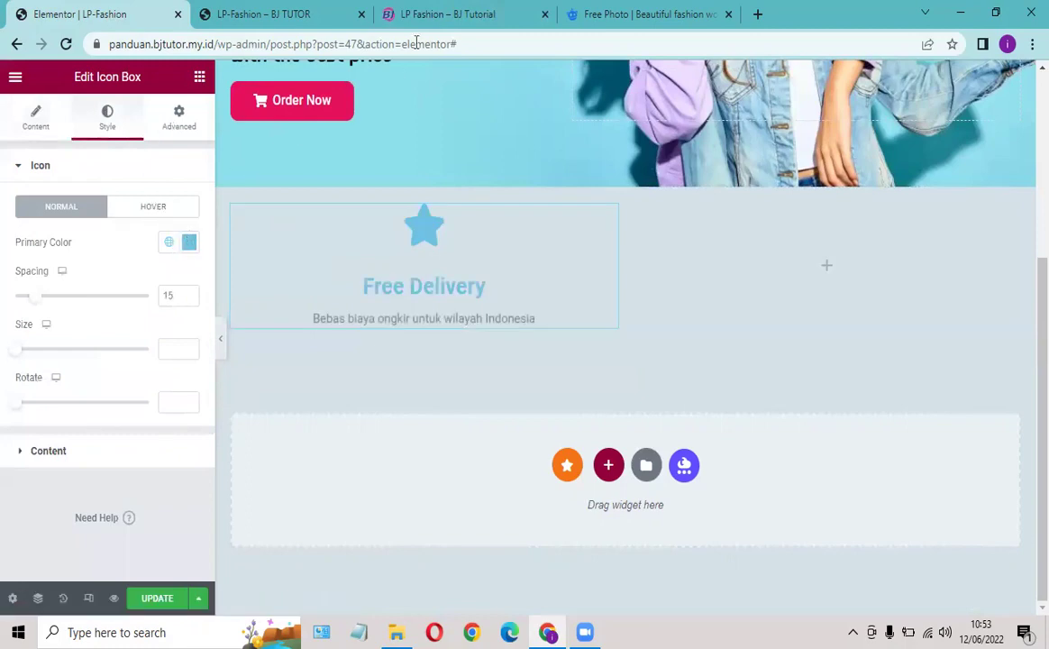
pyautogui.click(410, 14)
pyautogui.click(99, 15)
pyautogui.click(170, 244)
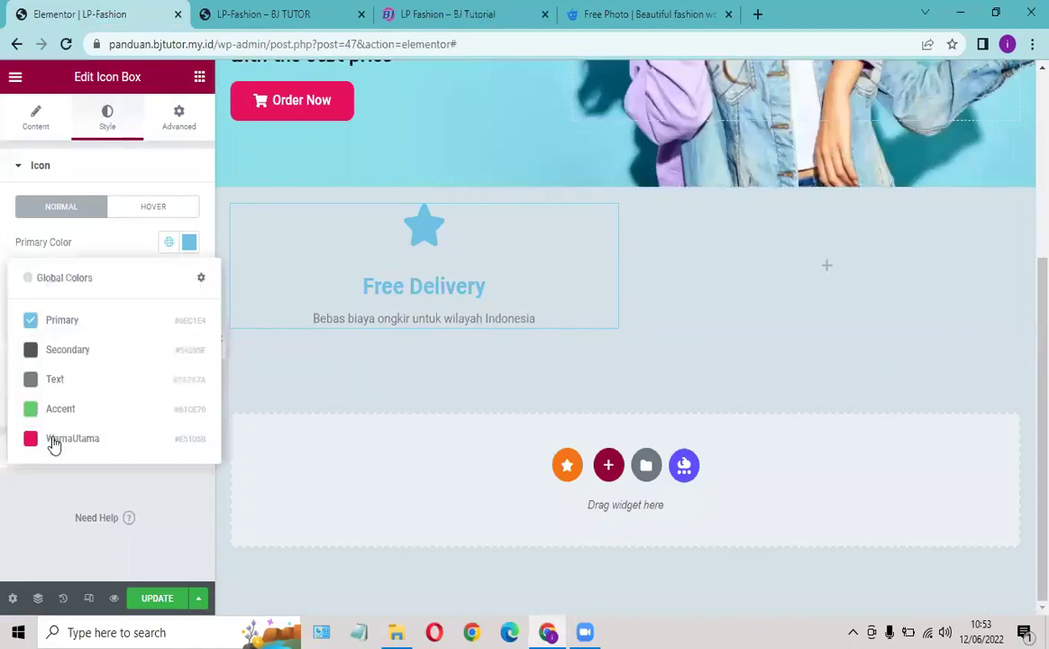
pyautogui.click(56, 439)
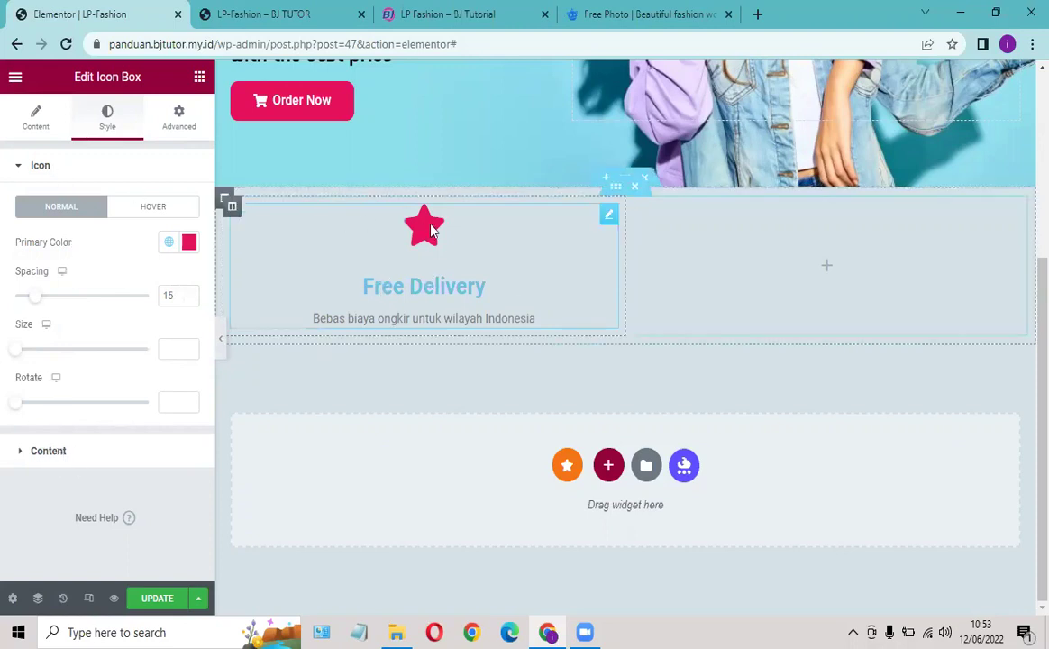
# Step: Set the icon box's title color to the global color WarnaUtama
pyautogui.click(48, 451)
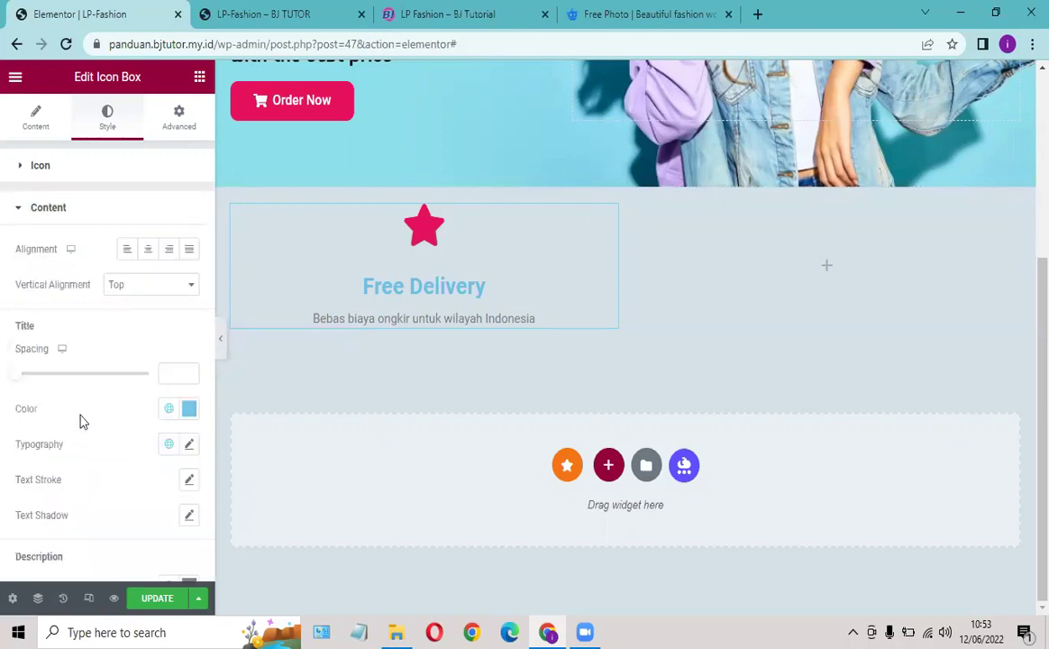
pyautogui.click(169, 408)
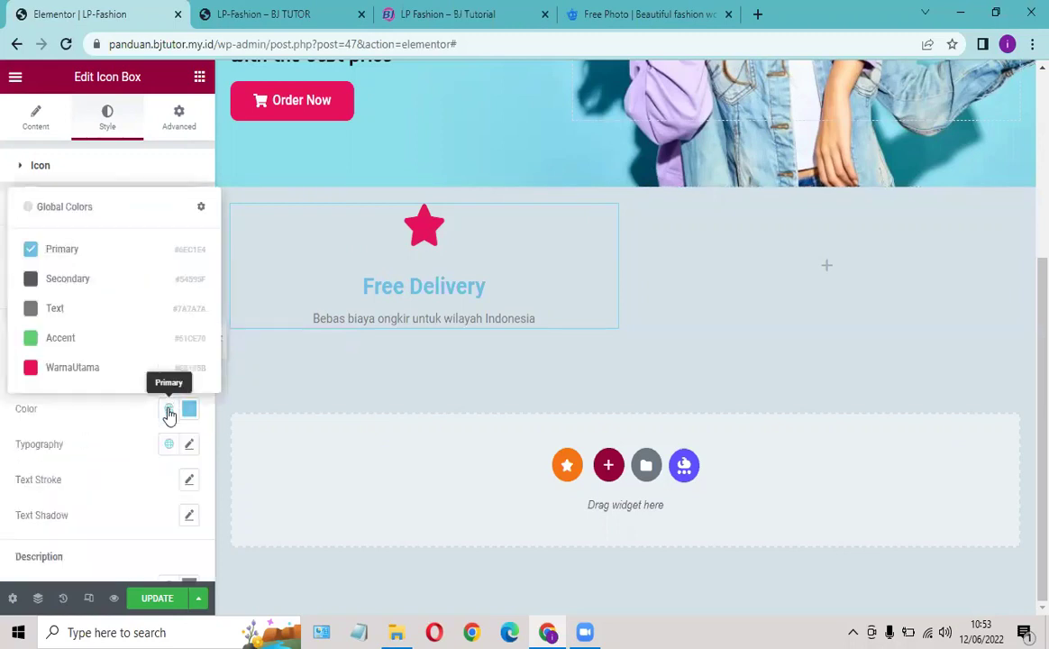
pyautogui.click(31, 370)
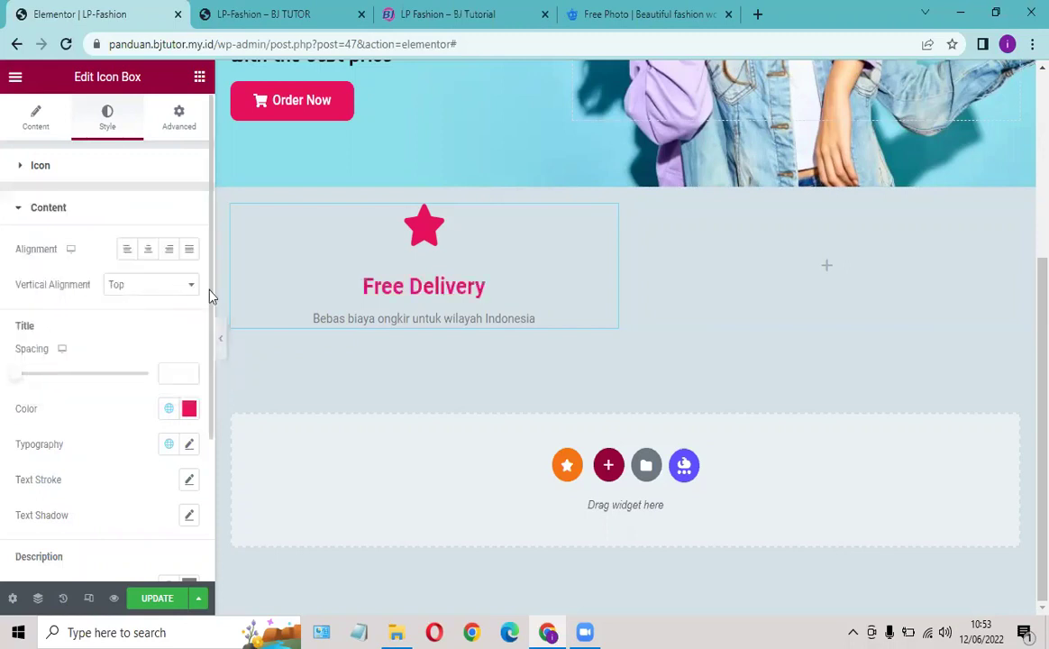
# Step: Add a custom style to the site's global fonts from the title's typography options and set its family to Righteous
pyautogui.click(189, 445)
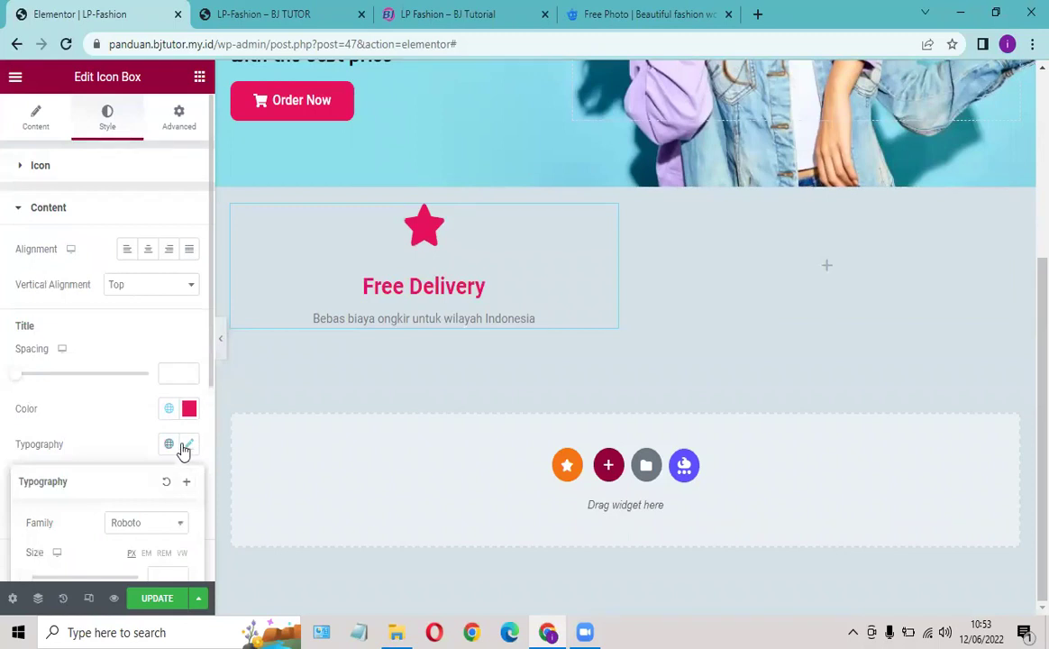
pyautogui.click(127, 428)
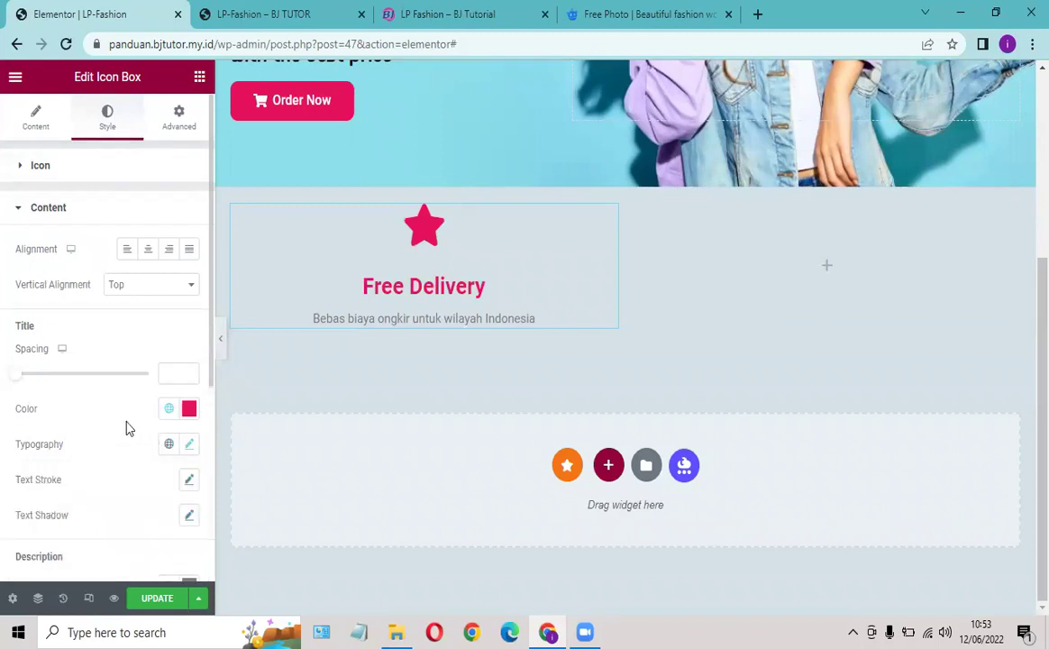
pyautogui.click(168, 445)
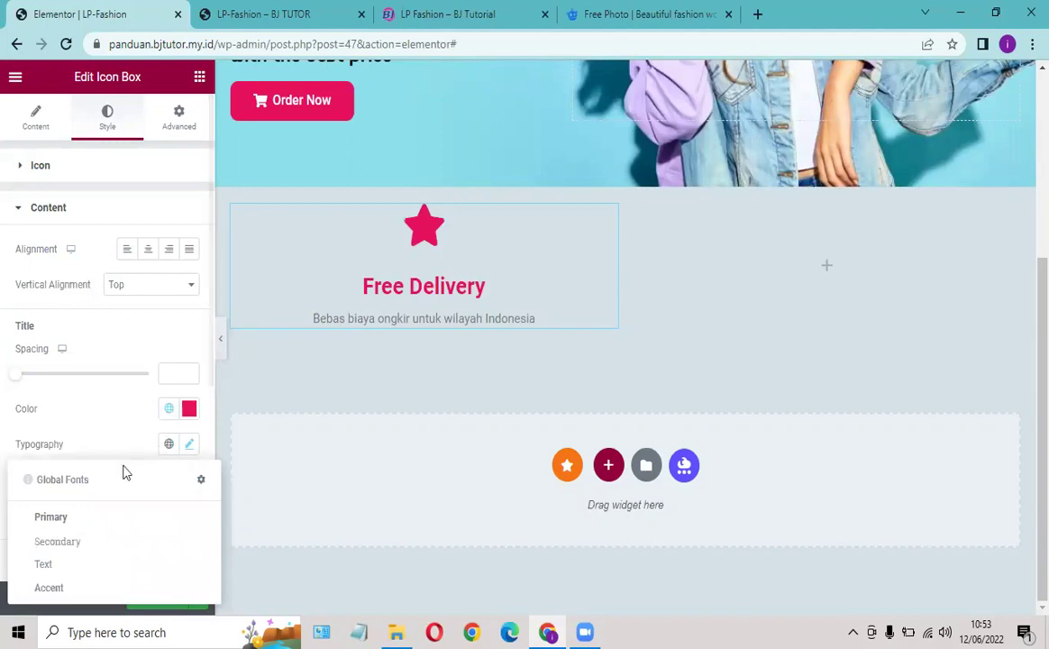
pyautogui.click(199, 482)
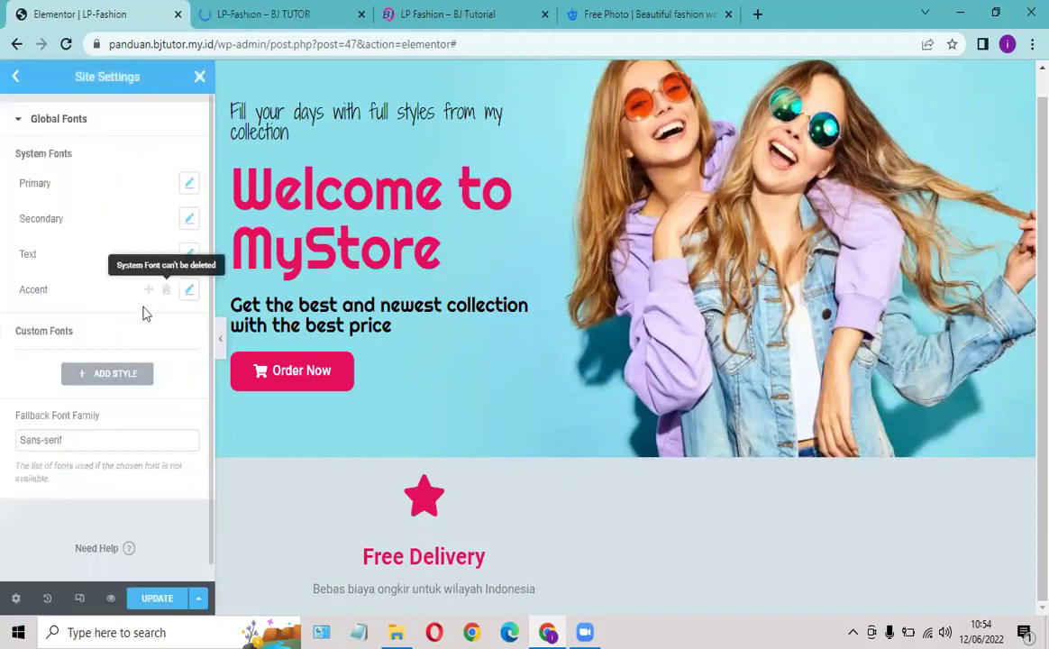
pyautogui.click(117, 380)
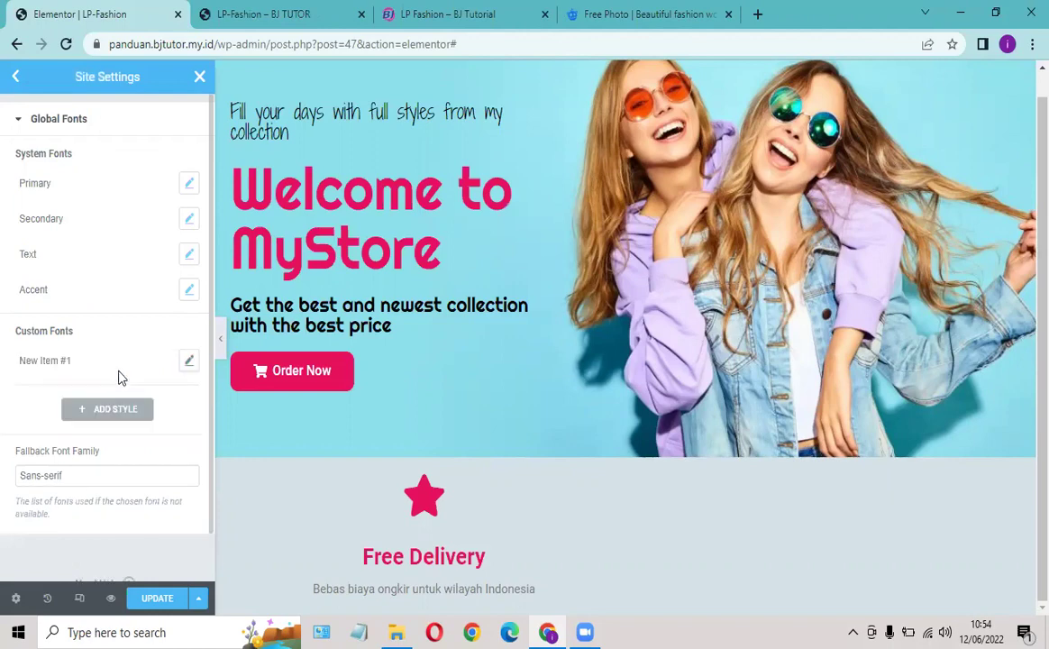
pyautogui.click(189, 362)
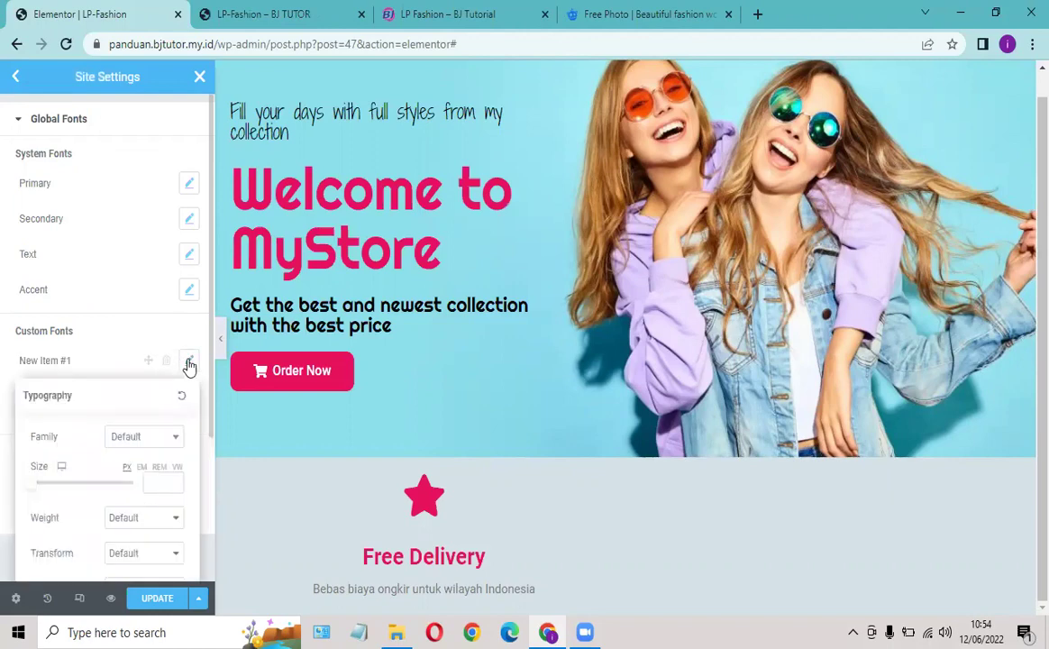
pyautogui.click(150, 438)
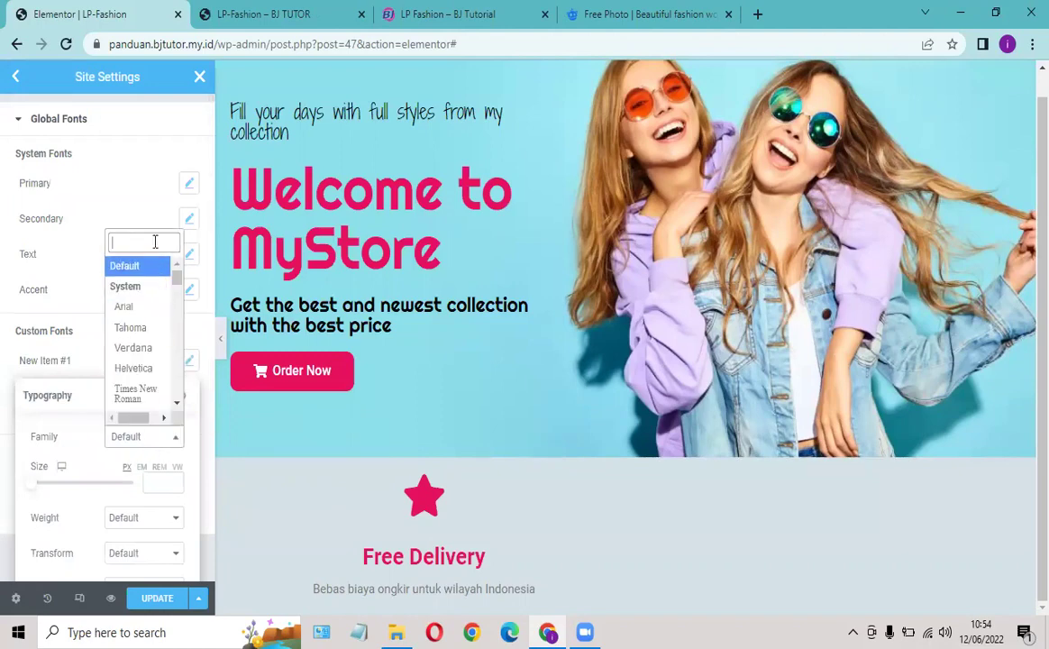
pyautogui.write('right')
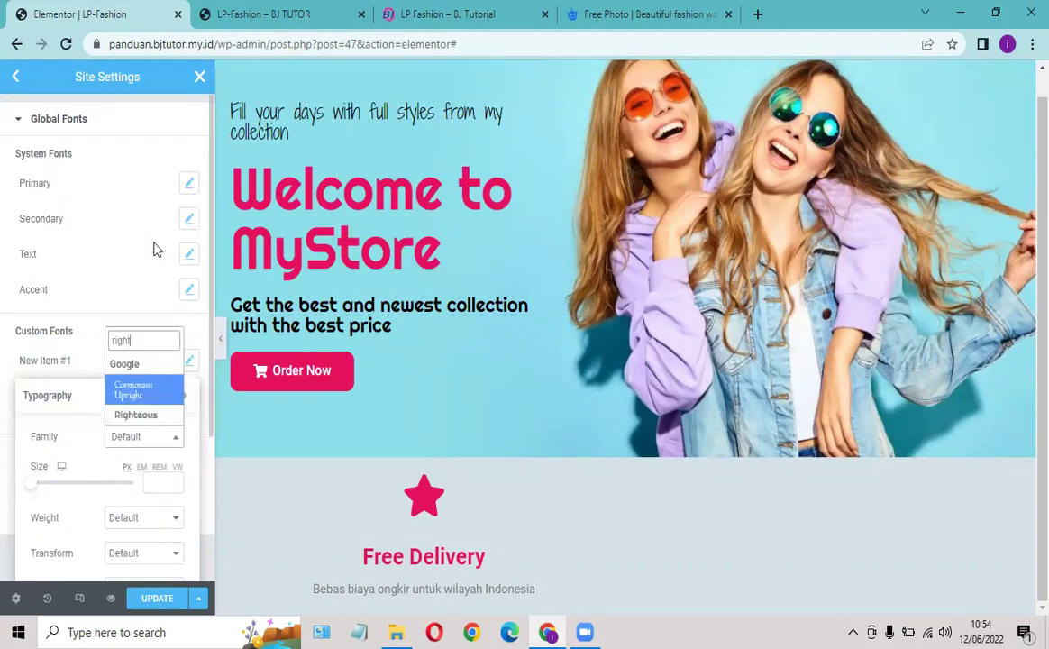
pyautogui.click(154, 415)
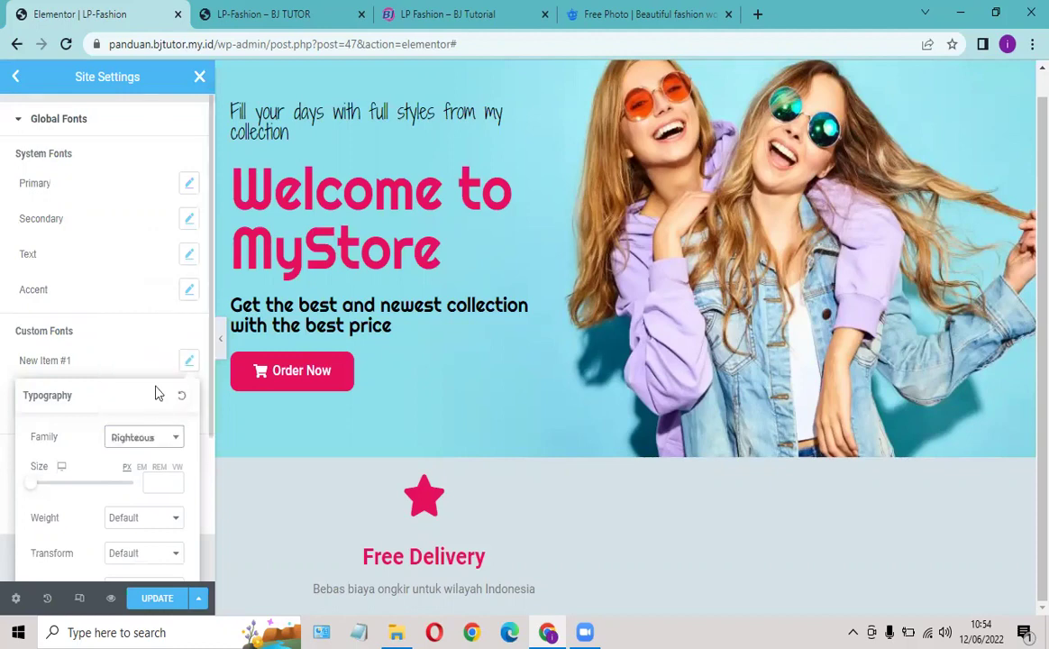
# Step: Set the new custom font style's weight to 500 and its size to 20 px
pyautogui.scroll(-2, 154, 391)
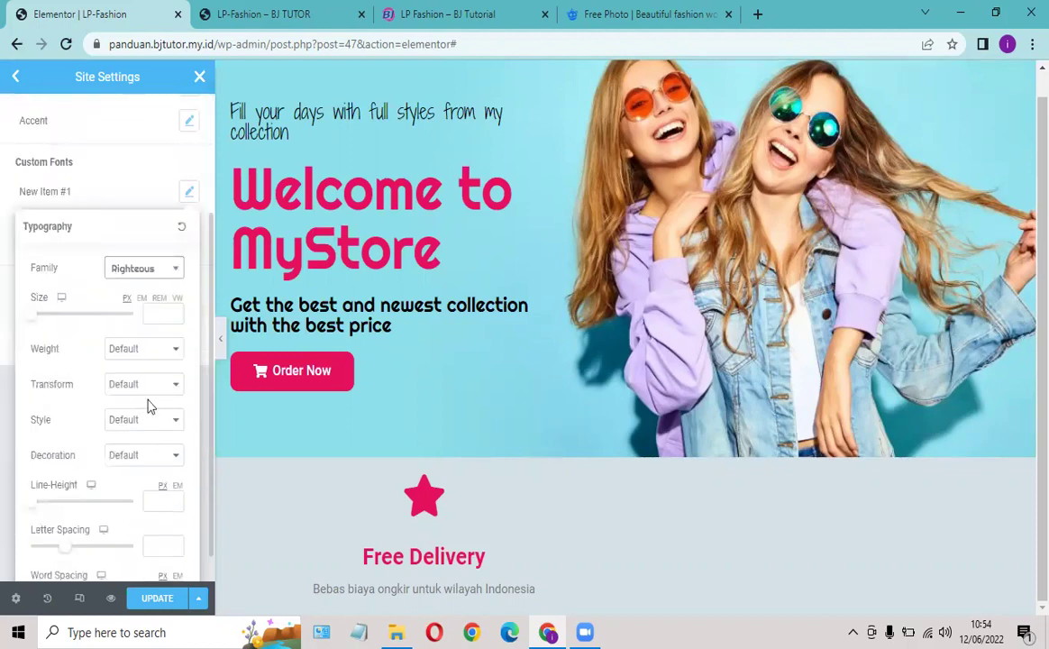
pyautogui.click(141, 354)
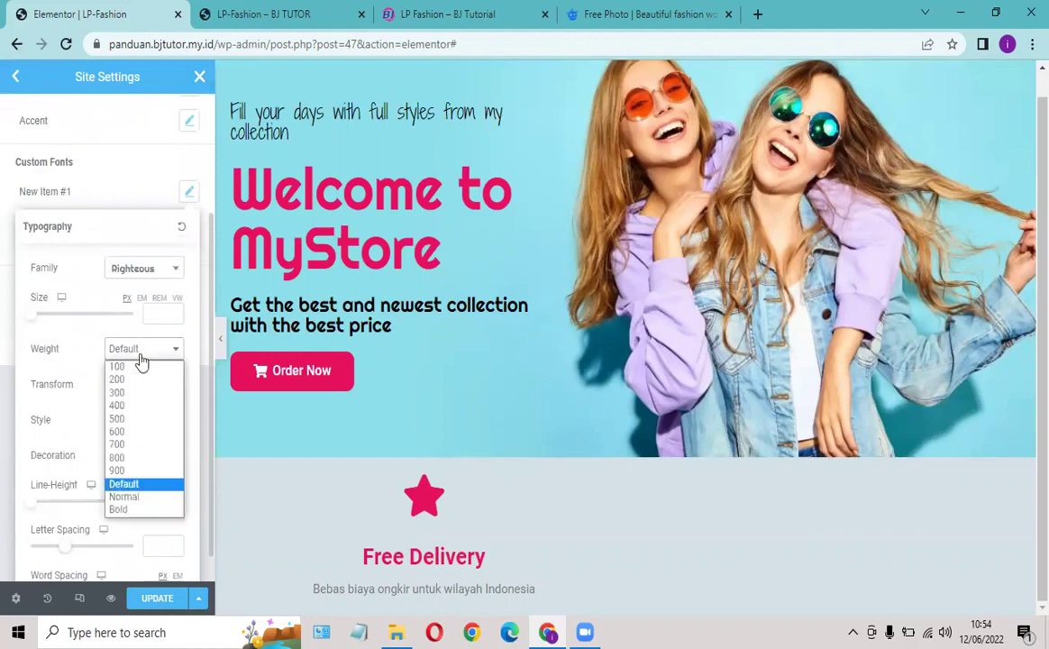
pyautogui.press('Escape')
pyautogui.click(127, 426)
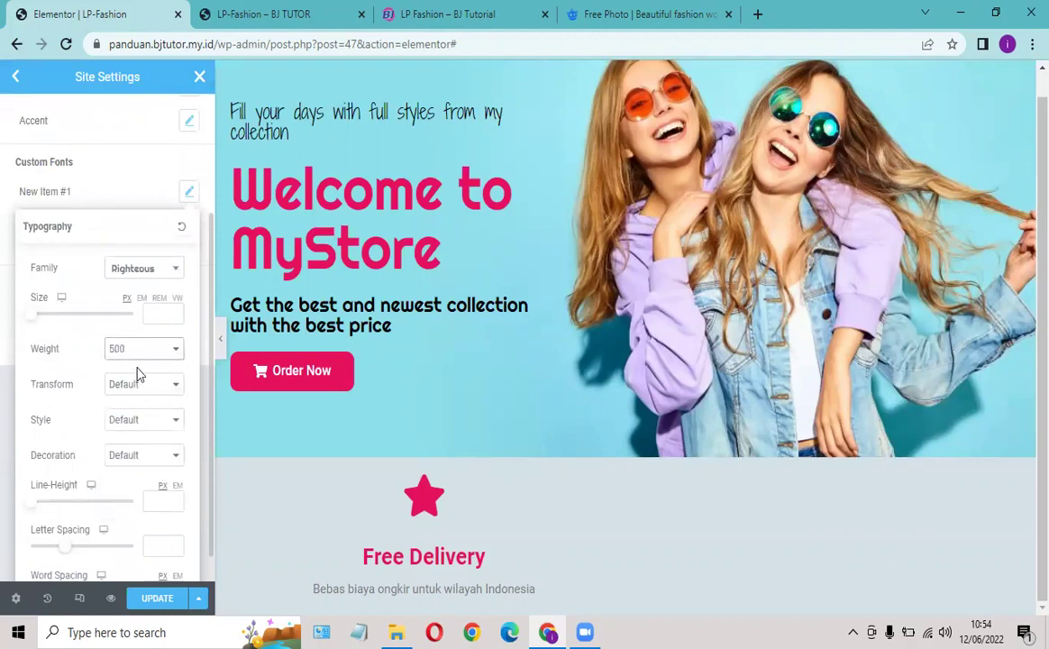
pyautogui.click(157, 314)
pyautogui.write('20')
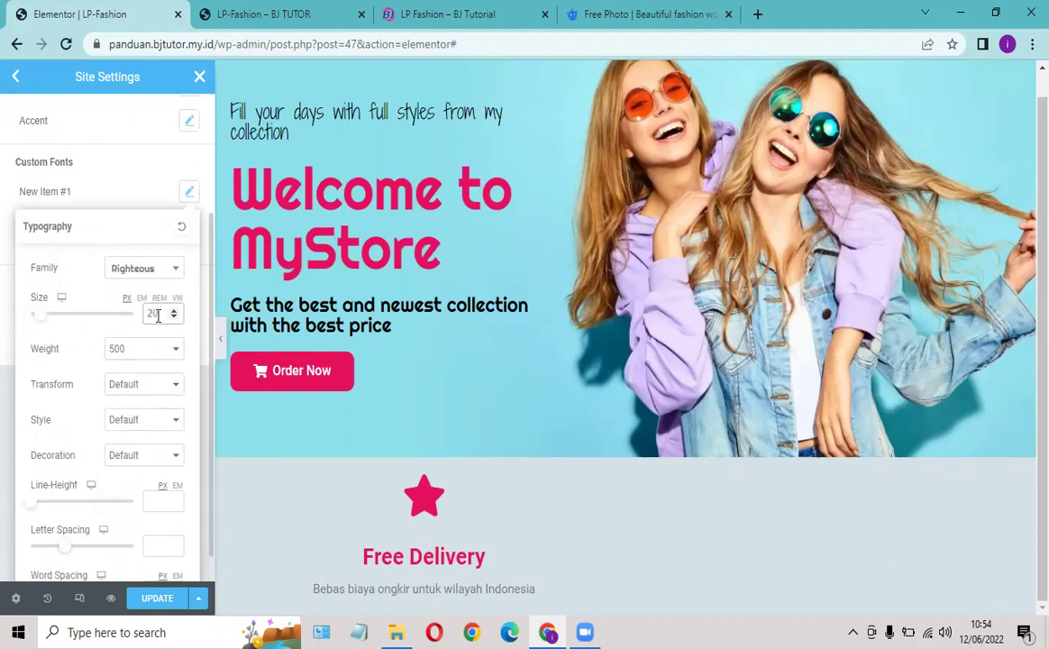
# Step: Rename the new custom font style as Righteous
pyautogui.click(102, 187)
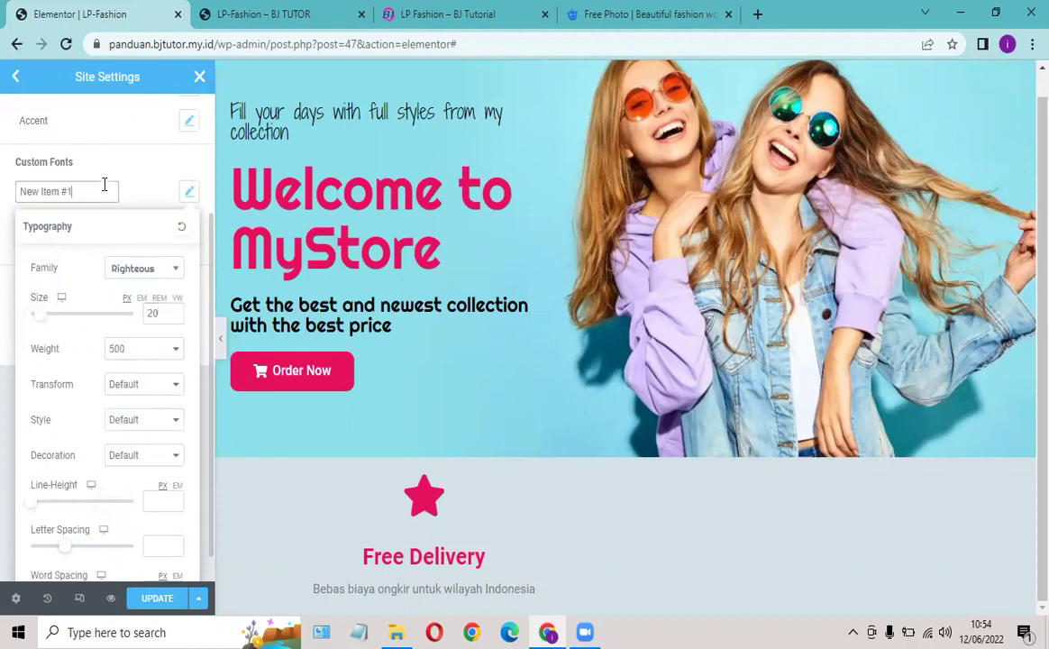
pyautogui.tripleClick(17, 191)
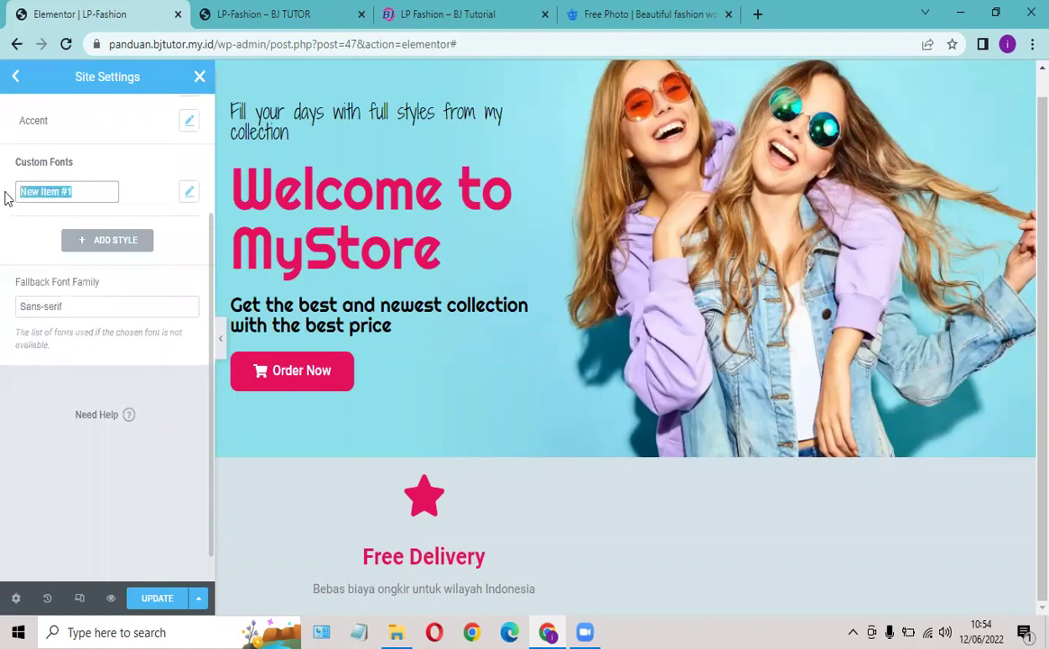
pyautogui.write('B')
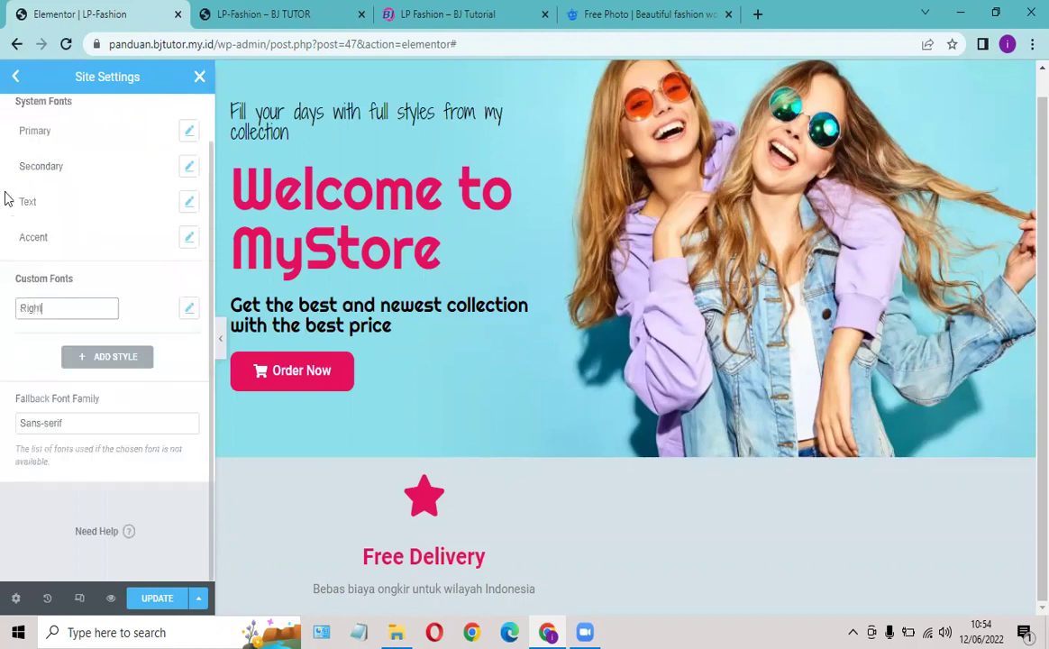
pyautogui.write('ighteous')
pyautogui.press('Return')
# Step: Add a second custom font style with default settings, then save the site settings and return to the page editor
pyautogui.click(105, 358)
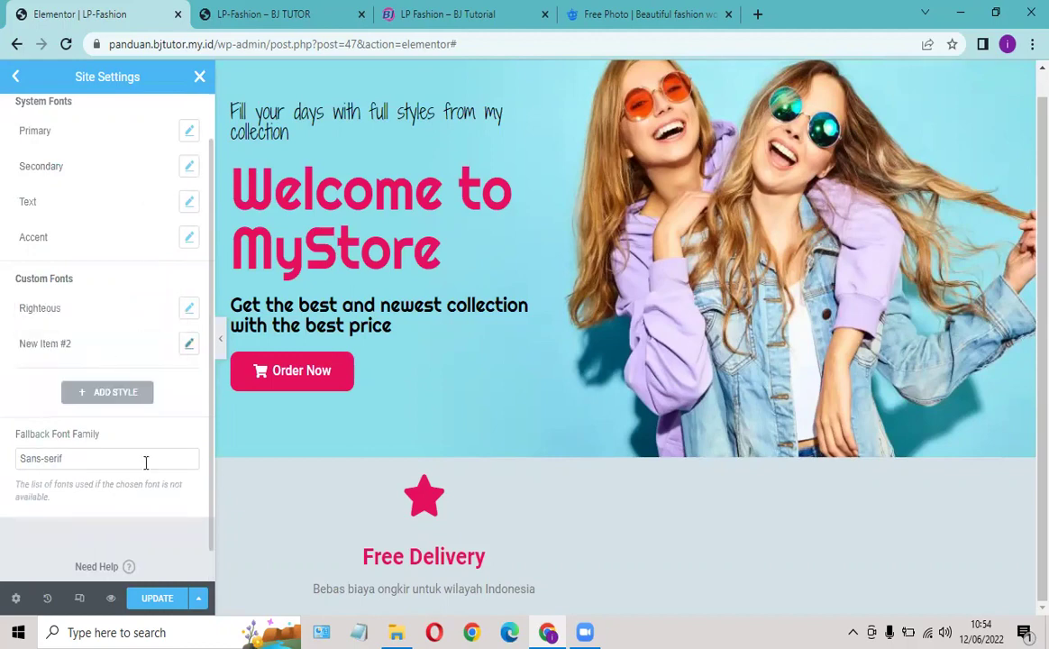
pyautogui.click(149, 598)
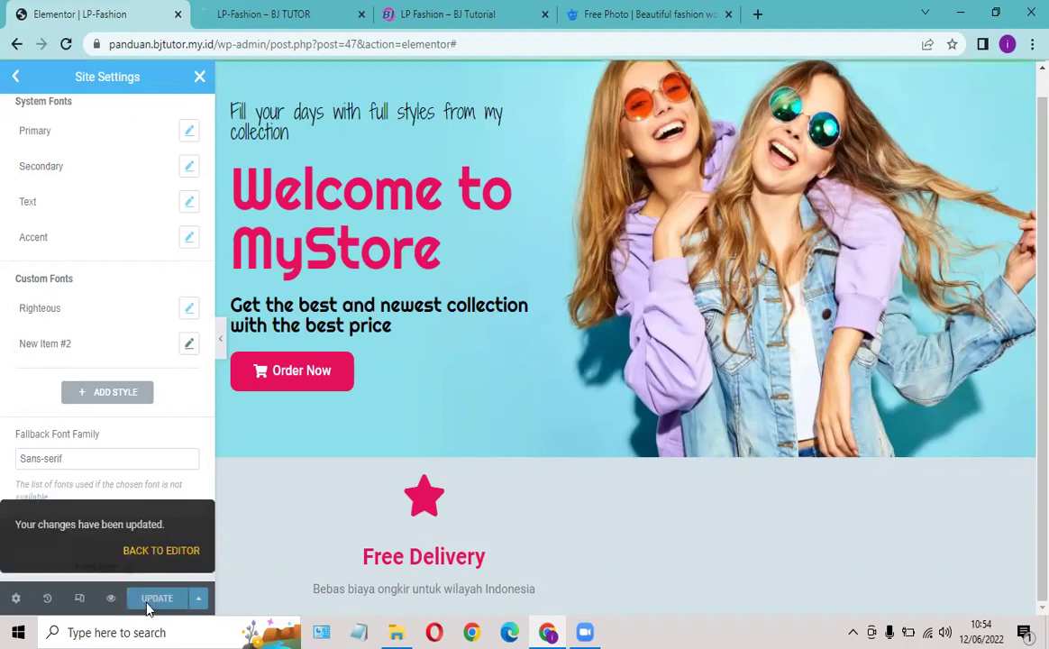
pyautogui.click(200, 80)
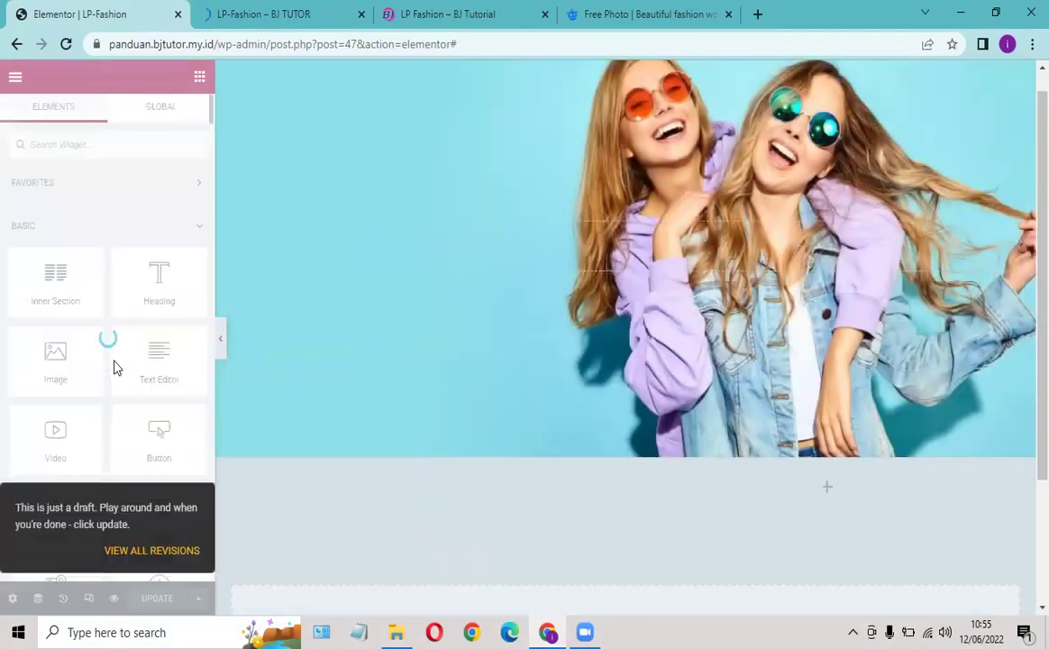
# Step: Apply the Righteous global font to the title of the Free Delivery icon box
pyautogui.scroll(-2, 462, 465)
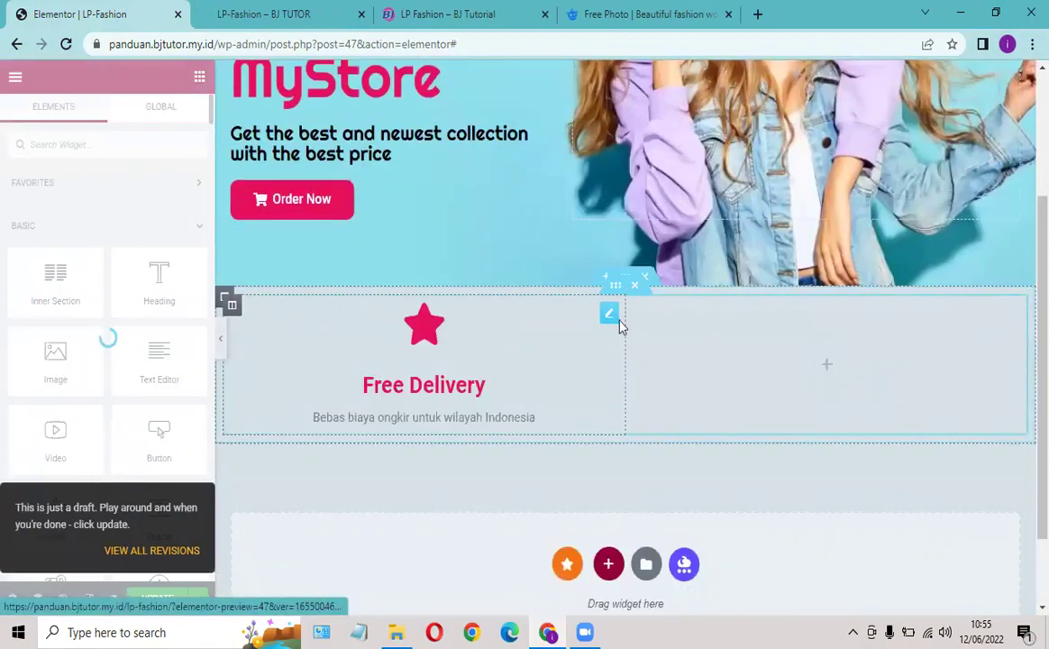
pyautogui.click(610, 315)
pyautogui.scroll(-3, 536, 389)
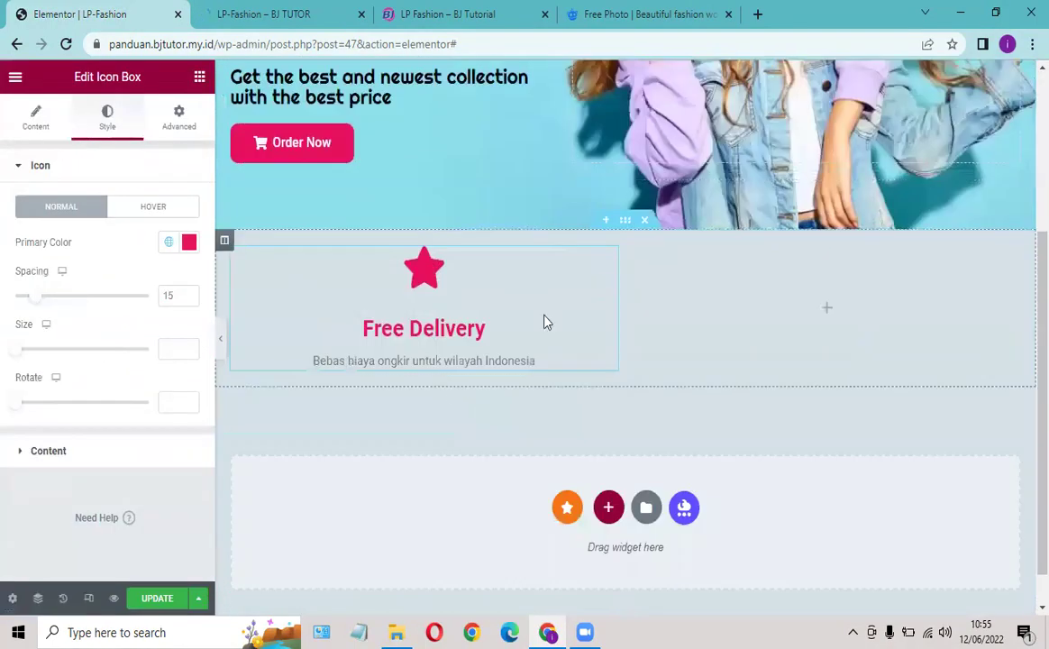
pyautogui.click(72, 451)
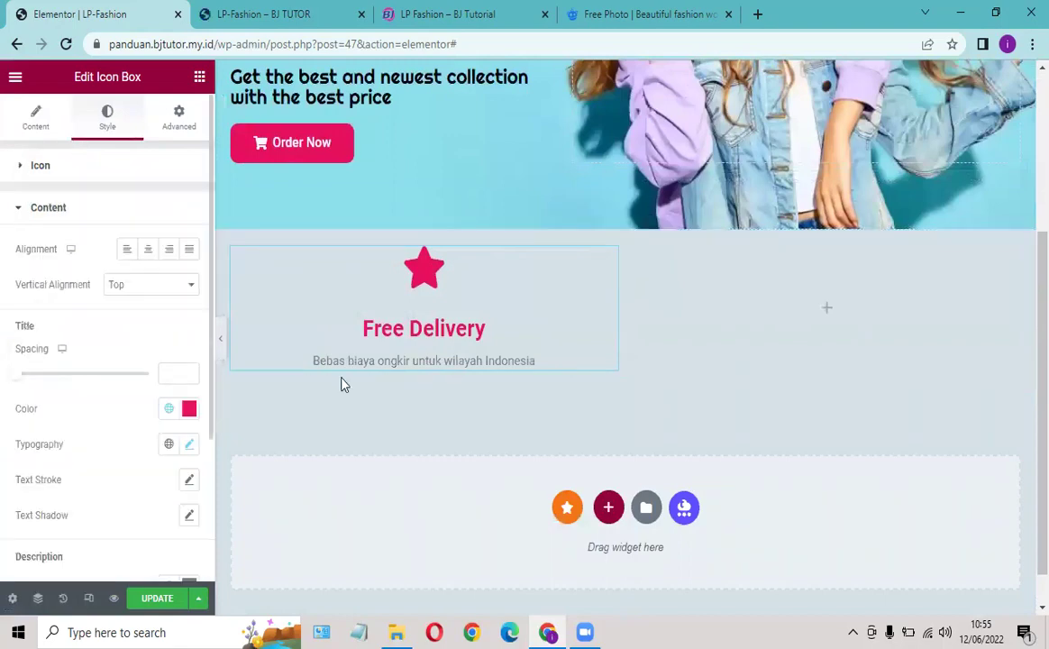
pyautogui.click(168, 450)
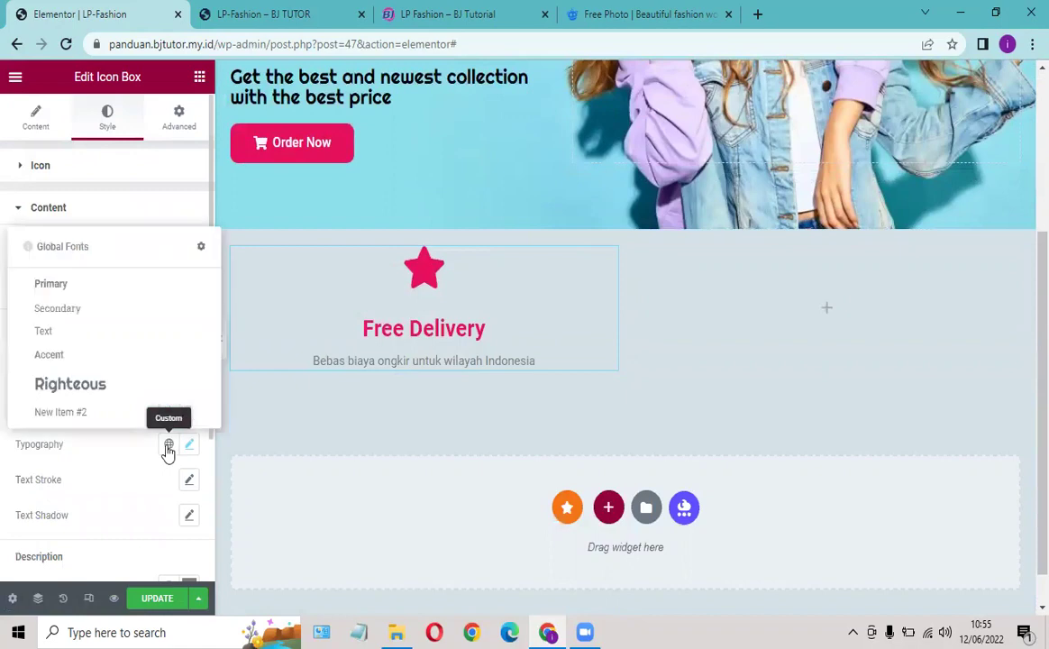
pyautogui.click(87, 389)
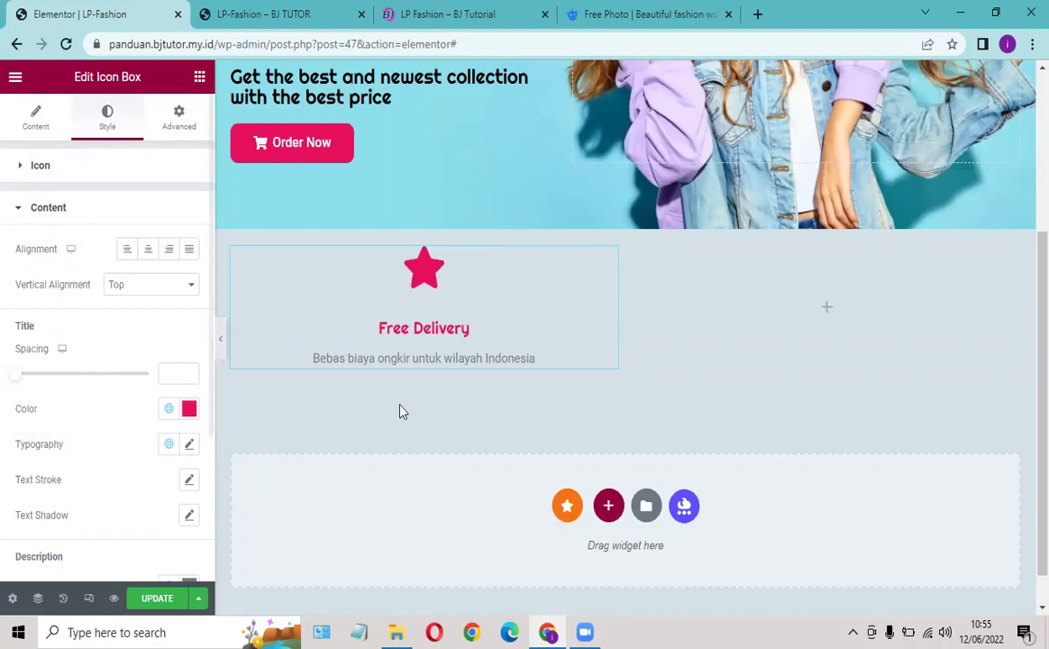
# Step: Set the icon box's description color to near-black #080000 and compare it with the sample page's description text
pyautogui.scroll(-2, 50, 550)
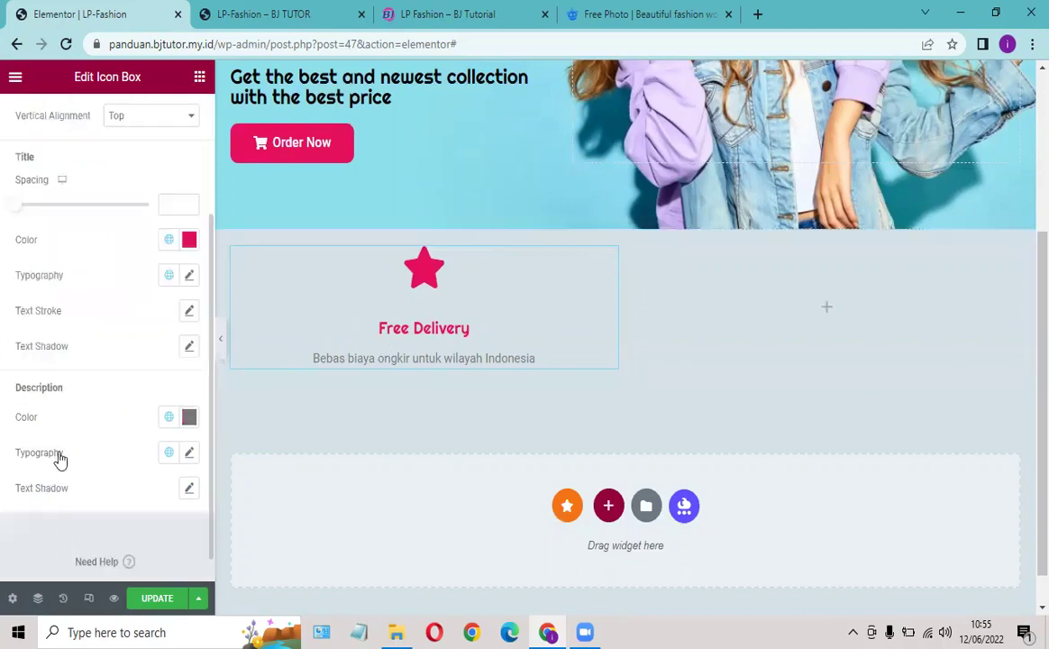
pyautogui.click(189, 420)
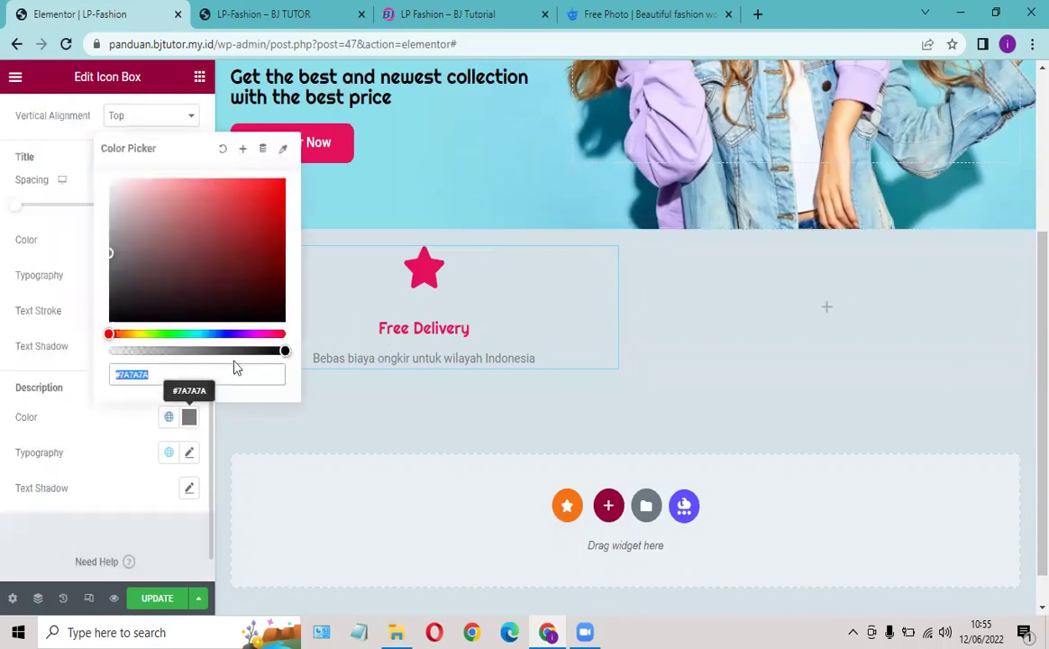
pyautogui.click(281, 315)
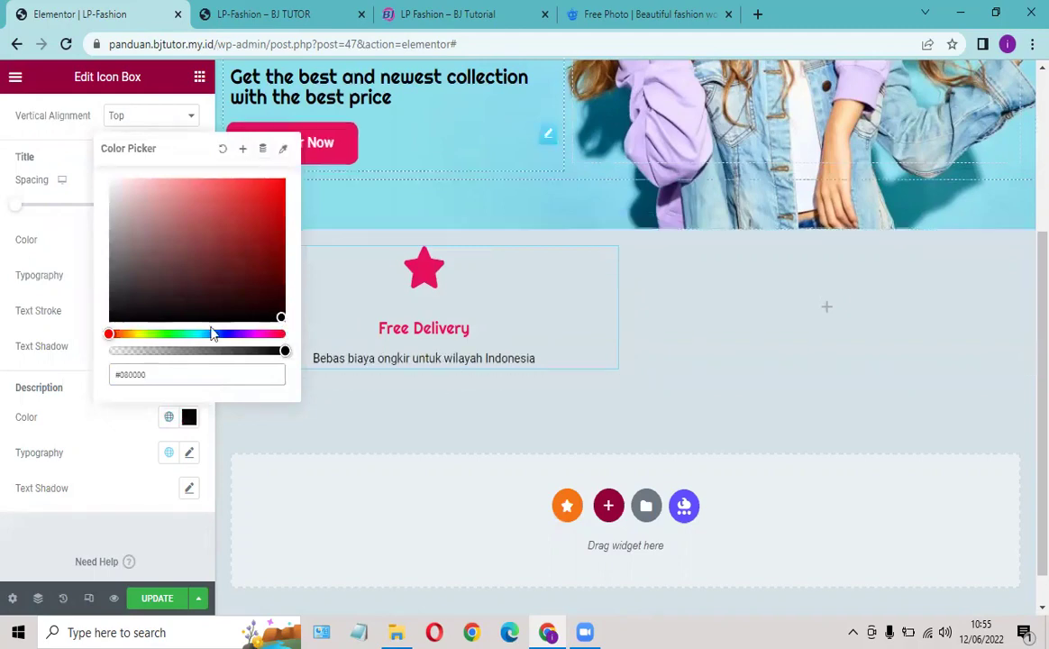
pyautogui.click(442, 13)
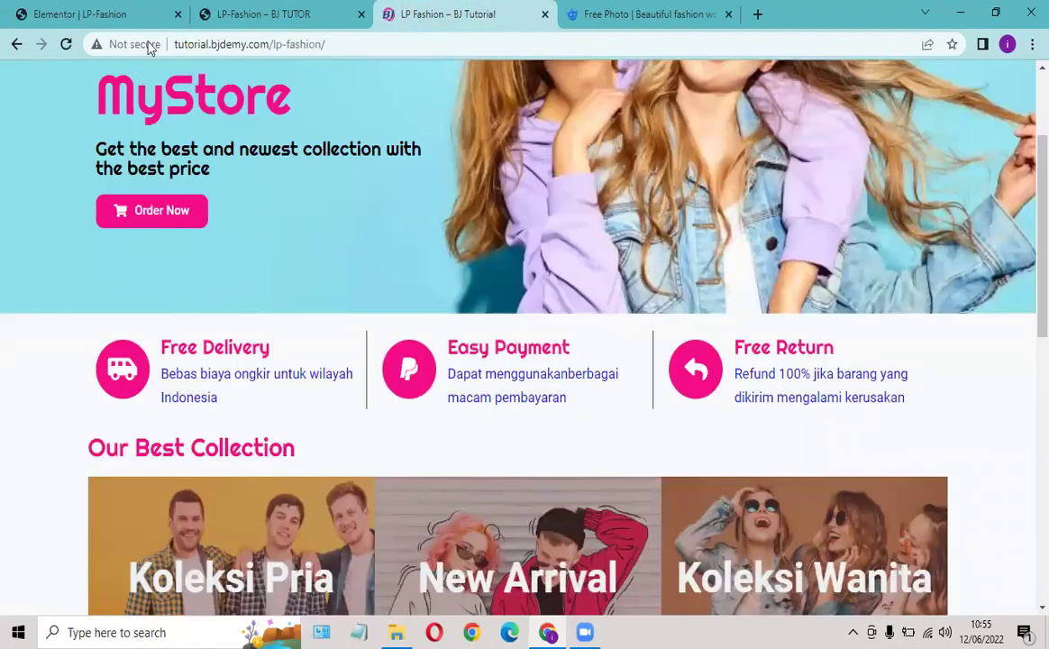
pyautogui.click(90, 14)
pyautogui.click(90, 424)
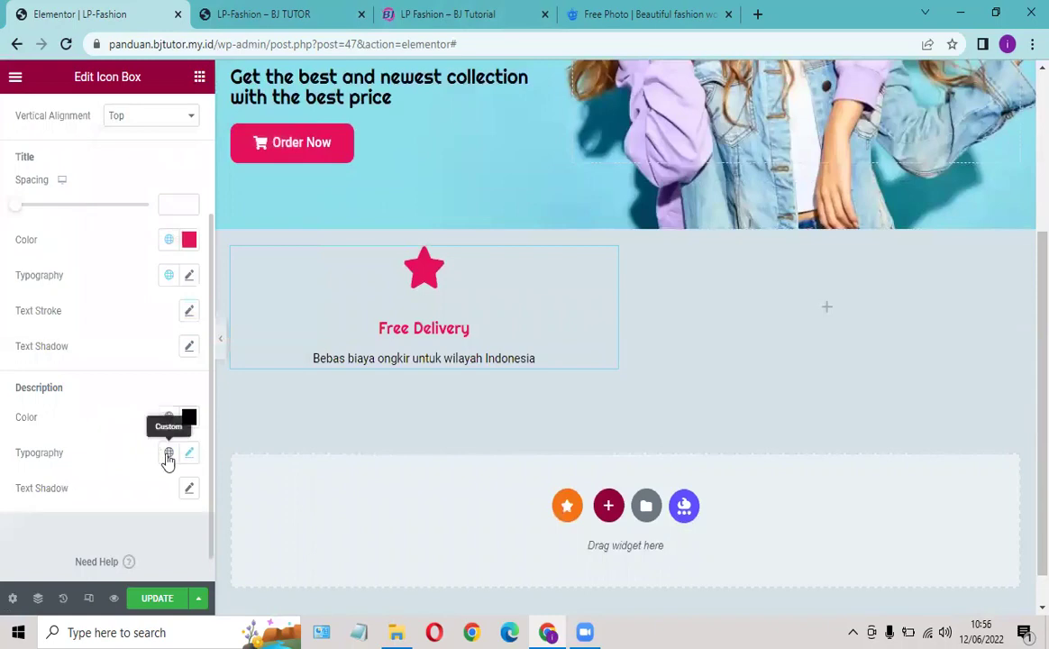
# Step: Apply the Righteous global font to the Free Delivery icon box's description and change its font family to Tahoma
pyautogui.click(168, 454)
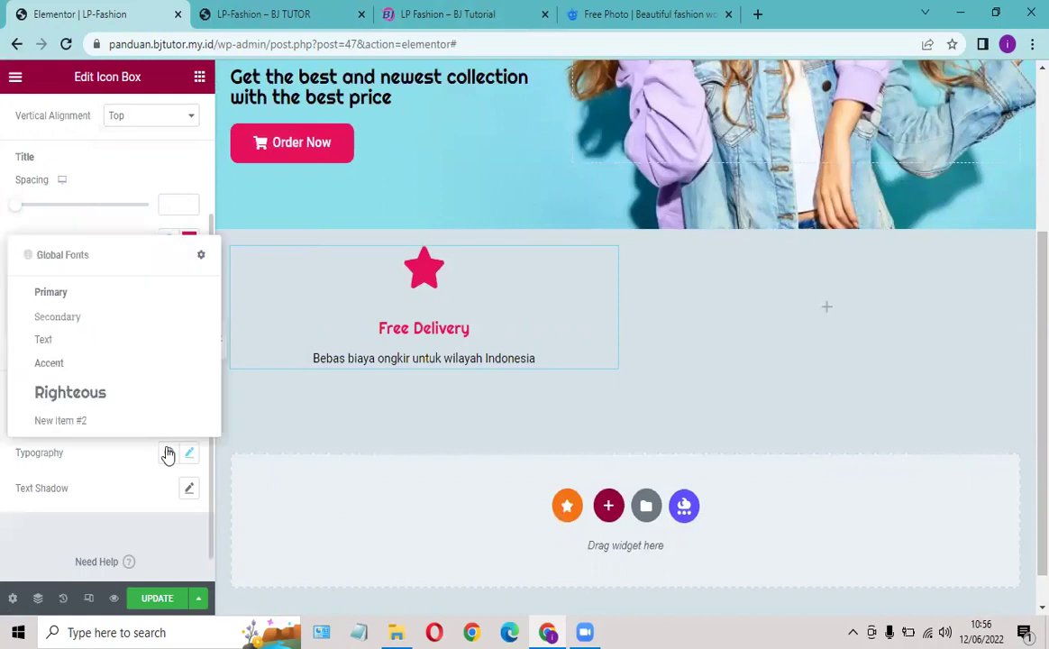
pyautogui.click(86, 397)
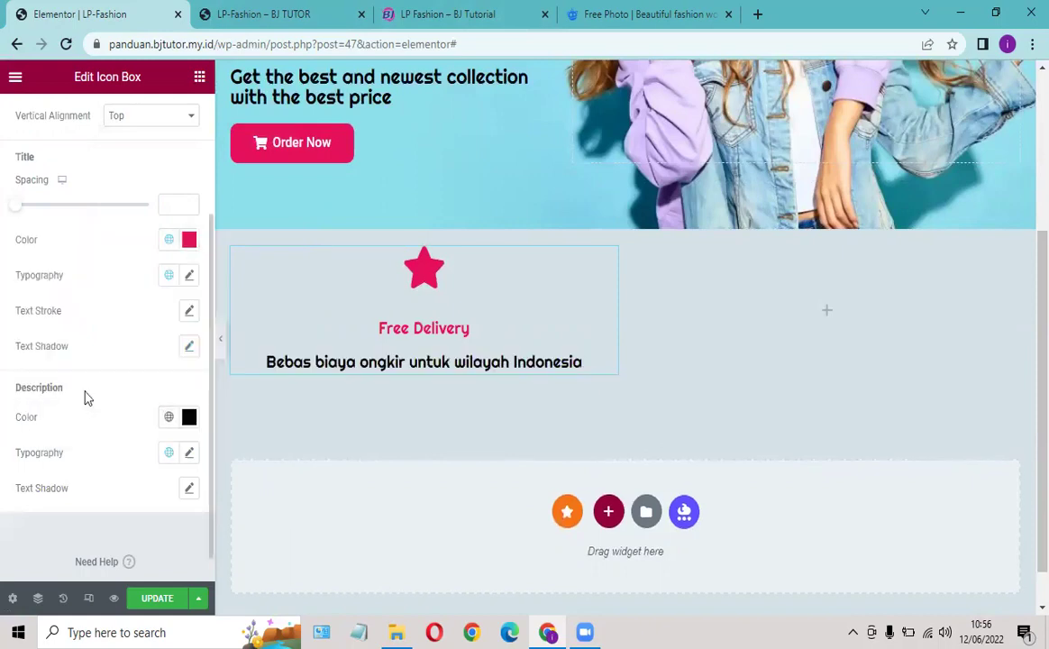
pyautogui.click(190, 454)
pyautogui.scroll(-2, 147, 478)
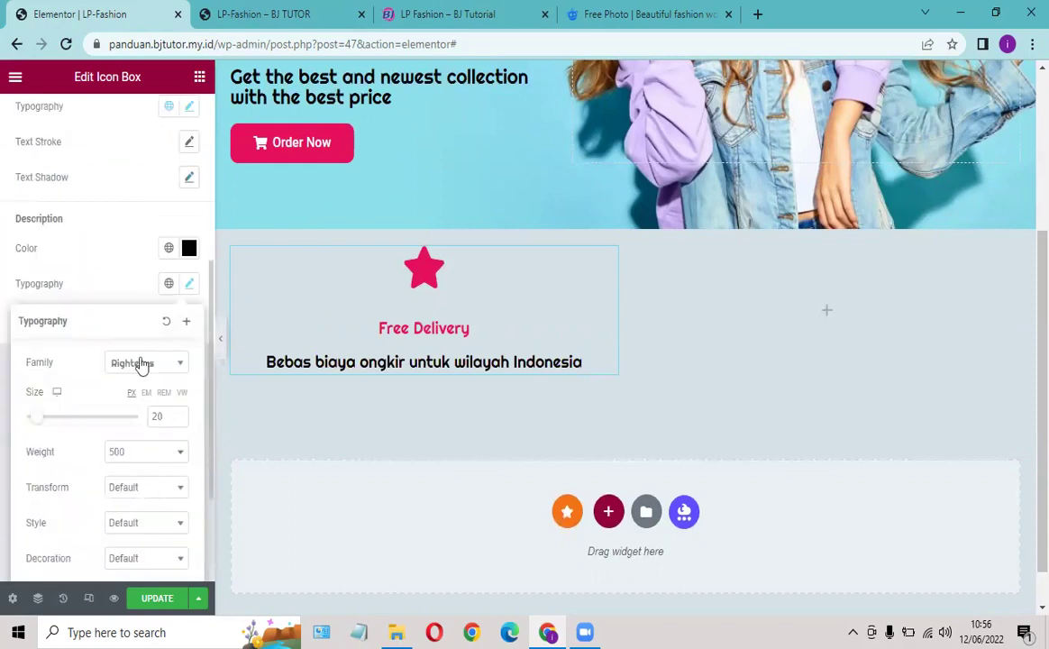
pyautogui.click(134, 365)
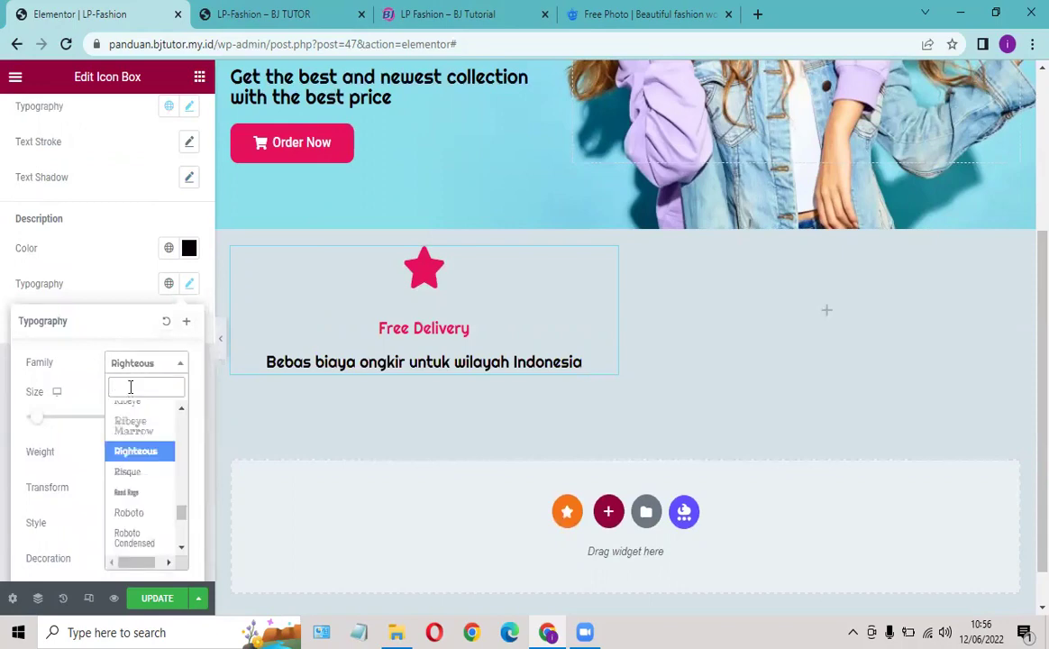
pyautogui.write('tahoma')
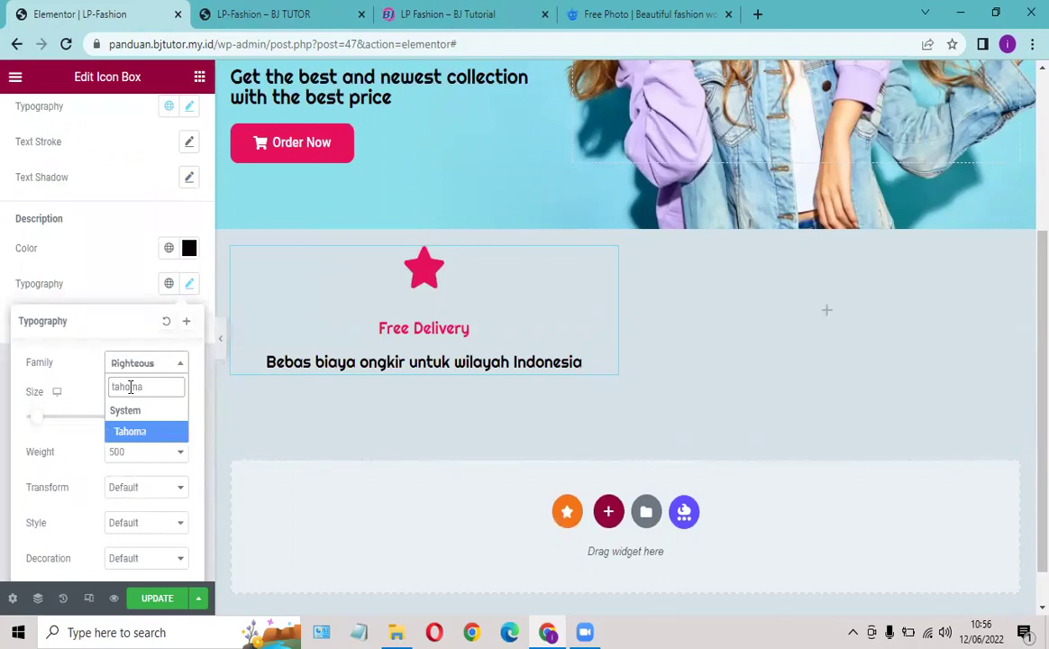
pyautogui.click(136, 432)
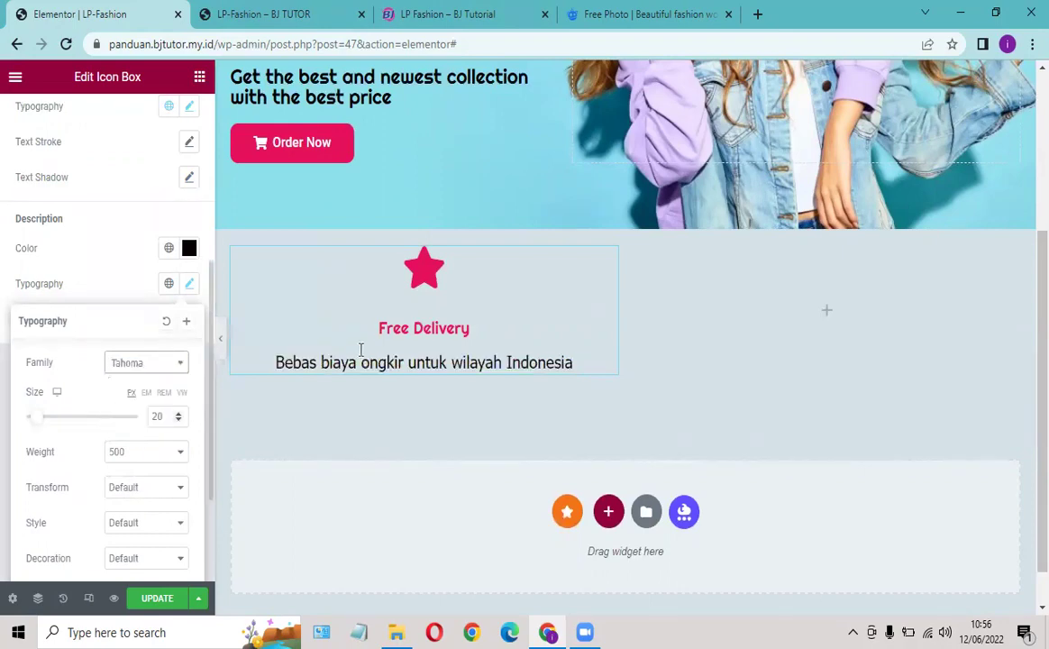
pyautogui.click(105, 277)
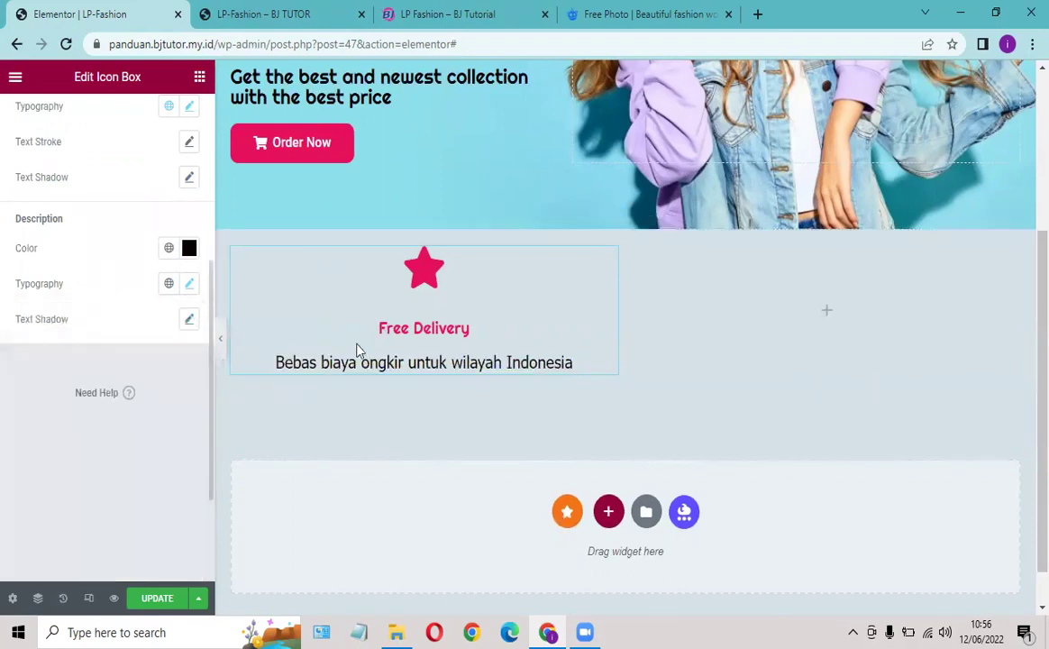
pyautogui.scroll(2, 363, 321)
pyautogui.click(403, 13)
pyautogui.click(136, 14)
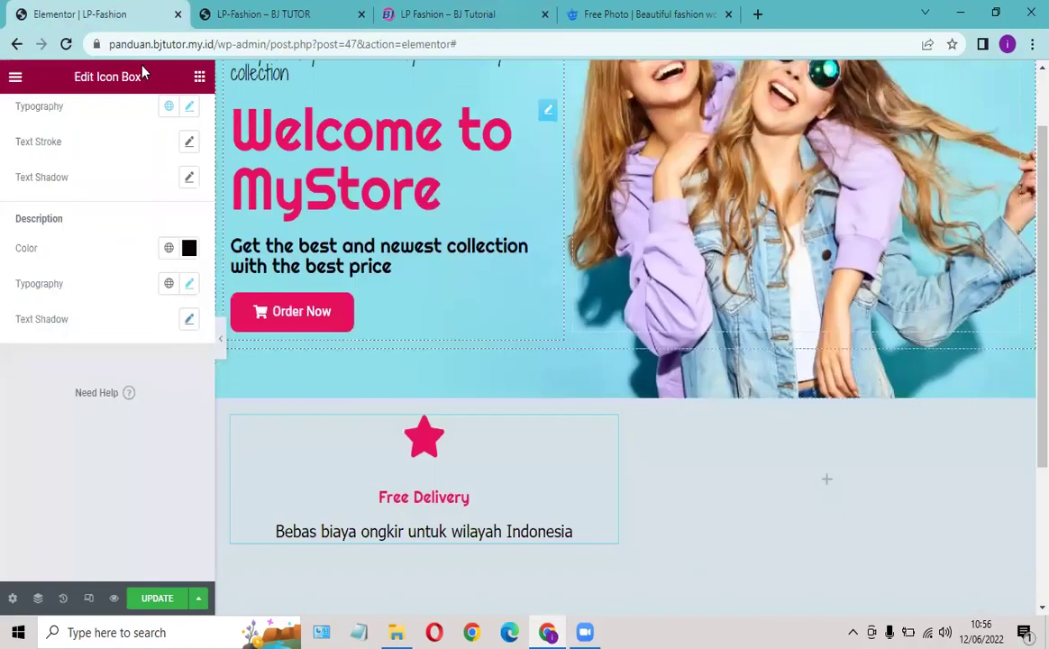
# Step: Set the Free Delivery column's vertical alignment to Middle and its horizontal alignment to Center
pyautogui.scroll(-1, 541, 297)
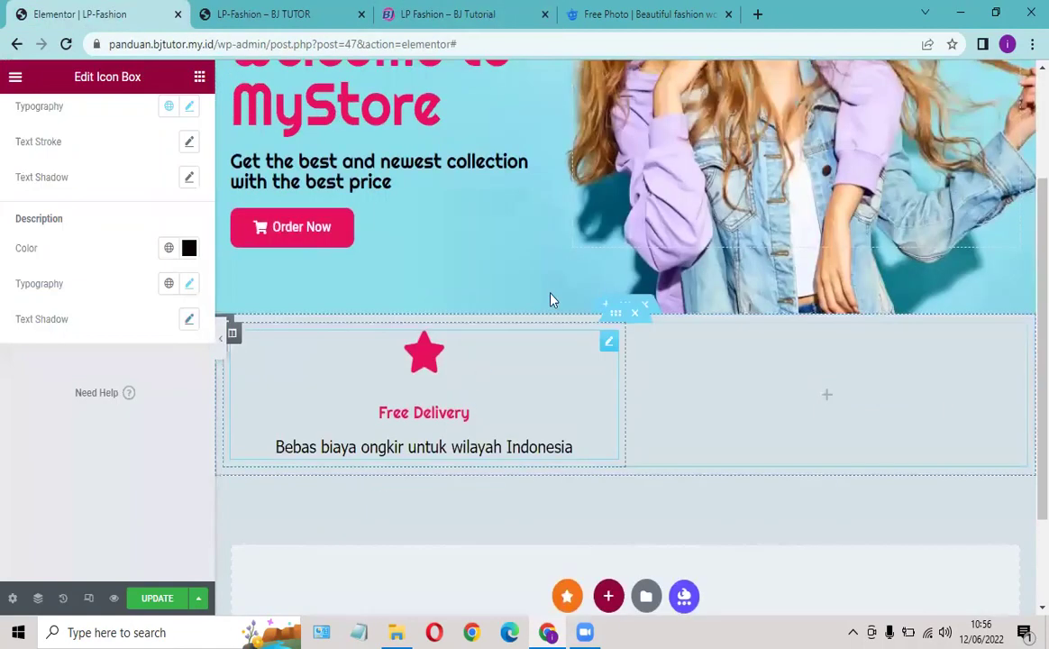
pyautogui.click(233, 335)
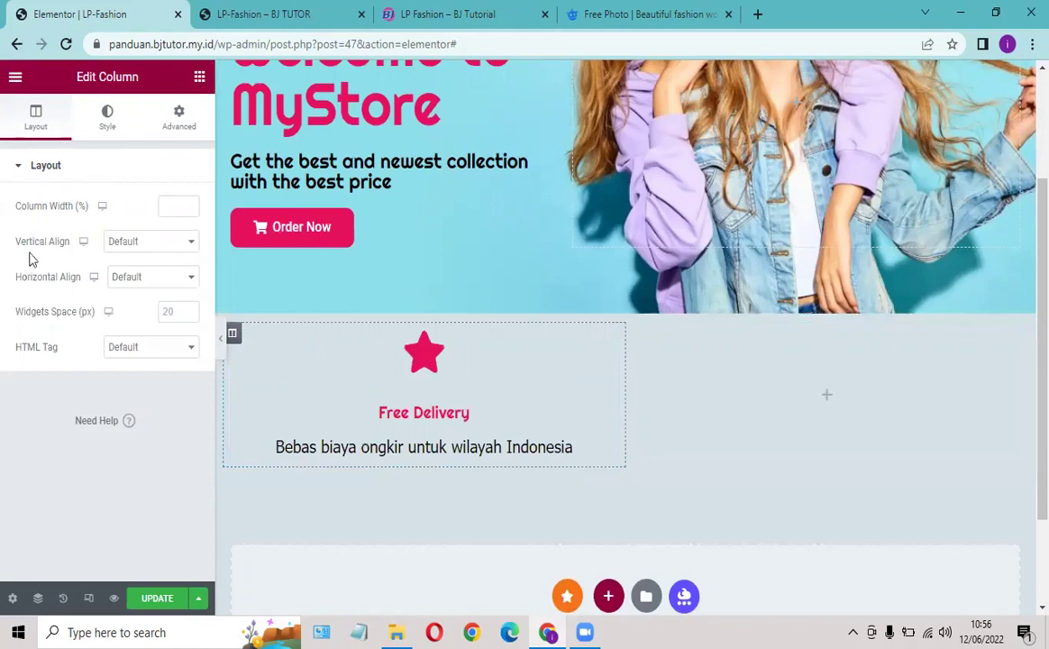
pyautogui.click(137, 251)
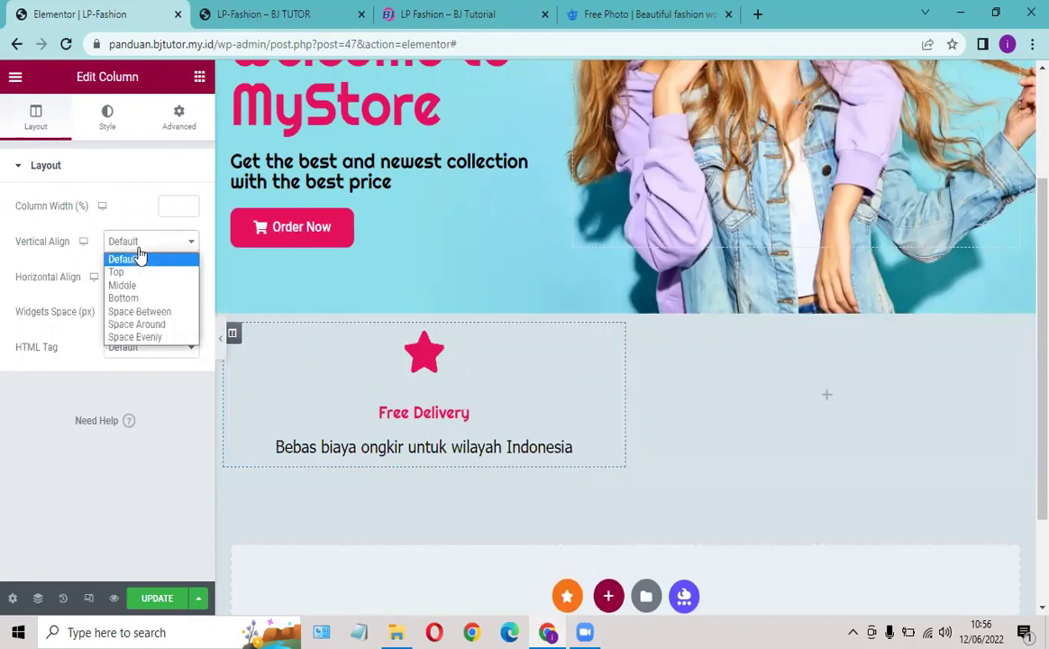
pyautogui.press('Escape')
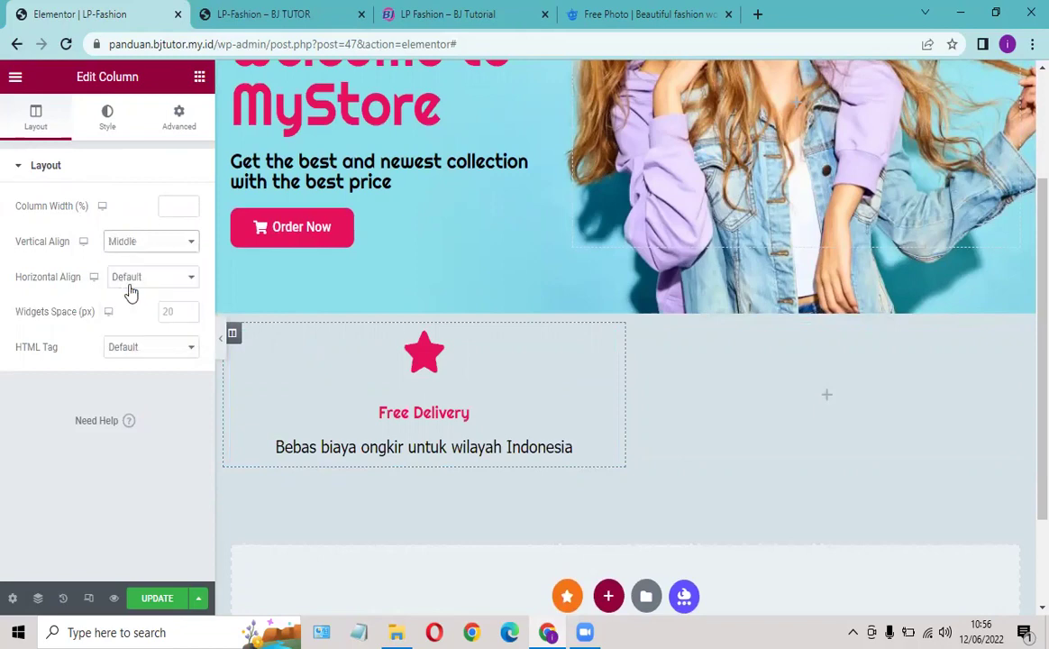
pyautogui.click(143, 283)
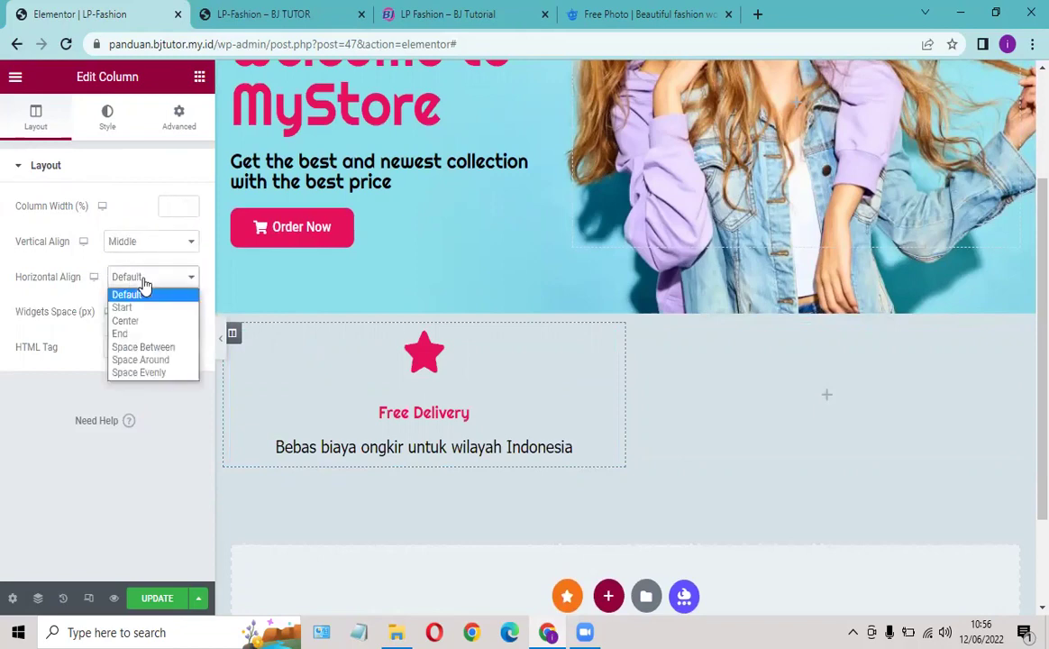
pyautogui.click(131, 321)
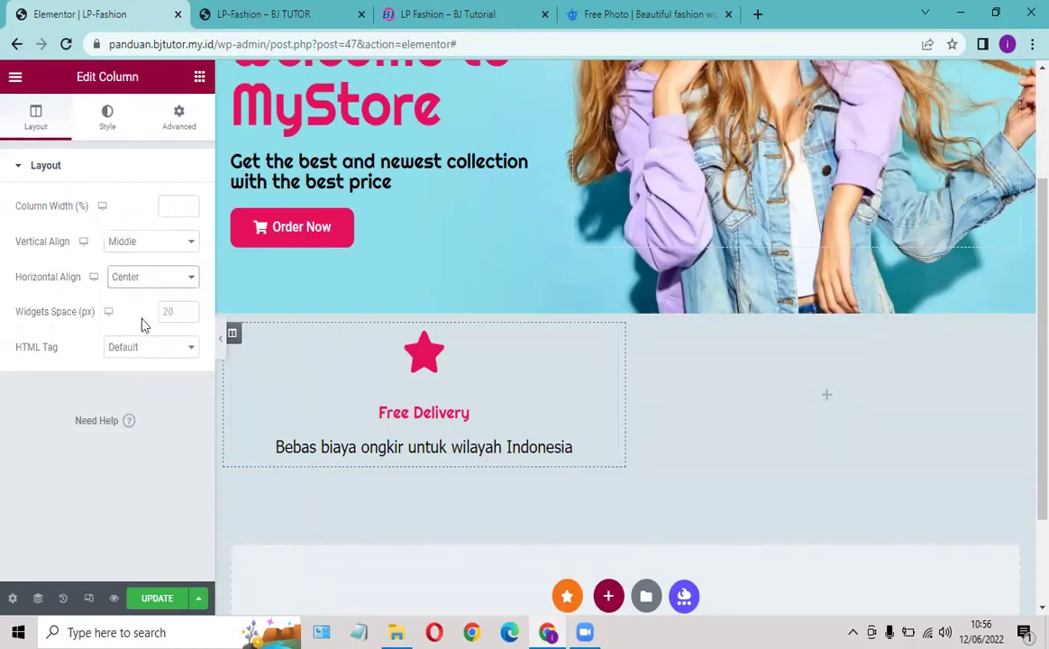
pyautogui.click(107, 119)
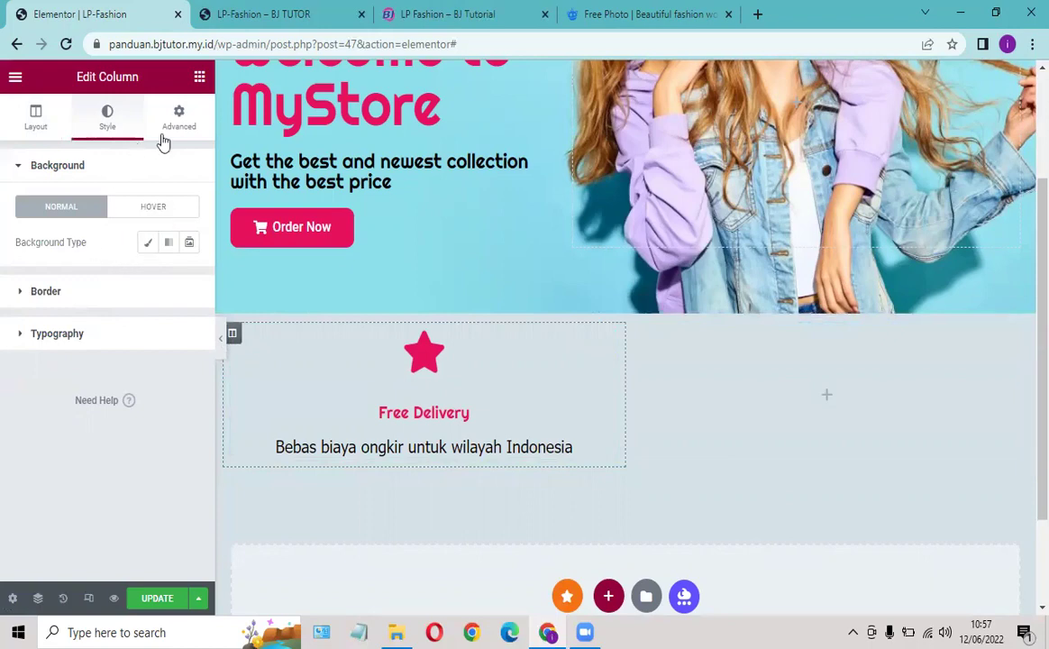
pyautogui.click(54, 123)
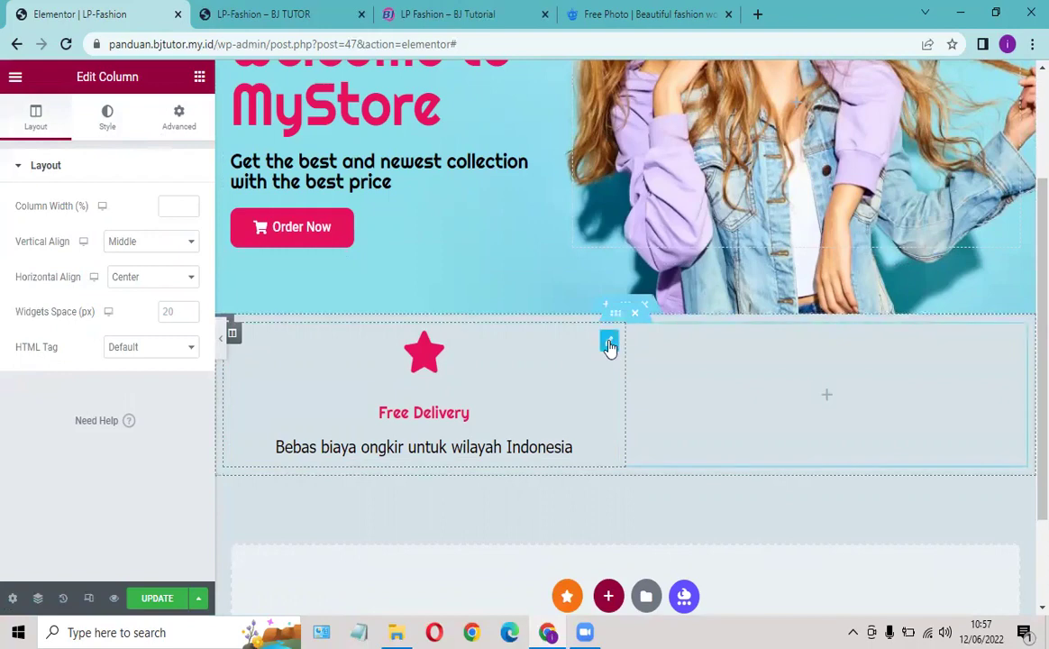
# Step: Set the Free Delivery icon box's icon view to Stacked
pyautogui.click(609, 344)
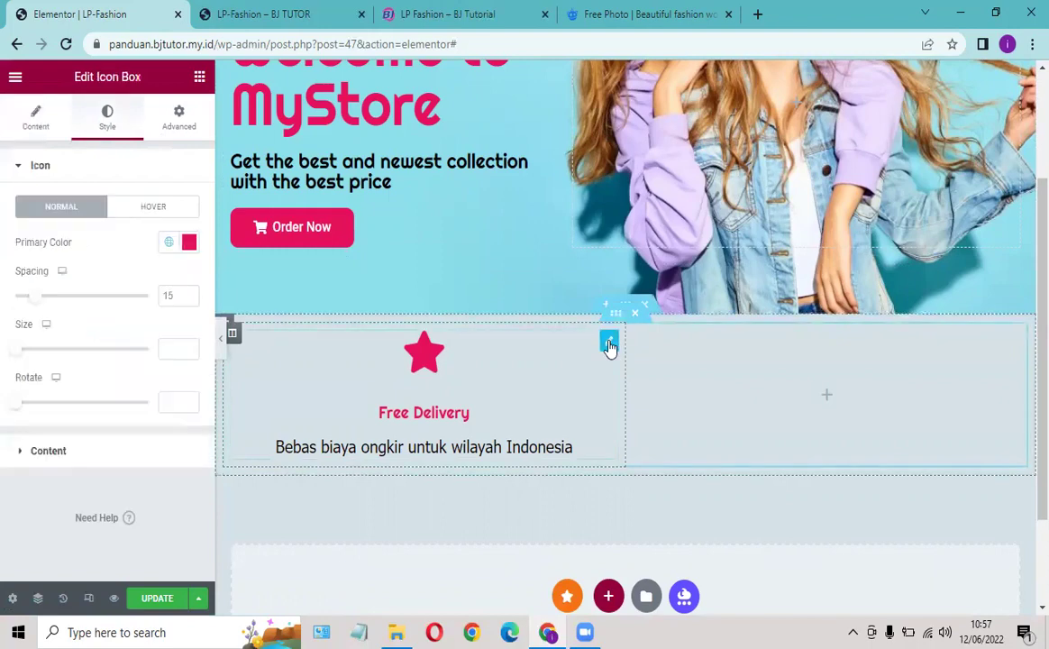
pyautogui.click(43, 124)
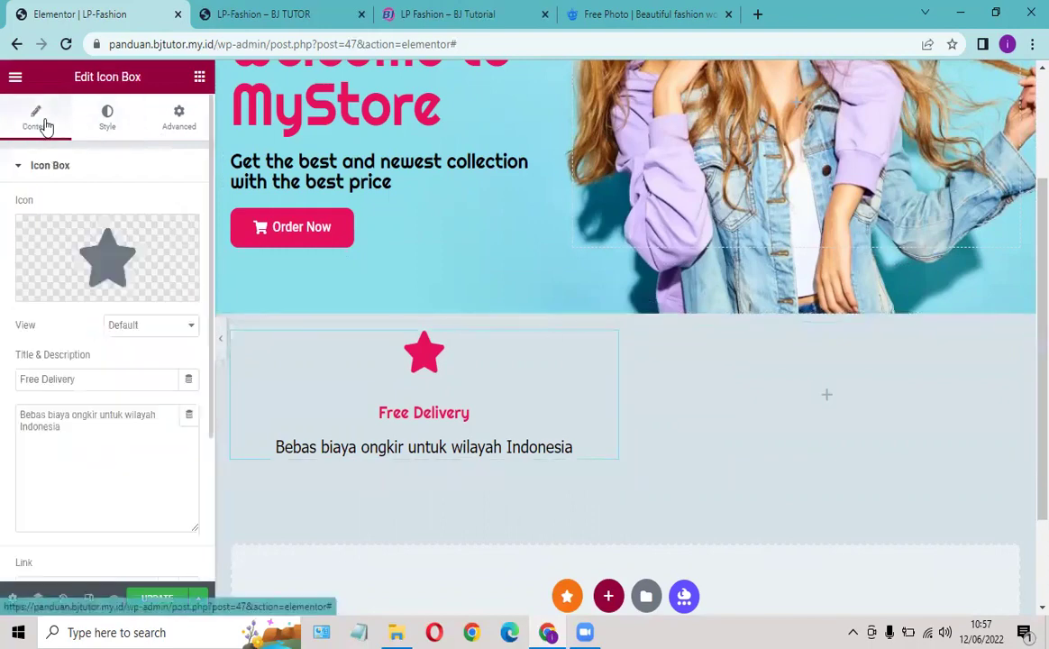
pyautogui.click(154, 328)
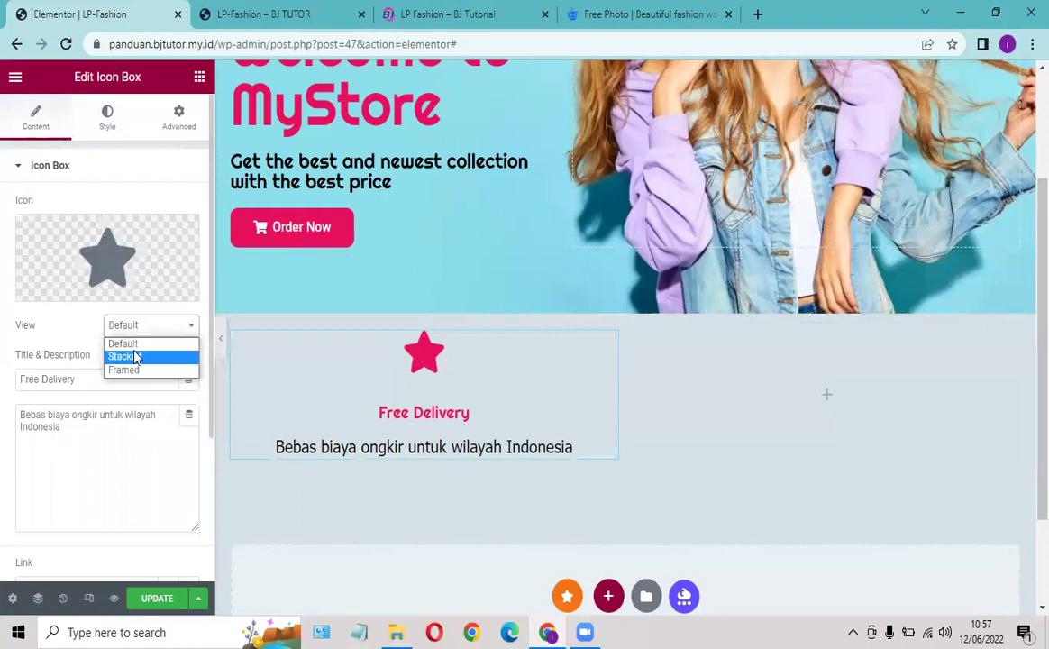
pyautogui.click(135, 357)
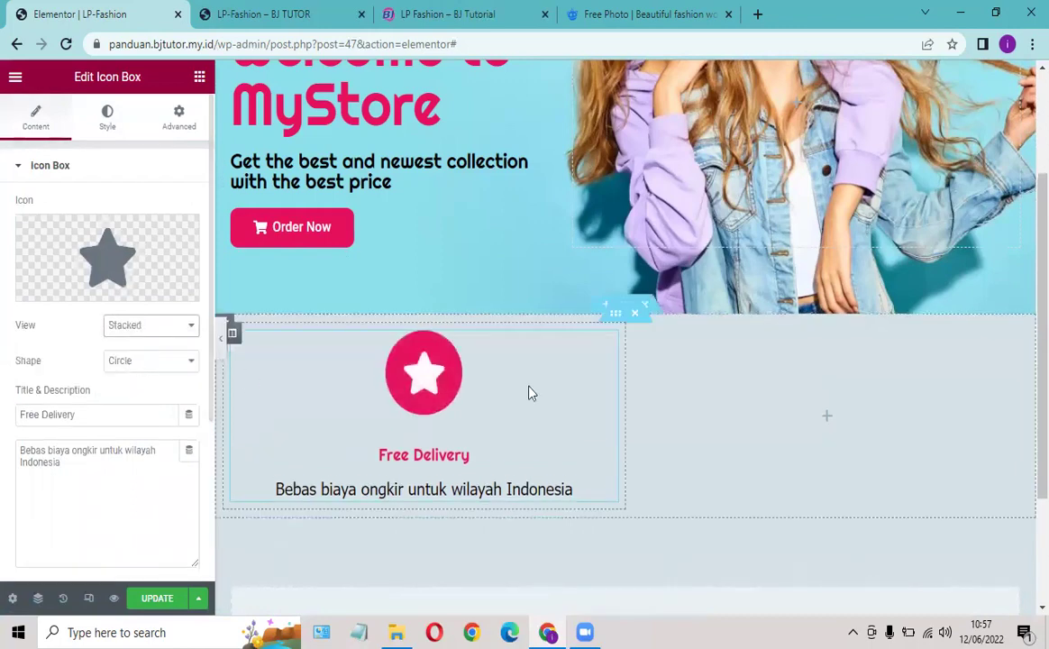
# Step: Try the Framed view on the Free Delivery icon, compare it with the sample page, and return the view to Stacked
pyautogui.click(134, 335)
pyautogui.click(133, 371)
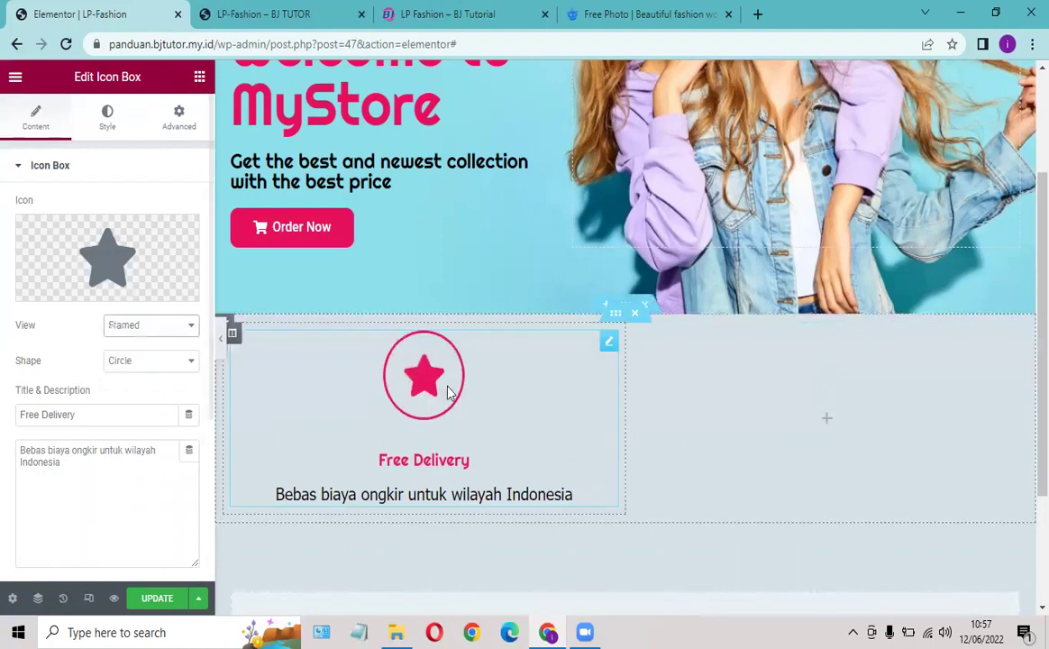
pyautogui.click(426, 14)
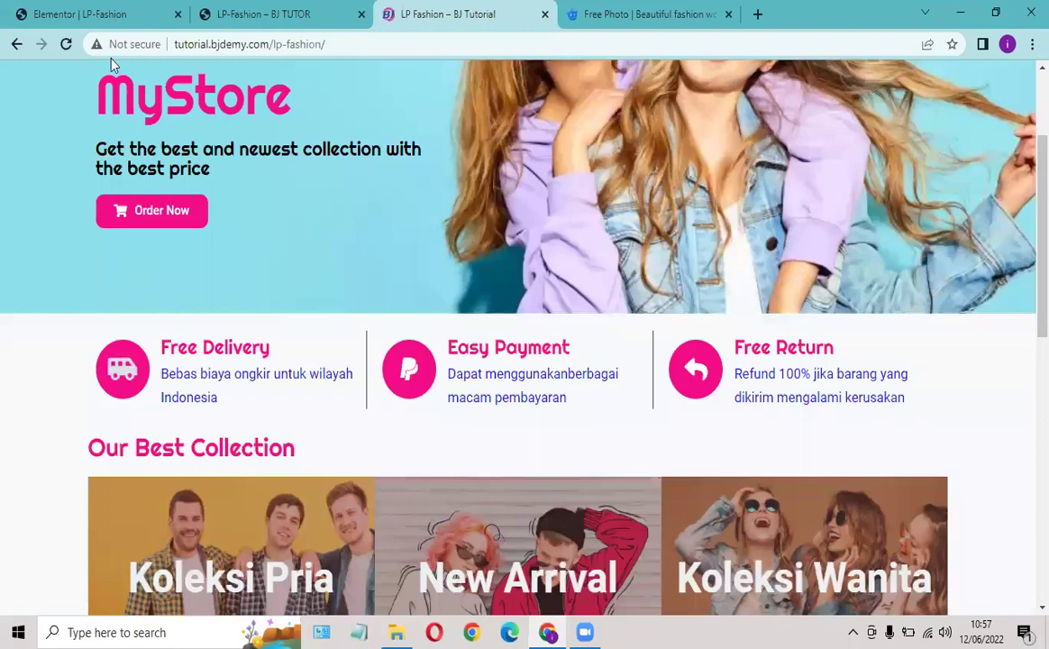
pyautogui.click(118, 16)
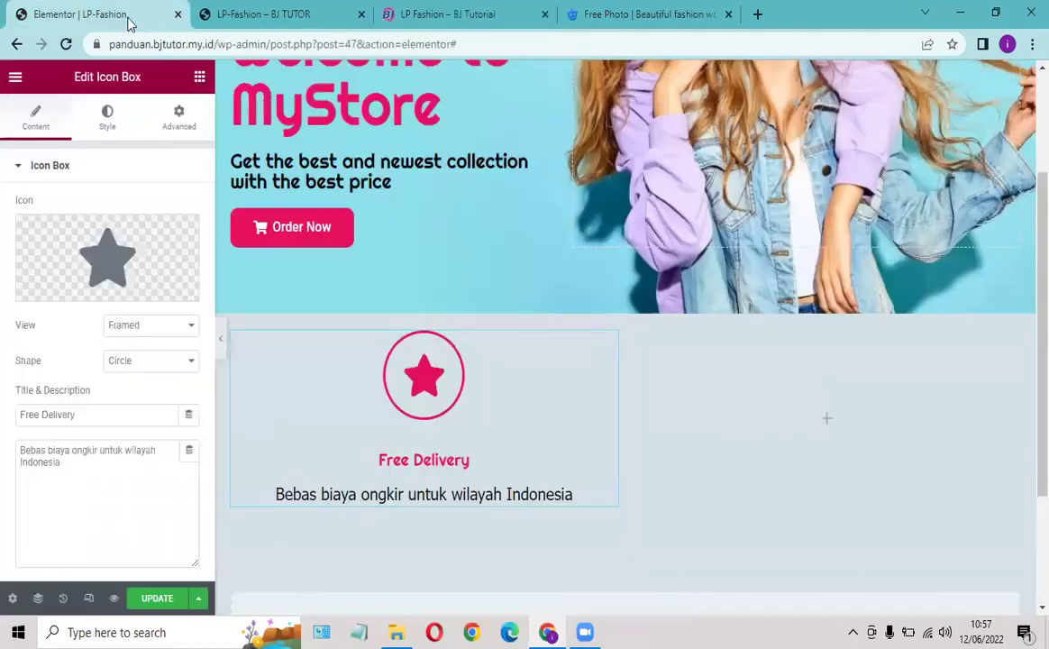
pyautogui.click(146, 330)
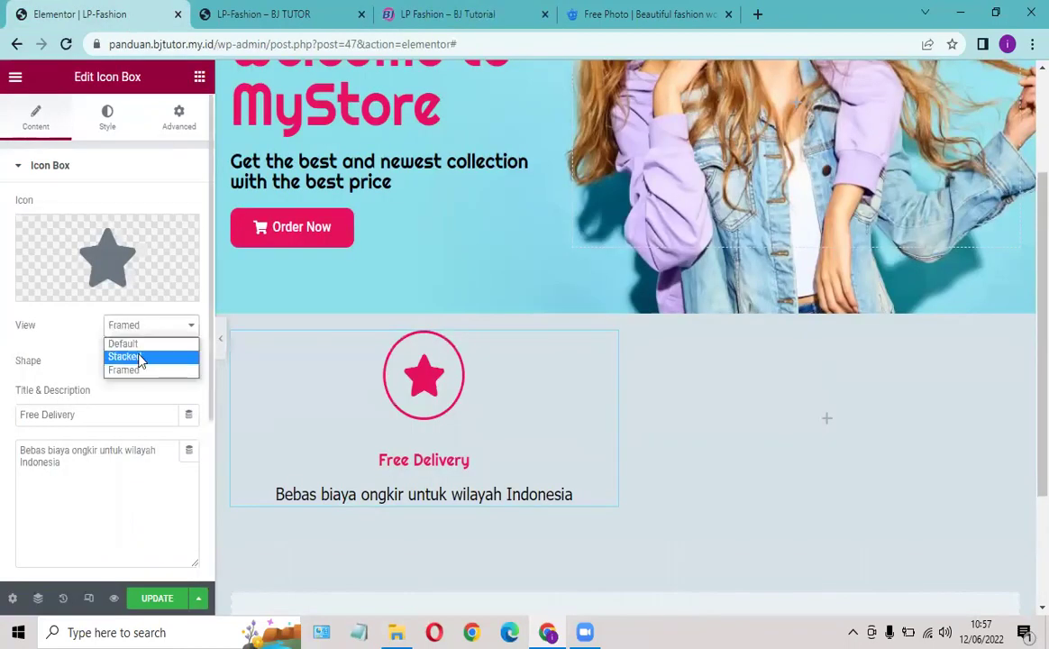
pyautogui.click(141, 357)
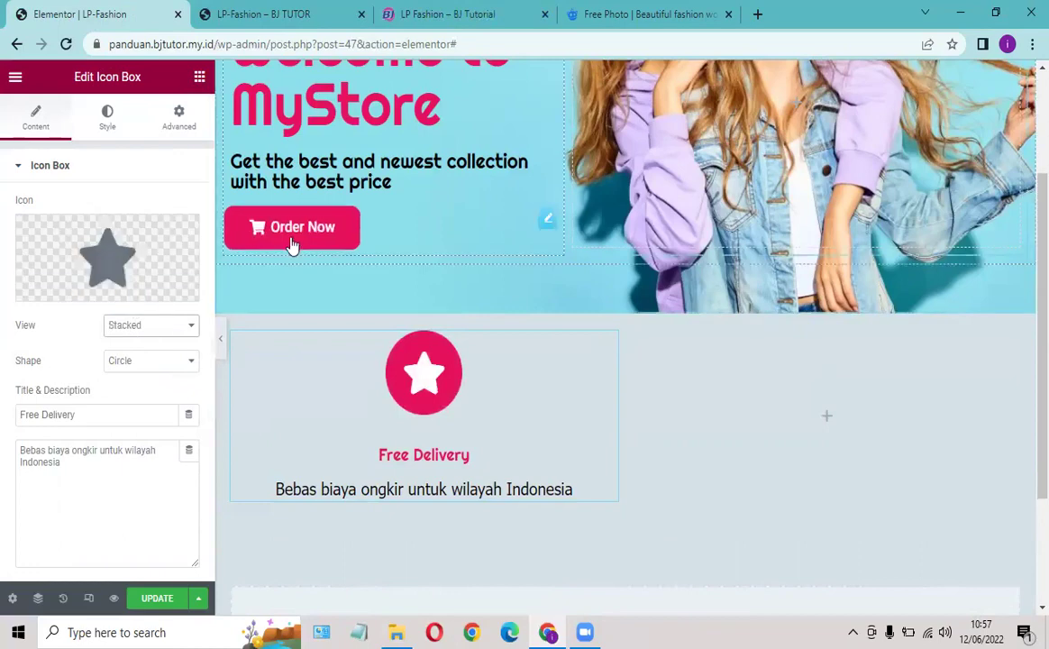
# Step: Try the icon on both sides of the Free Delivery text and leave its position set to left
pyautogui.moveTo(176, 239)
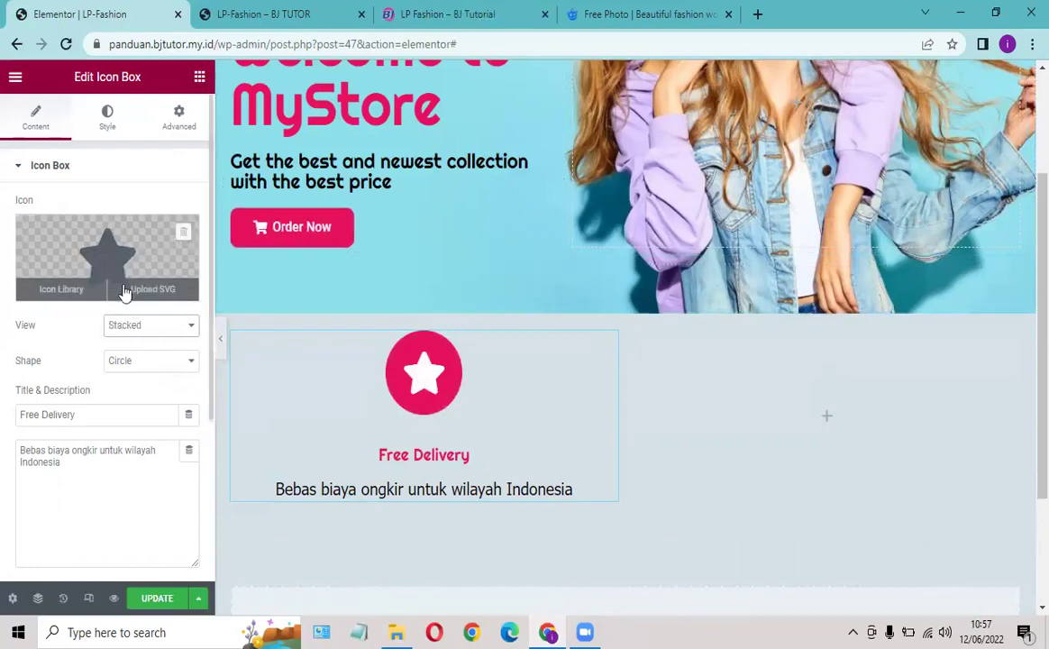
pyautogui.scroll(-3, 124, 306)
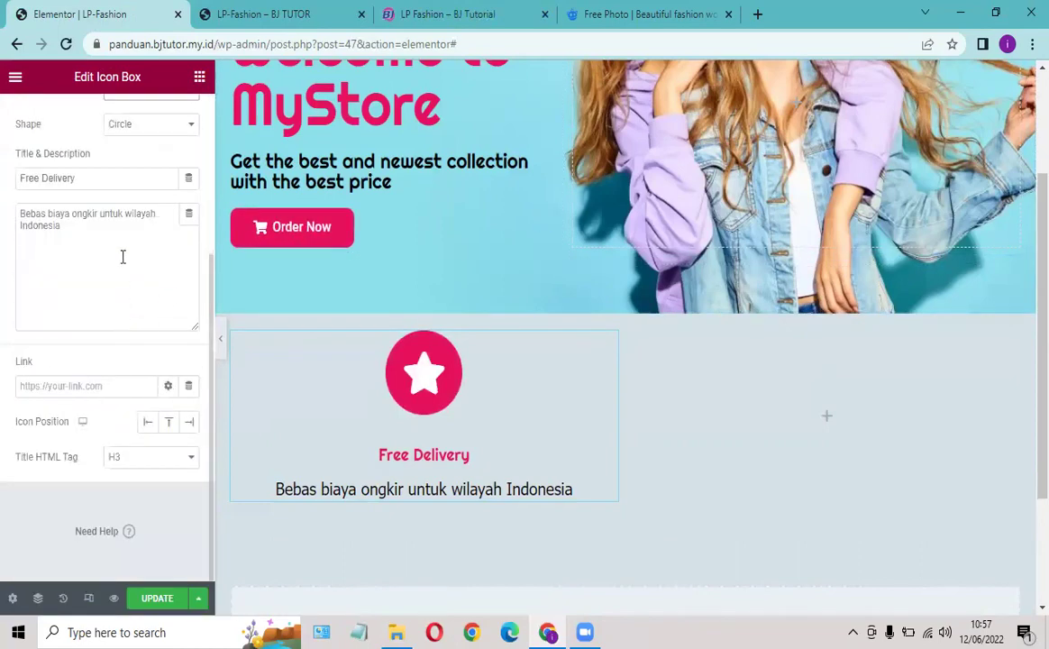
pyautogui.scroll(3, 123, 256)
pyautogui.scroll(-3, 118, 217)
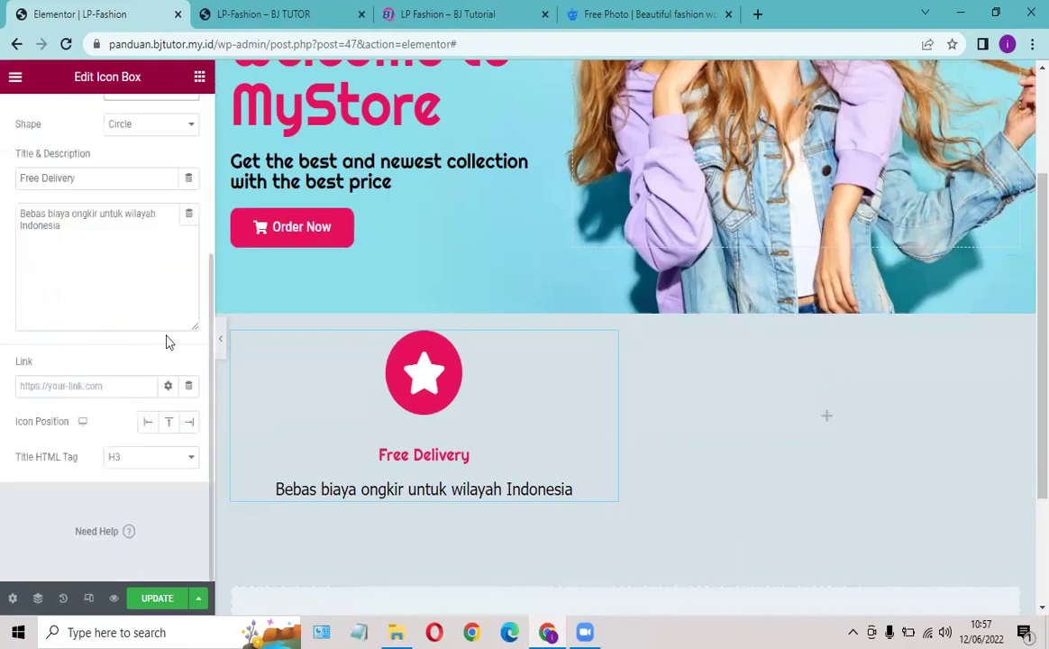
pyautogui.click(150, 423)
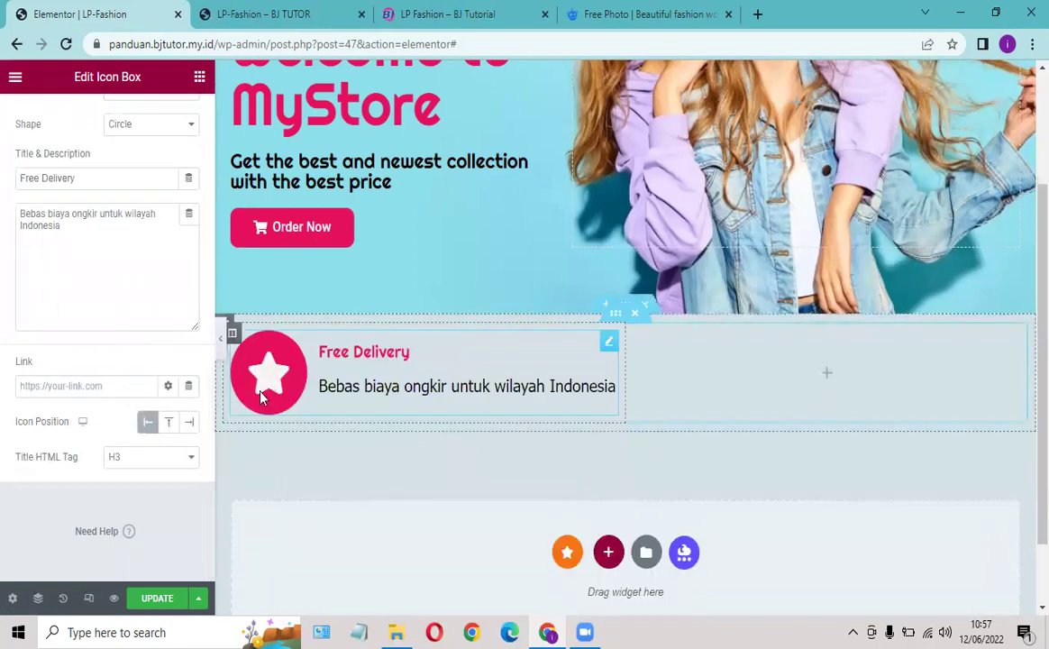
pyautogui.click(190, 422)
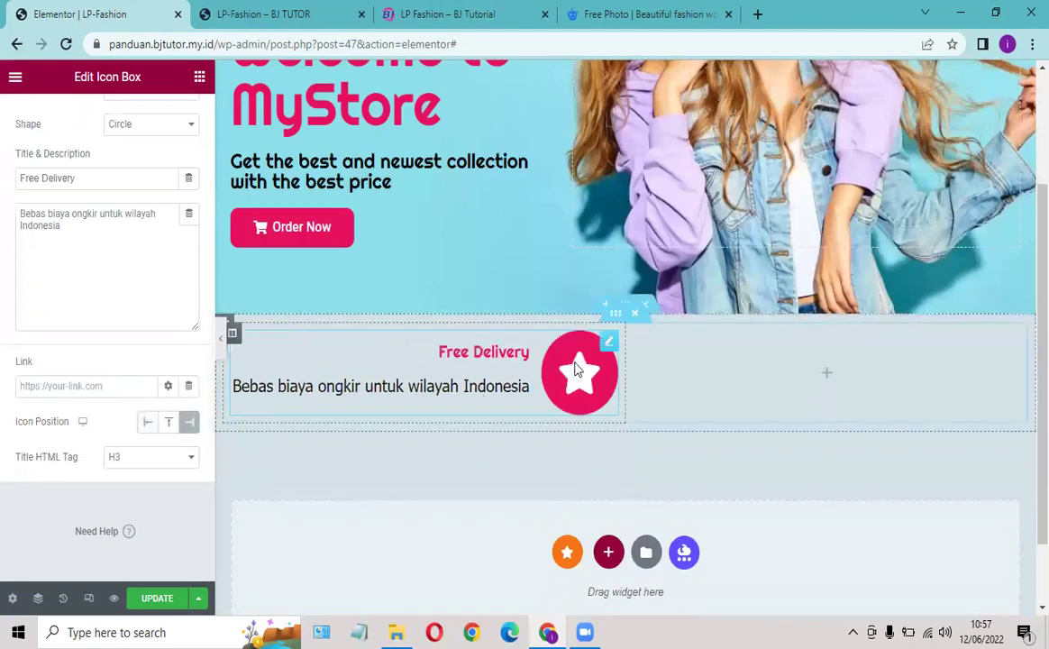
pyautogui.click(149, 423)
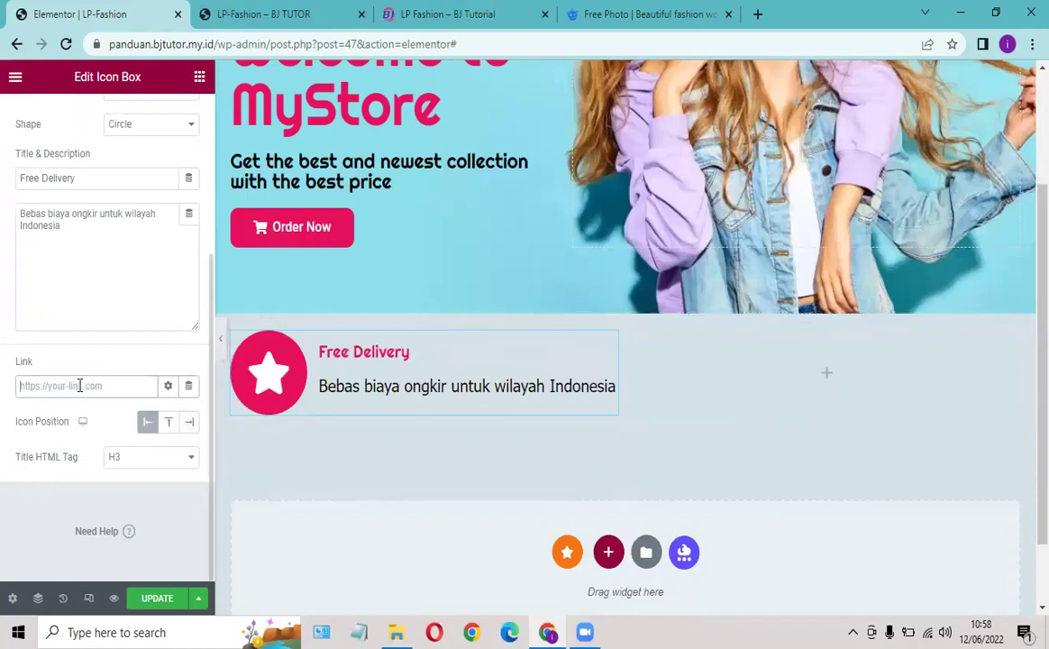
# Step: Compare the Free Delivery box's icon and link settings with the feature boxes on the sample page
pyautogui.click(443, 14)
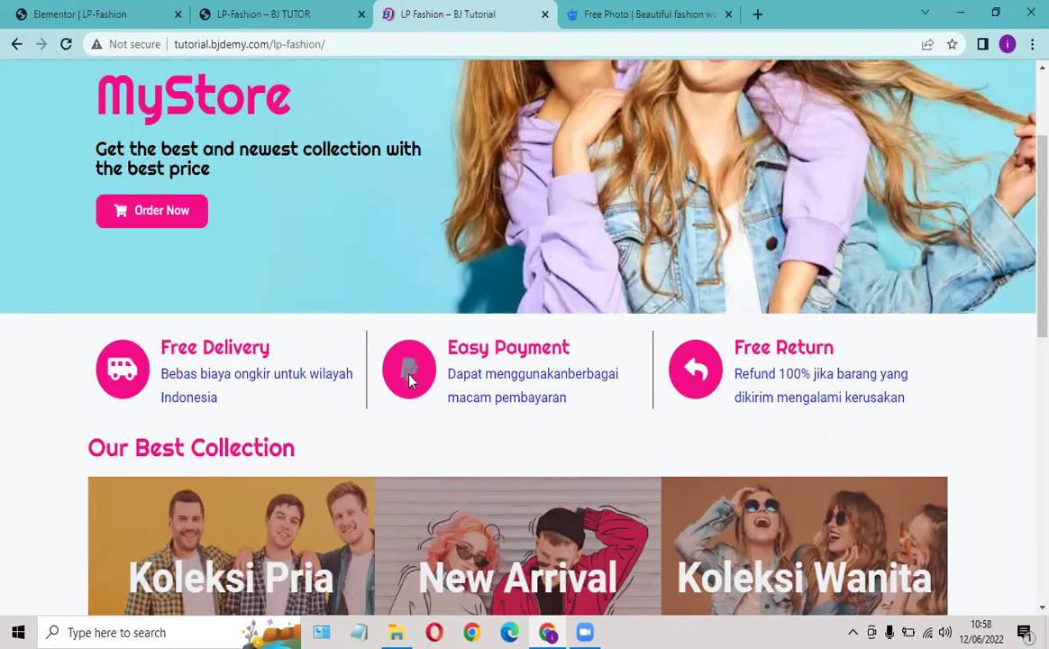
pyautogui.click(135, 16)
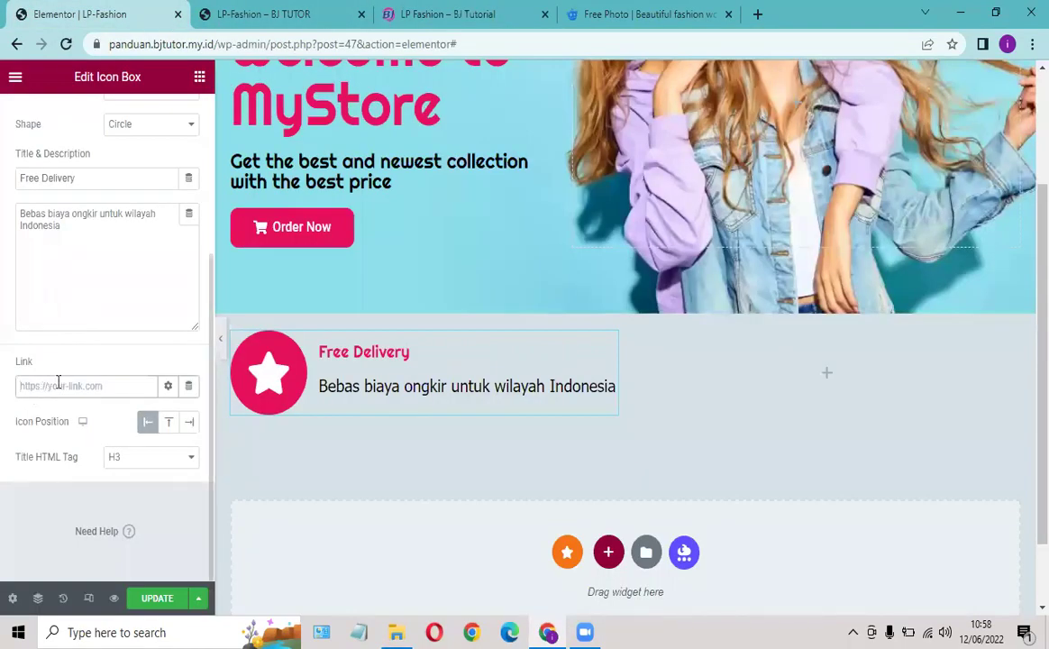
pyautogui.click(60, 387)
pyautogui.click(151, 372)
pyautogui.scroll(3, 72, 379)
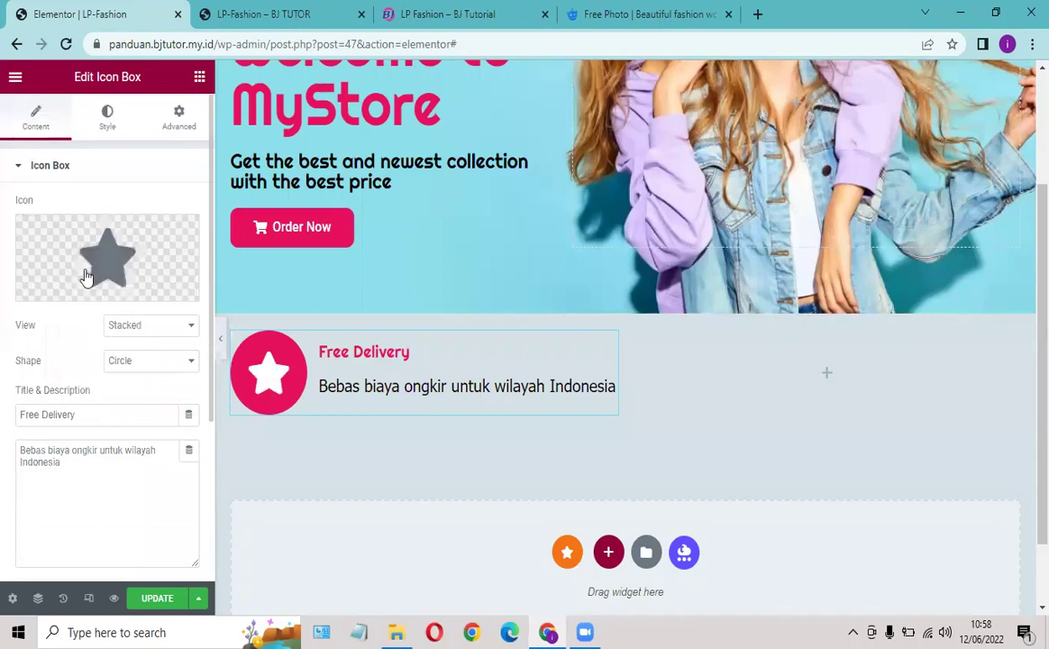
pyautogui.click(482, 13)
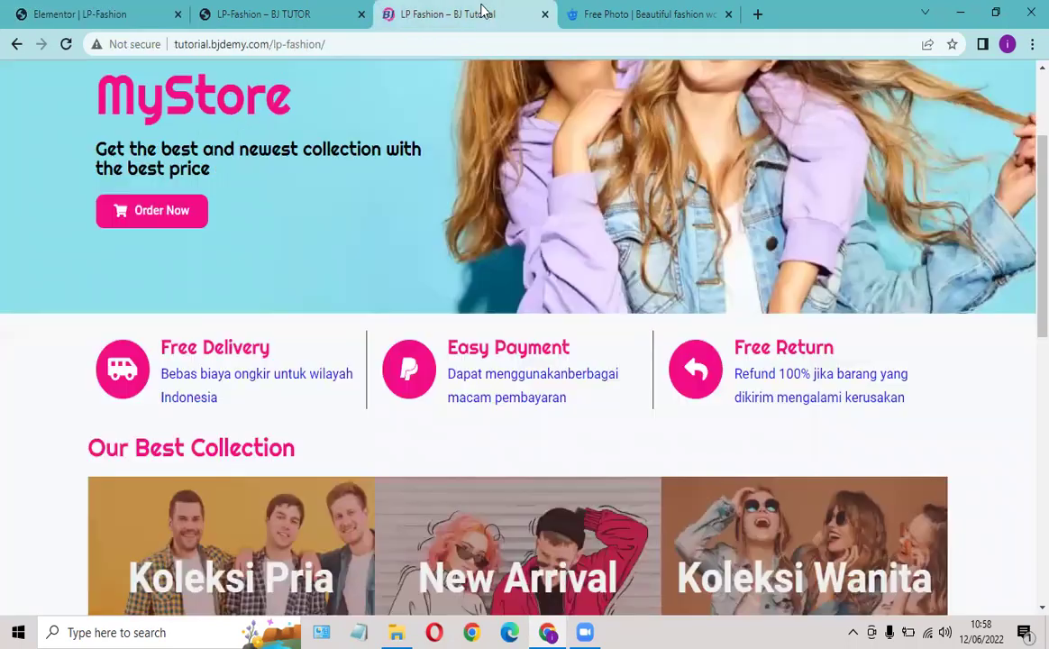
# Step: Replace the star in the Free Delivery icon box with the shuttle van icon, filtering the icon library by "shu"
pyautogui.click(108, 17)
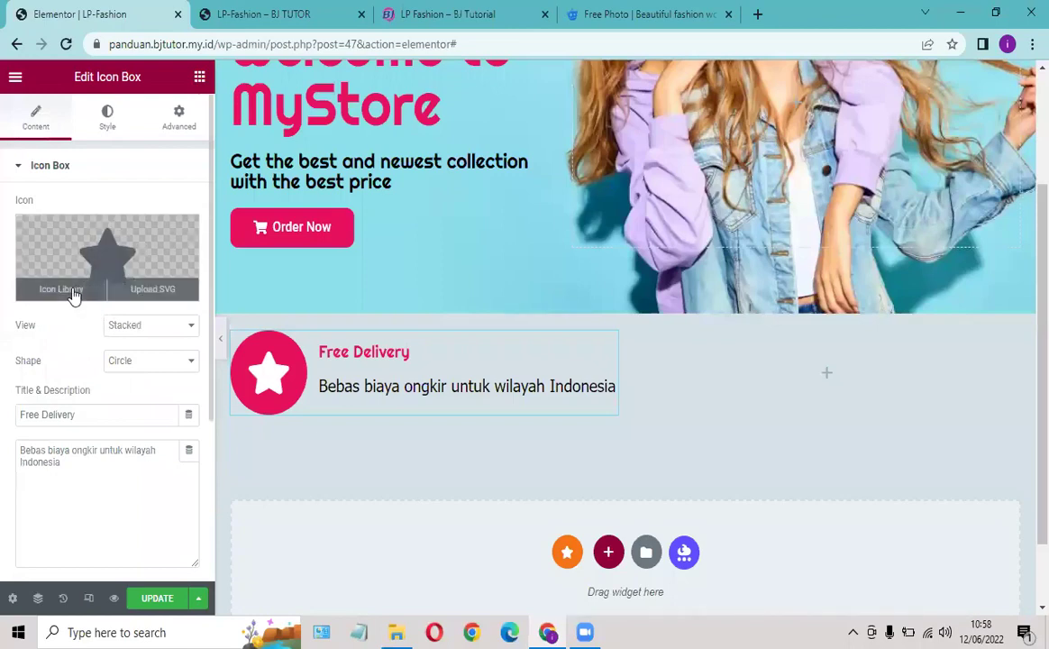
pyautogui.click(74, 290)
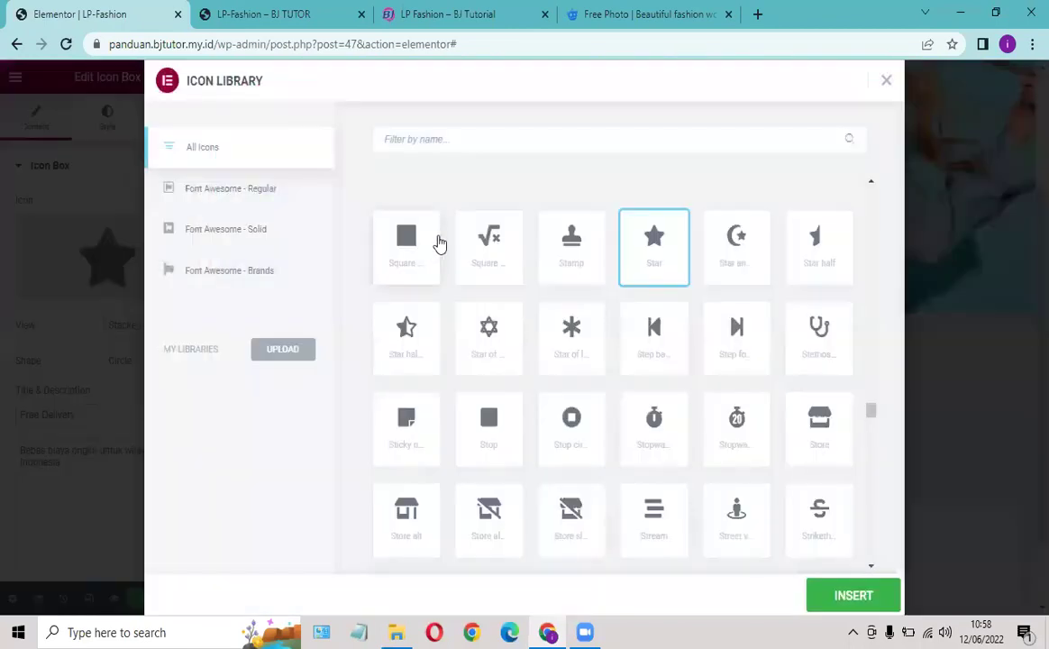
pyautogui.click(432, 139)
pyautogui.write('shu')
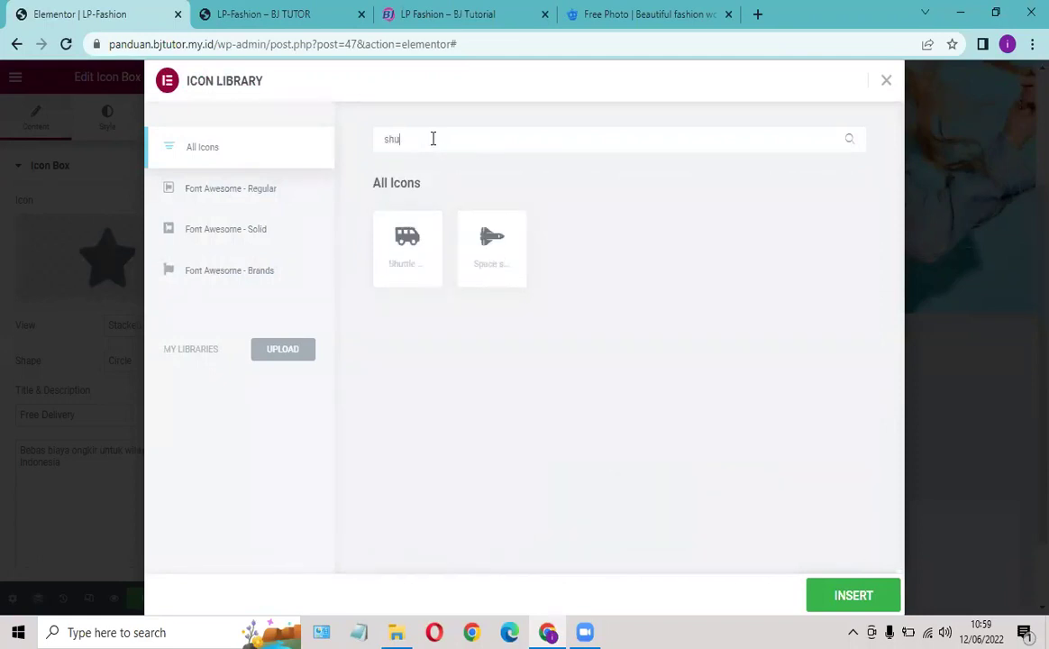
pyautogui.click(409, 244)
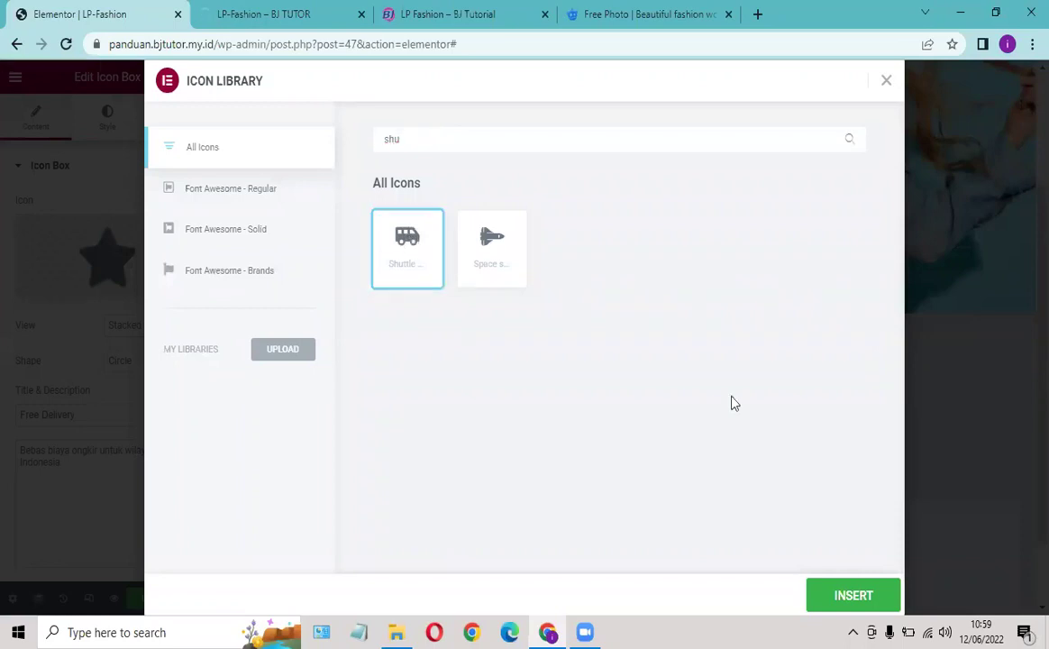
pyautogui.click(852, 597)
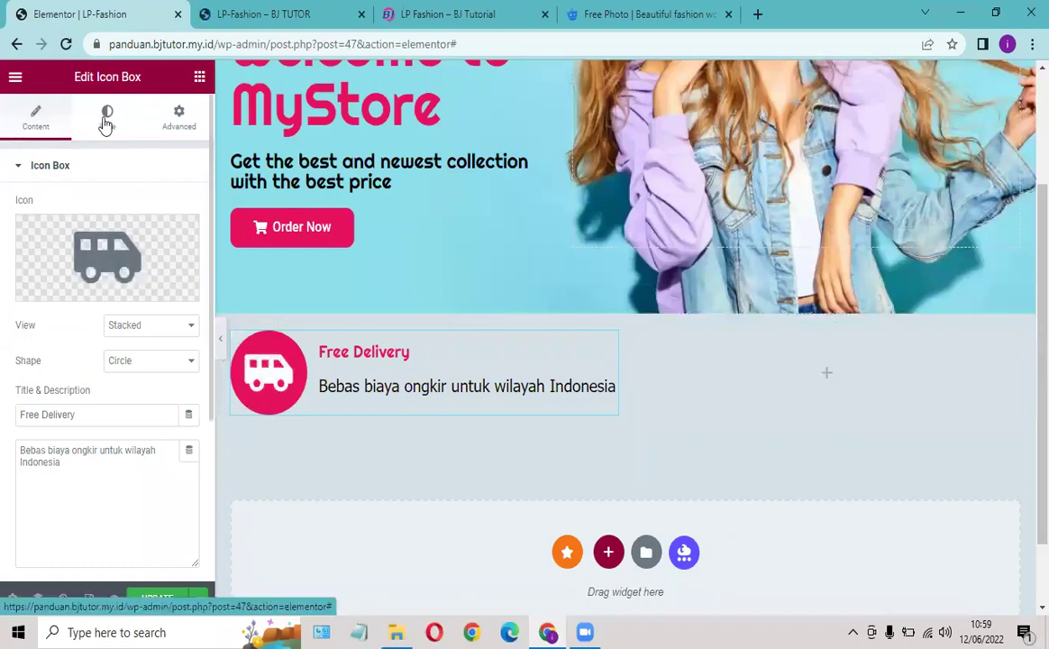
# Step: Set the Free Delivery box's icon size to 41
pyautogui.click(105, 123)
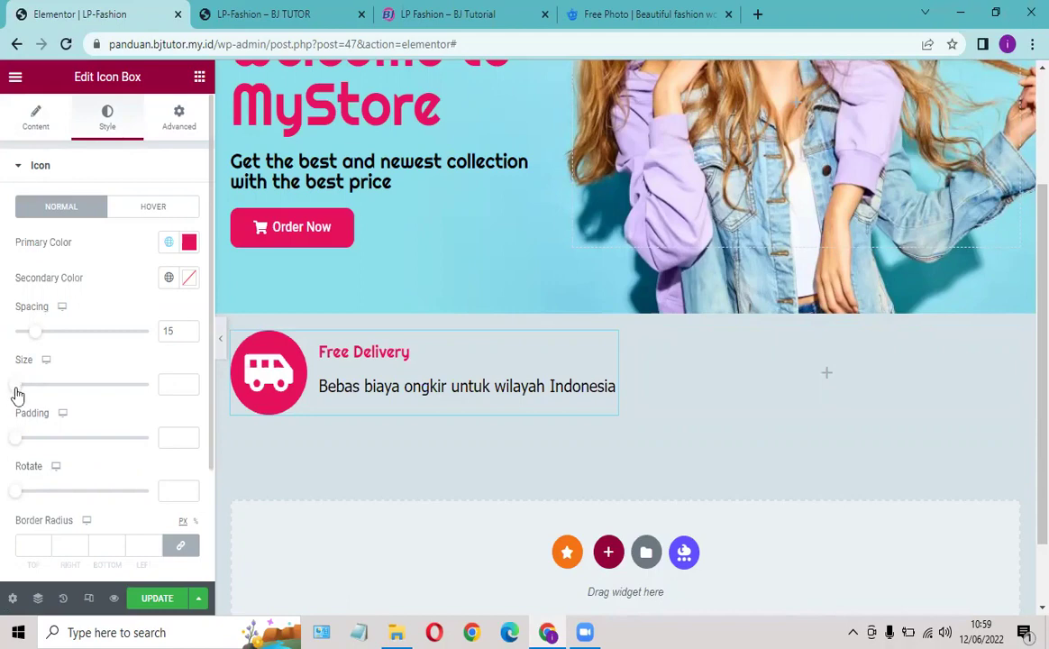
pyautogui.moveTo(21, 393)
pyautogui.mouseDown()
pyautogui.moveTo(47, 397)
pyautogui.moveTo(31, 393)
pyautogui.mouseUp()
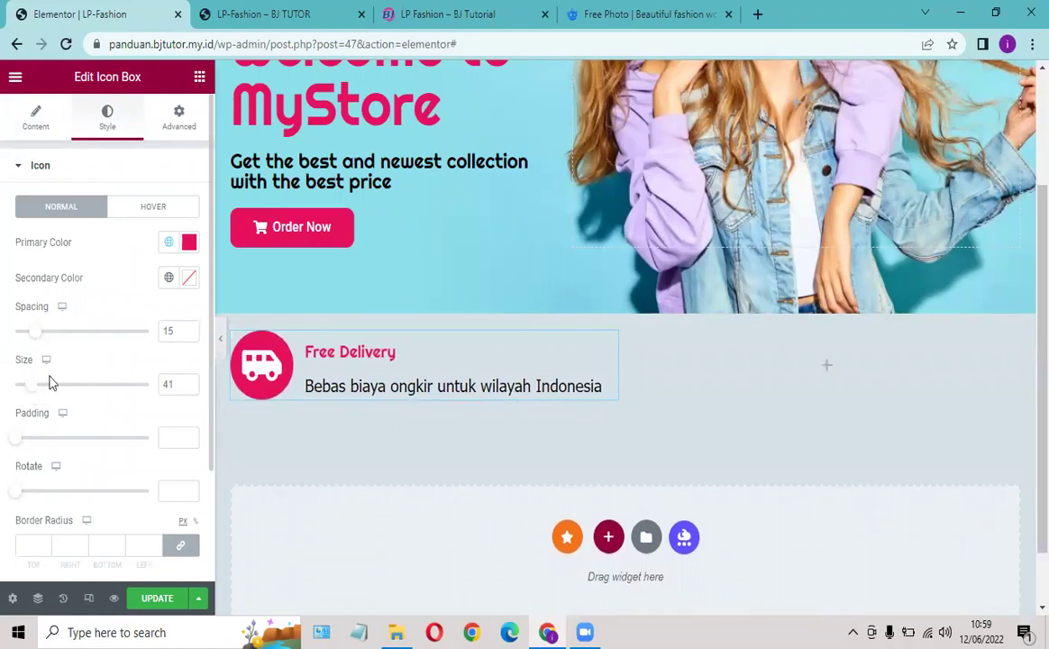
pyautogui.scroll(-3, 103, 328)
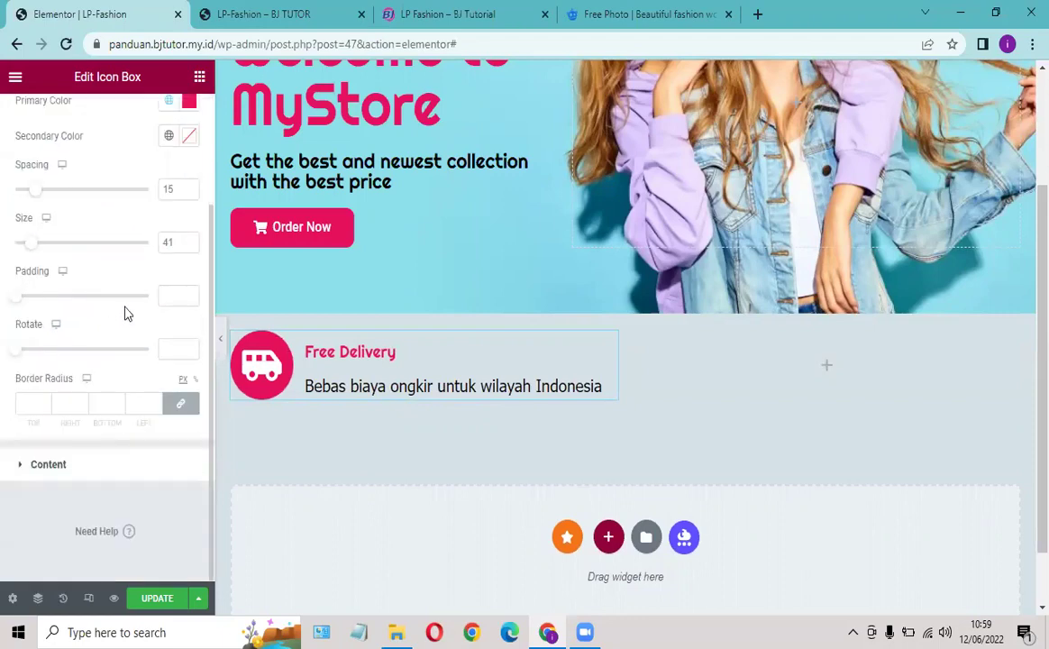
pyautogui.scroll(2, 123, 306)
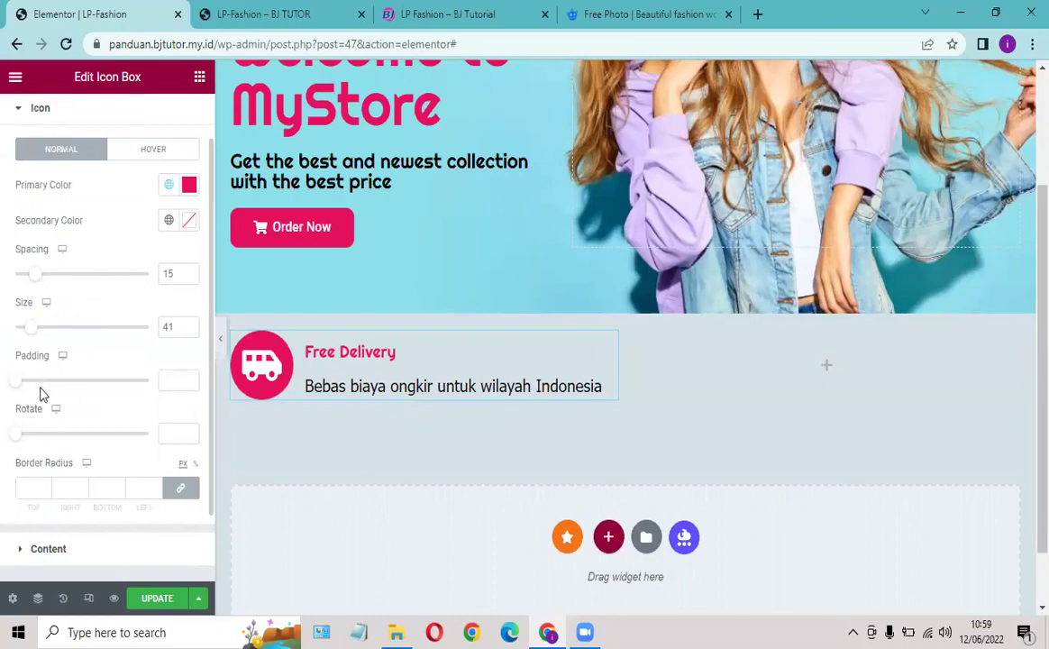
pyautogui.scroll(-2, 36, 403)
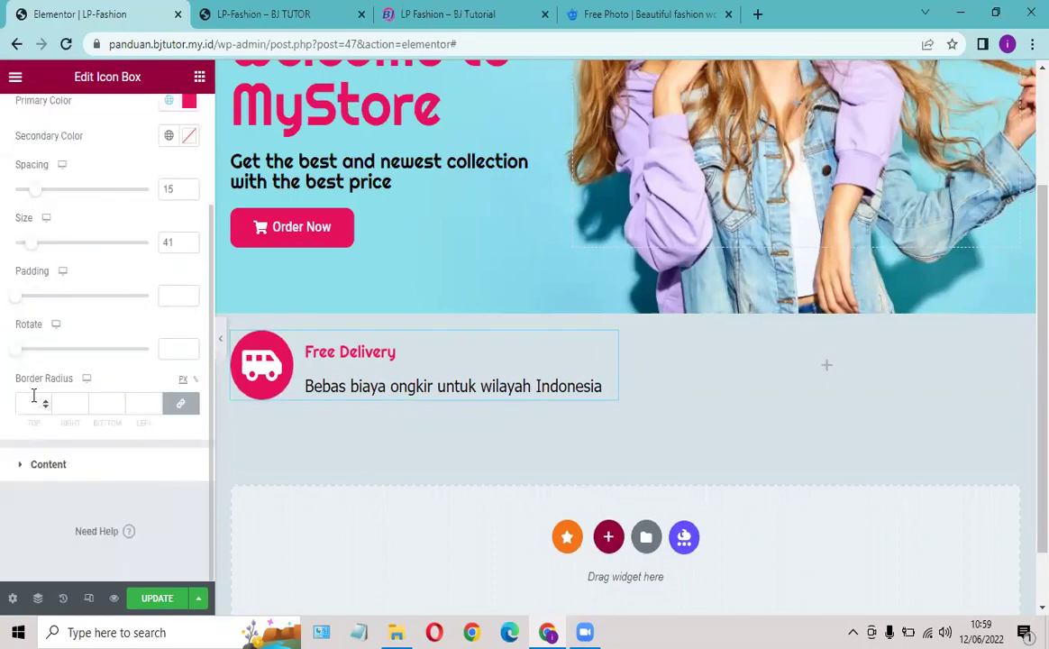
# Step: Set the font size of the Free Delivery title to 27 px in its typography settings
pyautogui.click(45, 465)
pyautogui.scroll(-4, 117, 354)
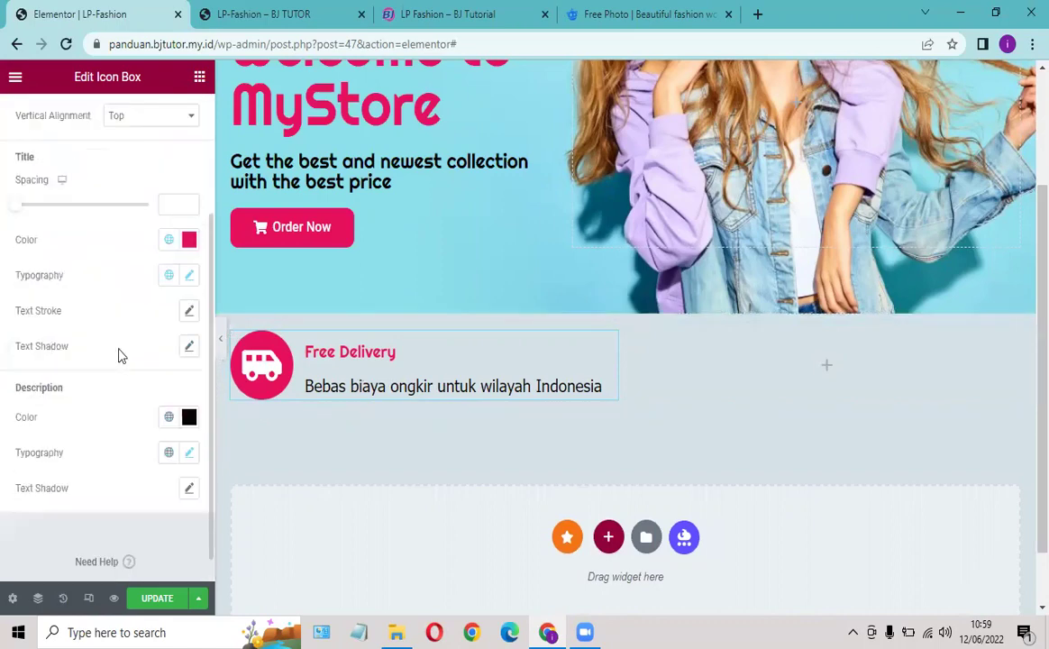
pyautogui.scroll(4, 122, 355)
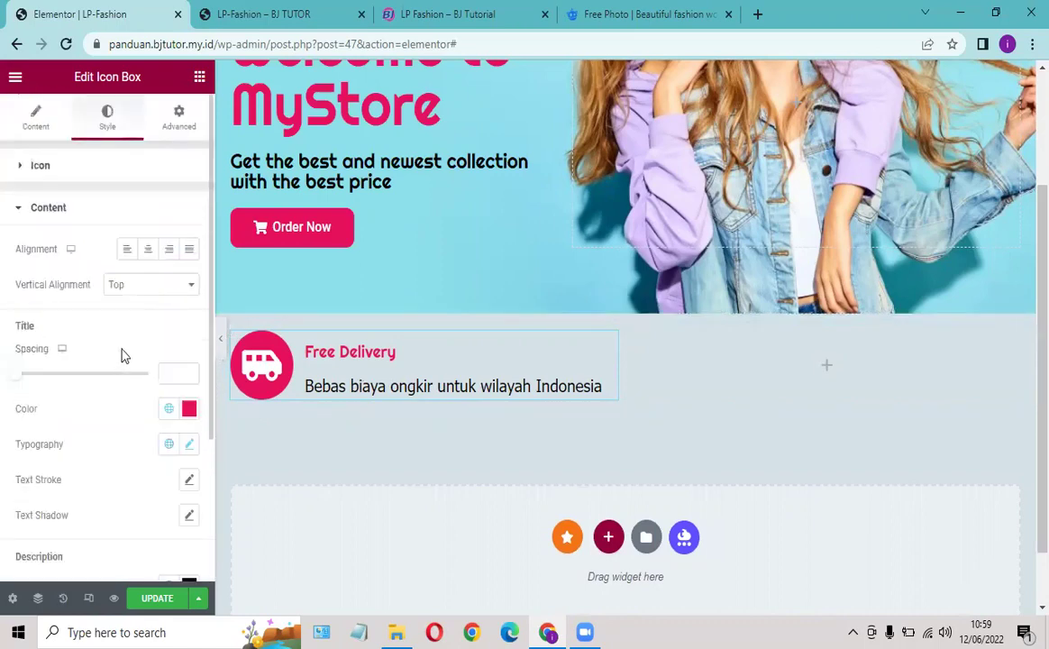
pyautogui.scroll(-2, 122, 354)
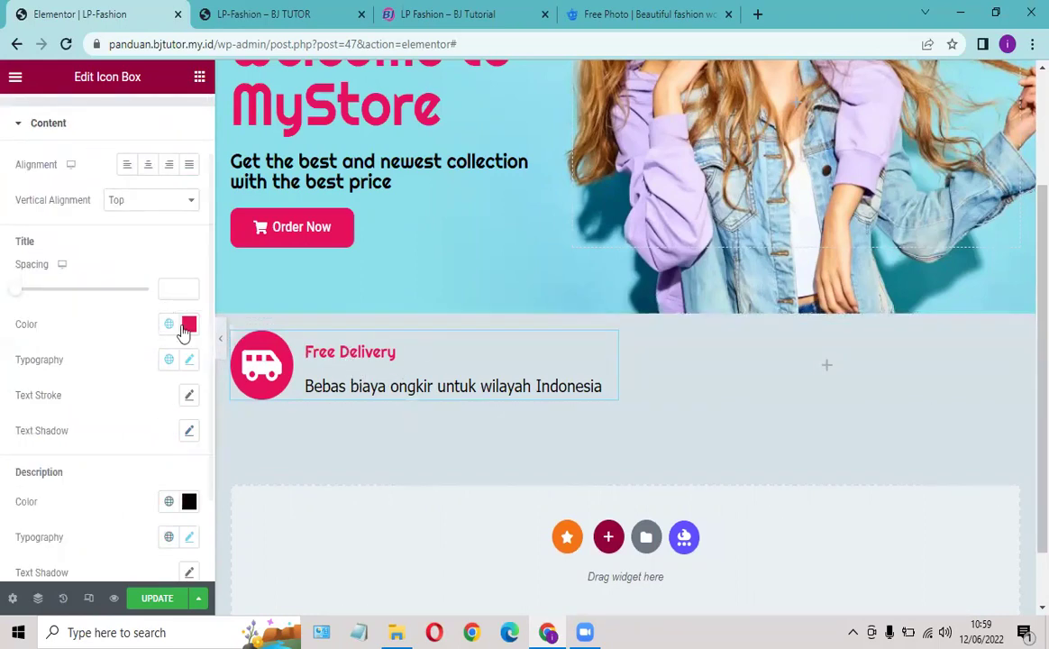
pyautogui.click(190, 360)
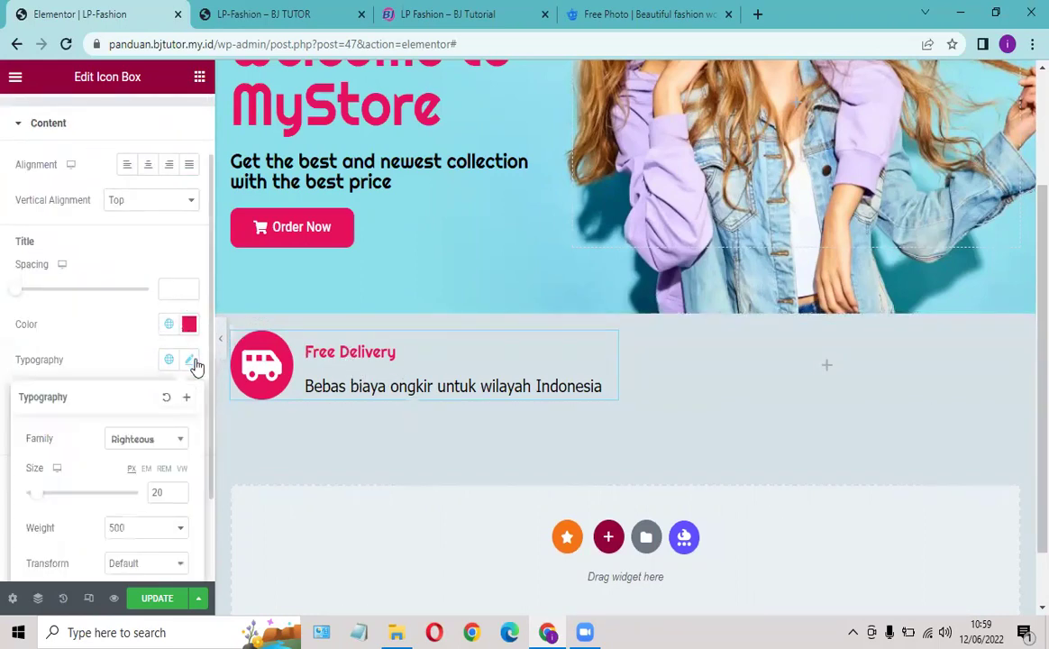
pyautogui.click(179, 490)
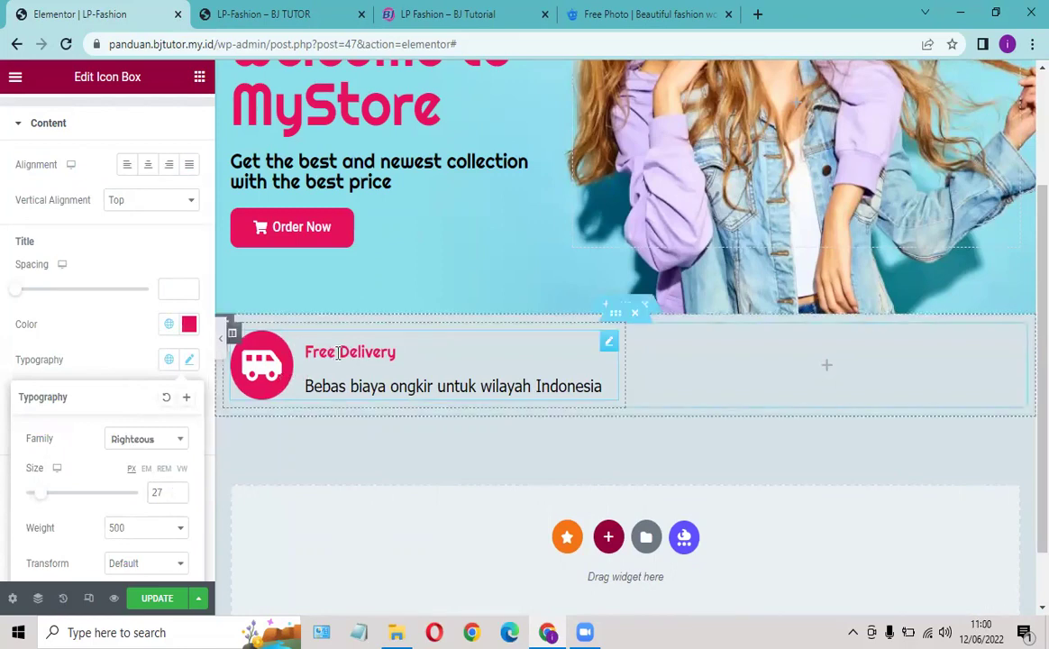
pyautogui.click(582, 345)
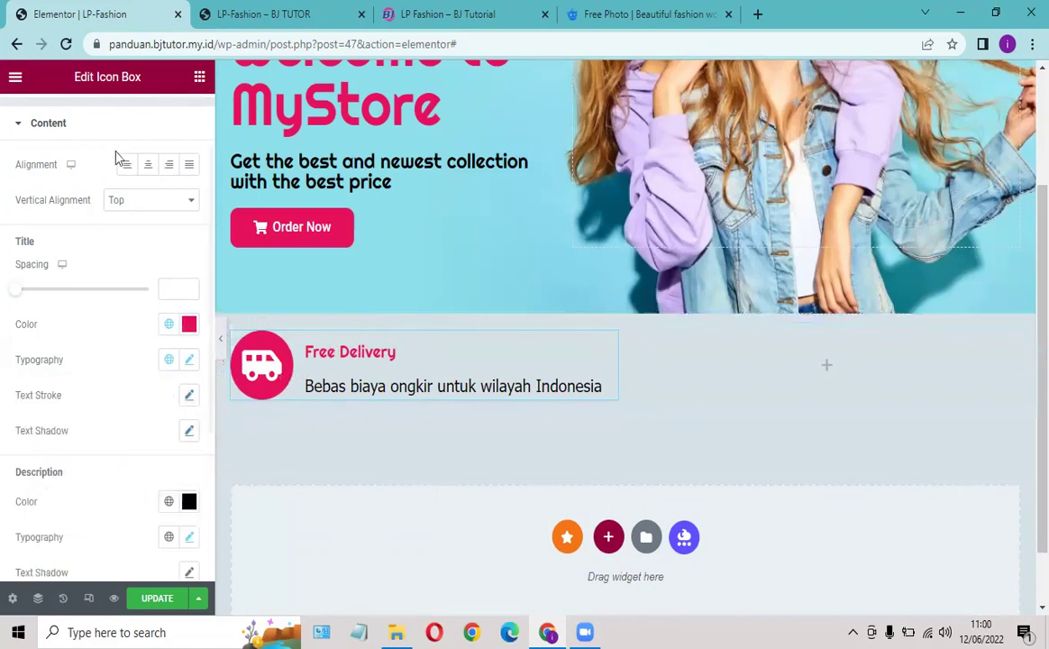
# Step: Review the title and description style settings of the Free Delivery icon box
pyautogui.scroll(2, 99, 164)
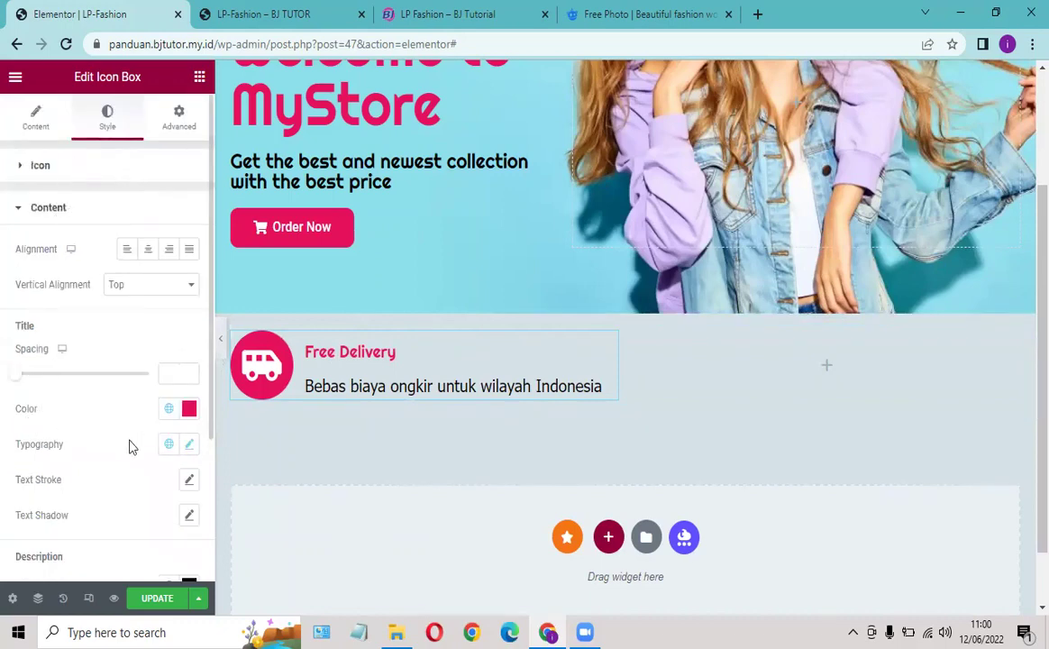
pyautogui.click(60, 209)
pyautogui.click(60, 209)
pyautogui.scroll(-1, 128, 327)
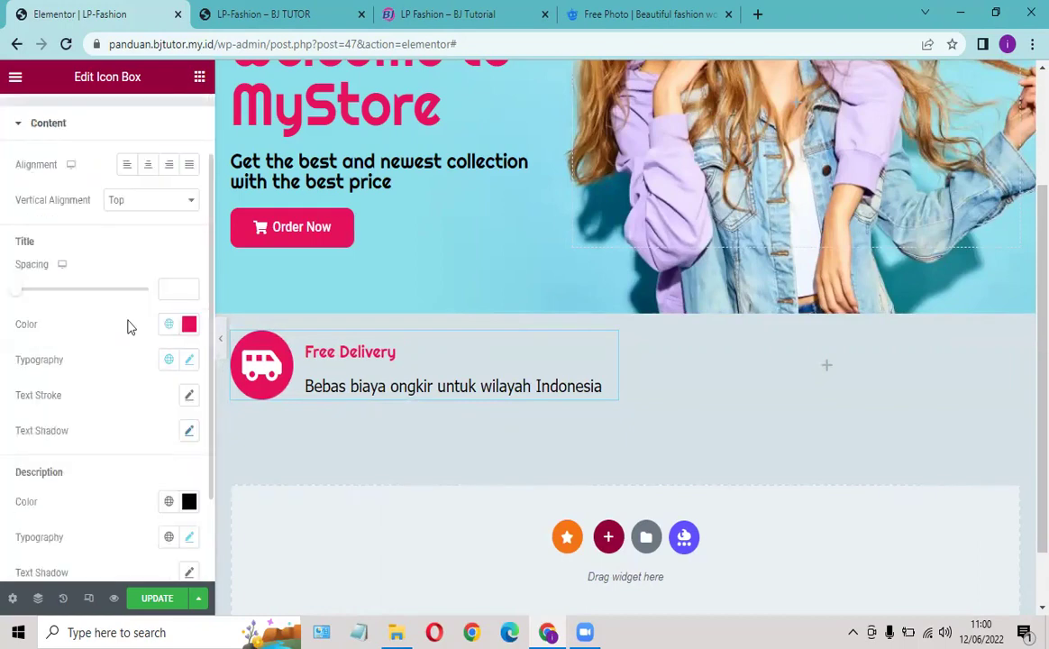
pyautogui.scroll(-1, 133, 324)
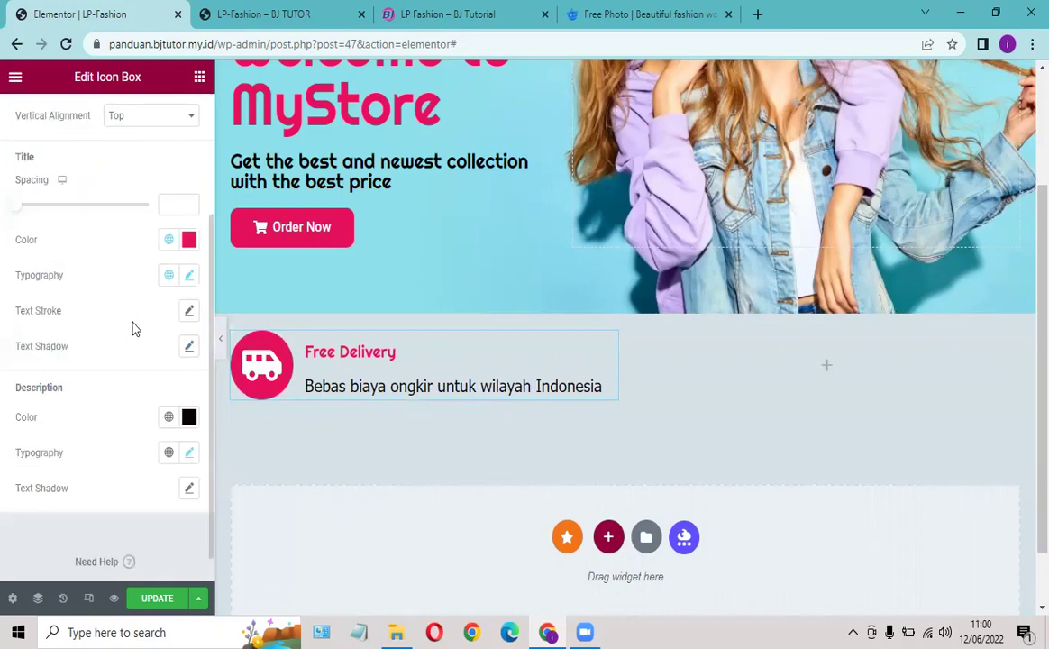
# Step: Set the font size of the Free Delivery icon box title to 30 px
pyautogui.click(189, 278)
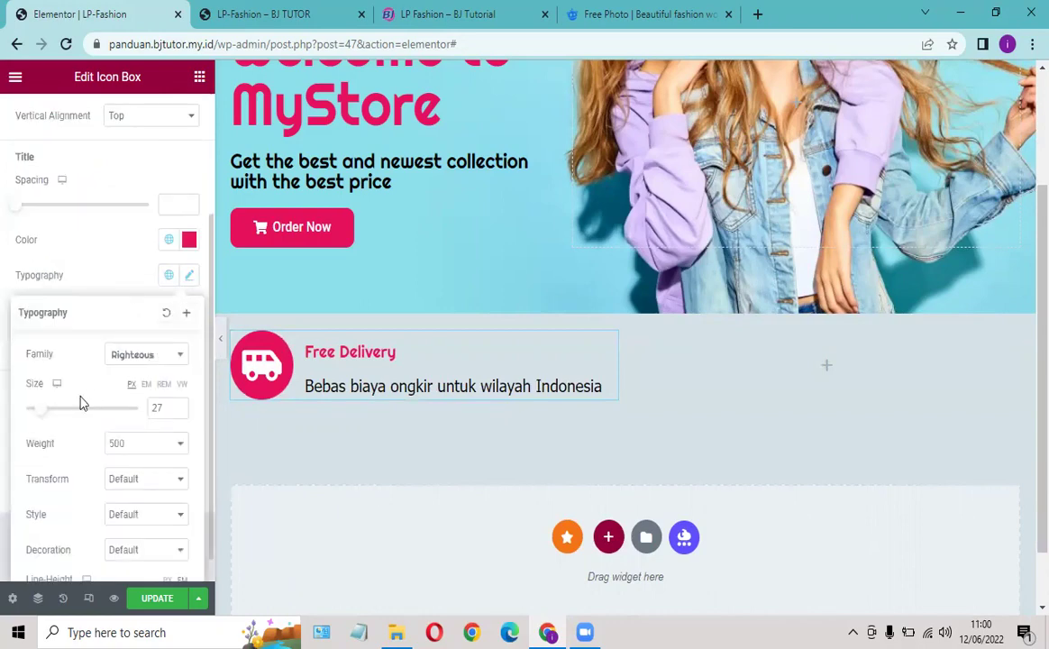
pyautogui.click(178, 406)
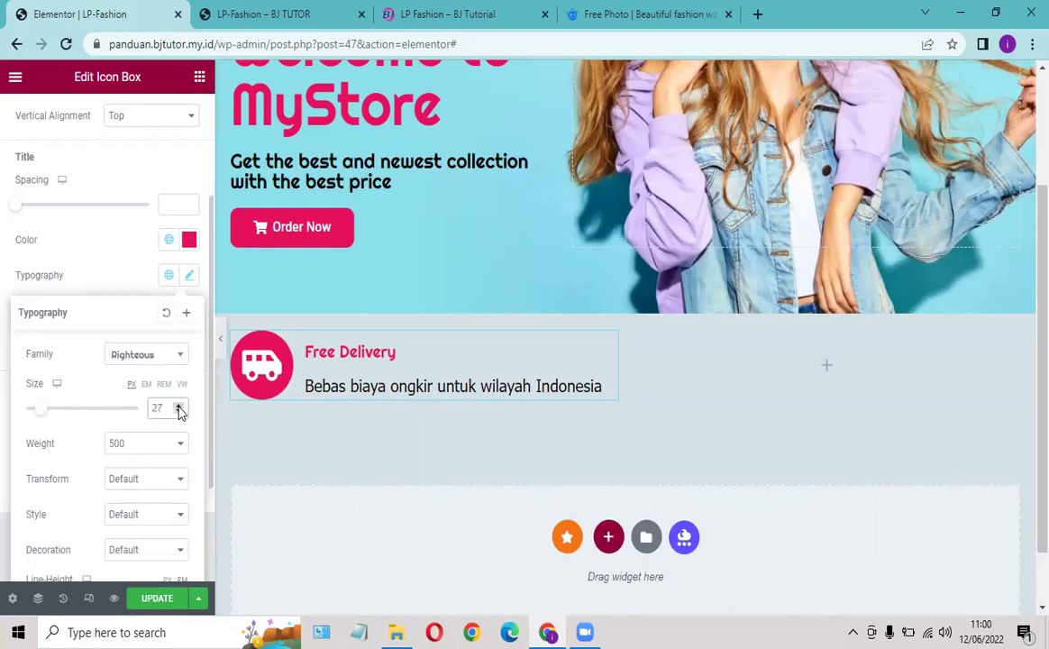
pyautogui.doubleClick(109, 231)
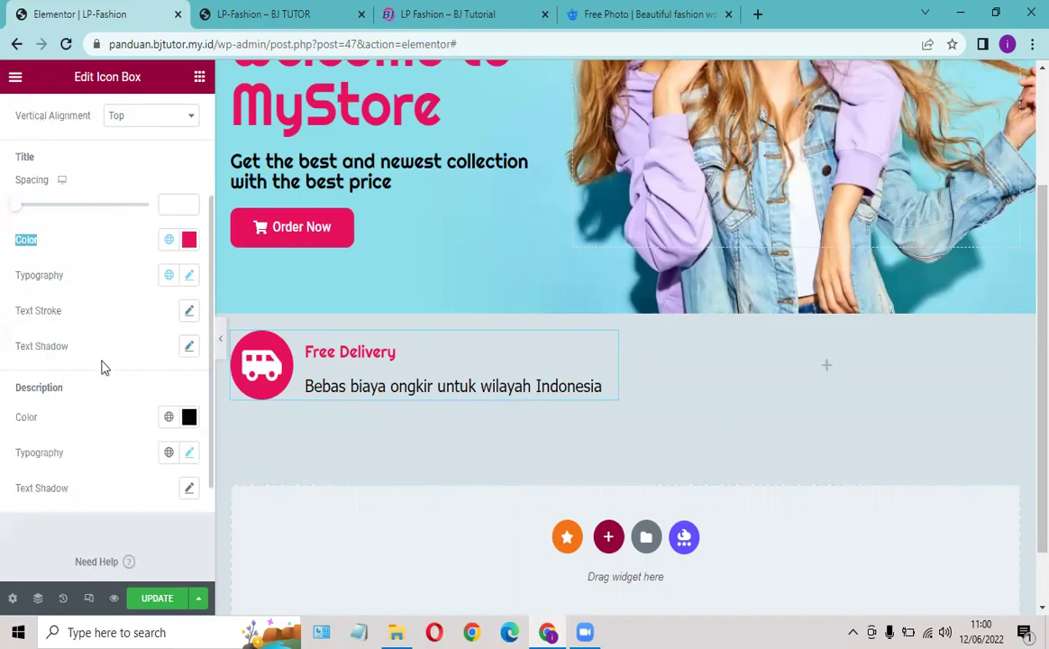
pyautogui.scroll(1, 98, 185)
pyautogui.scroll(1, 97, 185)
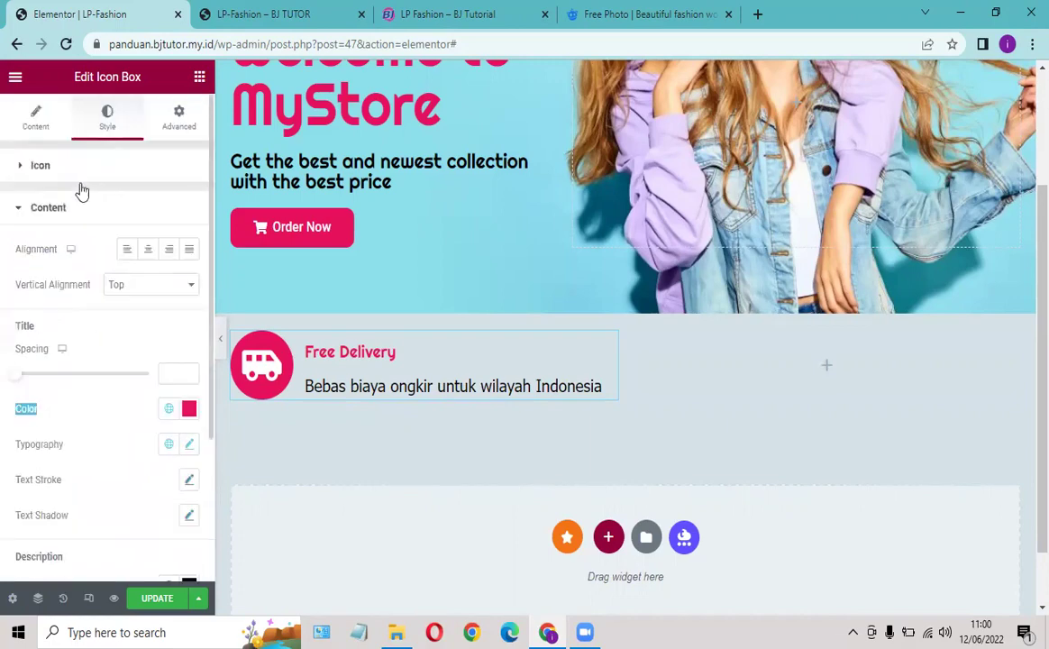
pyautogui.click(78, 207)
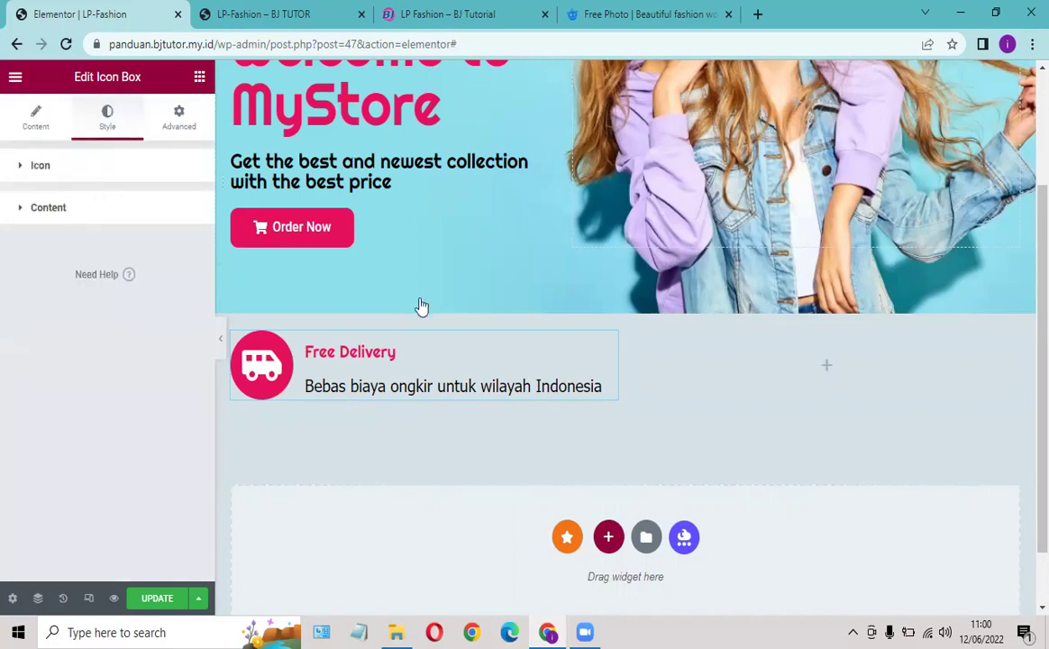
# Step: Check the reference page's icon boxes and set the Free Delivery description colour to blue #3E0FEE
pyautogui.click(417, 17)
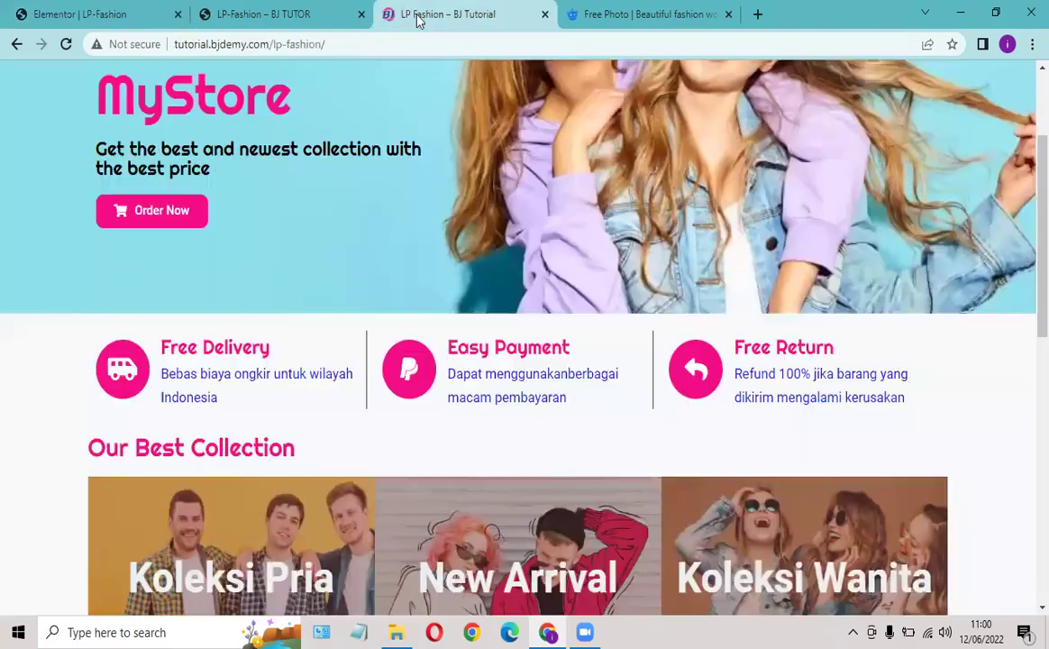
pyautogui.click(117, 16)
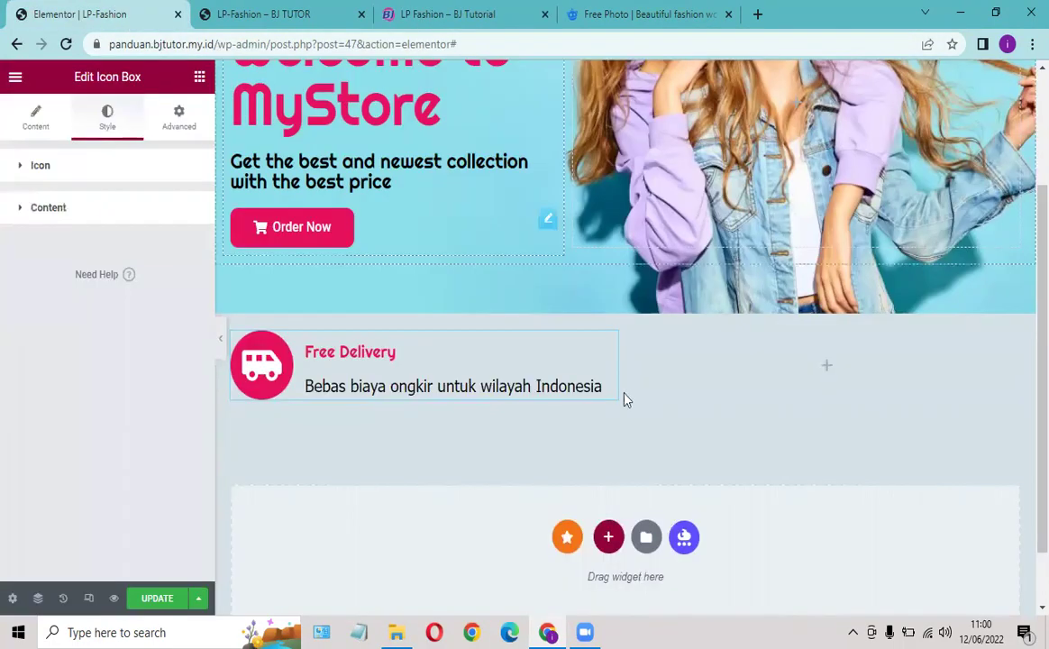
pyautogui.click(91, 208)
pyautogui.scroll(-2, 184, 447)
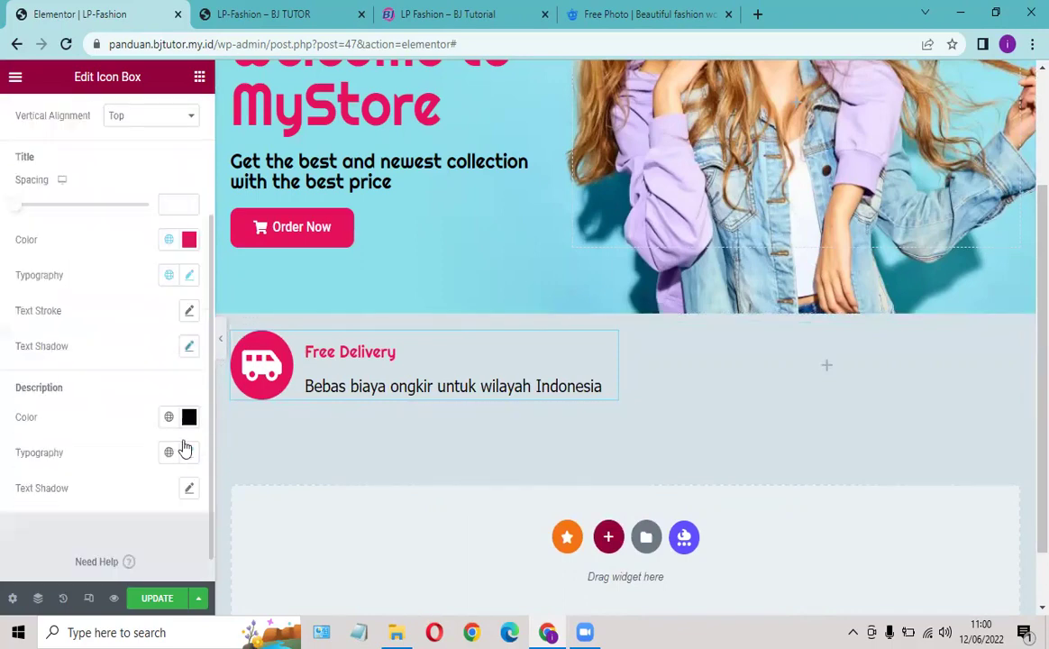
pyautogui.click(189, 420)
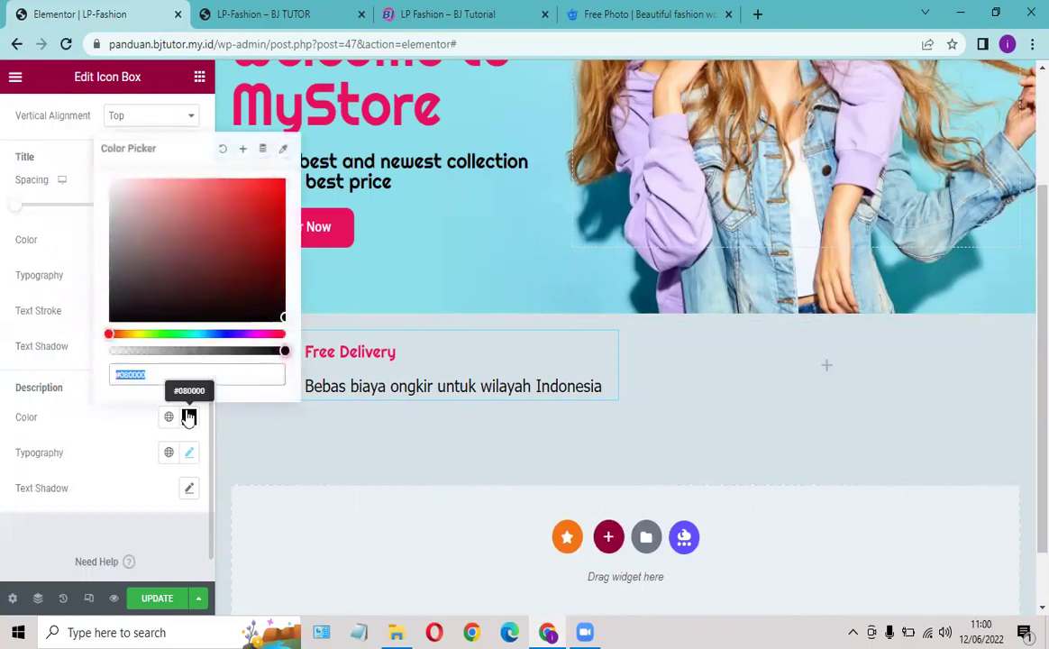
pyautogui.click(233, 334)
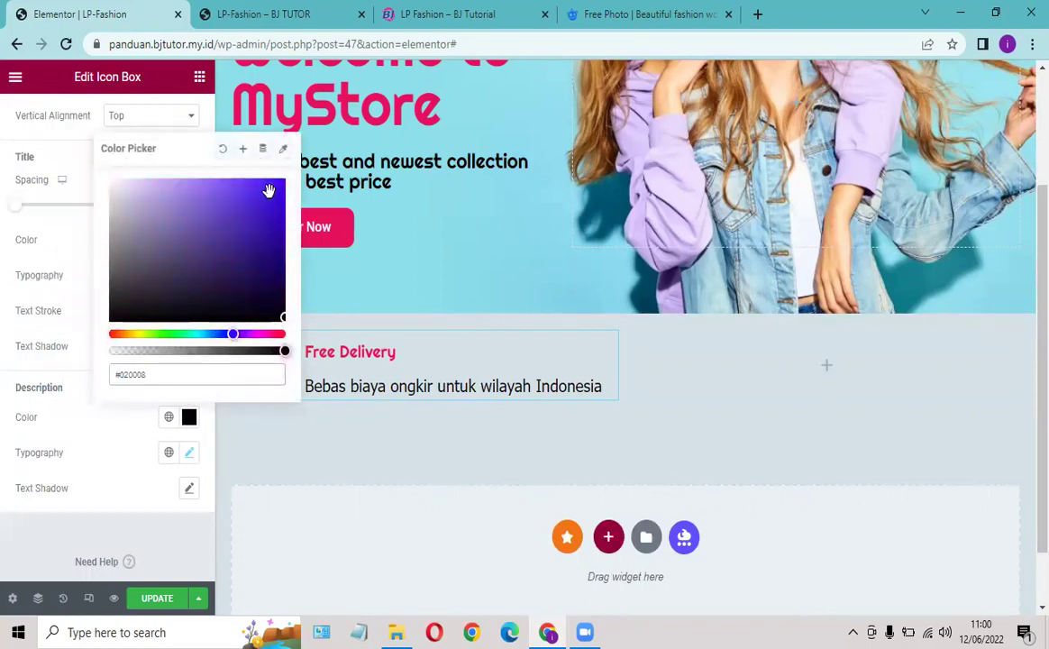
pyautogui.click(269, 190)
pyautogui.click(273, 190)
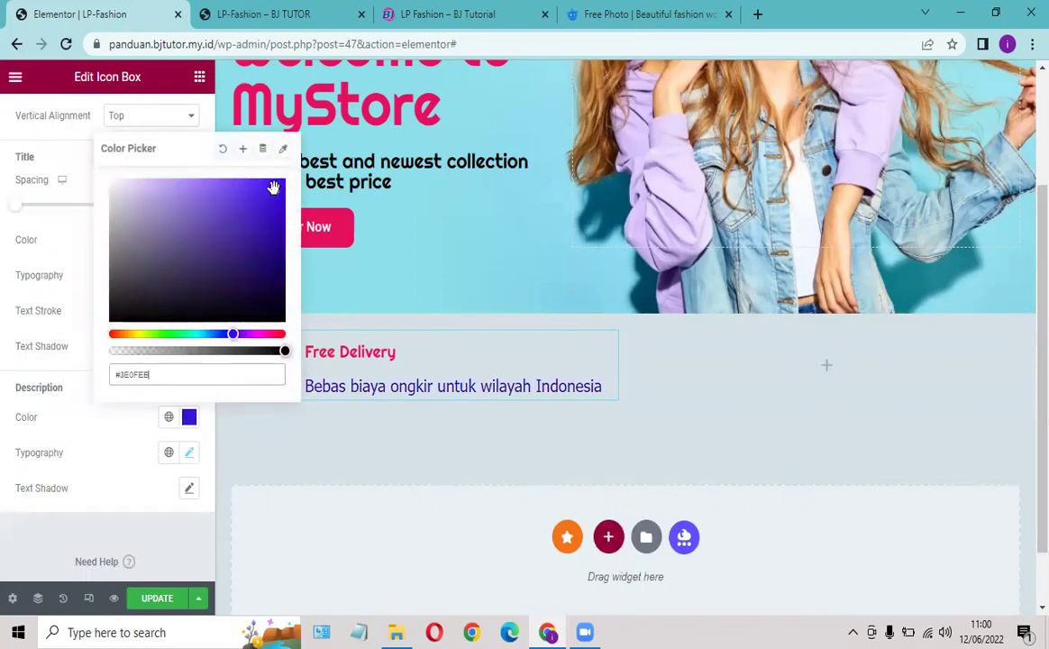
pyautogui.click(120, 433)
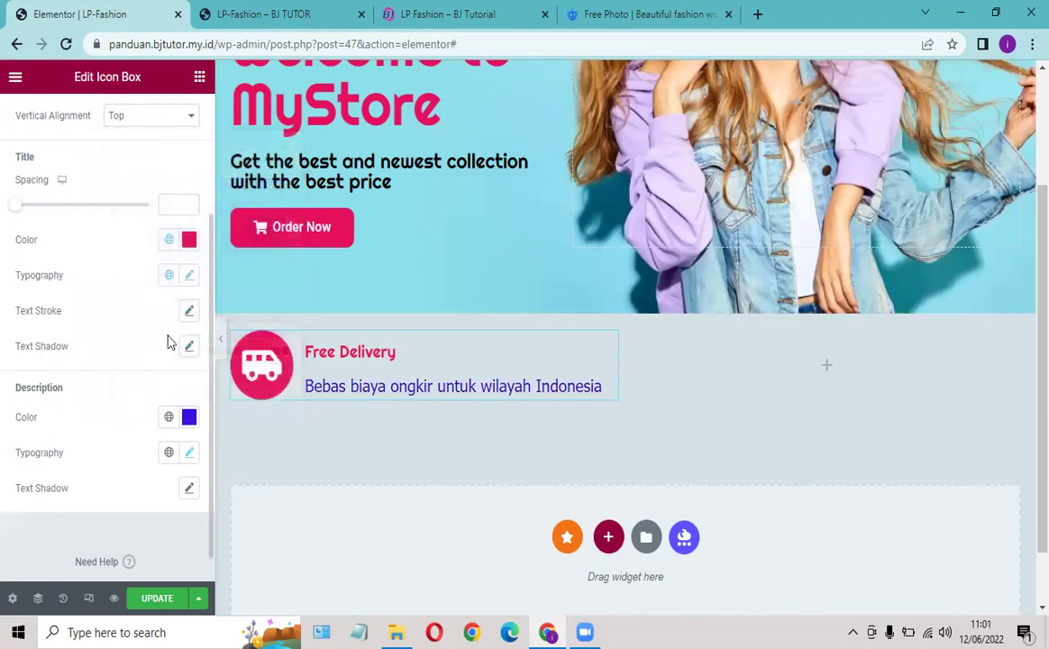
pyautogui.click(187, 280)
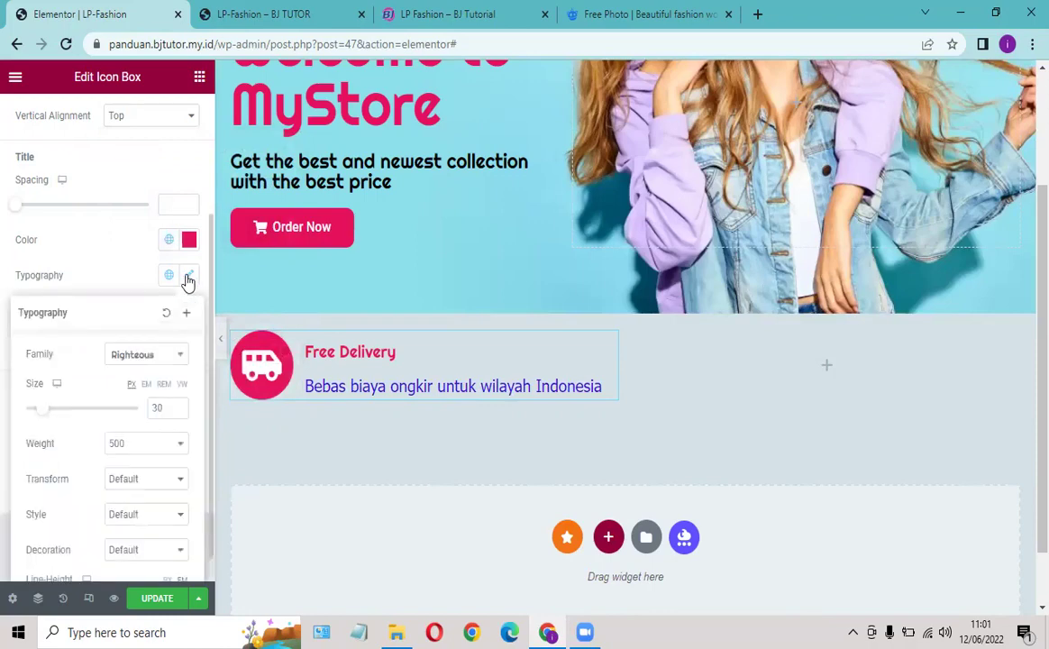
pyautogui.click(188, 280)
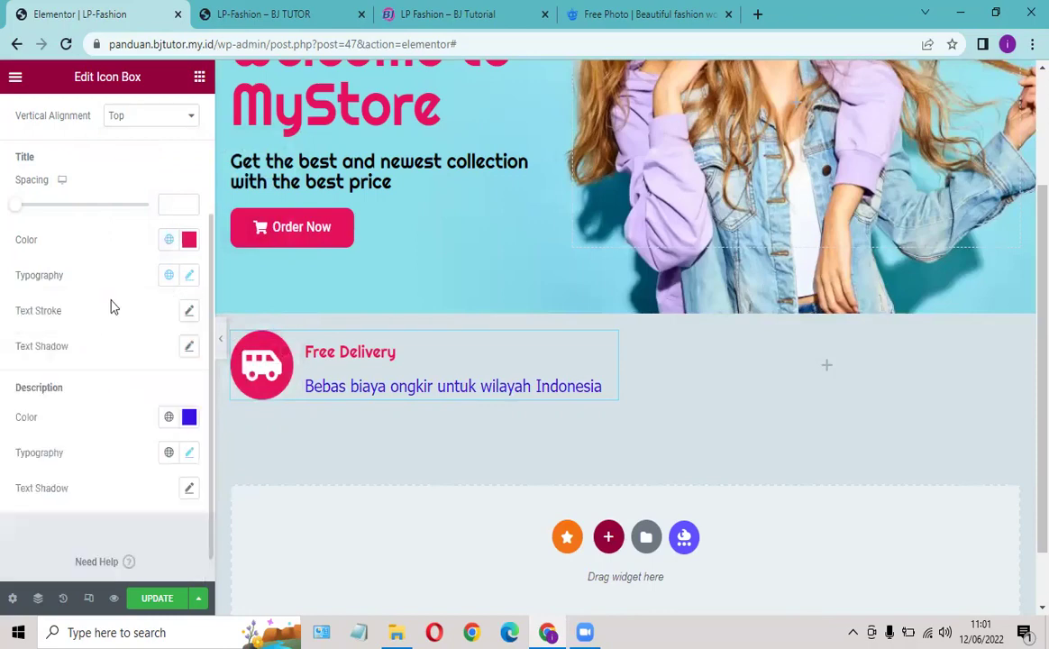
pyautogui.scroll(3, 203, 193)
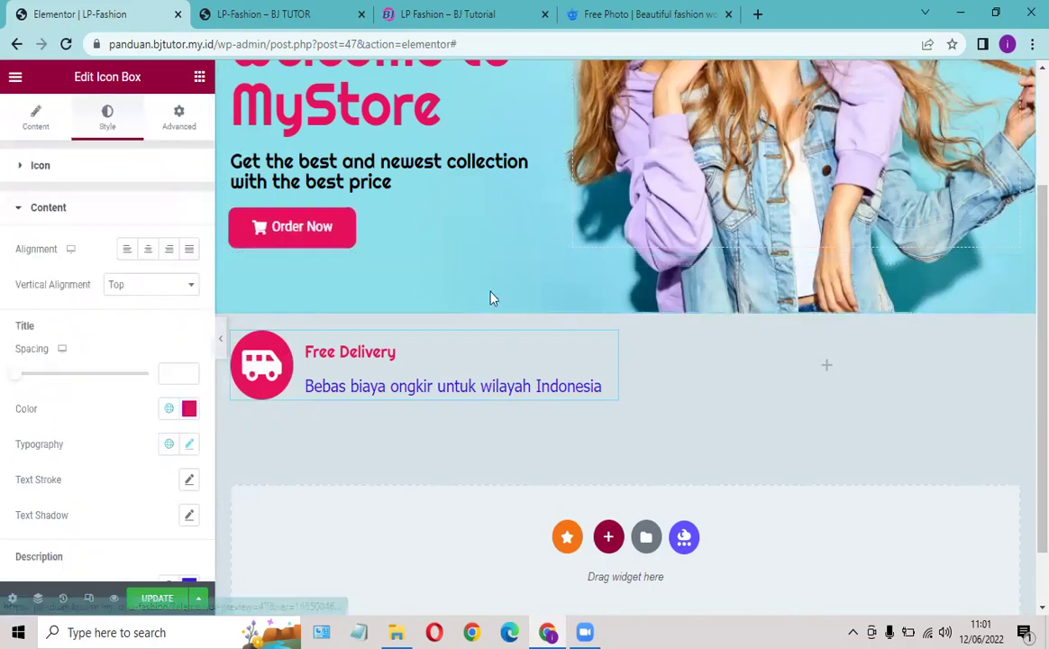
# Step: Compare the icon box with the reference page and duplicate the column containing Free Delivery
pyautogui.click(423, 16)
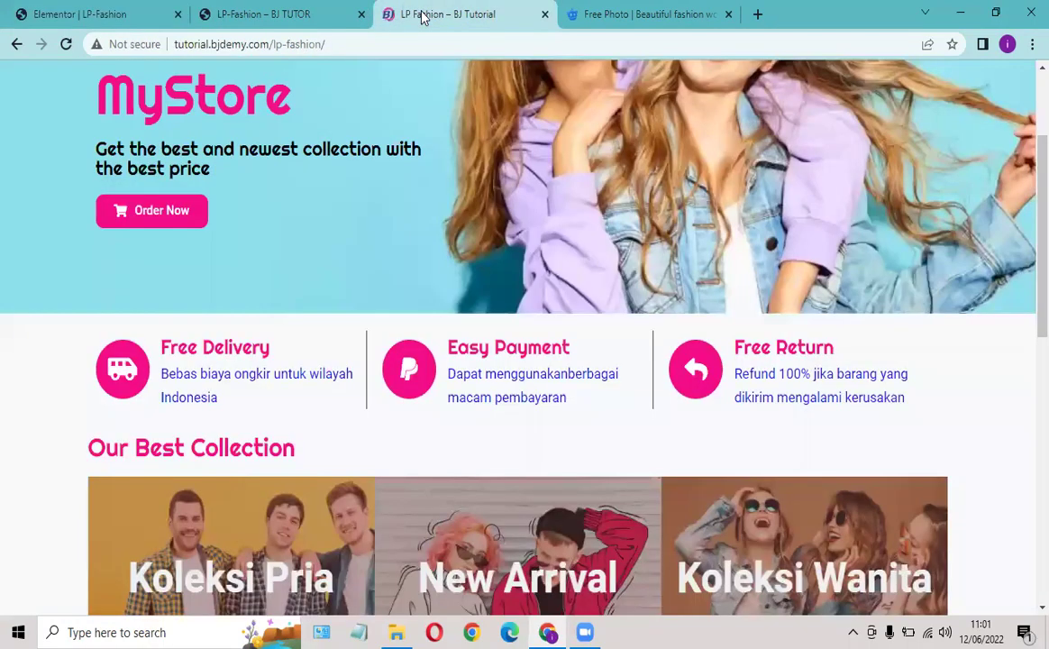
pyautogui.click(241, 20)
pyautogui.click(129, 18)
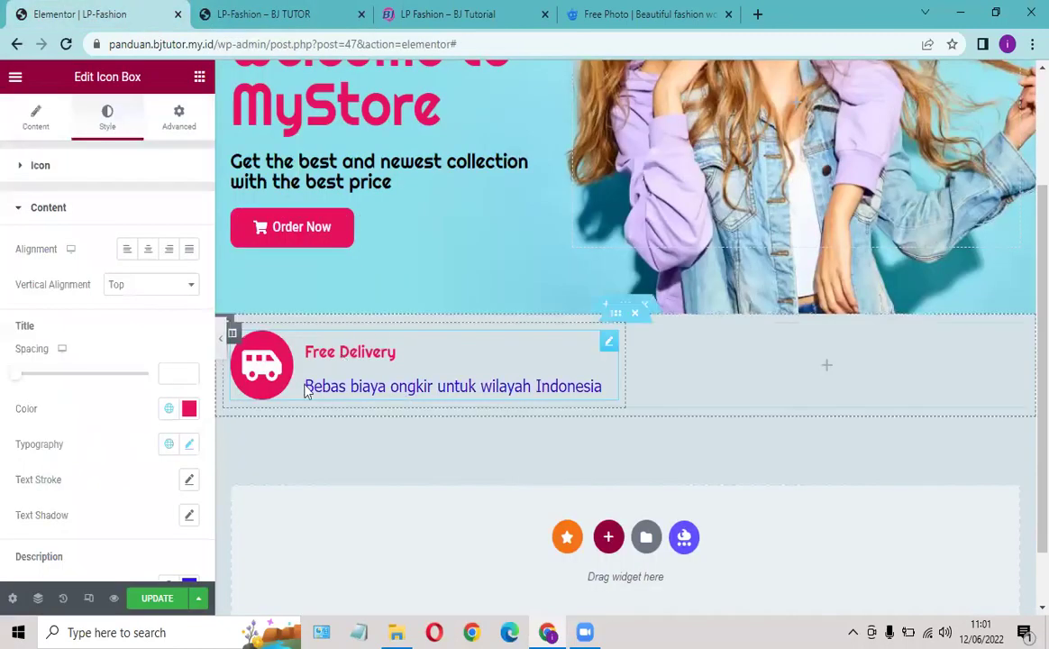
pyautogui.rightClick(232, 337)
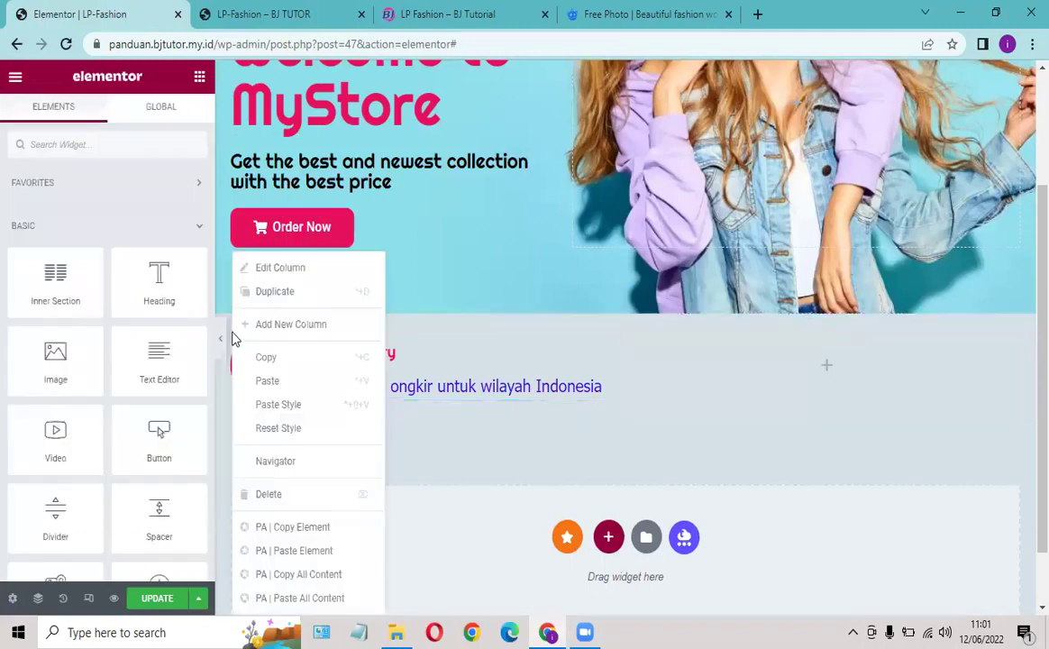
pyautogui.click(281, 298)
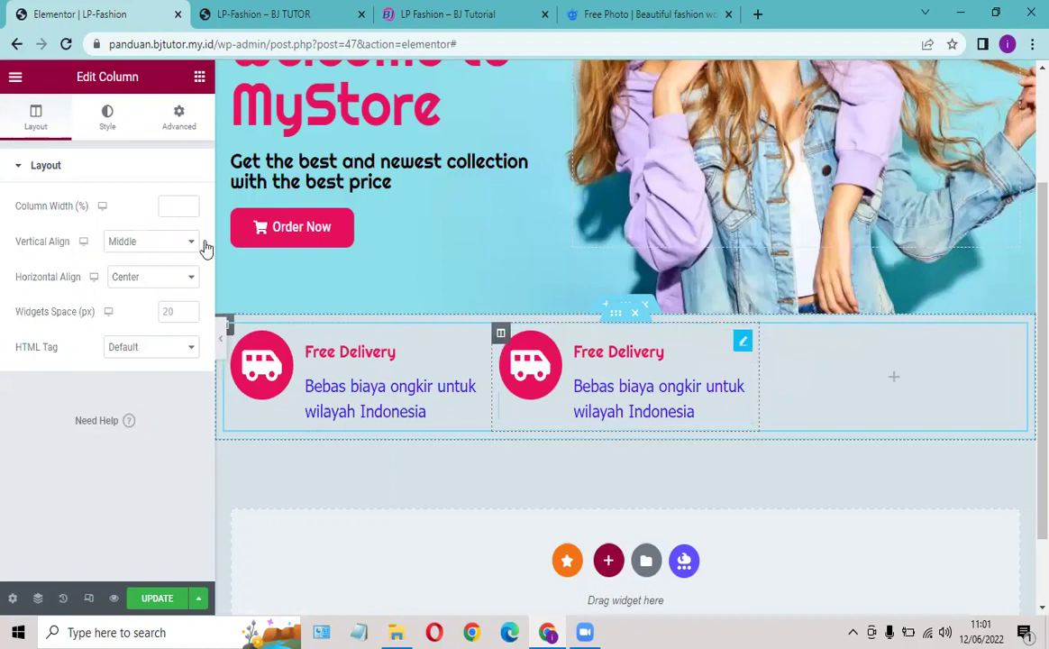
# Step: Look up "pay" in the icon library and give the duplicated icon box the Cc paypal icon
pyautogui.click(439, 14)
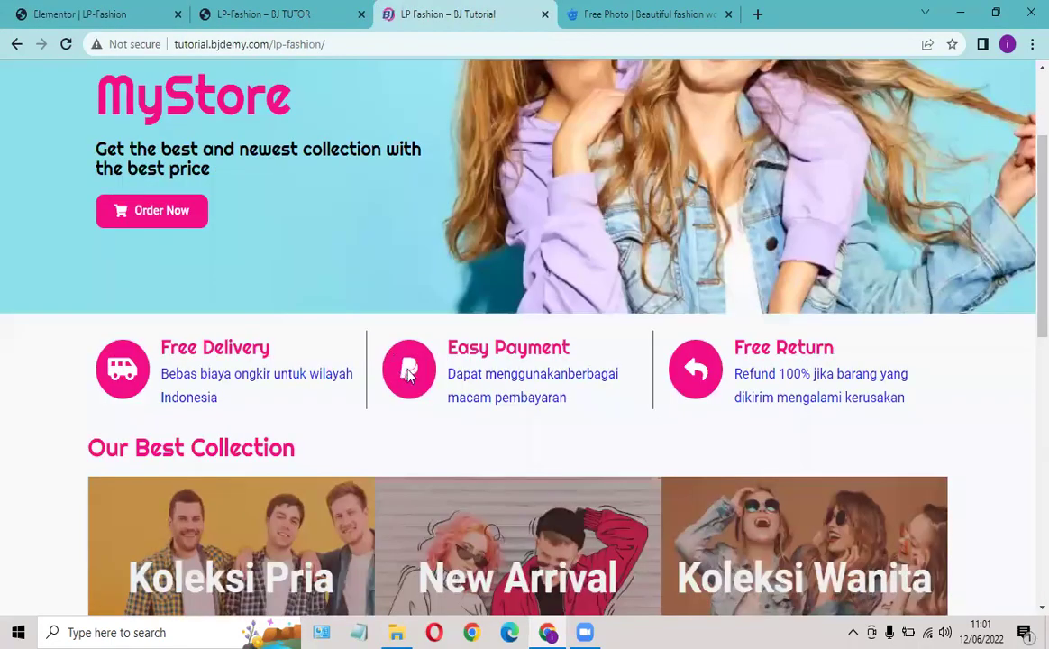
pyautogui.hotkey('ctrl', '1')
pyautogui.click(57, 300)
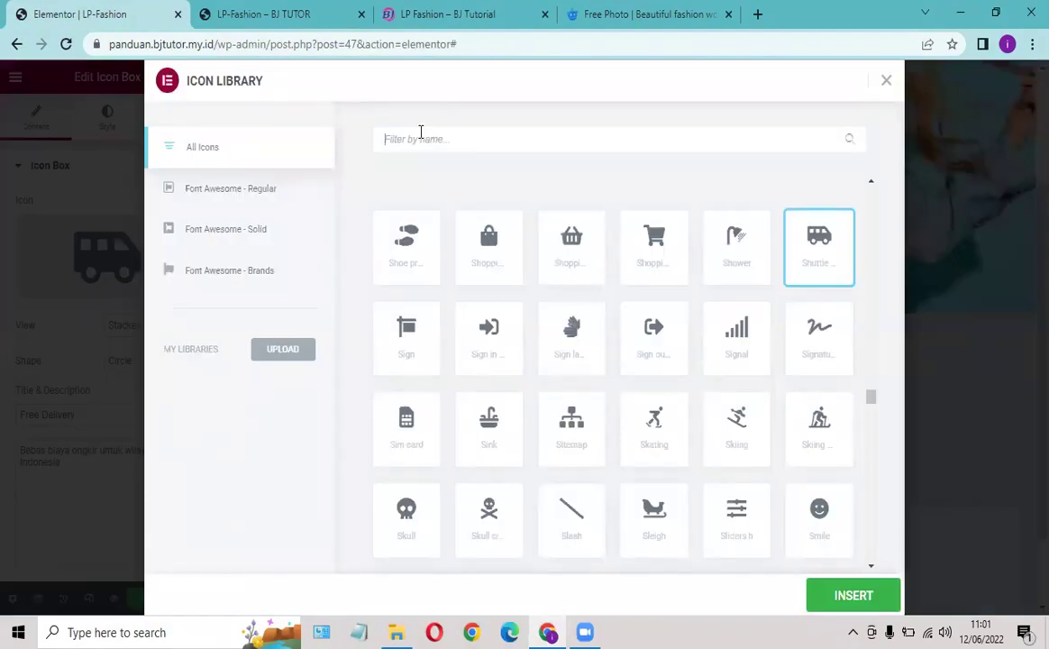
pyautogui.write('pay')
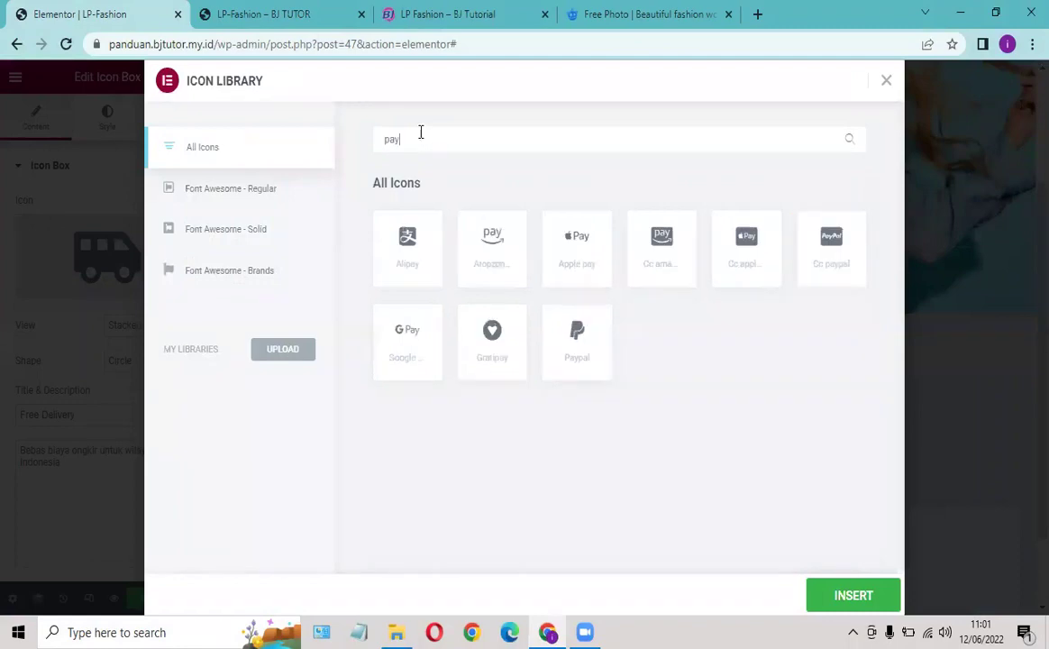
pyautogui.click(831, 249)
pyautogui.click(838, 595)
# Step: Replace the duplicated icon box's icon with the plain Paypal icon, searching the icon library for "pay"
pyautogui.moveTo(80, 293)
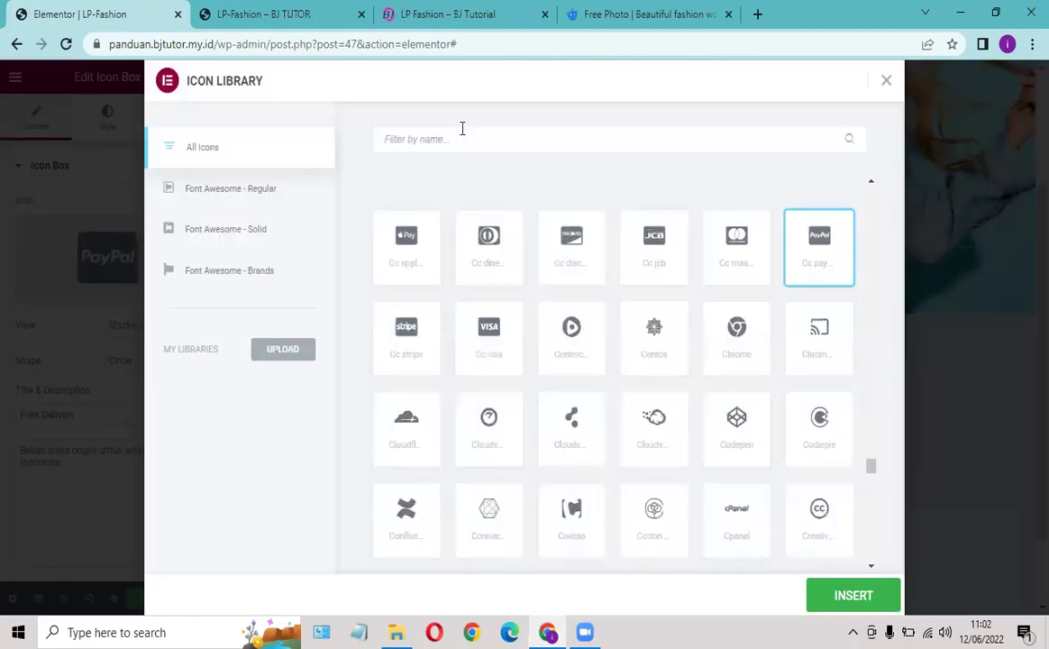
pyautogui.click(464, 132)
pyautogui.write('pay')
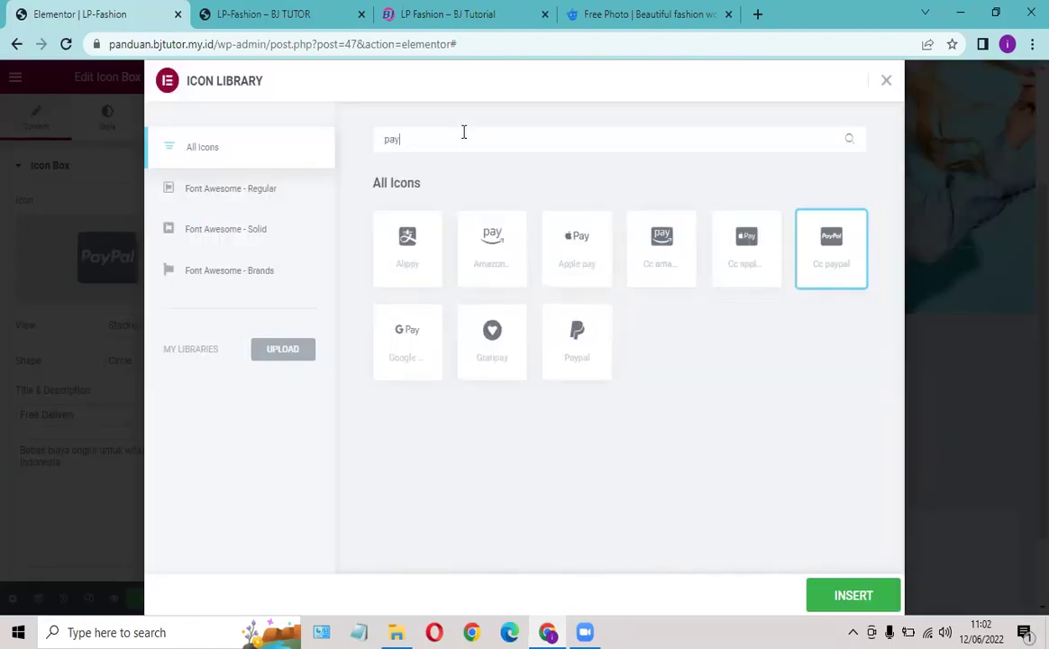
pyautogui.click(595, 337)
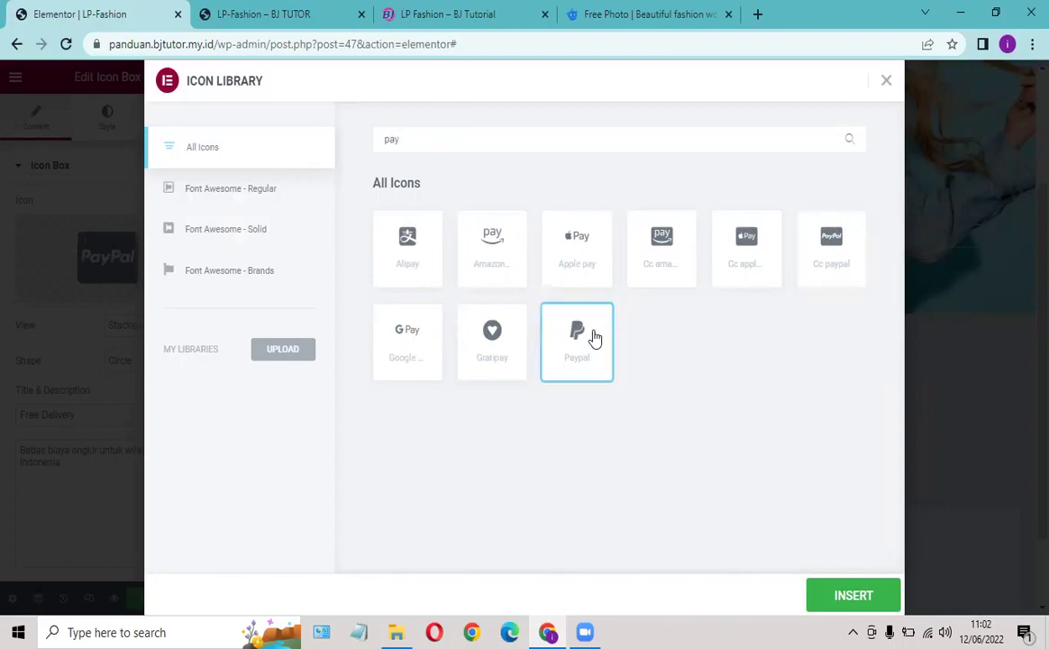
pyautogui.click(863, 594)
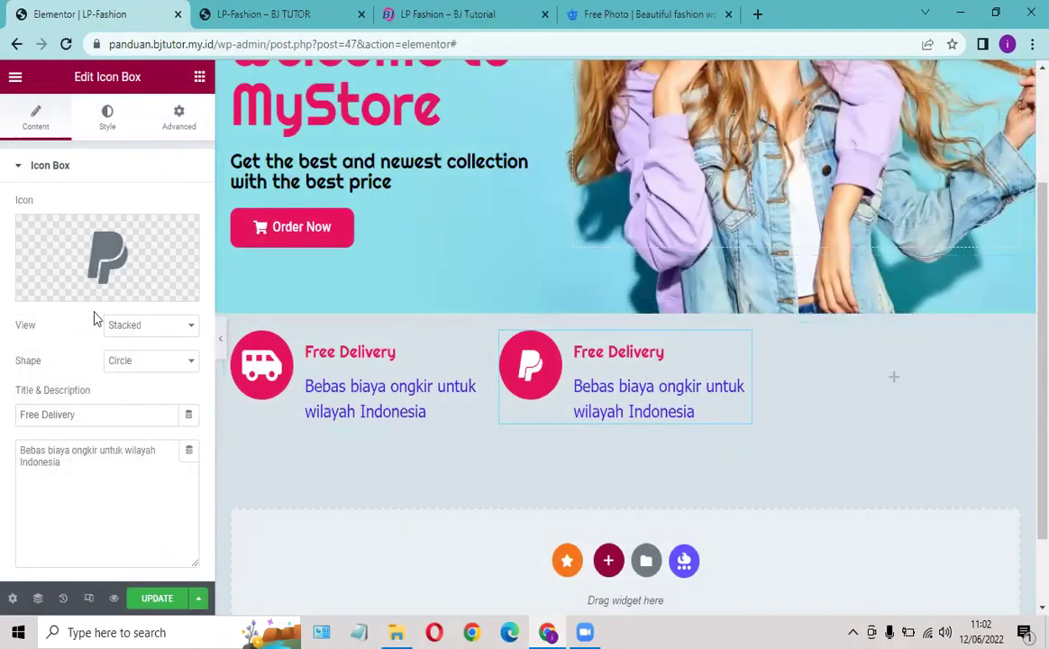
# Step: Change the second icon box's title to "Easy Payment", as on the reference page
pyautogui.click(437, 15)
pyautogui.click(121, 12)
pyautogui.moveTo(18, 419); pyautogui.dragTo(92, 417)
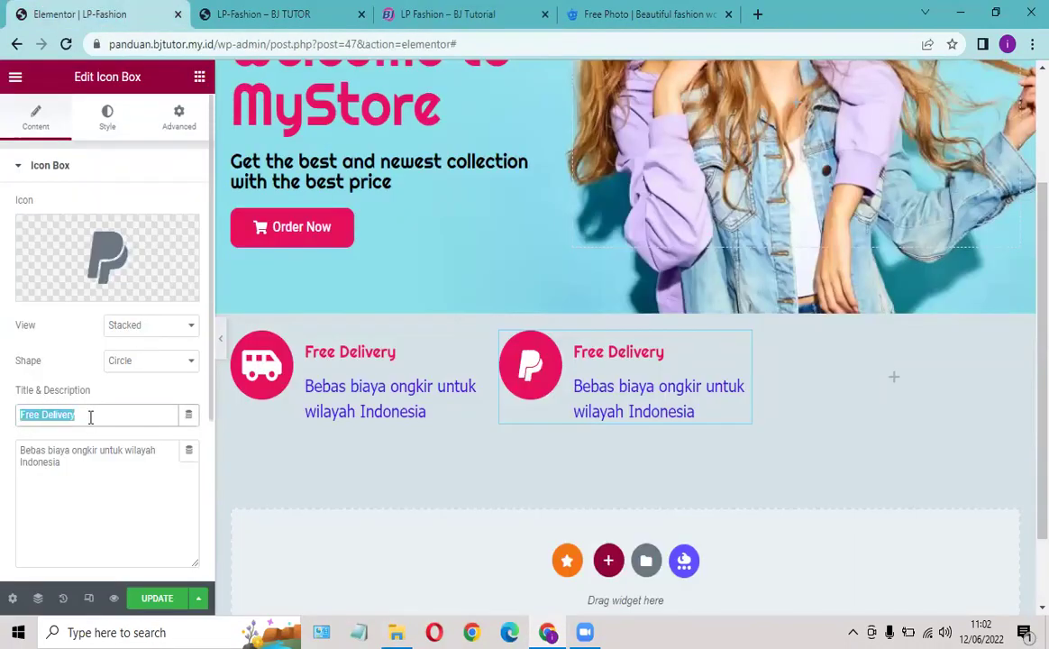
pyautogui.write('Easy')
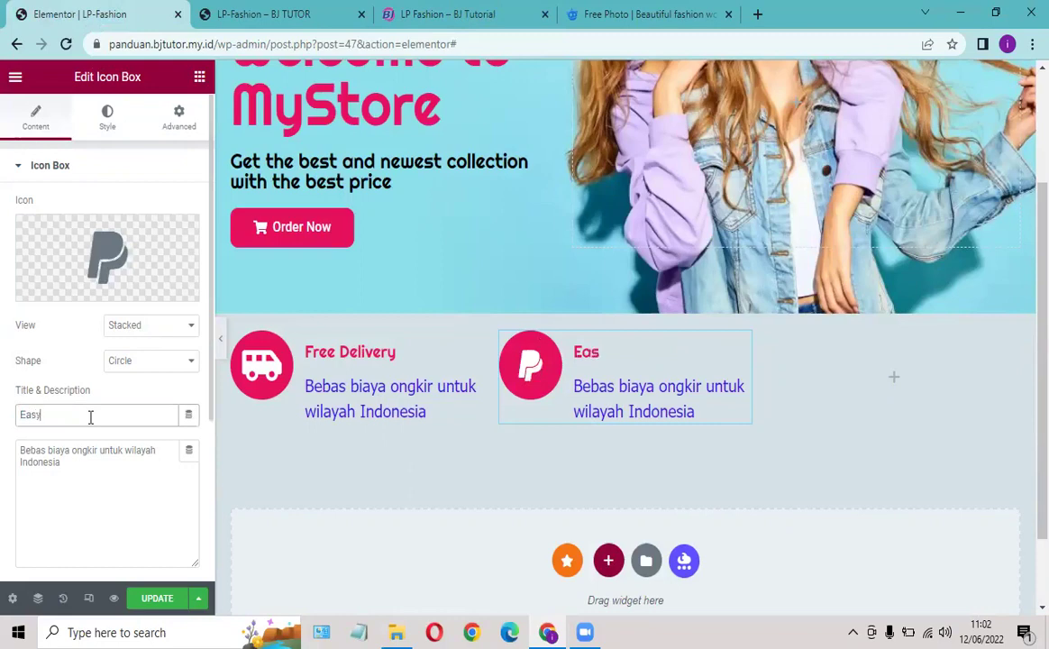
pyautogui.write(' Payment')
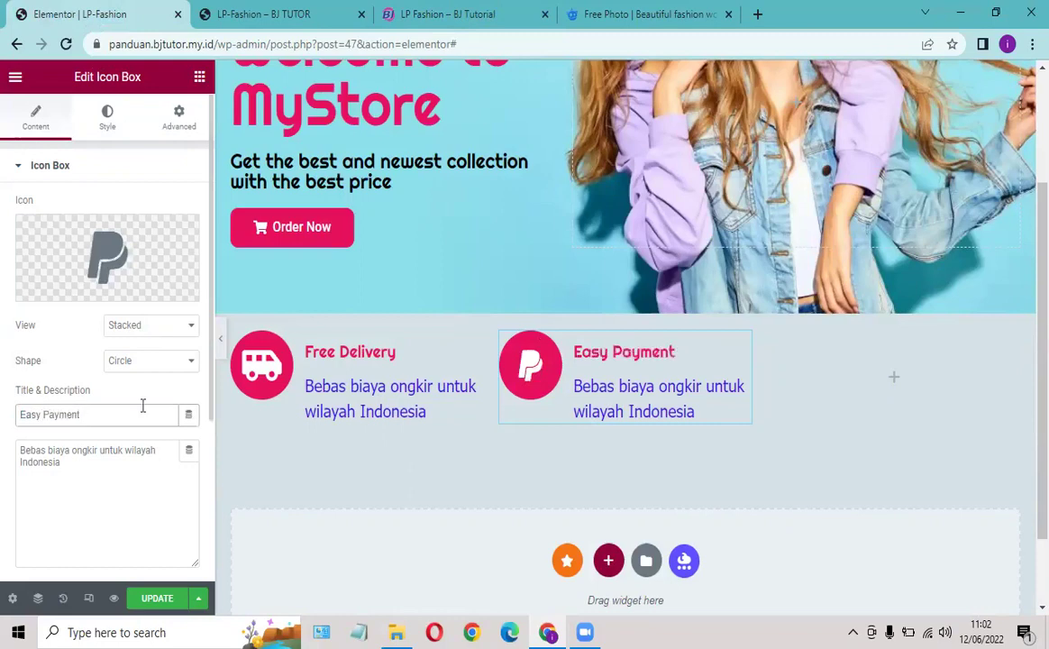
# Step: Copy "Dapat menggunakanberbagai macam pembayaran" from the reference page and use it as the Easy Payment description
pyautogui.click(460, 13)
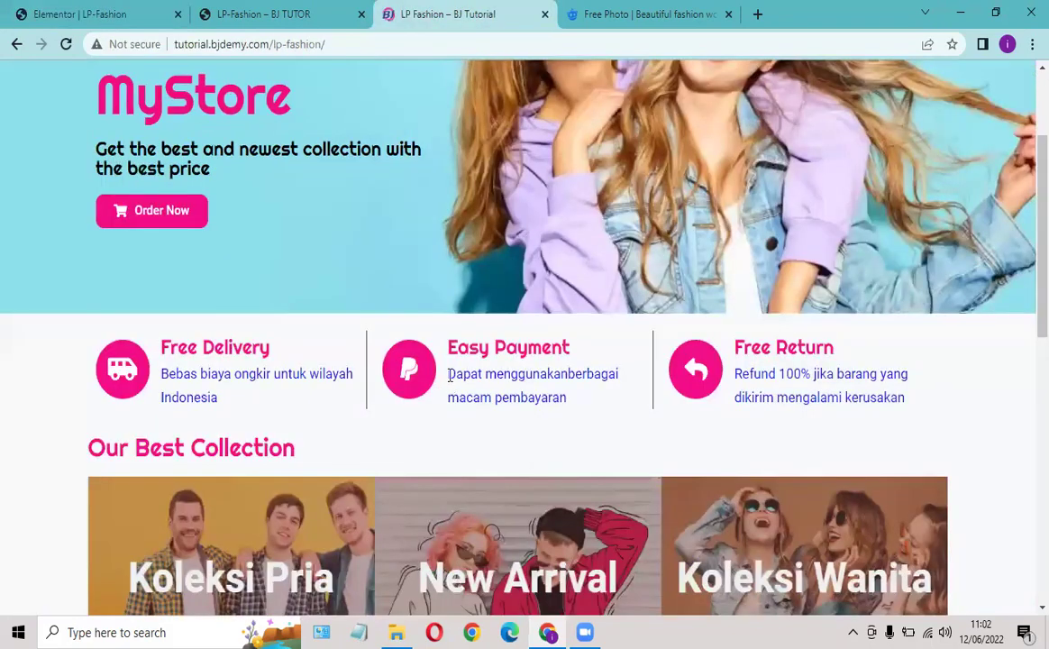
pyautogui.moveTo(449, 376); pyautogui.dragTo(571, 401)
pyautogui.hotkey('ctrl', 'c')
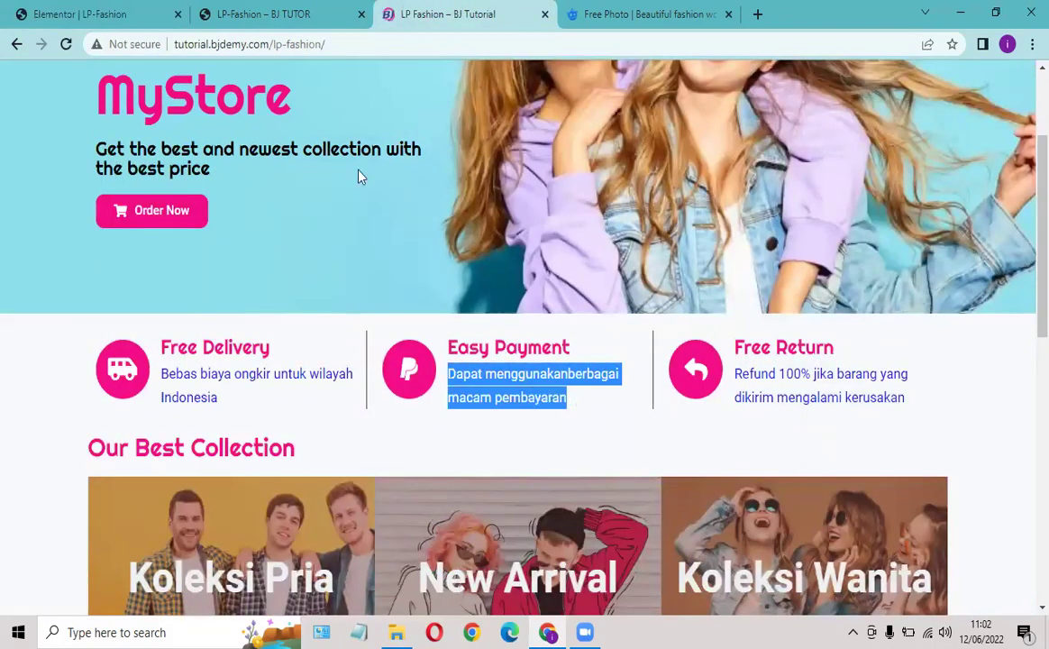
pyautogui.click(110, 15)
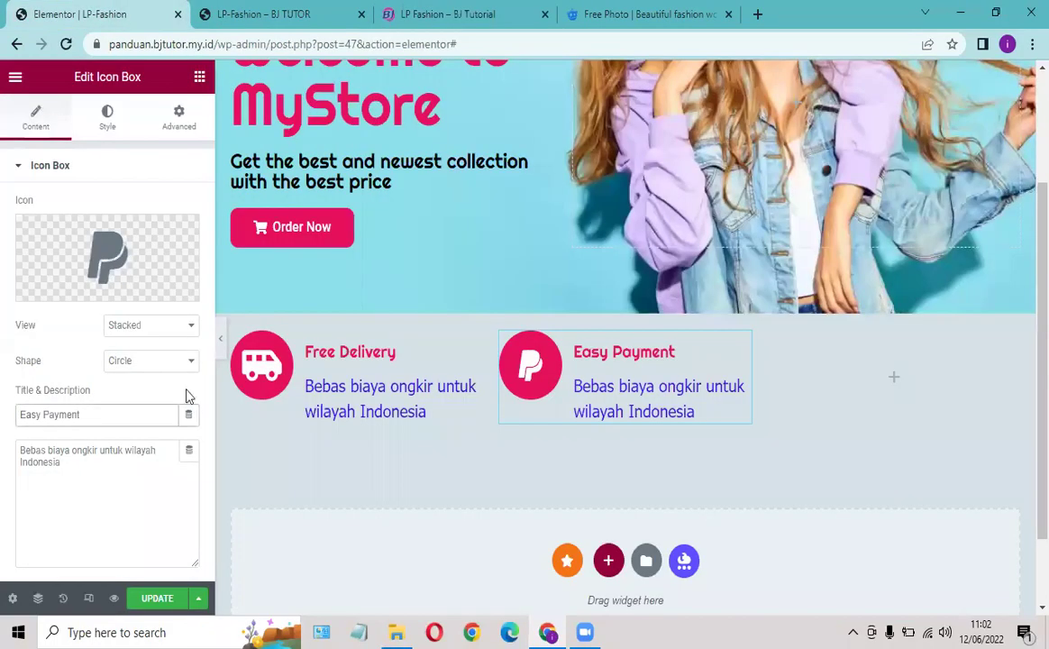
pyautogui.tripleClick(108, 462)
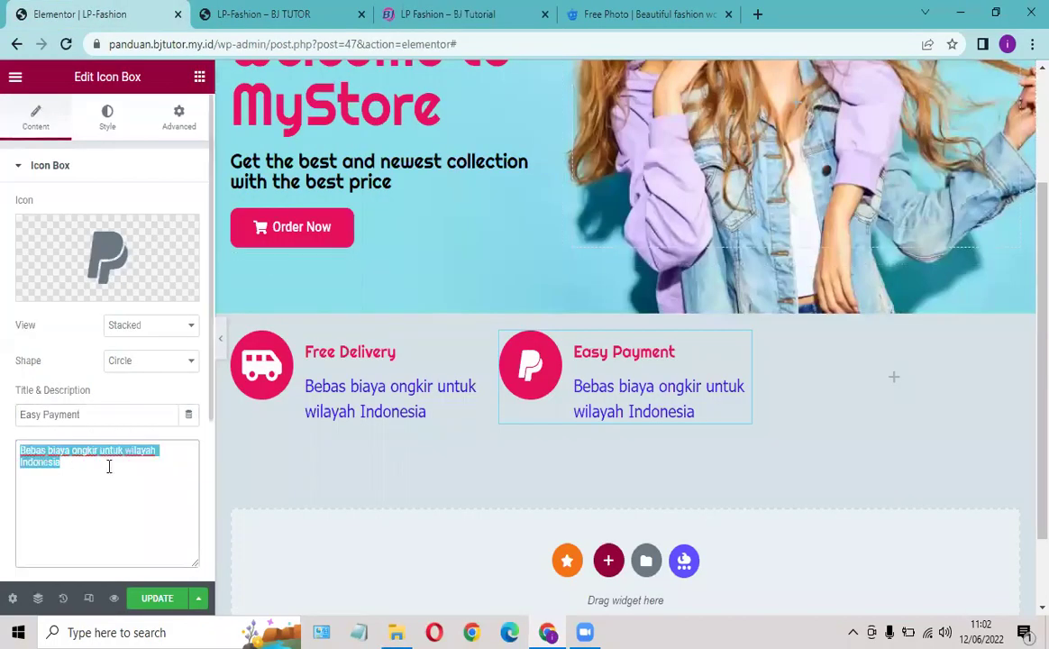
pyautogui.hotkey('ctrl', 'v')
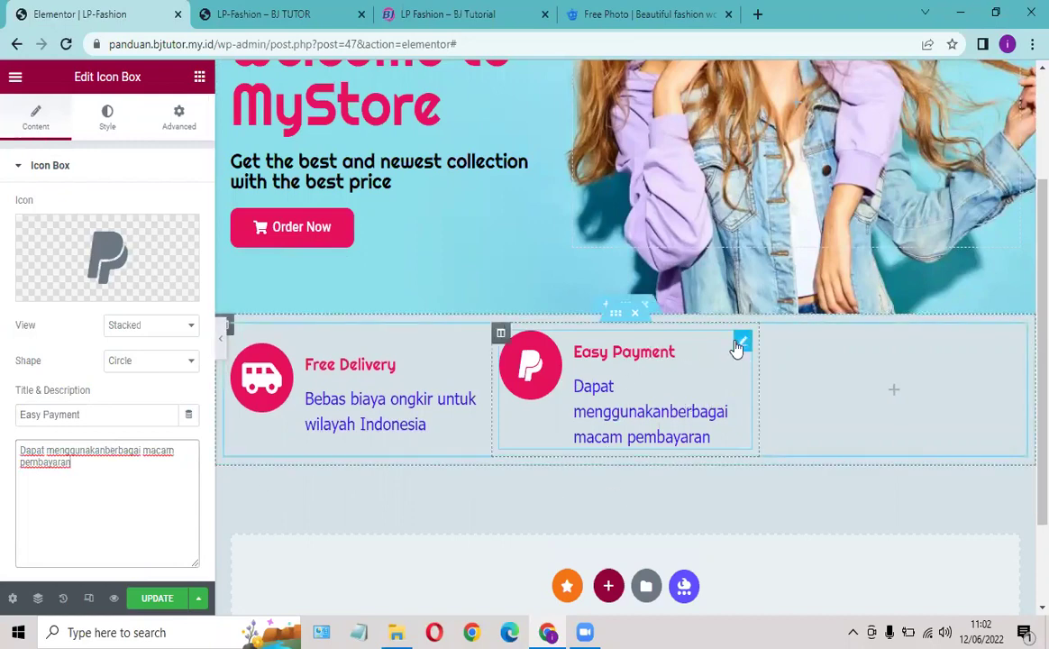
# Step: Move the Easy Payment icon box out of its column and return it to the middle column of the feature row
pyautogui.moveTo(738, 349); pyautogui.dragTo(655, 368)
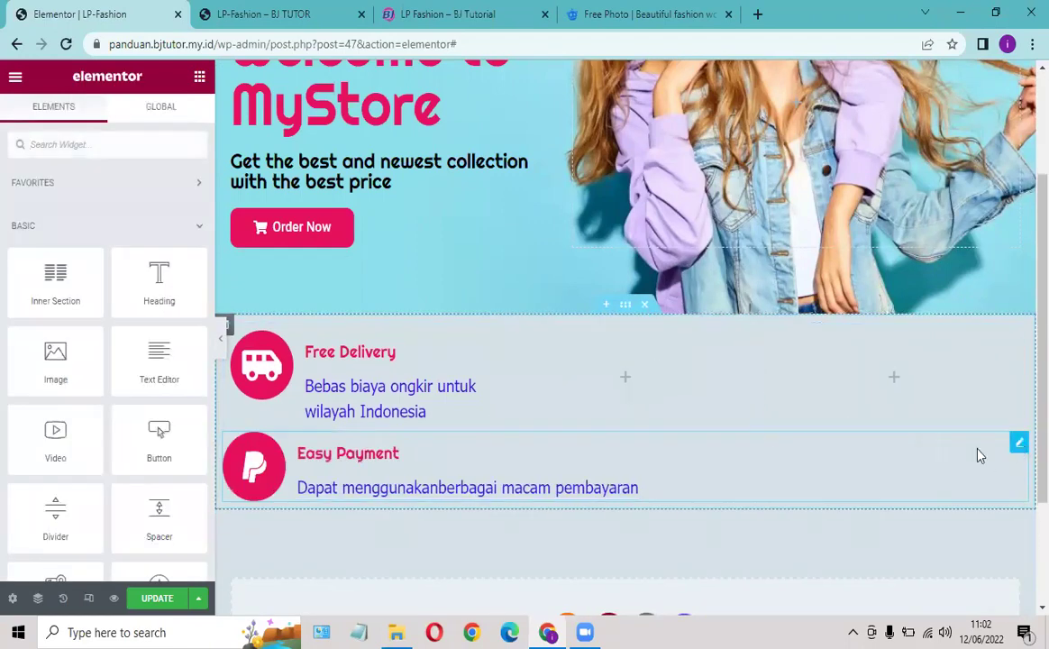
pyautogui.moveTo(981, 456); pyautogui.dragTo(622, 378)
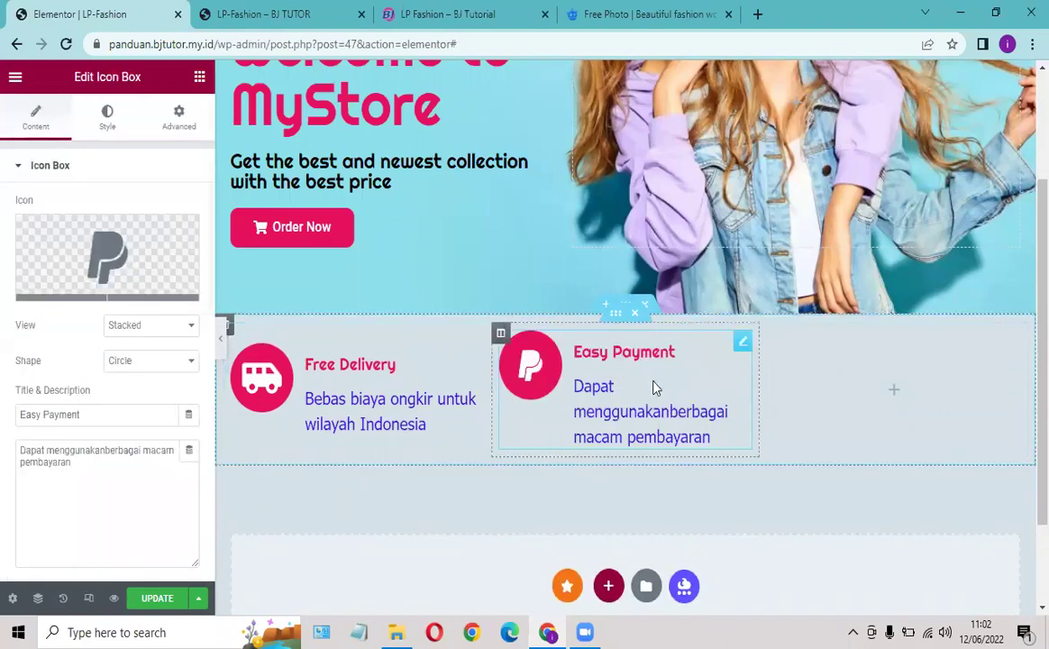
# Step: Try an 18 px description text size on the Easy Payment icon box, and restore it to 20 px
pyautogui.click(105, 122)
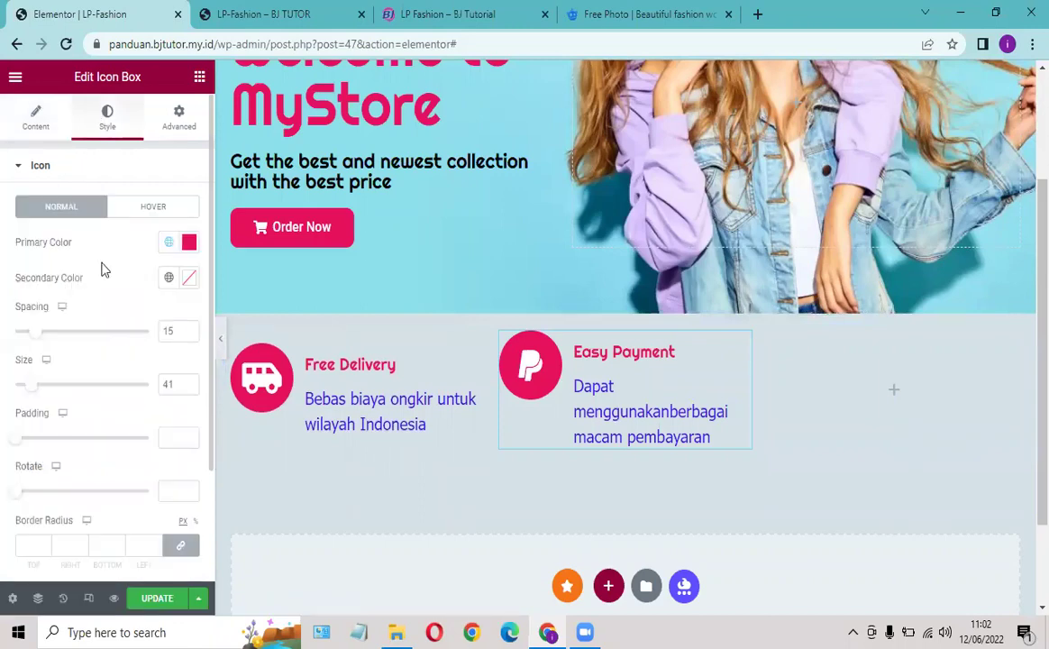
pyautogui.scroll(-2, 76, 415)
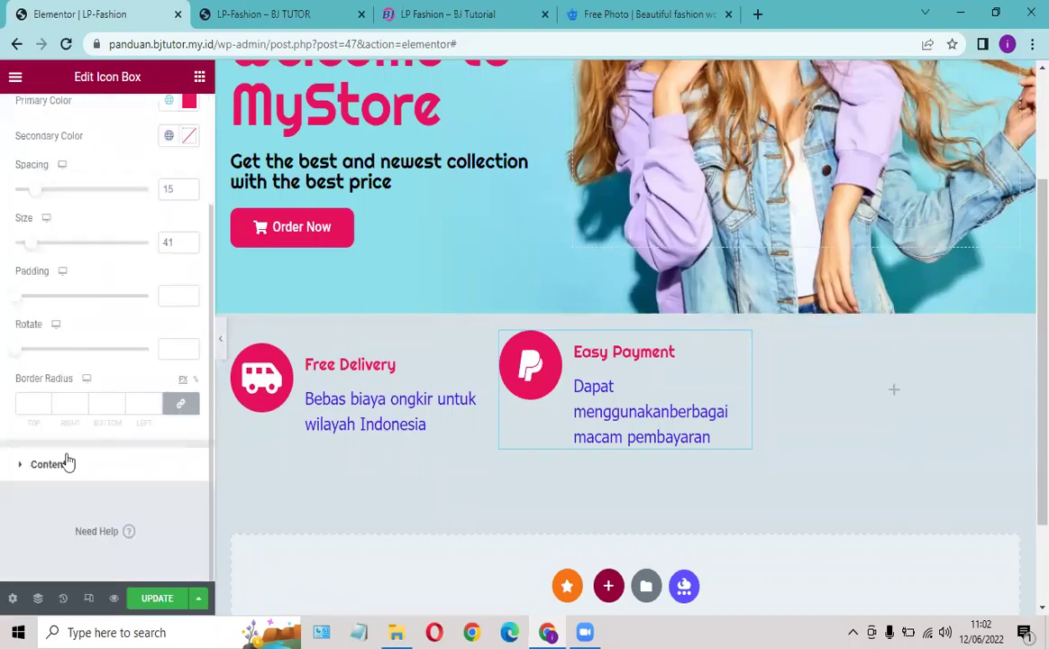
pyautogui.click(67, 465)
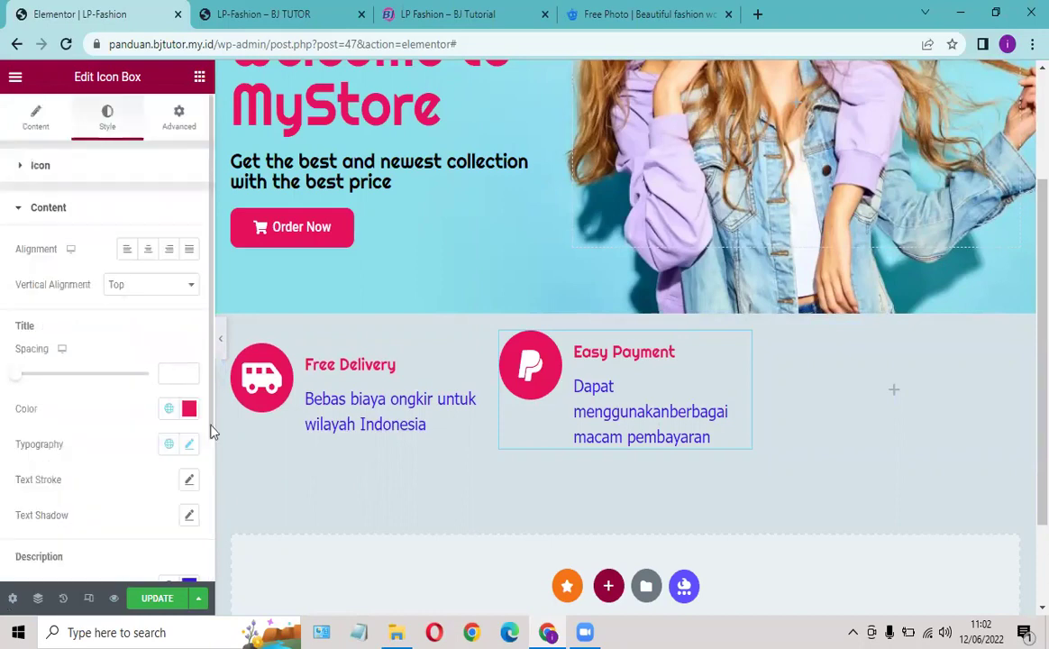
pyautogui.scroll(-2, 188, 453)
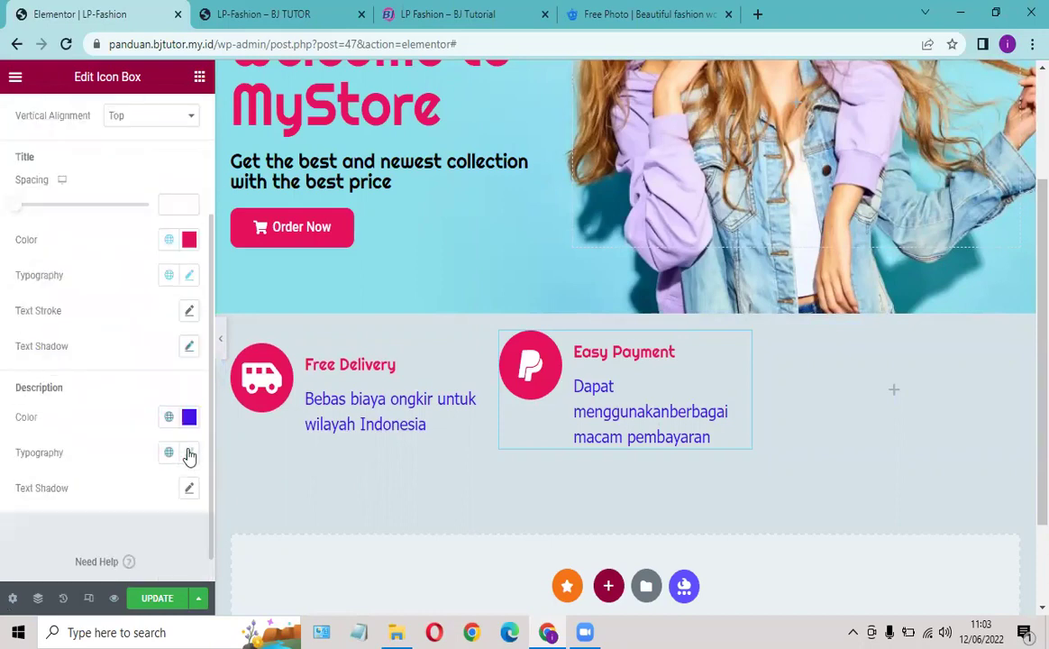
pyautogui.click(189, 454)
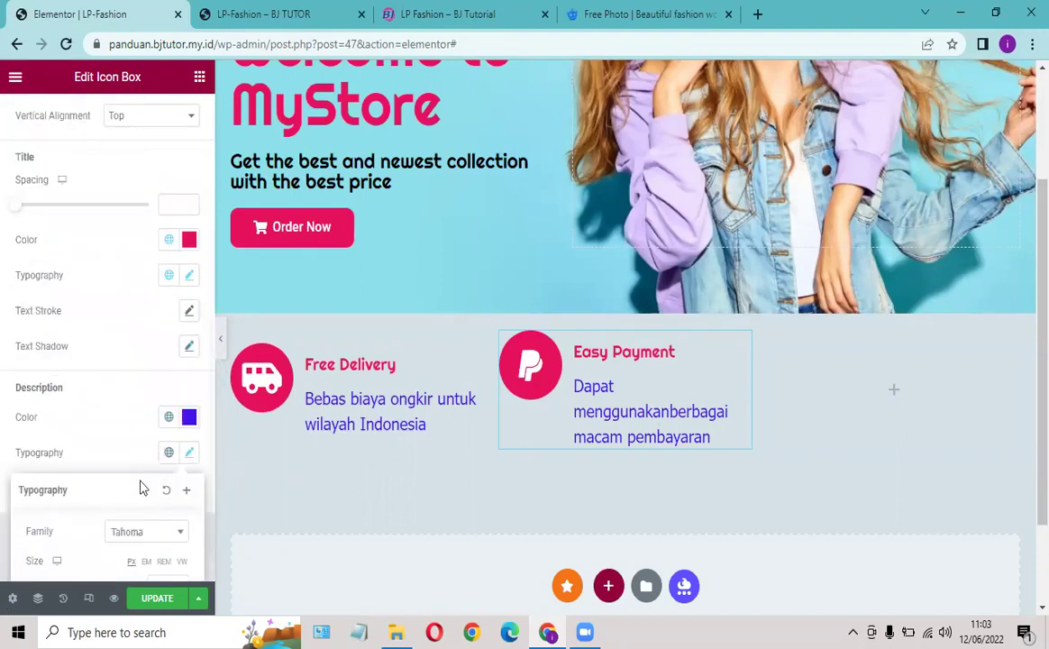
pyautogui.scroll(-1, 141, 482)
pyautogui.click(179, 504)
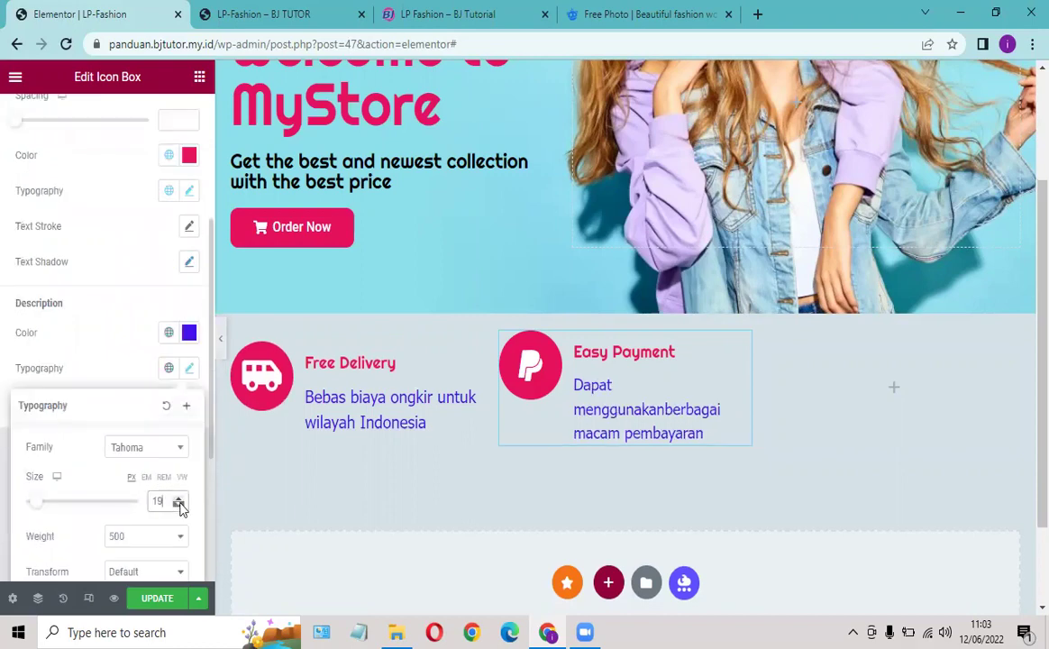
pyautogui.click(180, 506)
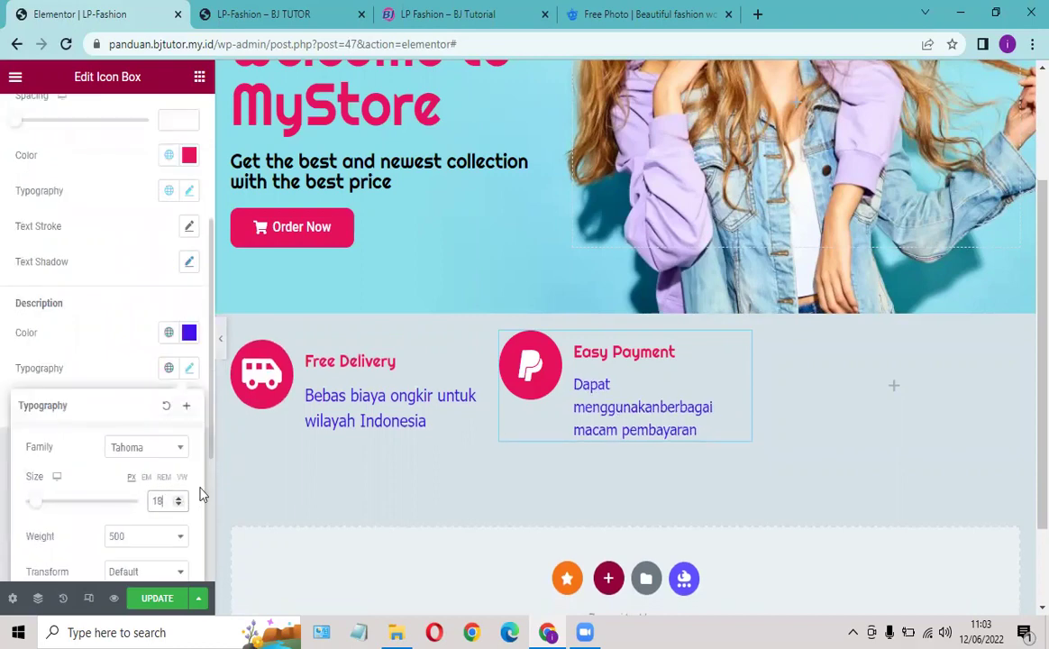
pyautogui.doubleClick(178, 497)
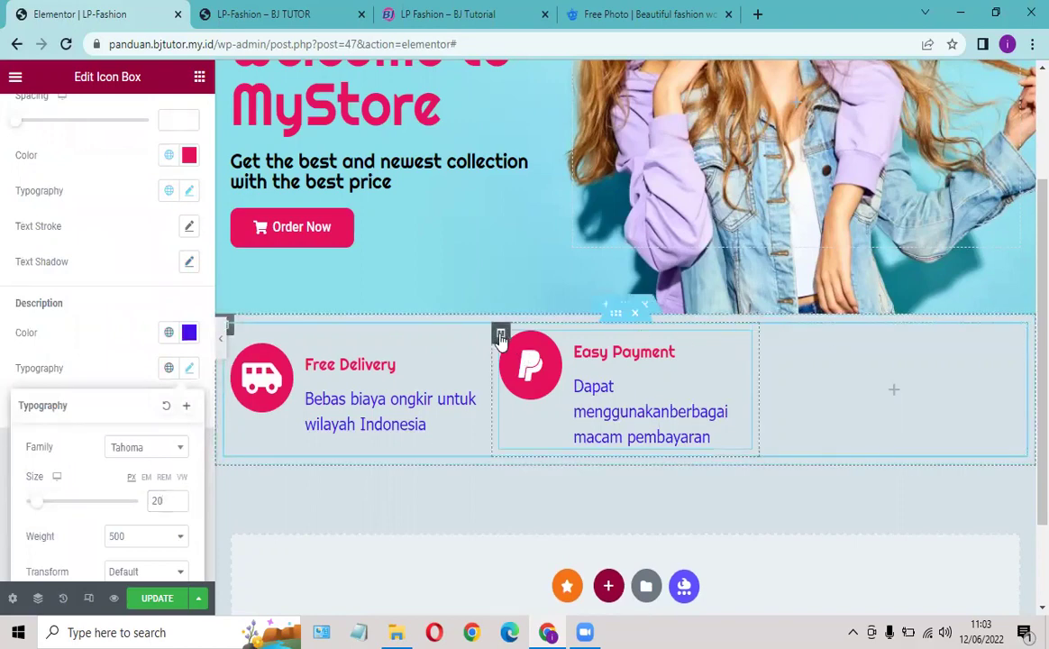
# Step: Duplicate the Easy Payment column and delete the empty last column, keeping three columns in the feature row
pyautogui.rightClick(500, 339)
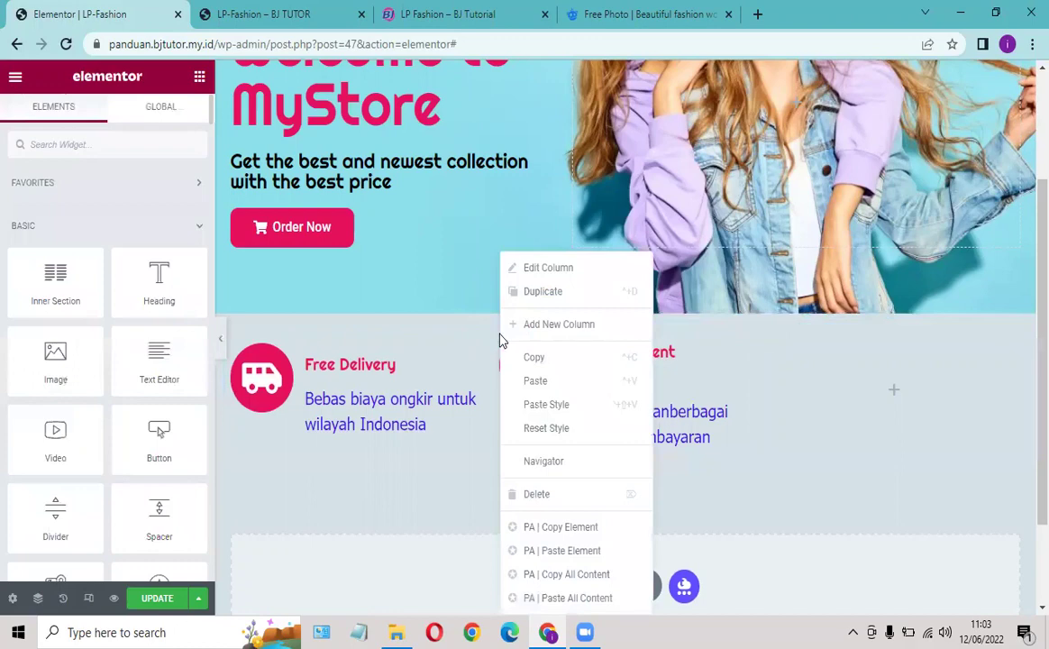
pyautogui.click(550, 298)
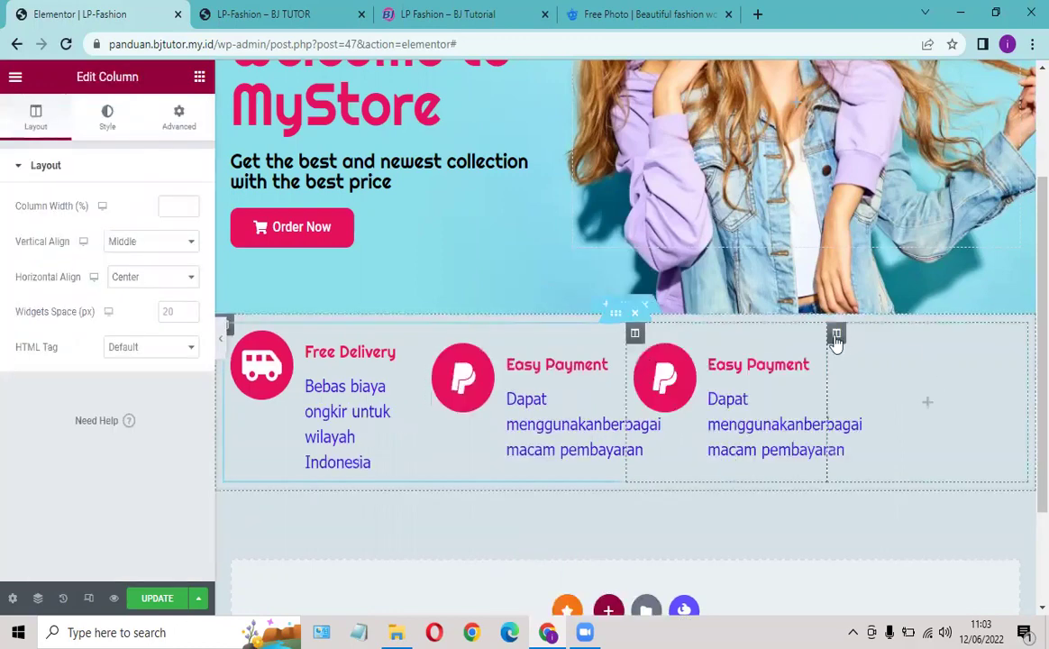
pyautogui.rightClick(837, 336)
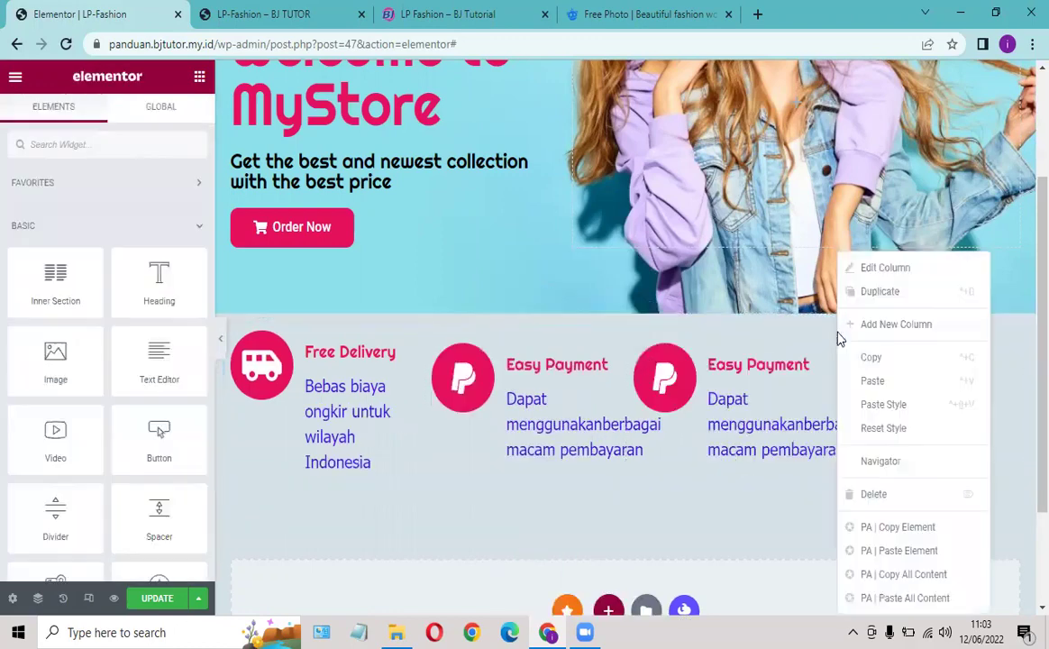
pyautogui.click(871, 497)
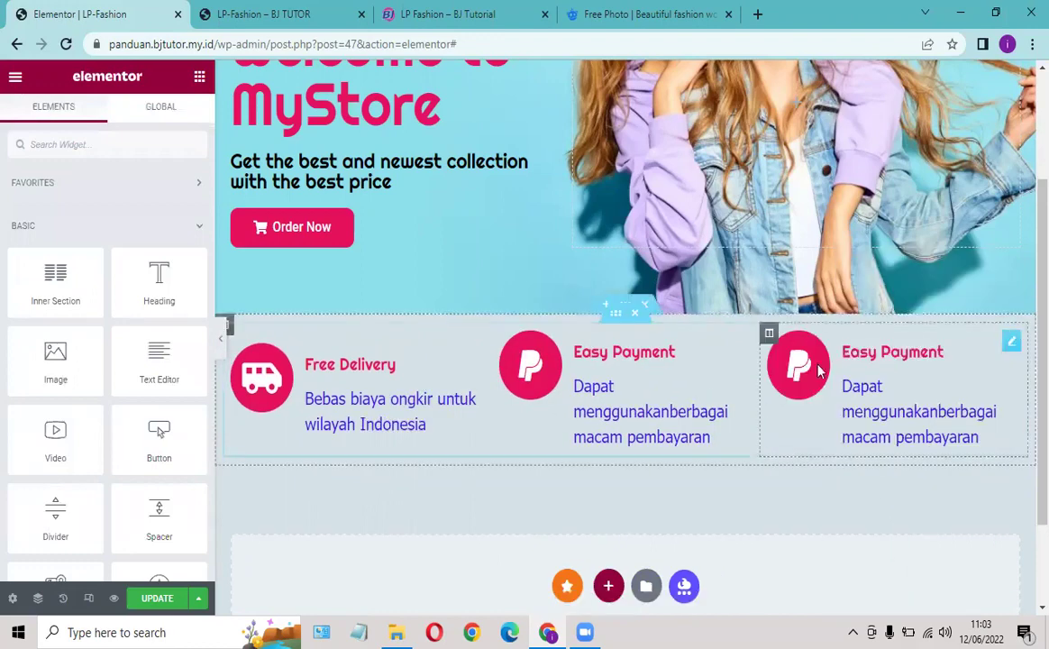
# Step: Copy "Refund 100% jika barang yang dikirim mengalami kerusakan" from the reference page and use it as the third icon box's description
pyautogui.click(1010, 345)
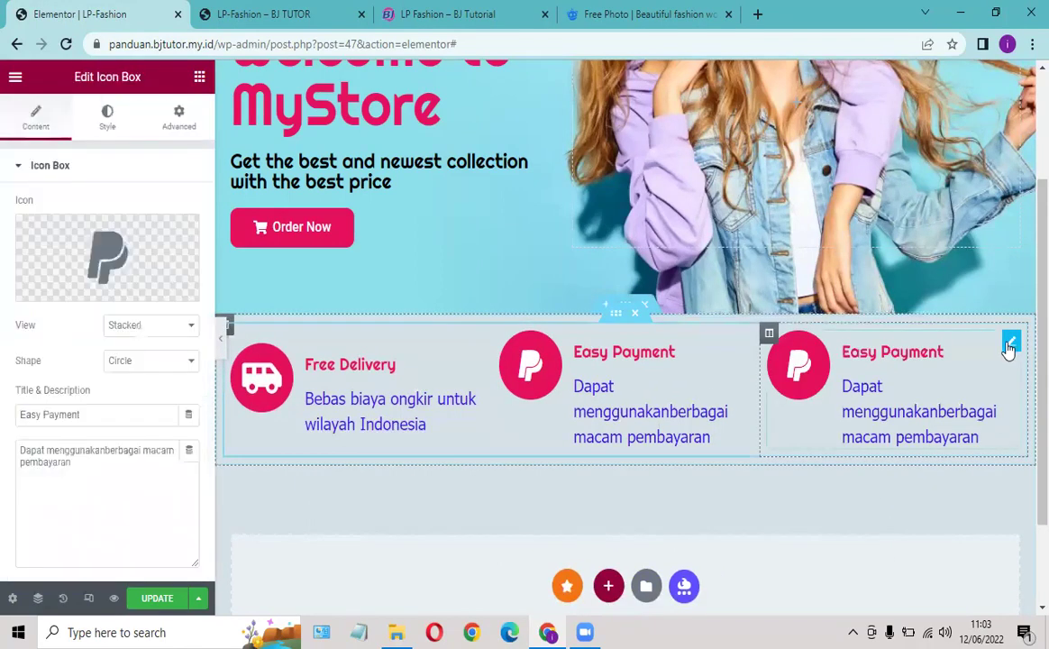
pyautogui.click(470, 29)
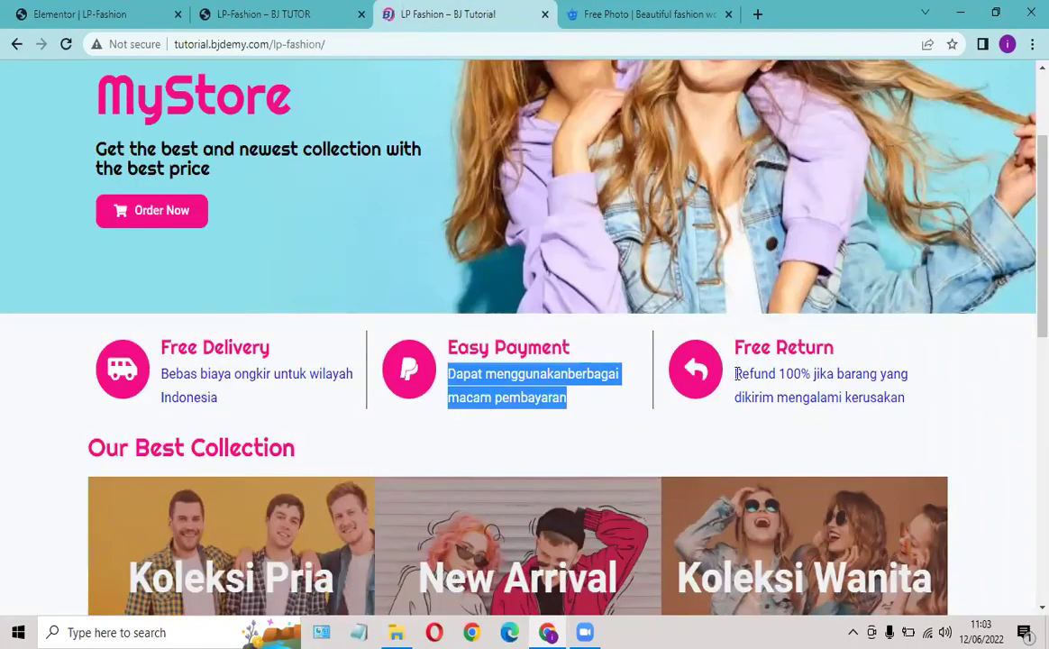
pyautogui.moveTo(736, 374); pyautogui.dragTo(909, 406)
pyautogui.hotkey('ctrl', 'c')
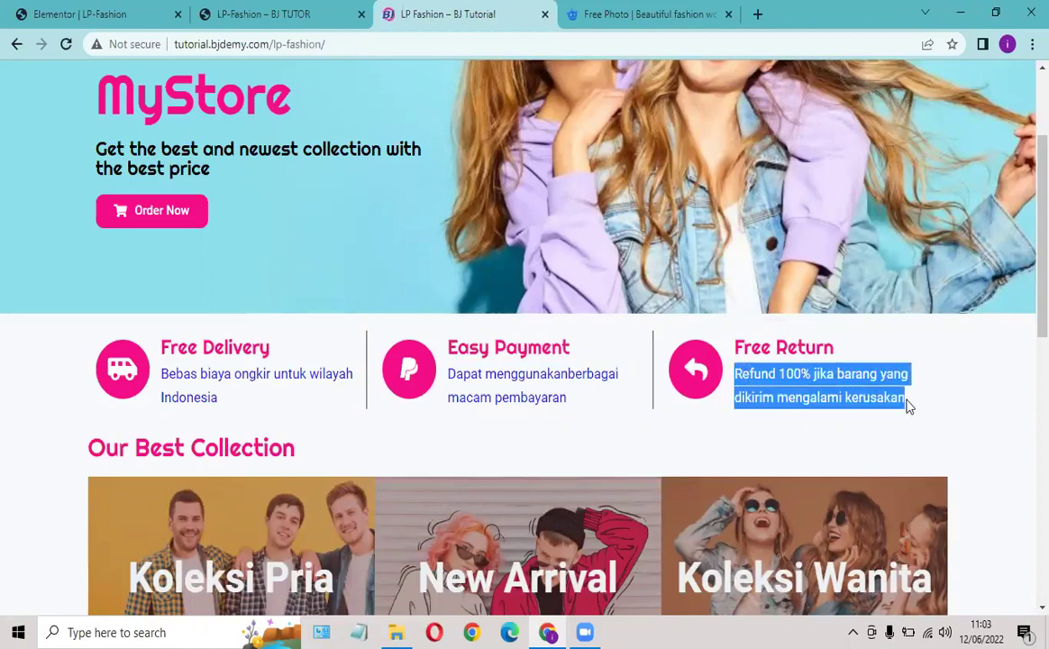
pyautogui.click(133, 11)
pyautogui.click(138, 475)
pyautogui.hotkey('ctrl', 'a')
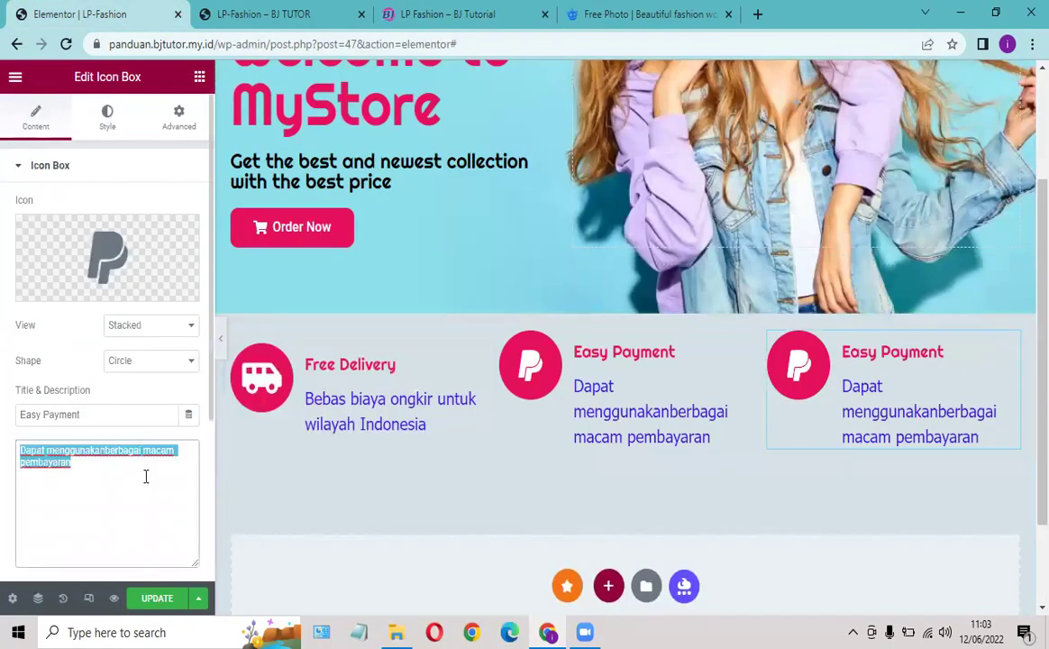
pyautogui.hotkey('ctrl', 'v')
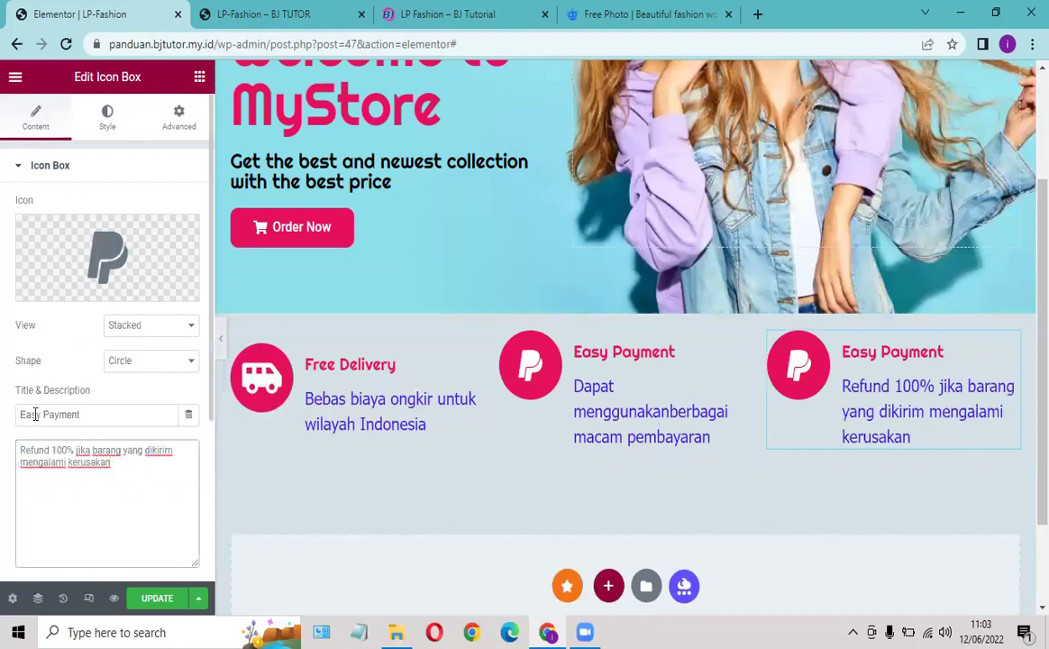
# Step: Change the third icon box's title to "Free Return"
pyautogui.moveTo(23, 414); pyautogui.dragTo(101, 418)
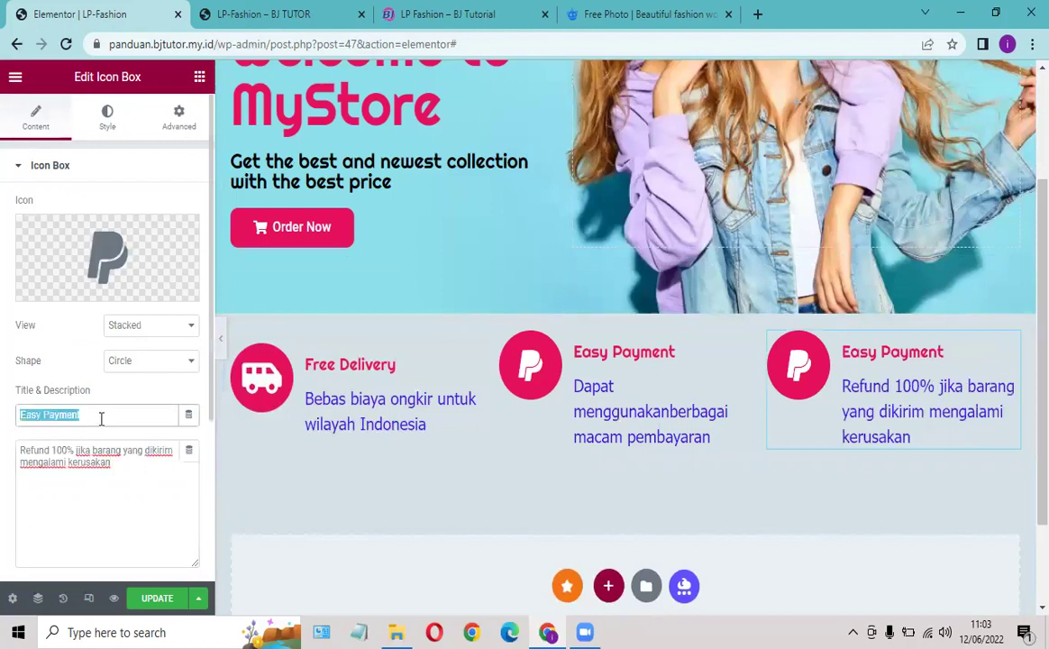
pyautogui.write('R')
pyautogui.press('BackSpace')
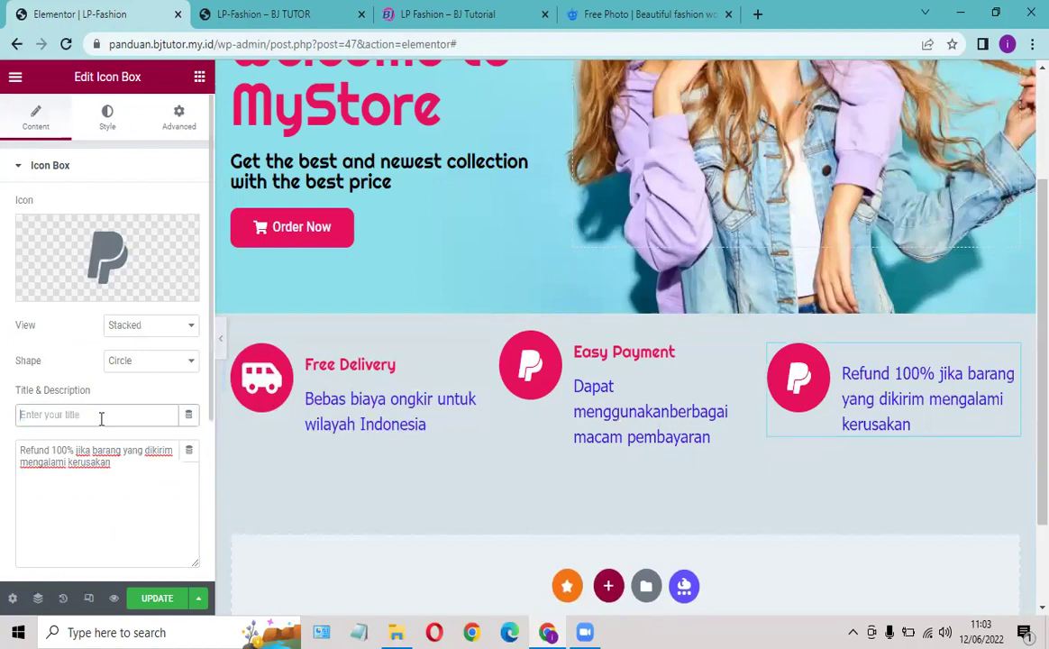
pyautogui.write('free')
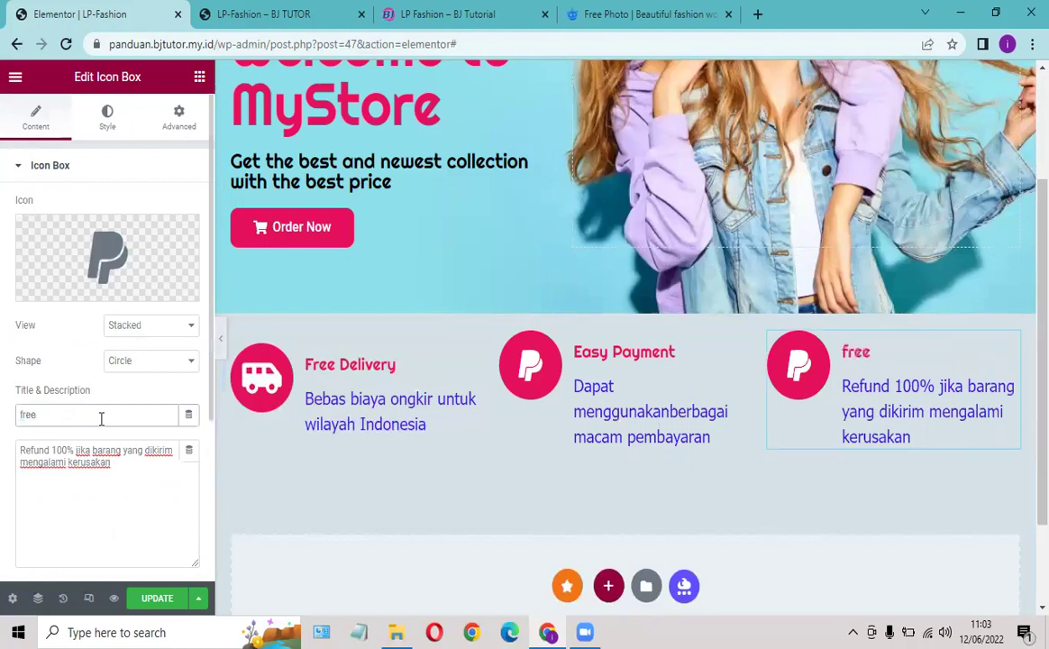
pyautogui.write(' Return')
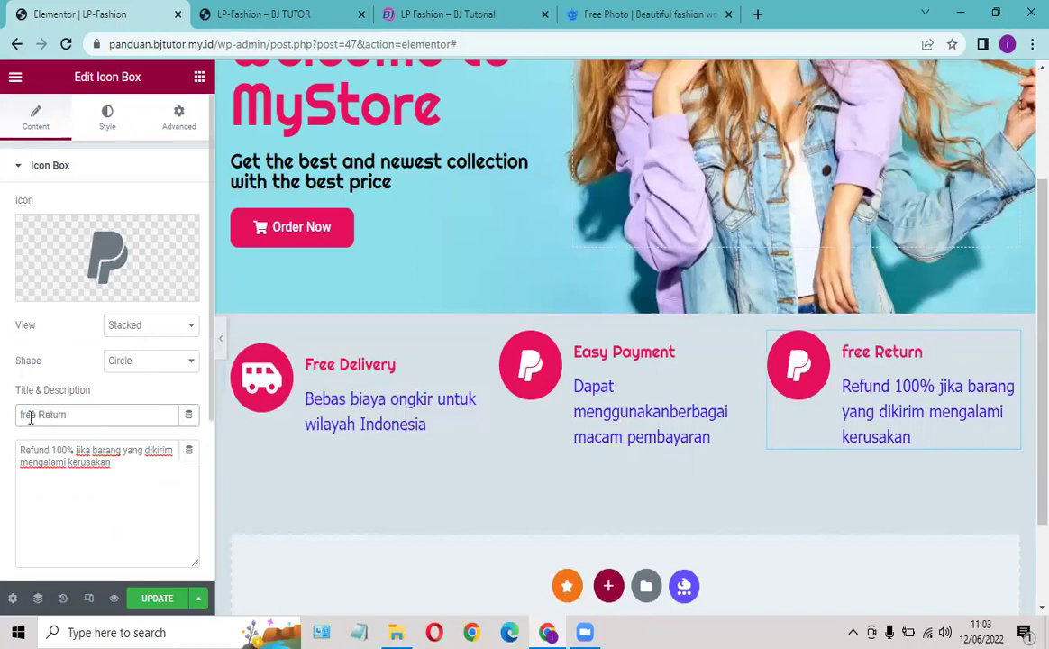
pyautogui.press('Home')
pyautogui.press('Delete')
pyautogui.write('F')
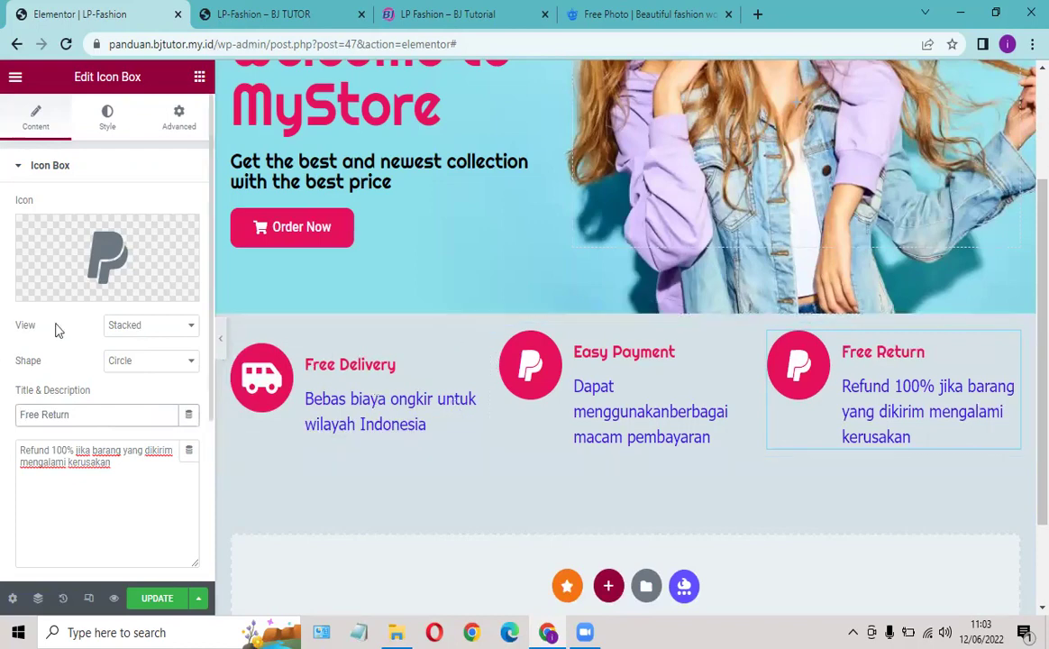
# Step: Open the icon library for the Free Return icon box and filter the icons by "re"
pyautogui.click(87, 295)
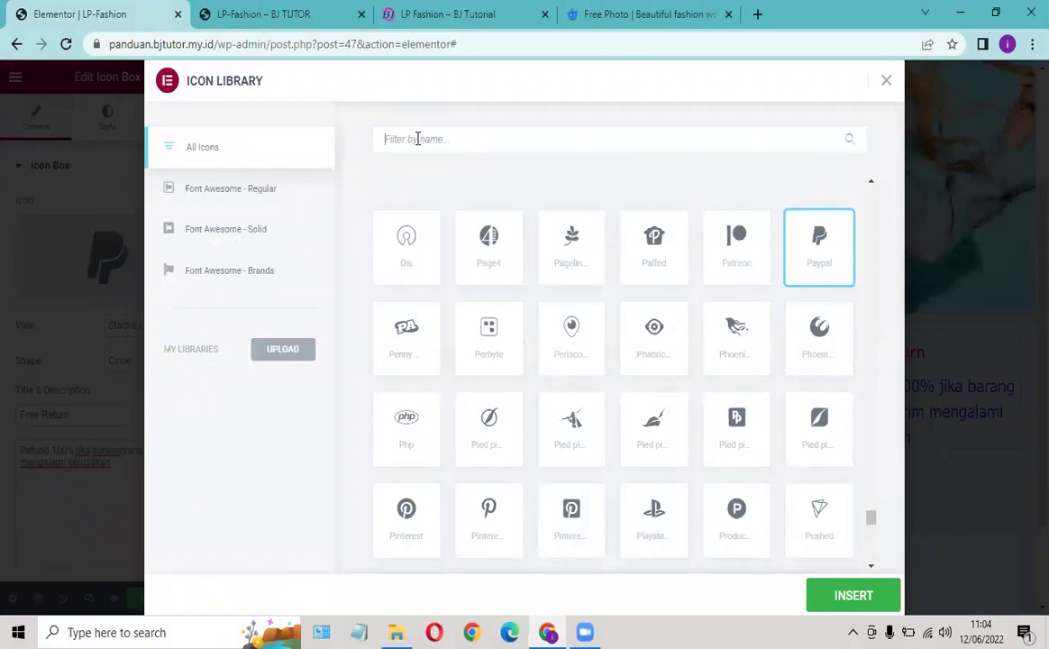
pyautogui.write('re')
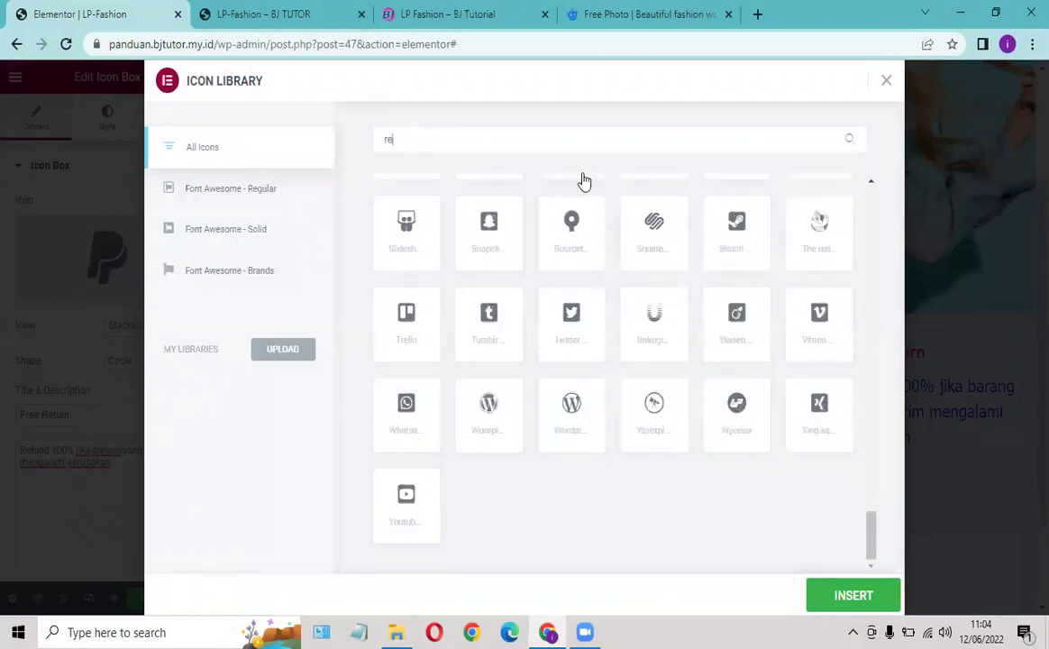
pyautogui.scroll(5, 649, 232)
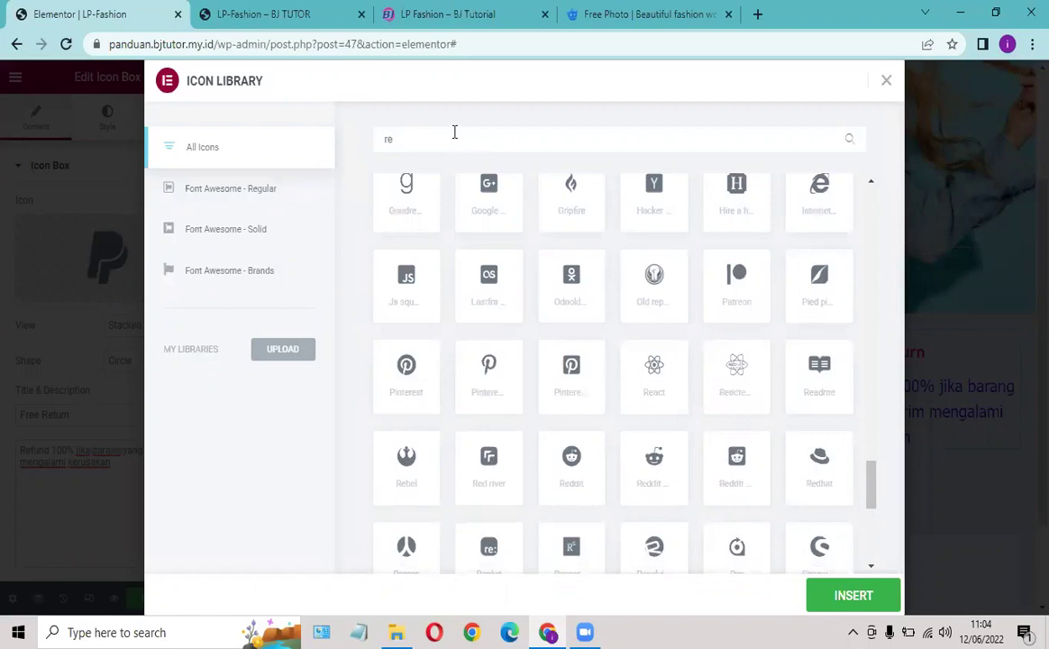
pyautogui.write('t')
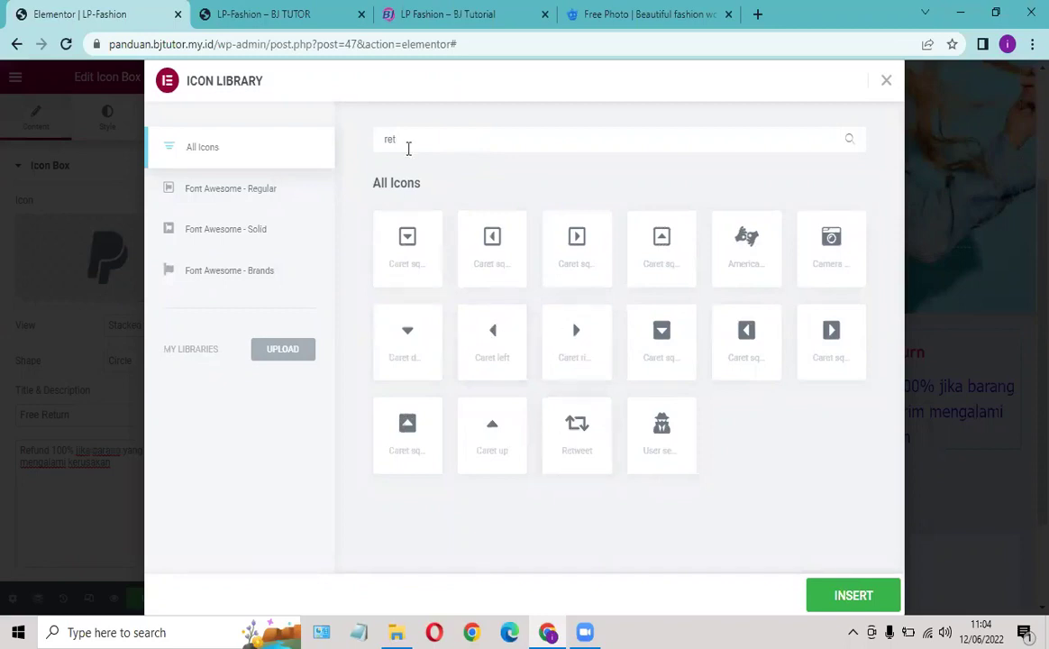
pyautogui.press('BackSpace')
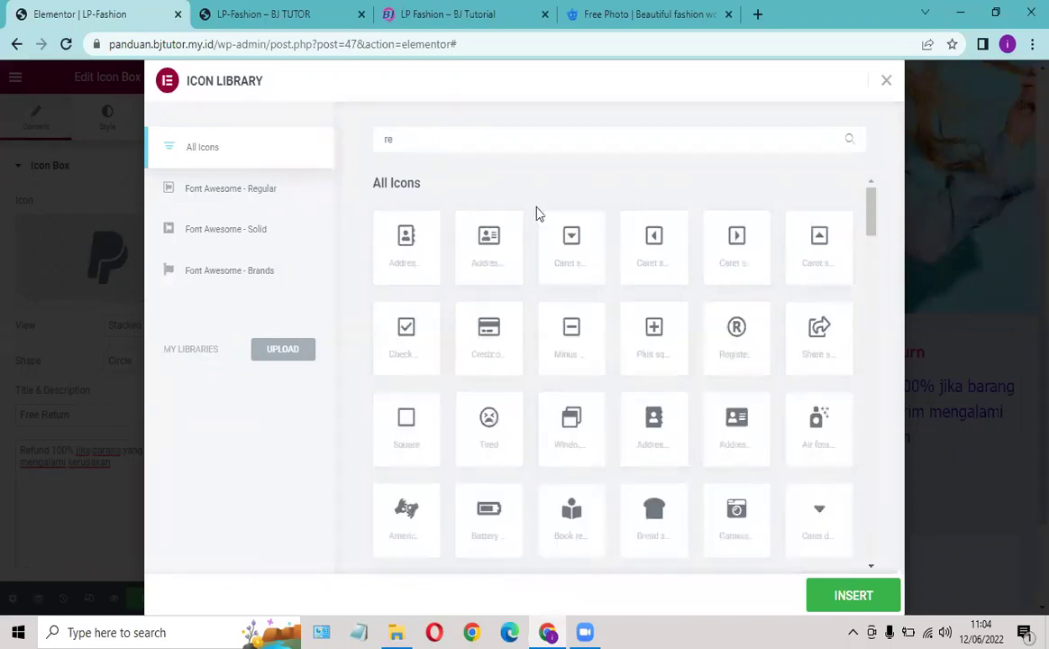
# Step: Find the Reply icon among the filtered icons and insert it as the Free Return box's icon
pyautogui.scroll(-3, 671, 284)
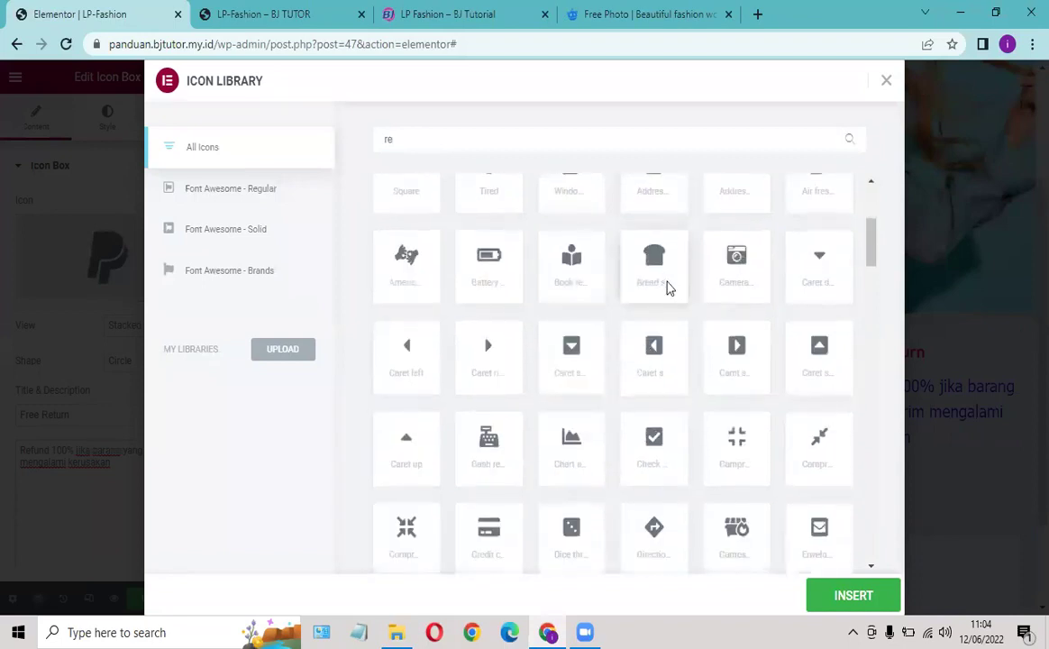
pyautogui.scroll(-2, 669, 283)
pyautogui.scroll(-3, 671, 282)
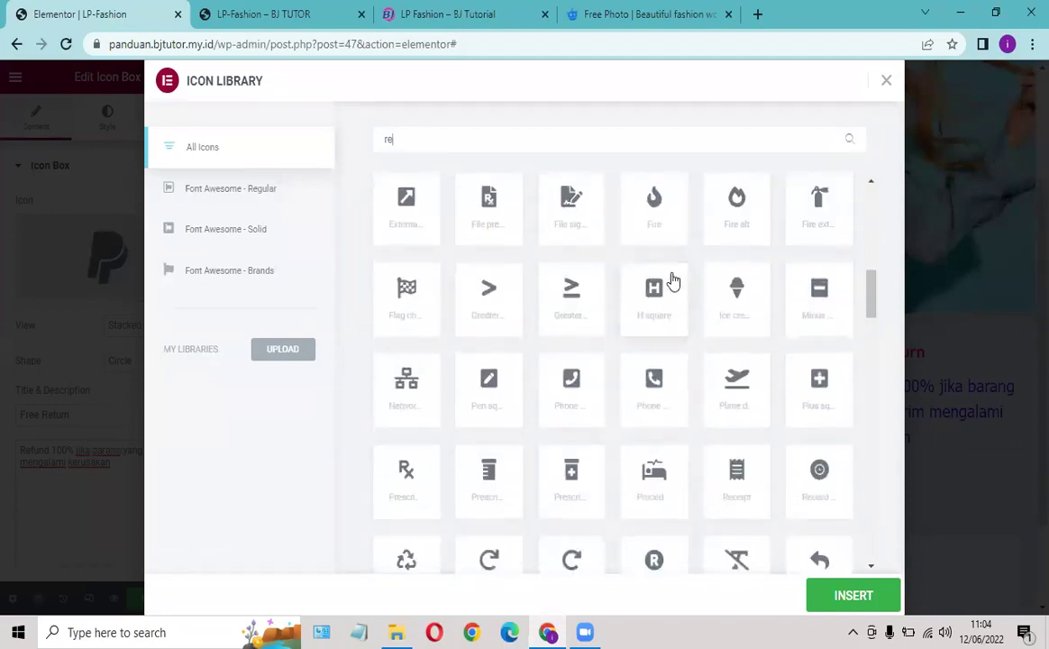
pyautogui.scroll(-2, 667, 284)
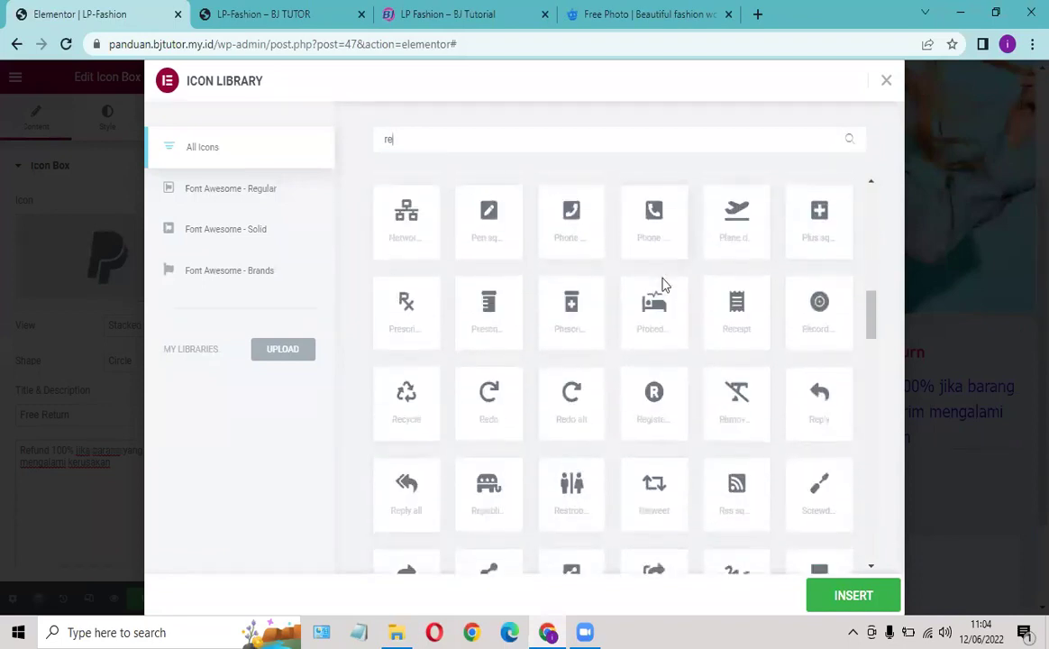
pyautogui.scroll(-1, 663, 284)
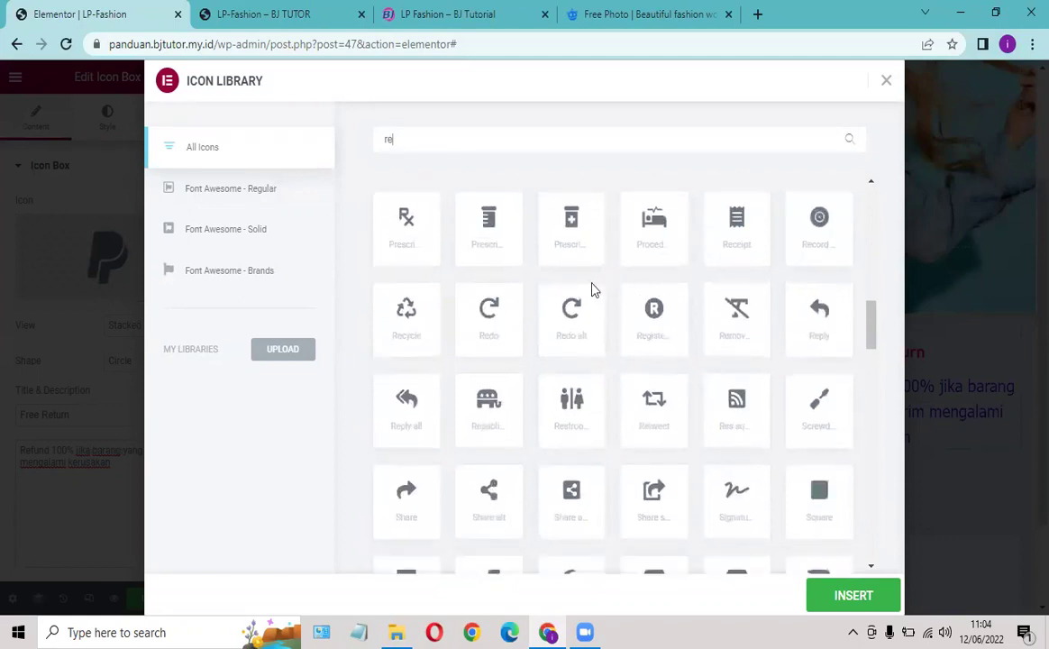
pyautogui.scroll(-4, 550, 347)
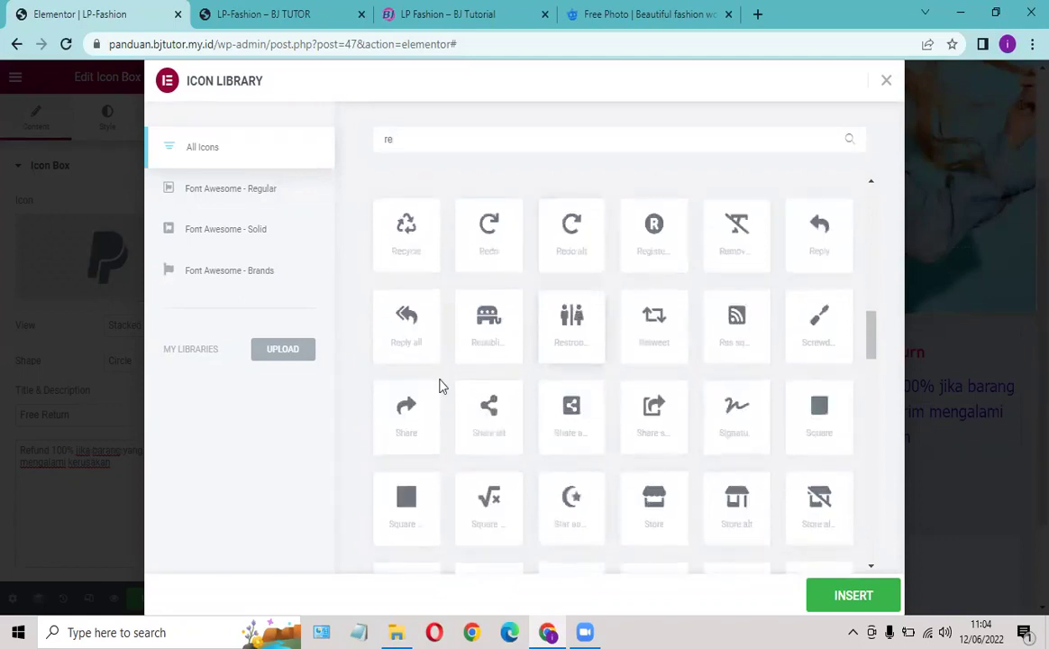
pyautogui.scroll(-6, 549, 345)
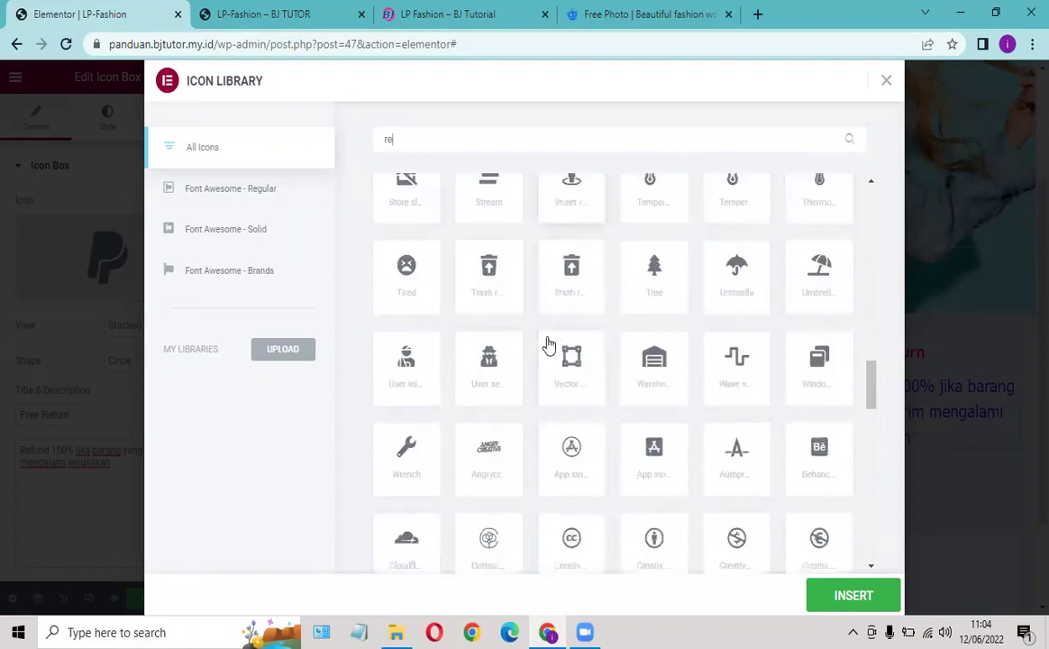
pyautogui.scroll(-6, 551, 344)
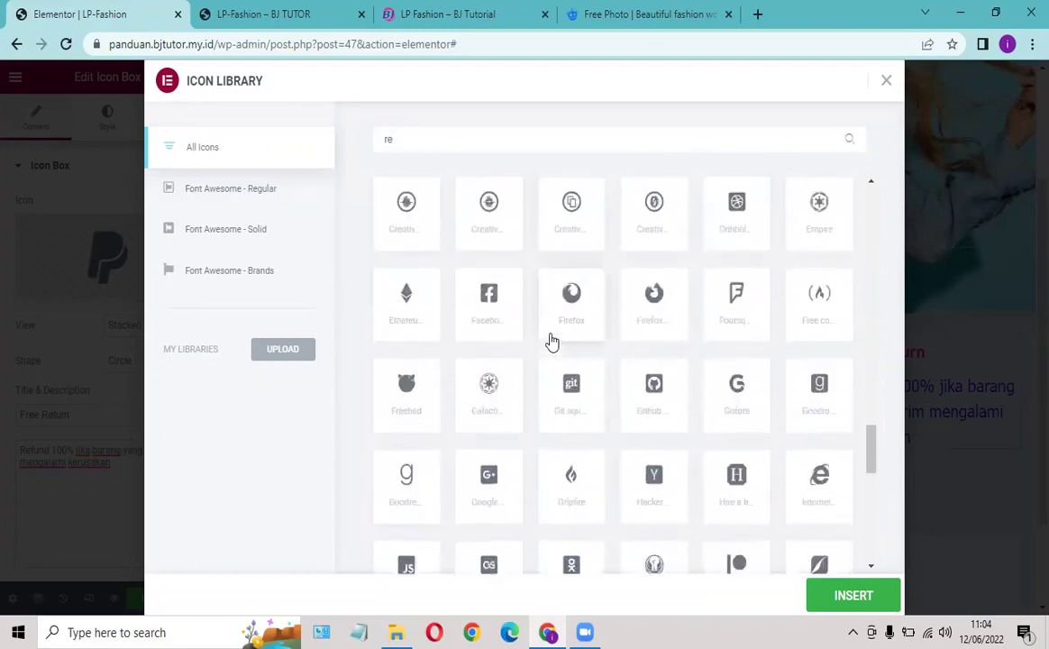
pyautogui.scroll(-4, 572, 330)
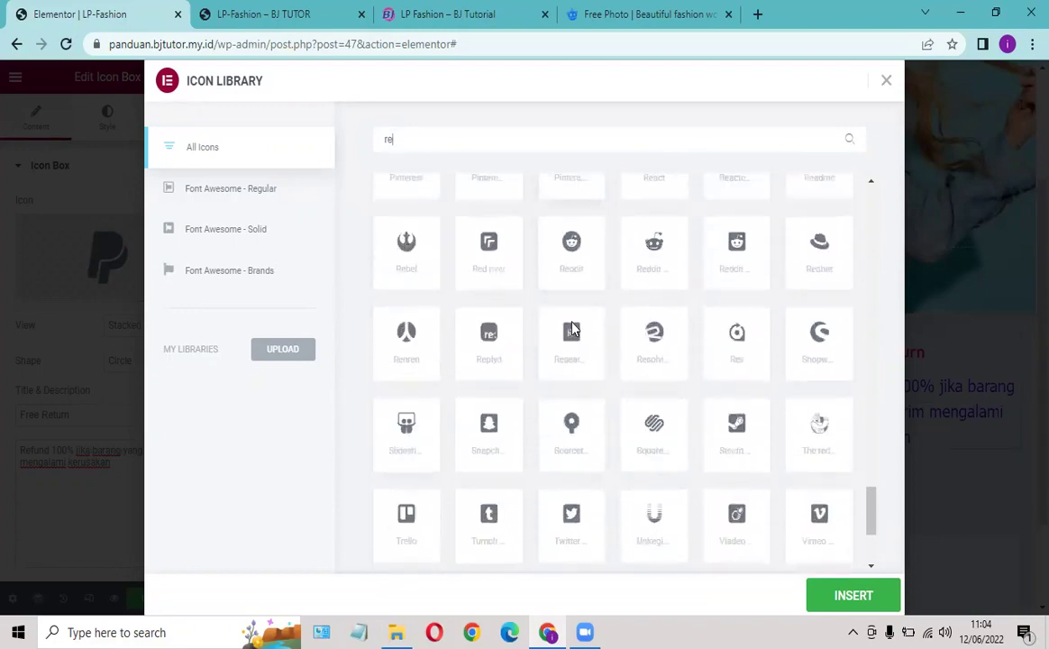
pyautogui.scroll(2, 587, 309)
pyautogui.scroll(3, 587, 309)
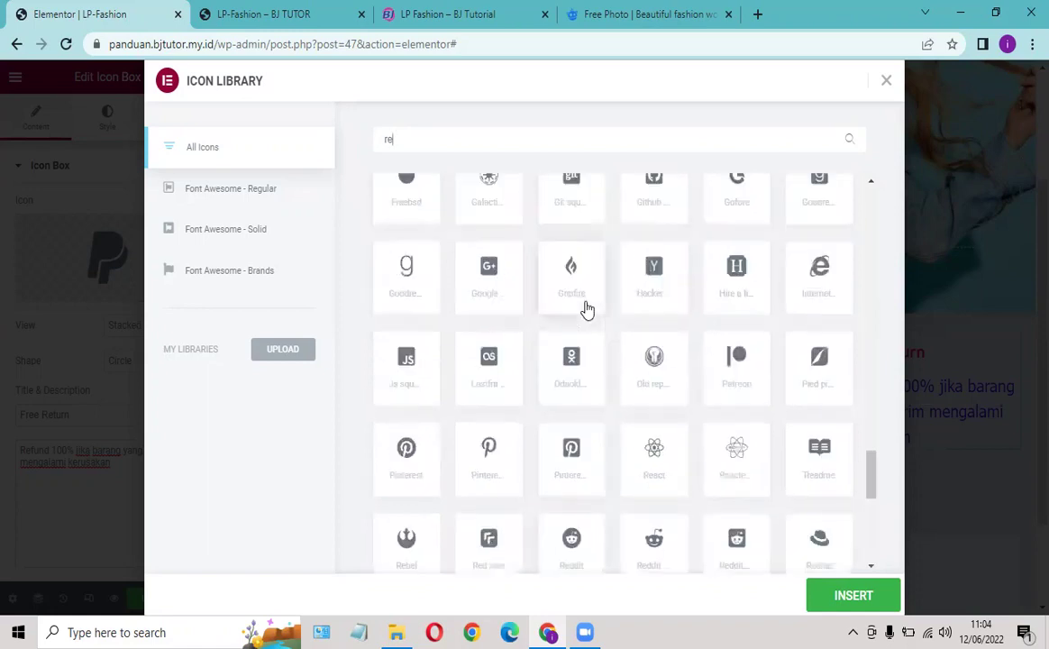
pyautogui.scroll(5, 600, 300)
pyautogui.scroll(6, 641, 307)
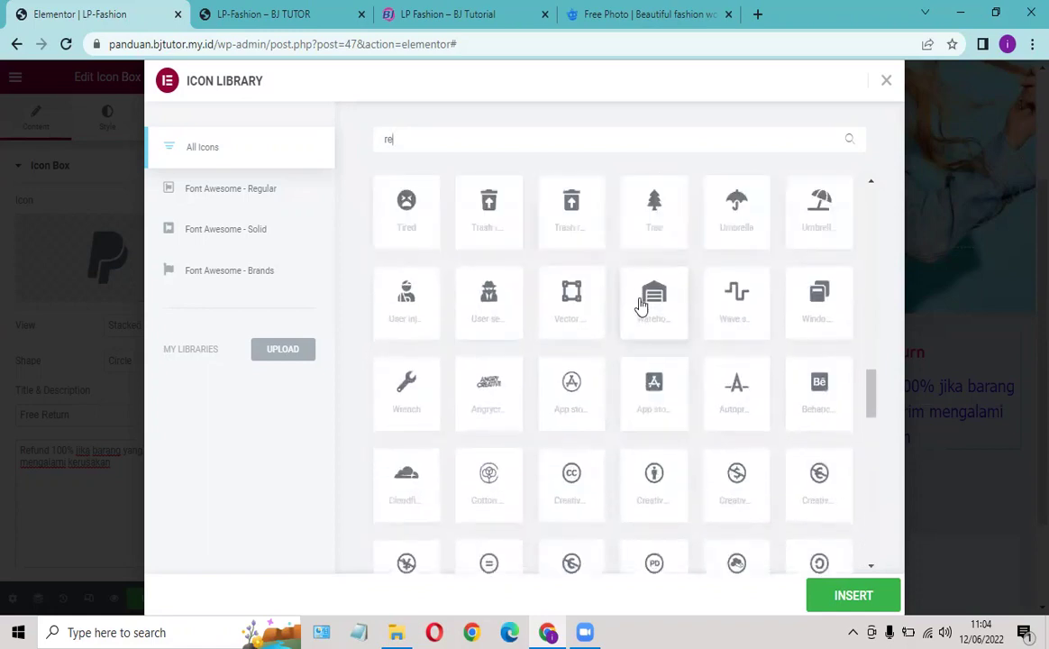
pyautogui.scroll(1, 641, 305)
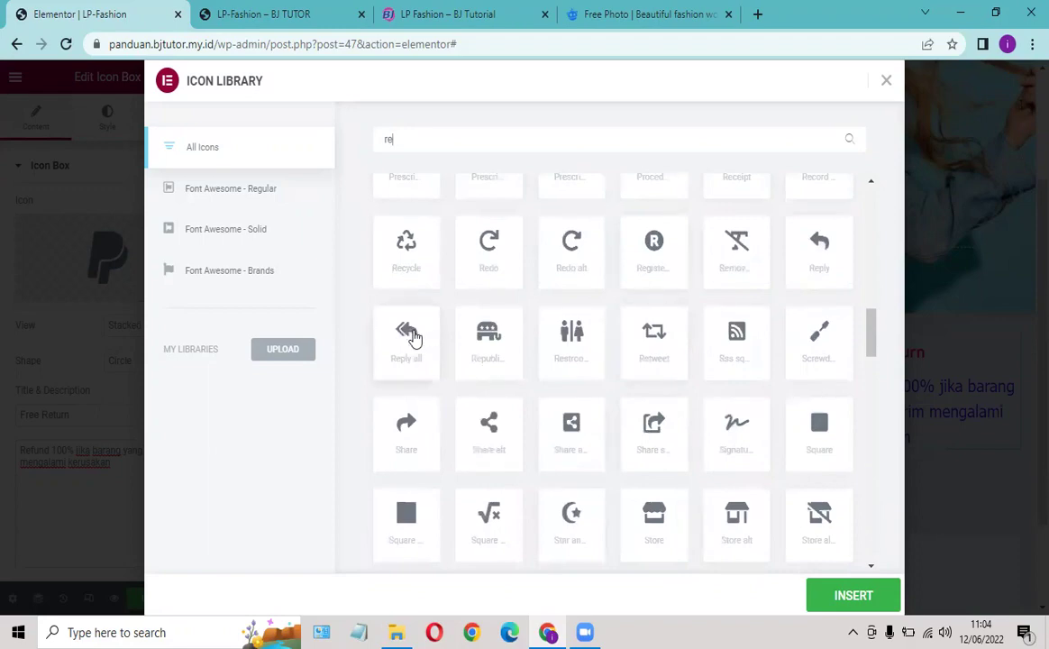
pyautogui.click(814, 255)
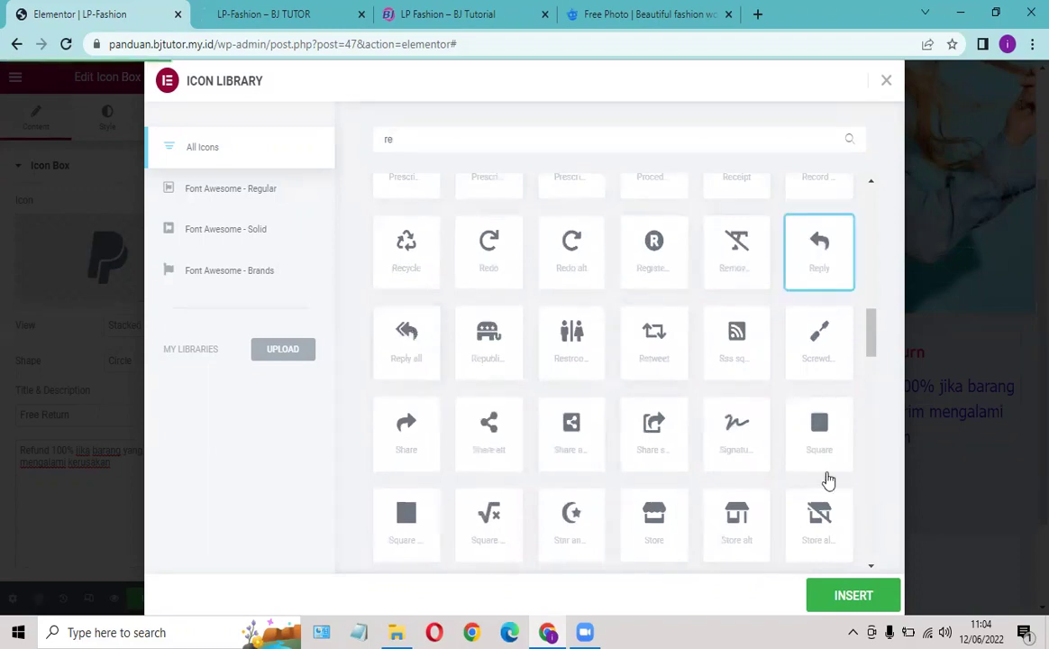
pyautogui.click(852, 595)
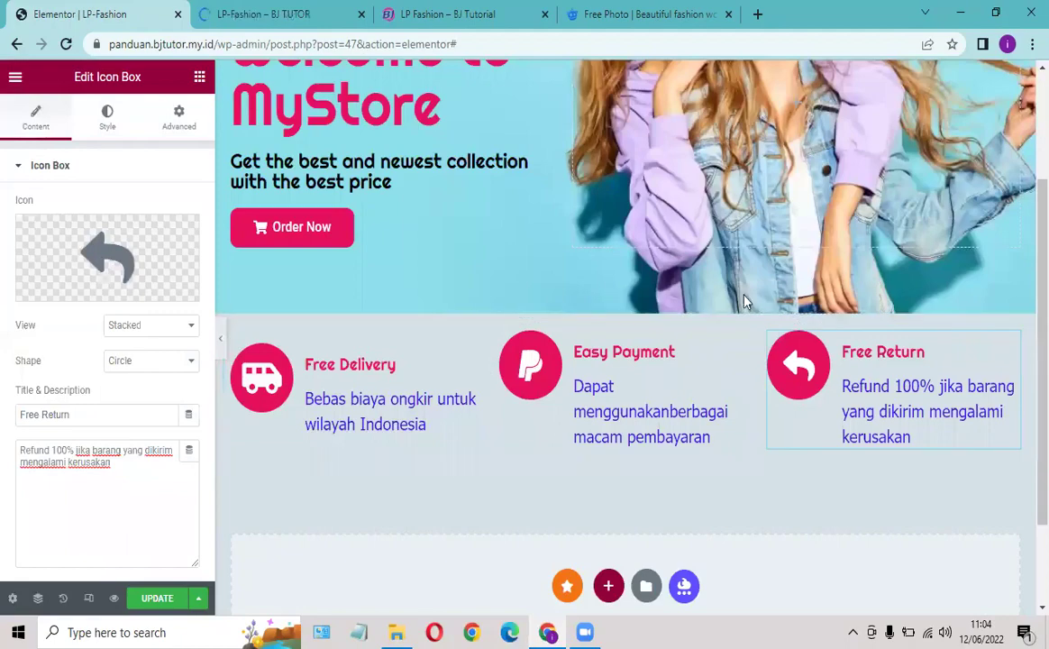
# Step: Set the Free Delivery icon box's icon size to 40
pyautogui.scroll(2, 745, 299)
pyautogui.scroll(-3, 427, 233)
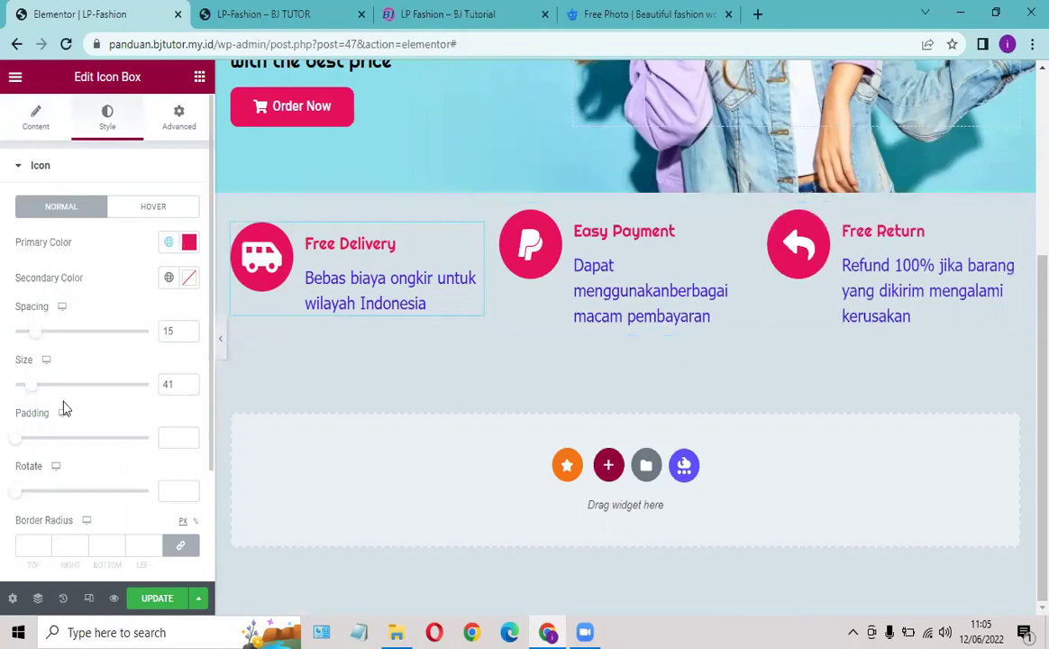
pyautogui.scroll(-2, 76, 396)
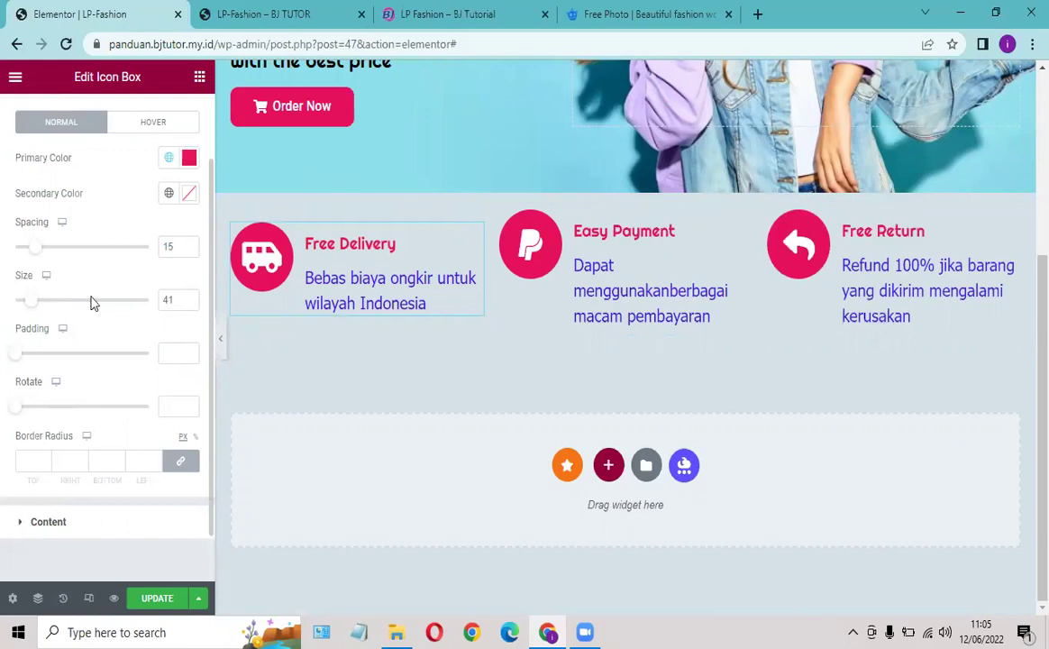
pyautogui.click(190, 307)
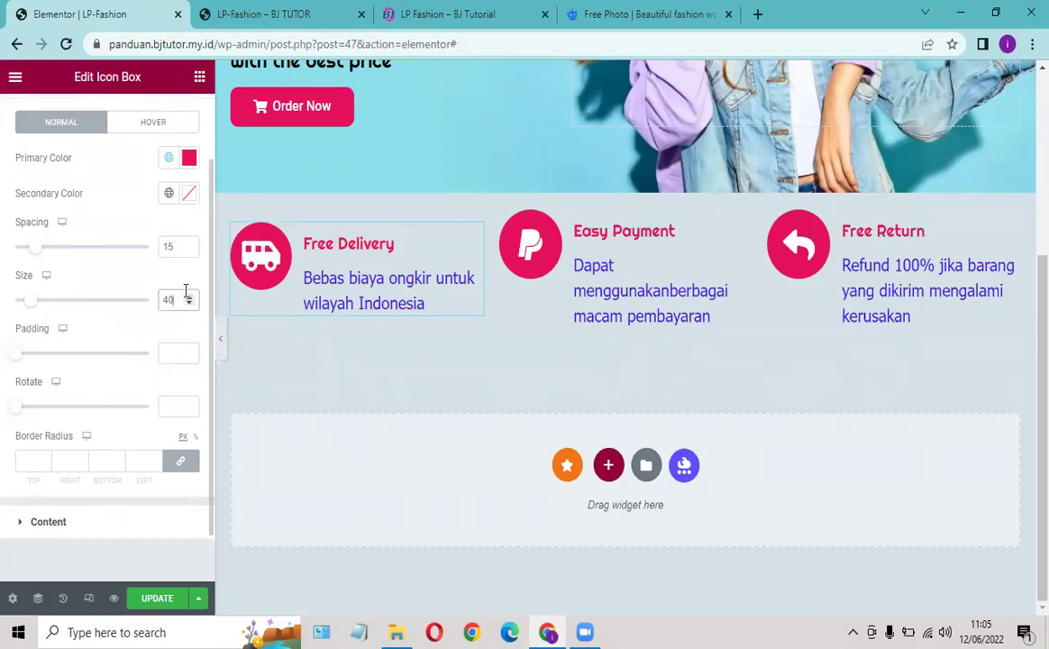
# Step: Try an icon spacing of 13 on the Free Delivery icon box, and restore it to 15
pyautogui.click(190, 252)
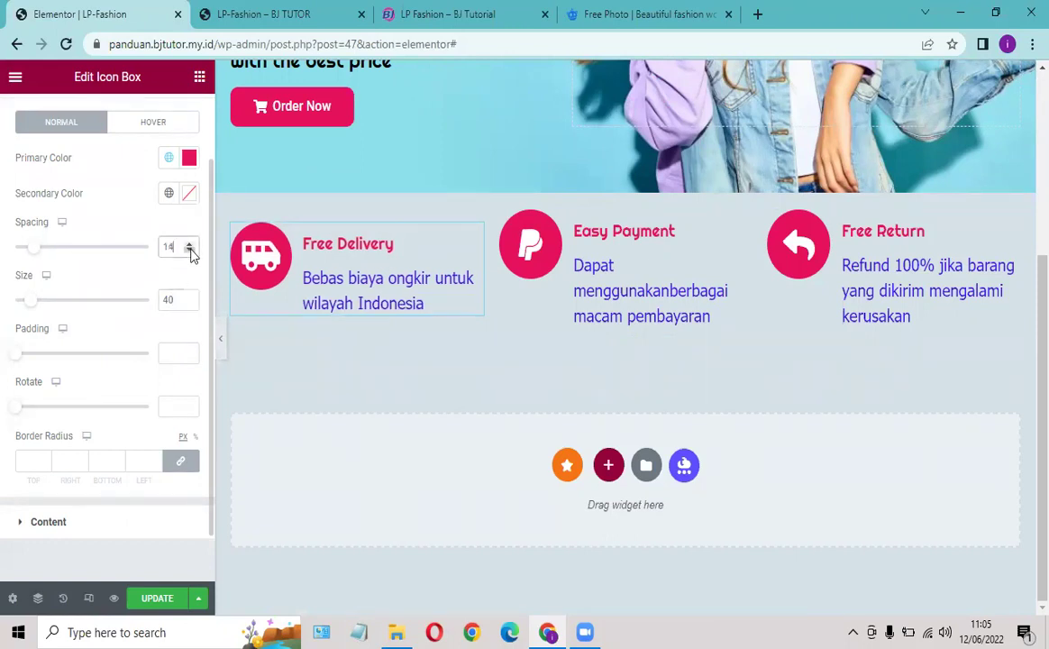
pyautogui.click(190, 252)
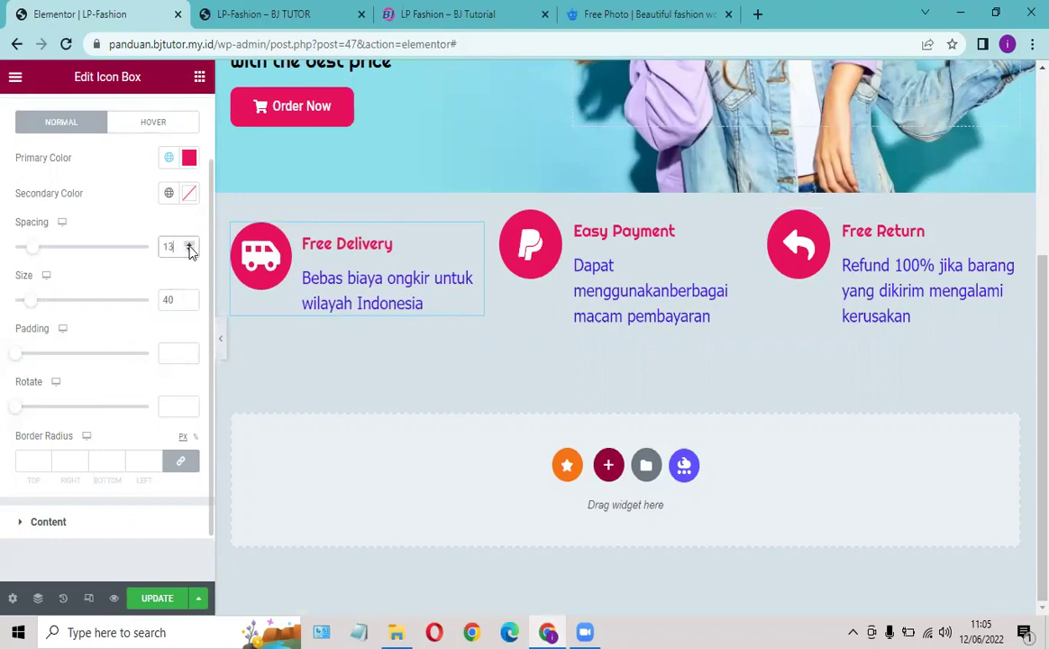
pyautogui.click(189, 245)
pyautogui.click(189, 245)
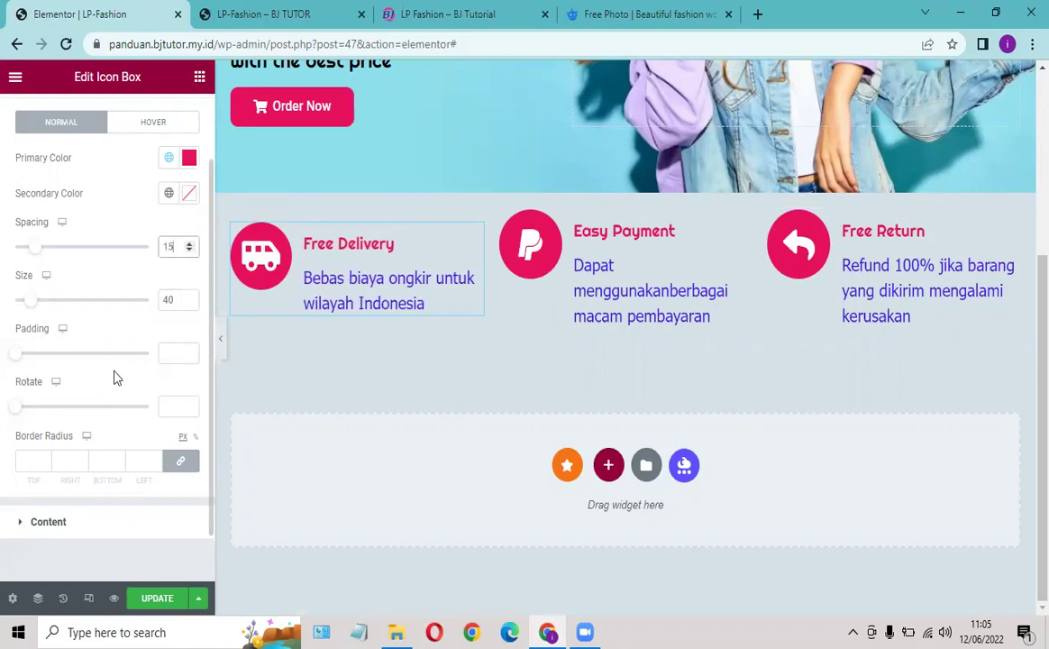
# Step: Clear the left icon position of the Free Delivery icon box, and set it back to left
pyautogui.scroll(2, 110, 270)
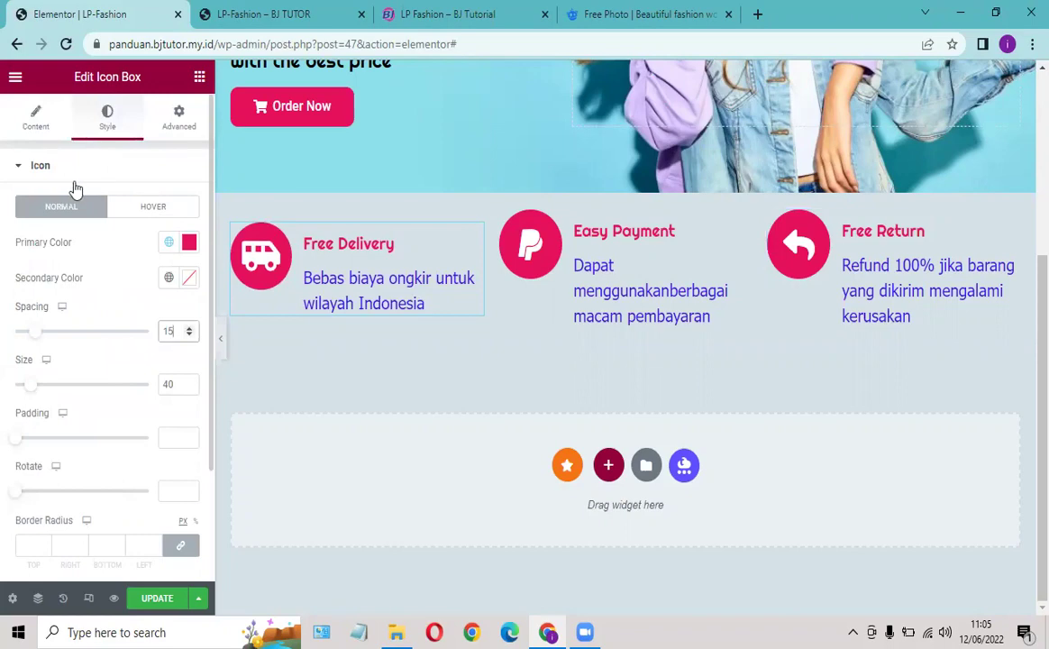
pyautogui.click(37, 116)
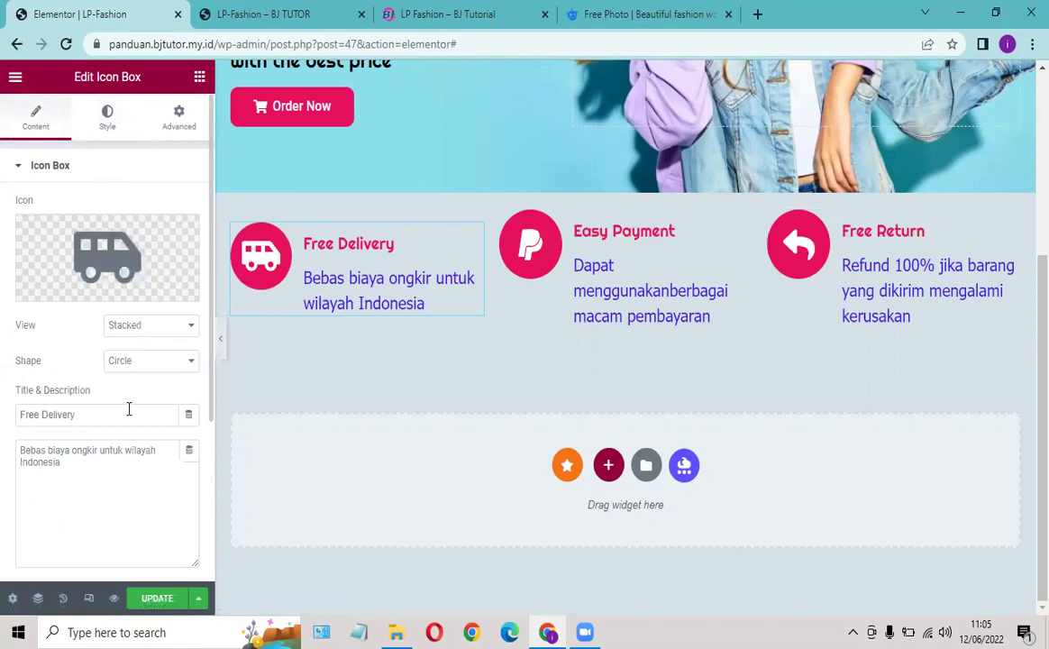
pyautogui.scroll(-3, 187, 372)
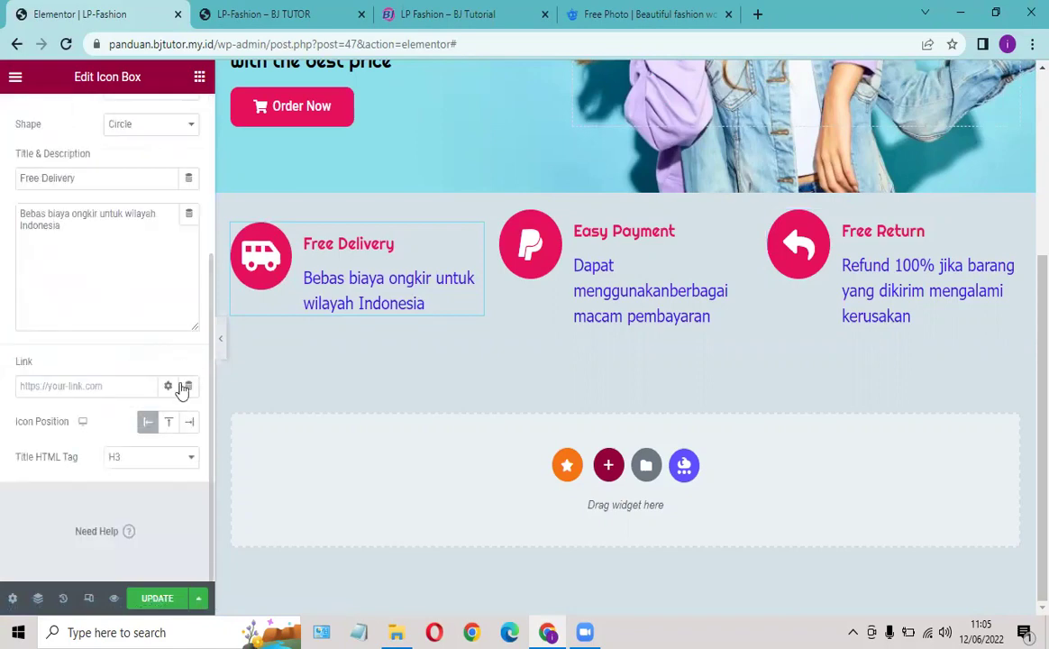
pyautogui.click(148, 426)
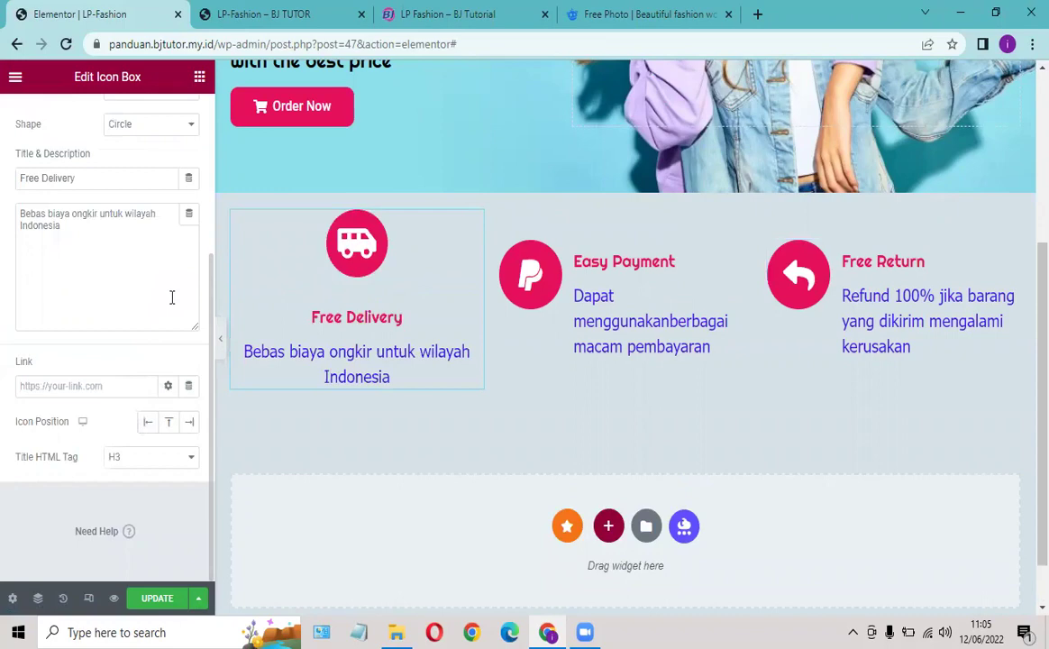
pyautogui.click(148, 424)
pyautogui.scroll(5, 166, 316)
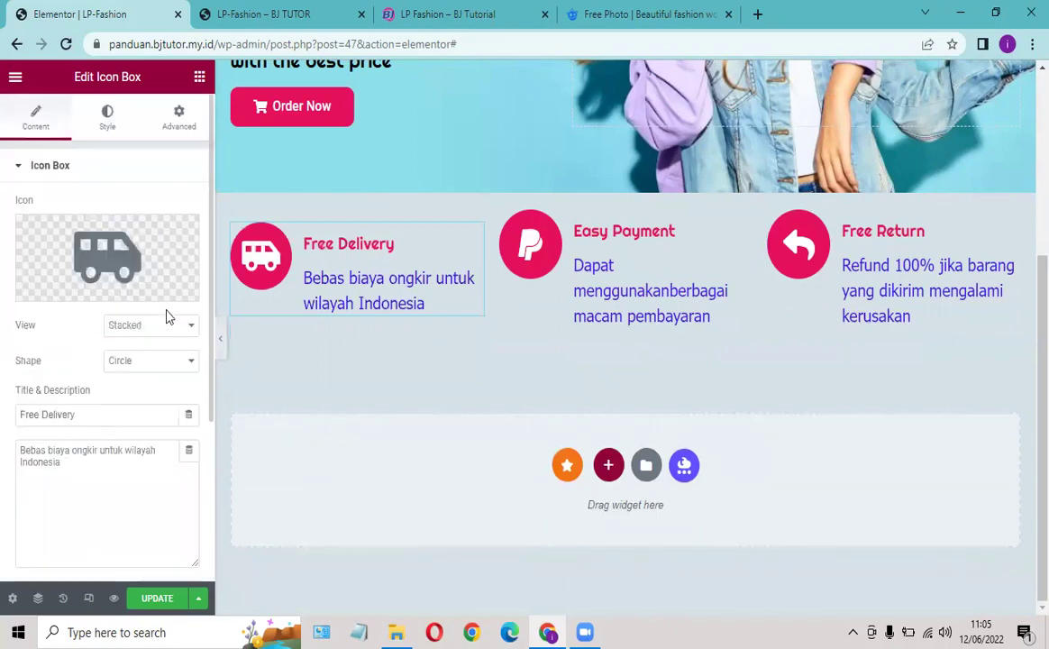
pyautogui.click(103, 126)
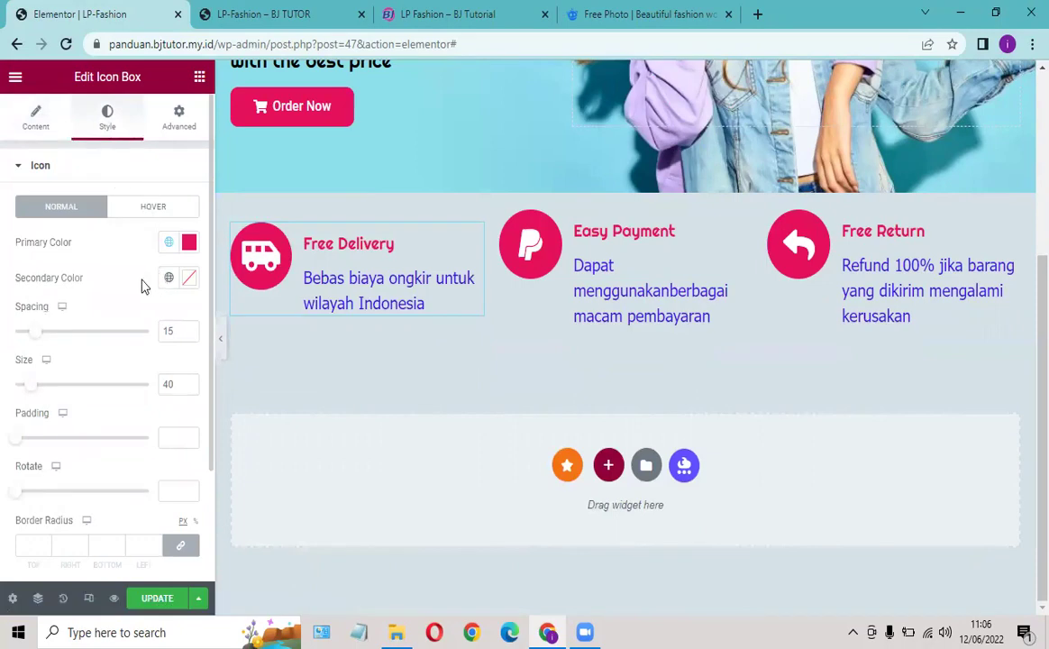
pyautogui.scroll(-3, 141, 287)
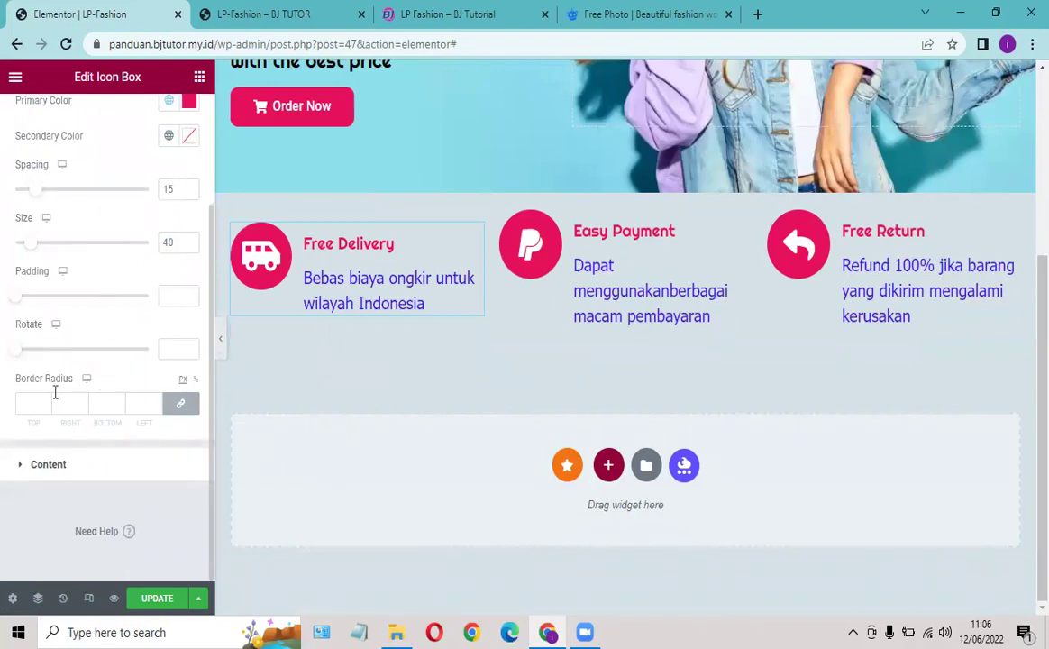
pyautogui.scroll(3, 94, 410)
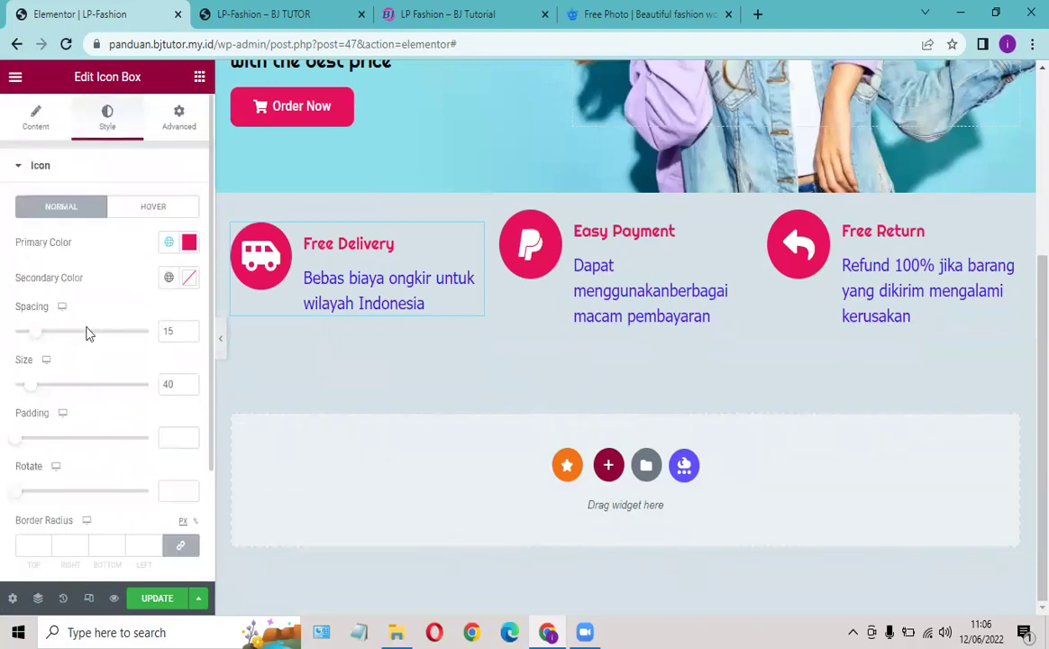
pyautogui.click(41, 117)
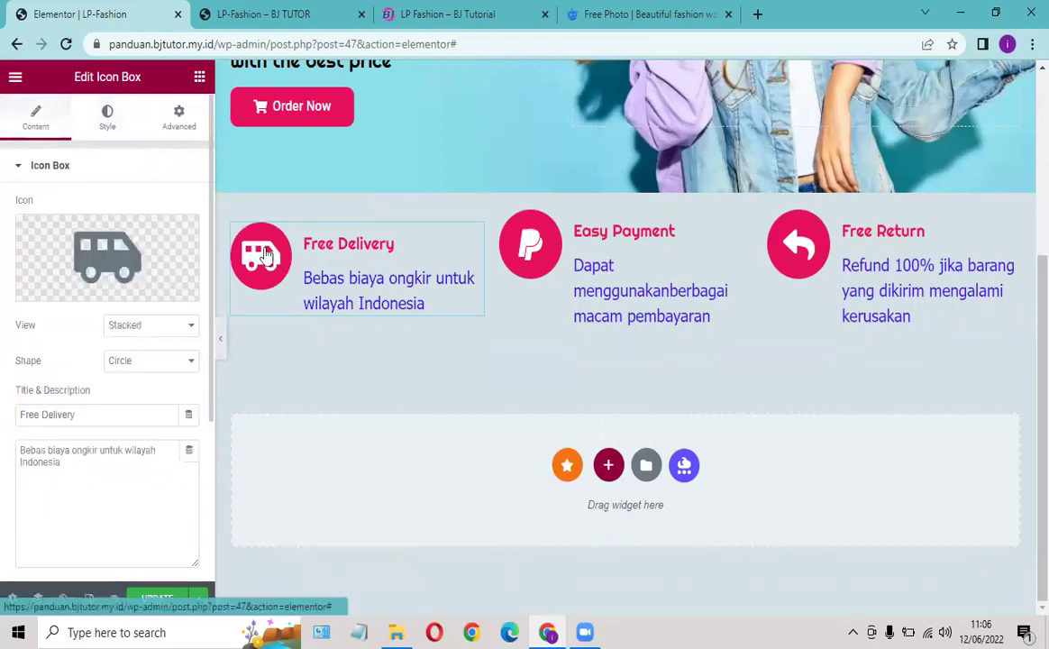
# Step: Examine the layout, style and advanced settings of the column holding the Free Delivery icon box
pyautogui.scroll(2, 227, 218)
pyautogui.scroll(-2, 228, 218)
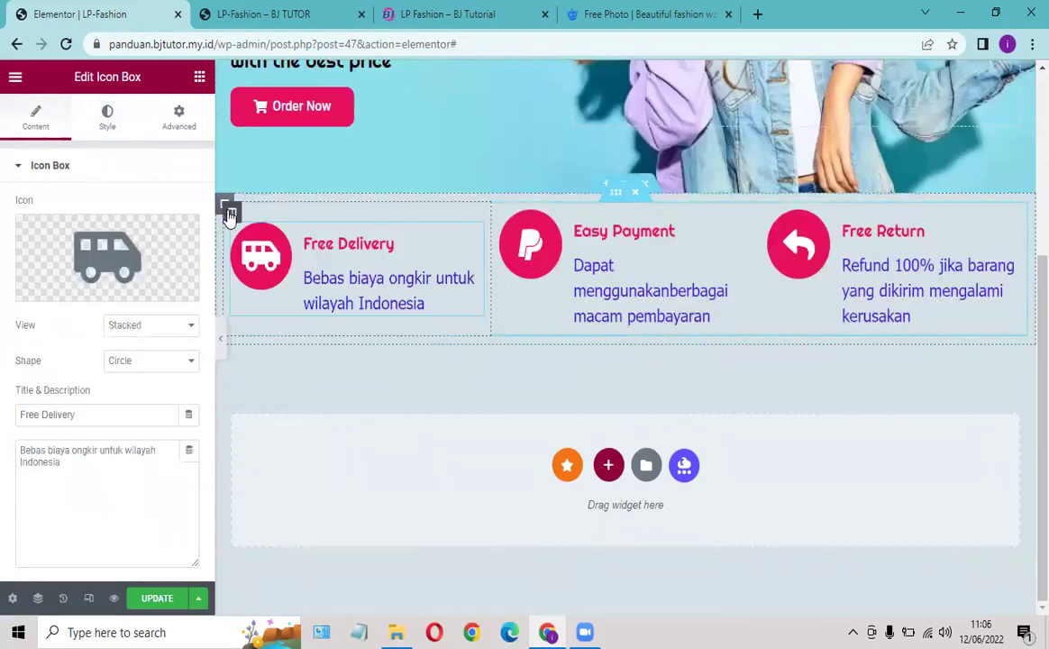
pyautogui.click(230, 213)
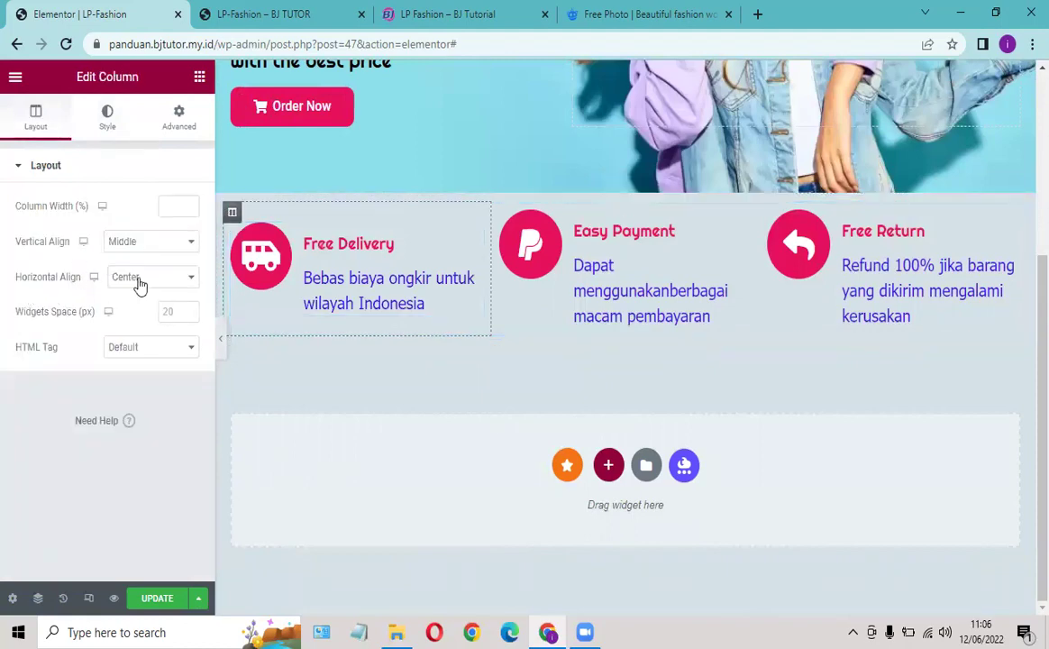
pyautogui.click(105, 126)
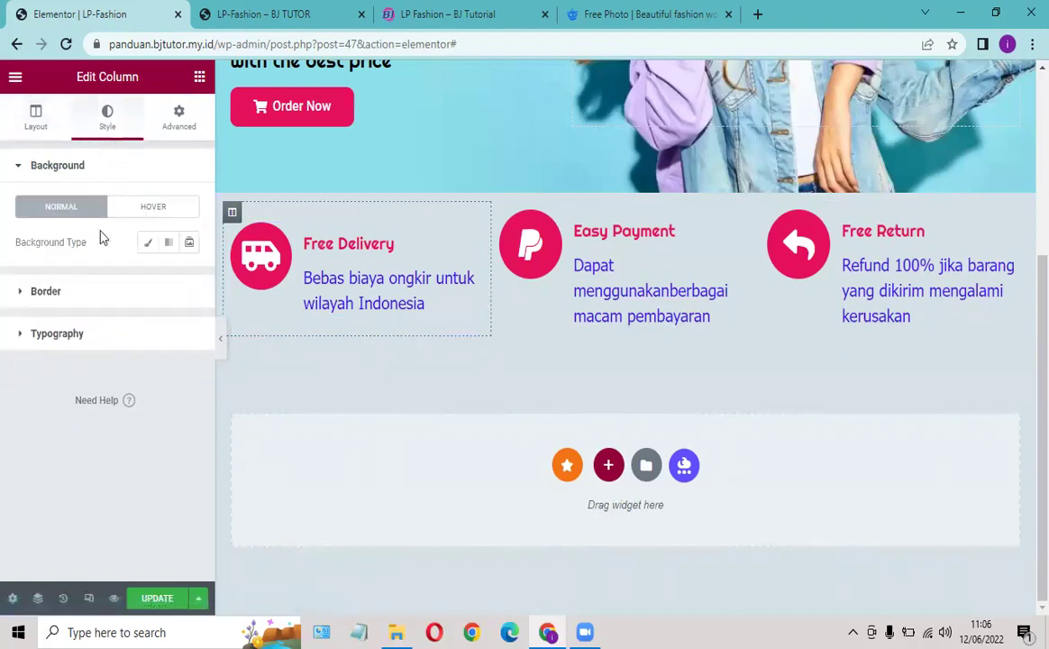
pyautogui.click(109, 293)
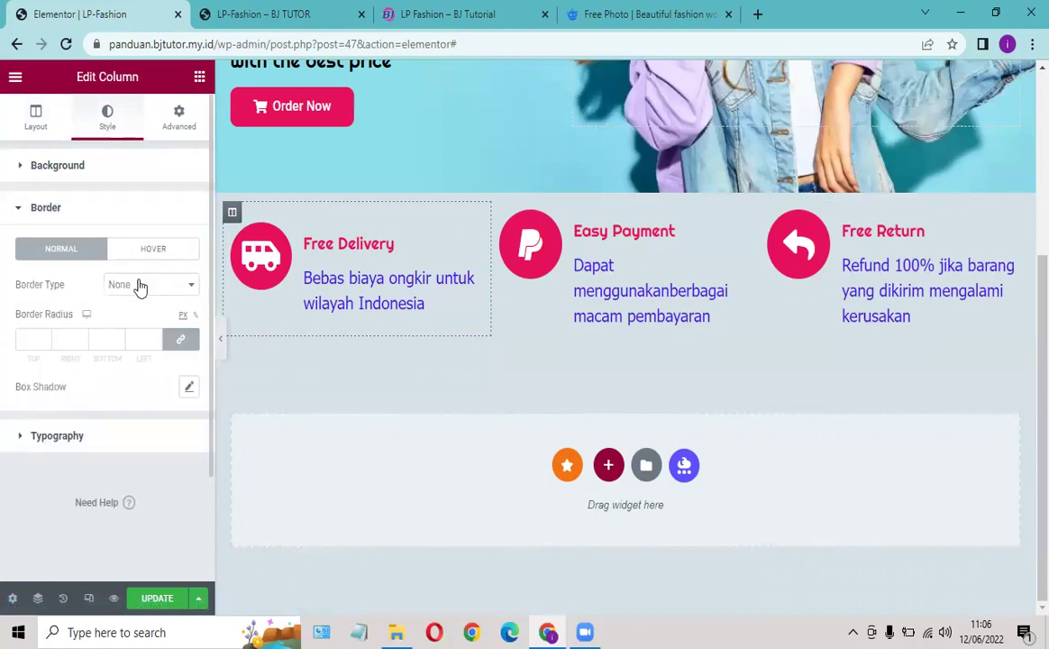
pyautogui.click(139, 286)
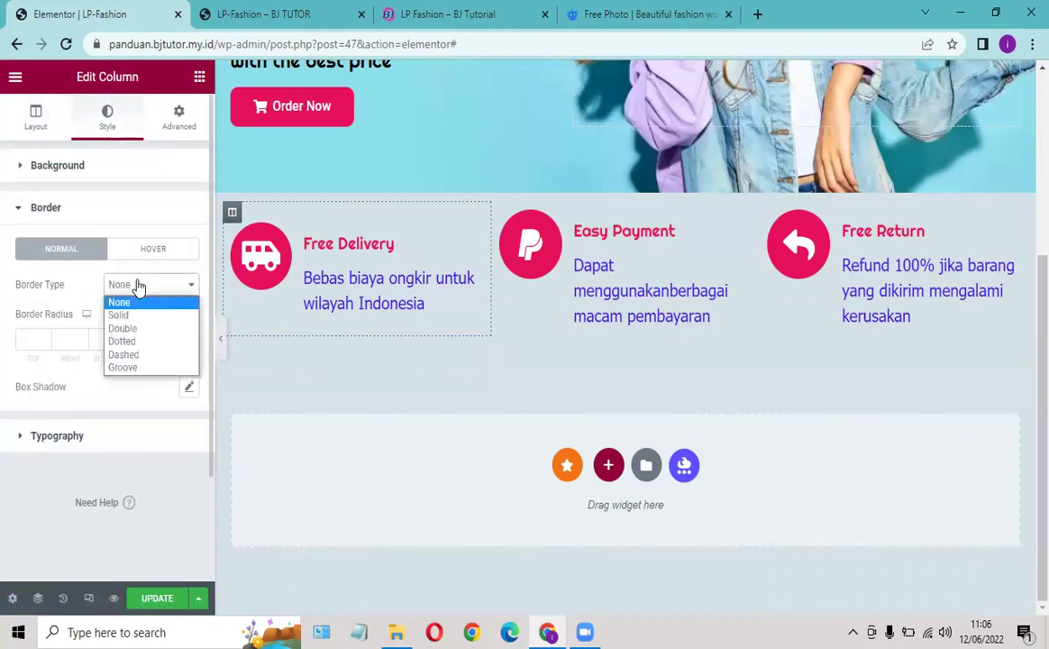
pyautogui.click(139, 286)
pyautogui.click(76, 437)
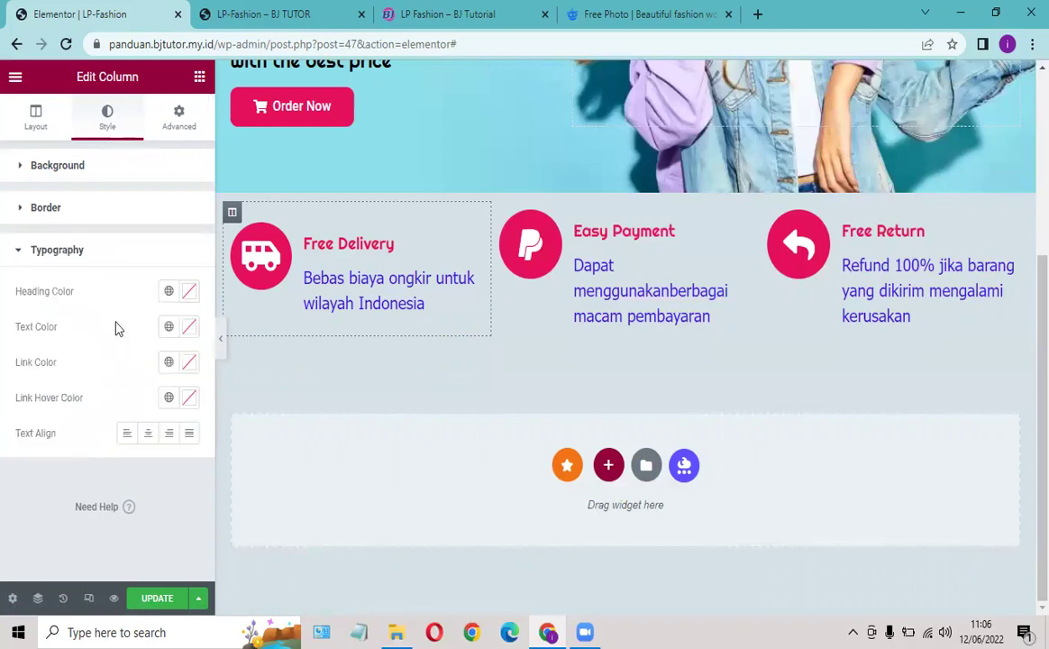
pyautogui.click(72, 245)
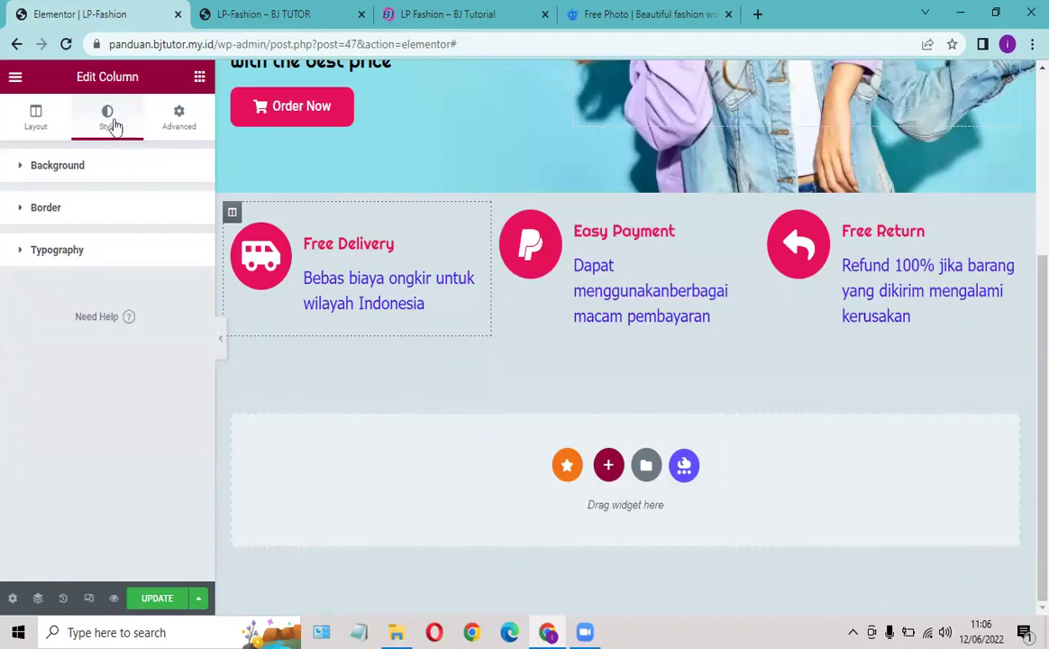
pyautogui.click(185, 120)
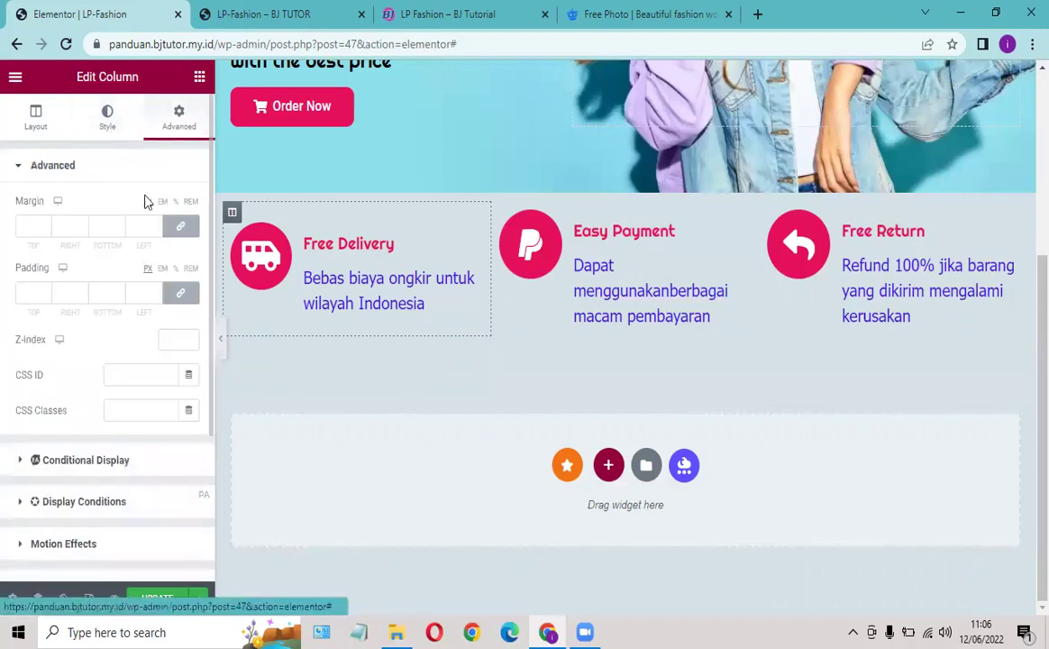
pyautogui.scroll(-3, 99, 217)
pyautogui.scroll(3, 55, 135)
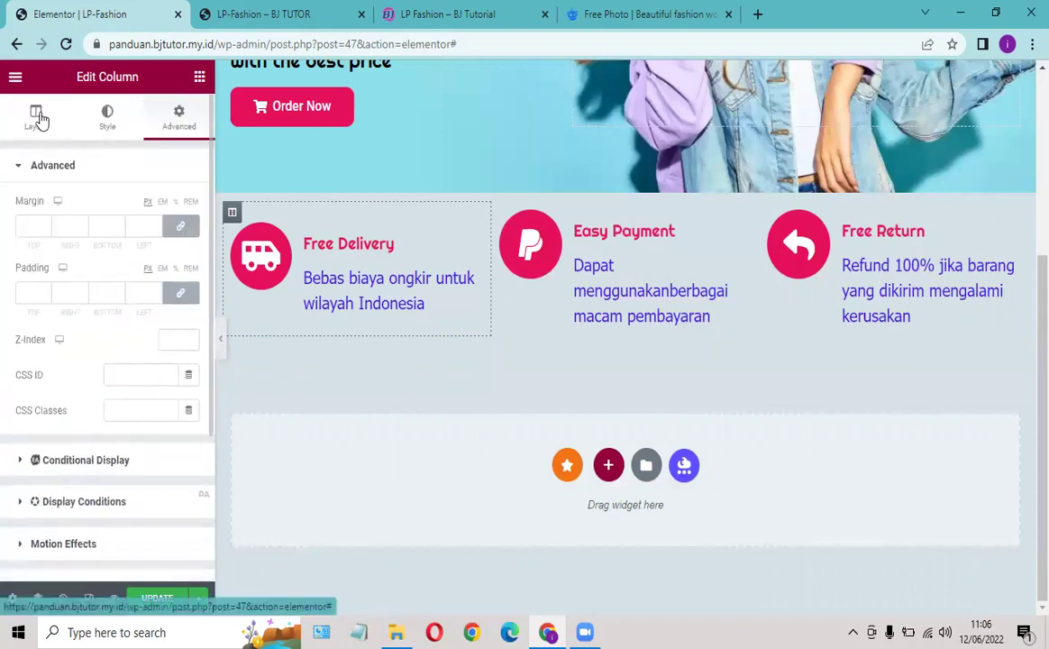
pyautogui.click(37, 114)
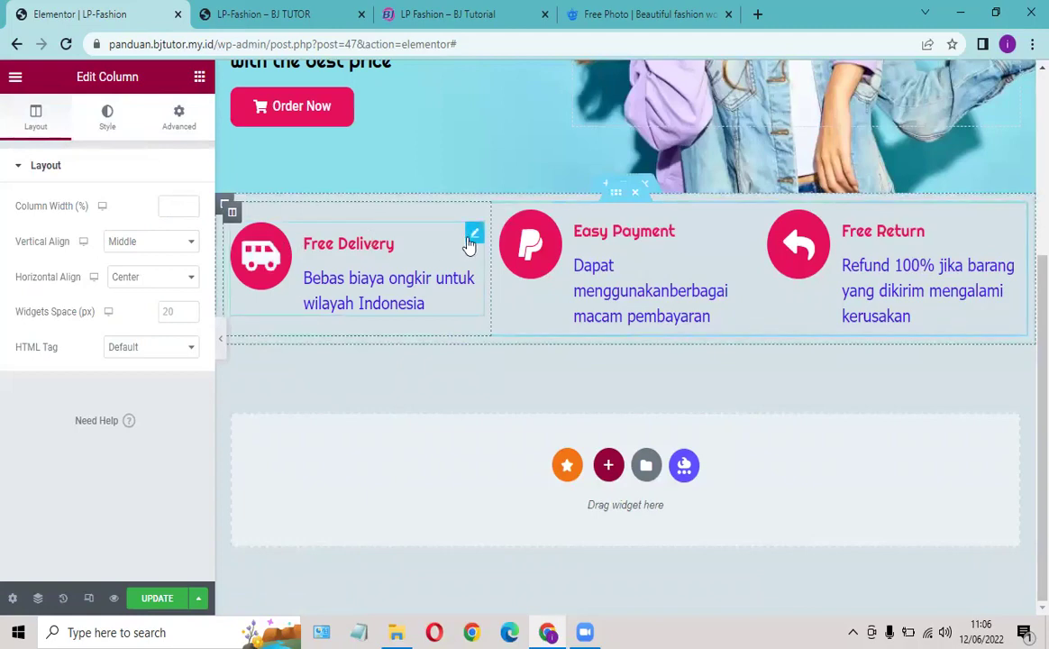
# Step: Move the Free Delivery icon box into the Easy Payment column, and return it to its own column
pyautogui.moveTo(470, 239); pyautogui.dragTo(459, 258)
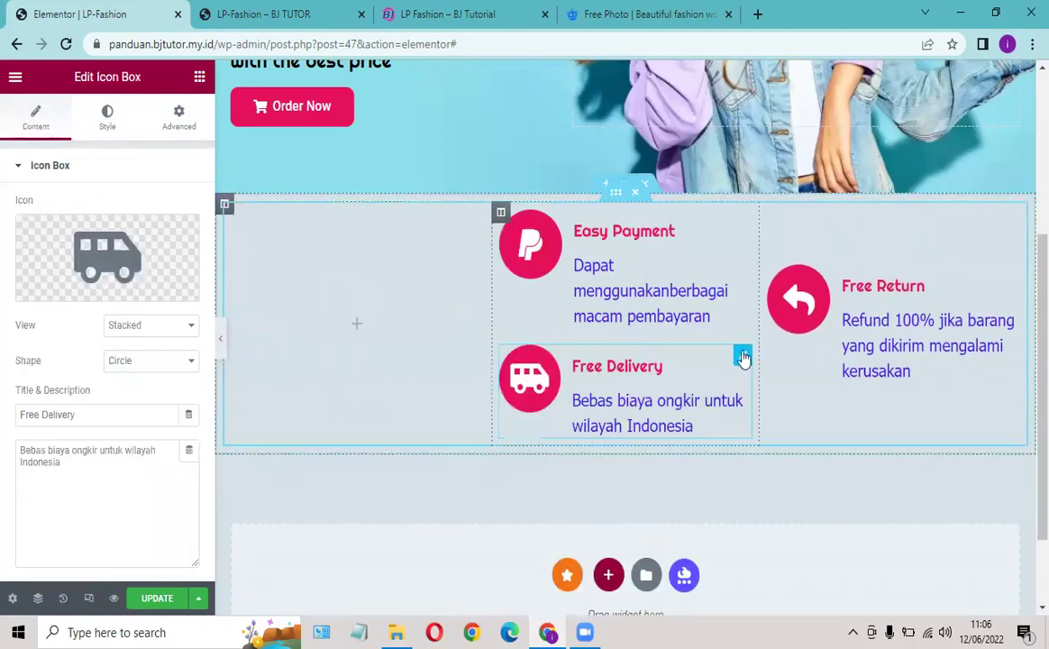
pyautogui.moveTo(741, 353); pyautogui.dragTo(377, 270)
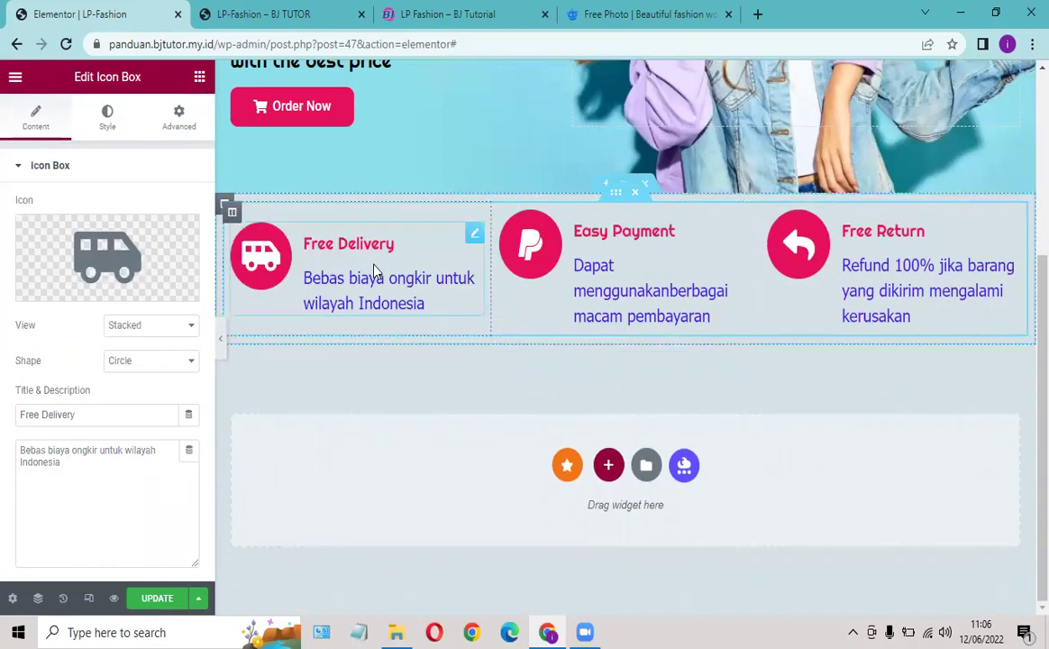
pyautogui.press('F5')
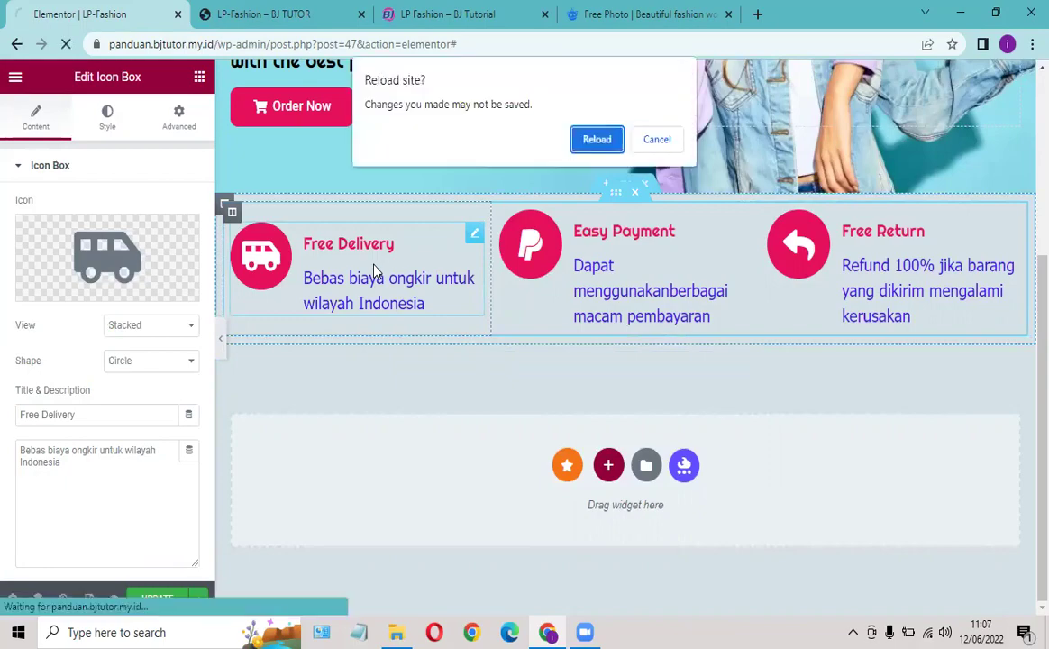
pyautogui.click(657, 140)
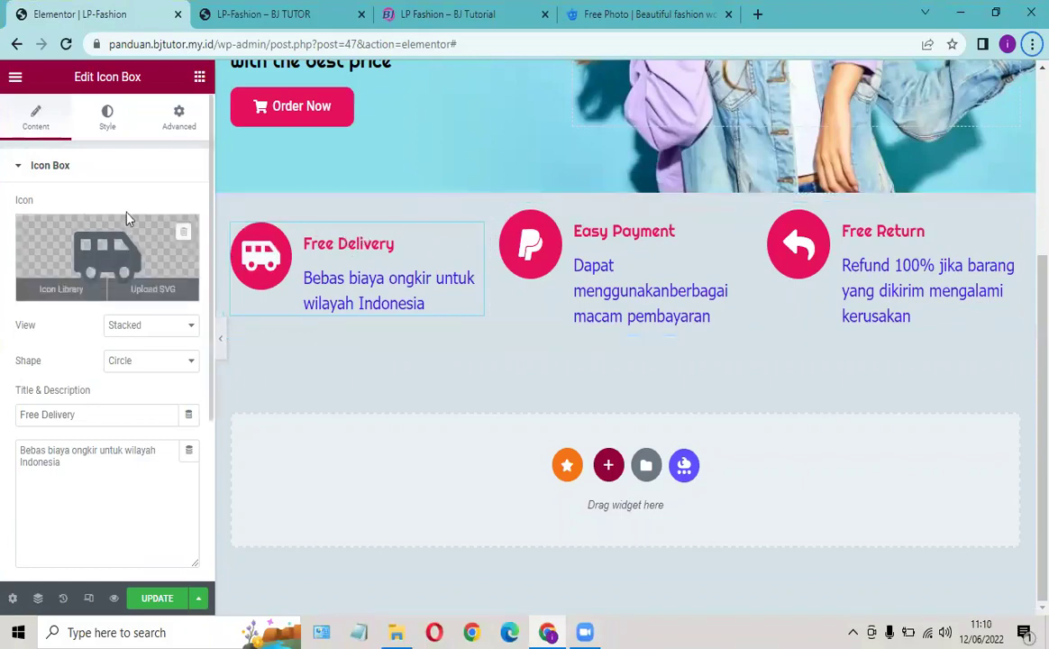
# Step: Set the content's vertical alignment of the Free Delivery icon box to Middle
pyautogui.click(108, 129)
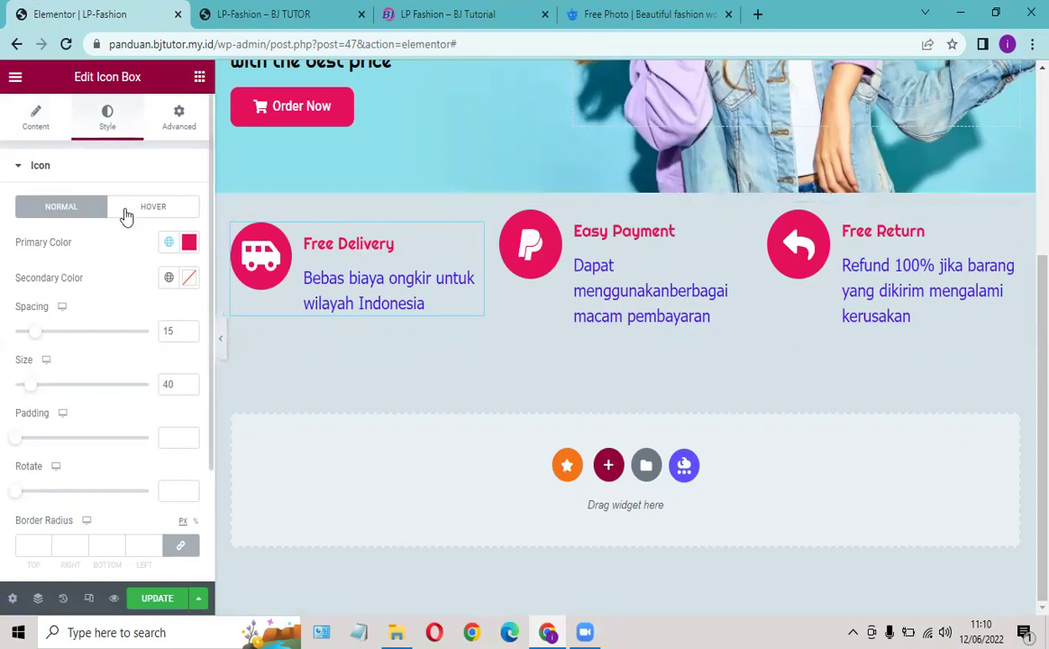
pyautogui.scroll(-2, 130, 227)
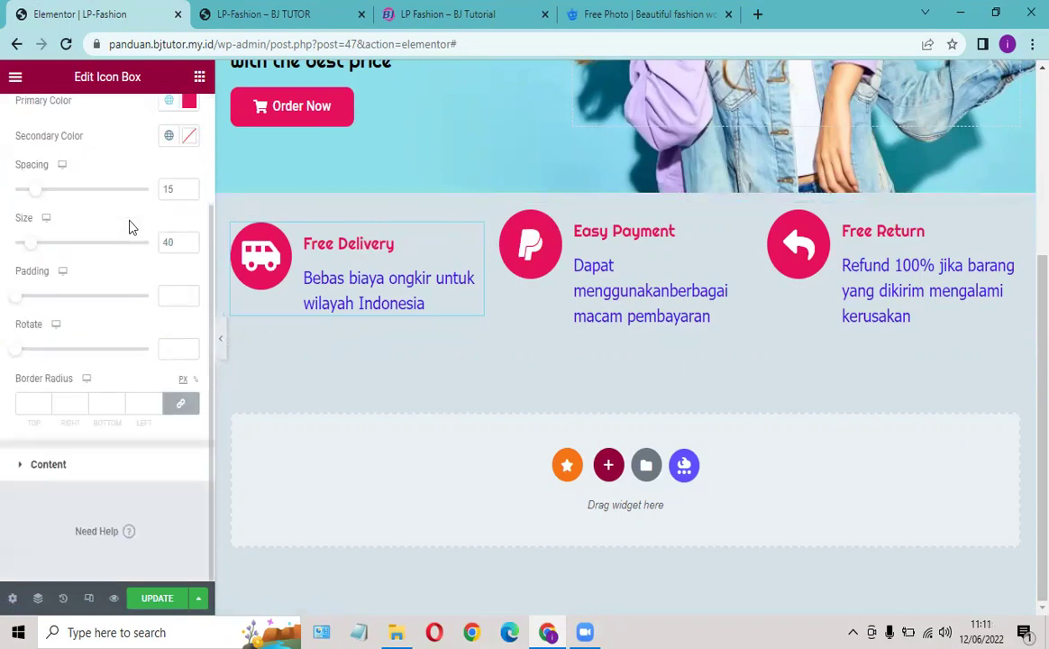
pyautogui.scroll(2, 131, 227)
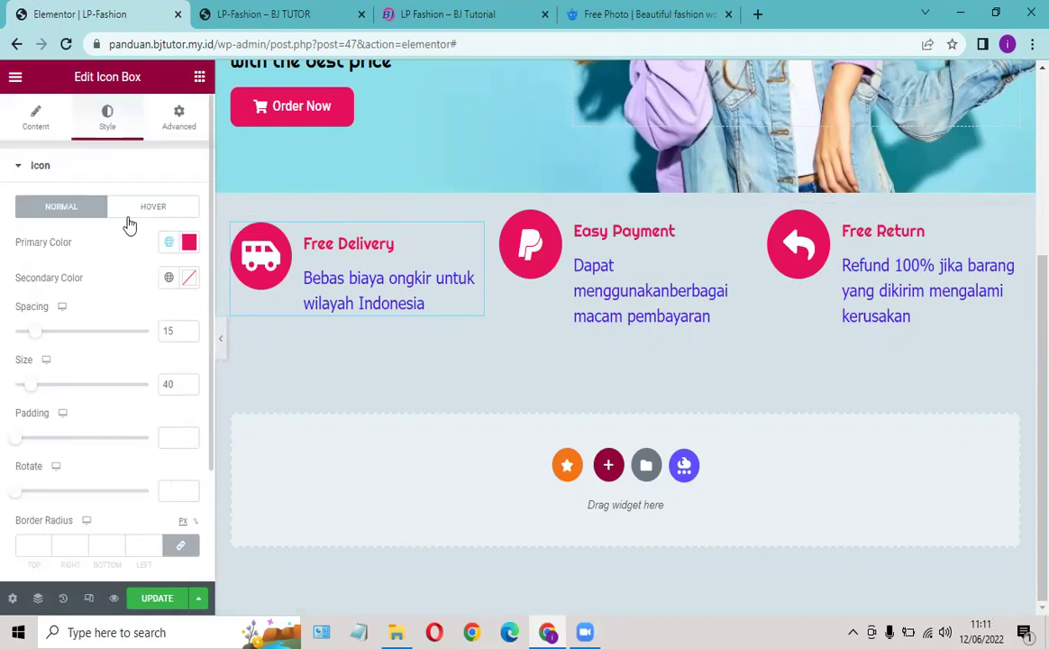
pyautogui.click(42, 124)
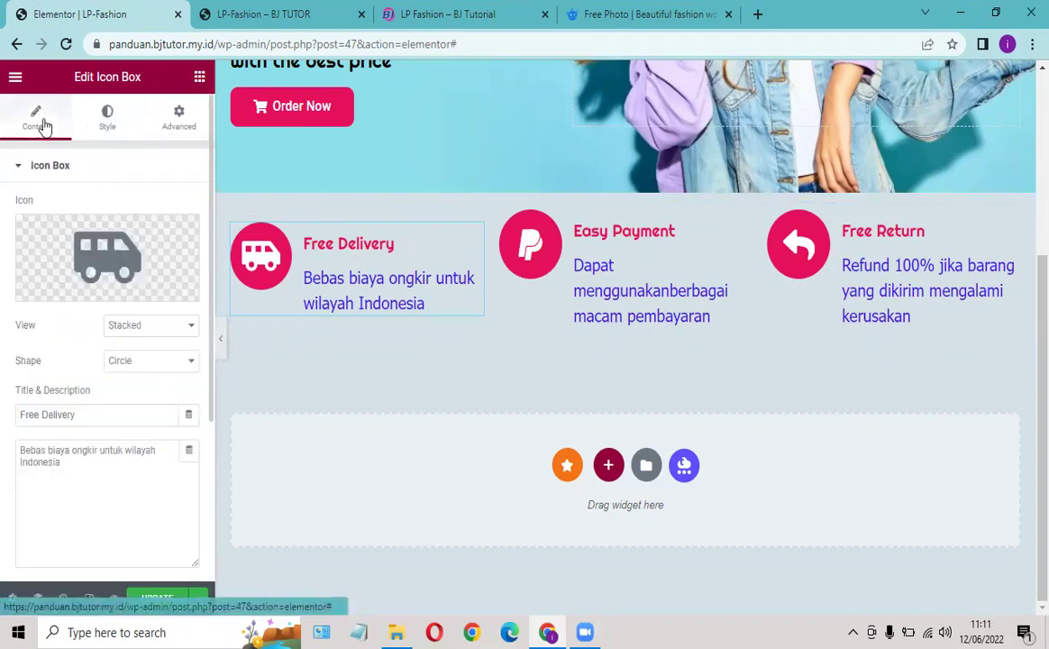
pyautogui.click(108, 124)
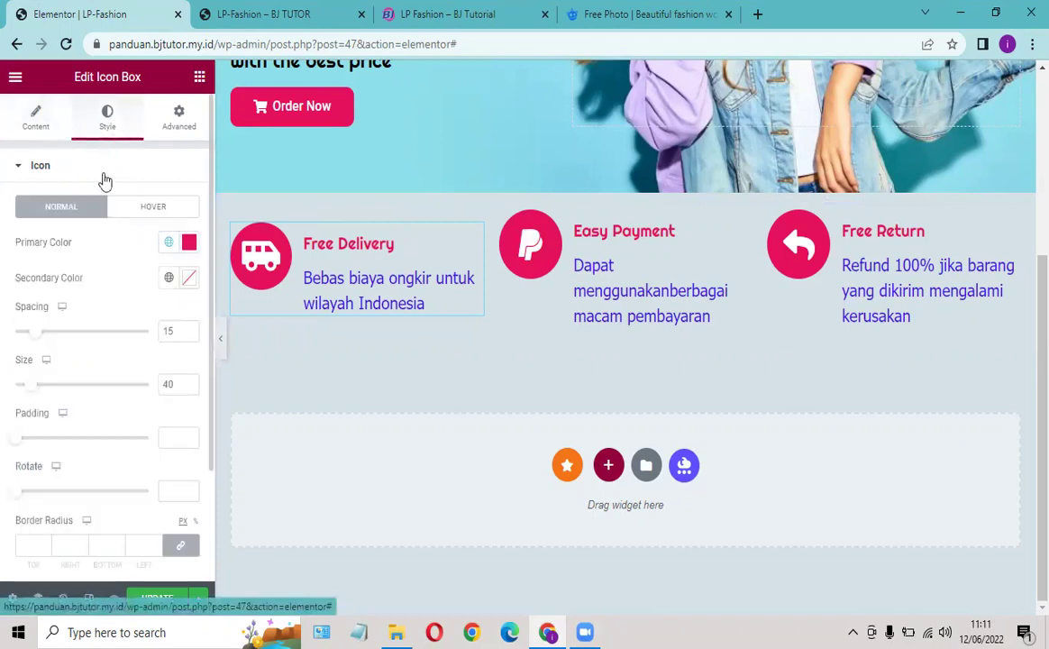
pyautogui.scroll(-2, 122, 259)
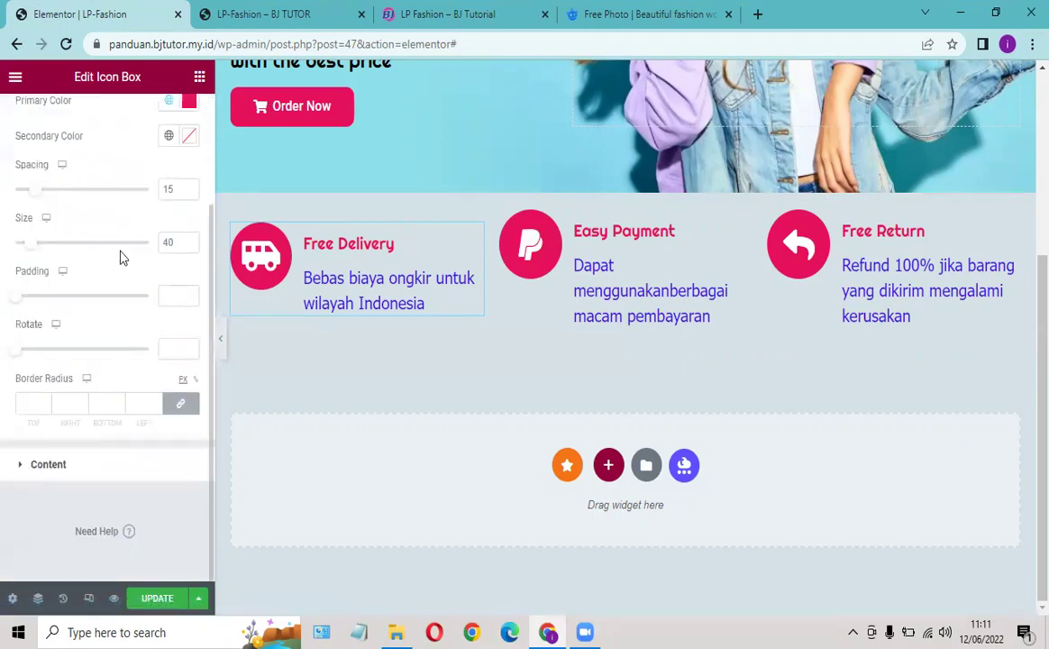
pyautogui.click(79, 464)
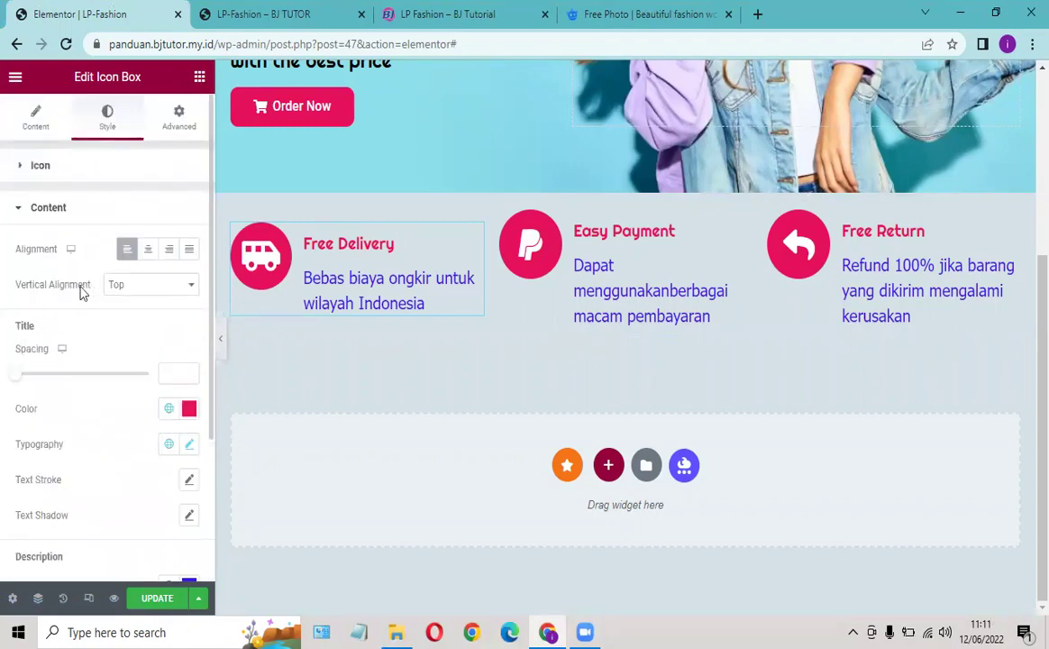
pyautogui.click(141, 288)
pyautogui.click(131, 315)
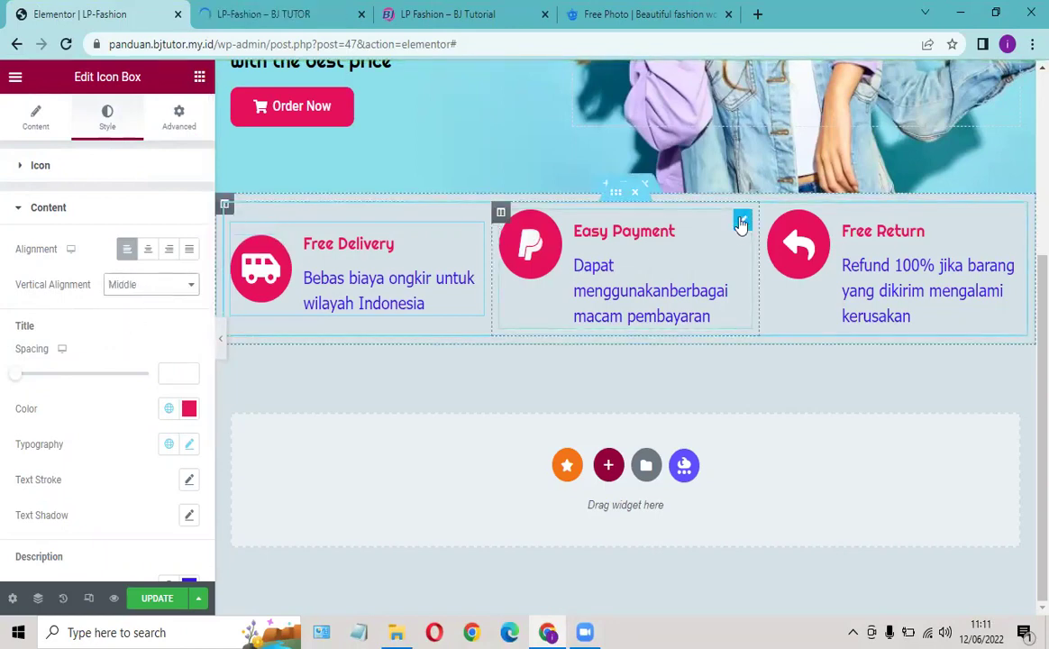
# Step: Set the content's vertical alignment of the Easy Payment icon box to Middle
pyautogui.click(741, 223)
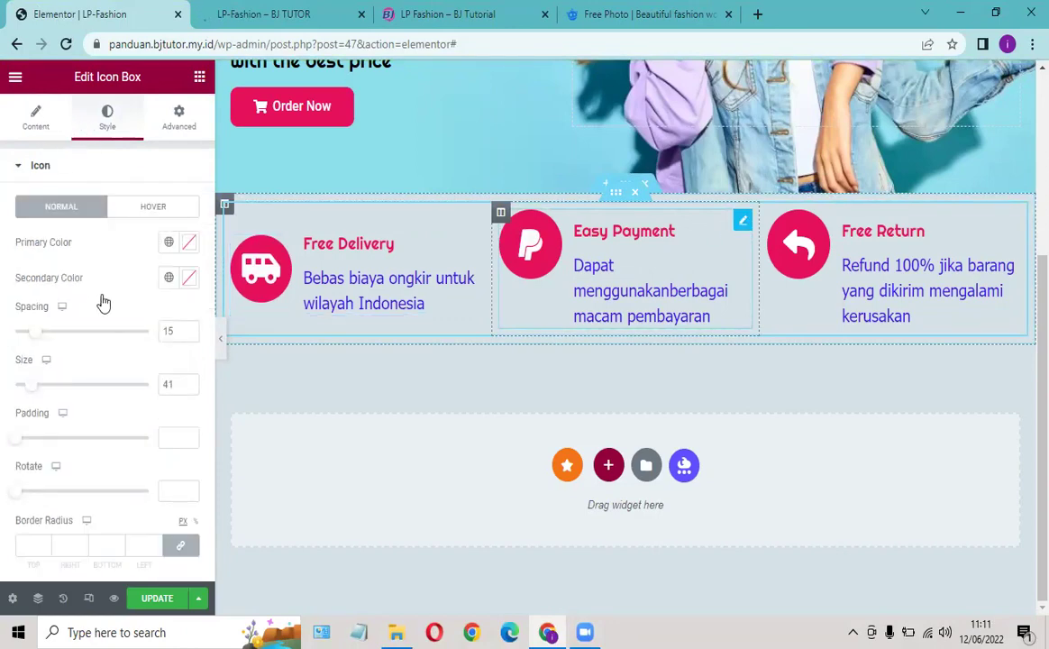
pyautogui.moveTo(622, 232); pyautogui.dragTo(616, 261)
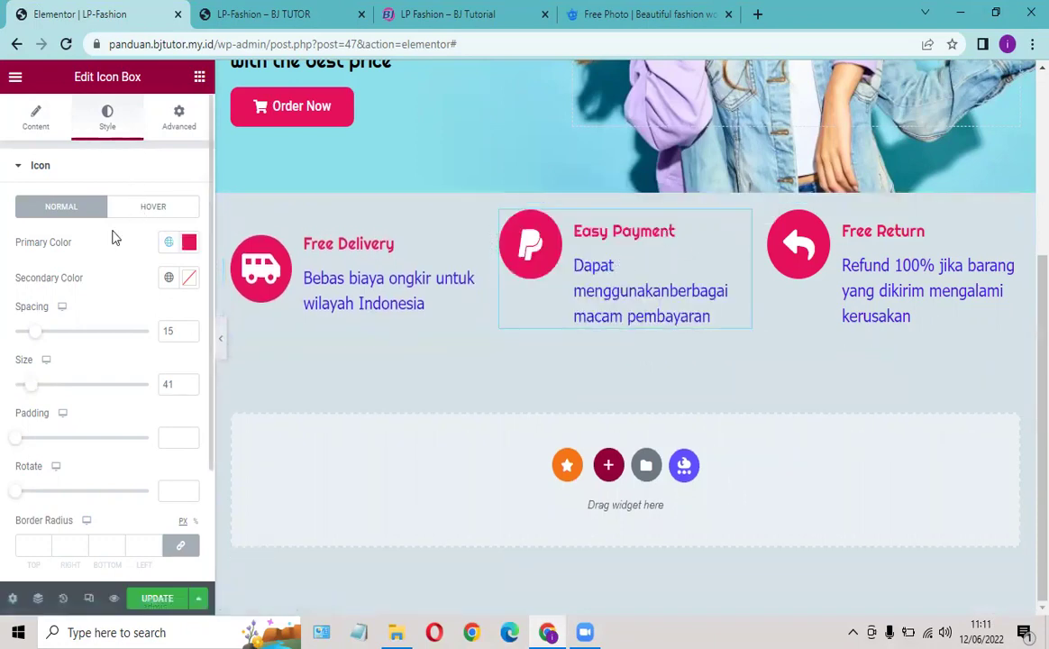
pyautogui.scroll(-3, 121, 268)
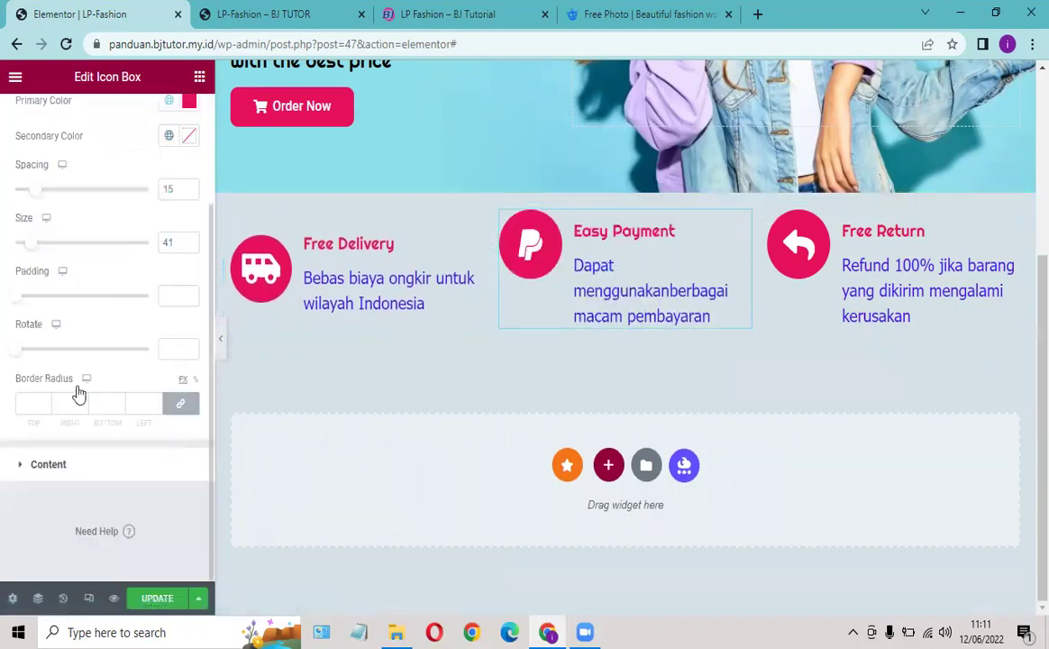
pyautogui.click(49, 465)
pyautogui.click(118, 286)
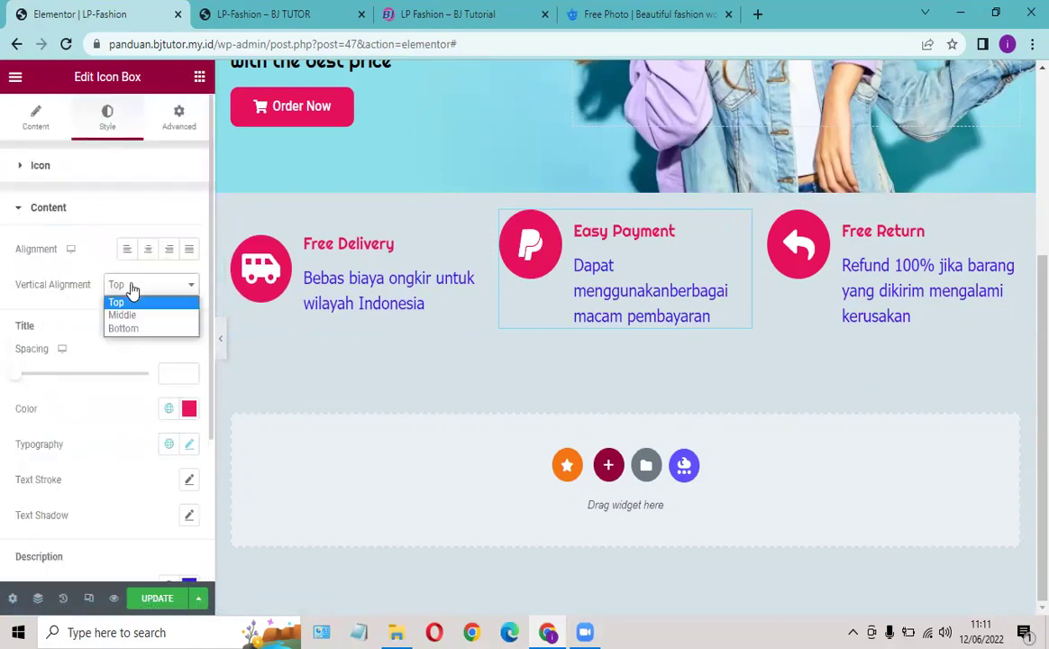
pyautogui.click(133, 314)
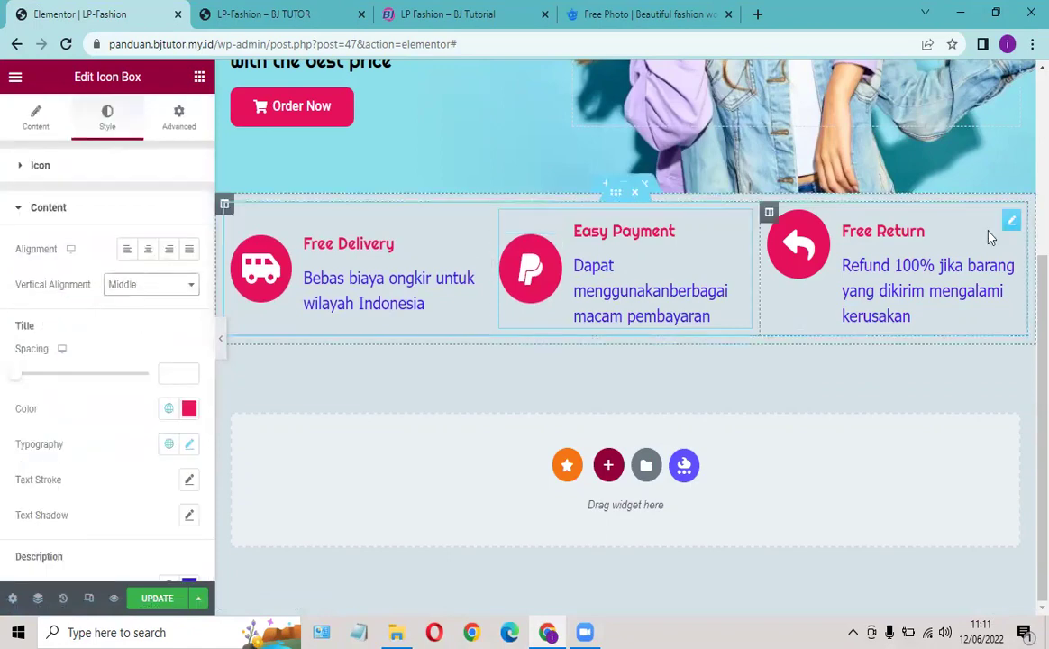
# Step: Set the content's vertical alignment of the Free Return icon box to Middle
pyautogui.click(1011, 224)
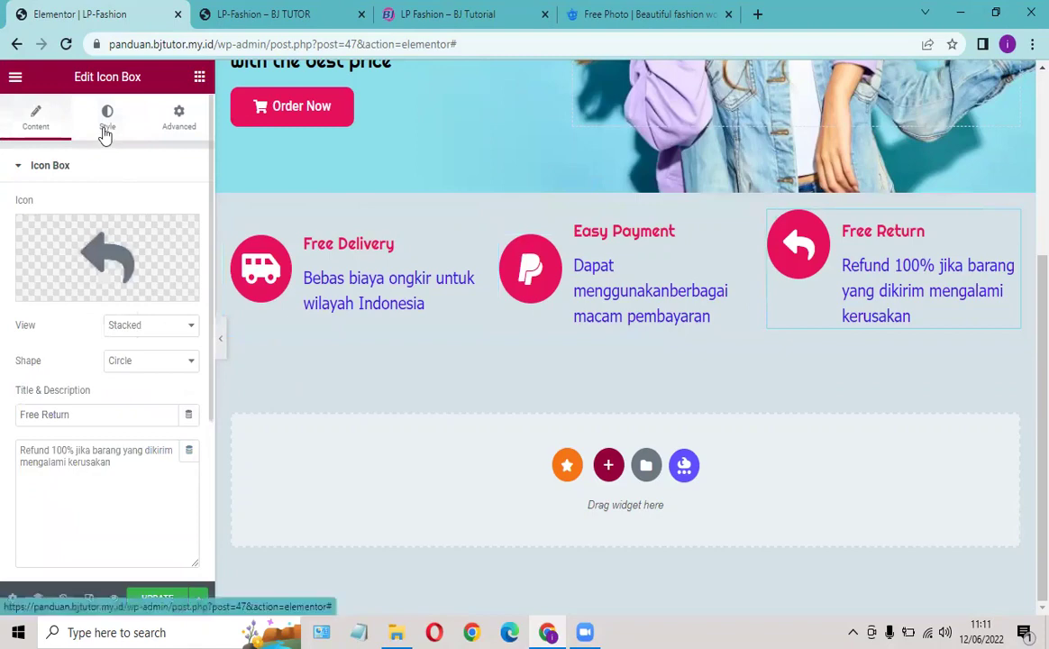
pyautogui.click(107, 117)
pyautogui.scroll(-2, 71, 478)
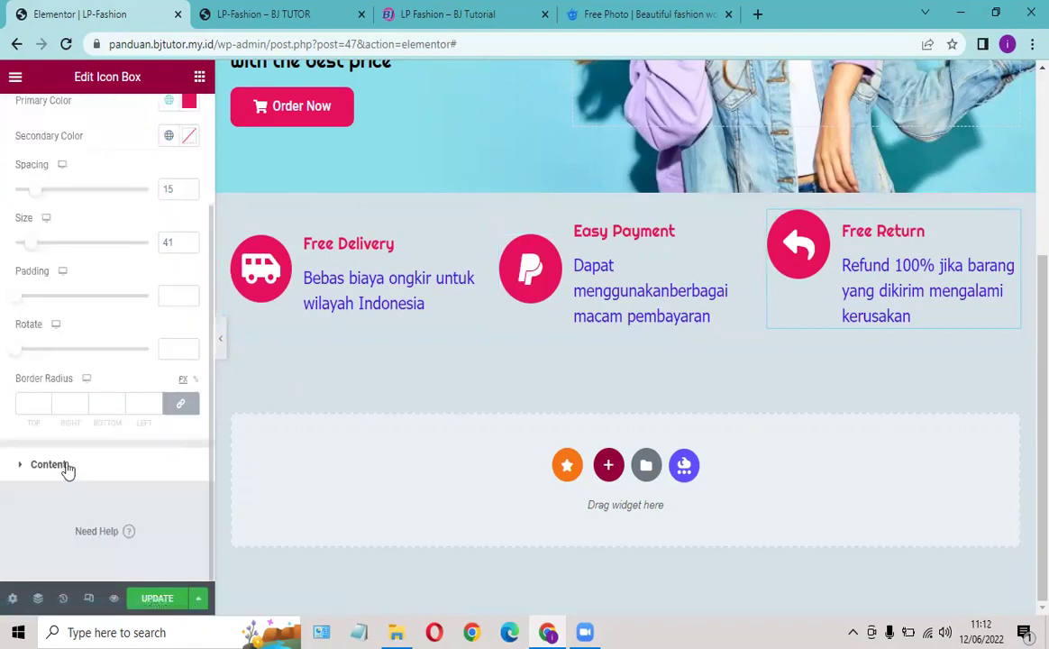
pyautogui.click(66, 469)
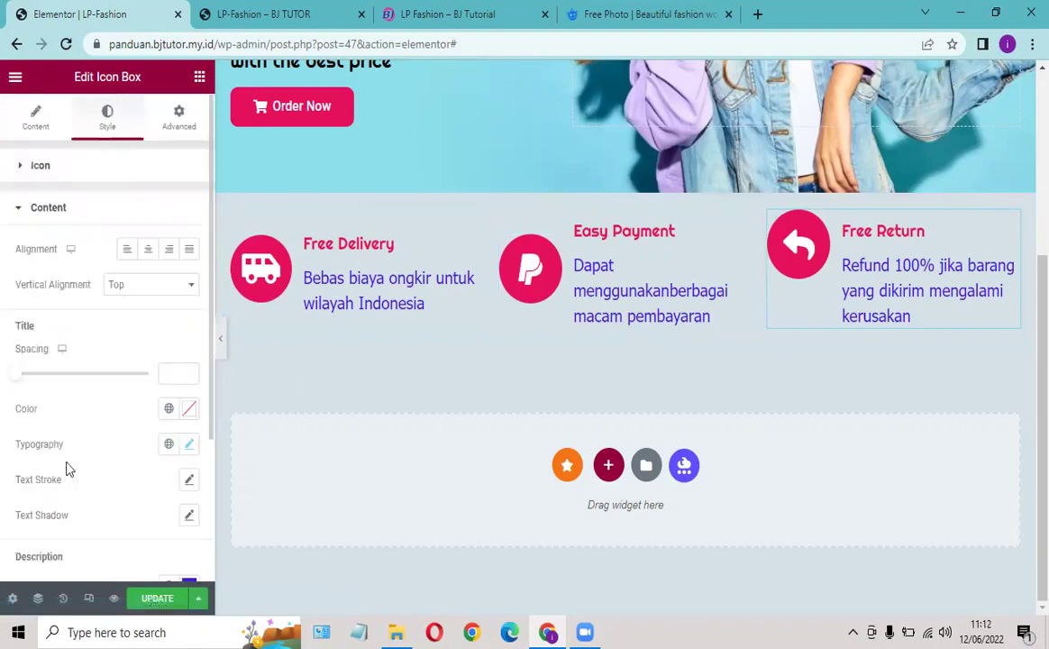
pyautogui.click(124, 286)
pyautogui.click(126, 316)
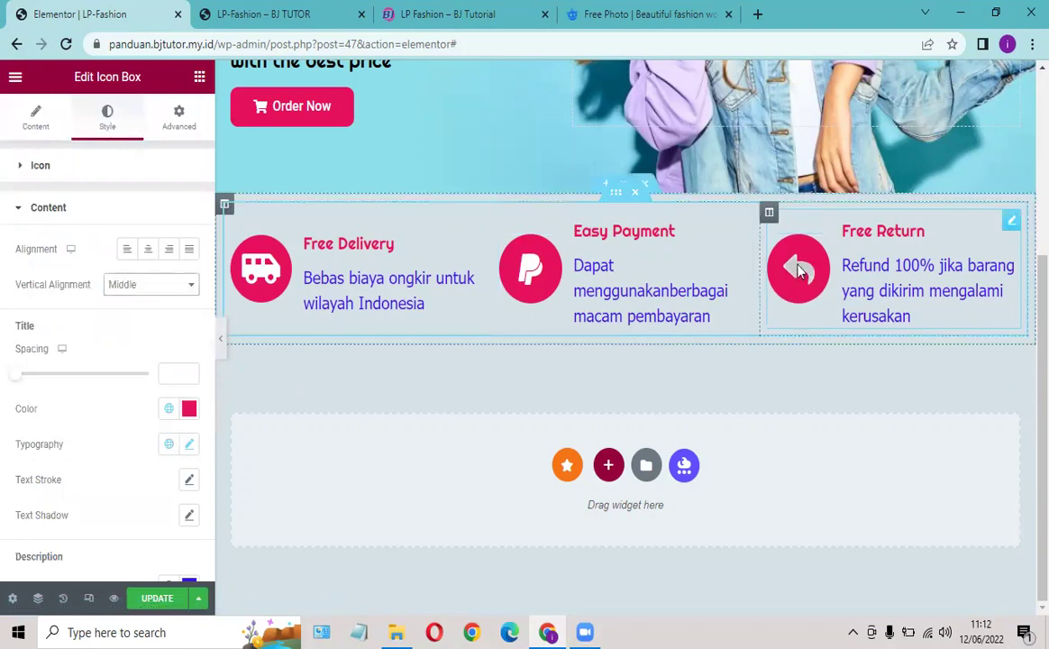
# Step: Give the Free Return box's icon the Grow hover animation
pyautogui.click(70, 164)
pyautogui.click(148, 209)
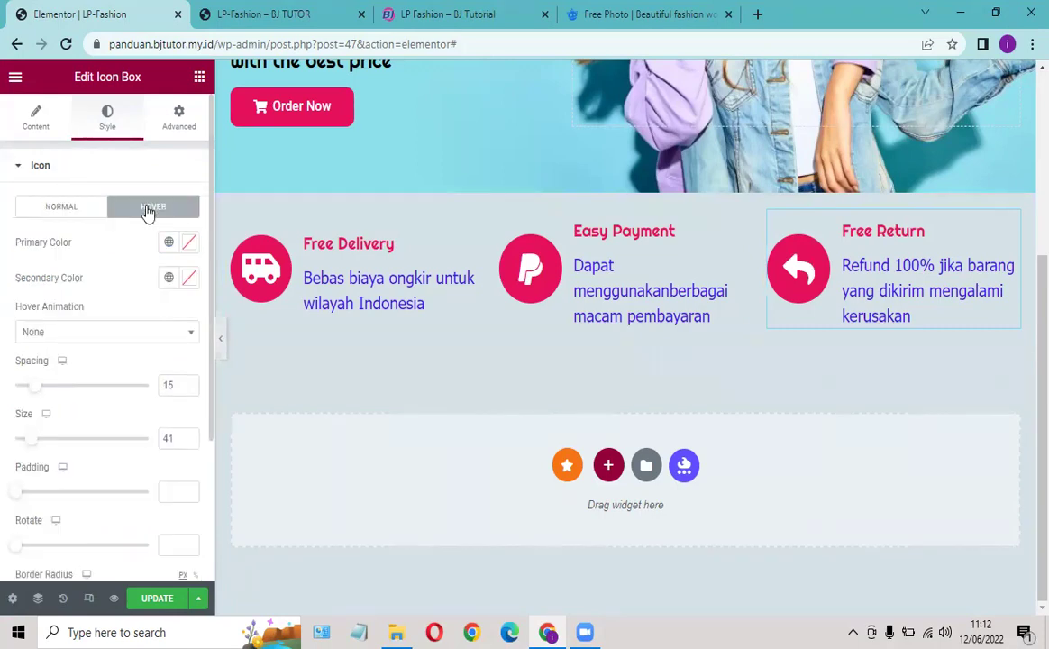
pyautogui.click(55, 334)
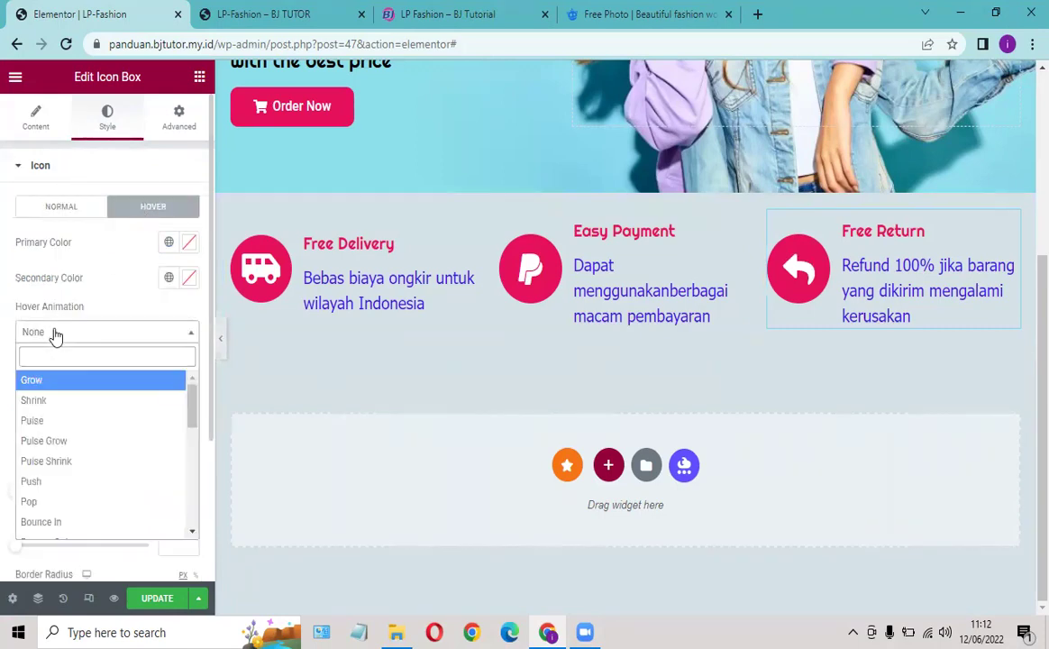
pyautogui.click(23, 381)
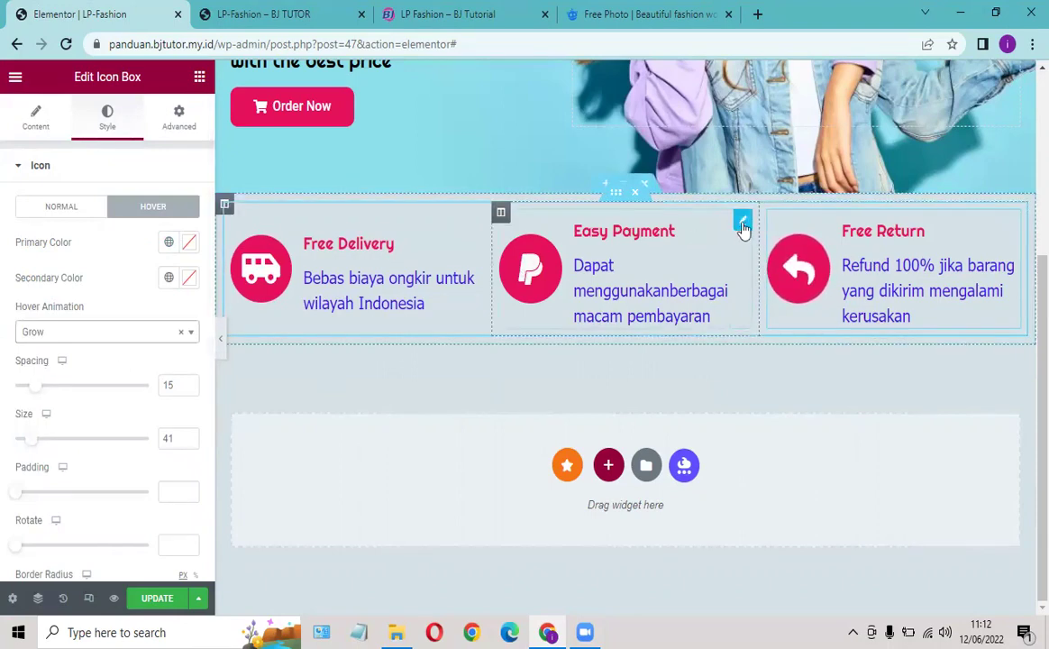
# Step: Give the Easy Payment box's icon the Grow hover animation
pyautogui.click(743, 224)
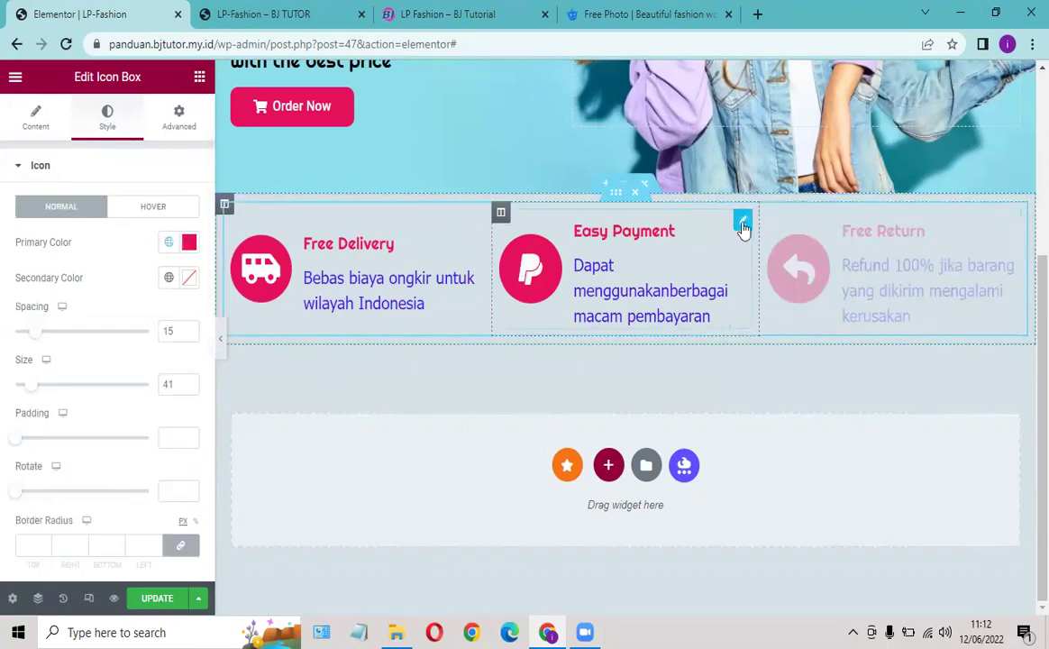
pyautogui.click(158, 206)
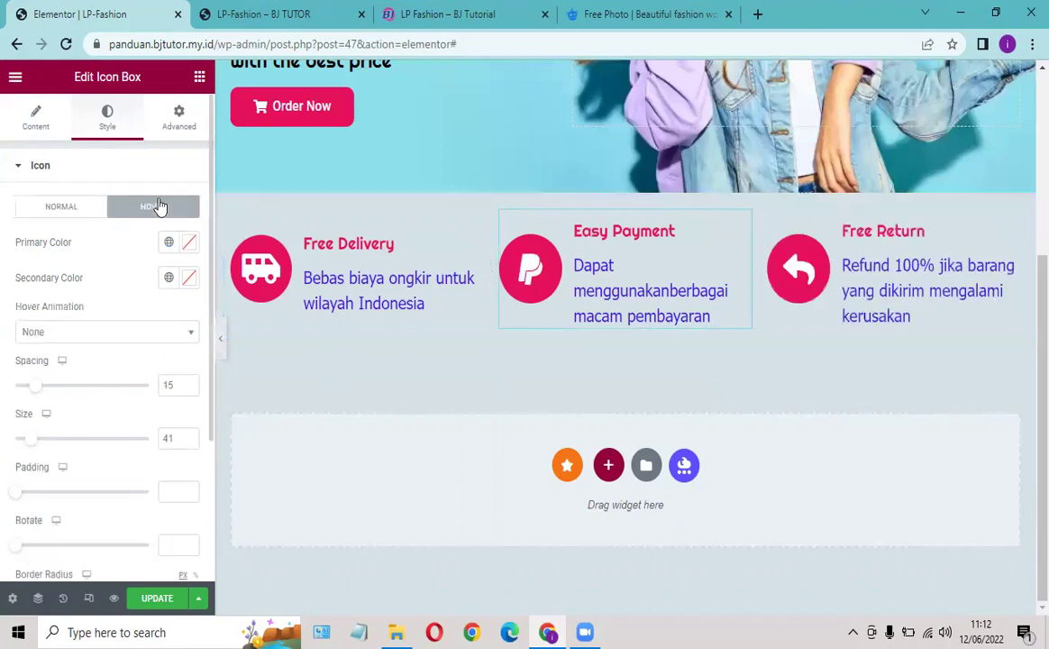
pyautogui.click(61, 334)
pyautogui.click(38, 380)
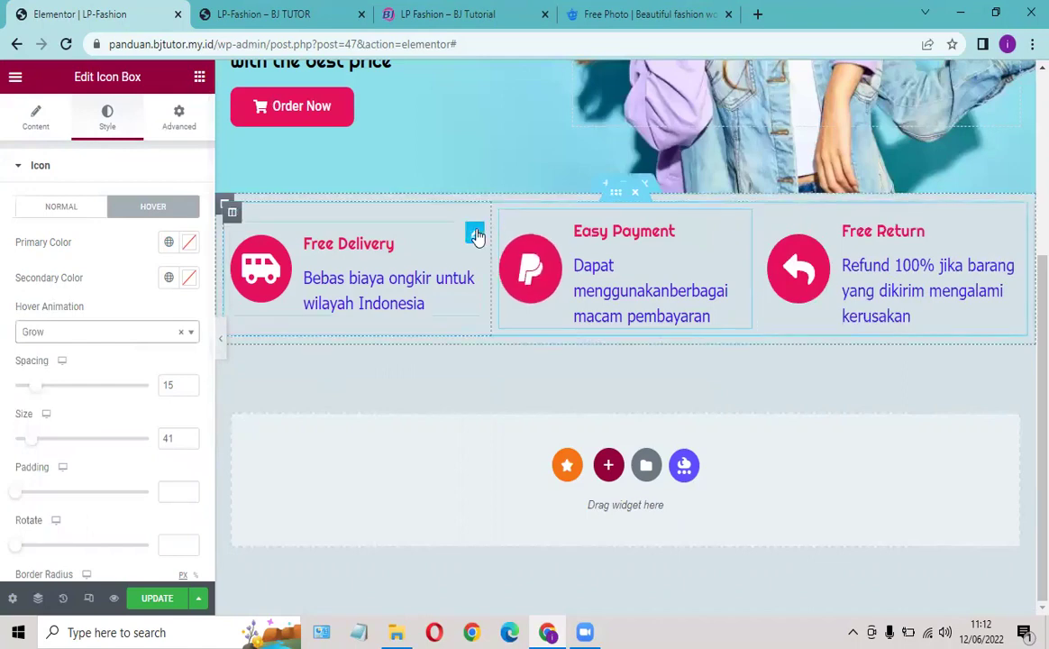
# Step: Give the Free Delivery box's icon the Grow hover animation and save the page update
pyautogui.click(474, 231)
pyautogui.click(131, 209)
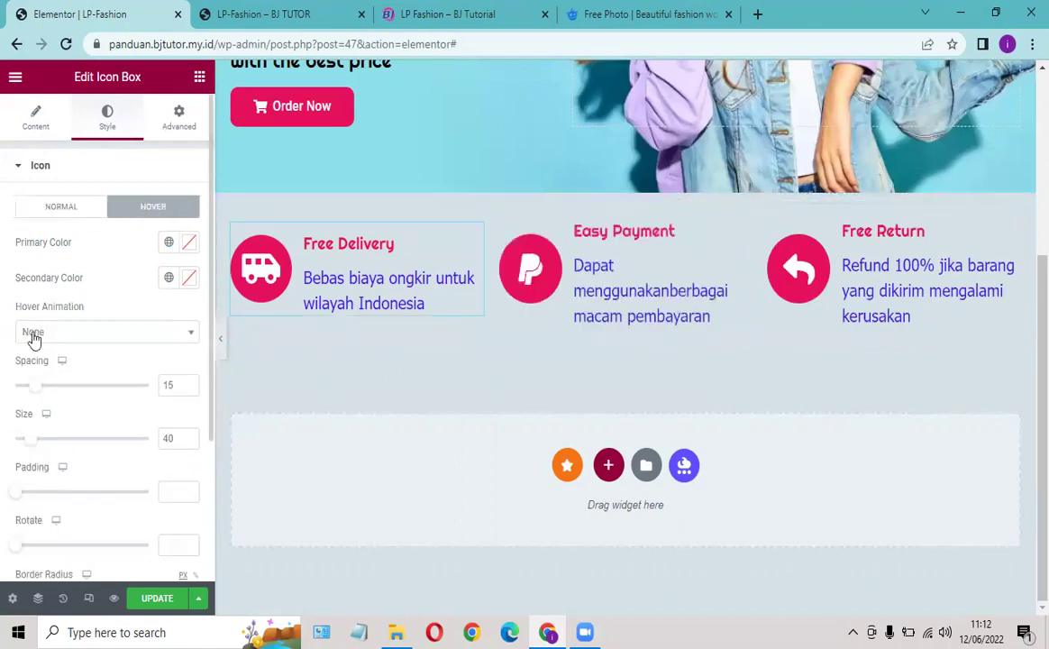
pyautogui.click(51, 335)
pyautogui.click(37, 384)
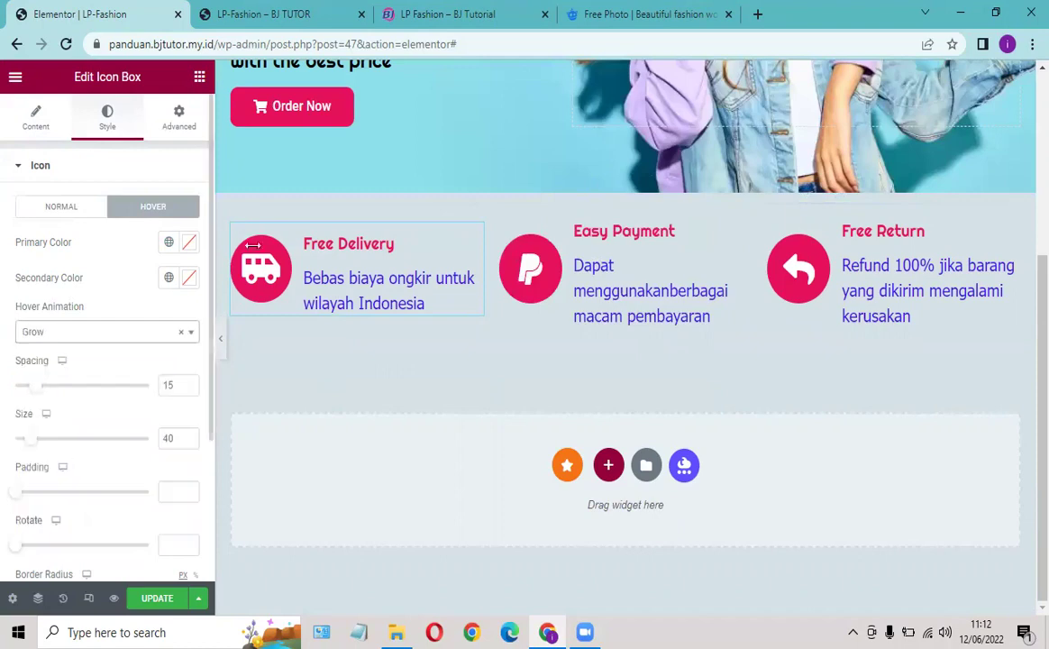
pyautogui.click(153, 598)
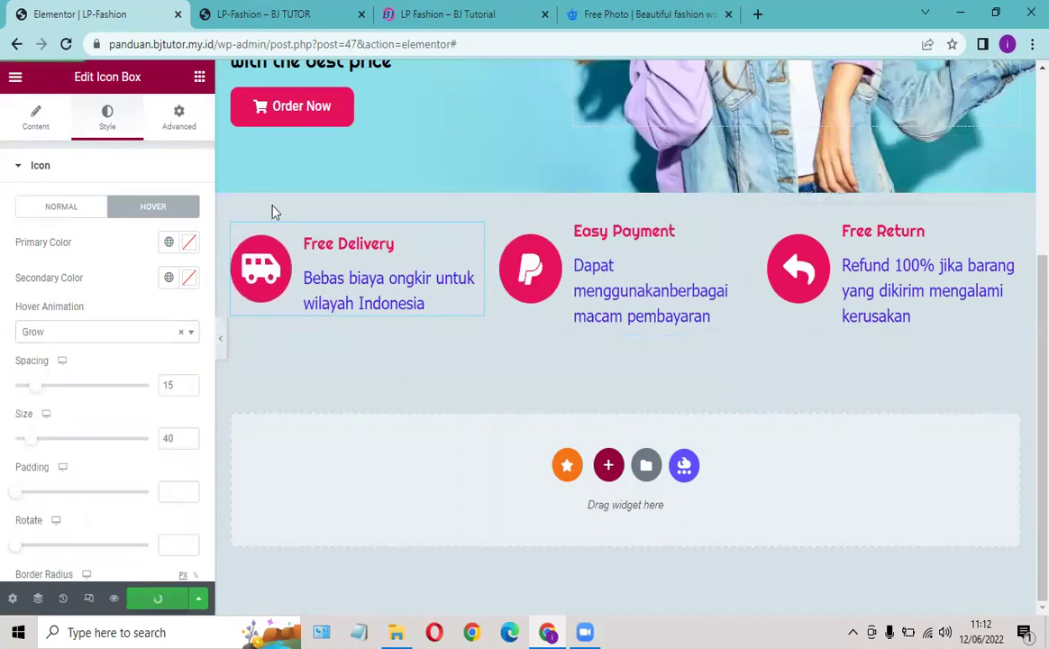
# Step: Compare the feature row in the LP-Fashion preview with the reference landing page, including the dividers between boxes, and return to the editor
pyautogui.click(300, 15)
pyautogui.scroll(-1, 405, 502)
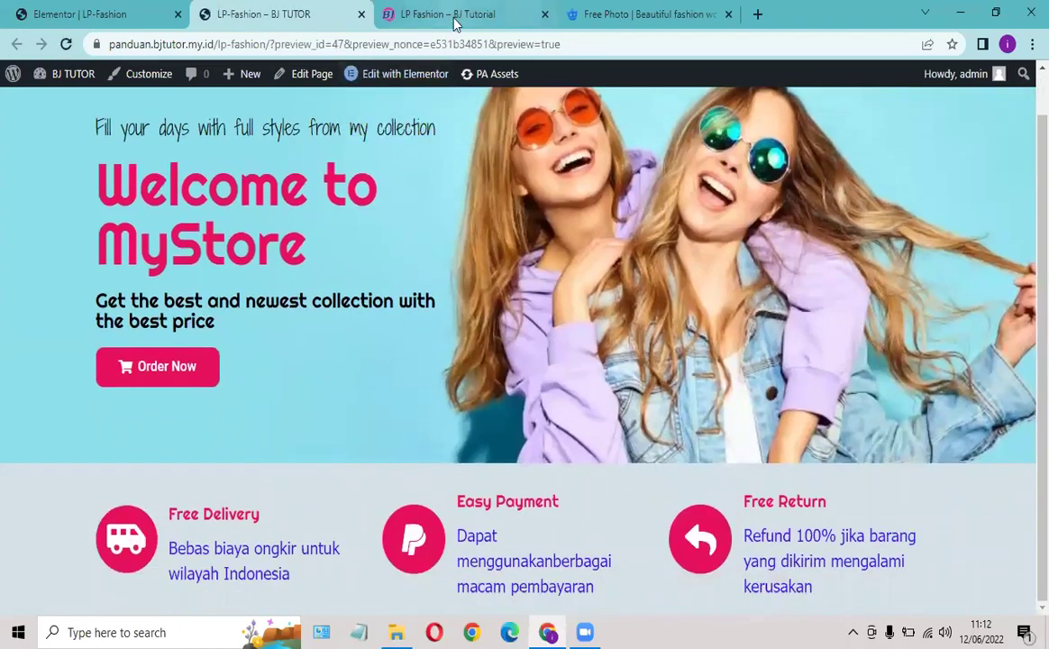
pyautogui.click(433, 15)
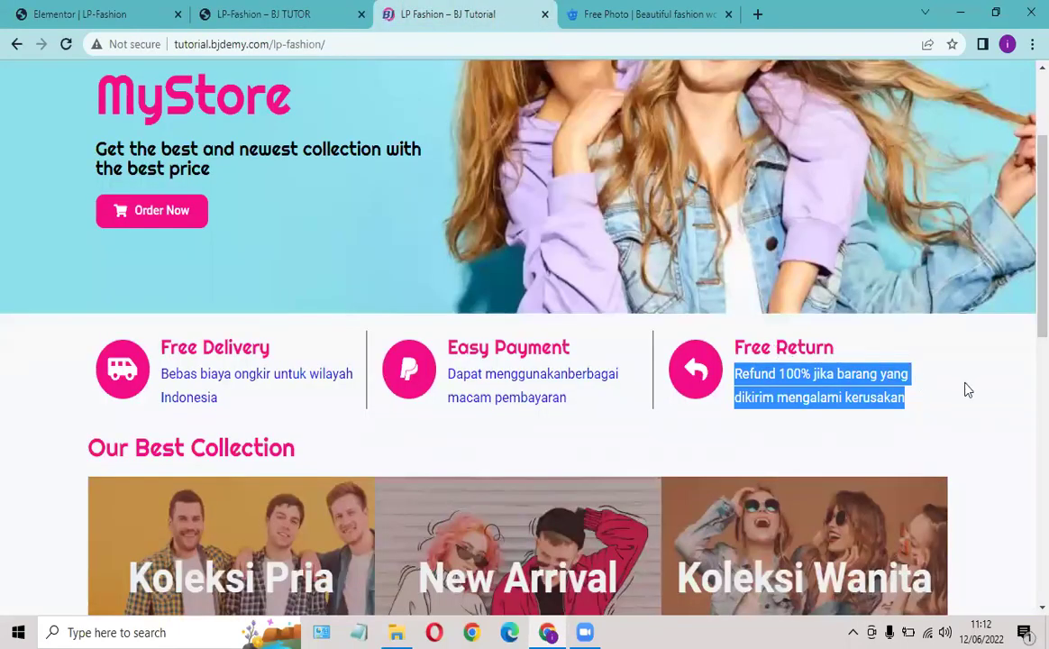
pyautogui.click(370, 369)
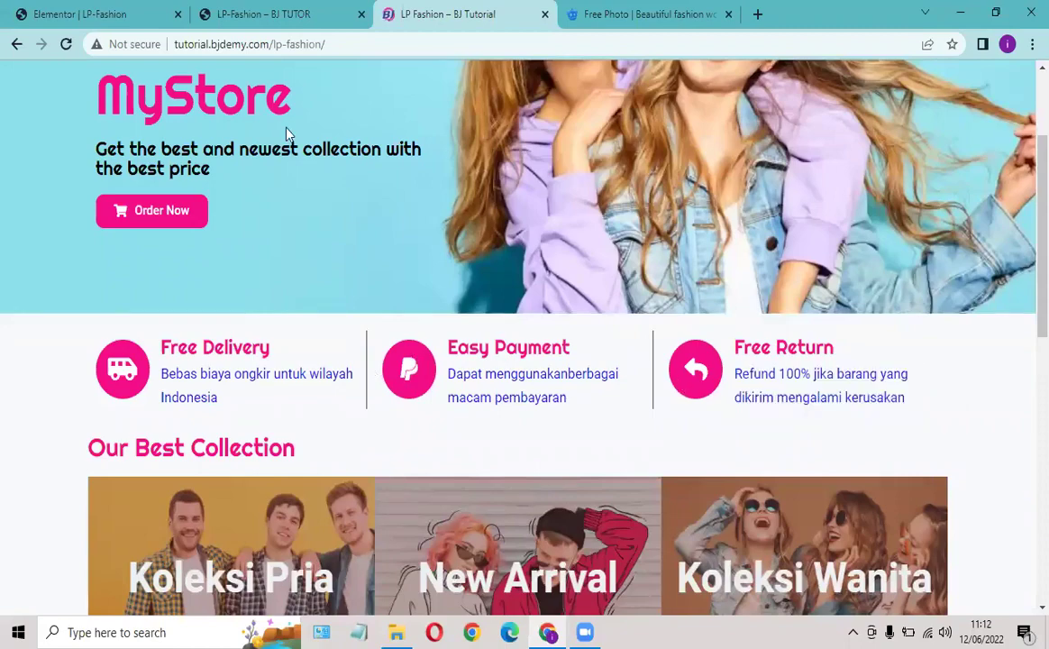
pyautogui.click(280, 15)
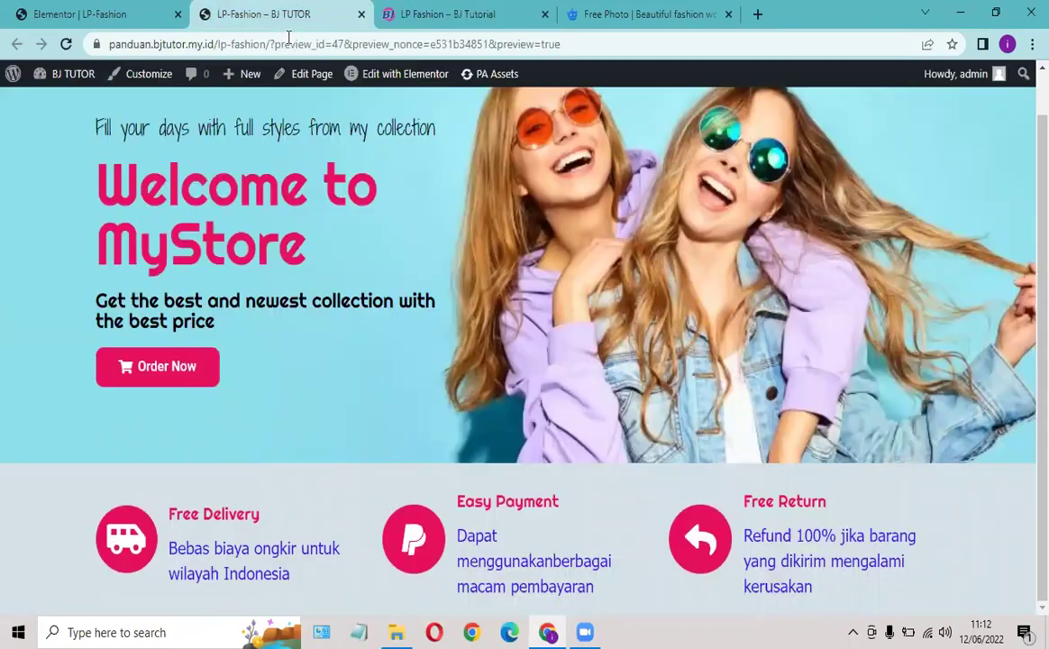
pyautogui.click(86, 23)
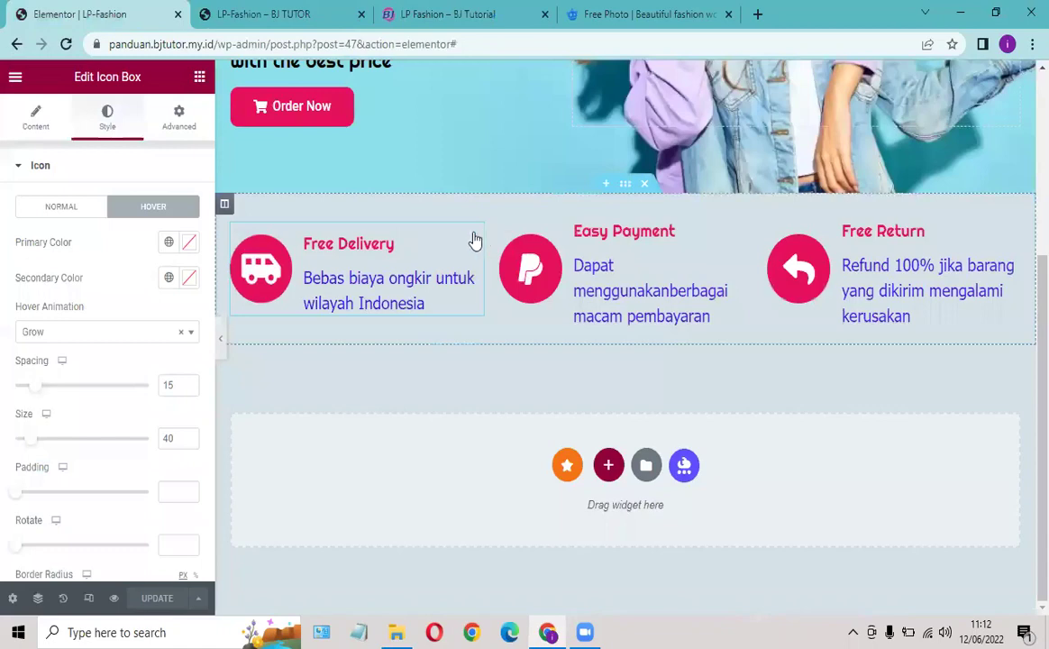
pyautogui.click(232, 213)
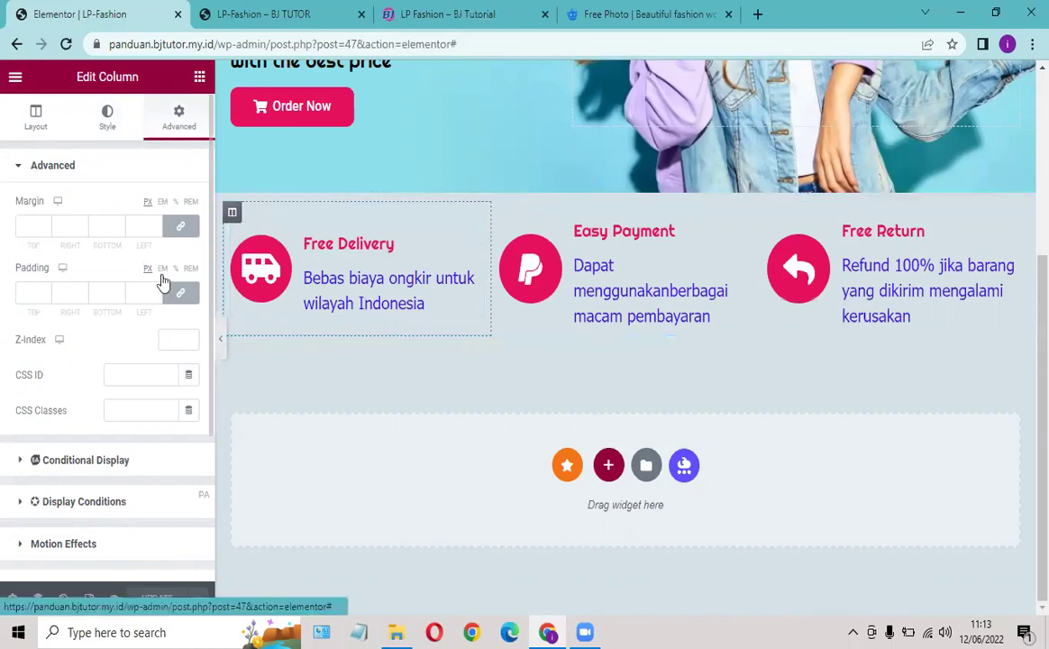
pyautogui.scroll(-2, 72, 397)
pyautogui.click(66, 377)
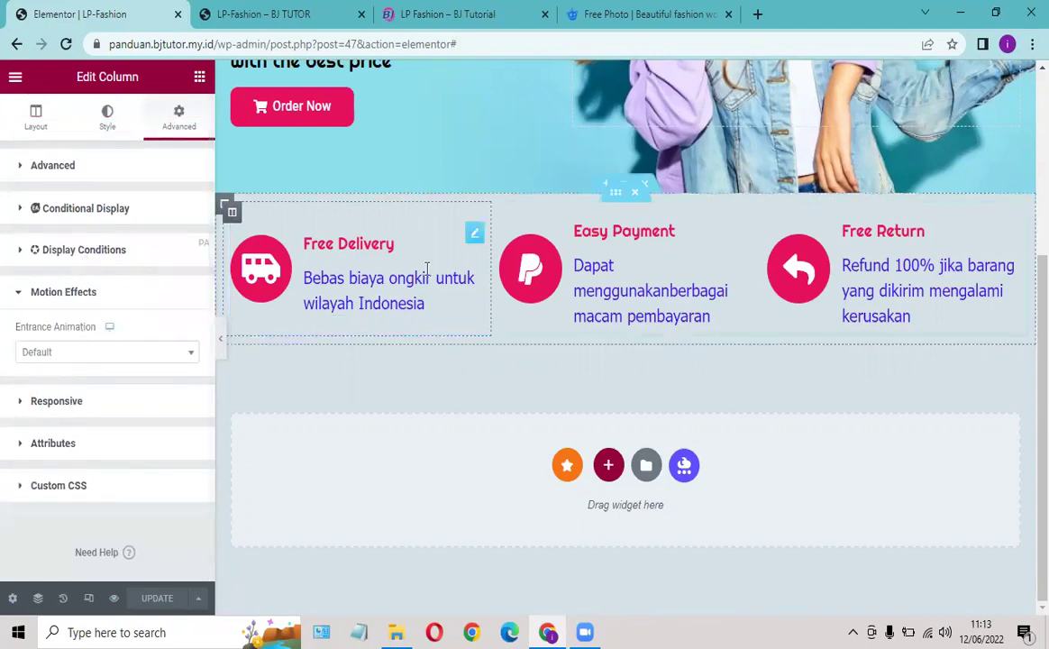
pyautogui.moveTo(473, 230); pyautogui.dragTo(468, 236)
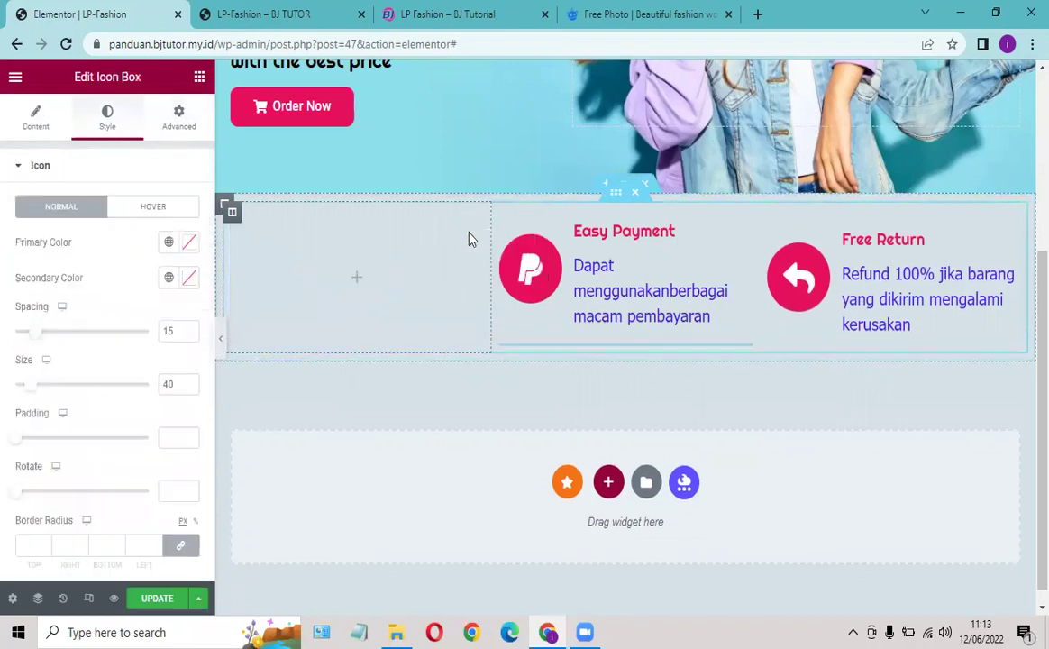
pyautogui.moveTo(743, 359); pyautogui.dragTo(353, 286)
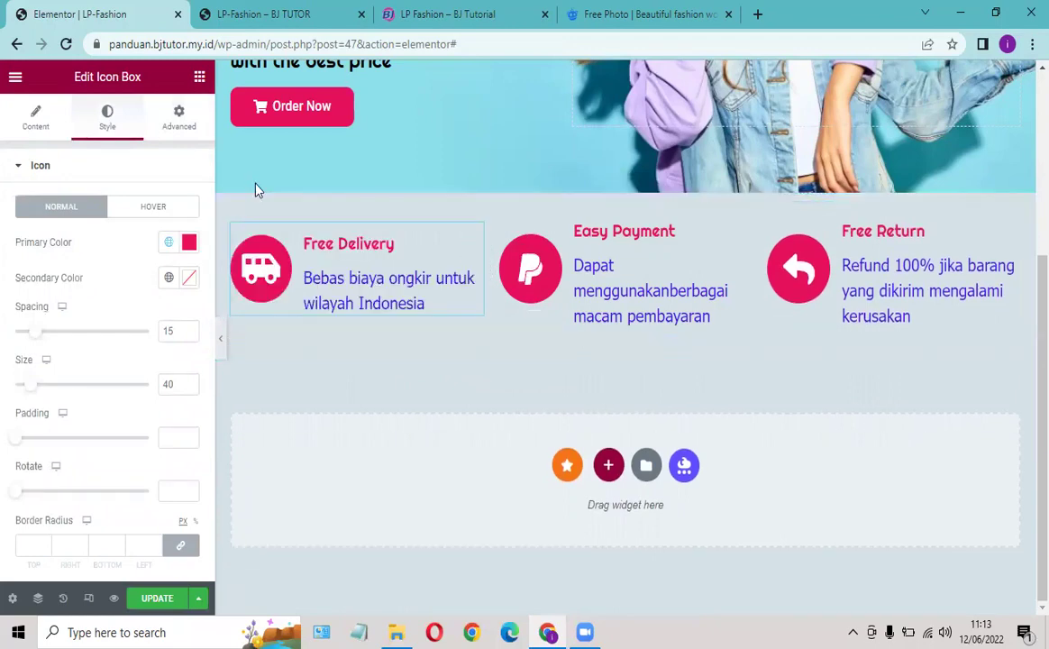
# Step: Apply a Solid border to the Free Delivery icon box in its advanced settings
pyautogui.click(178, 110)
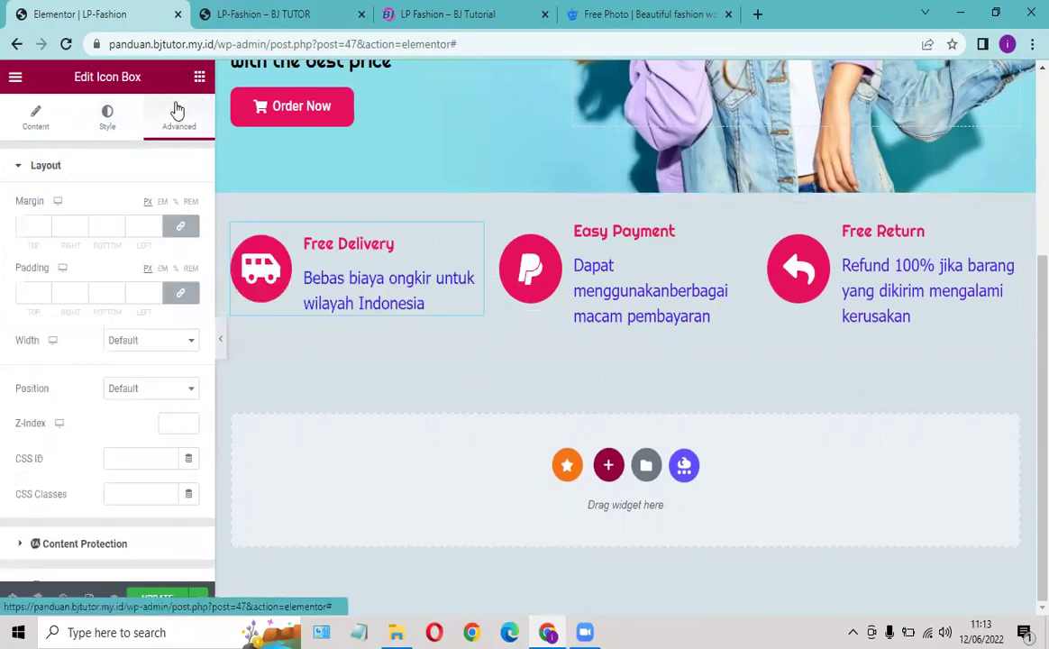
pyautogui.scroll(-5, 131, 293)
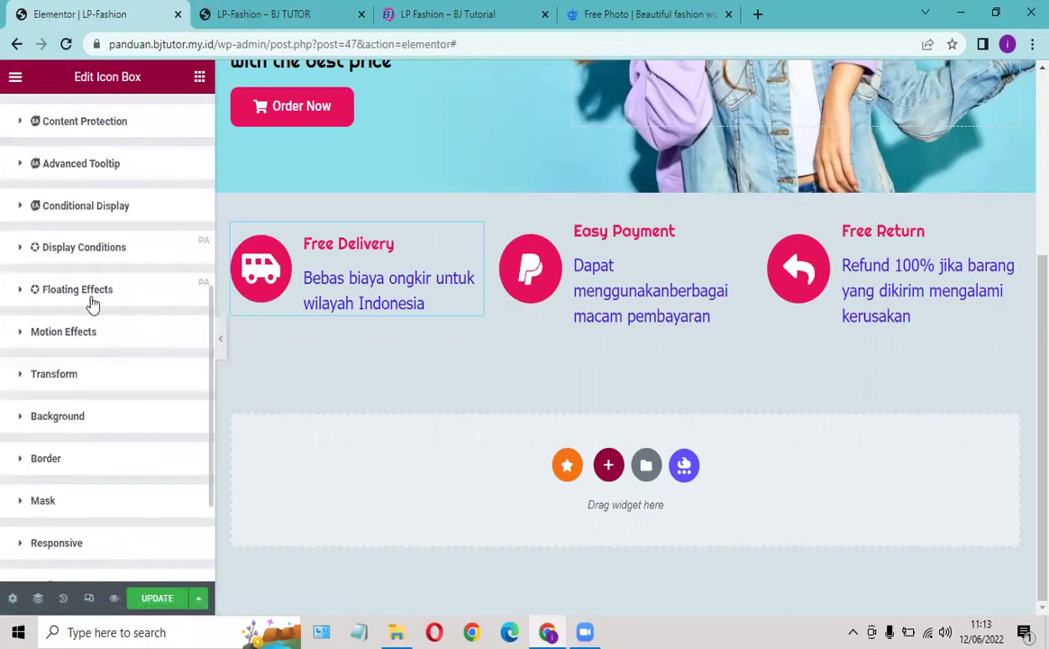
pyautogui.scroll(2, 93, 300)
pyautogui.scroll(-2, 103, 305)
pyautogui.click(81, 332)
pyautogui.scroll(-3, 118, 306)
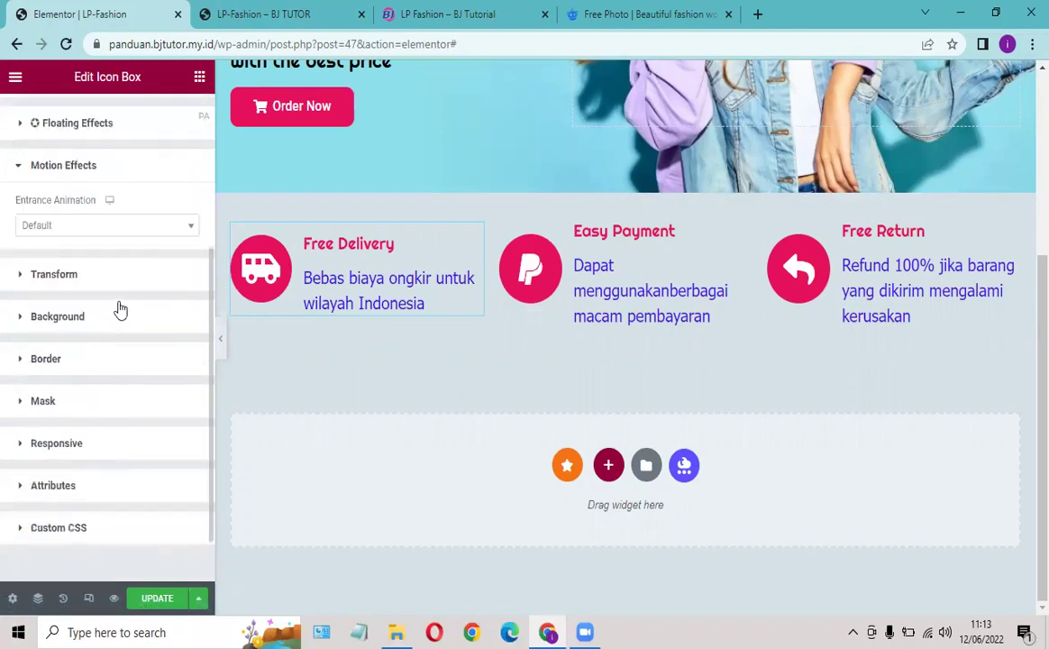
pyautogui.click(45, 359)
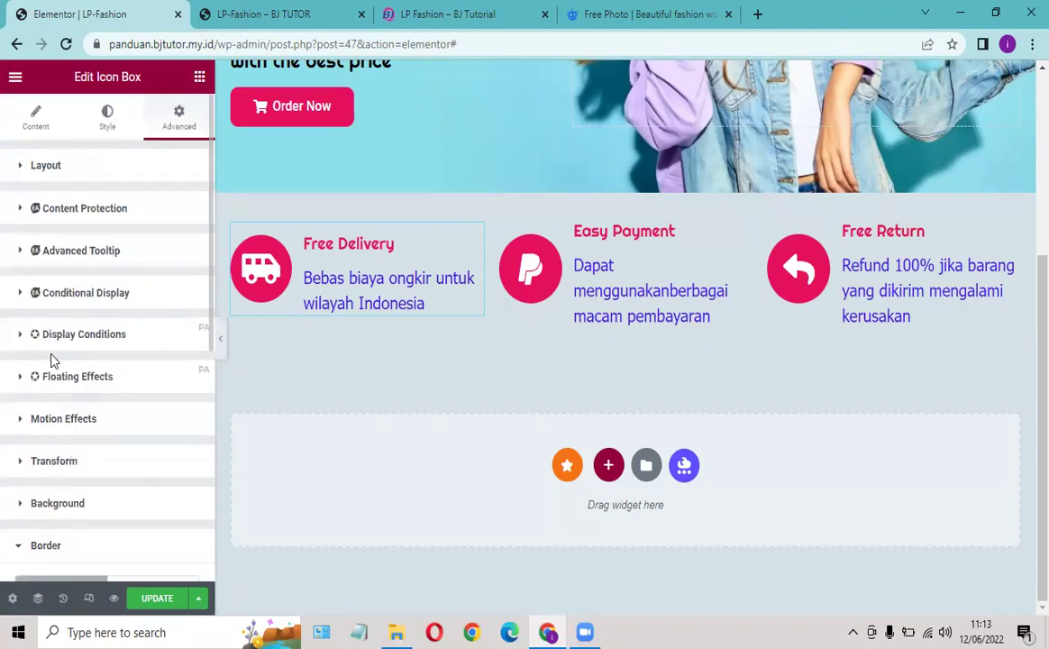
pyautogui.scroll(-2, 117, 288)
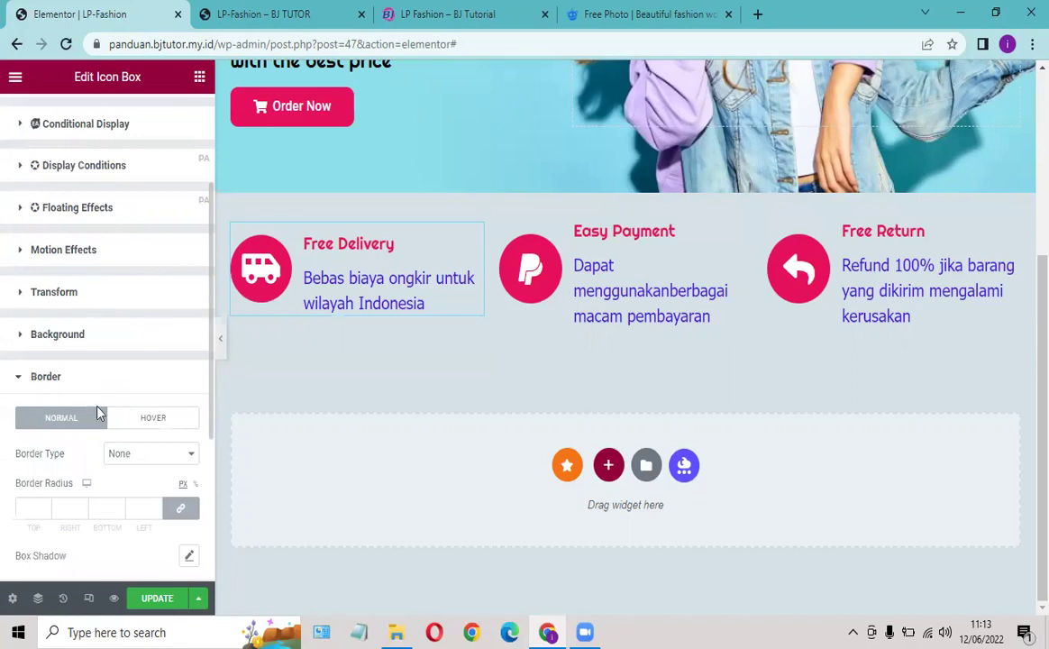
pyautogui.click(155, 457)
pyautogui.click(133, 485)
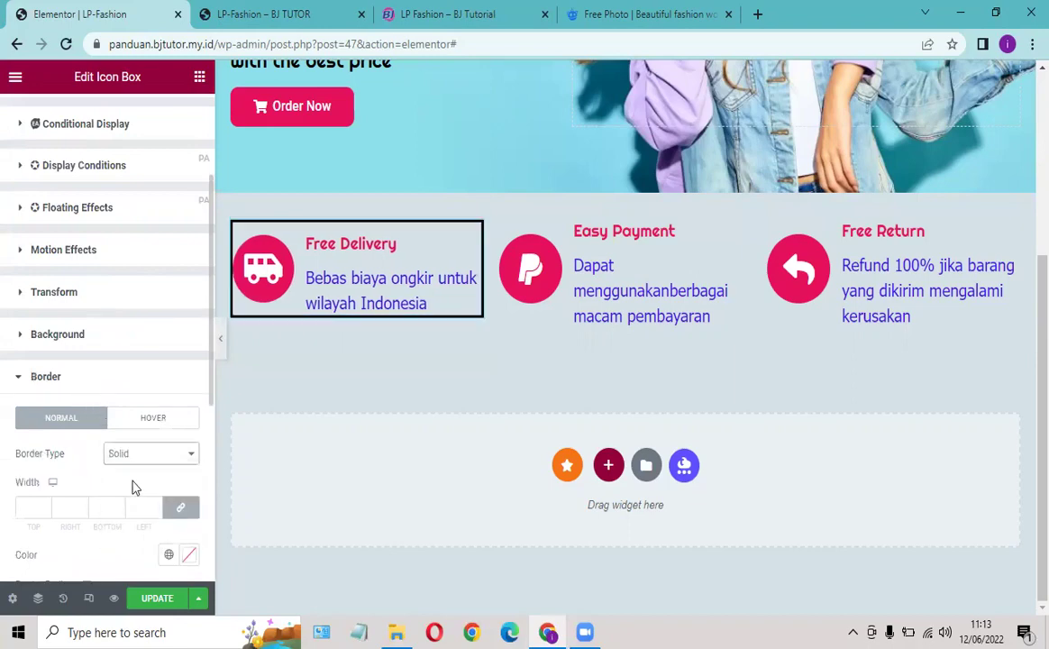
# Step: Unlink the Free Delivery box's border widths and set only the right width to 1, leaving the other sides at 0
pyautogui.scroll(-1, 162, 470)
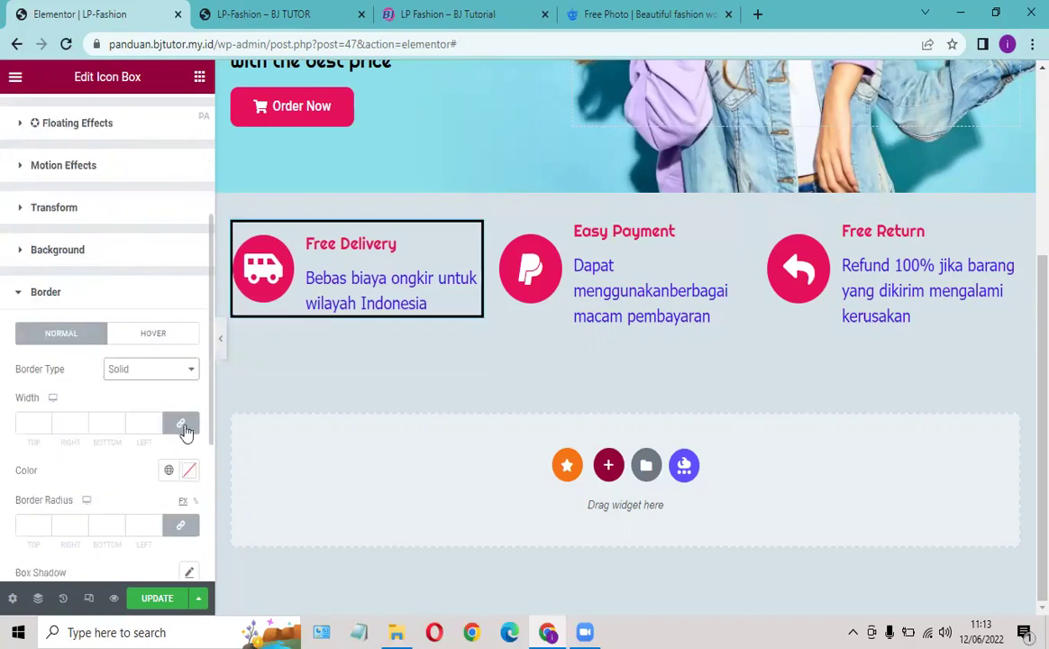
pyautogui.click(183, 430)
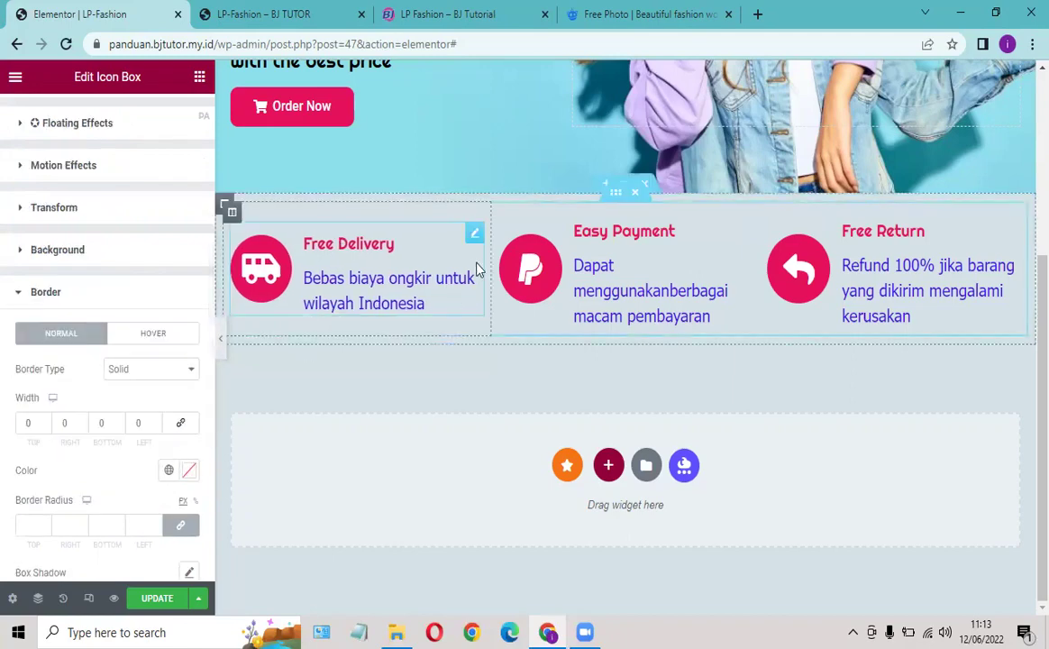
pyautogui.click(81, 425)
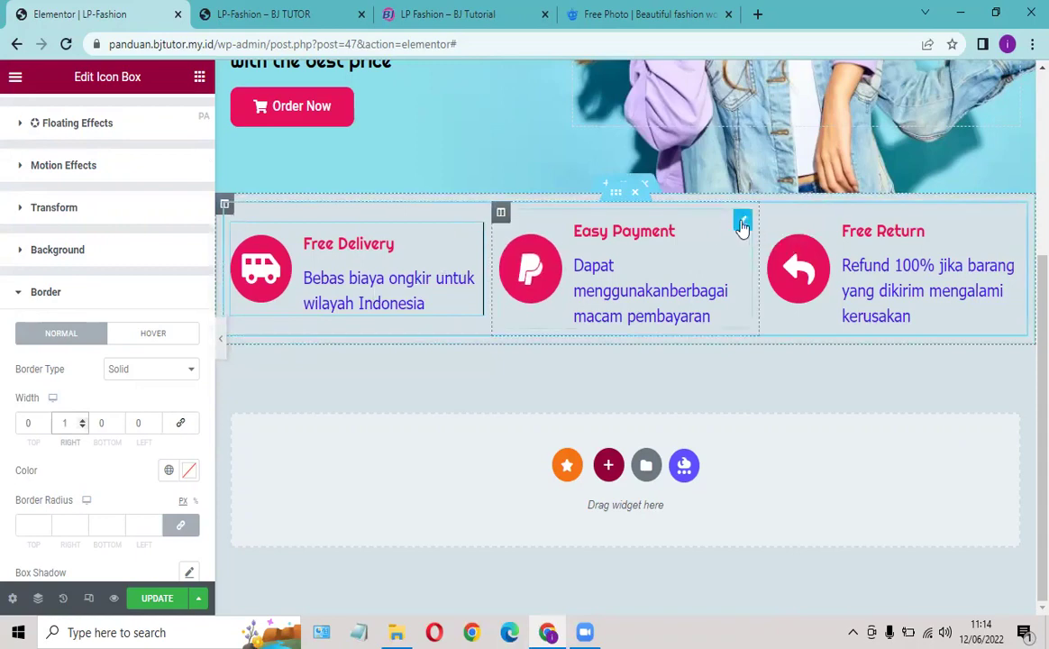
# Step: Apply a Solid border to the Easy Payment icon box in its advanced settings
pyautogui.click(742, 222)
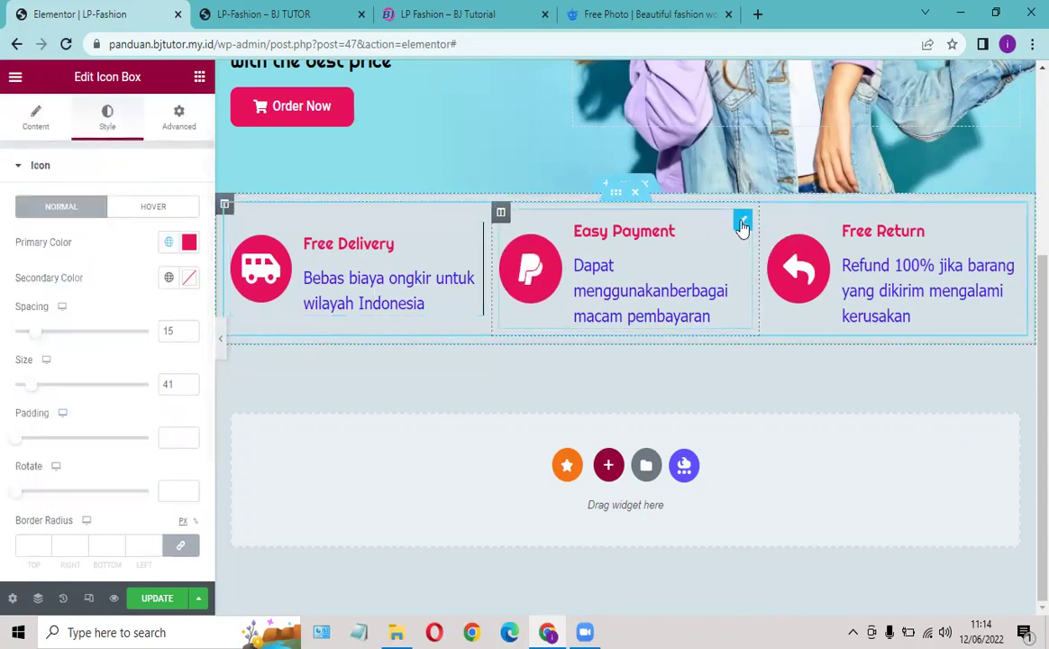
pyautogui.click(180, 126)
pyautogui.scroll(-3, 155, 291)
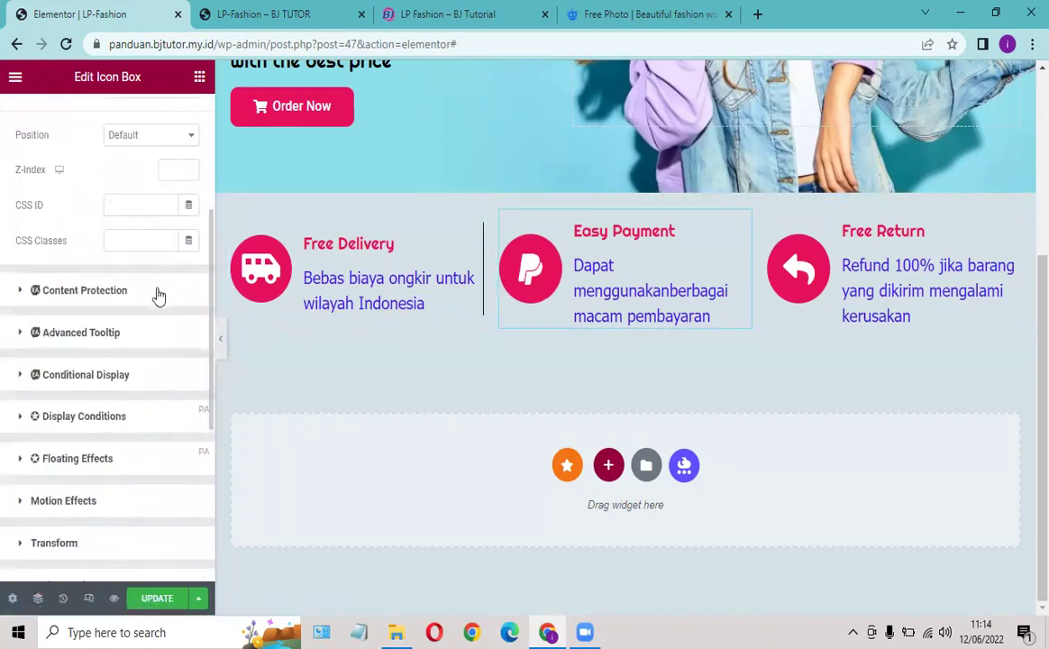
pyautogui.click(56, 503)
pyautogui.scroll(-3, 100, 401)
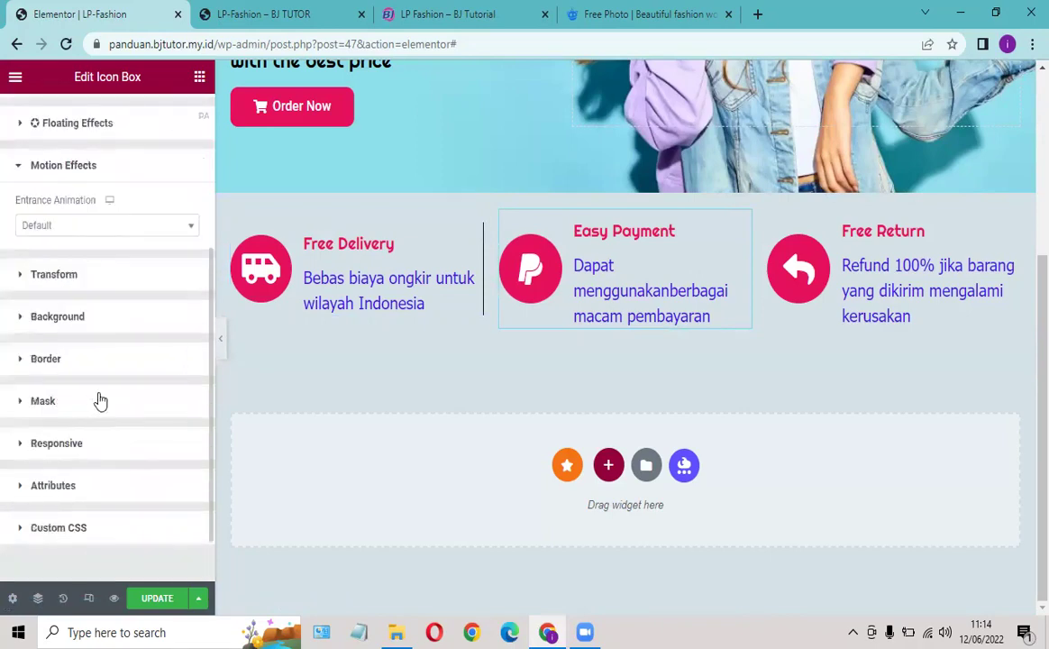
pyautogui.click(49, 361)
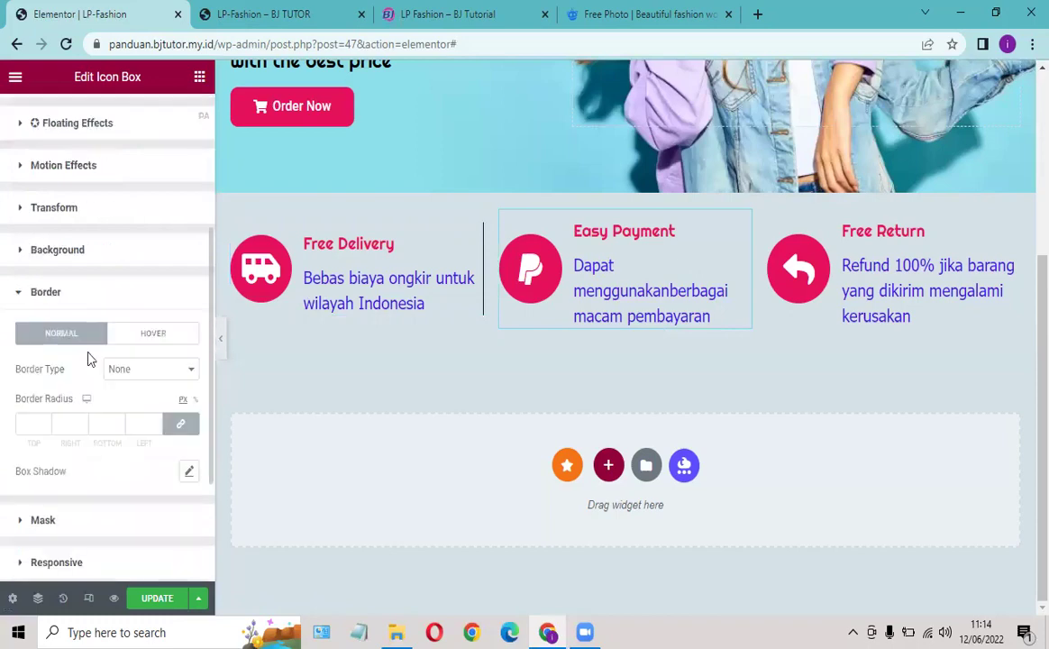
pyautogui.click(148, 371)
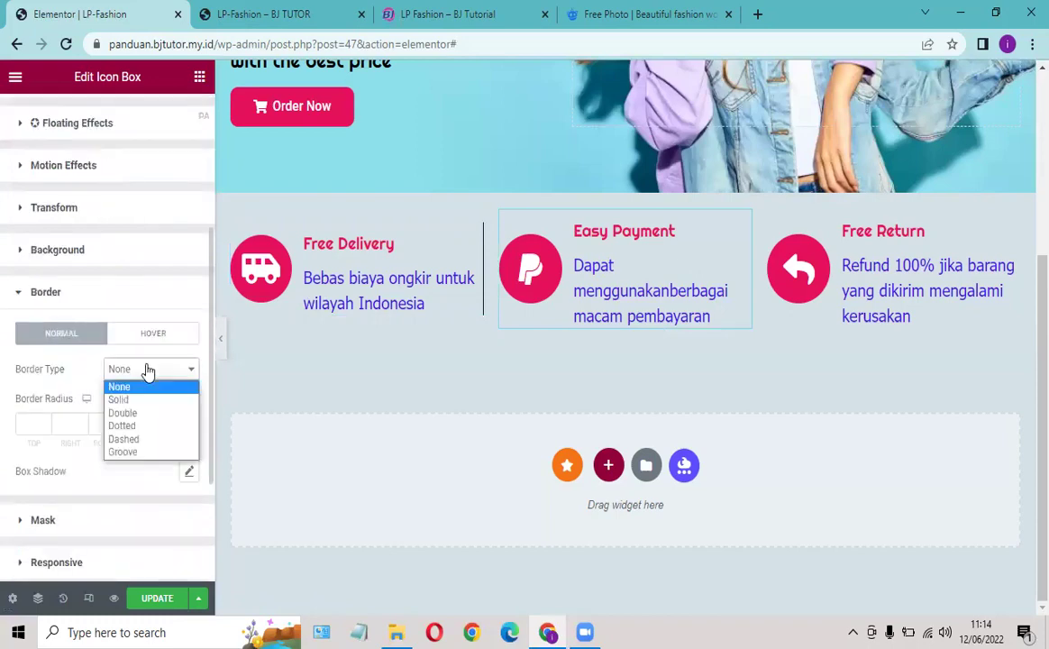
pyautogui.click(129, 401)
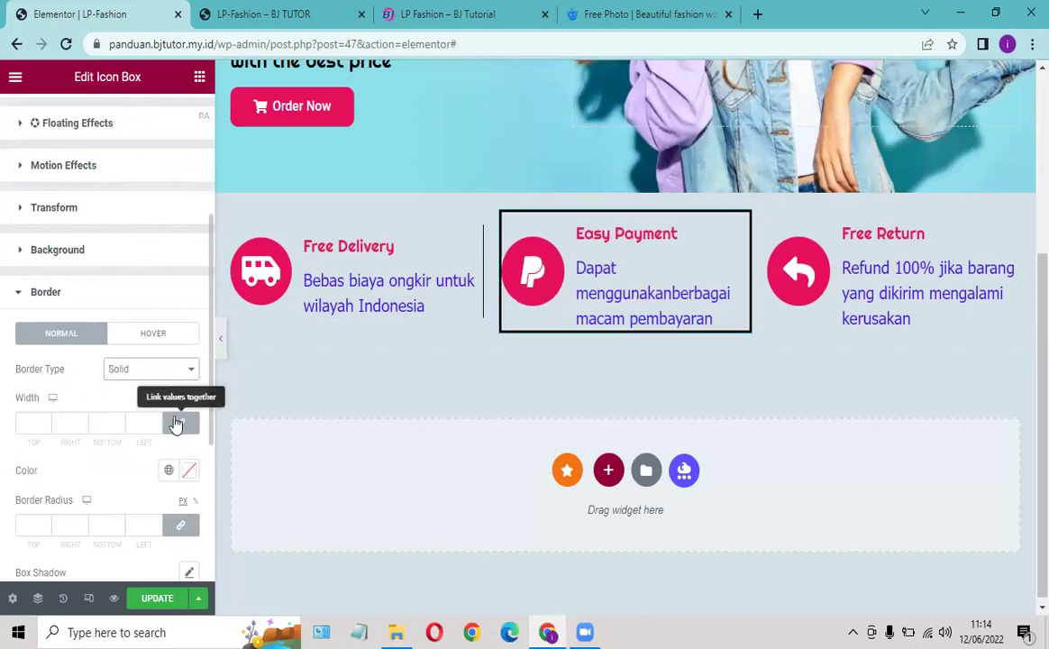
pyautogui.click(82, 422)
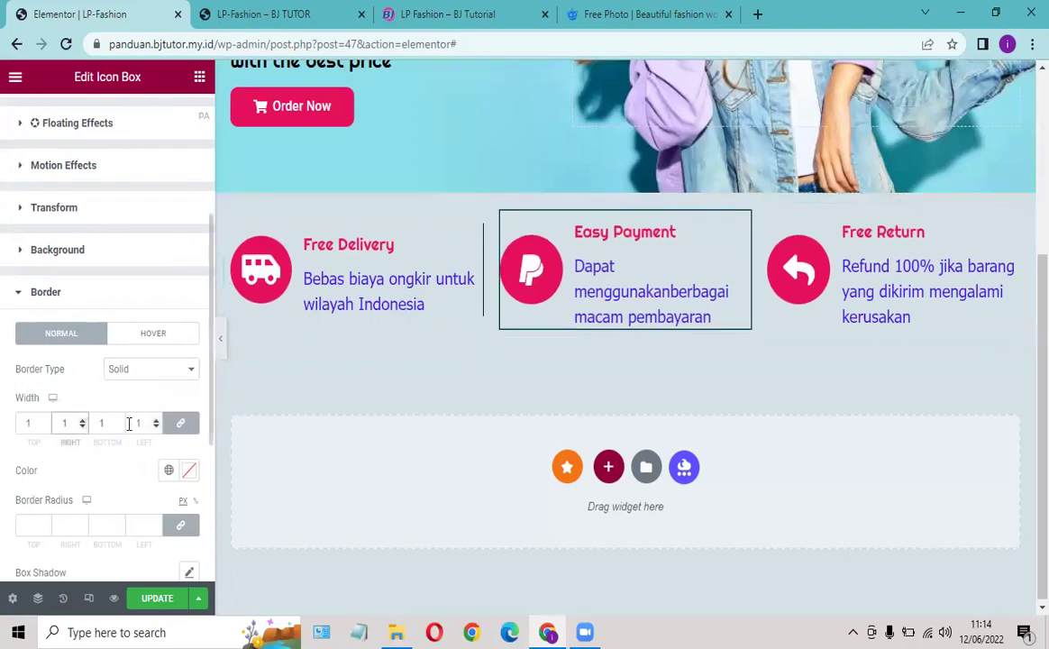
pyautogui.click(82, 427)
pyautogui.click(82, 426)
pyautogui.click(82, 421)
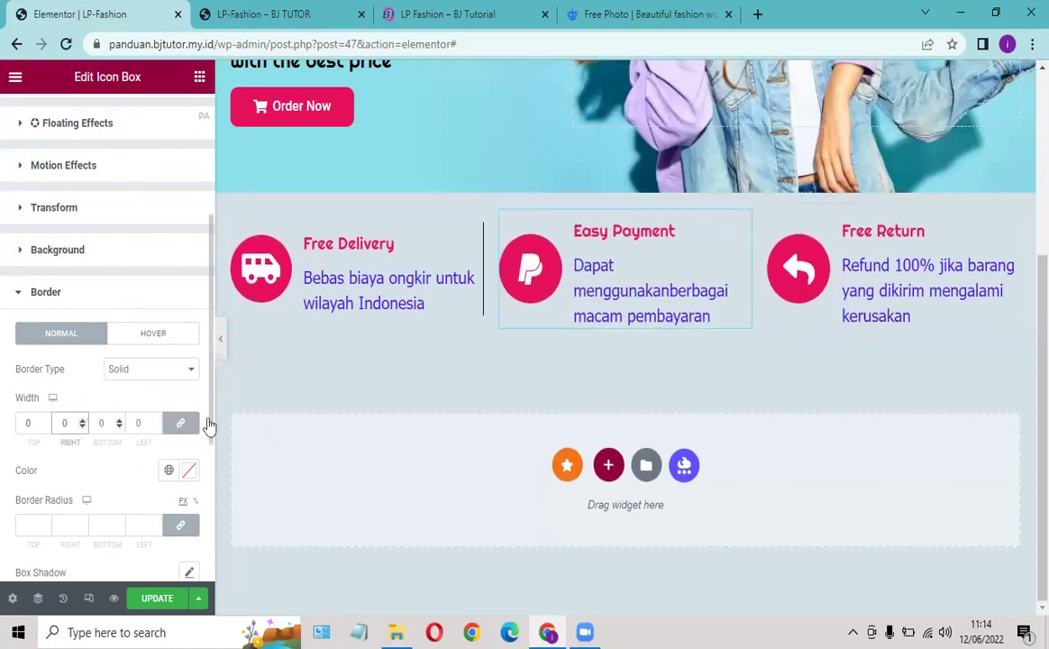
# Step: Unlink the Easy Payment box's border widths and set only the right width to 1
pyautogui.click(181, 430)
pyautogui.click(83, 421)
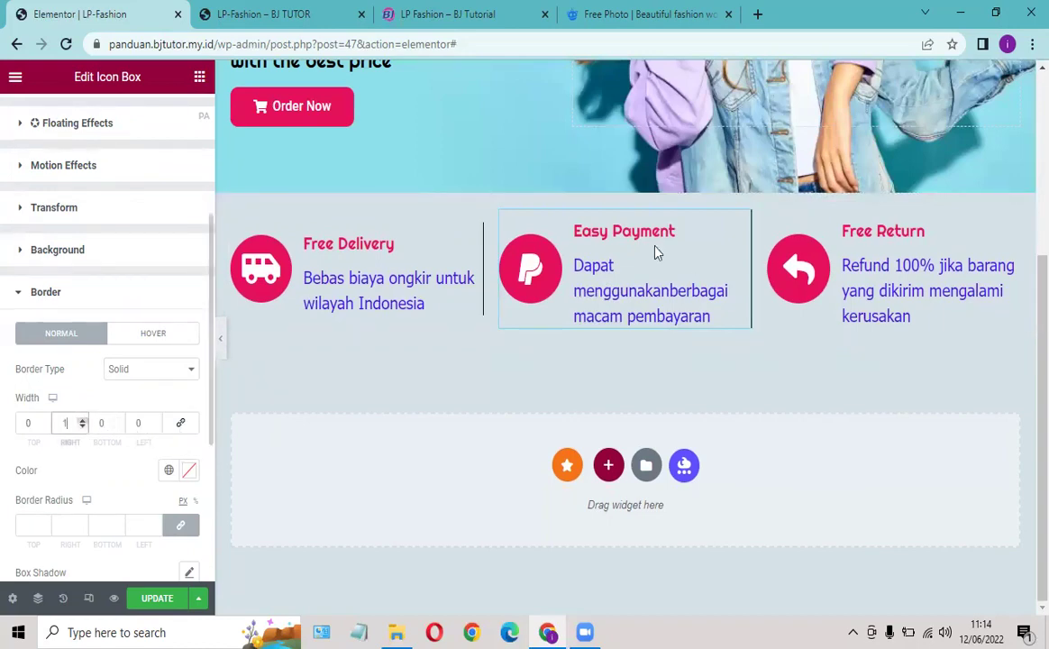
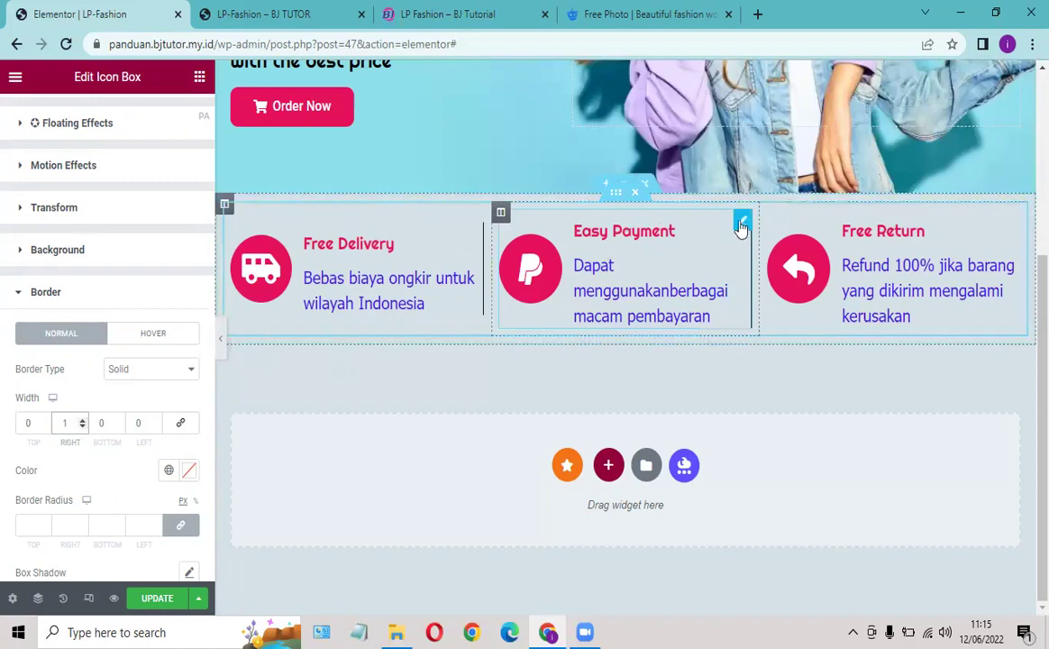
# Step: Copy the Easy Payment icon box and paste its style onto the Free Delivery icon box
pyautogui.rightClick(740, 226)
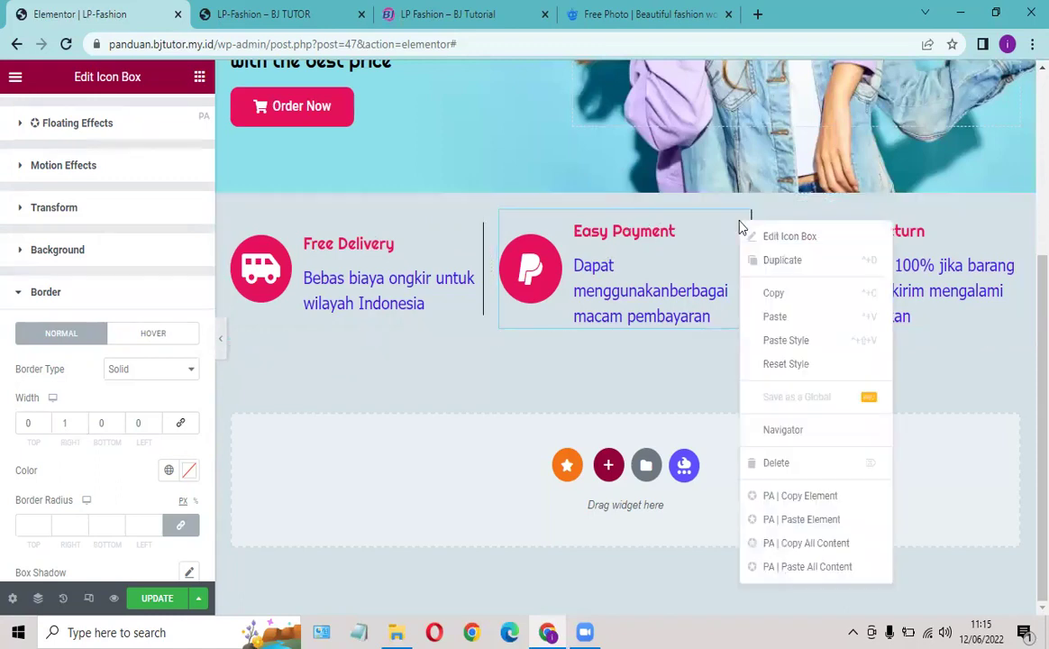
pyautogui.click(768, 295)
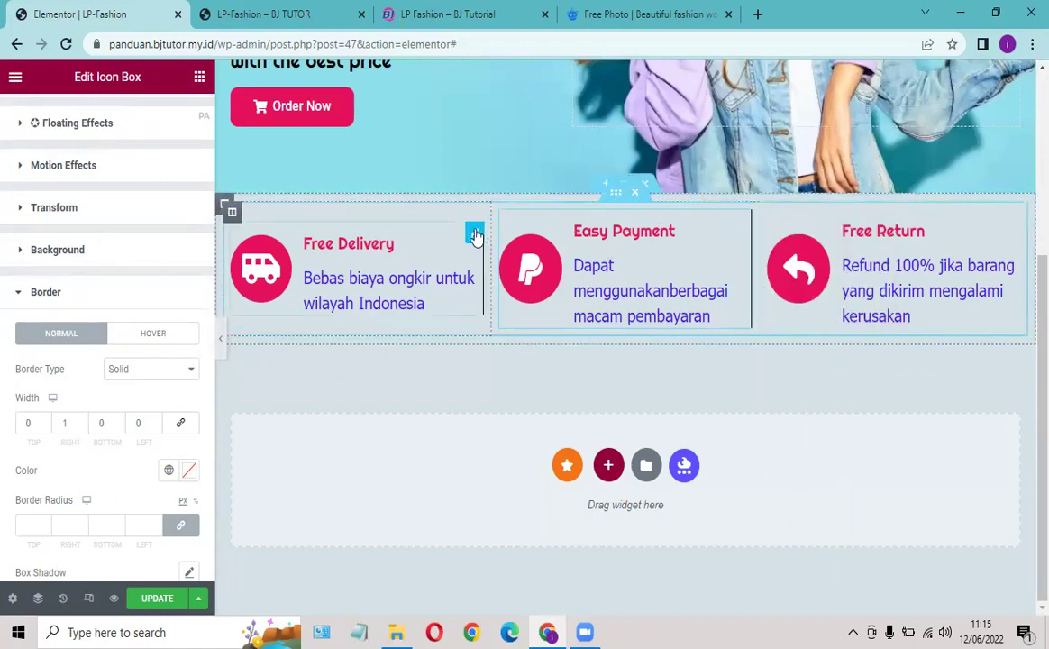
pyautogui.rightClick(475, 236)
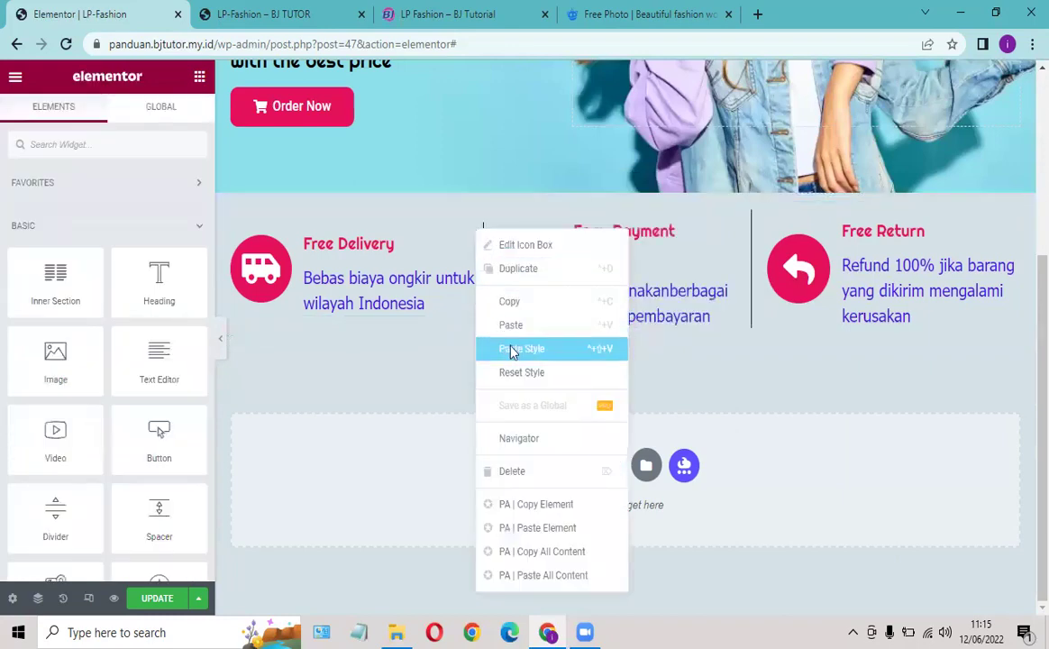
pyautogui.click(510, 351)
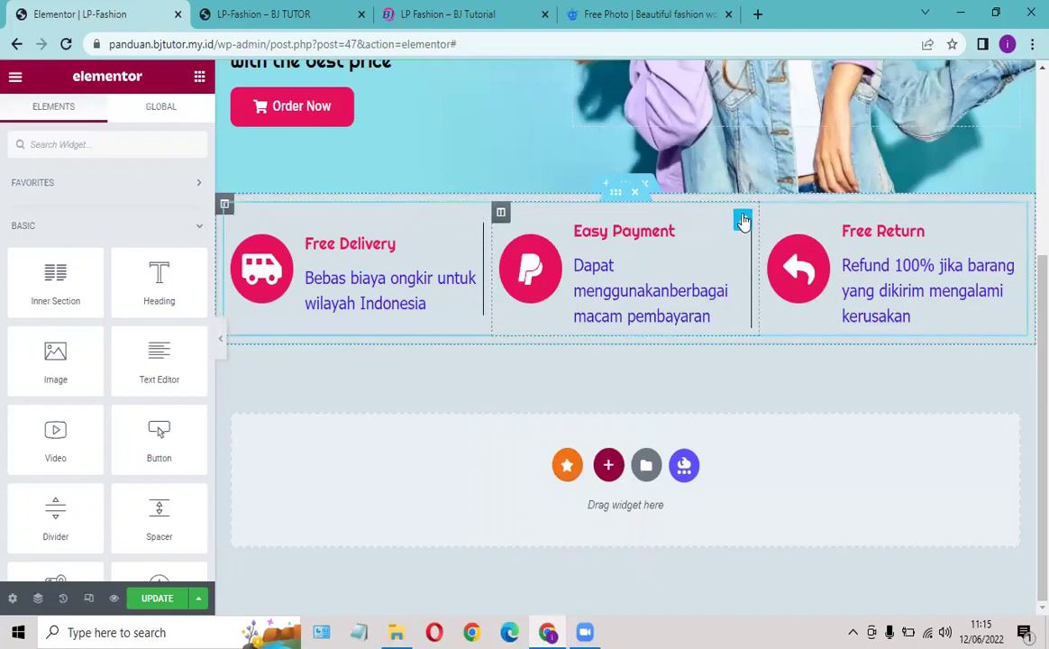
# Step: Preview the three icon boxes at full page width, and return to the editing view
pyautogui.click(741, 224)
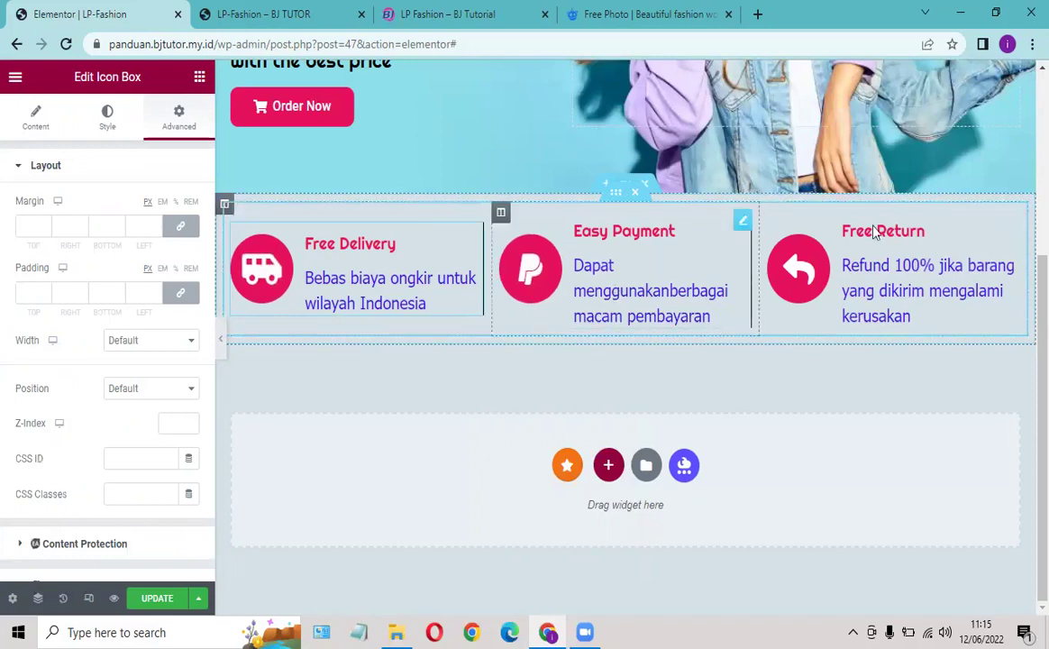
pyautogui.click(217, 339)
pyautogui.click(209, 339)
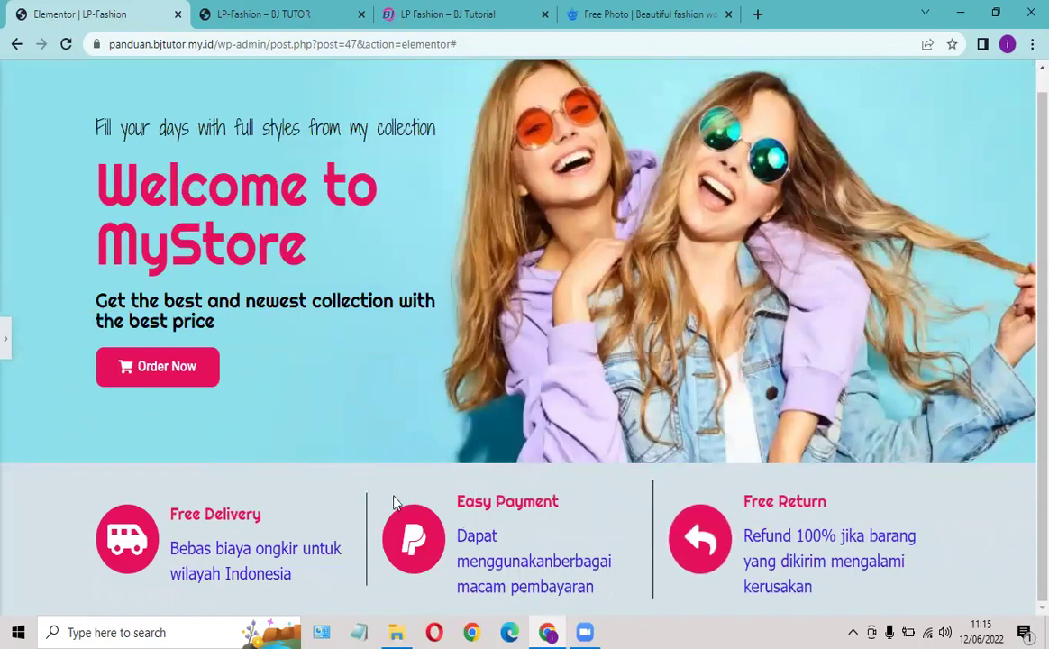
pyautogui.click(5, 337)
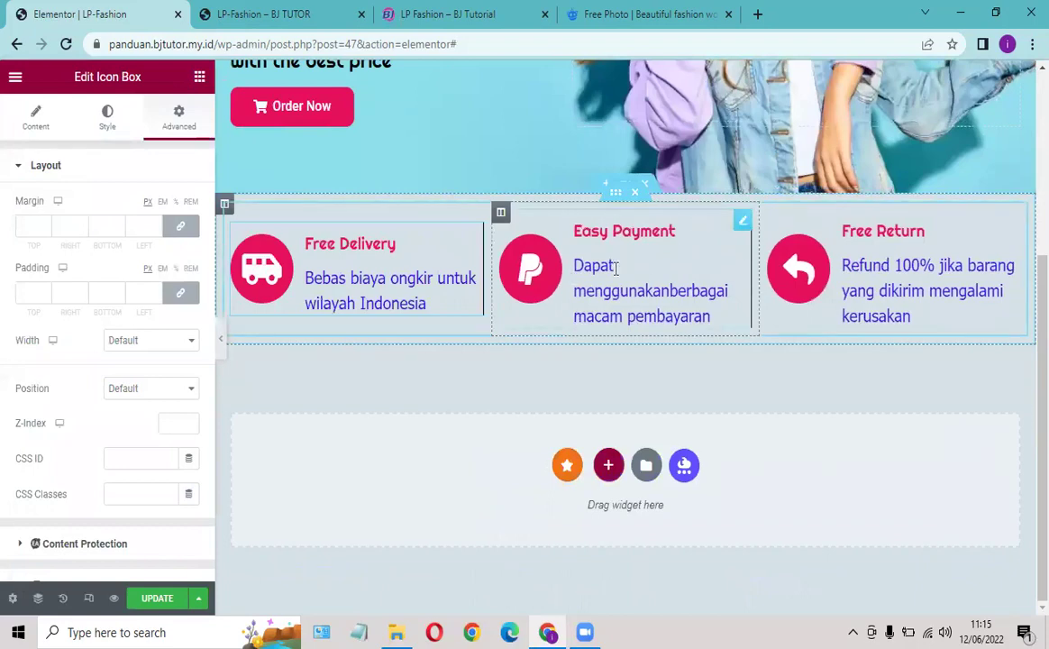
# Step: Set the Easy Payment box's description font size to 17 px and update the page
pyautogui.click(740, 222)
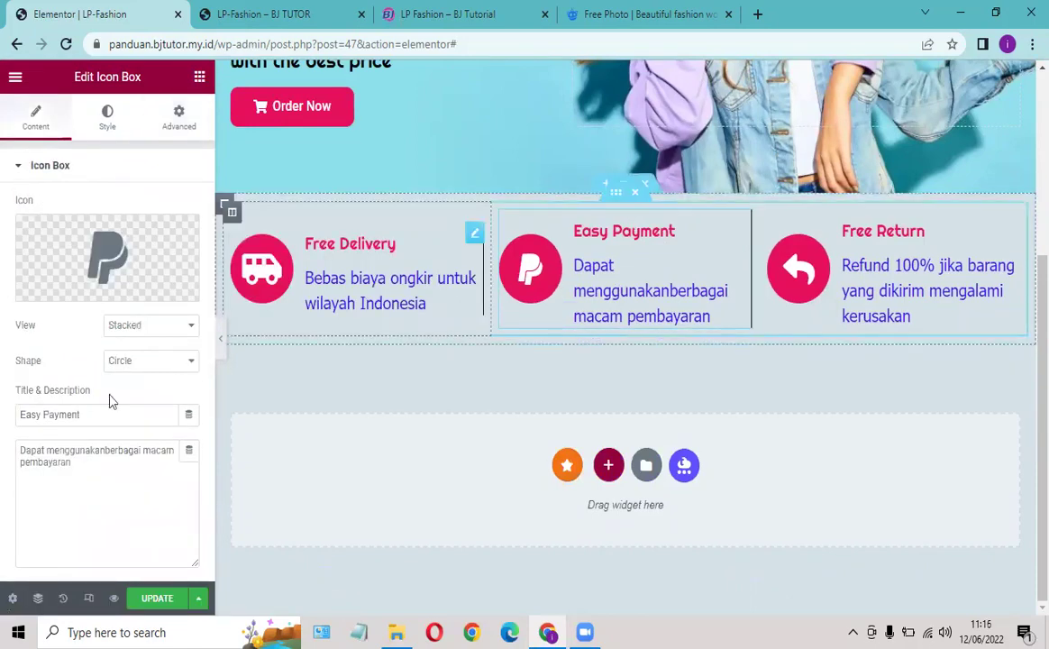
pyautogui.click(106, 126)
pyautogui.scroll(-3, 72, 357)
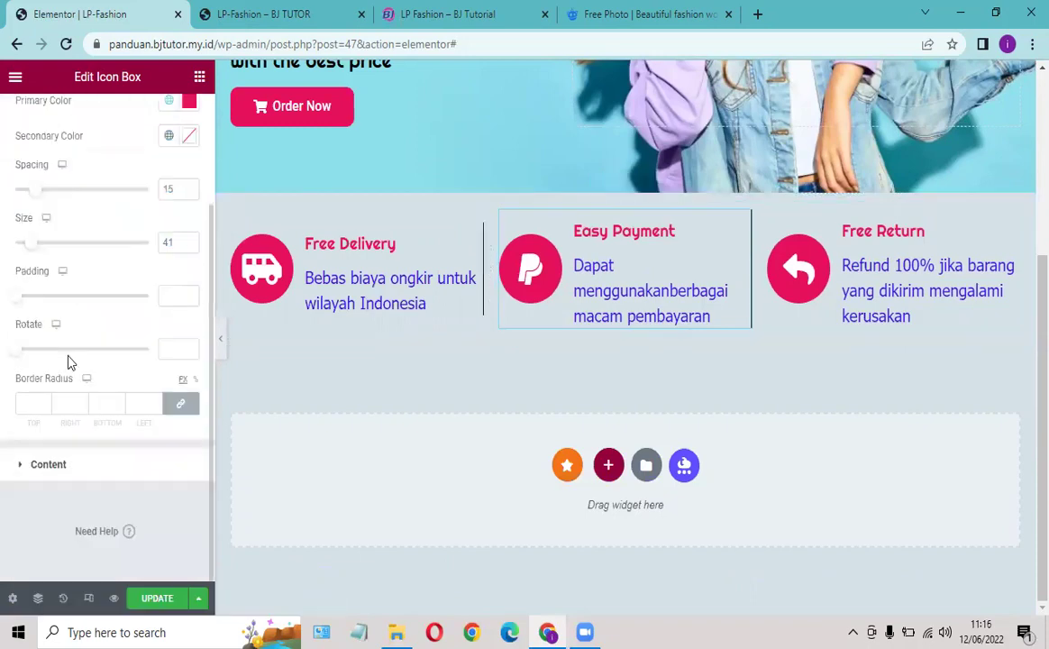
pyautogui.click(67, 469)
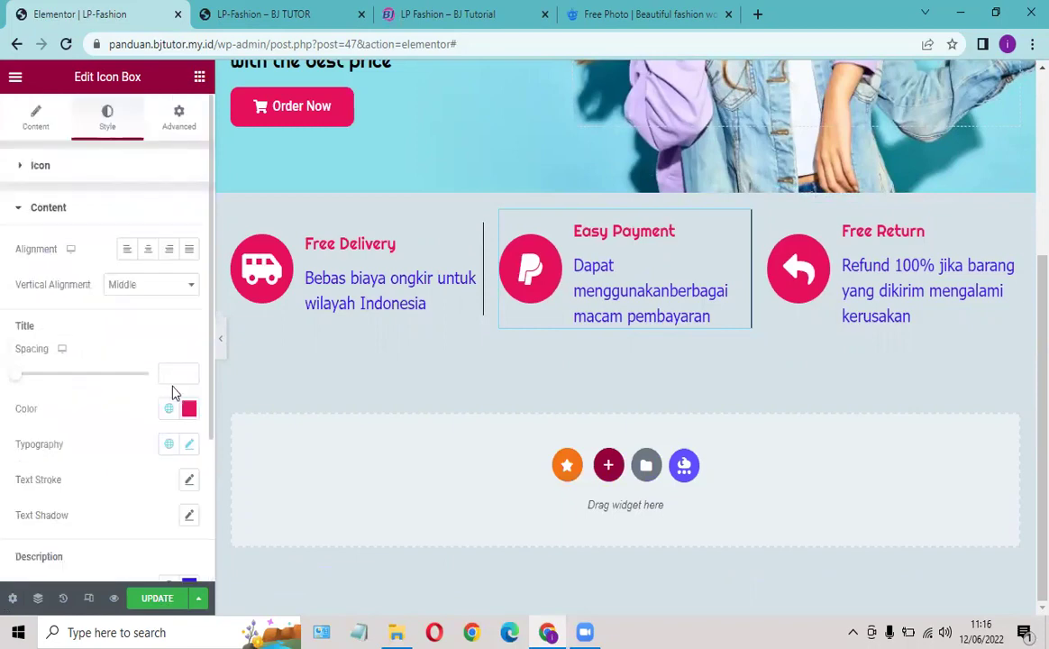
pyautogui.scroll(-2, 174, 397)
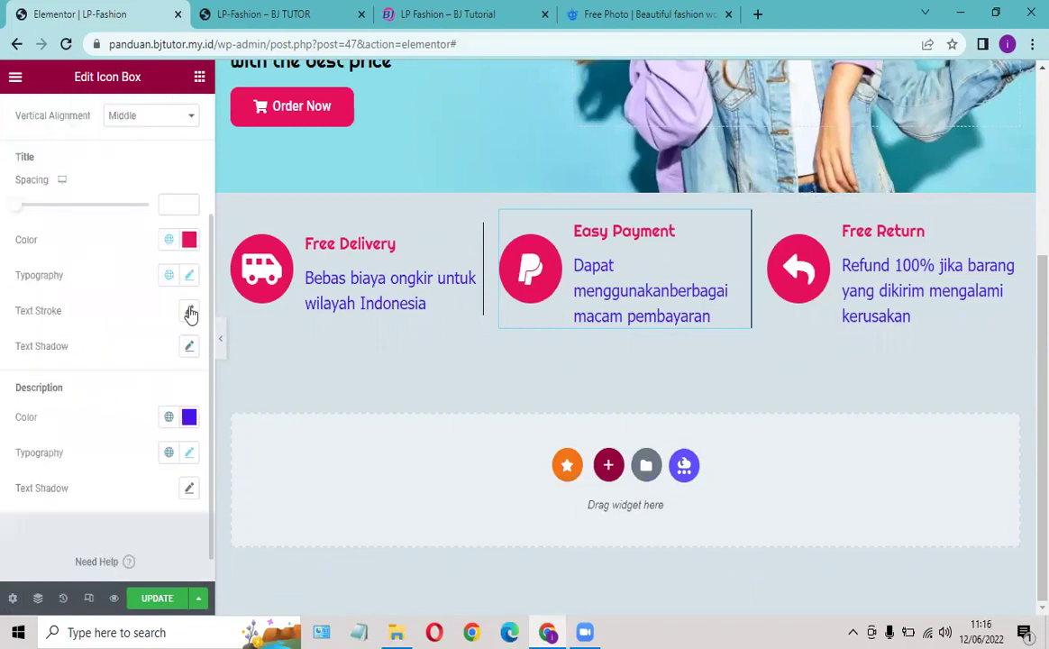
pyautogui.click(188, 452)
pyautogui.scroll(-2, 183, 425)
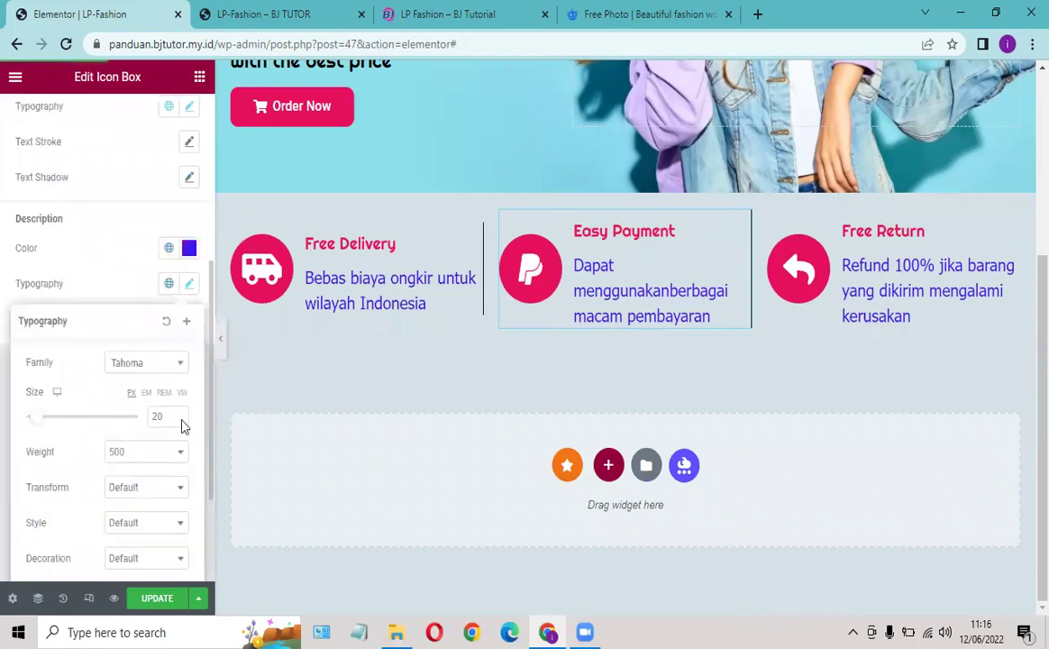
pyautogui.click(179, 422)
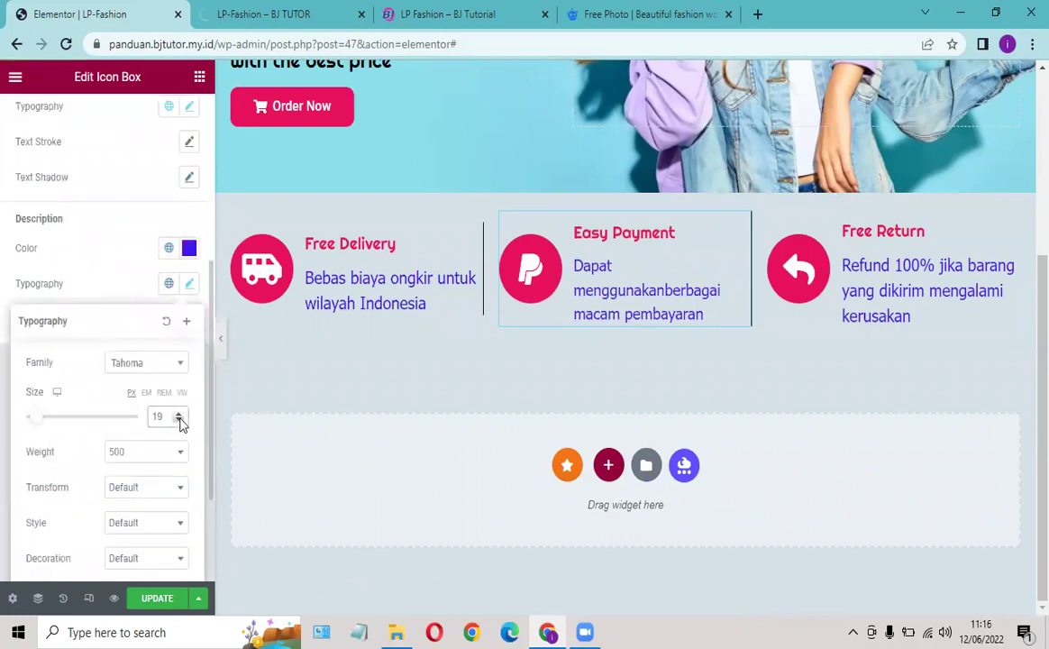
pyautogui.click(180, 421)
pyautogui.click(180, 421)
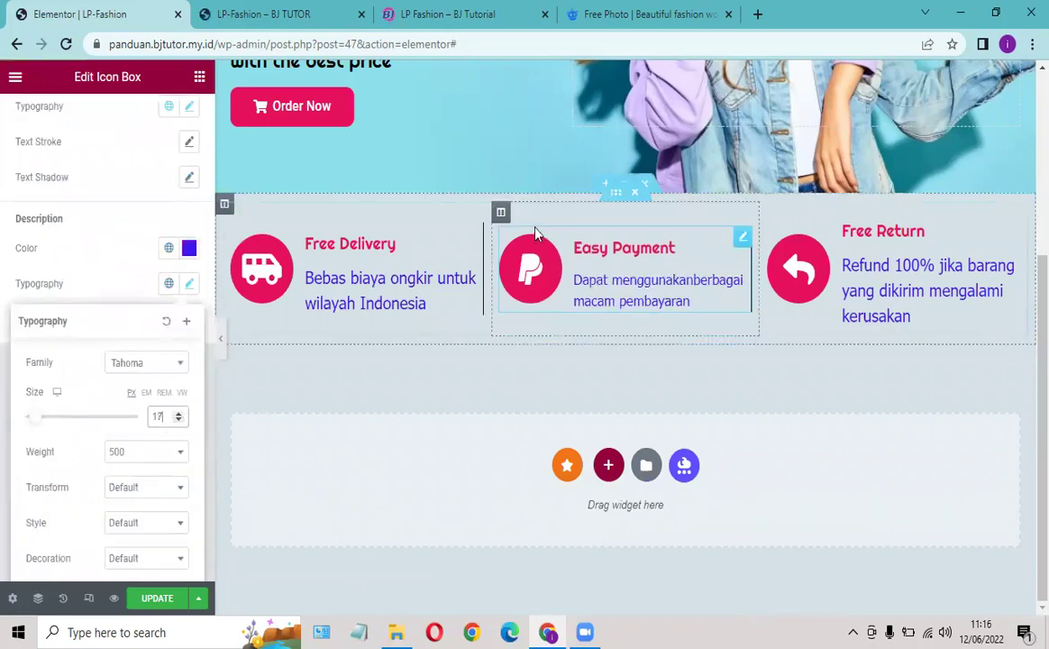
pyautogui.scroll(-3, 169, 504)
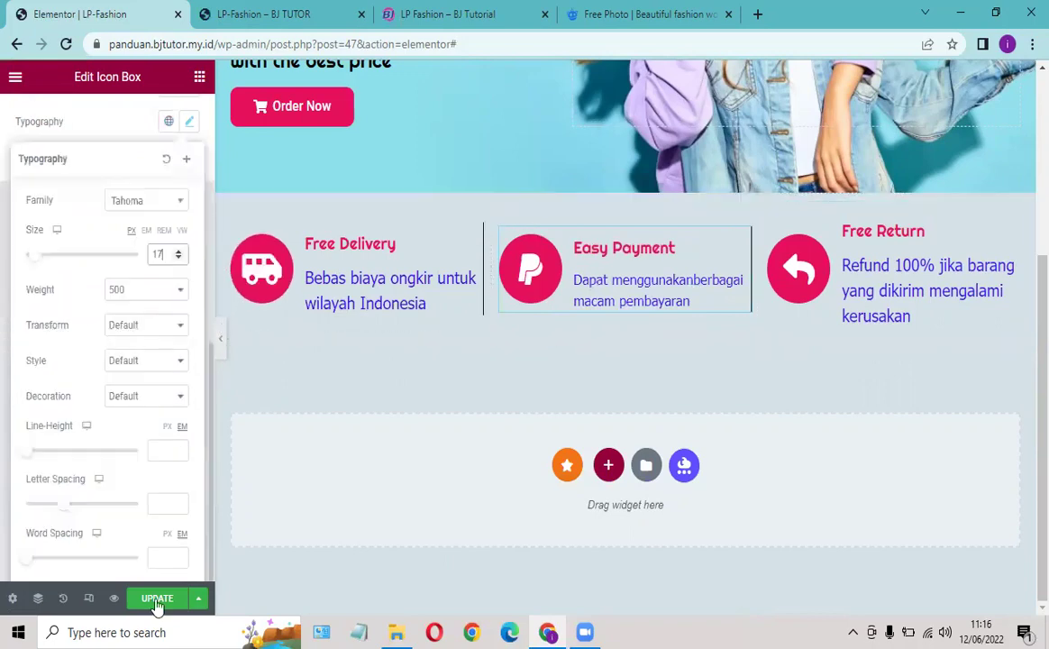
pyautogui.click(157, 602)
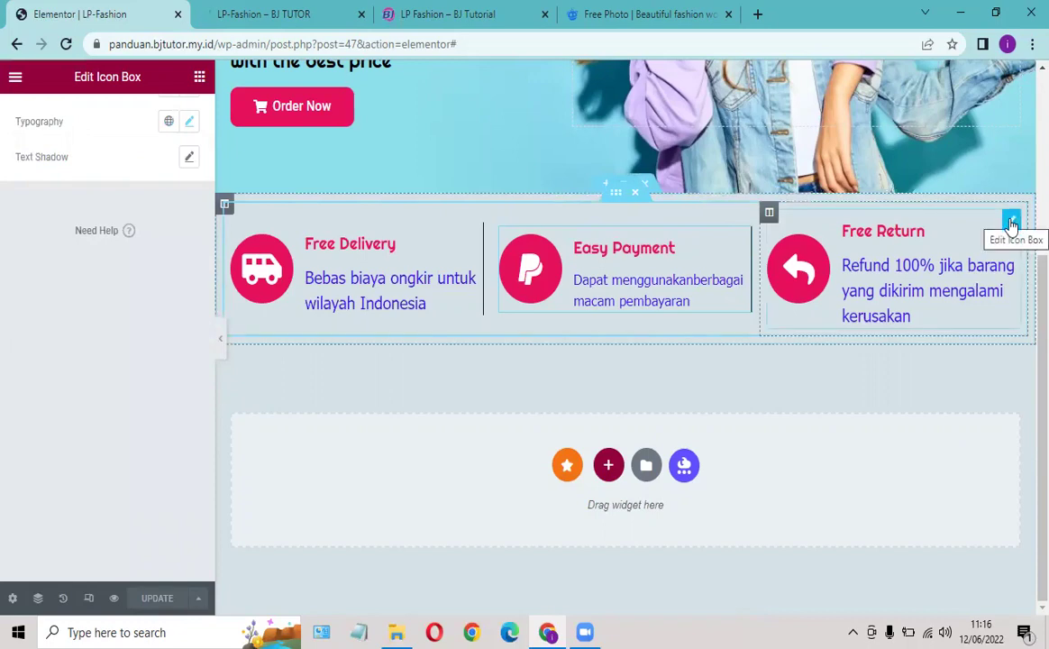
# Step: Set the Free Return box's description font size to 18 px
pyautogui.click(1012, 222)
pyautogui.scroll(-2, 87, 466)
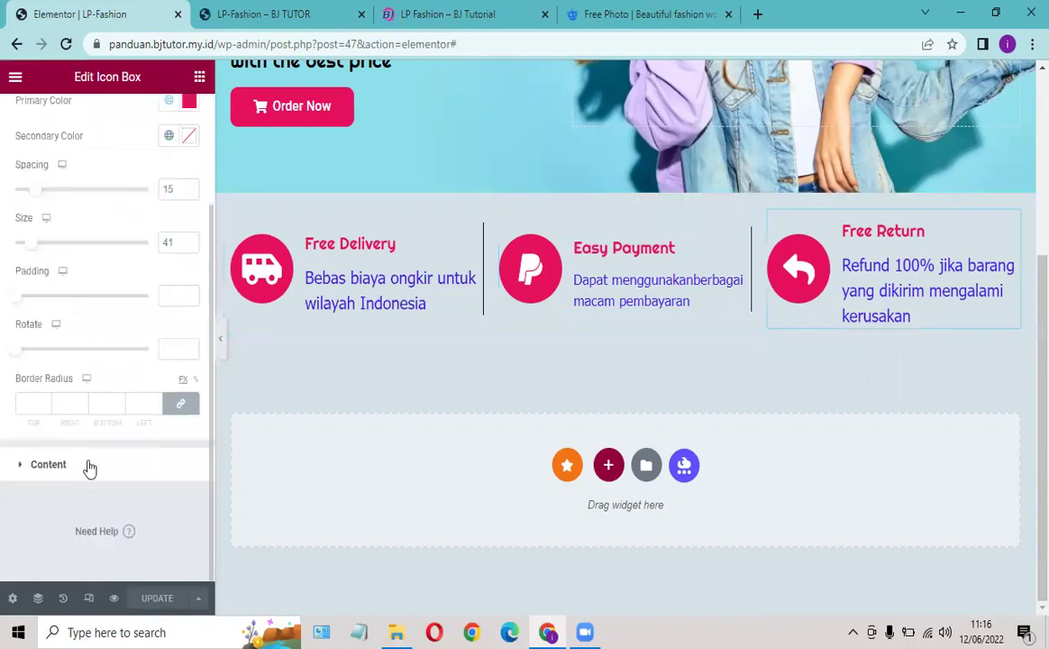
pyautogui.click(117, 463)
pyautogui.scroll(-2, 171, 423)
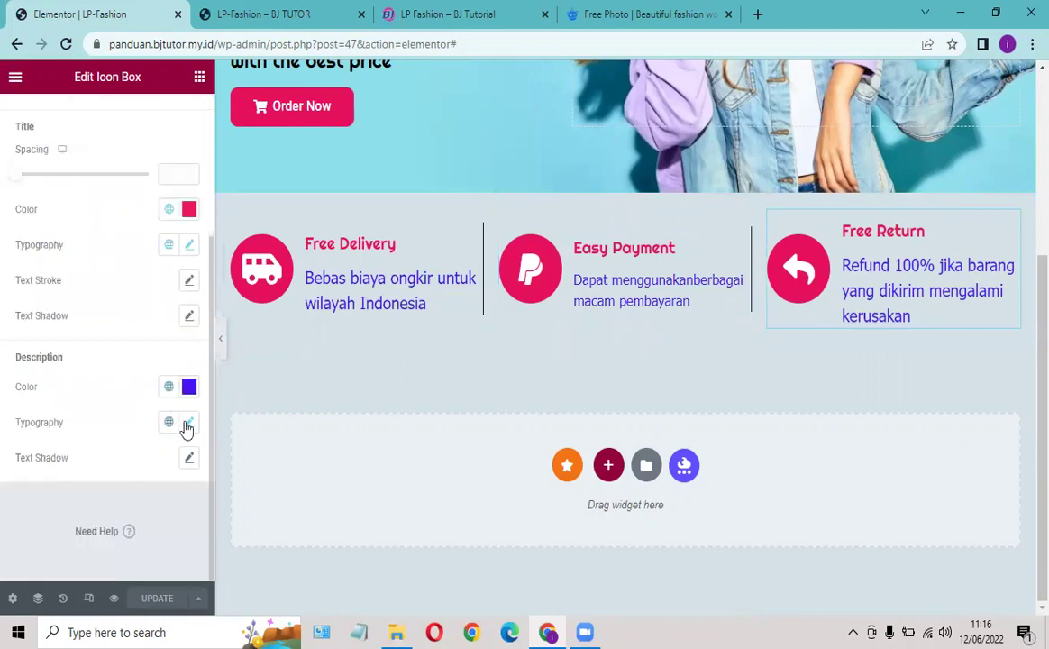
pyautogui.click(189, 424)
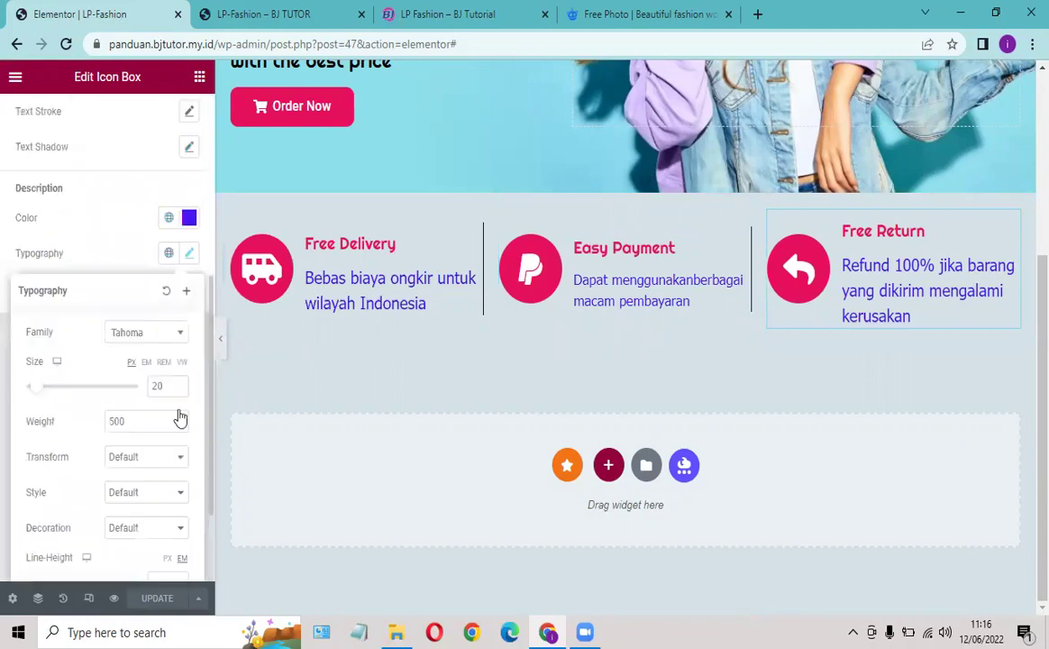
pyautogui.click(178, 390)
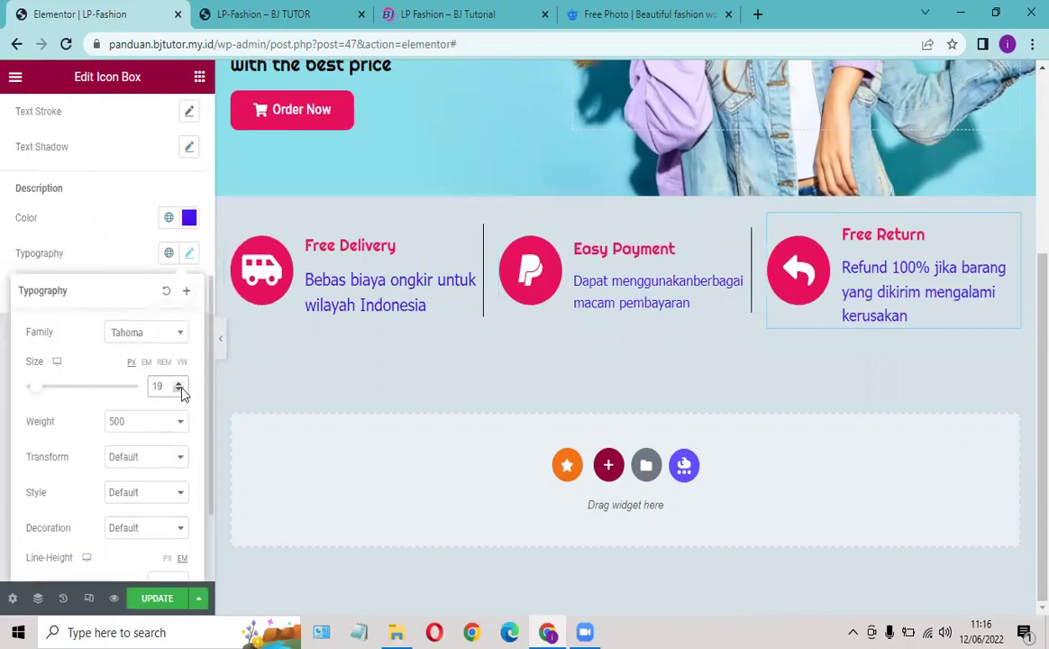
pyautogui.click(179, 390)
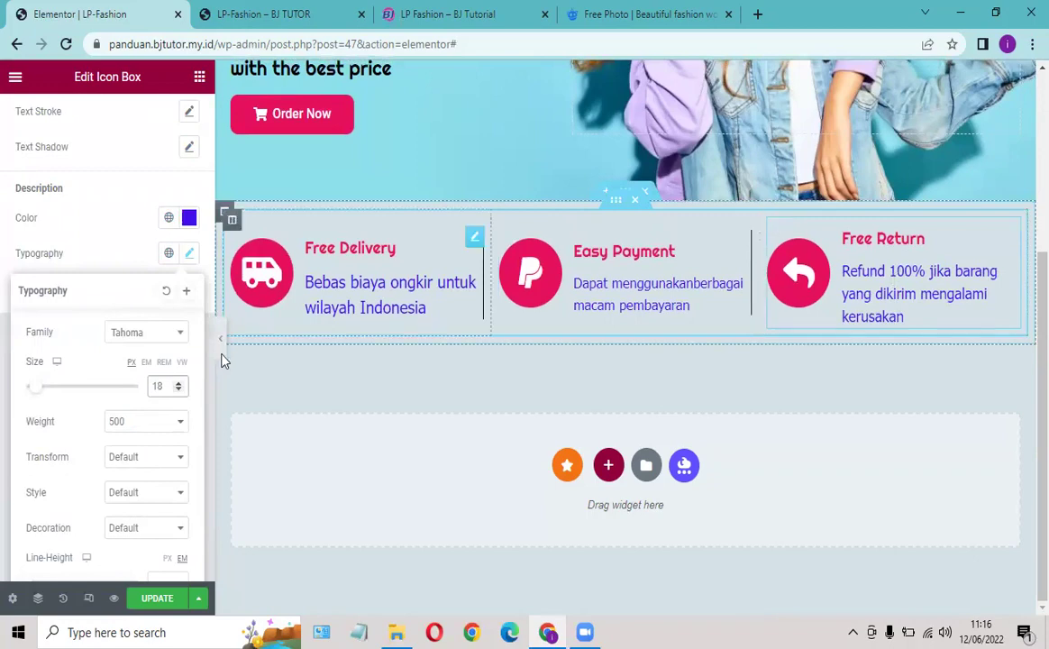
pyautogui.click(1013, 238)
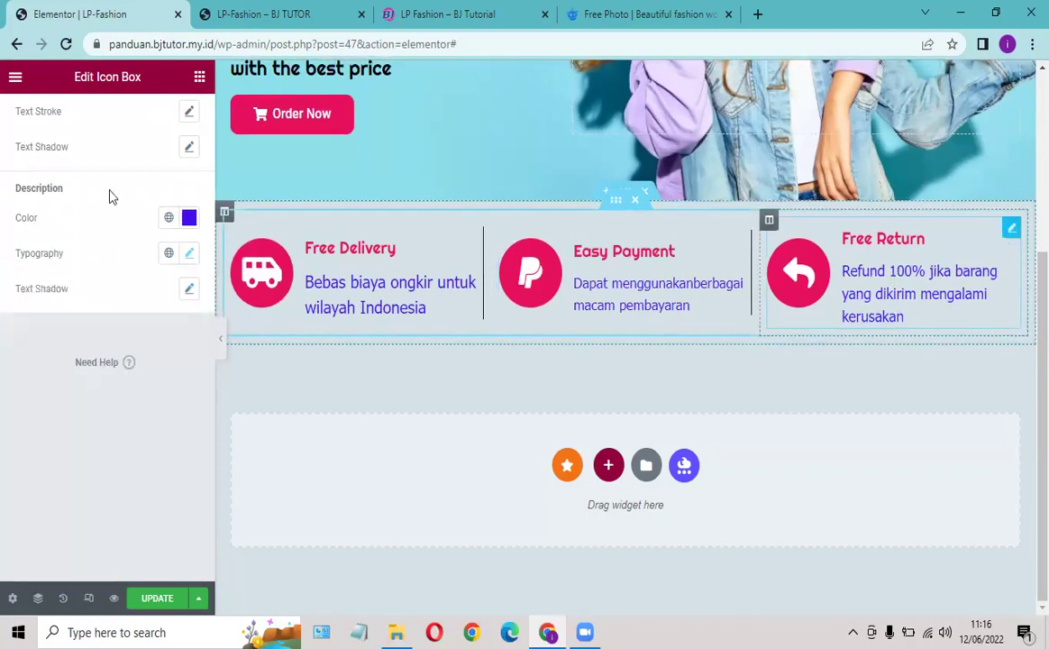
# Step: Remove "yang dikirim" from the Free Return box's description and update the page
pyautogui.scroll(4, 60, 116)
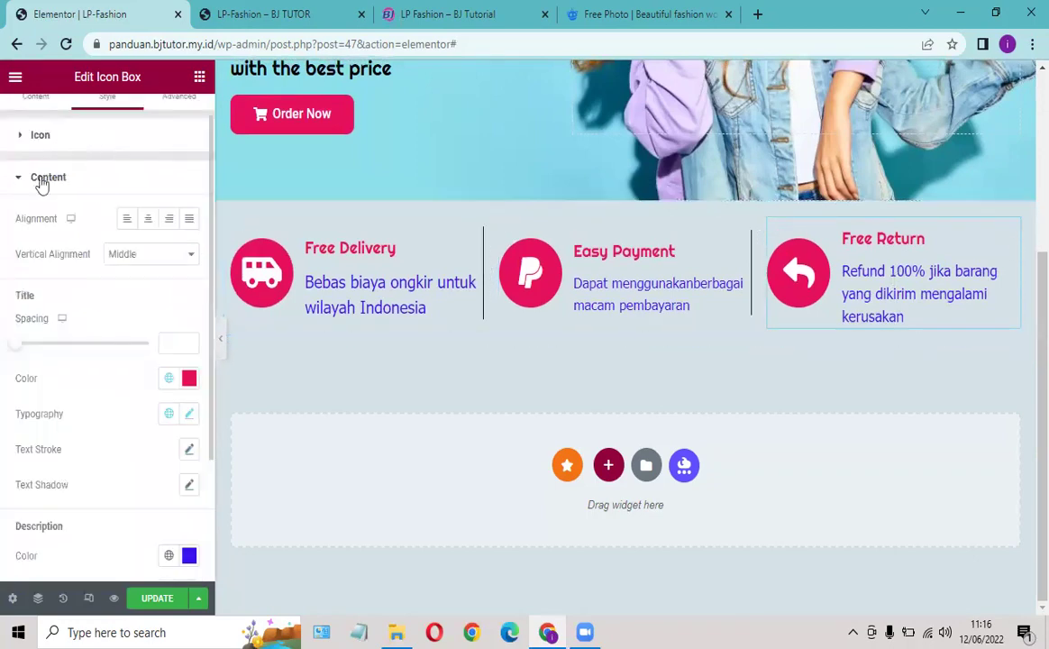
pyautogui.scroll(1, 42, 230)
pyautogui.click(34, 124)
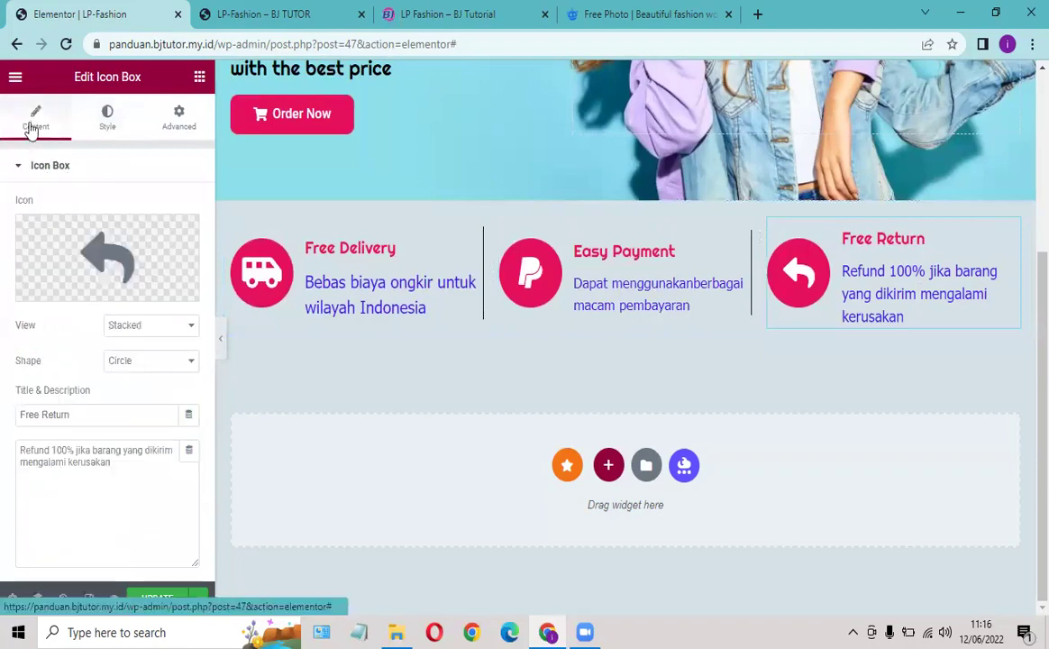
pyautogui.scroll(-1, 77, 378)
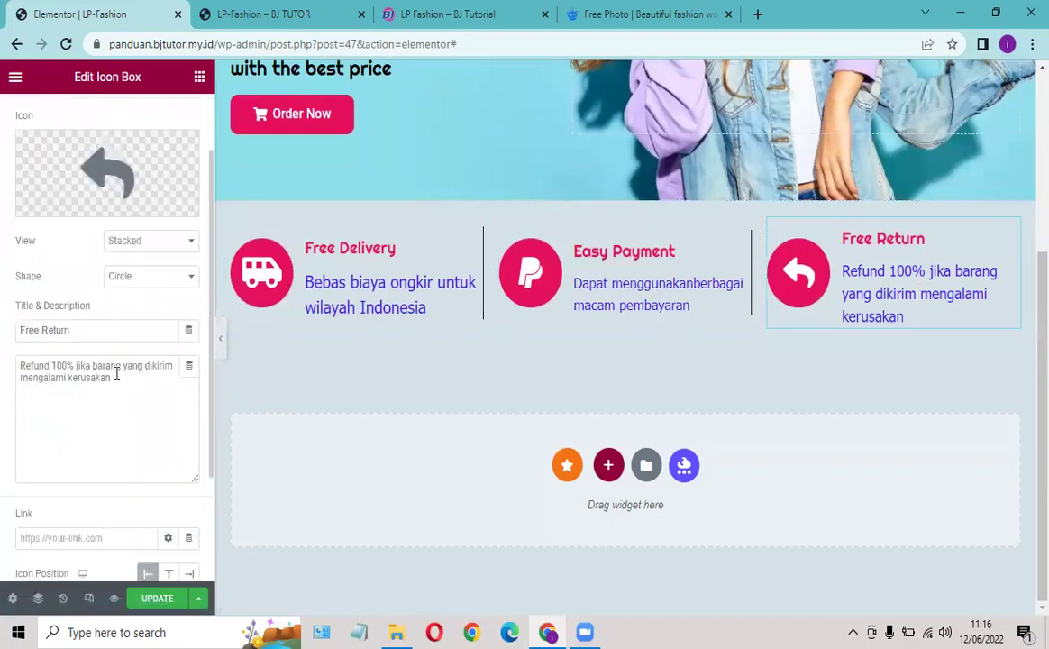
pyautogui.moveTo(123, 369); pyautogui.dragTo(157, 365)
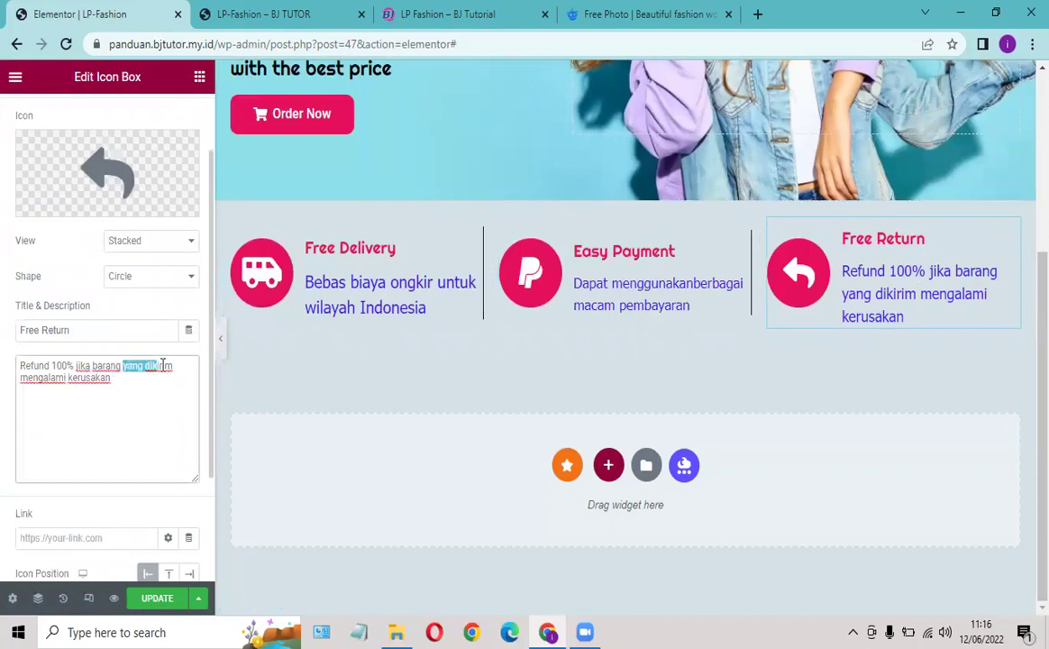
pyautogui.press('BackSpace')
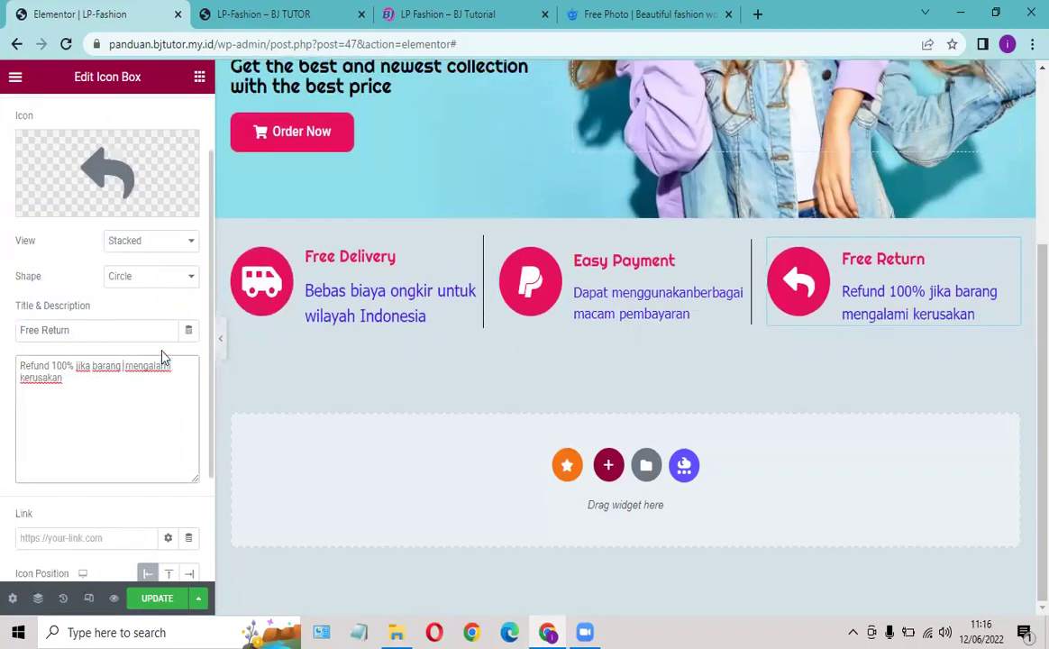
pyautogui.click(147, 598)
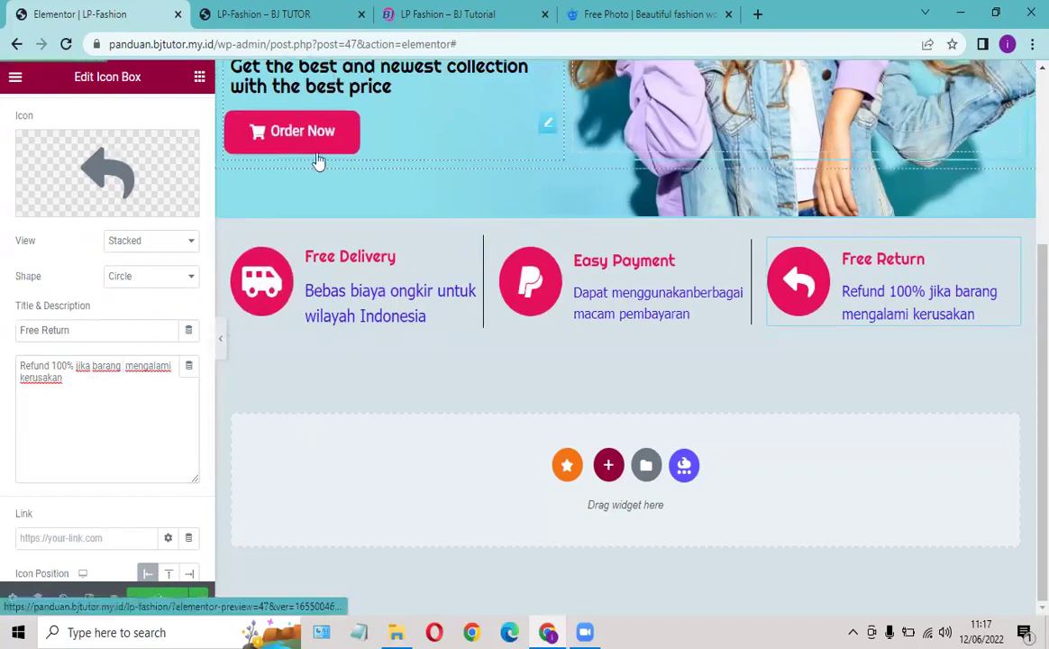
# Step: Reduce the Free Delivery box's description font size by 2 px and update the page
pyautogui.moveTo(475, 250); pyautogui.dragTo(98, 129)
pyautogui.click(101, 128)
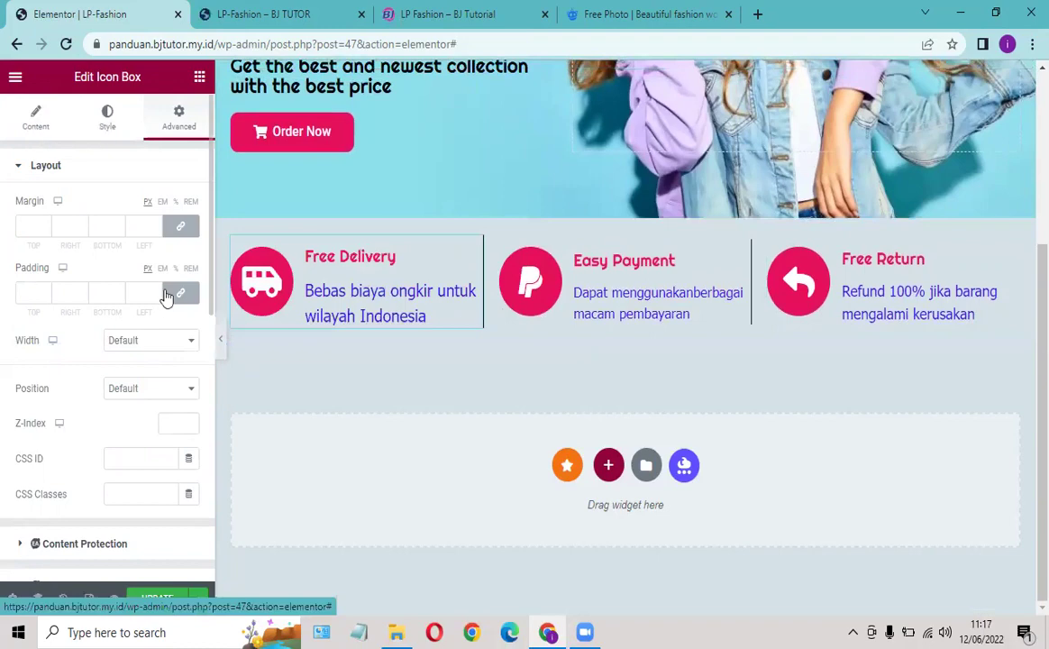
pyautogui.scroll(-2, 90, 460)
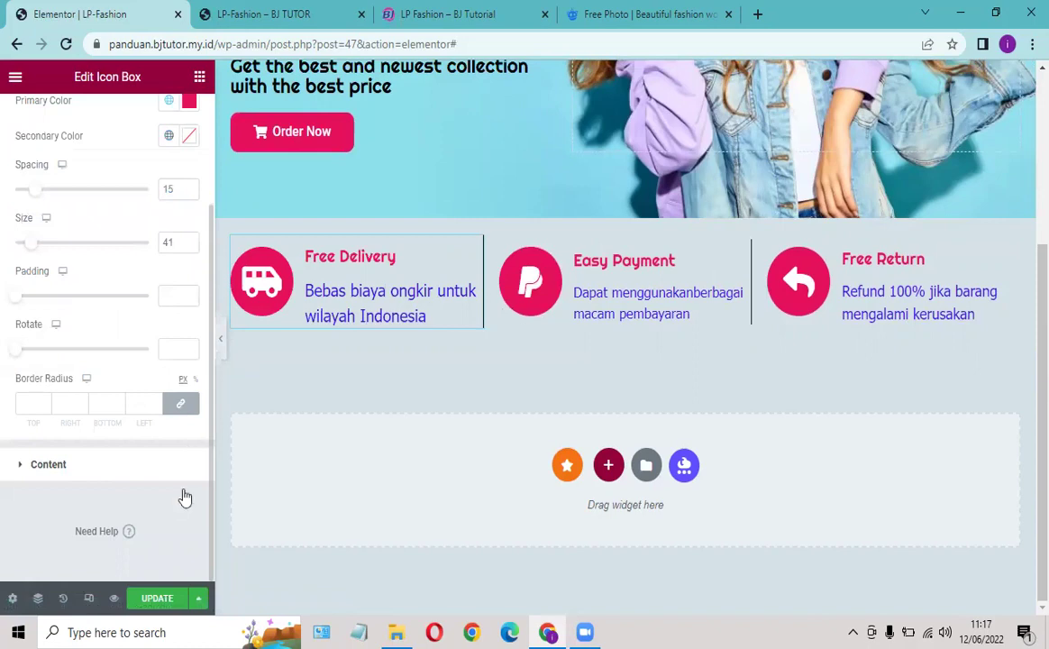
pyautogui.click(171, 462)
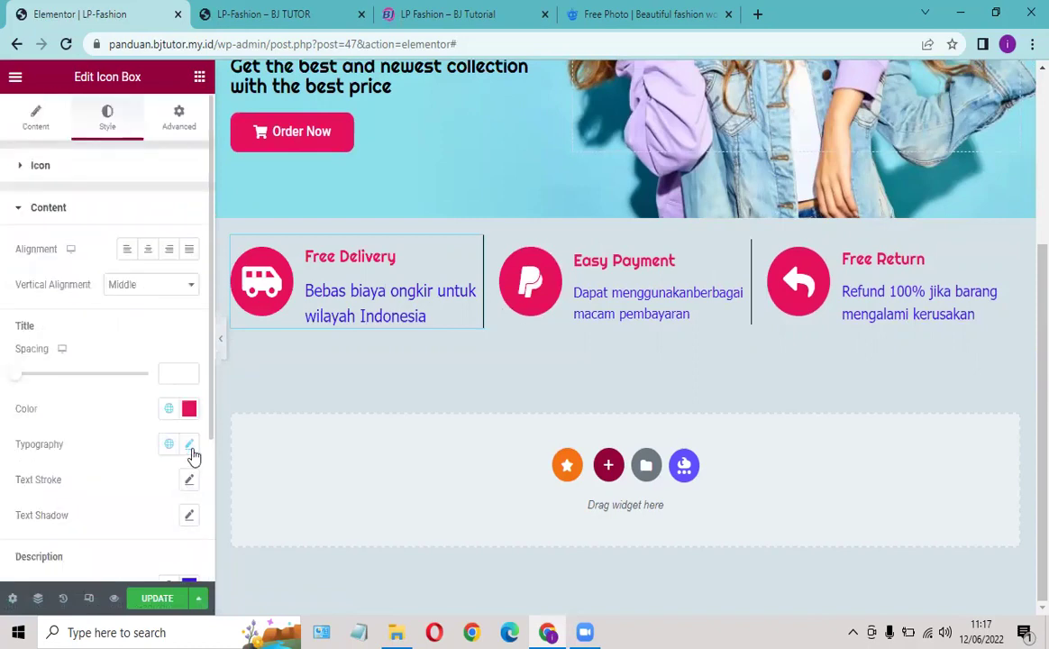
pyautogui.scroll(-3, 194, 426)
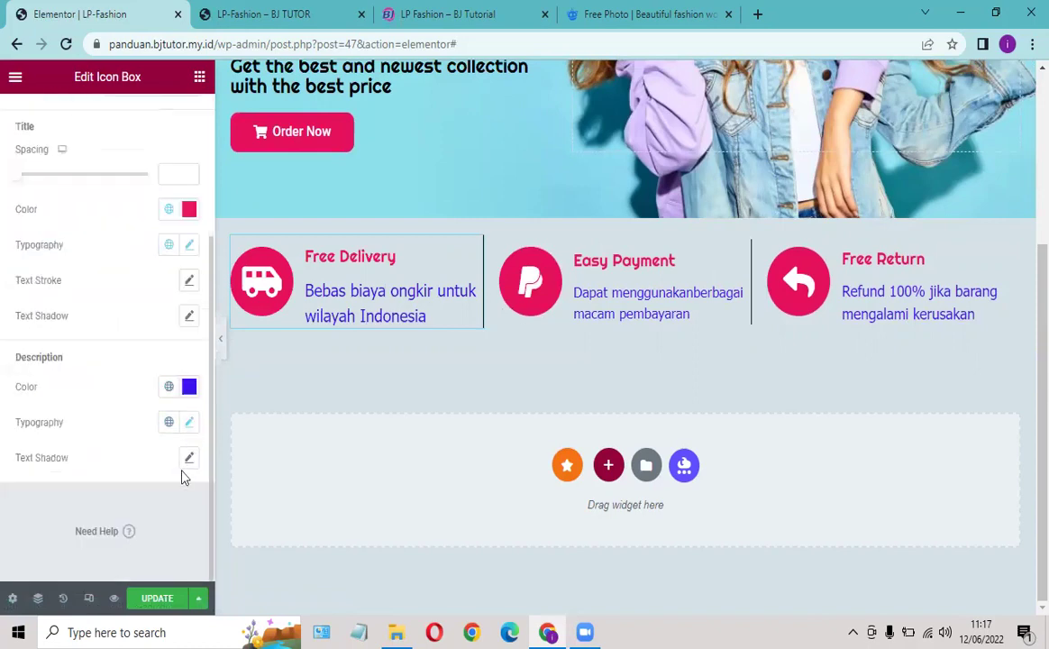
pyautogui.click(187, 424)
pyautogui.scroll(-2, 179, 424)
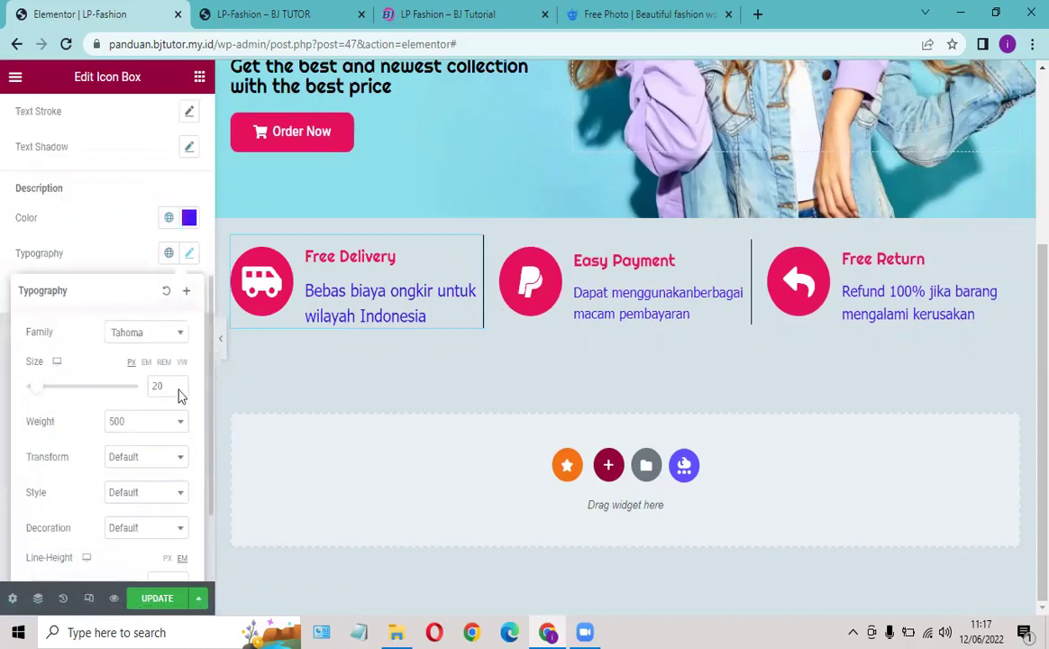
pyautogui.click(178, 389)
pyautogui.click(178, 390)
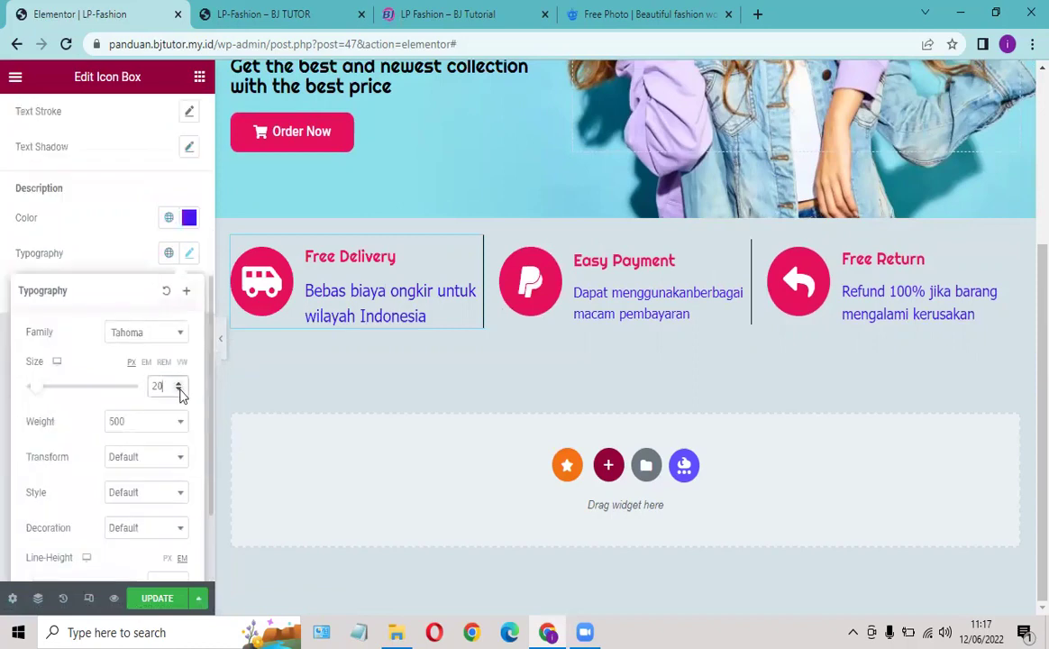
pyautogui.click(157, 601)
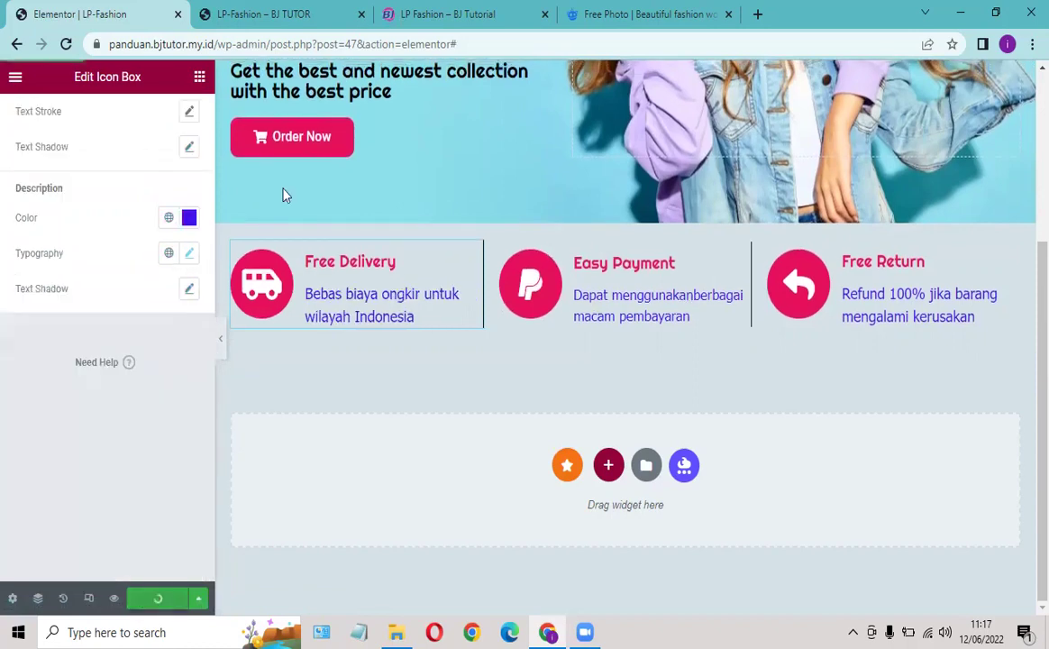
# Step: Check the preview and the reference LP Fashion page, and add a single-column section below the icon box row
pyautogui.click(277, 14)
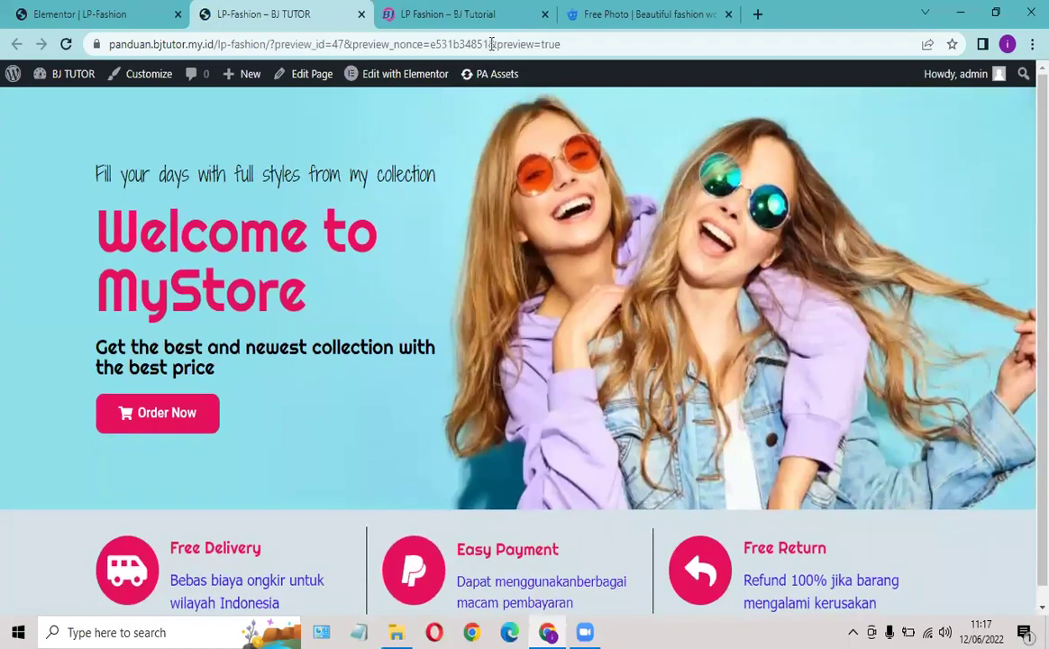
pyautogui.click(471, 24)
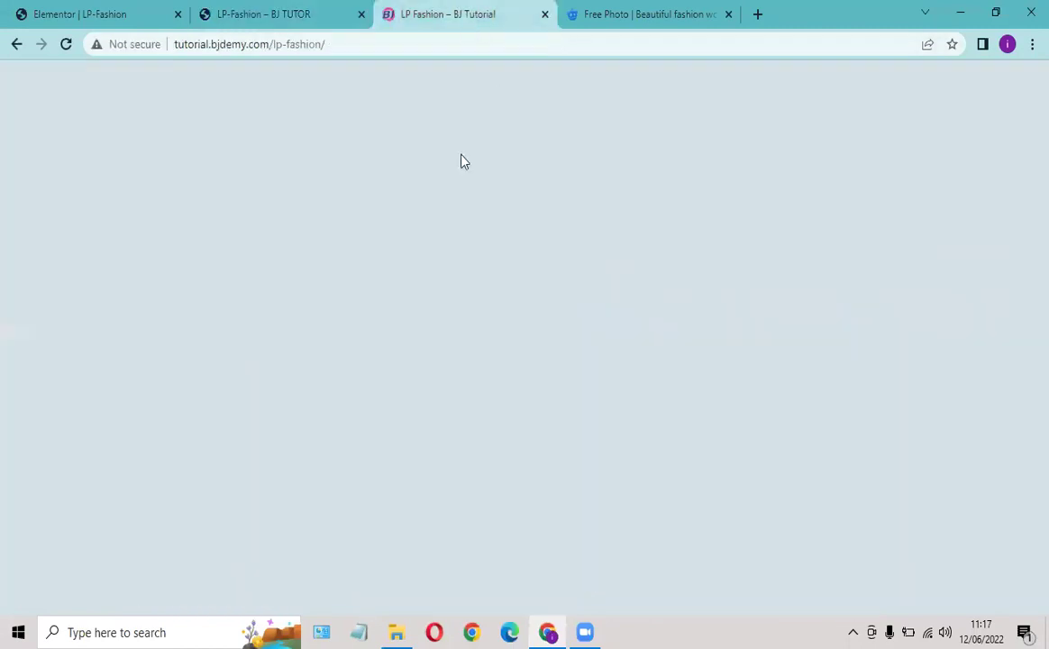
pyautogui.scroll(-2, 187, 190)
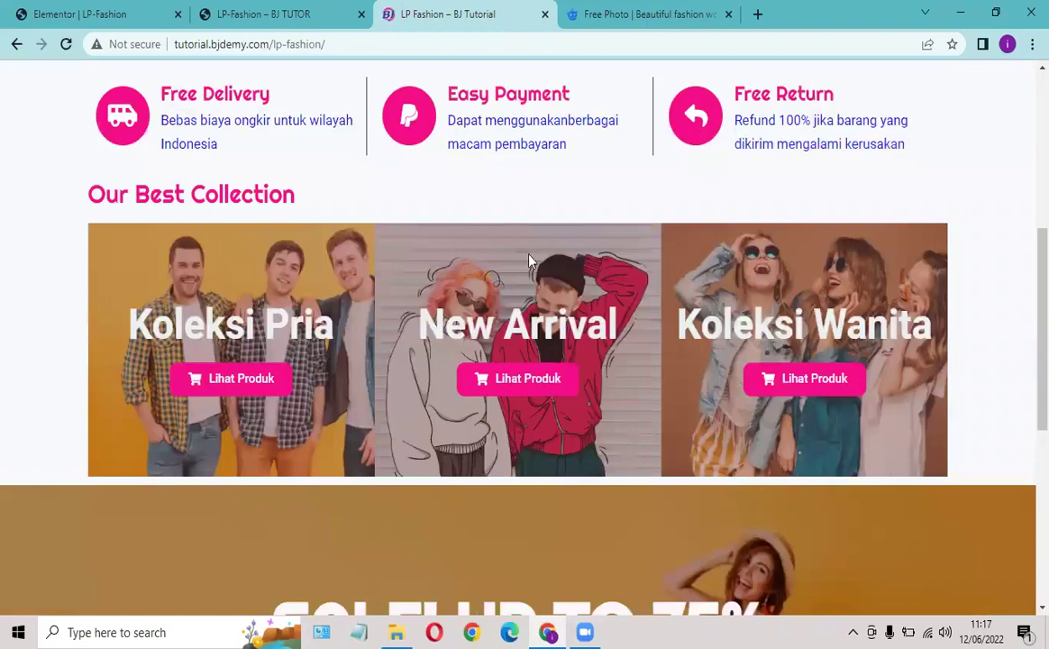
pyautogui.scroll(3, 278, 97)
pyautogui.click(79, 14)
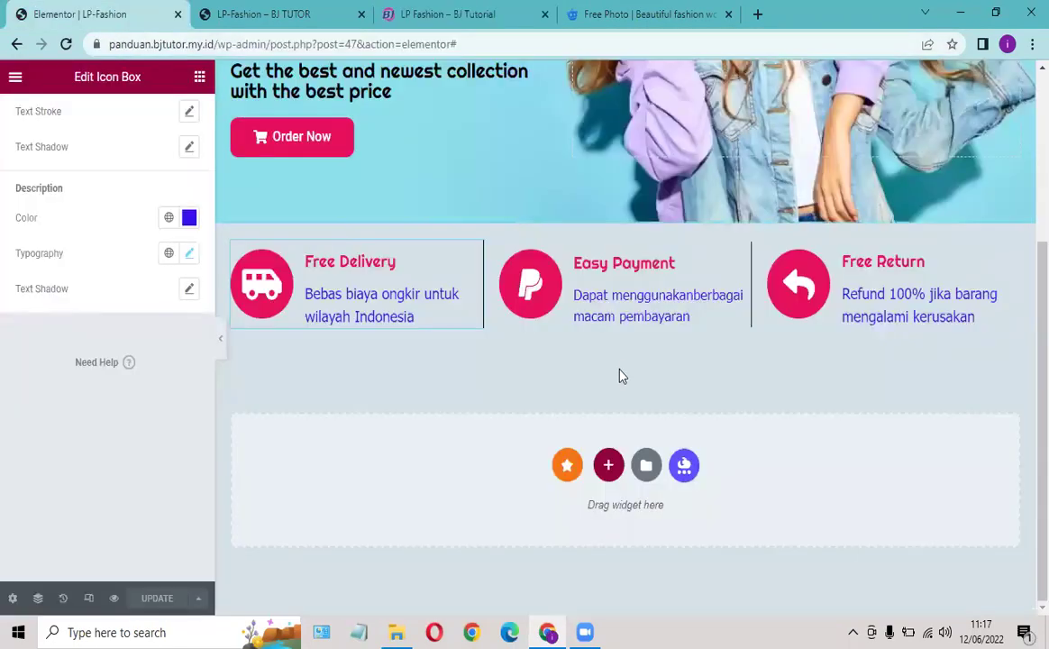
pyautogui.click(609, 466)
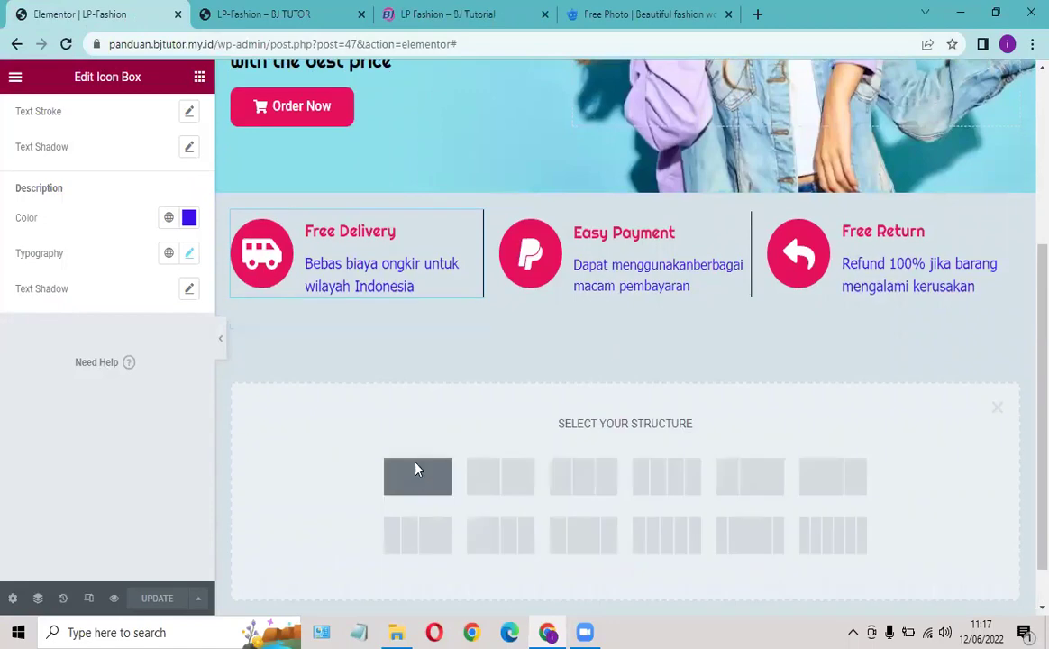
pyautogui.click(417, 469)
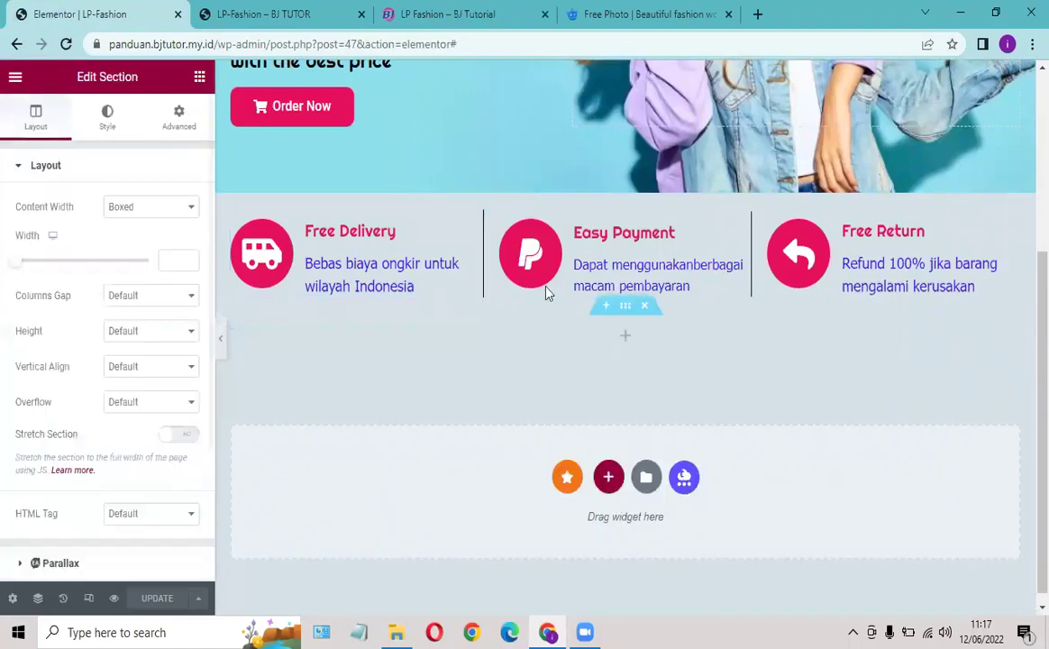
# Step: Place an Inner Section in the new section and duplicate its first column to make three columns
pyautogui.click(200, 81)
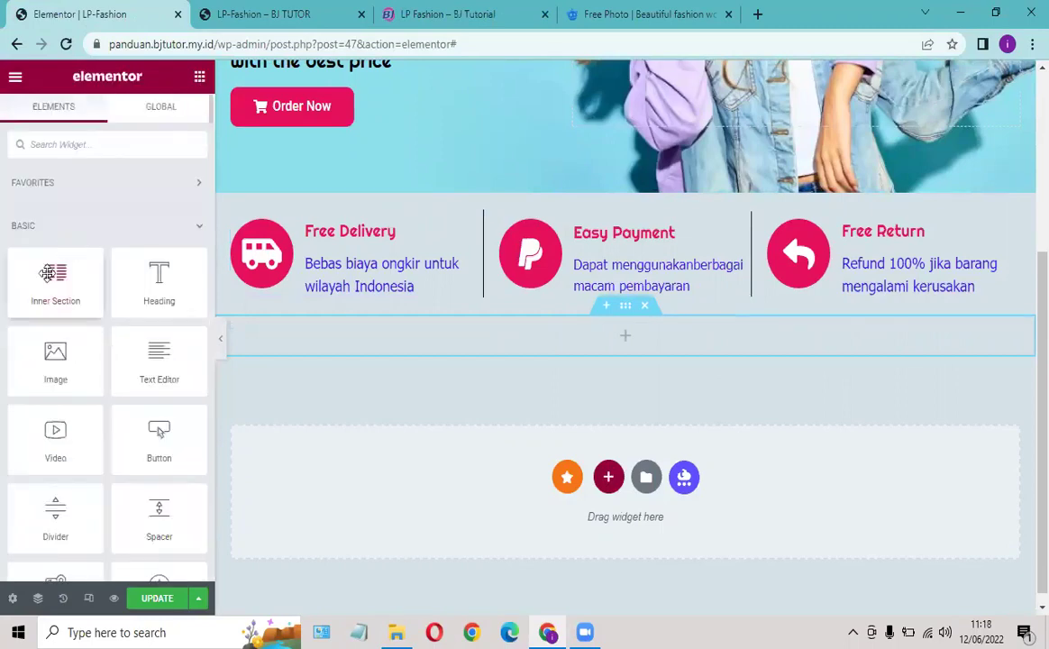
pyautogui.moveTo(48, 273); pyautogui.dragTo(546, 339)
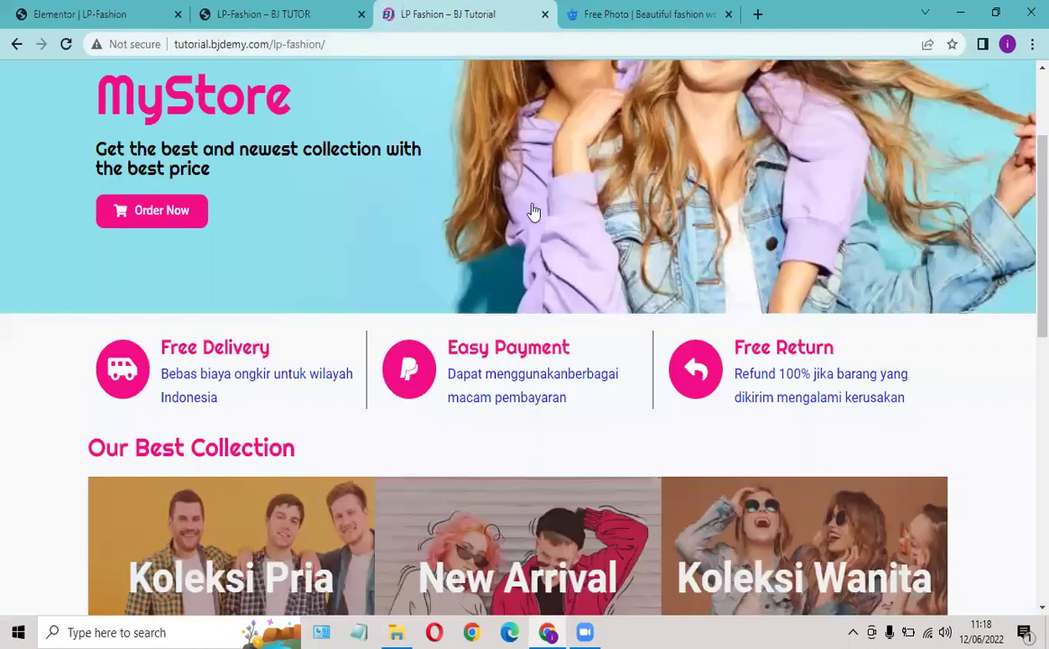
pyautogui.scroll(-5, 323, 215)
pyautogui.scroll(1, 388, 141)
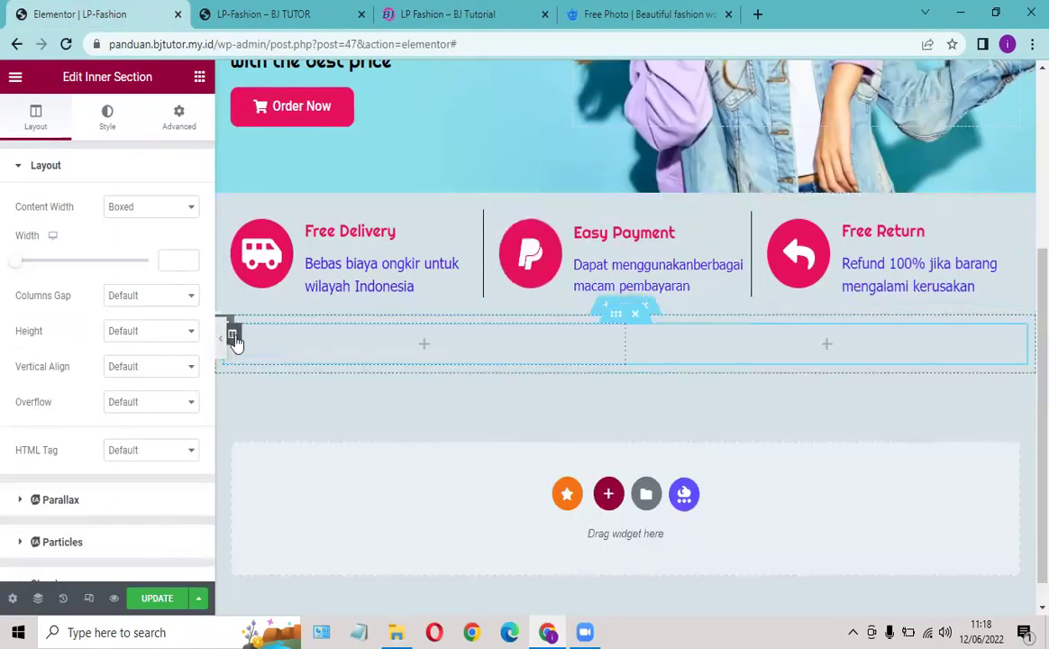
pyautogui.rightClick(246, 341)
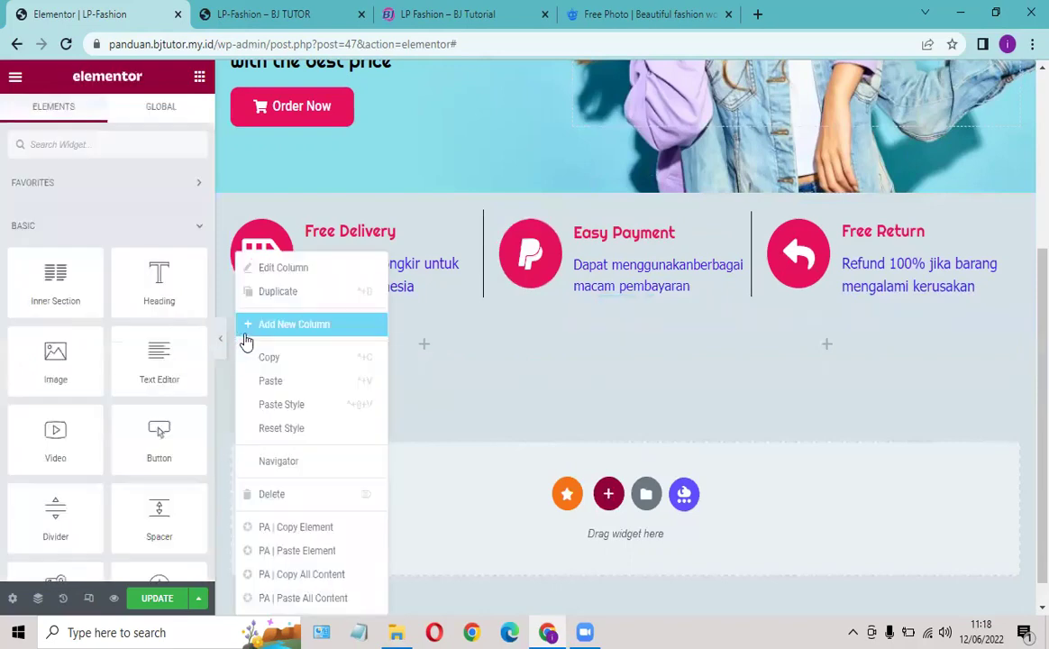
pyautogui.click(283, 293)
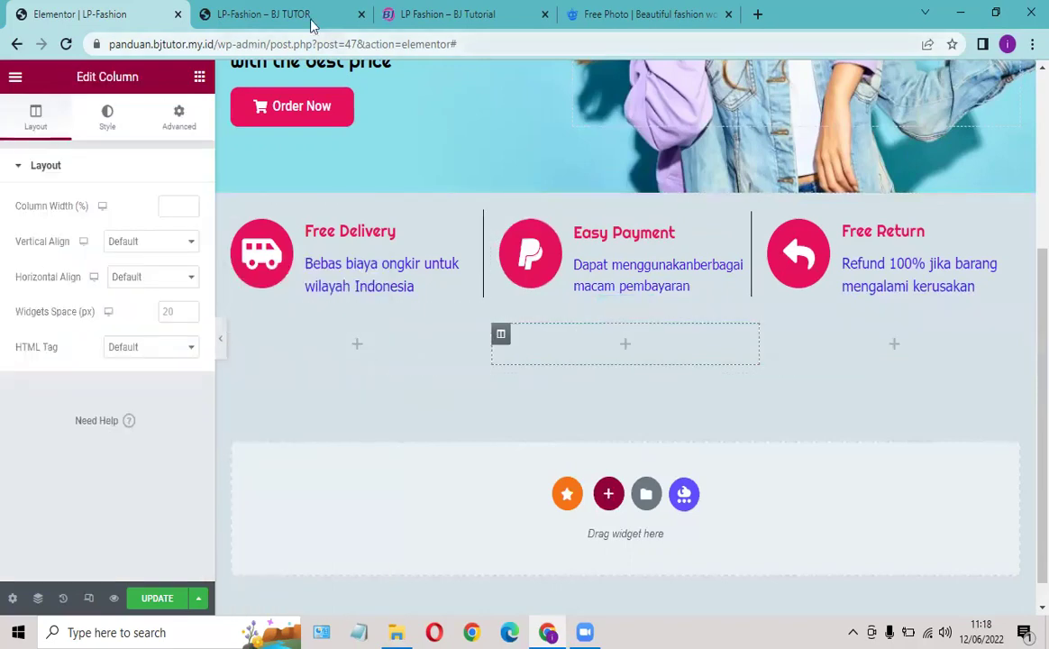
# Step: Examine the collection cards on the reference LP Fashion page and the new inner section's layout settings
pyautogui.hotkey('ctrl', '3')
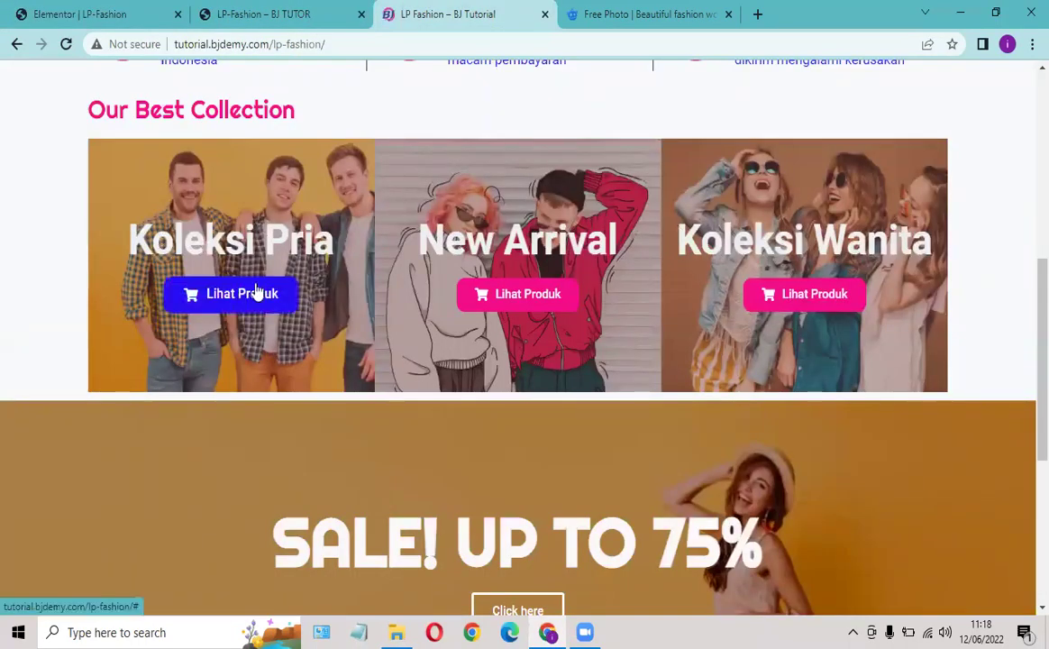
pyautogui.click(127, 18)
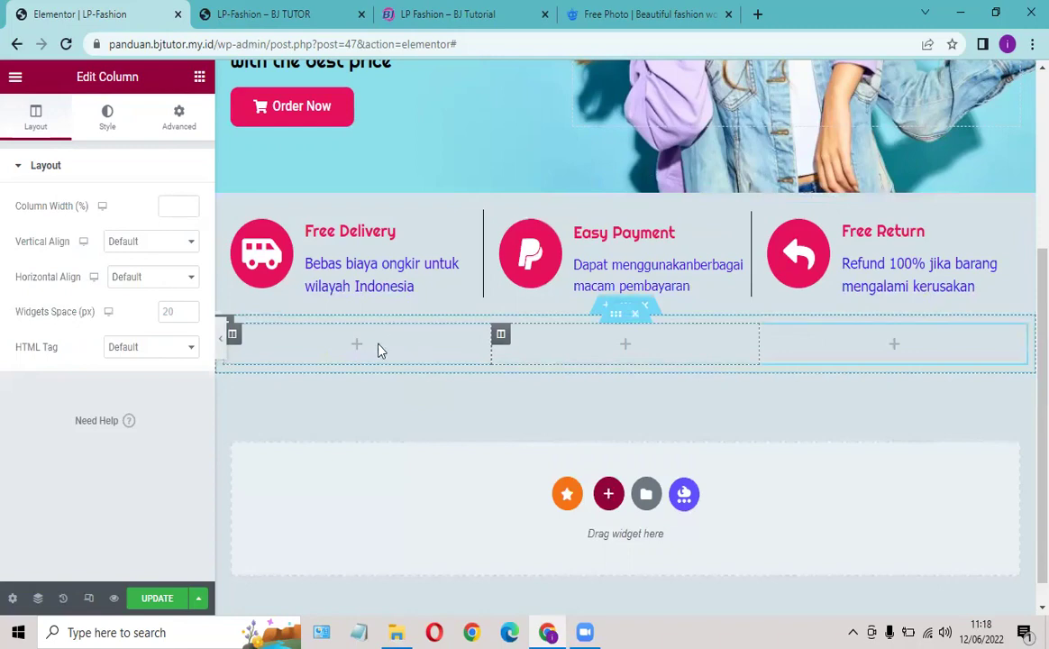
pyautogui.click(378, 350)
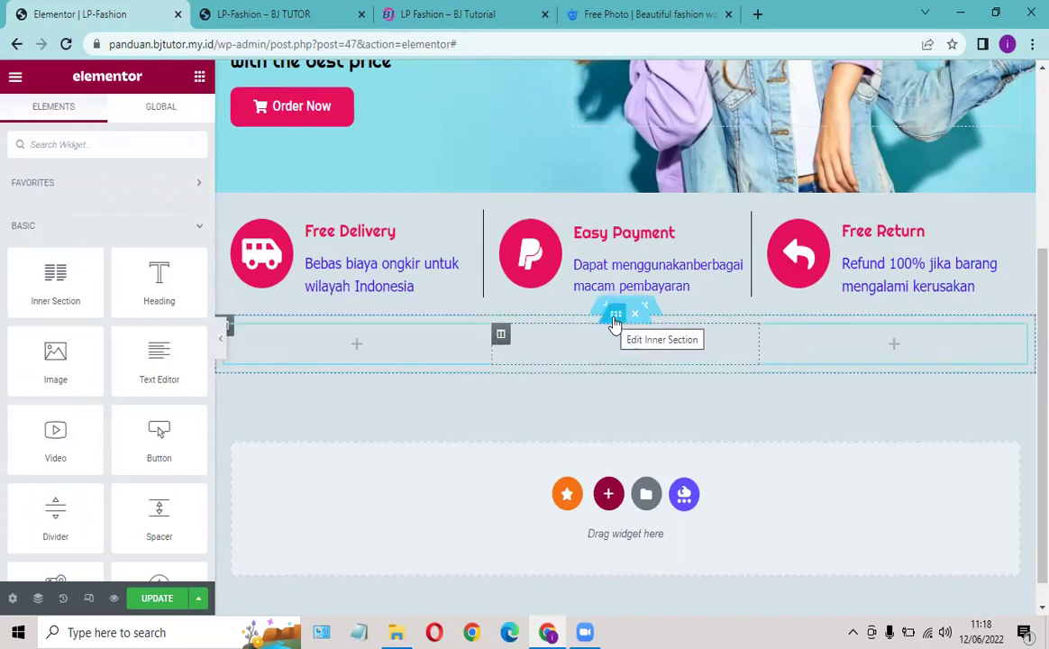
pyautogui.click(616, 317)
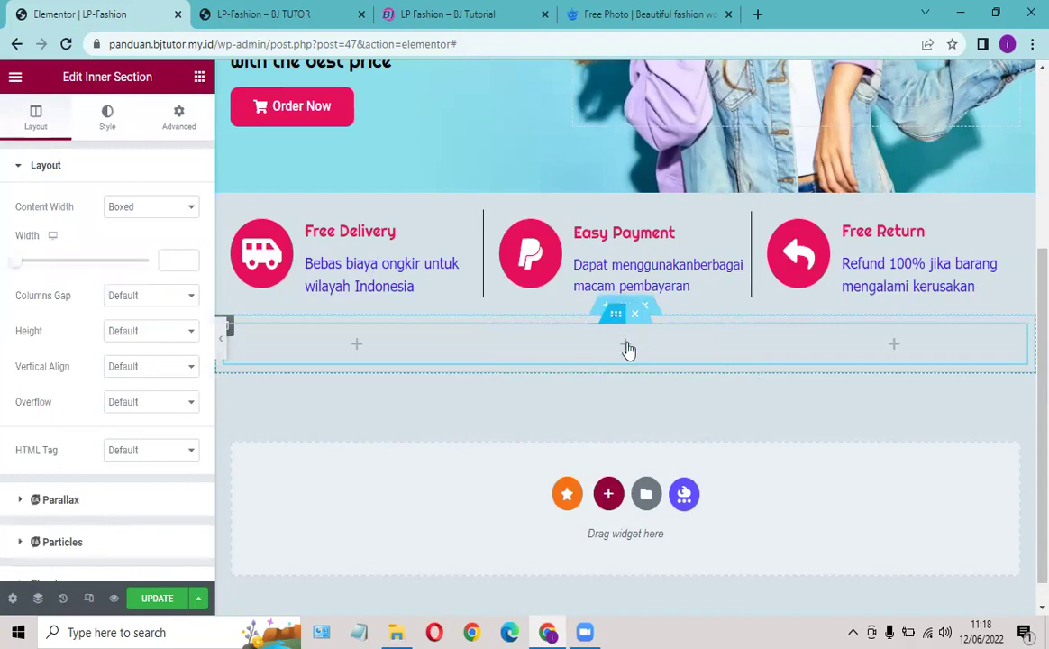
pyautogui.click(459, 344)
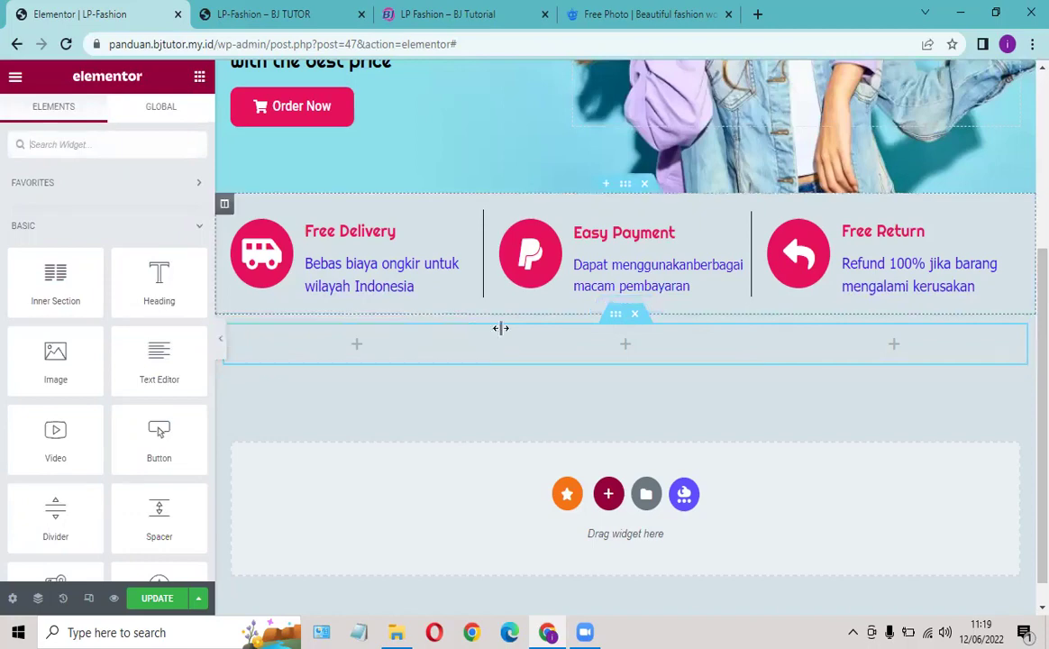
pyautogui.click(612, 321)
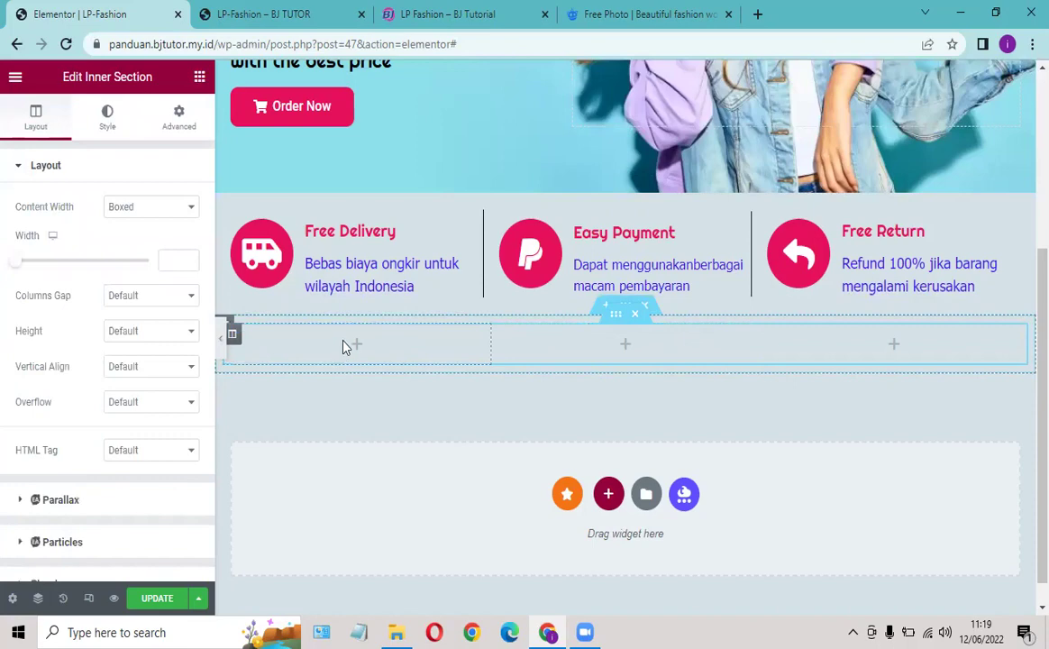
# Step: Give the inner section's first column a classic background using the "2 threemen" image uploaded from the LandingPage folder
pyautogui.click(233, 335)
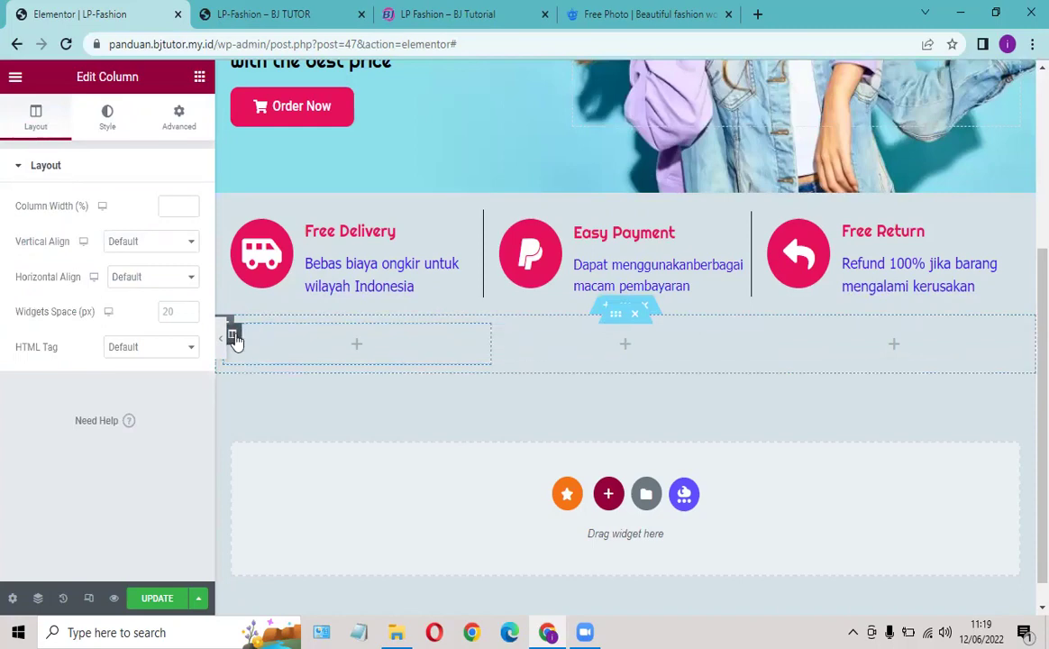
pyautogui.click(101, 129)
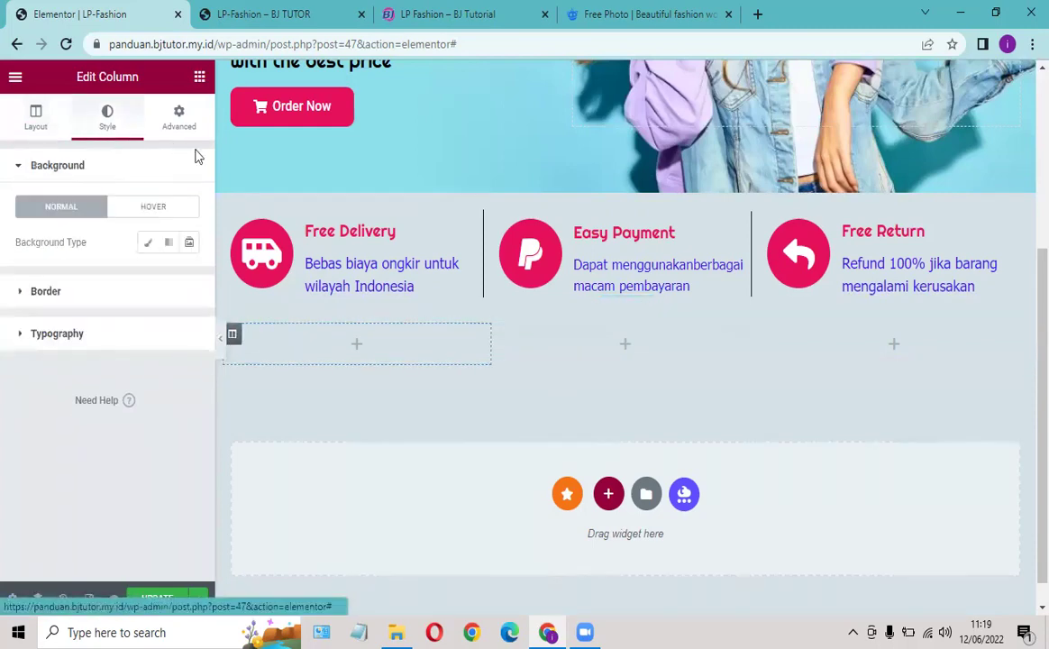
pyautogui.click(148, 244)
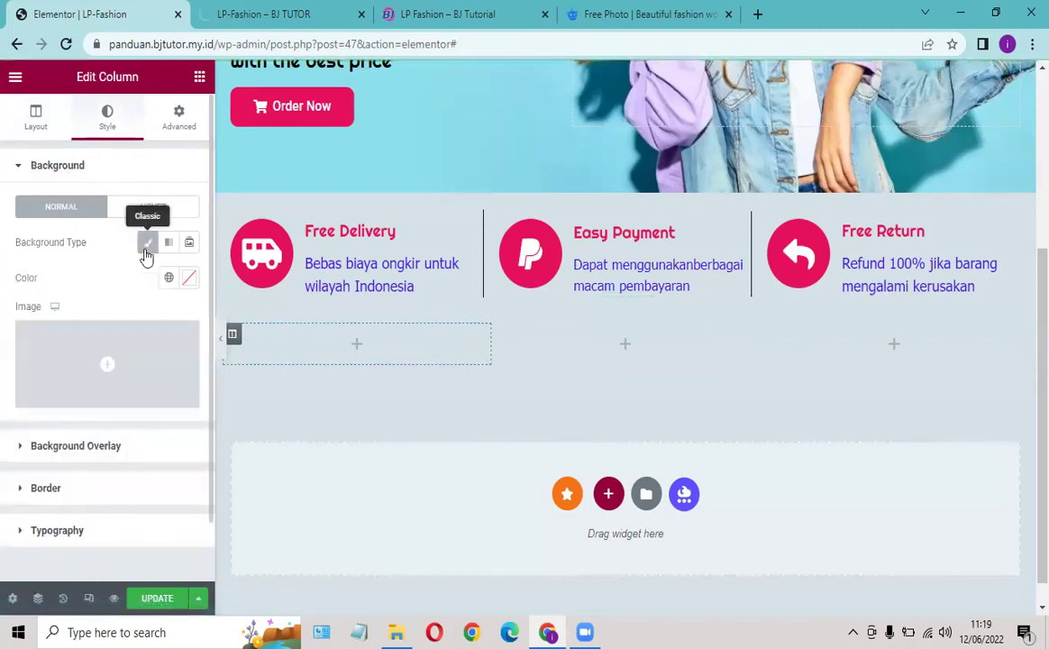
pyautogui.click(80, 397)
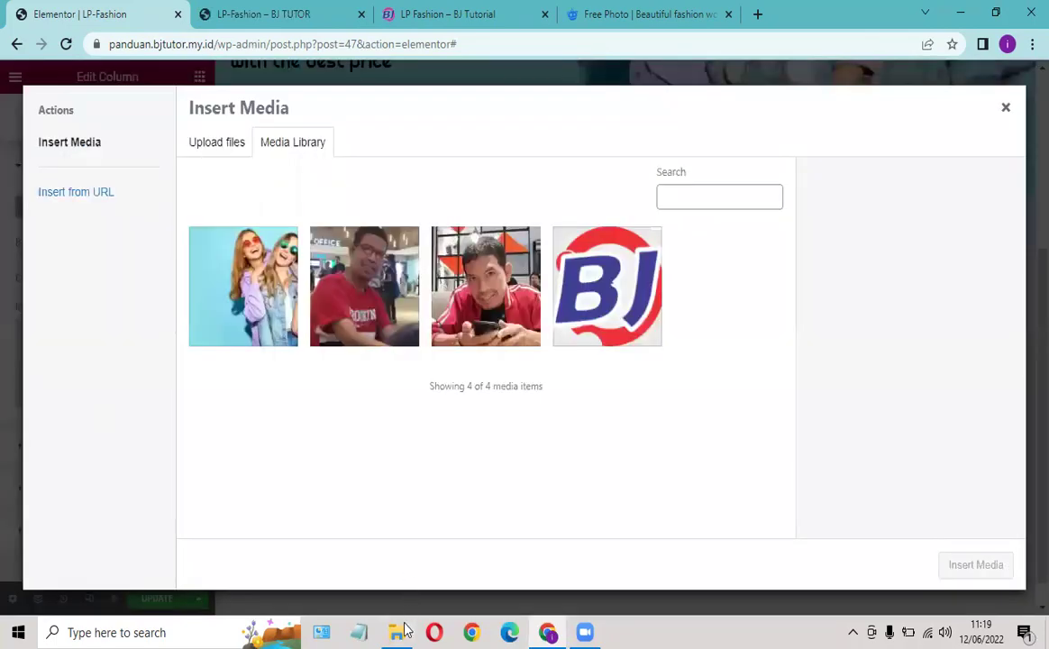
pyautogui.click(397, 632)
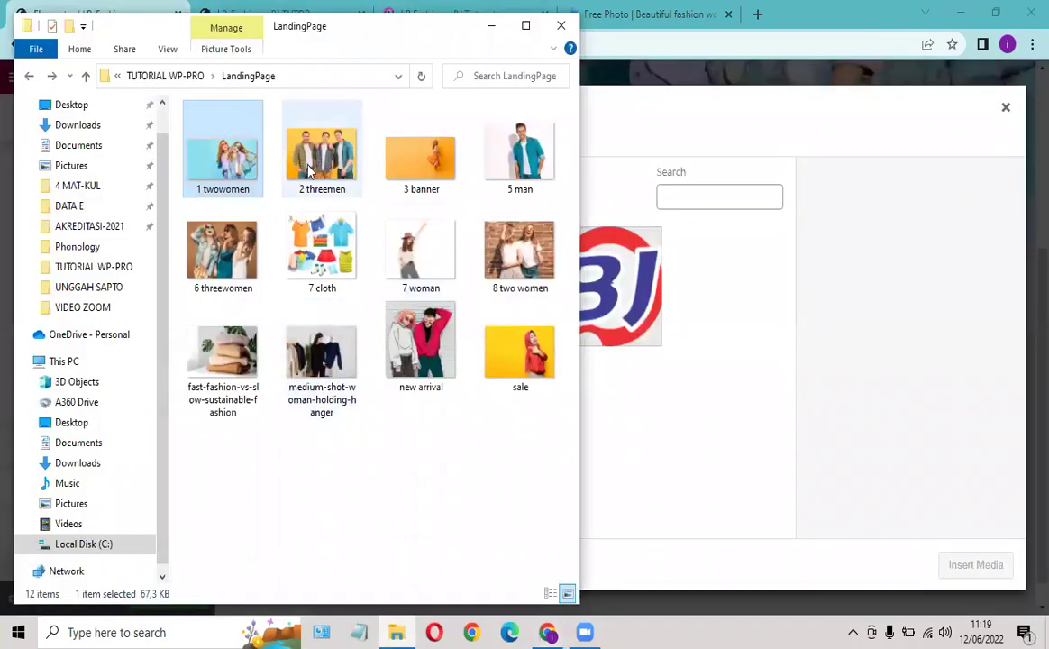
pyautogui.moveTo(321, 160); pyautogui.dragTo(603, 375)
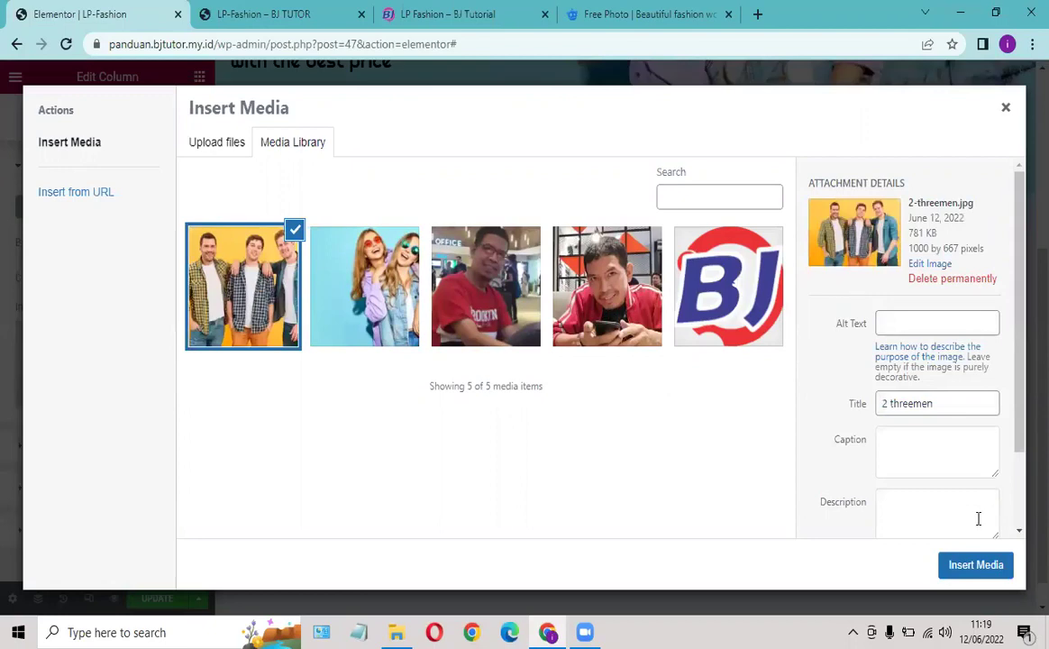
pyautogui.click(963, 568)
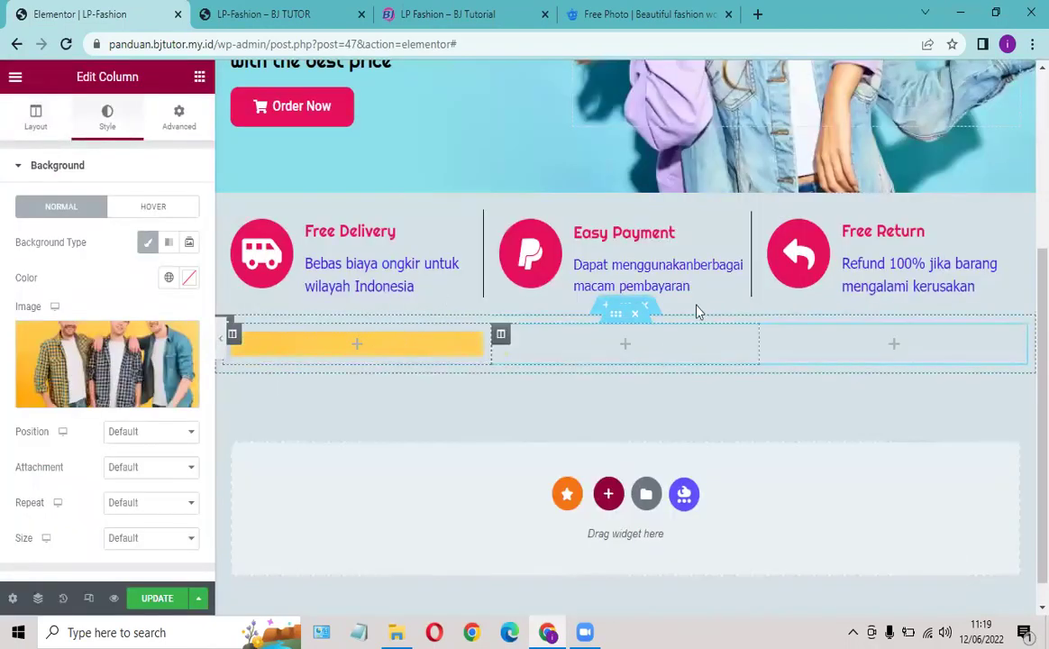
# Step: Set the inner section's height to Min Height with a minimum of 300 px
pyautogui.click(617, 317)
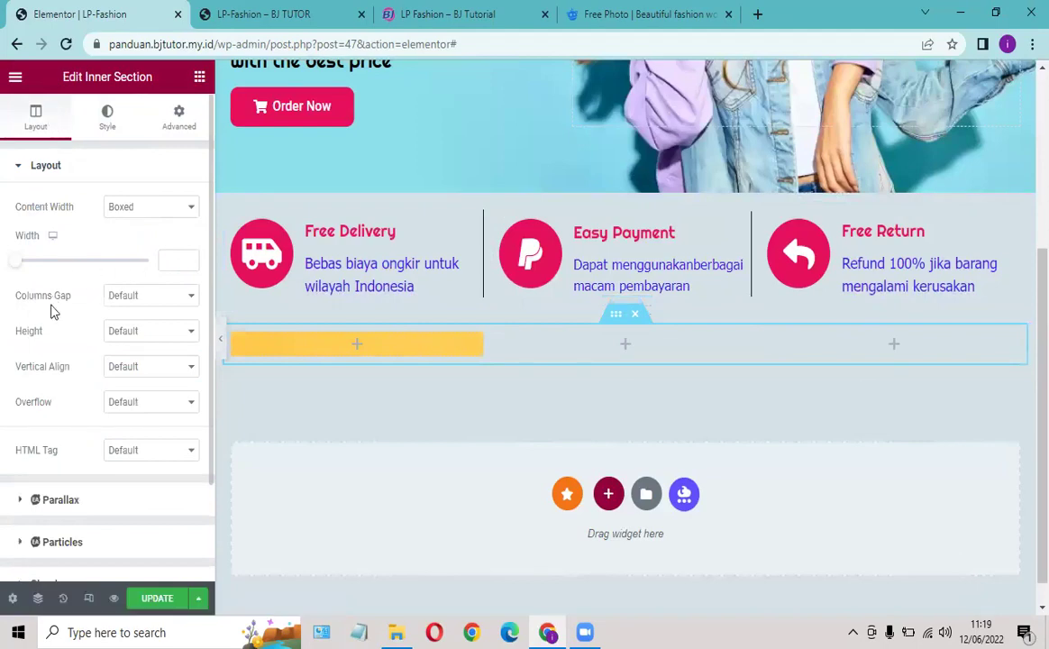
pyautogui.click(134, 332)
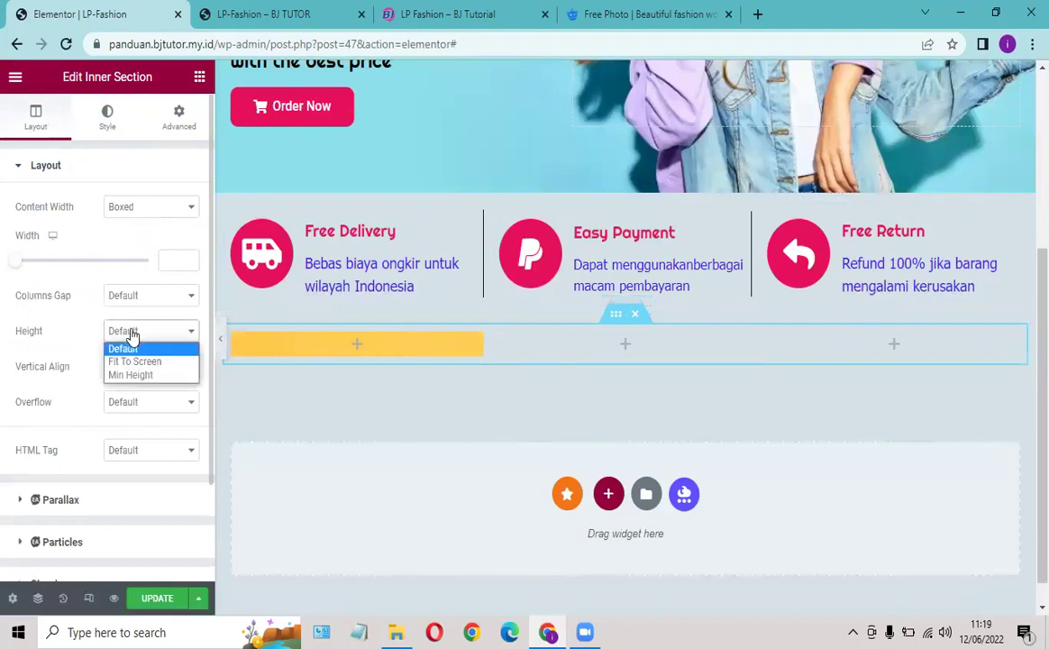
pyautogui.click(136, 376)
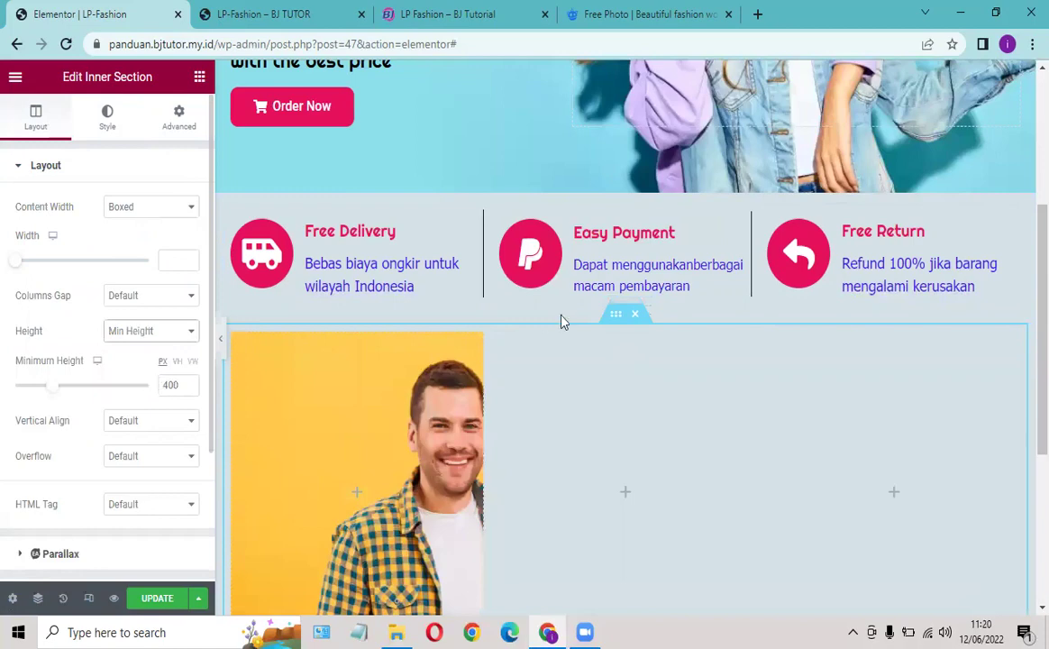
pyautogui.scroll(-2, 541, 306)
pyautogui.scroll(1, 433, 289)
pyautogui.click(167, 385)
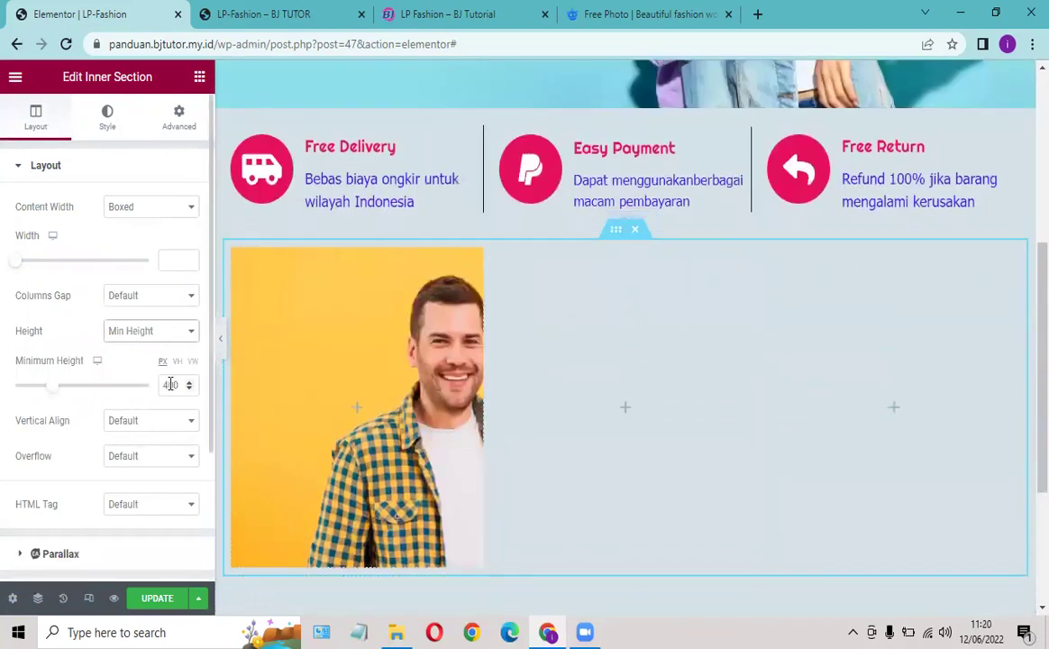
pyautogui.press('BackSpace')
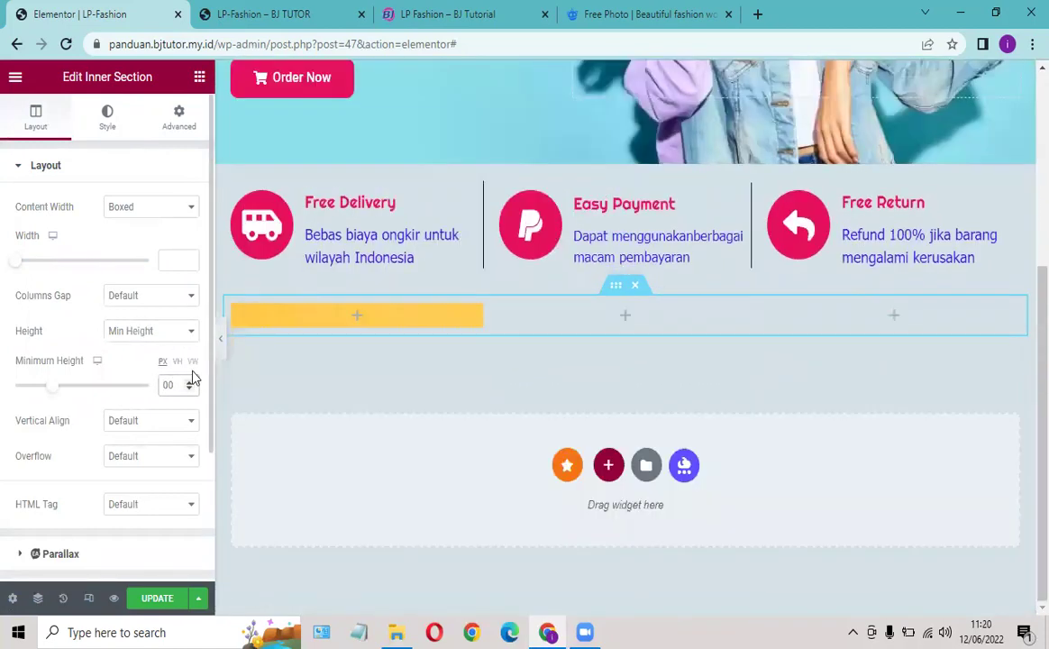
pyautogui.write('3')
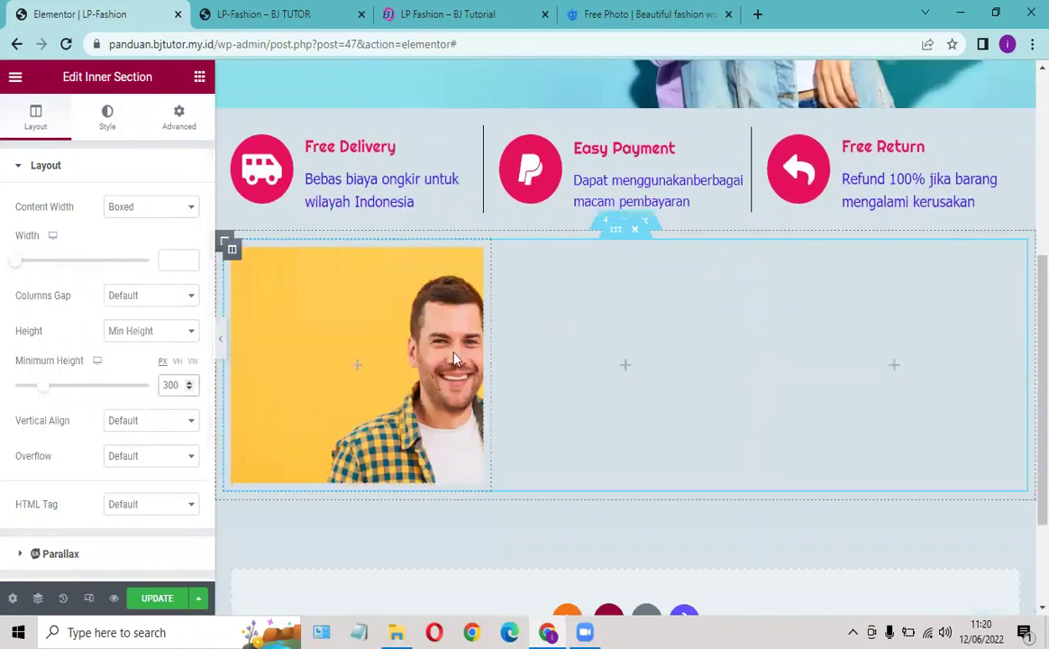
pyautogui.scroll(-1, 464, 270)
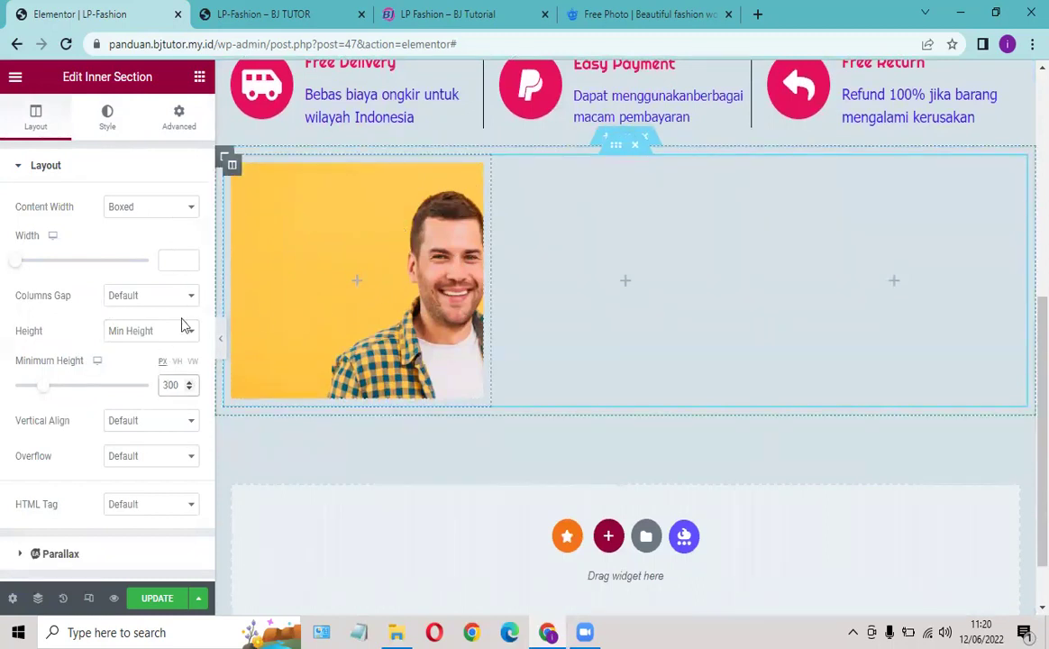
pyautogui.press('Escape')
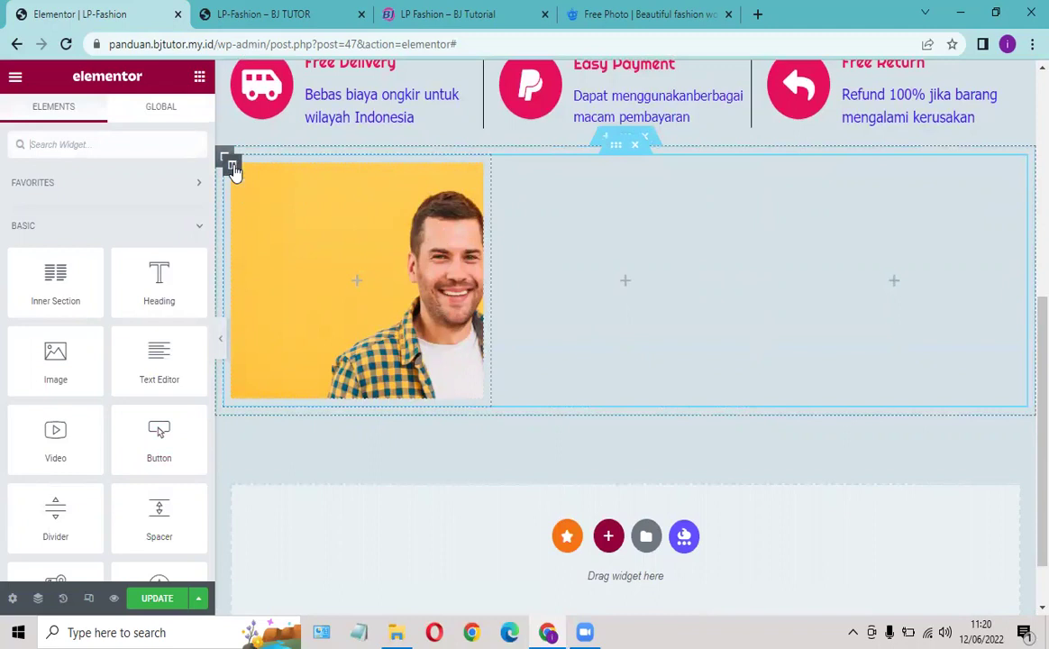
# Step: Set the first column's background image position to Center Center
pyautogui.click(231, 165)
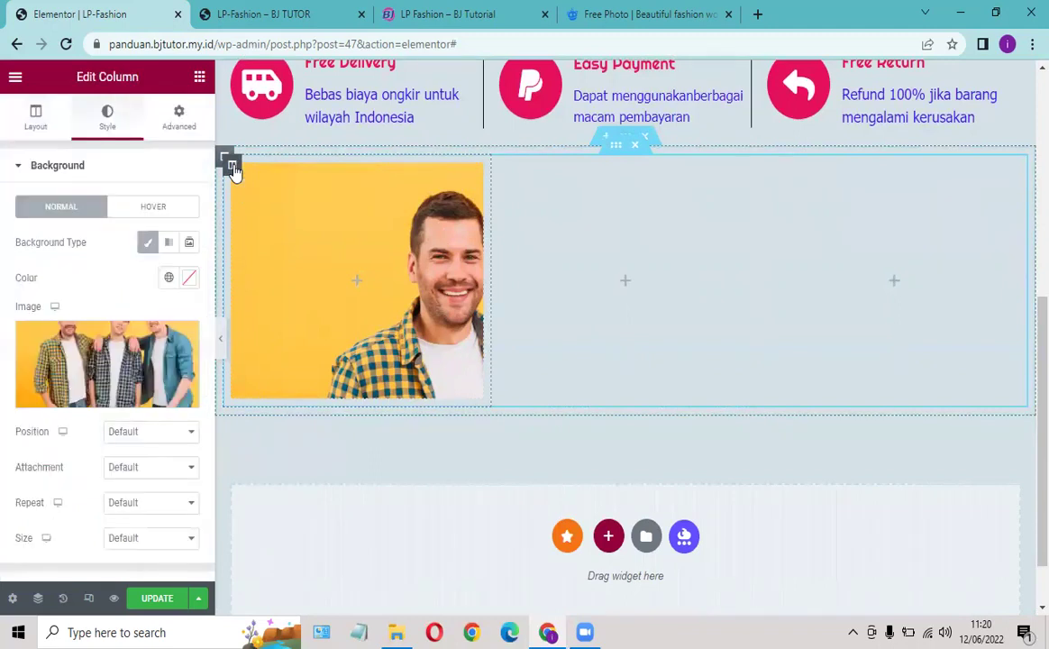
pyautogui.click(135, 435)
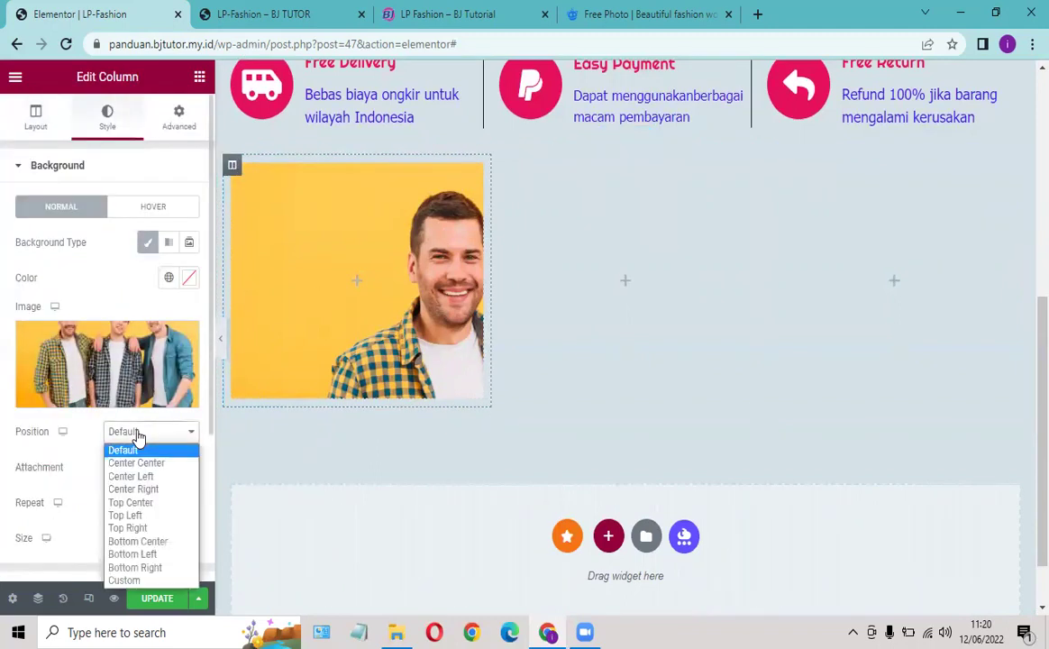
pyautogui.click(135, 463)
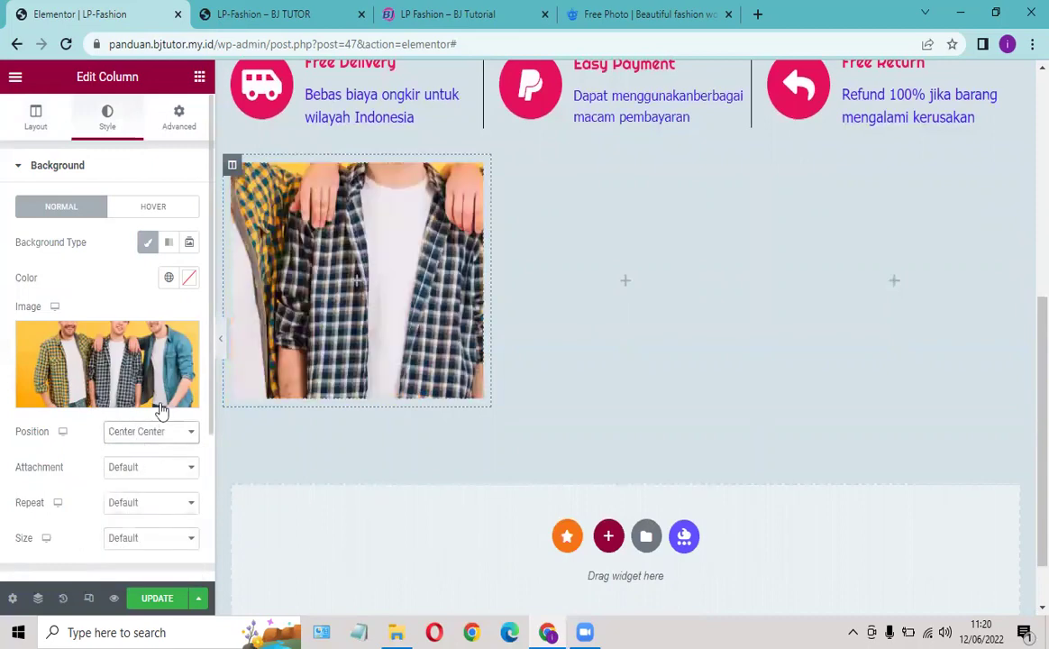
# Step: Keep the first column's background attachment at Default and set the background image size to Cover
pyautogui.click(127, 471)
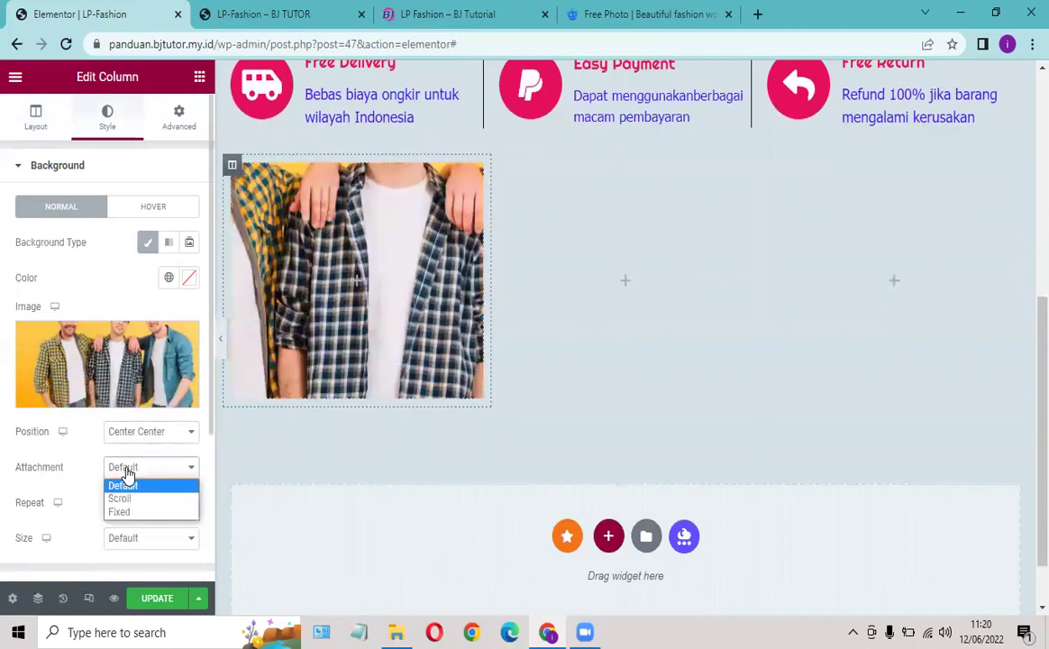
pyautogui.click(127, 485)
pyautogui.scroll(-1, 154, 465)
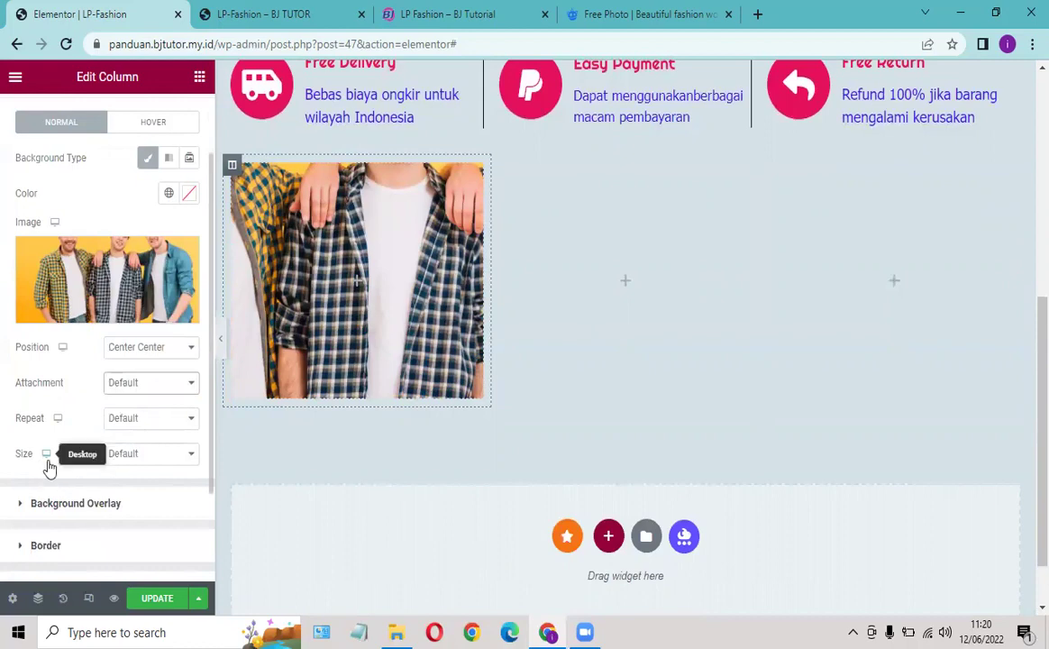
pyautogui.click(136, 458)
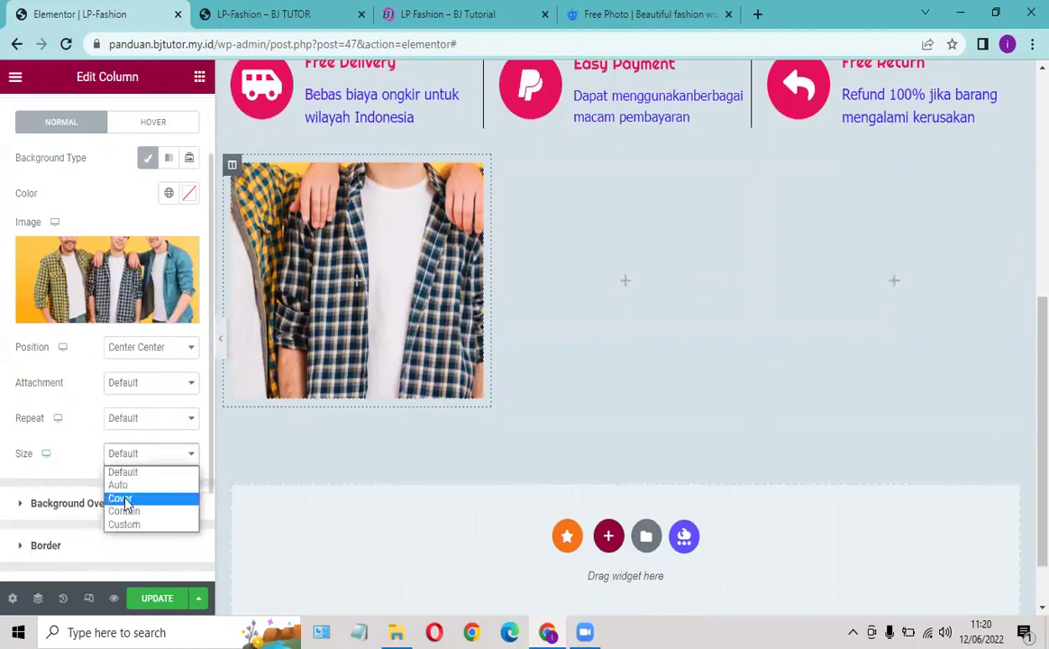
pyautogui.click(121, 499)
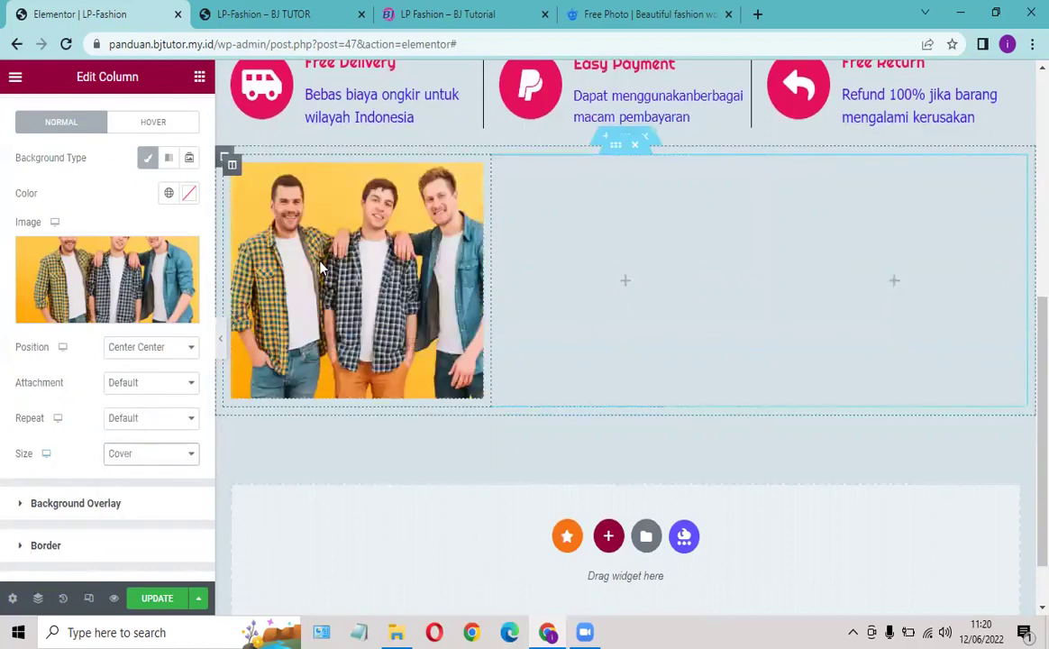
# Step: Compare the first column's background with the Koleksi Pria card on the reference LP Fashion page
pyautogui.scroll(1, 417, 263)
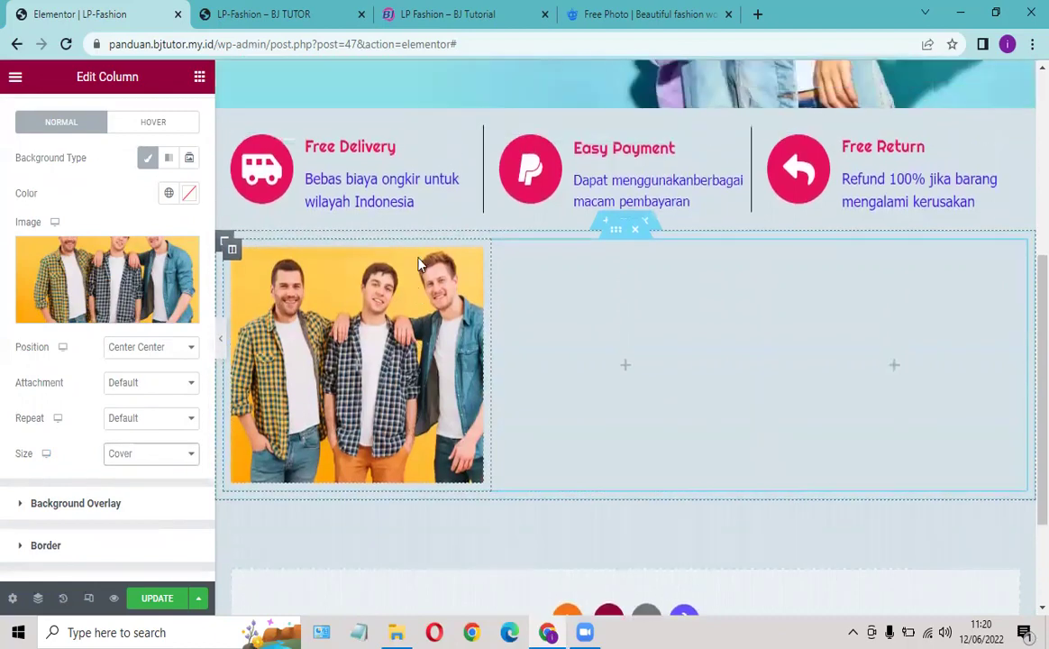
pyautogui.scroll(-1, 417, 257)
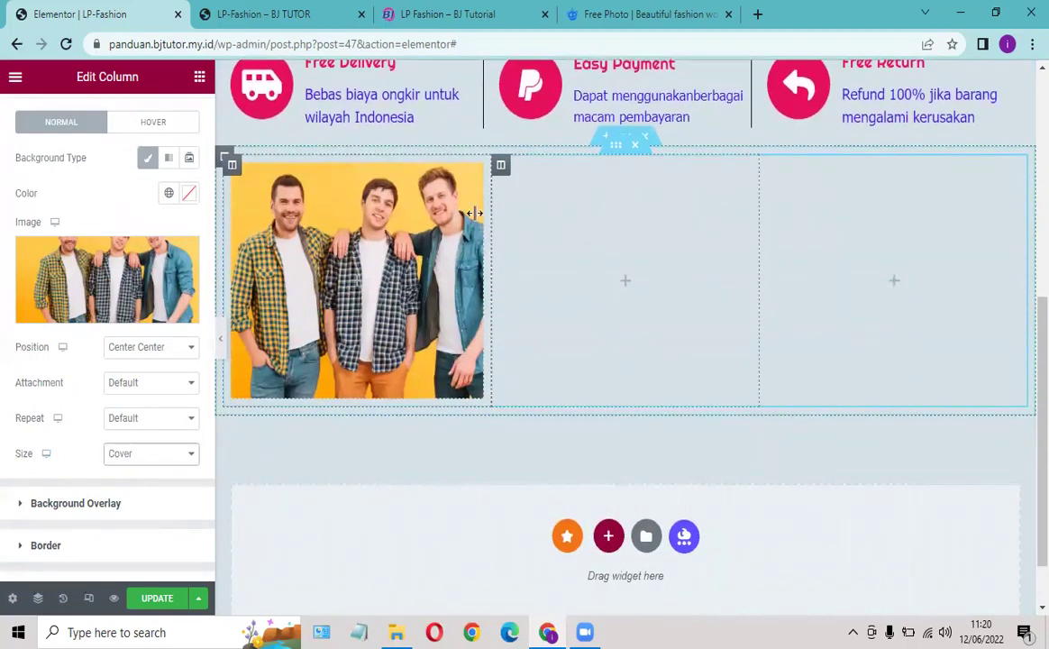
pyautogui.click(460, 13)
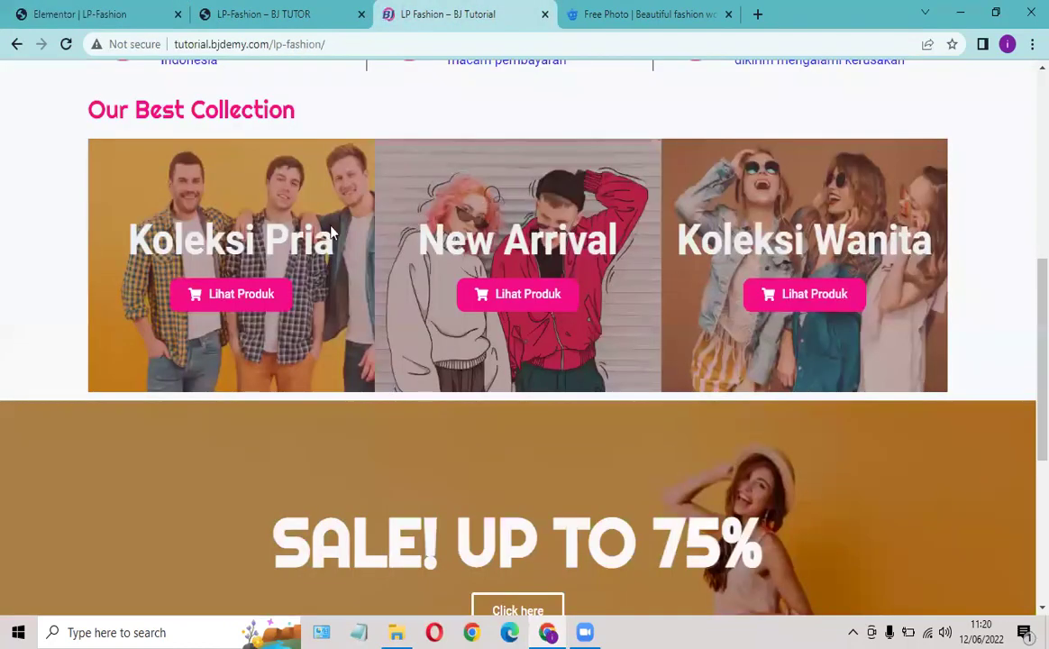
pyautogui.click(131, 18)
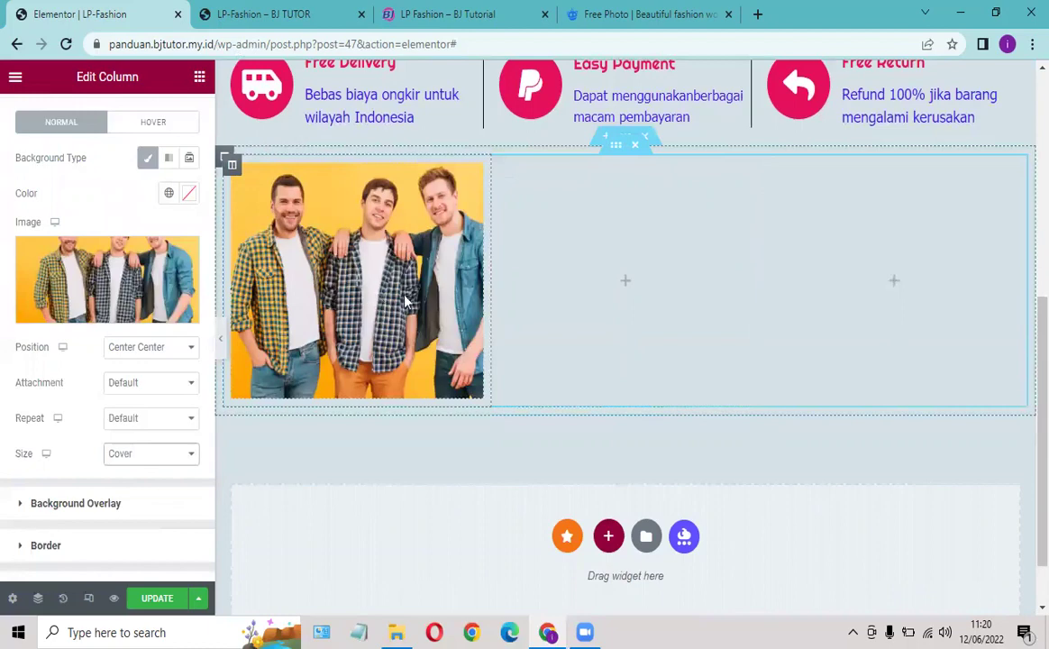
pyautogui.click(448, 15)
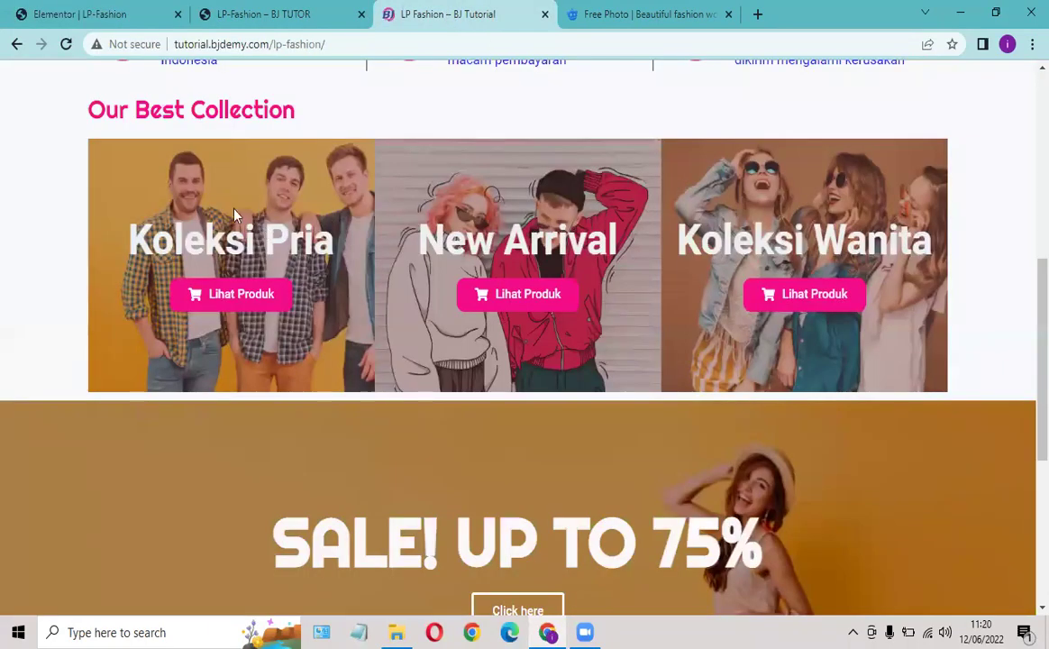
pyautogui.click(132, 18)
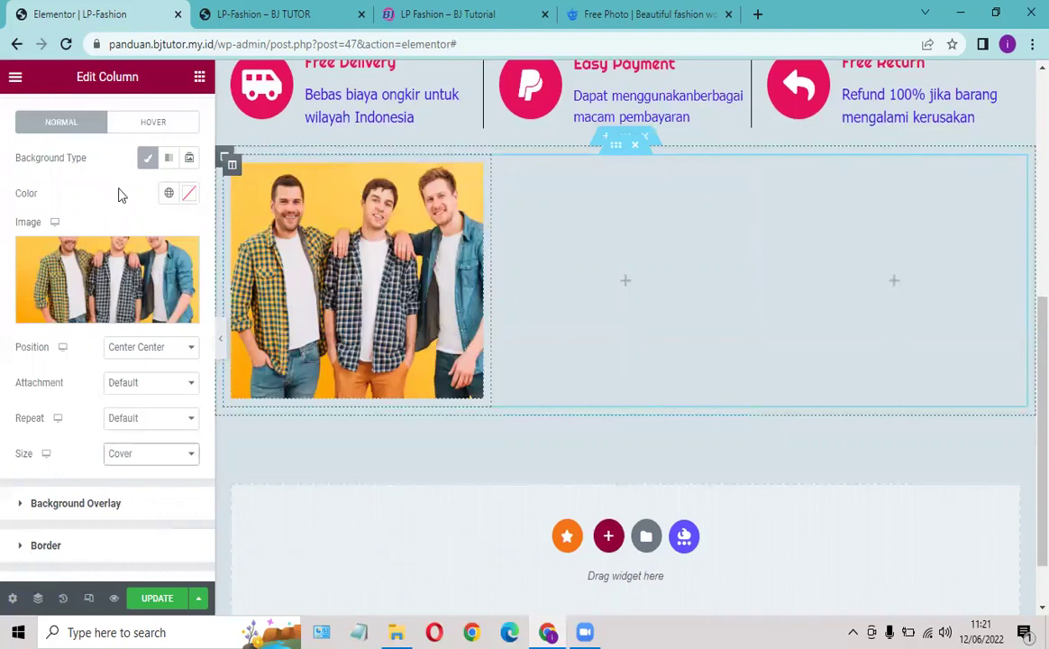
pyautogui.scroll(2, 354, 257)
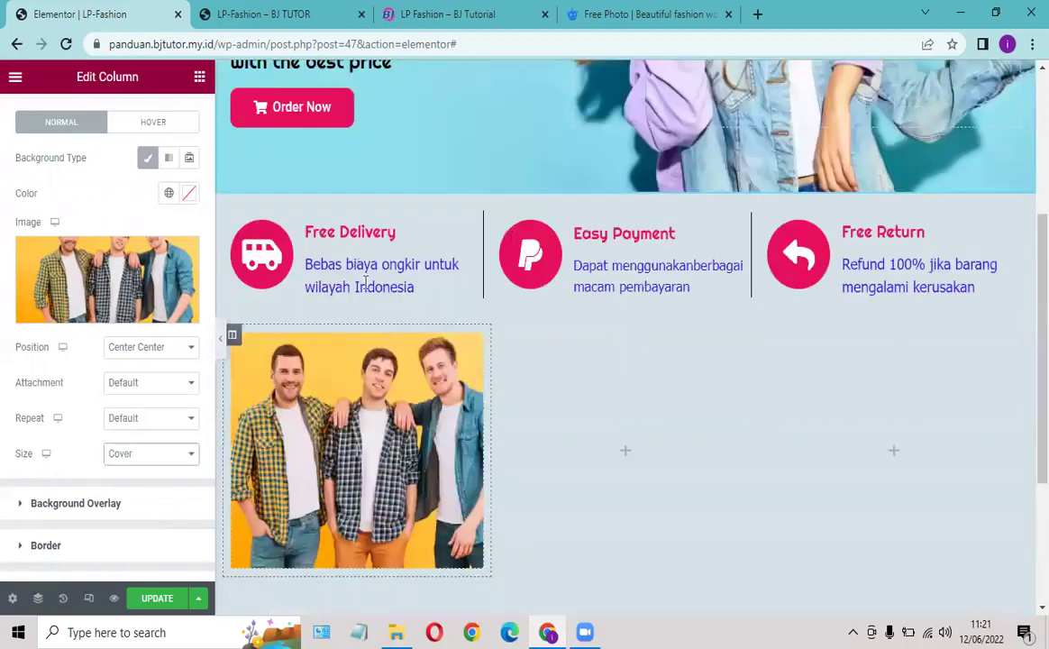
pyautogui.scroll(-1, 235, 253)
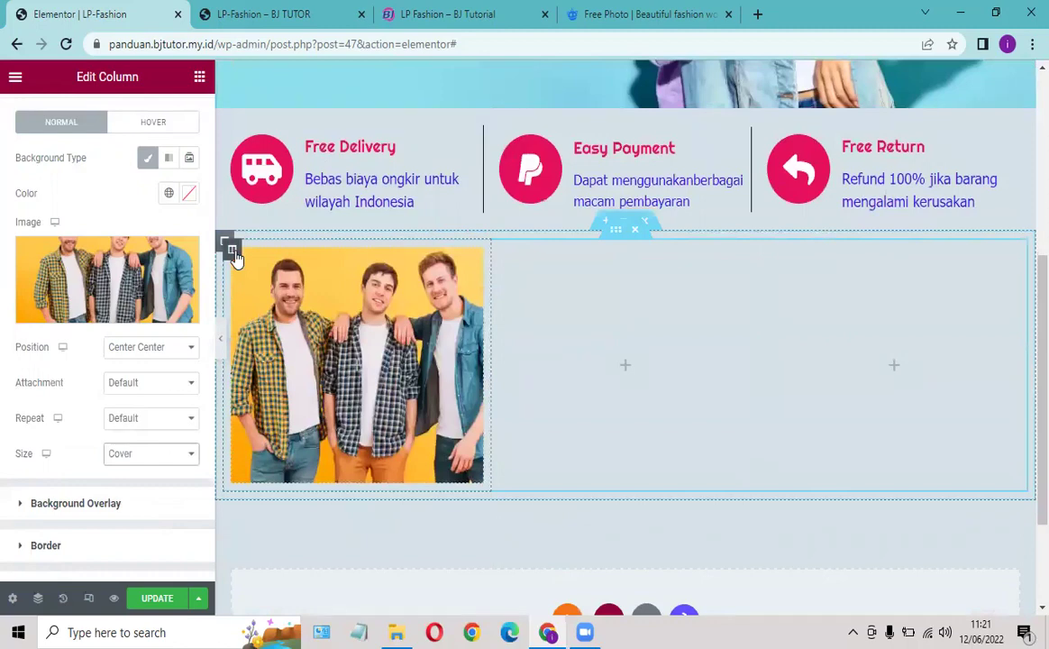
# Step: Give the first column a classic background overlay with color #281313 and an opacity of 0.44
pyautogui.click(81, 504)
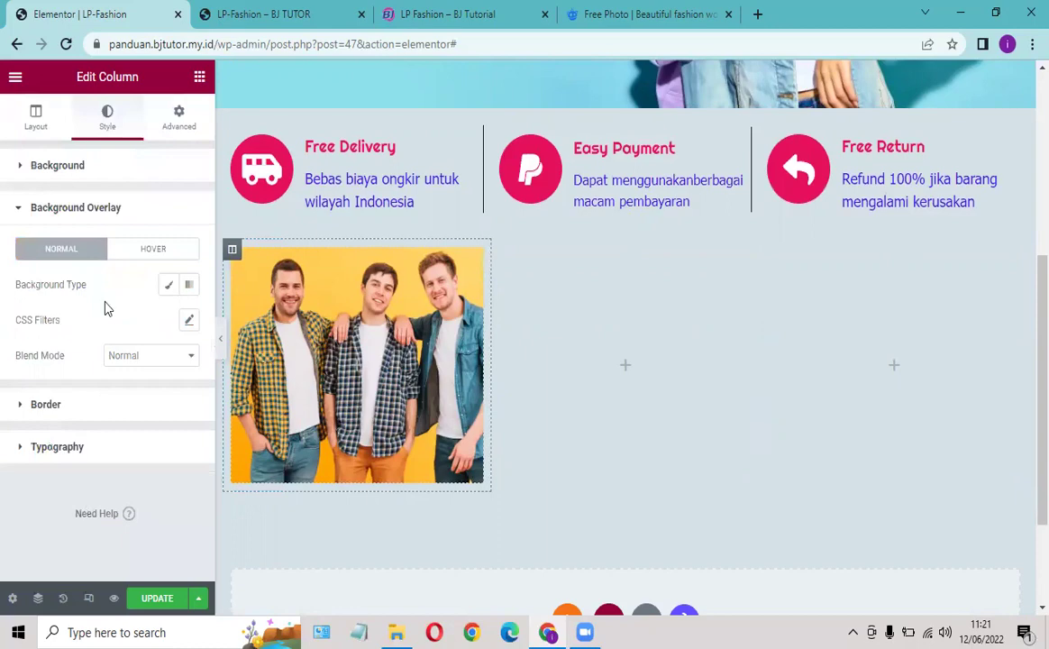
pyautogui.click(168, 288)
pyautogui.click(189, 321)
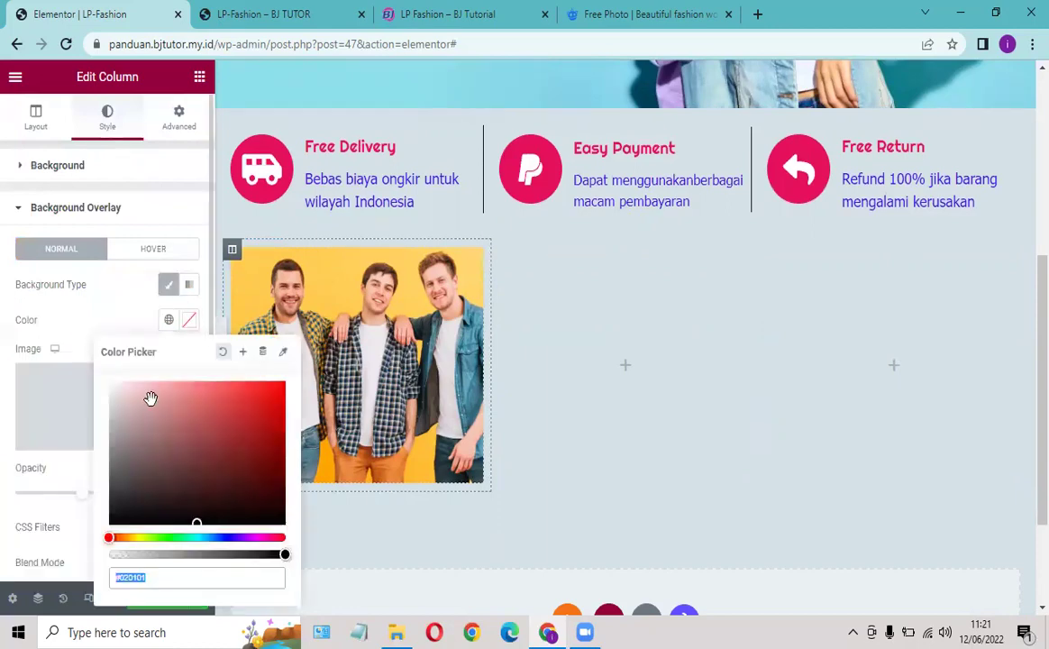
pyautogui.click(245, 501)
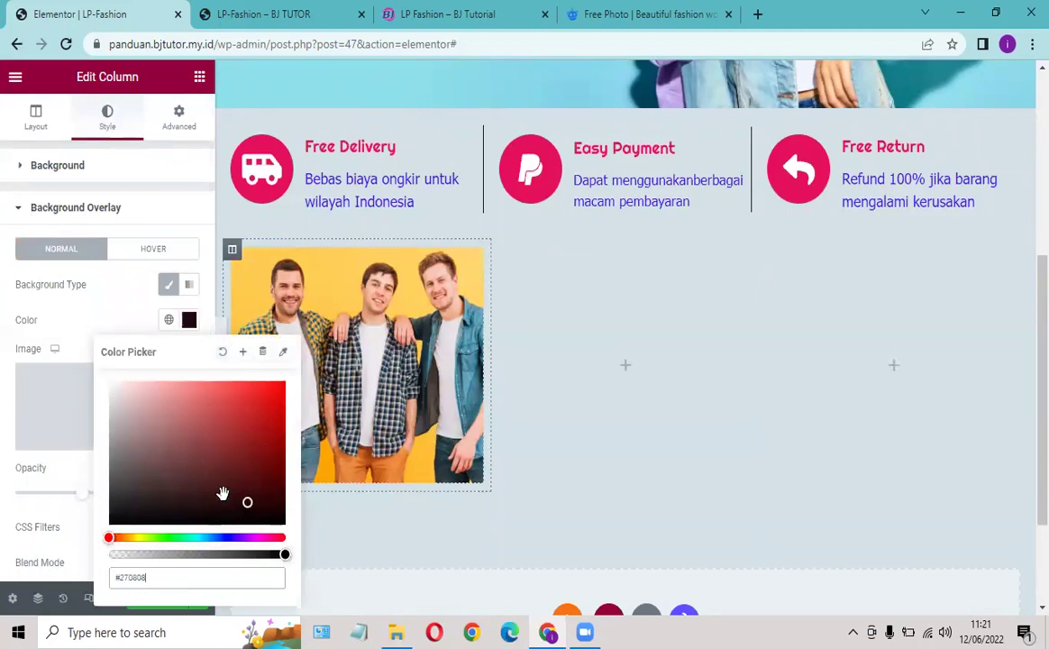
pyautogui.click(202, 502)
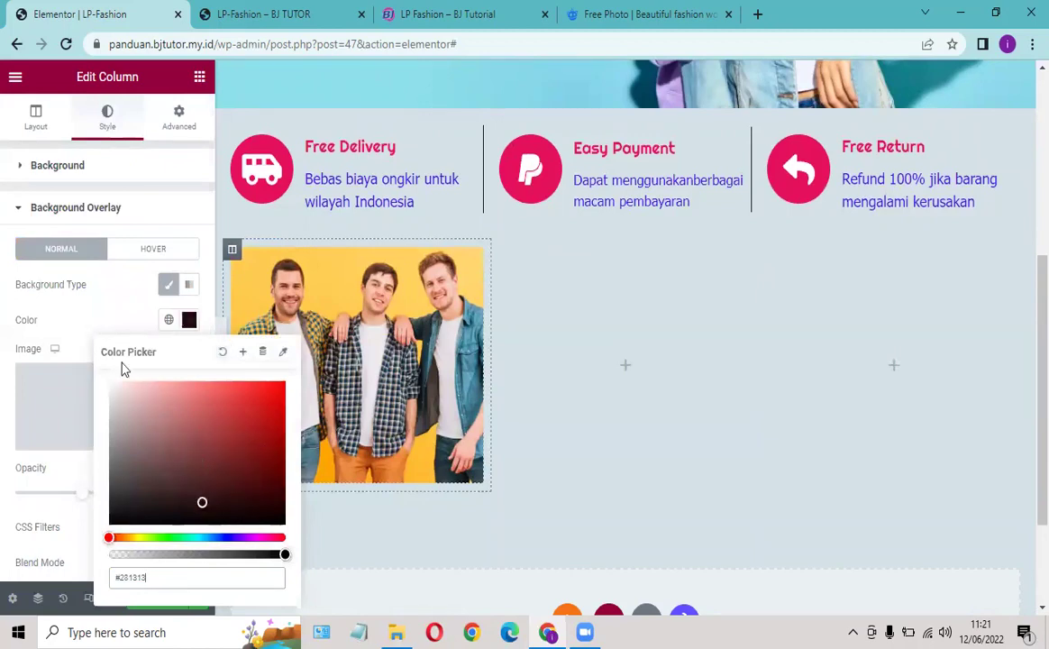
pyautogui.click(106, 305)
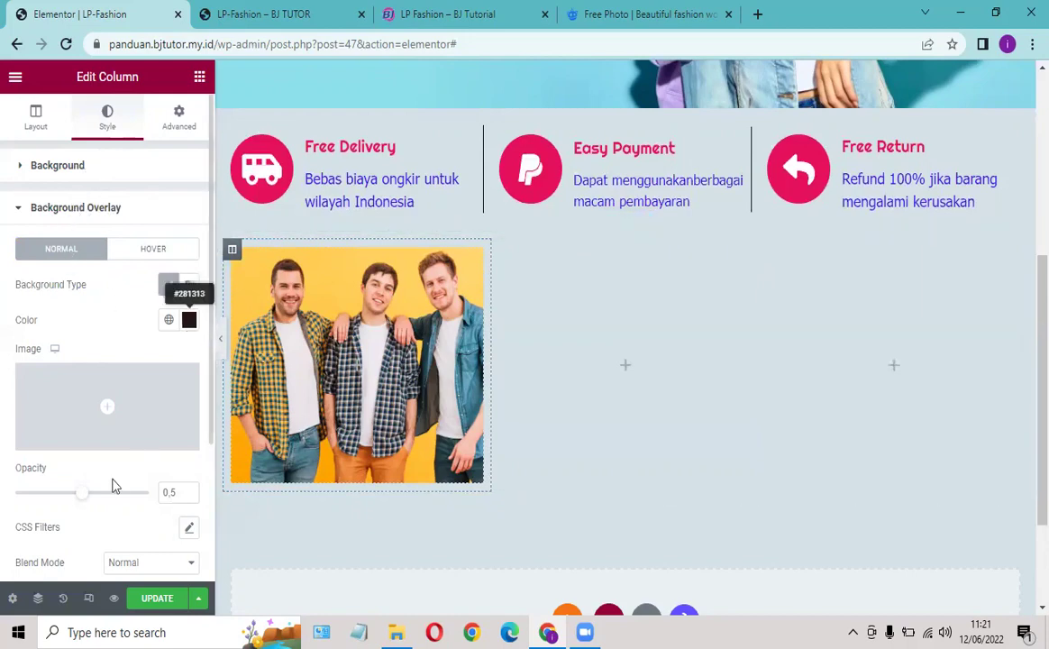
pyautogui.moveTo(85, 493)
pyautogui.mouseDown()
pyautogui.moveTo(116, 497)
pyautogui.moveTo(74, 496)
pyautogui.mouseUp()
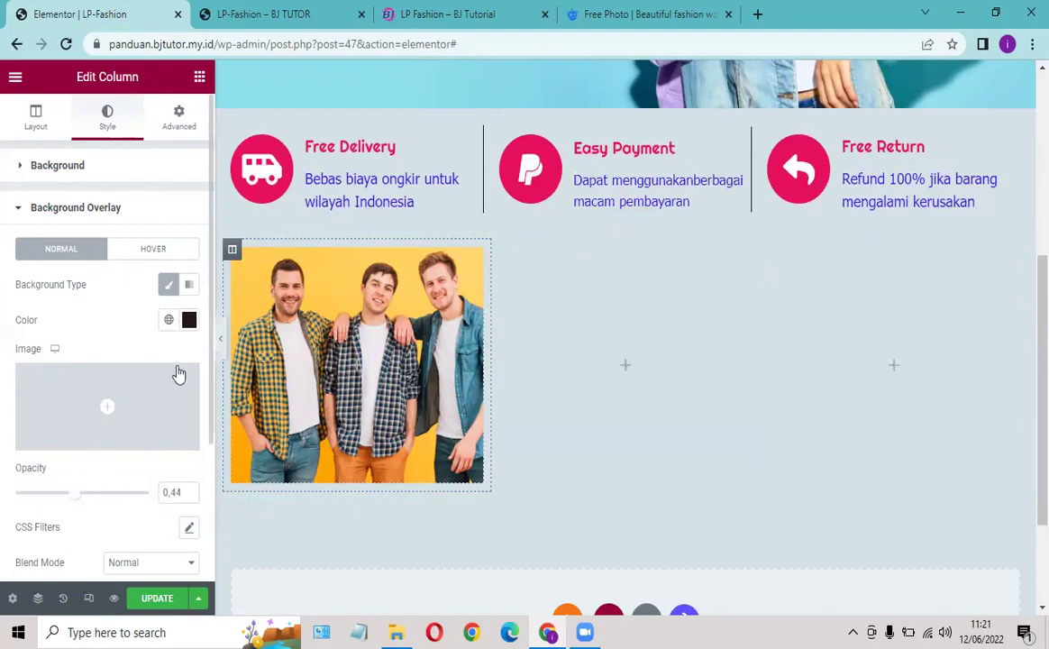
pyautogui.click(93, 211)
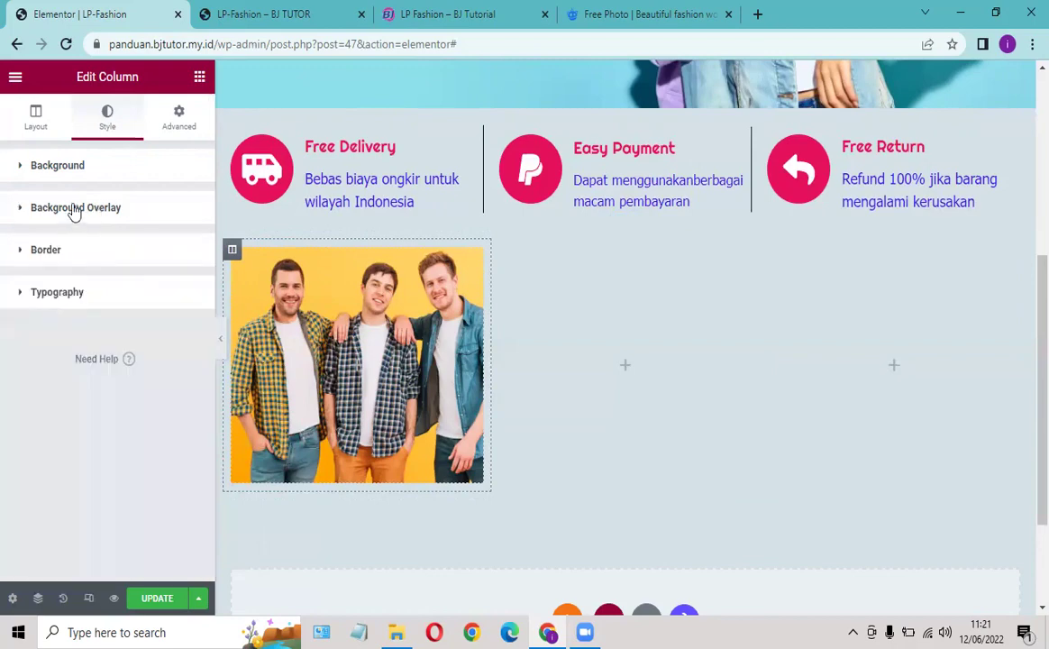
# Step: Change the first column's background overlay color to #591A1A
pyautogui.click(81, 216)
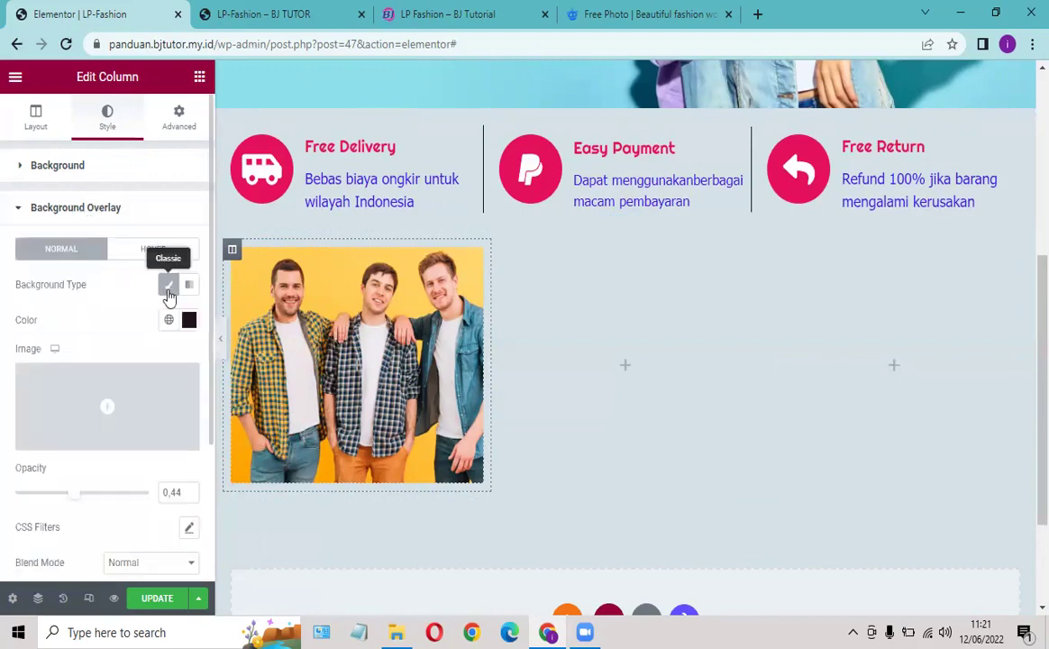
pyautogui.click(167, 290)
pyautogui.click(168, 290)
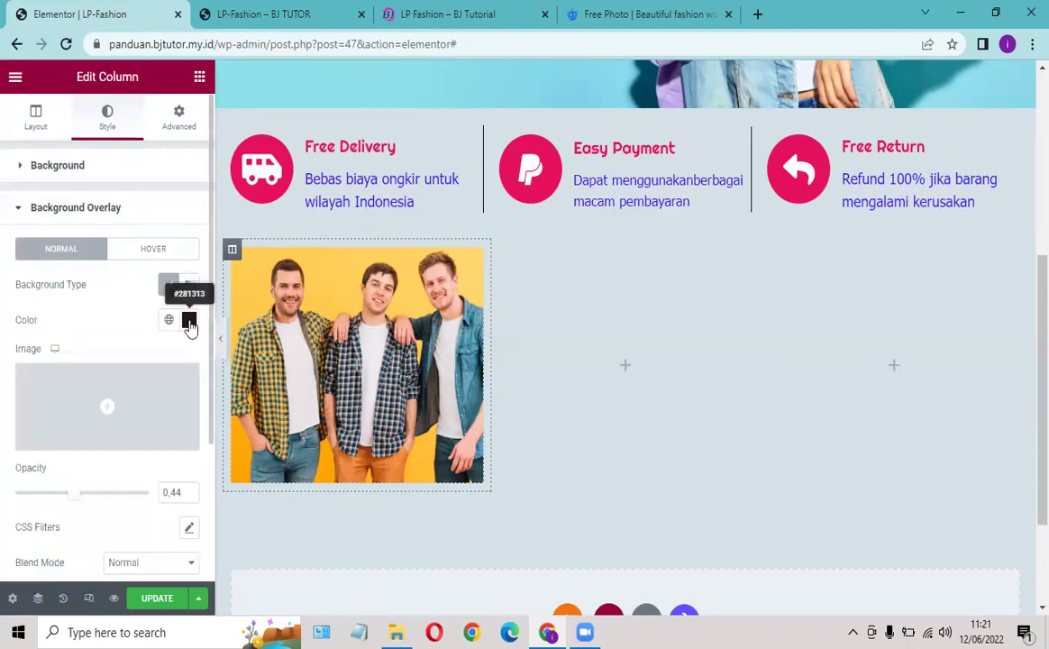
pyautogui.click(189, 320)
pyautogui.moveTo(254, 501); pyautogui.dragTo(232, 473)
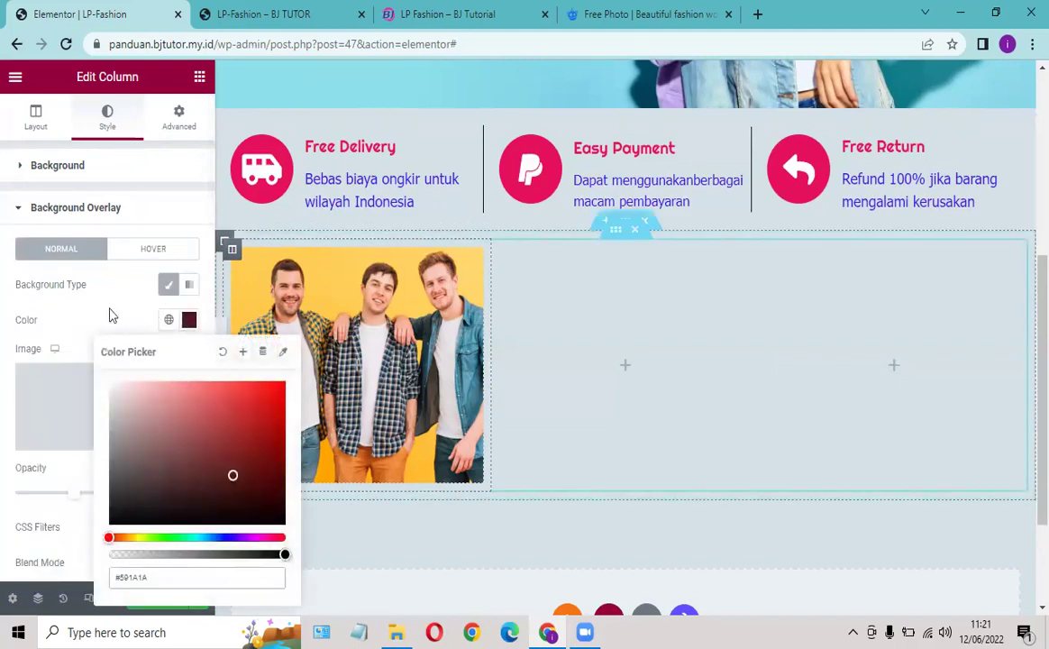
pyautogui.click(118, 268)
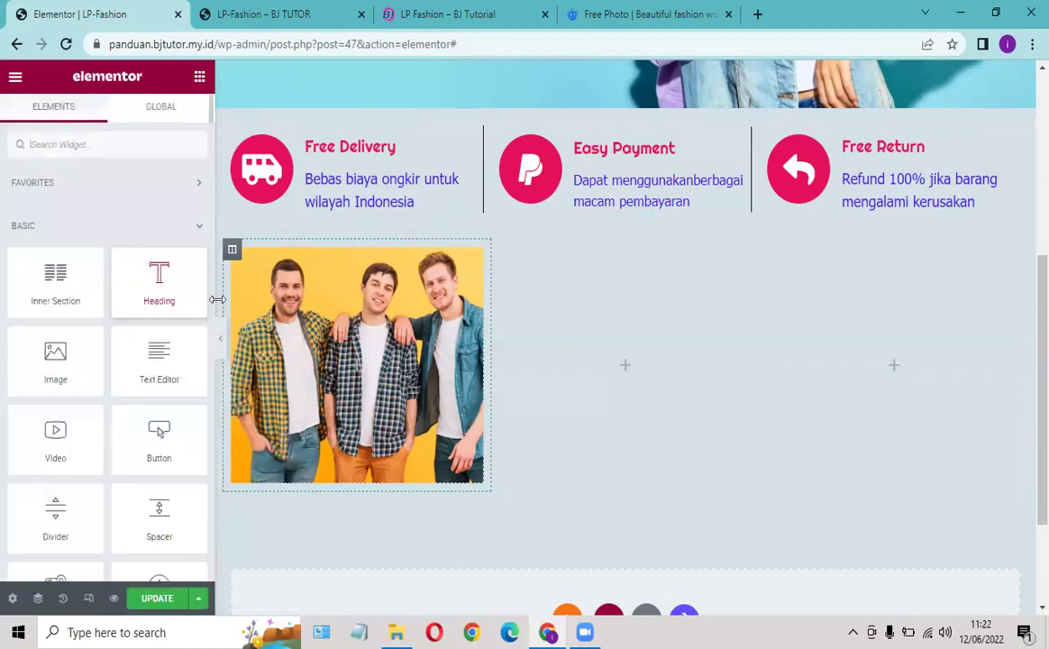
# Step: Set the first column's background overlay to the slightly transparent dark red #5B0808ED
pyautogui.scroll(-2, 384, 322)
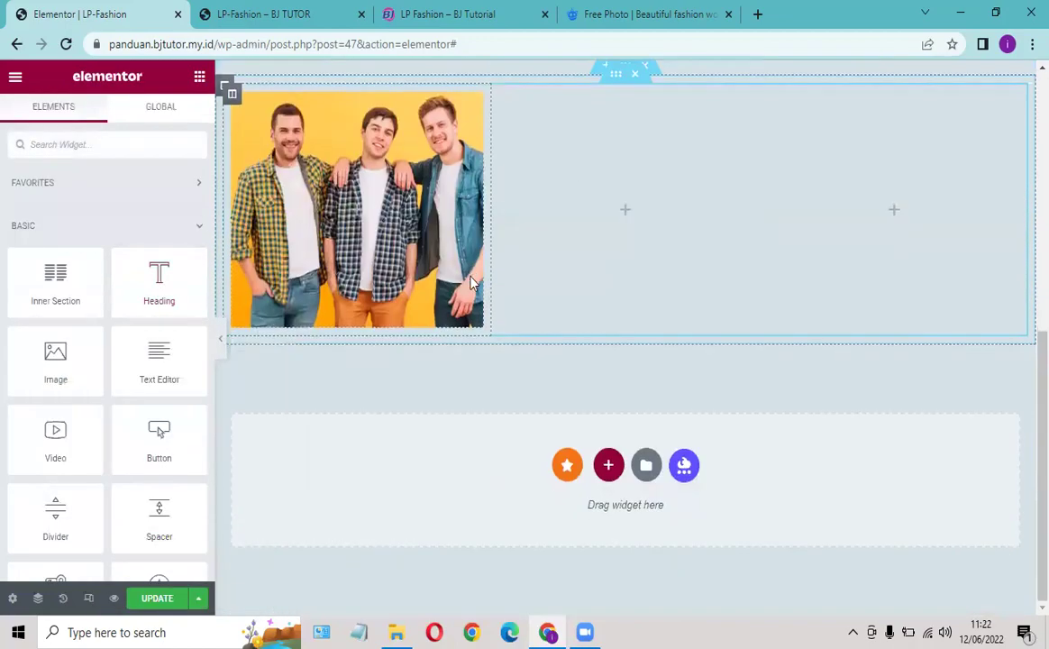
pyautogui.scroll(4, 394, 403)
pyautogui.scroll(-2, 268, 272)
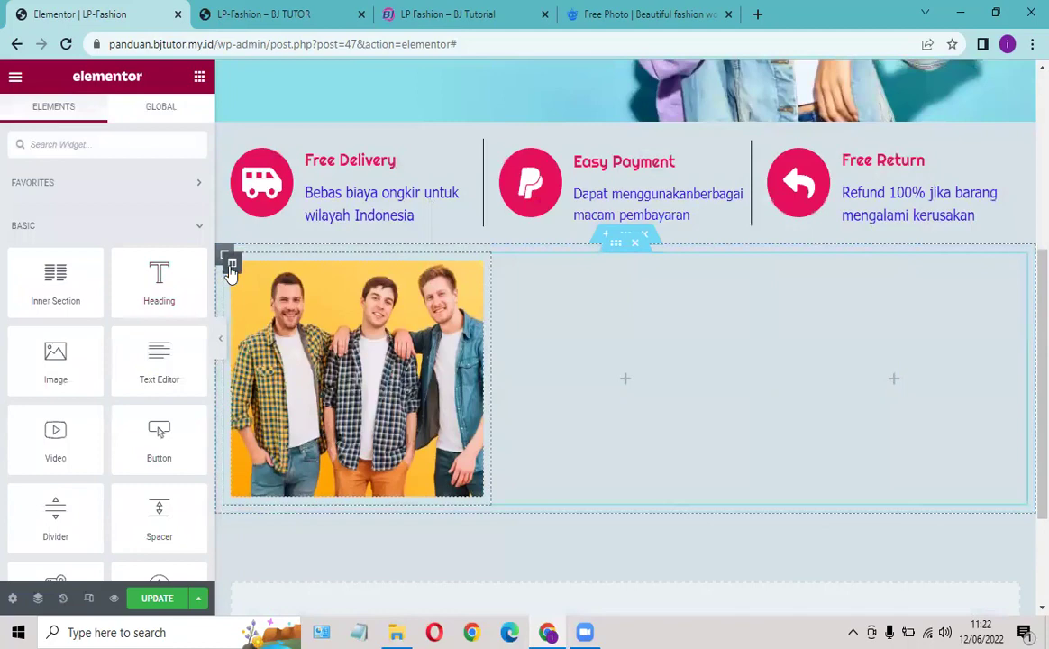
pyautogui.click(232, 264)
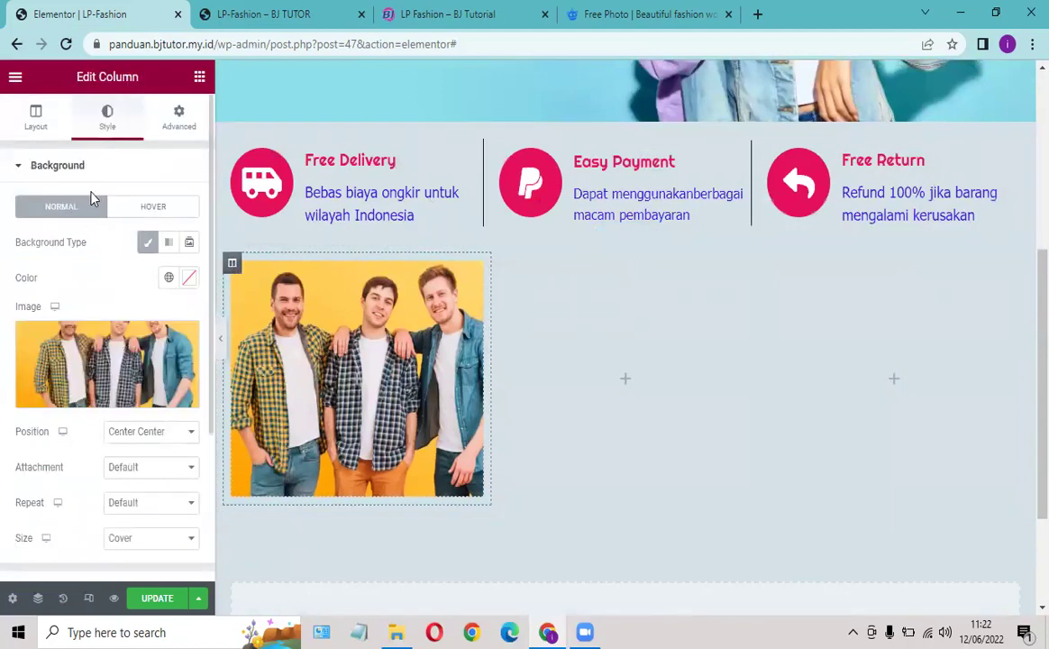
pyautogui.scroll(-2, 113, 222)
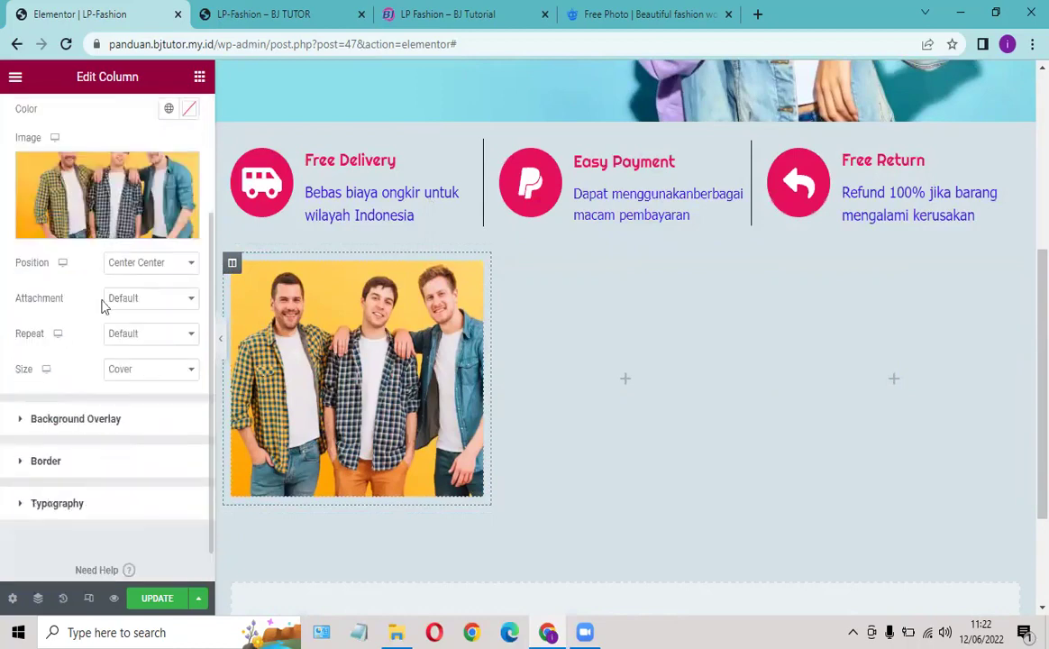
pyautogui.click(83, 419)
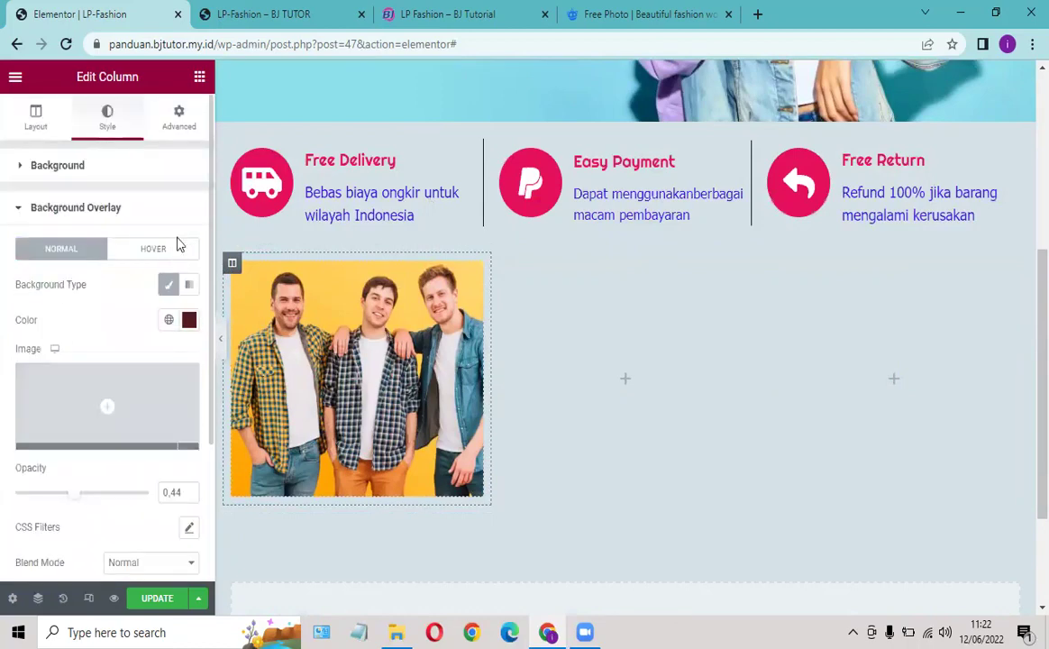
pyautogui.click(187, 322)
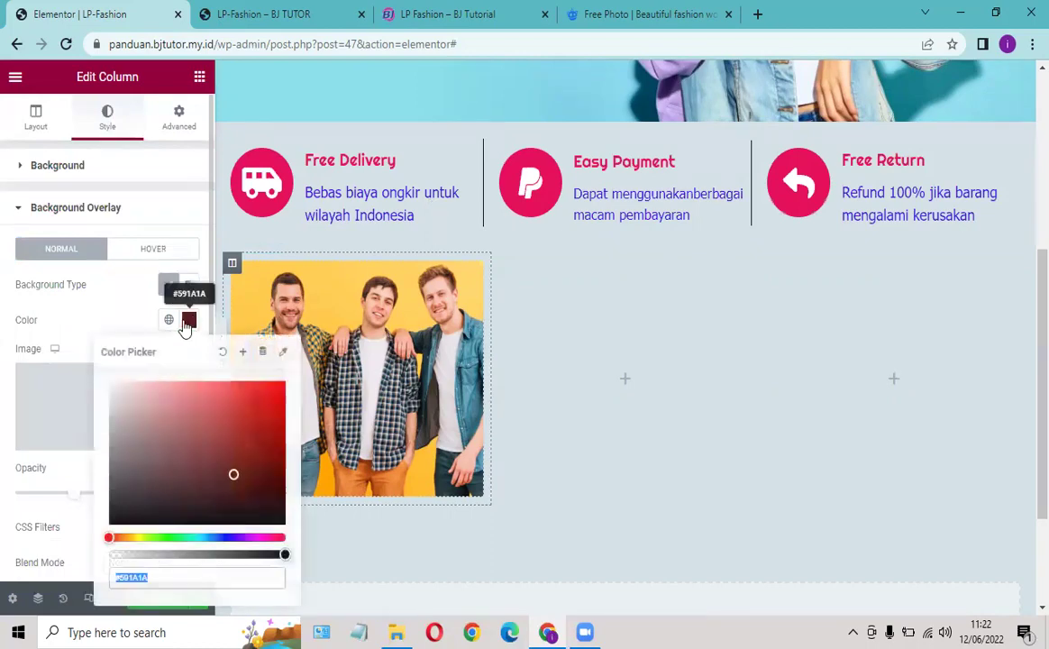
pyautogui.click(246, 479)
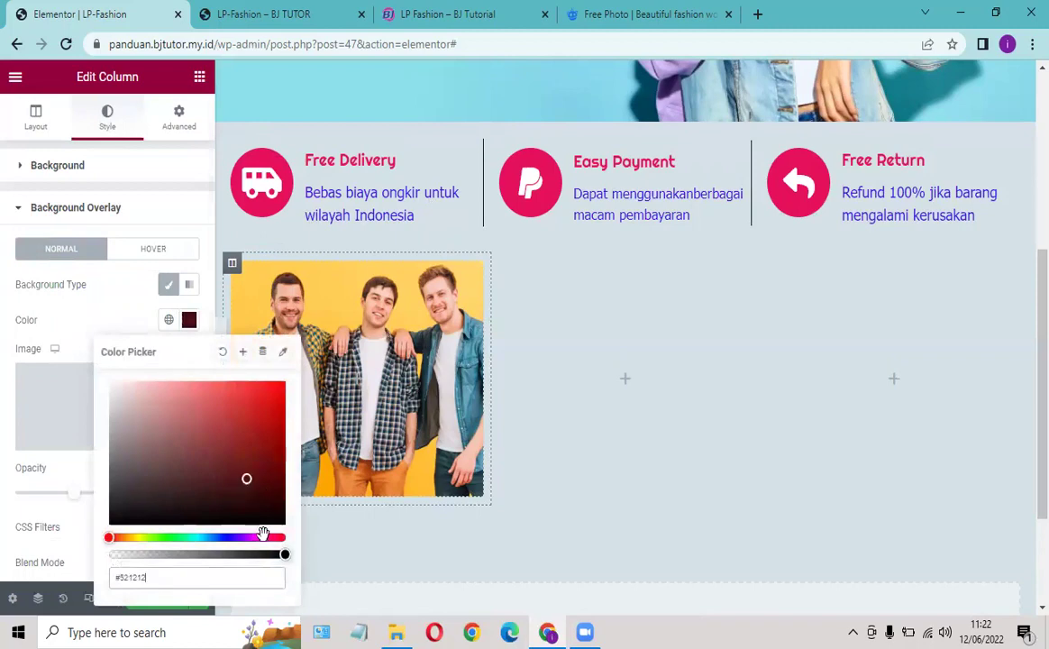
pyautogui.moveTo(285, 553)
pyautogui.mouseDown()
pyautogui.moveTo(241, 553)
pyautogui.moveTo(274, 554)
pyautogui.mouseUp()
pyautogui.click(269, 472)
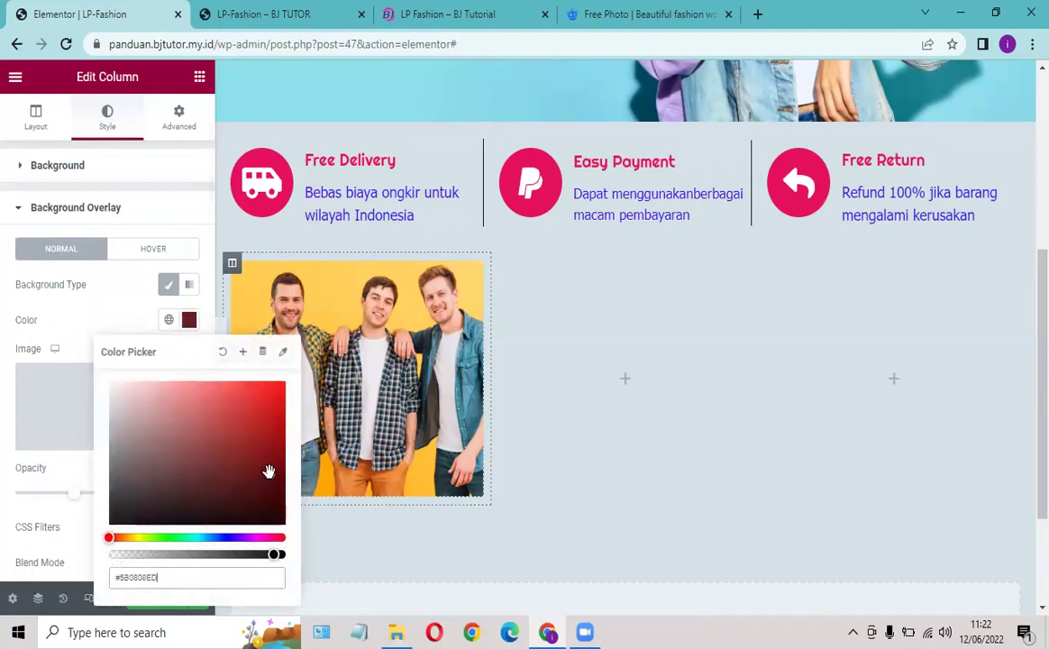
pyautogui.click(126, 289)
# Step: Update the page and check the column with the three men in the LP-Fashion preview against the reference page
pyautogui.click(159, 598)
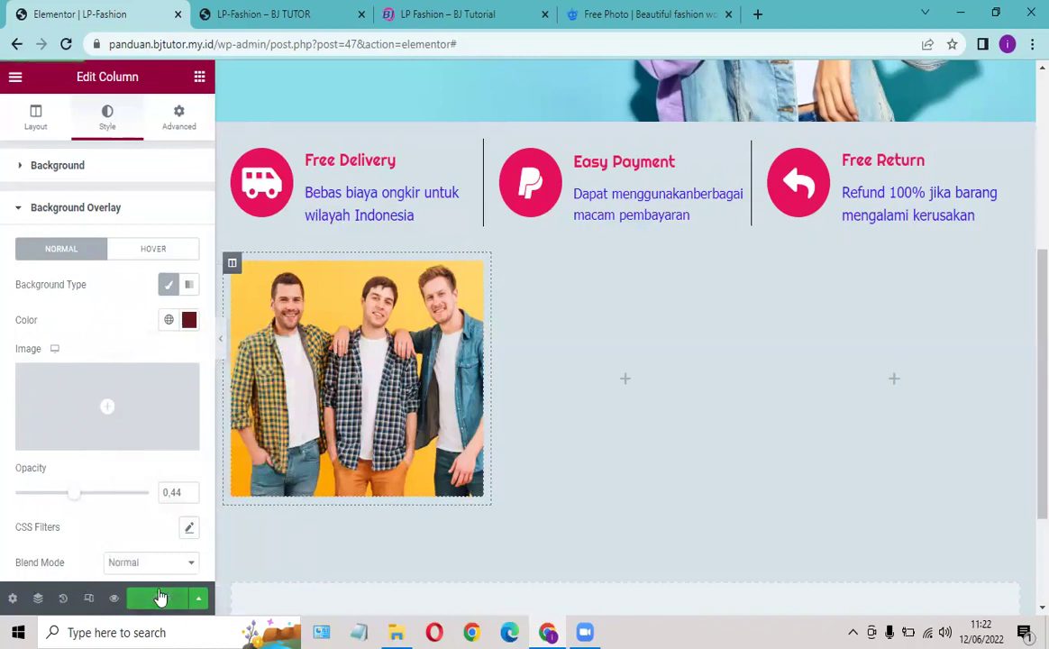
pyautogui.moveTo(145, 381)
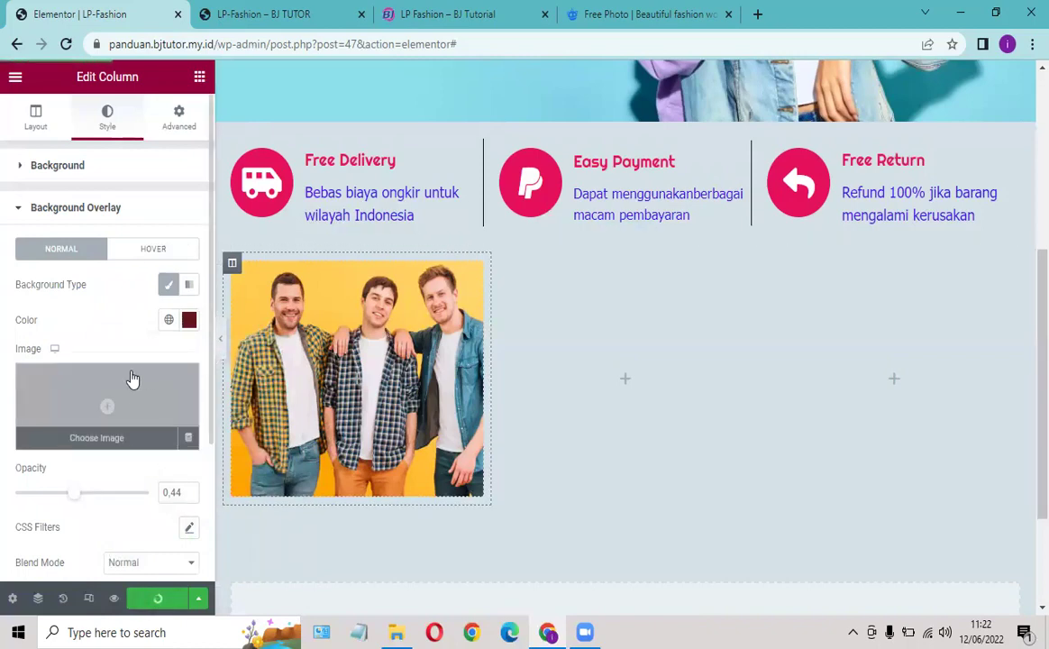
pyautogui.click(412, 14)
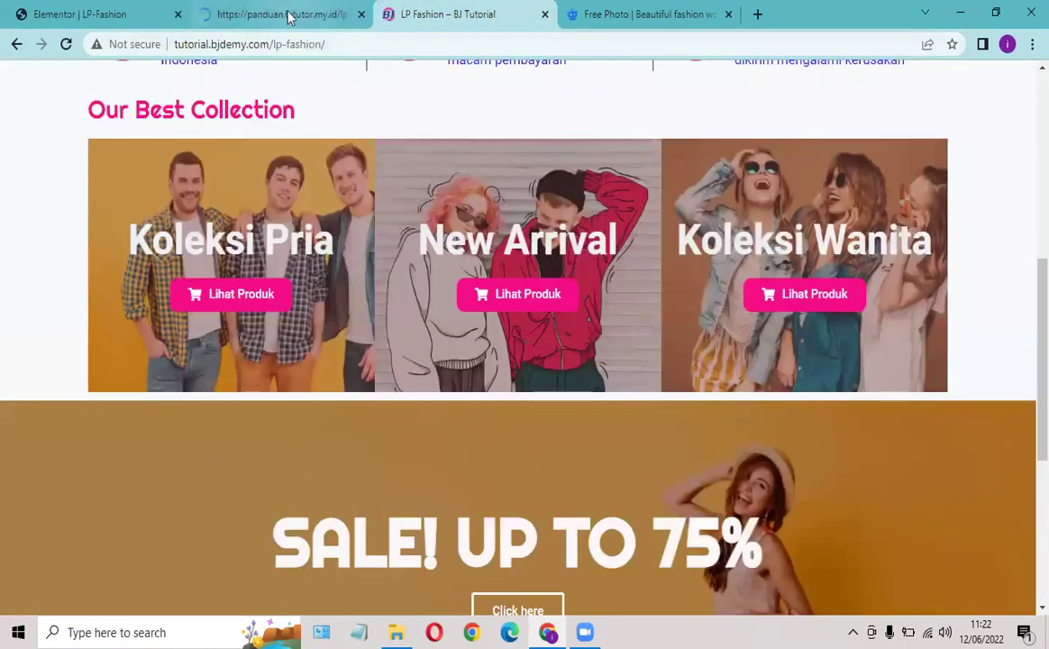
pyautogui.click(288, 14)
pyautogui.scroll(-3, 429, 211)
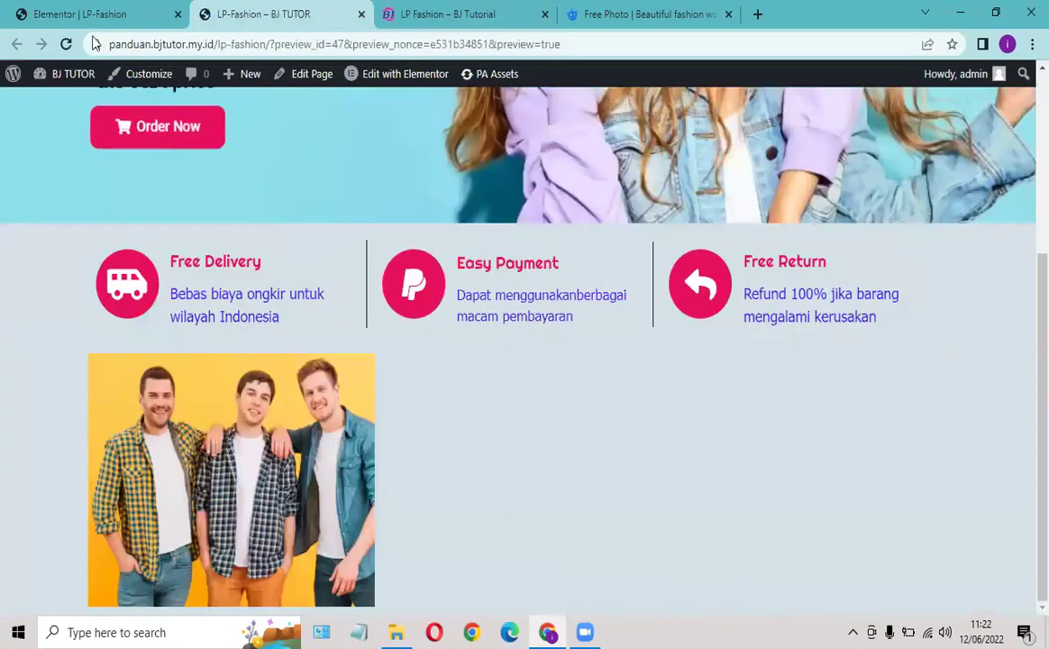
# Step: Return to the Elementor editor and add a Heading widget to the first column with the three men
pyautogui.hotkey('ctrl', 'shift', 'Tab')
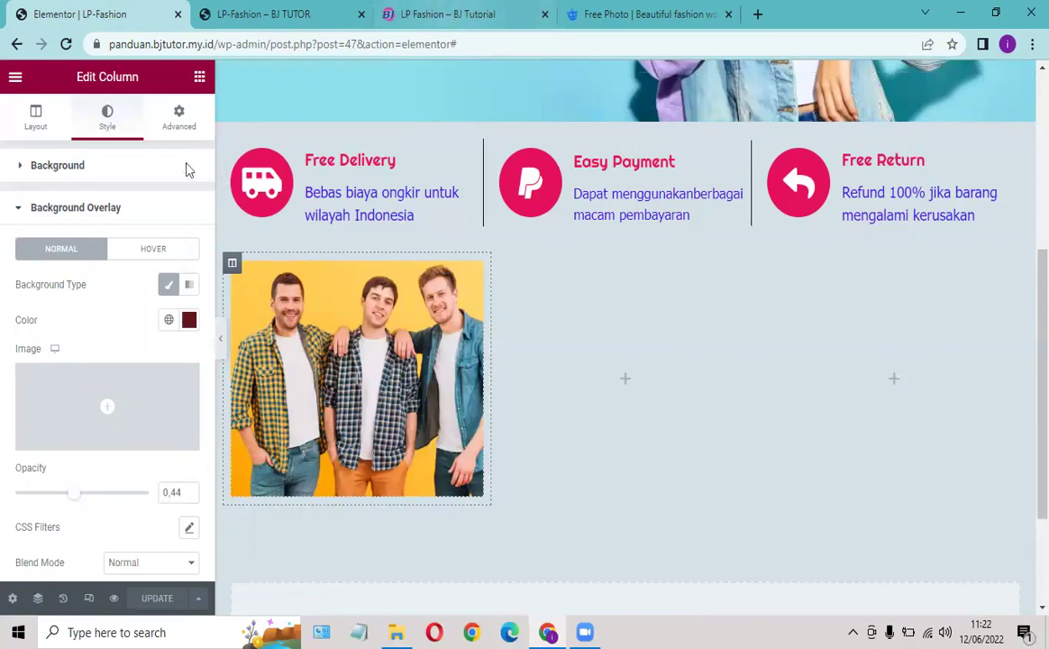
pyautogui.click(198, 80)
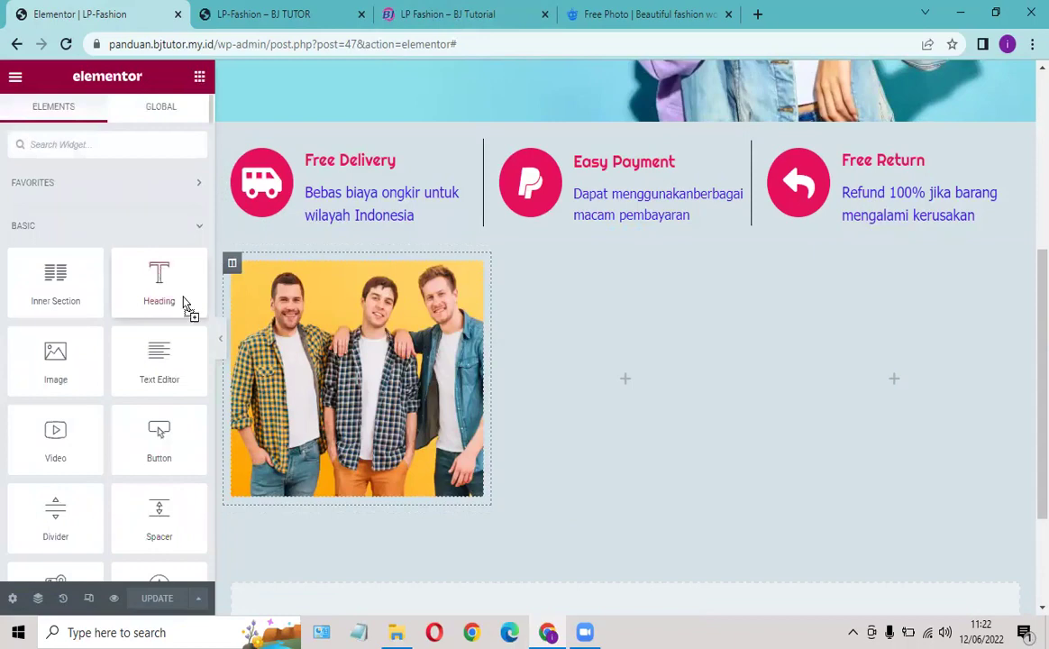
pyautogui.moveTo(183, 303); pyautogui.dragTo(365, 399)
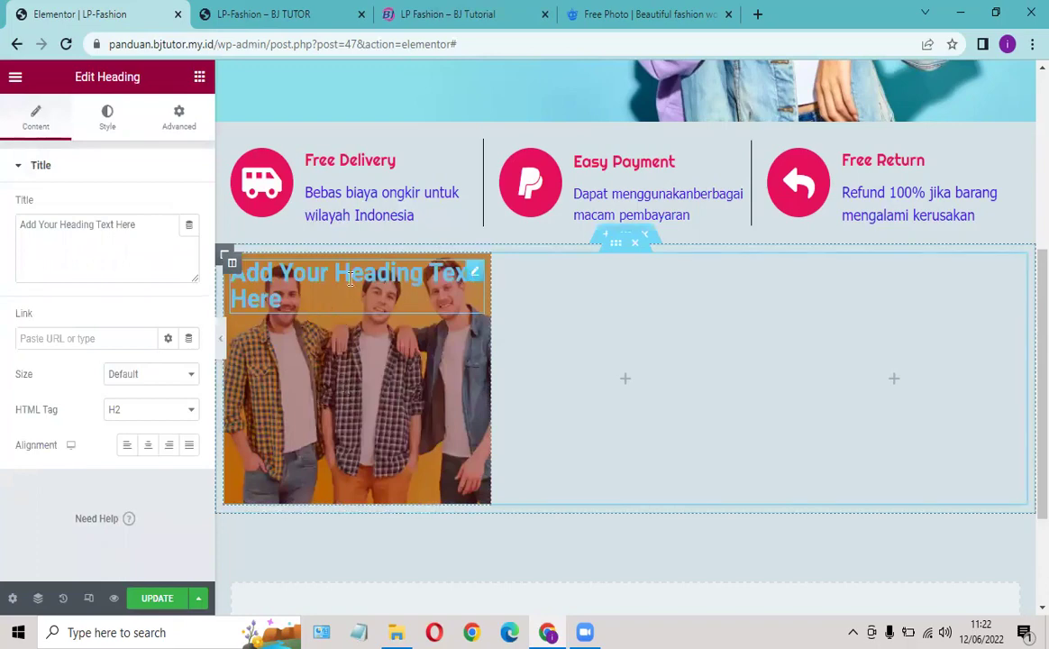
pyautogui.moveTo(469, 270); pyautogui.dragTo(364, 308)
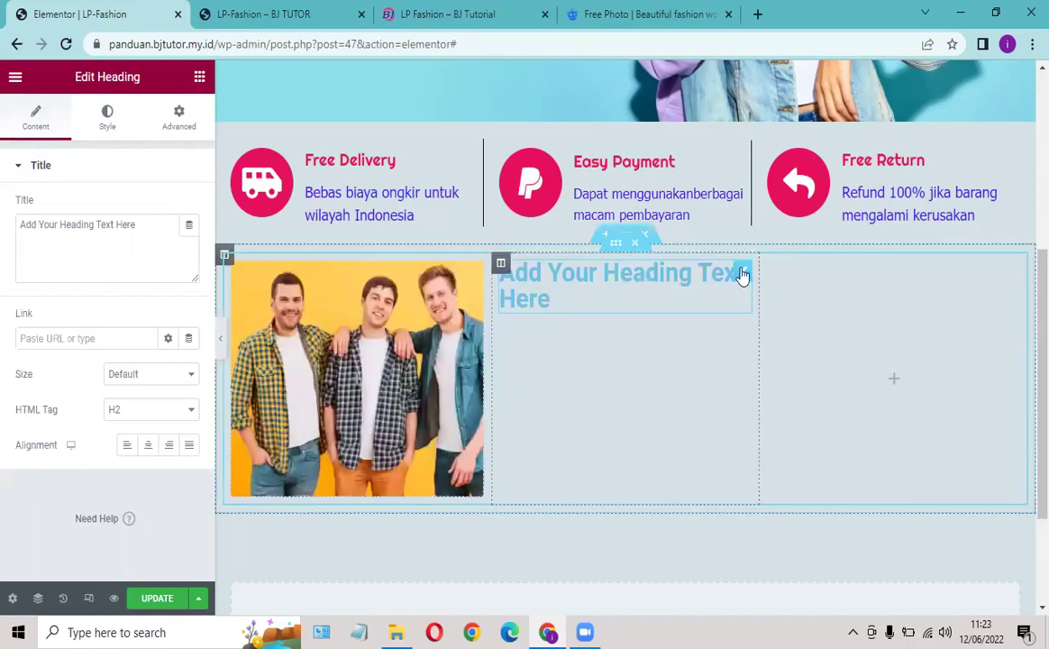
pyautogui.moveTo(740, 274); pyautogui.dragTo(303, 396)
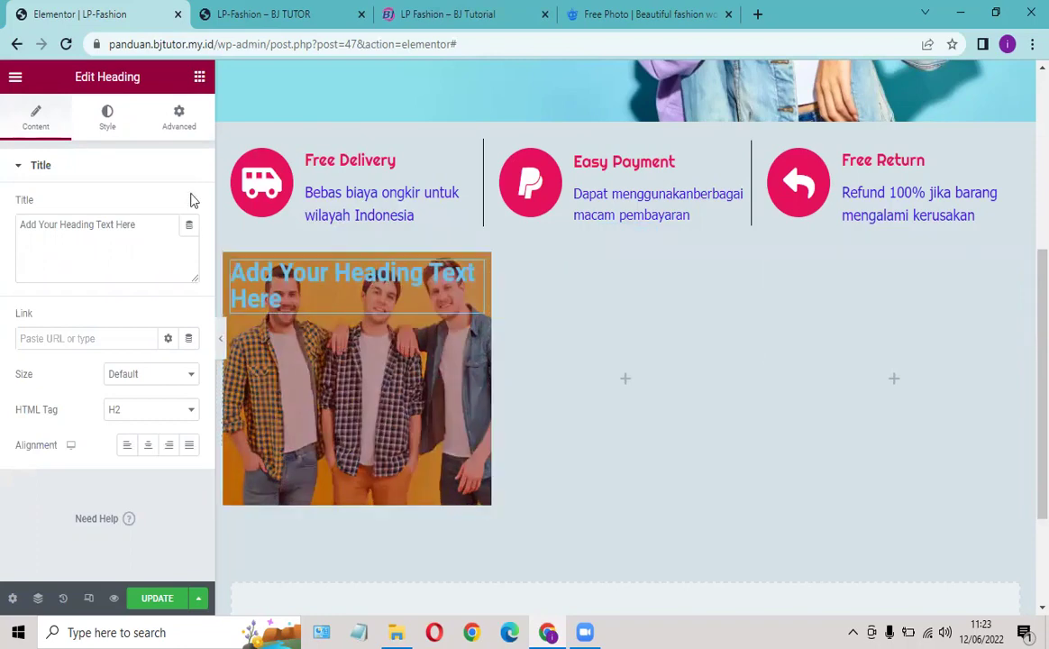
# Step: Change the heading's title to "Koleksi Pria" and align it to the center
pyautogui.moveTo(18, 225); pyautogui.dragTo(162, 224)
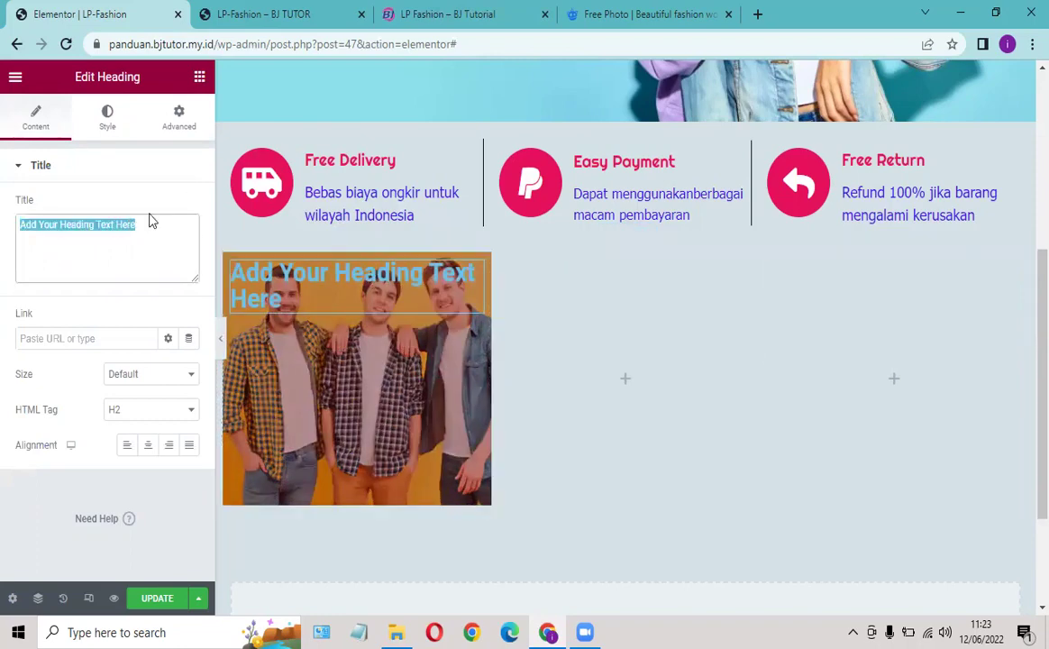
pyautogui.write('Koleksi Pria')
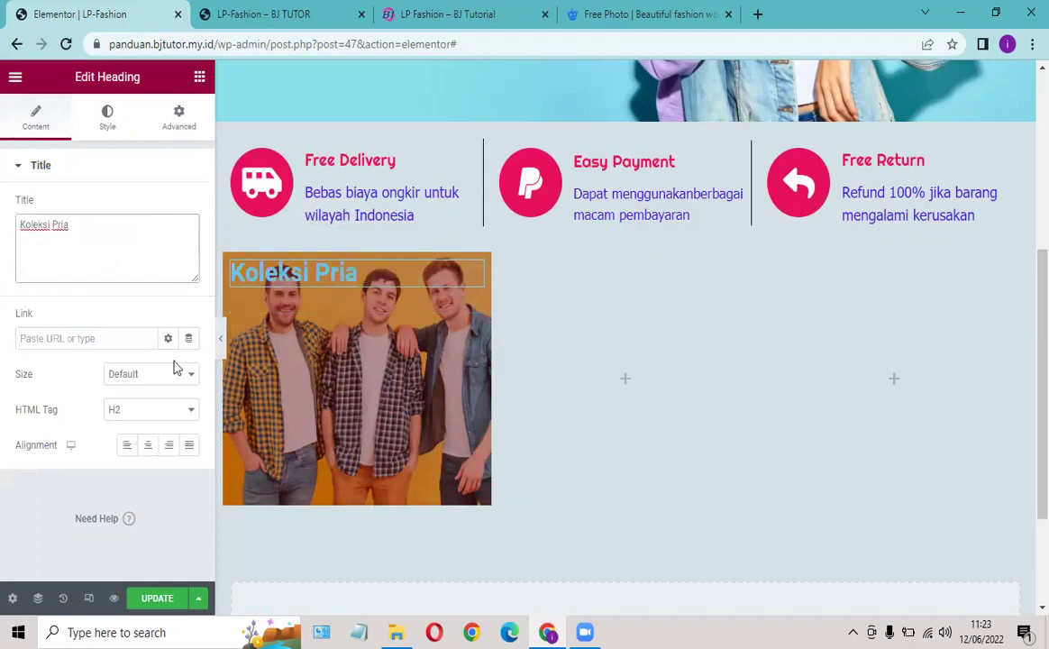
pyautogui.click(154, 443)
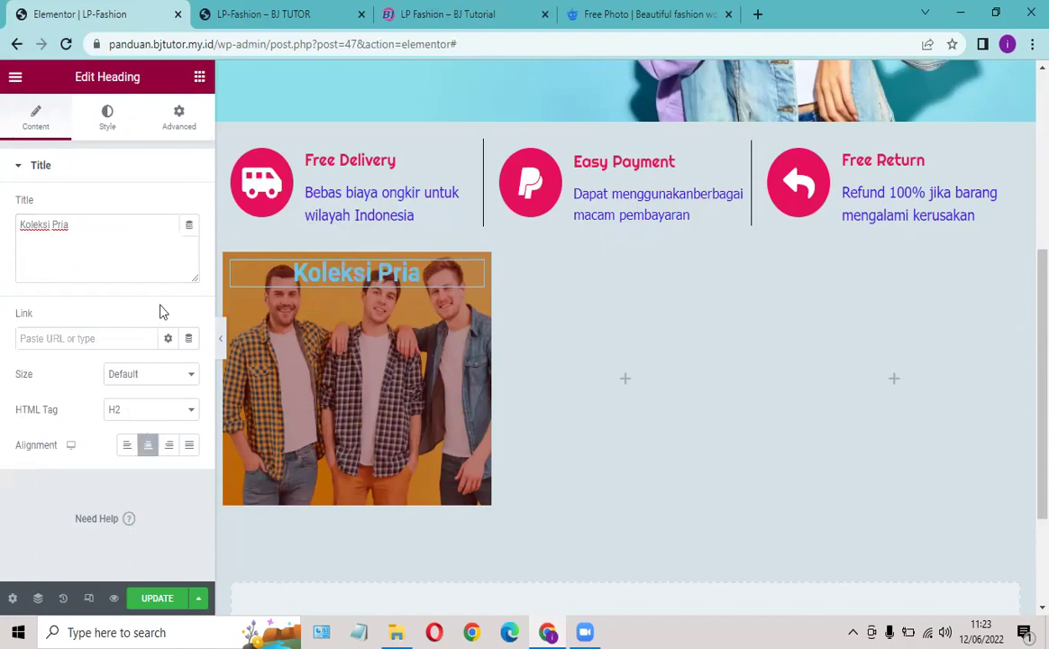
# Step: Try the Medium size for the "Koleksi Pria" heading and settle on Large
pyautogui.click(136, 383)
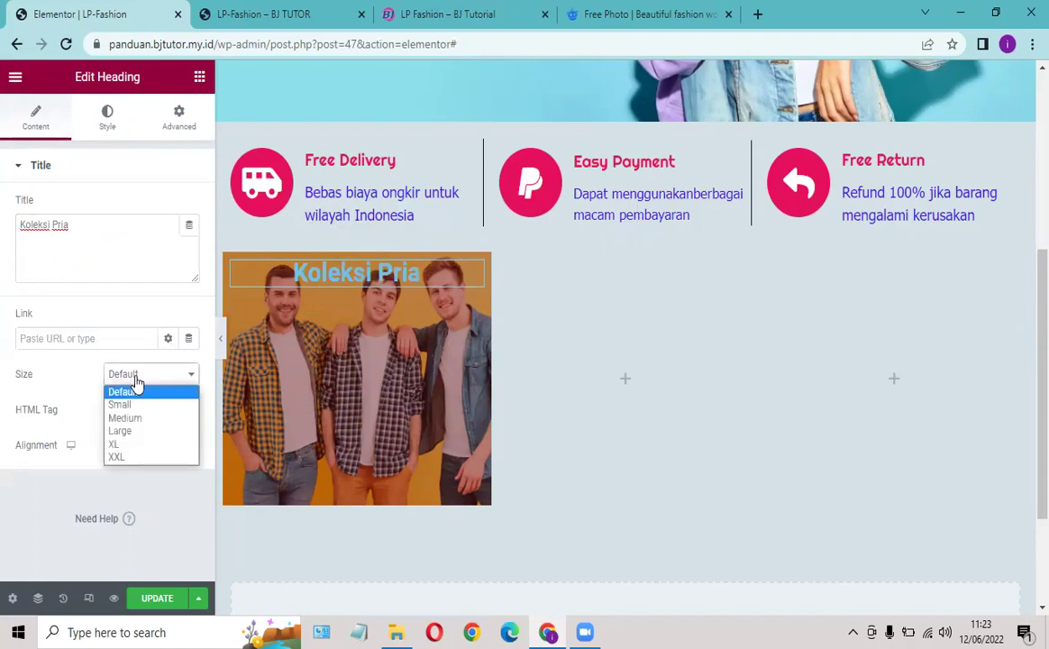
pyautogui.click(135, 418)
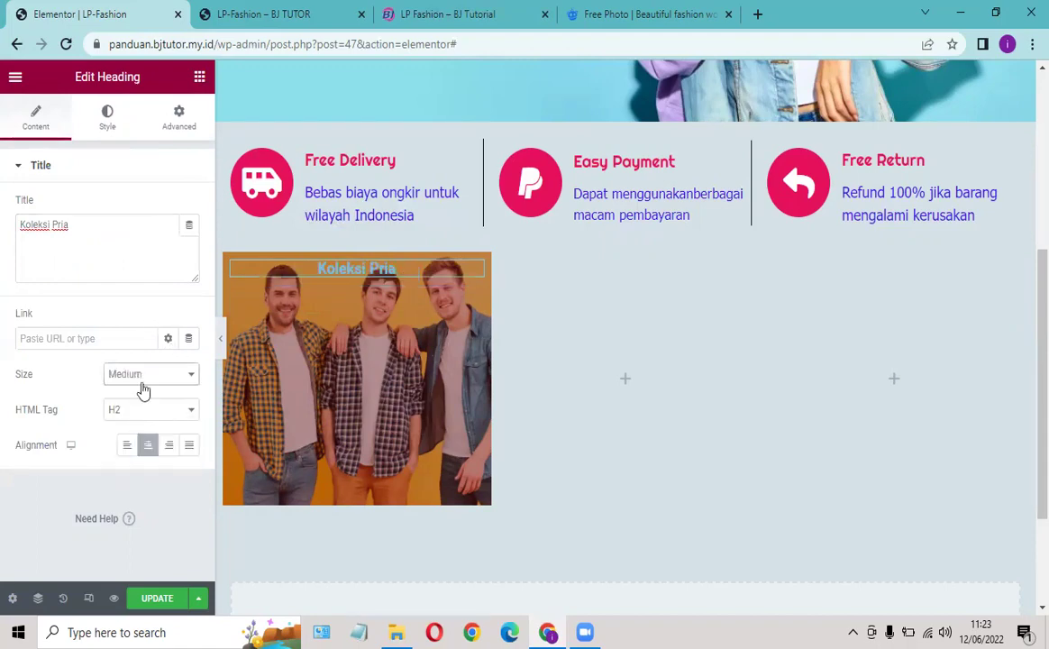
pyautogui.click(141, 386)
pyautogui.click(140, 431)
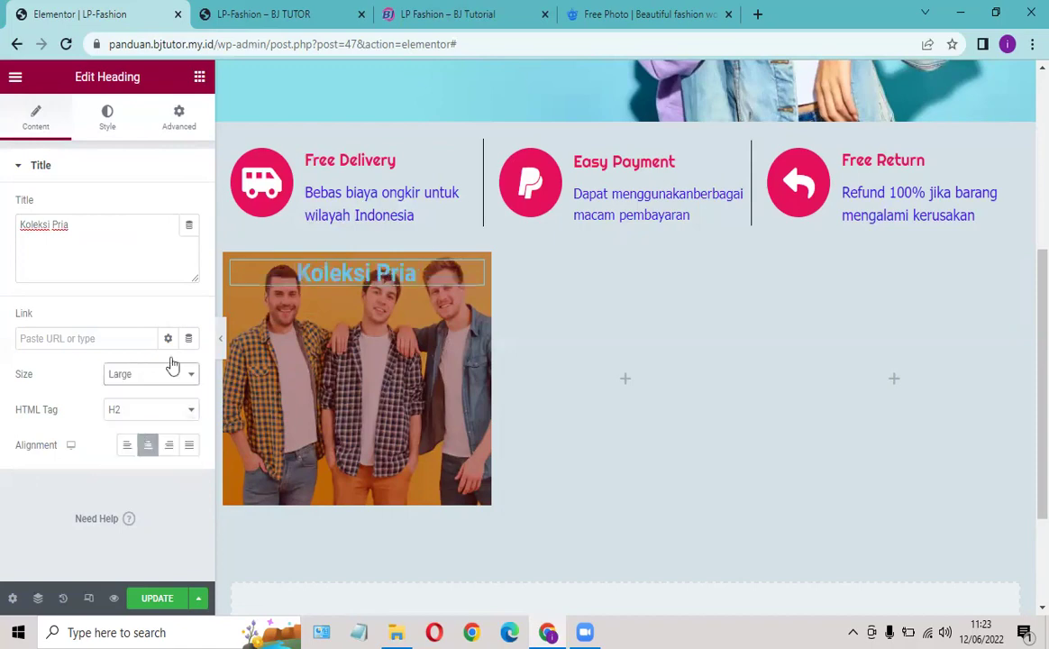
# Step: Set the "Koleksi Pria" heading's text color to #F3F6F8
pyautogui.click(106, 115)
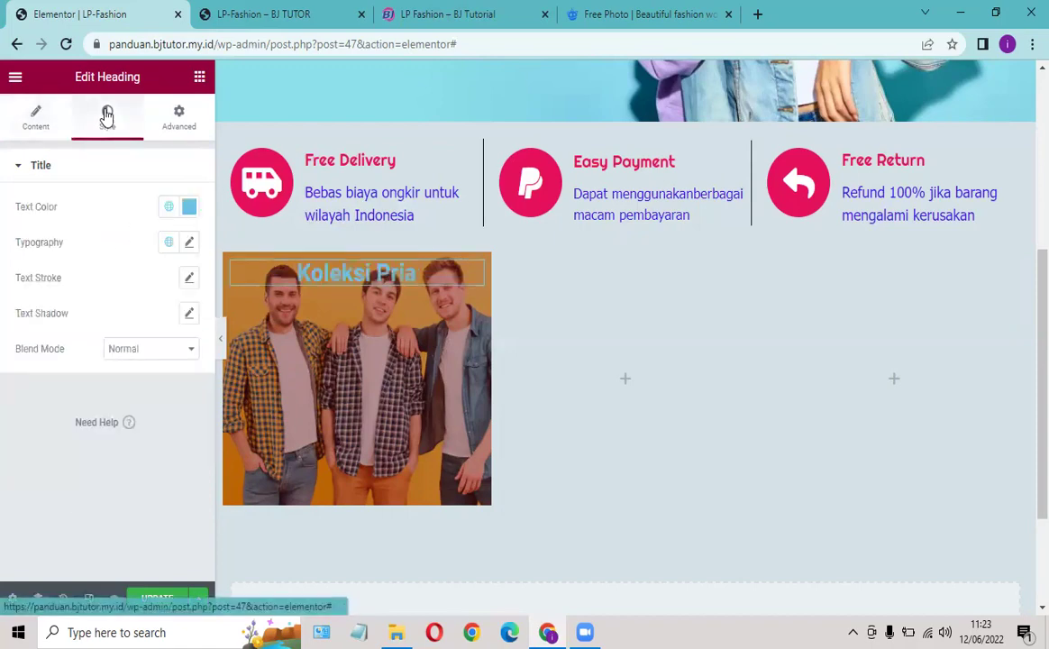
pyautogui.click(191, 209)
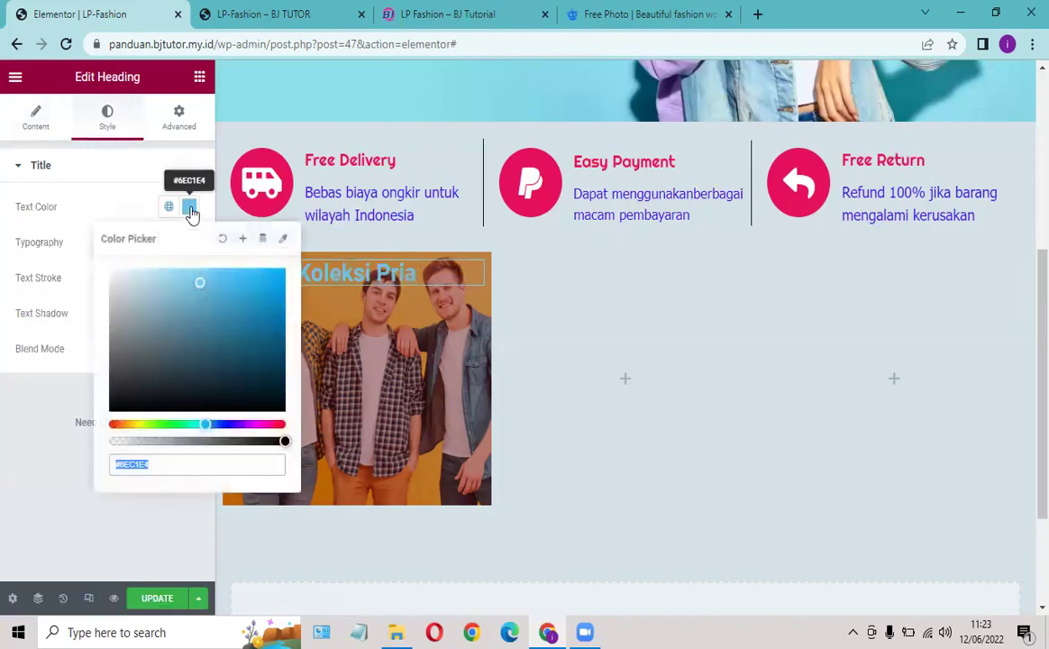
pyautogui.write('#F3F6F8')
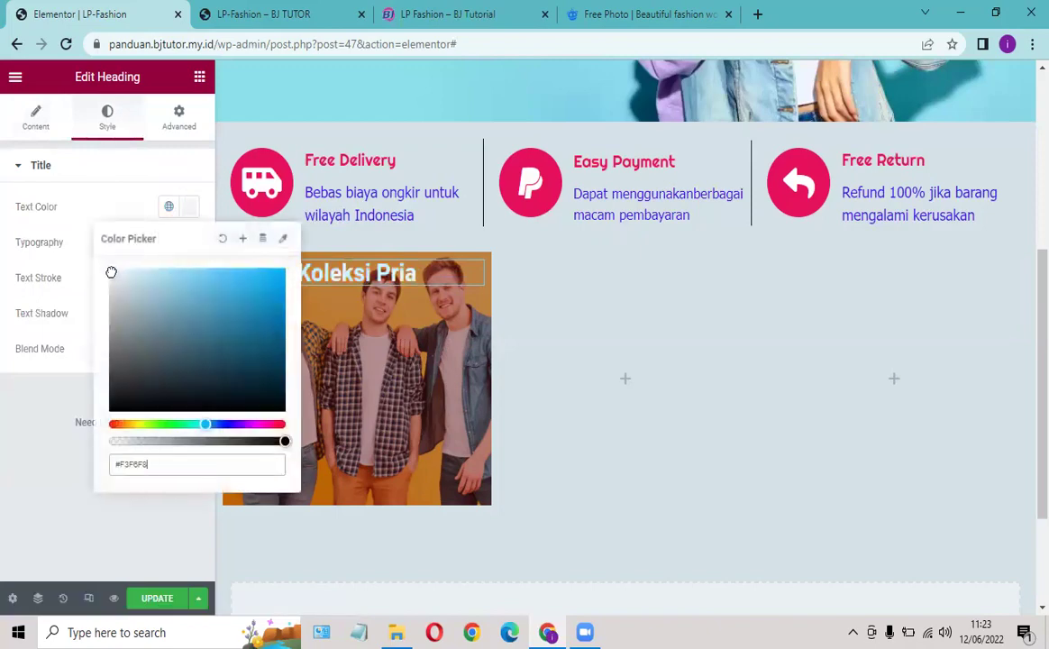
pyautogui.click(102, 210)
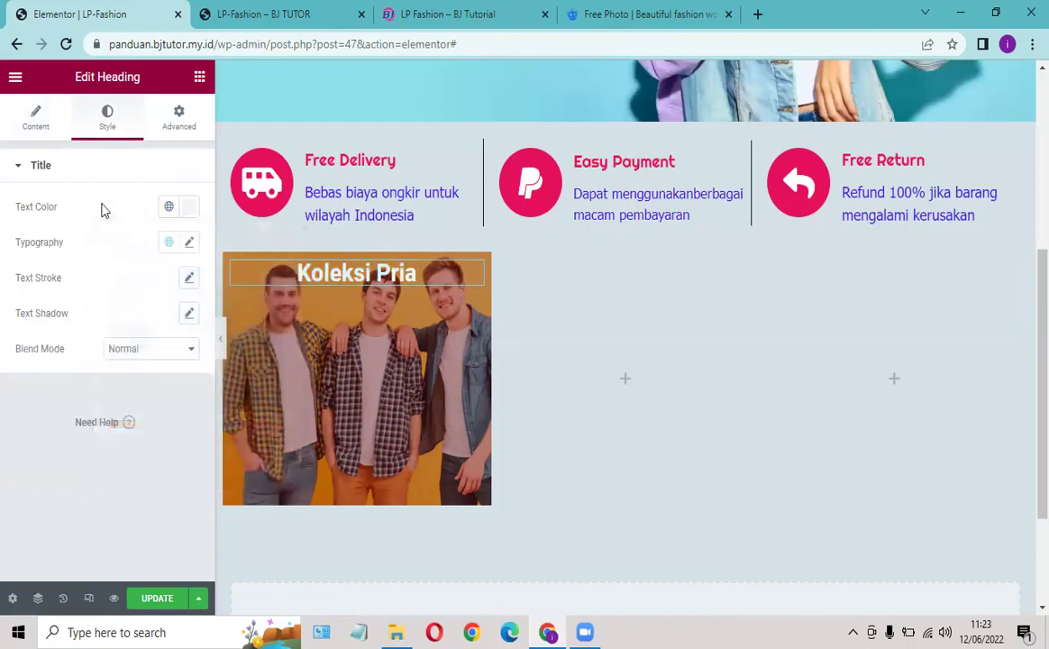
# Step: Apply the Righteous global font to the "Koleksi Pria" heading
pyautogui.click(190, 246)
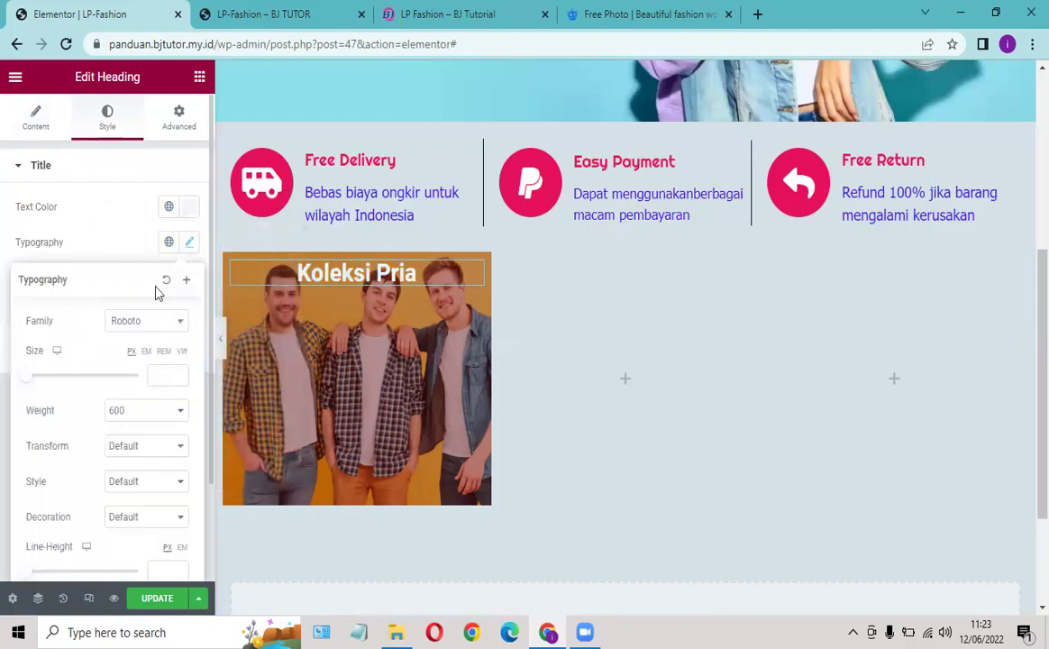
pyautogui.click(167, 243)
pyautogui.click(168, 243)
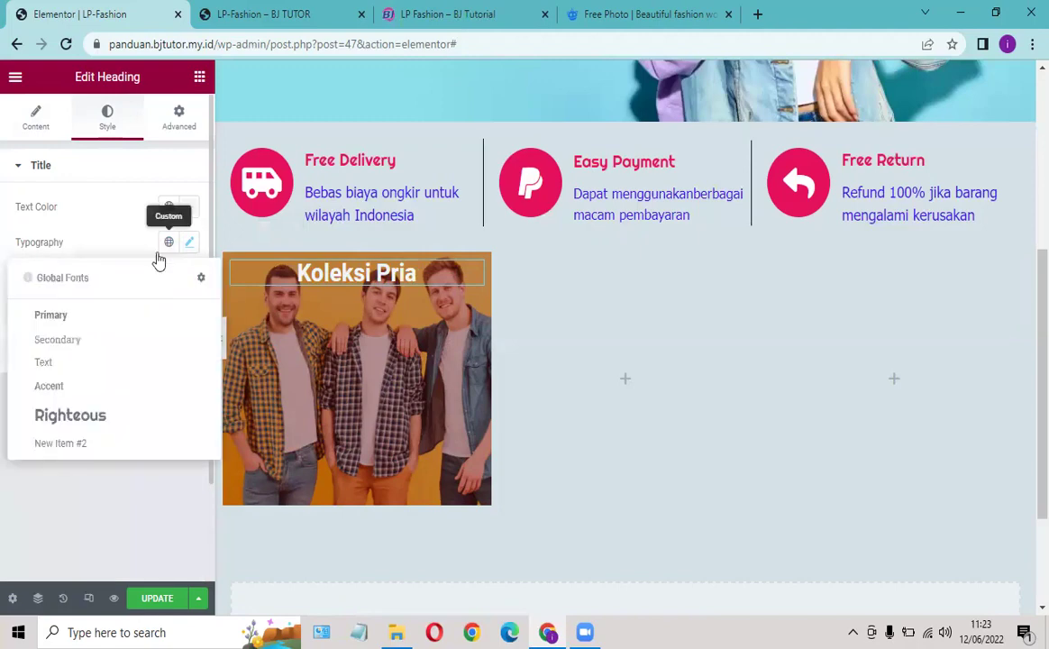
pyautogui.click(54, 417)
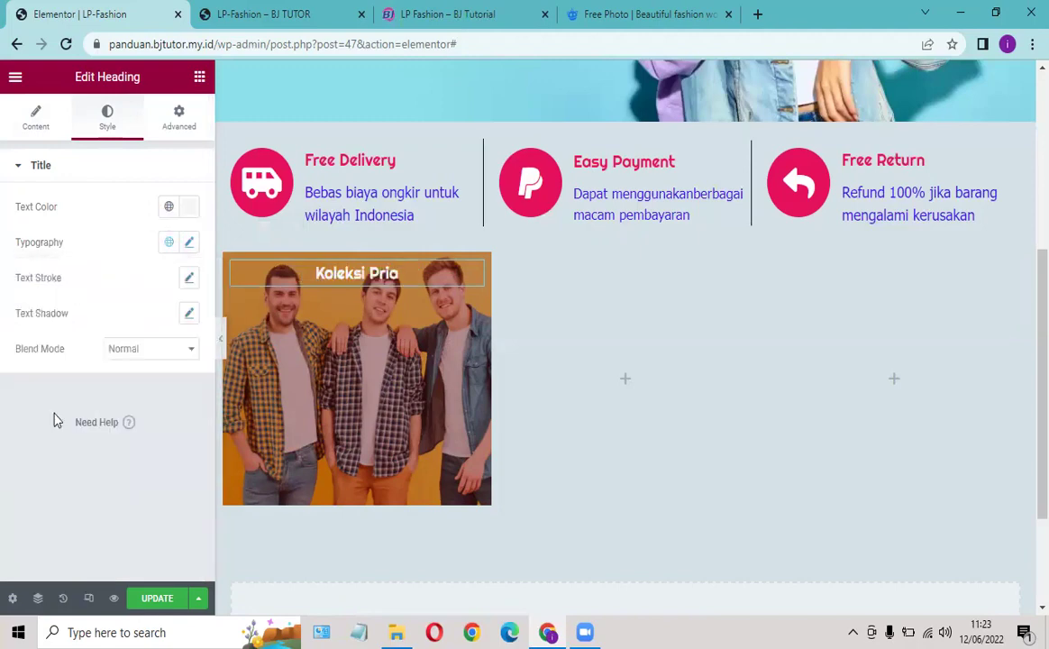
# Step: Increase the "Koleksi Pria" heading's font size to 30 px
pyautogui.click(190, 244)
pyautogui.click(178, 372)
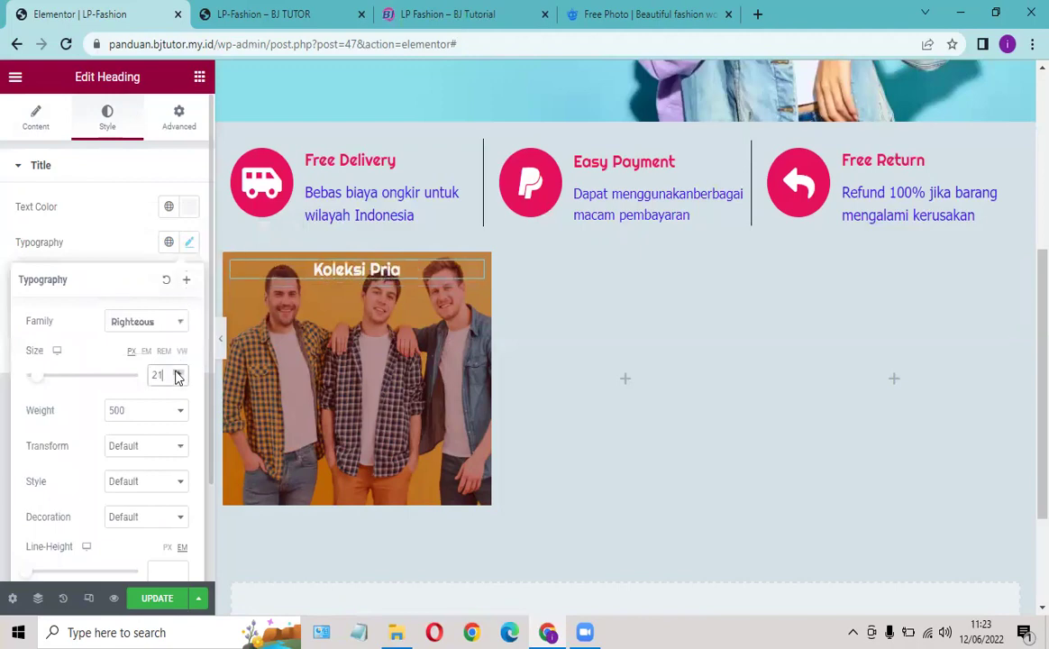
pyautogui.click(177, 373)
pyautogui.click(178, 373)
pyautogui.click(178, 373)
pyautogui.click(177, 372)
pyautogui.click(178, 372)
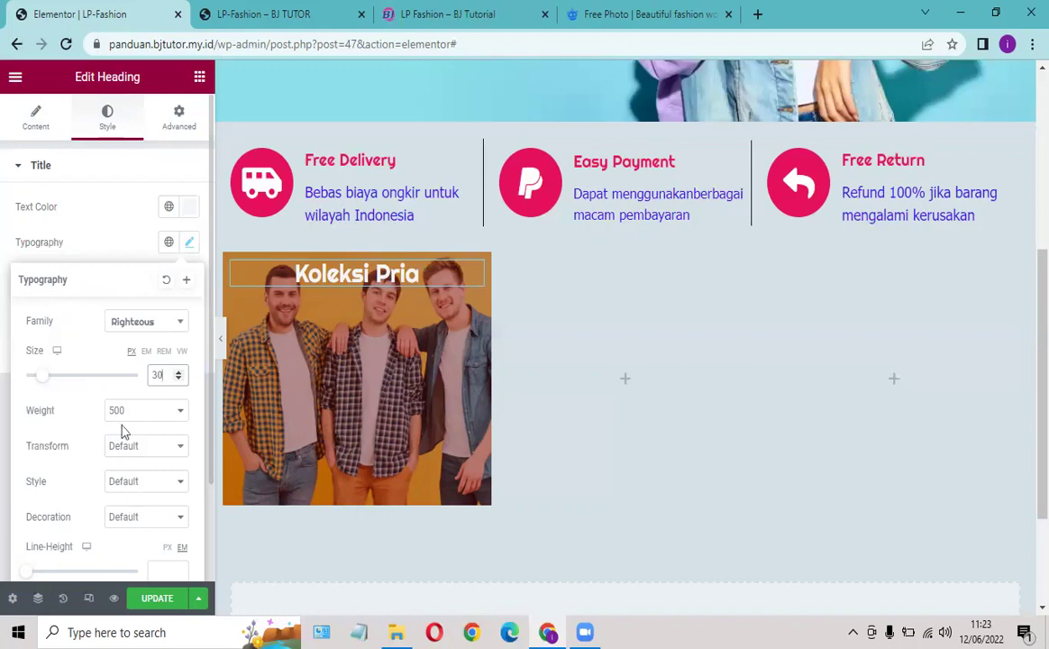
pyautogui.click(98, 210)
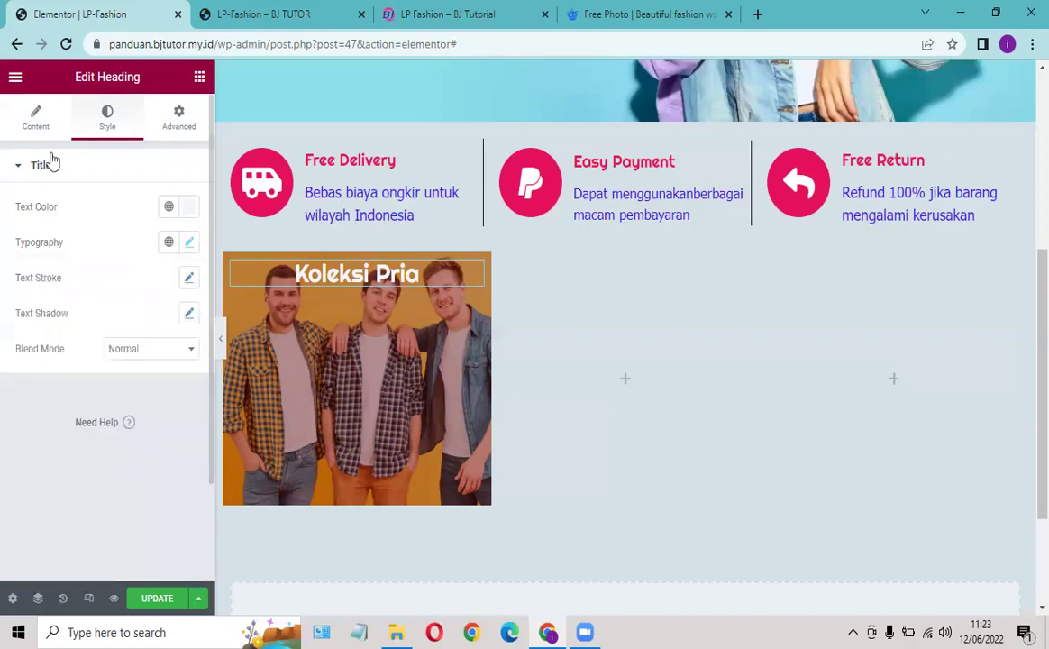
pyautogui.click(34, 112)
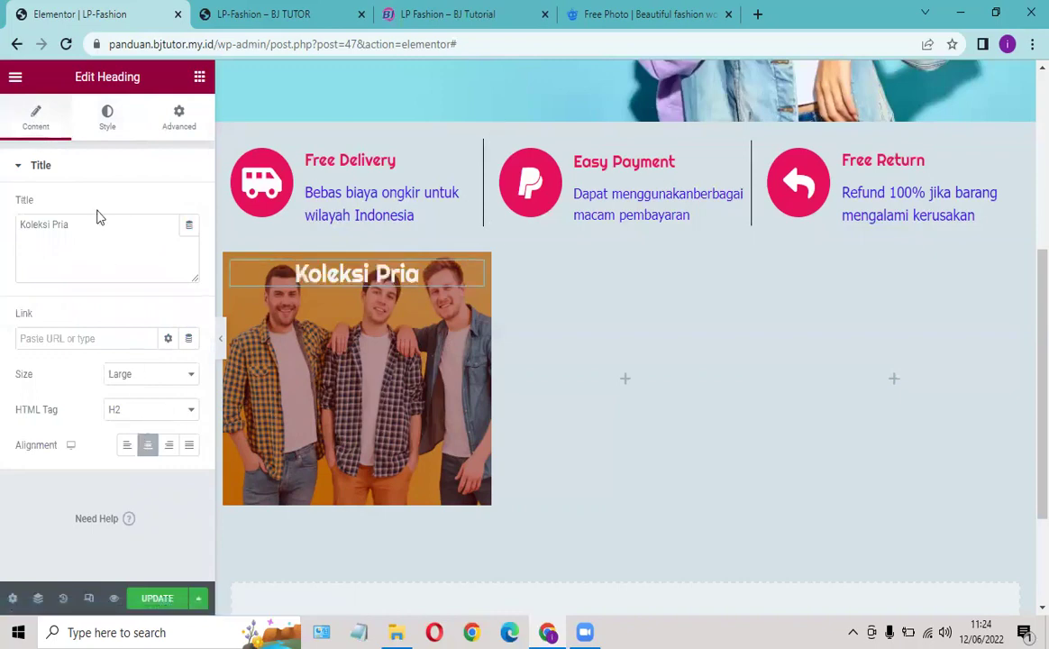
pyautogui.click(106, 124)
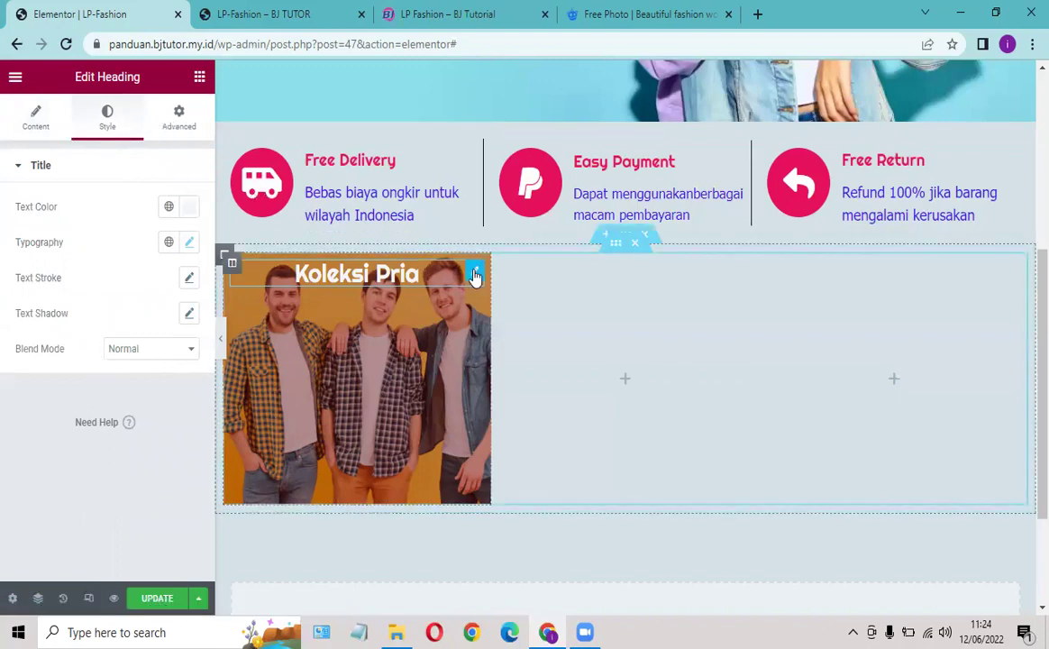
pyautogui.click(231, 265)
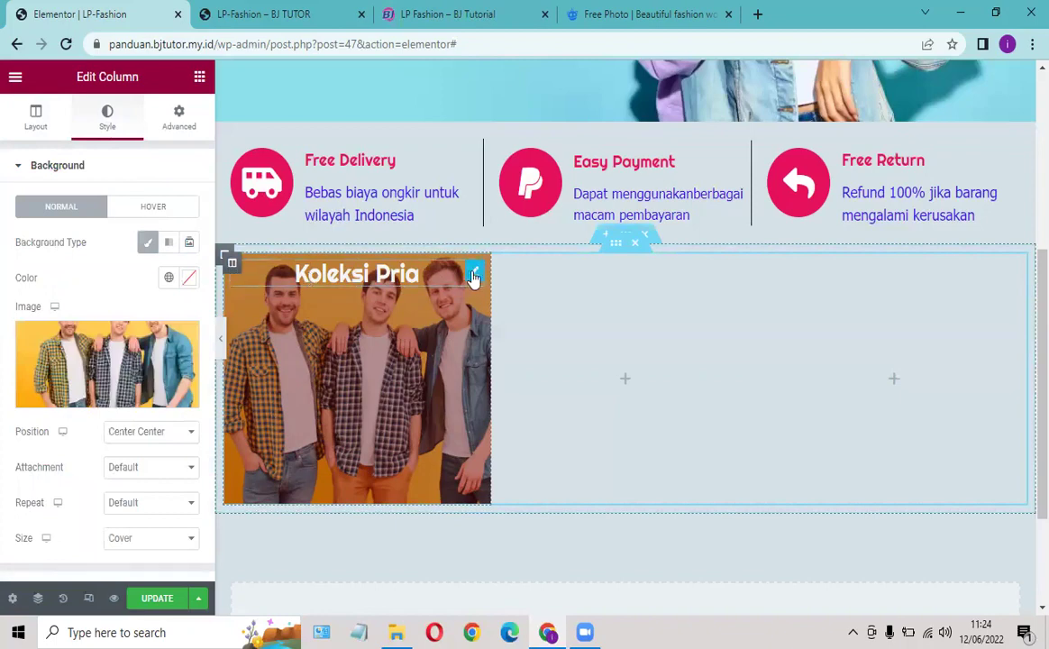
pyautogui.click(473, 275)
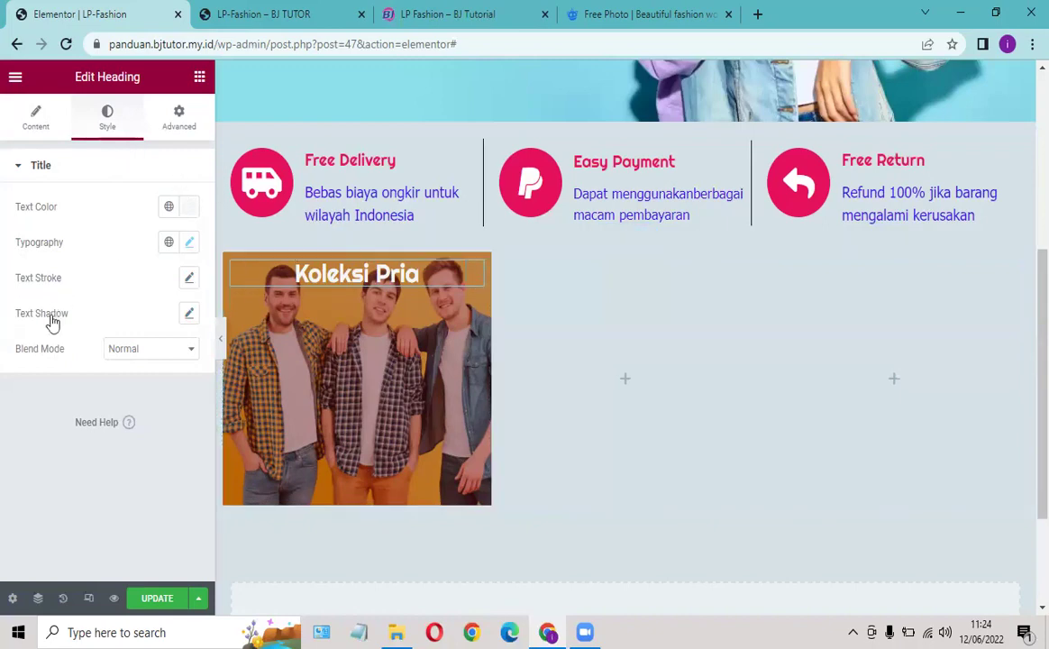
pyautogui.click(36, 119)
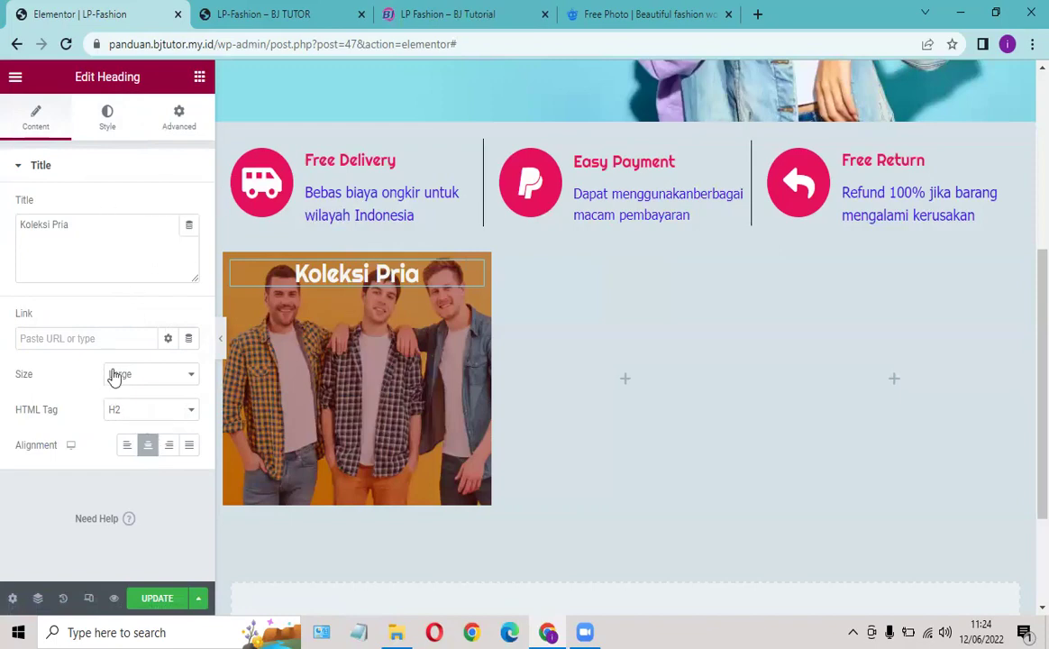
pyautogui.click(109, 126)
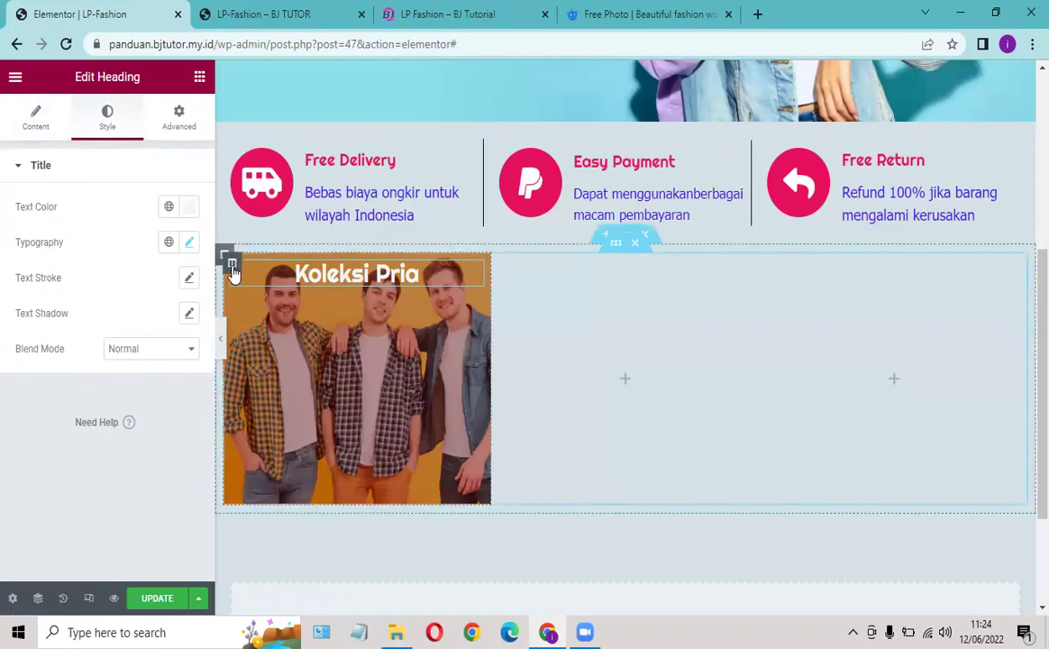
# Step: Try the Top Center and Bottom Center positions for the first column's background image and restore Center Center
pyautogui.click(232, 265)
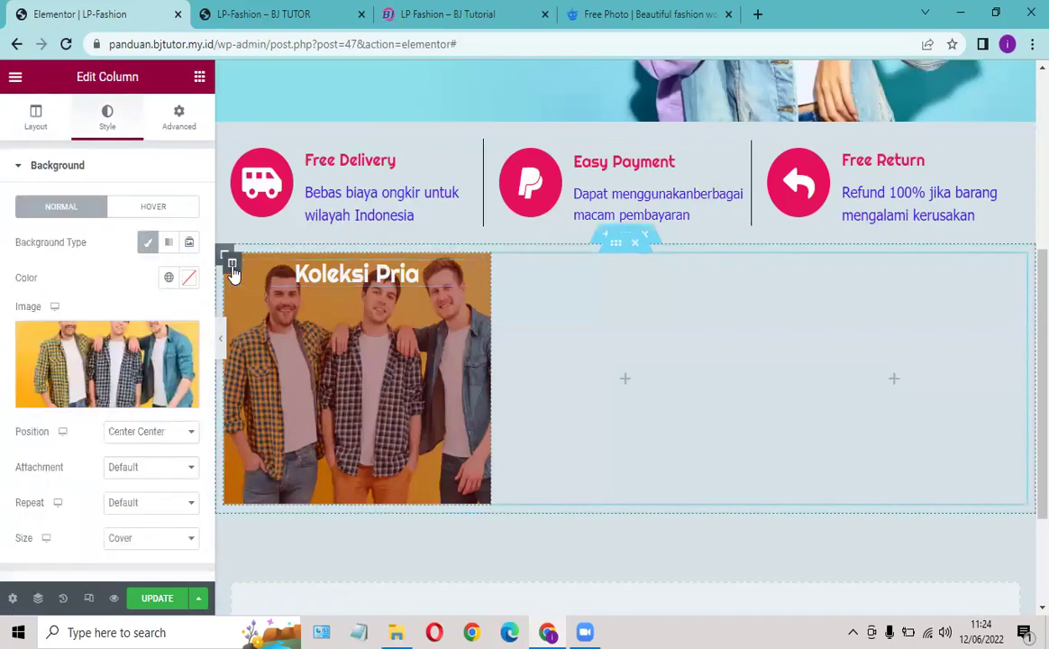
pyautogui.click(141, 471)
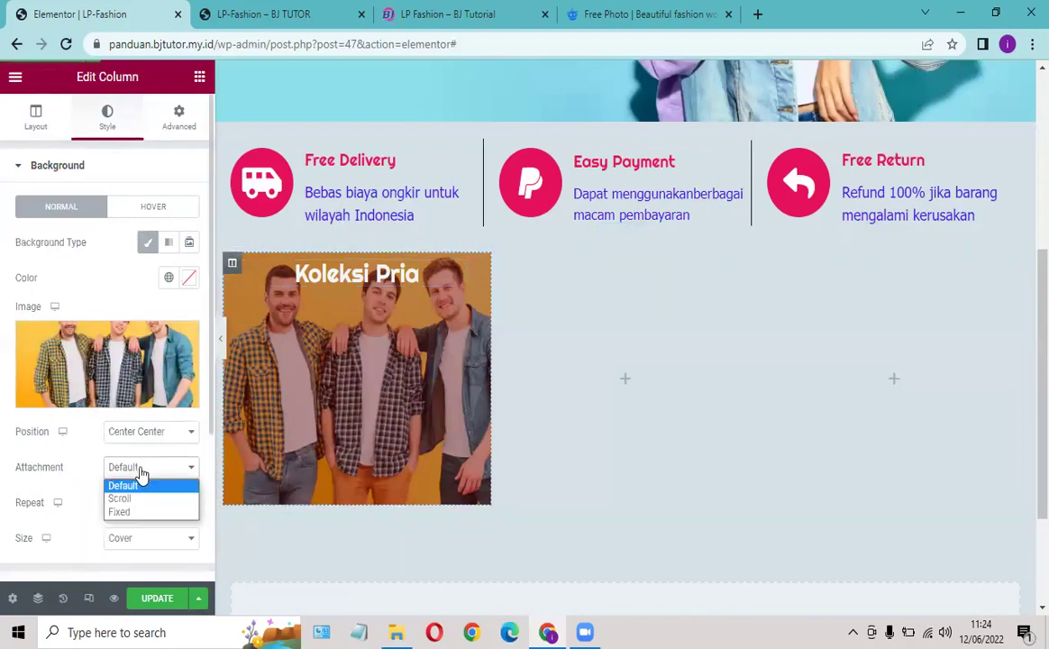
pyautogui.click(141, 474)
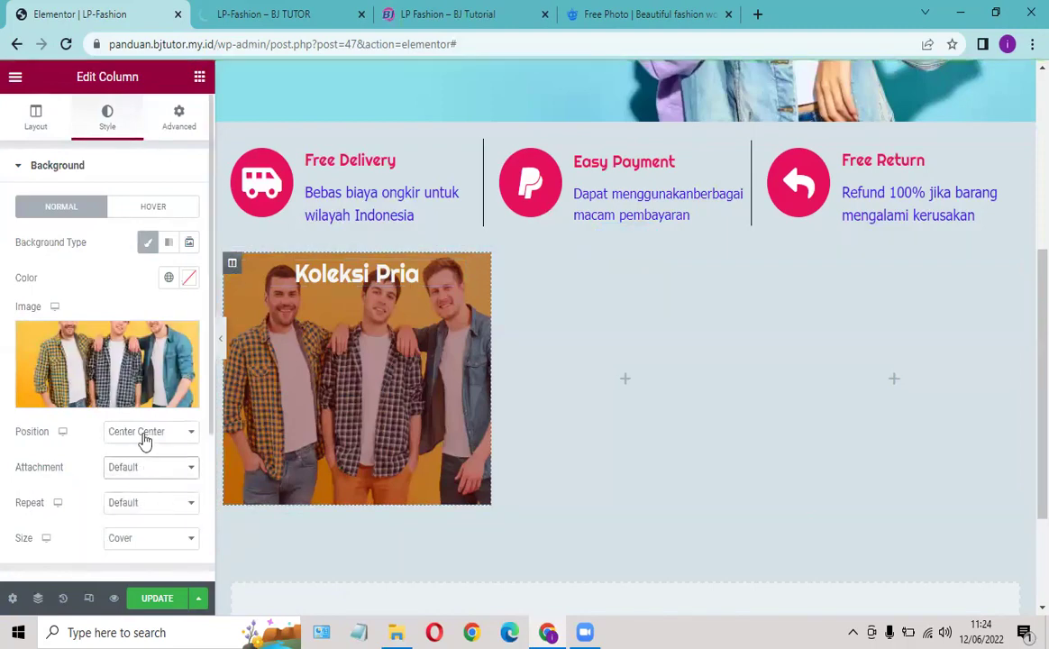
pyautogui.click(144, 437)
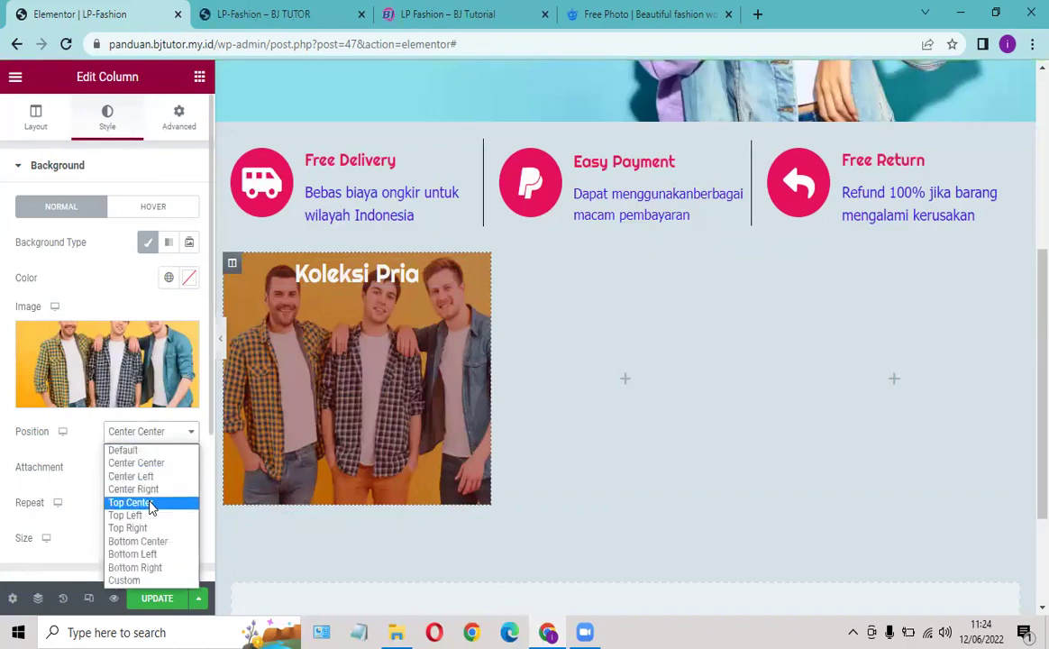
pyautogui.press('Escape')
pyautogui.click(134, 436)
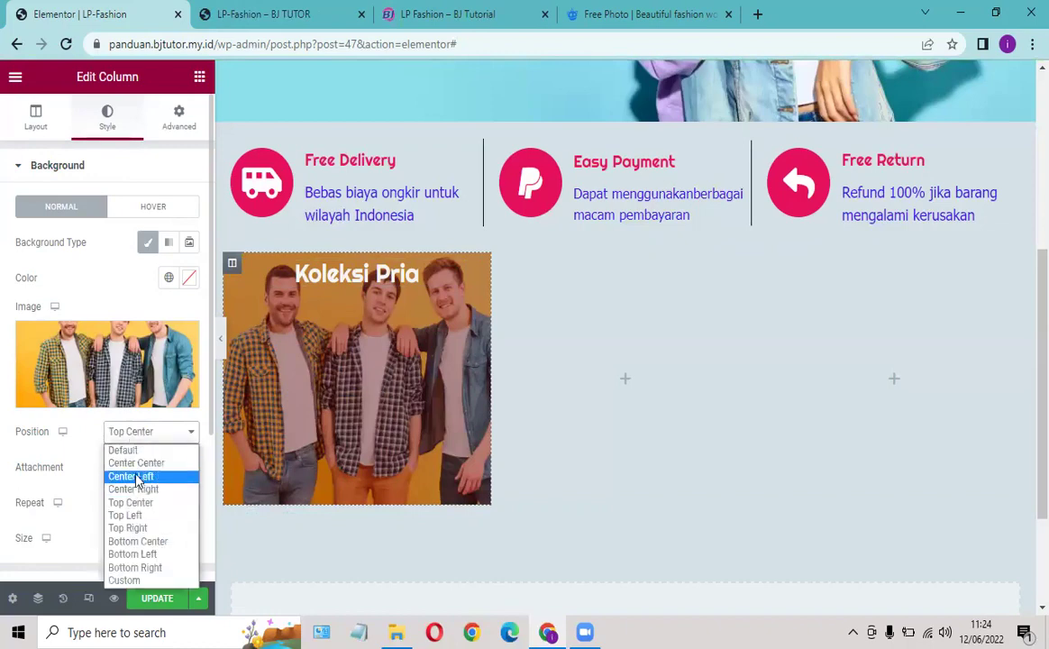
pyautogui.click(150, 542)
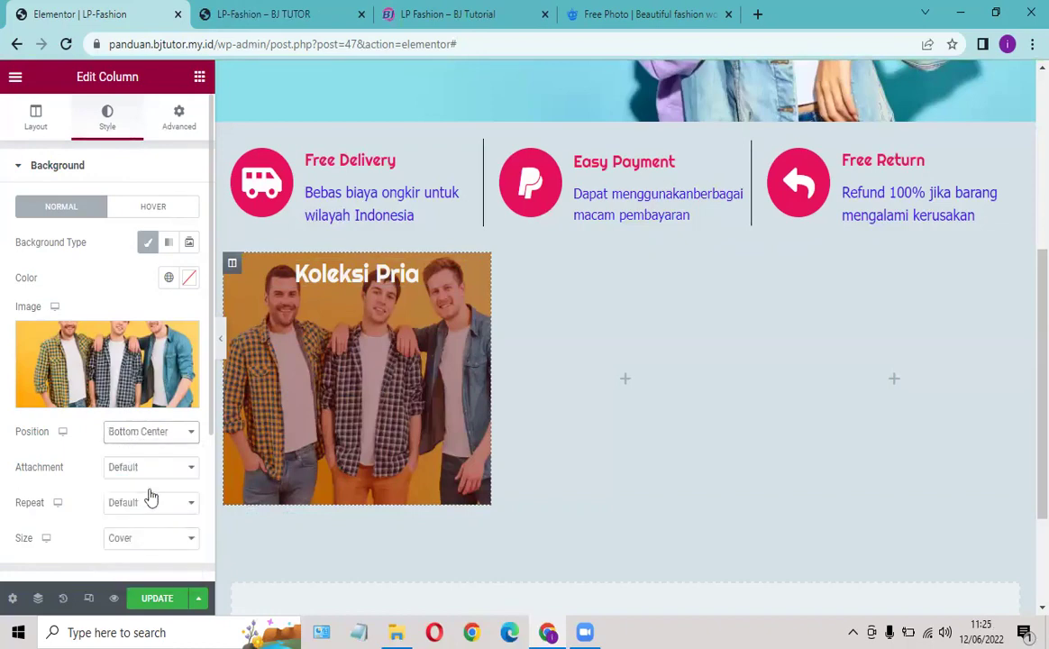
pyautogui.click(149, 433)
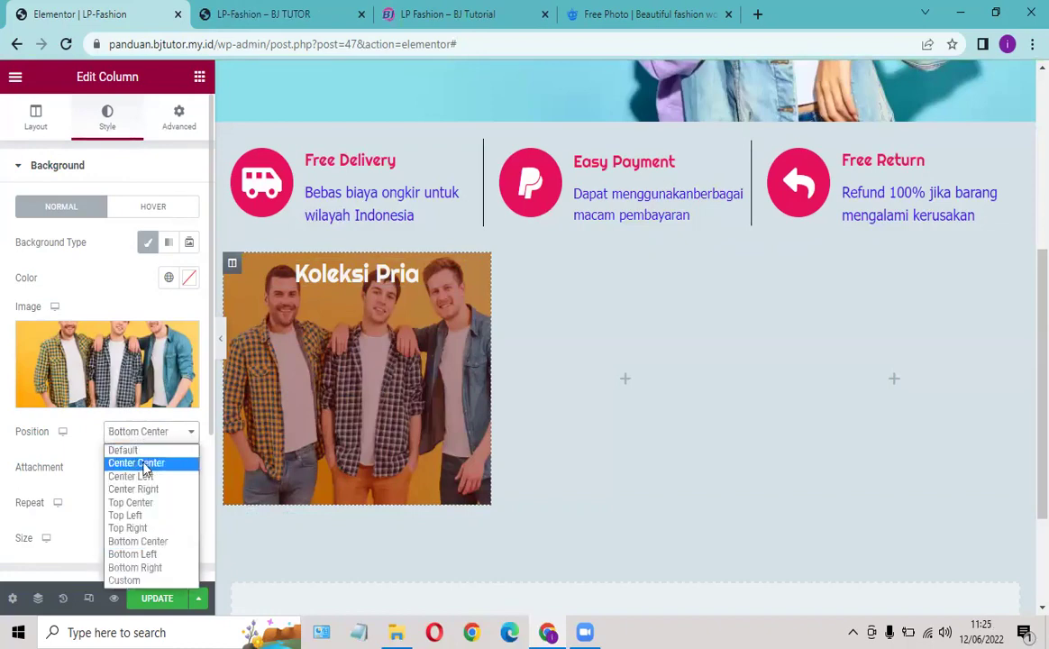
pyautogui.click(142, 462)
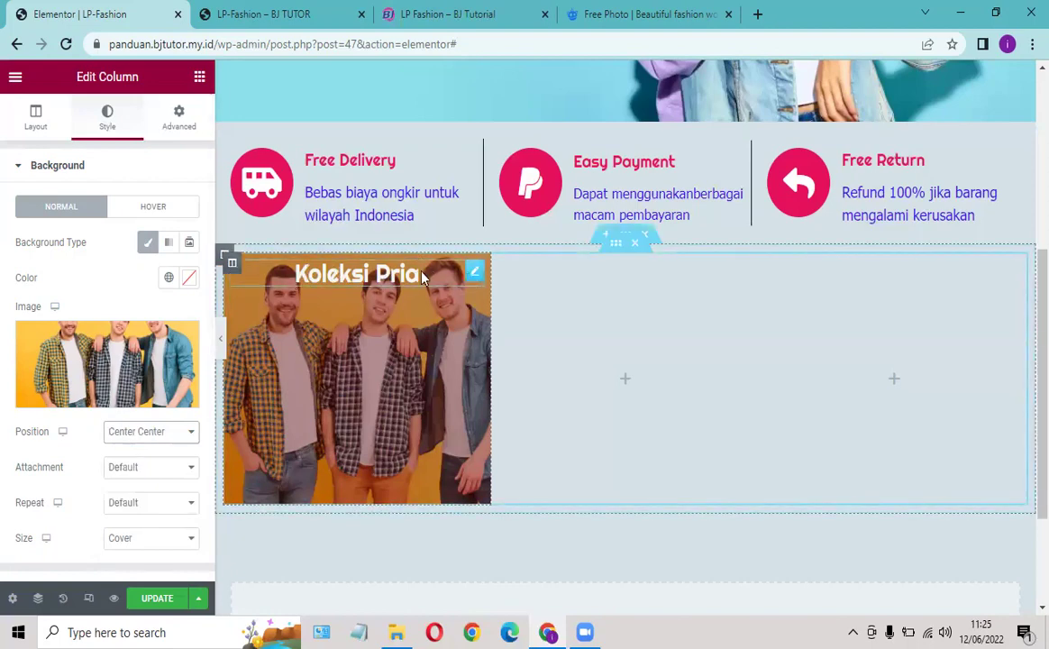
# Step: Review the "Koleksi Pria" heading's content and column layout settings, and compare its placement with the reference page
pyautogui.click(473, 274)
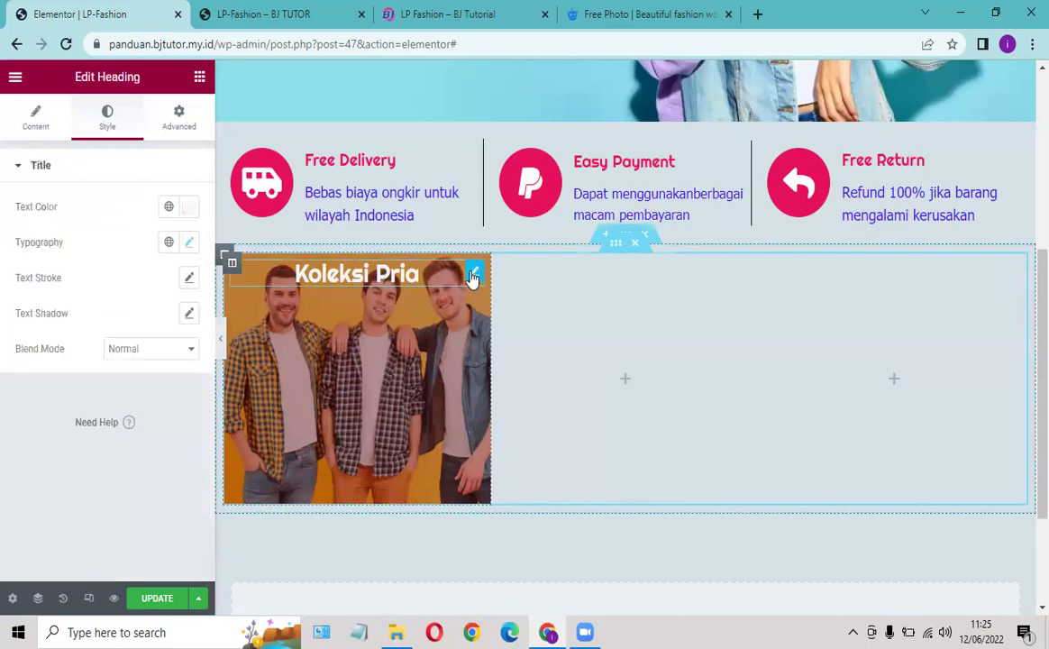
pyautogui.click(36, 118)
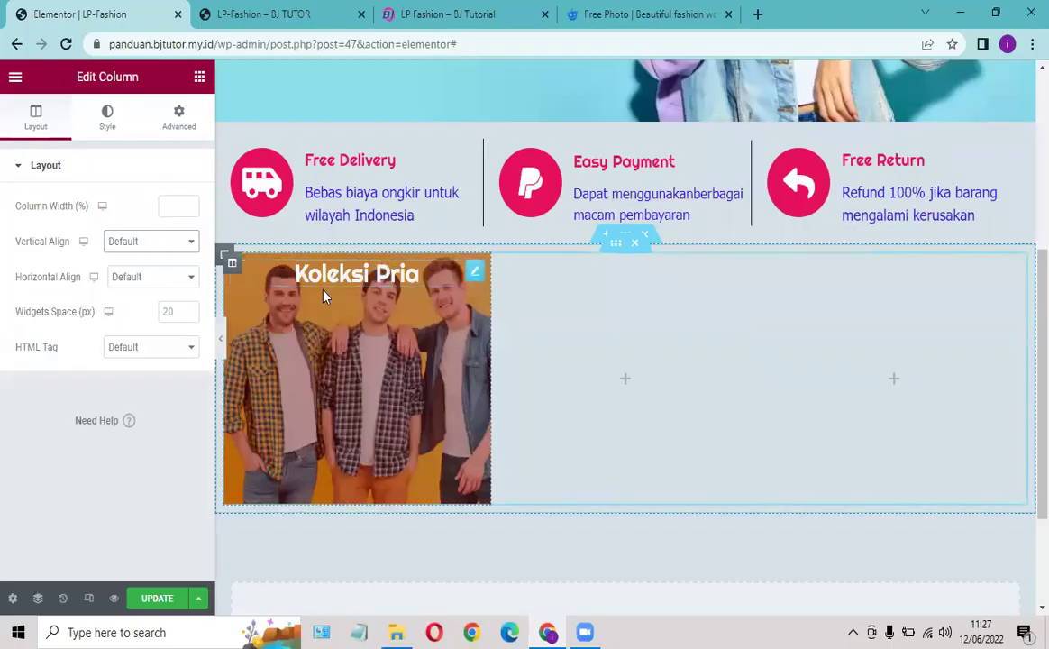
pyautogui.click(451, 13)
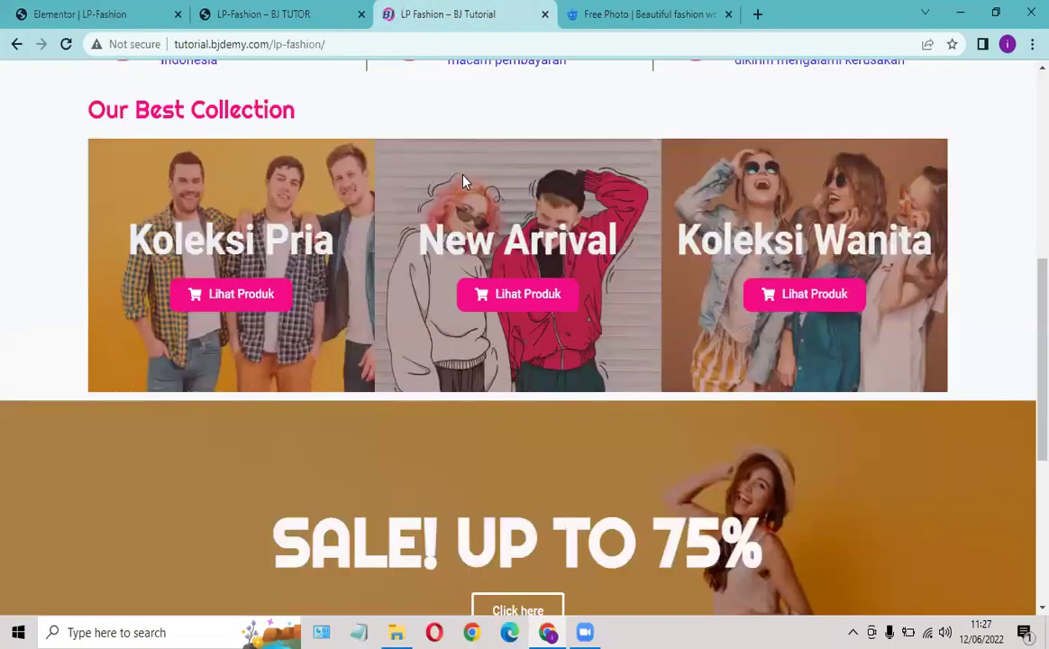
pyautogui.click(115, 16)
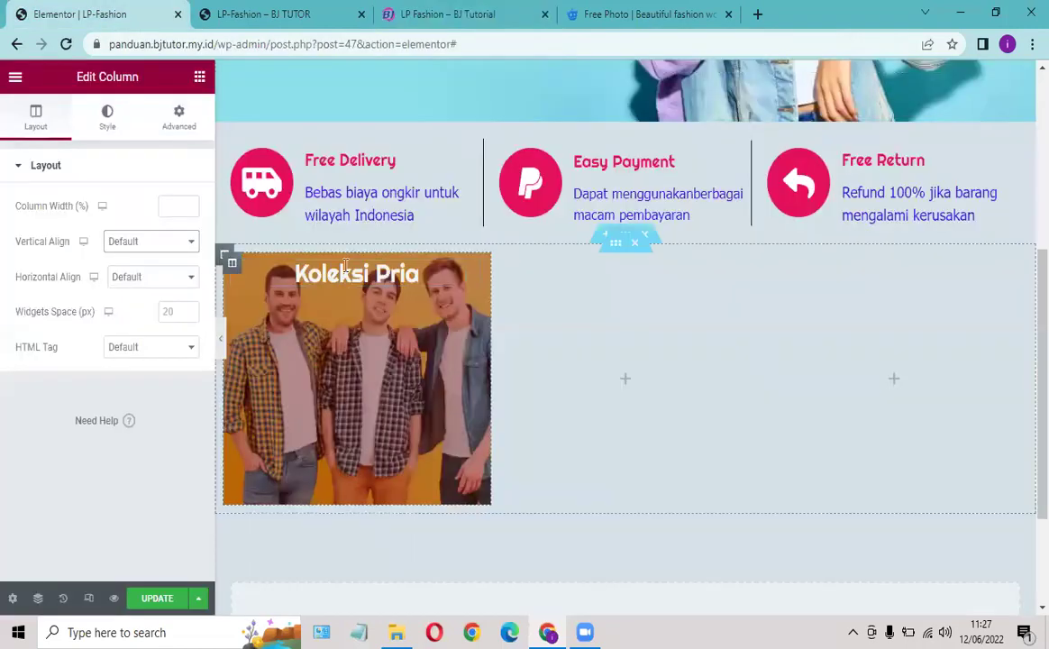
pyautogui.click(399, 315)
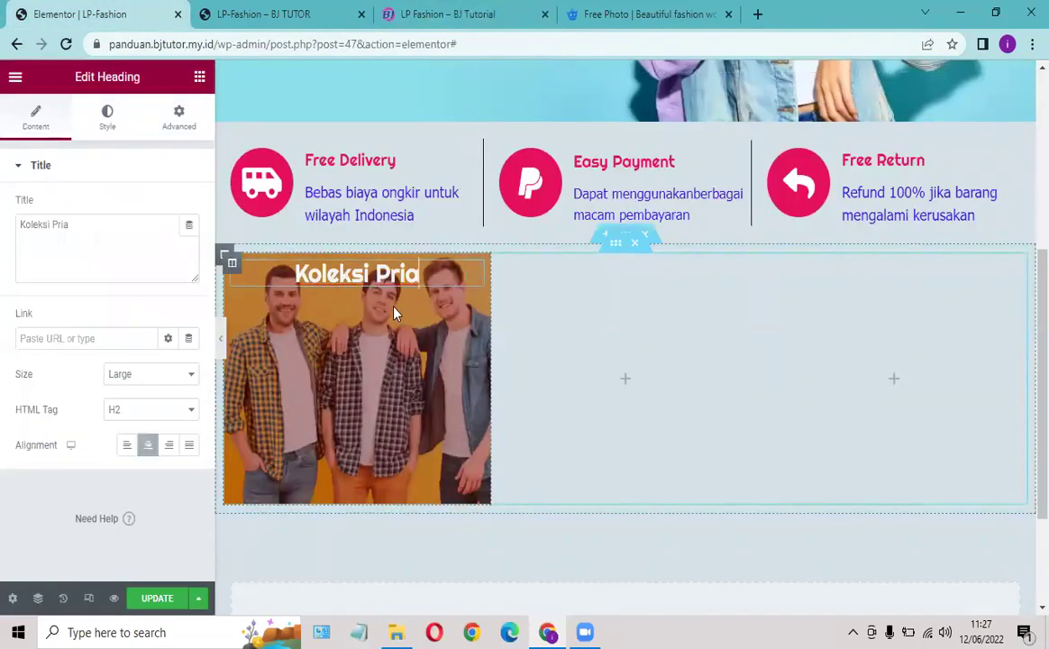
# Step: Set the first collection column's horizontal alignment to Center and its vertical alignment to Middle
pyautogui.click(233, 266)
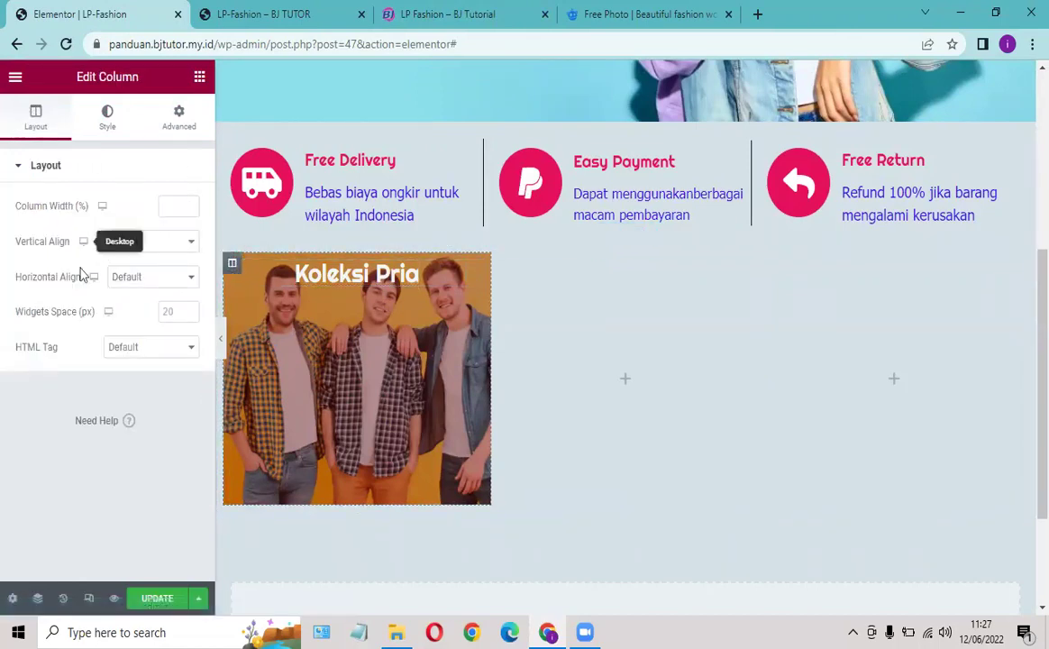
pyautogui.click(134, 277)
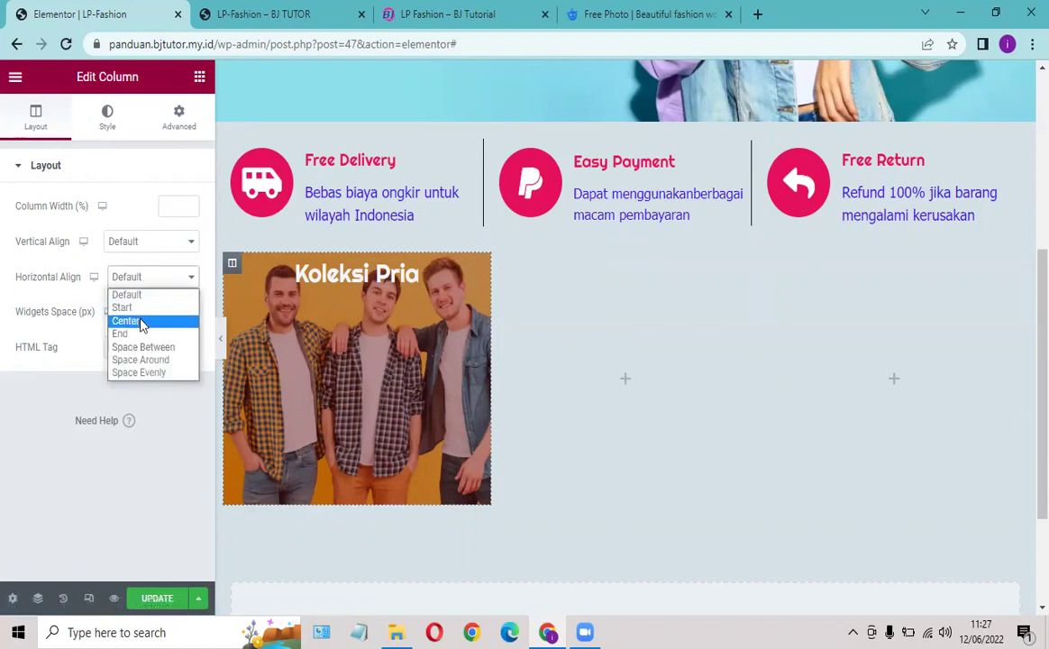
pyautogui.click(137, 321)
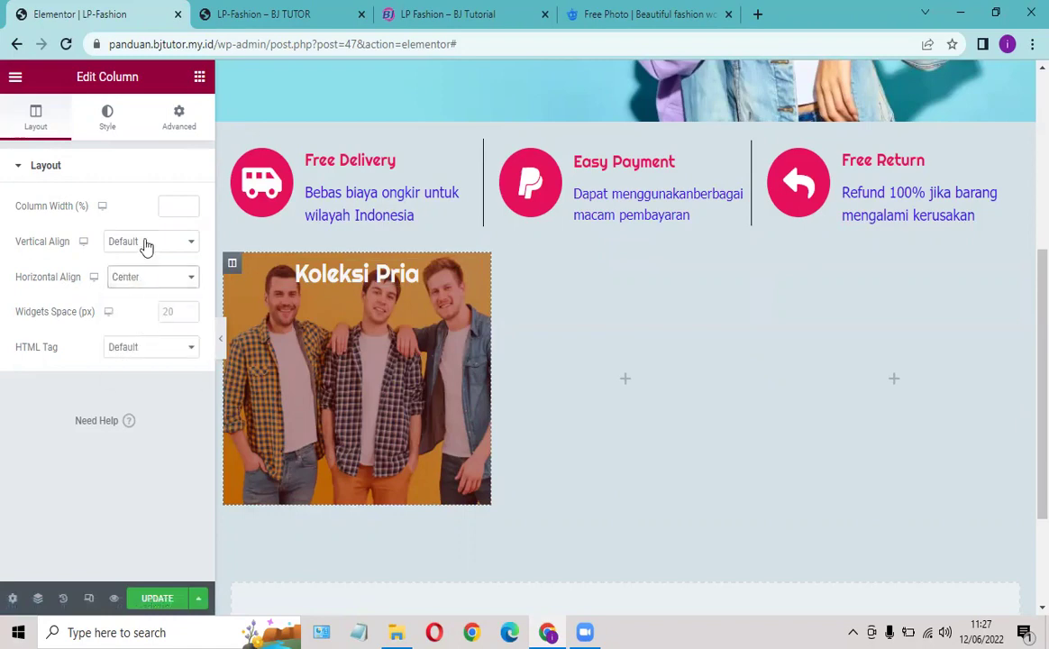
pyautogui.click(144, 242)
pyautogui.click(140, 290)
pyautogui.click(139, 277)
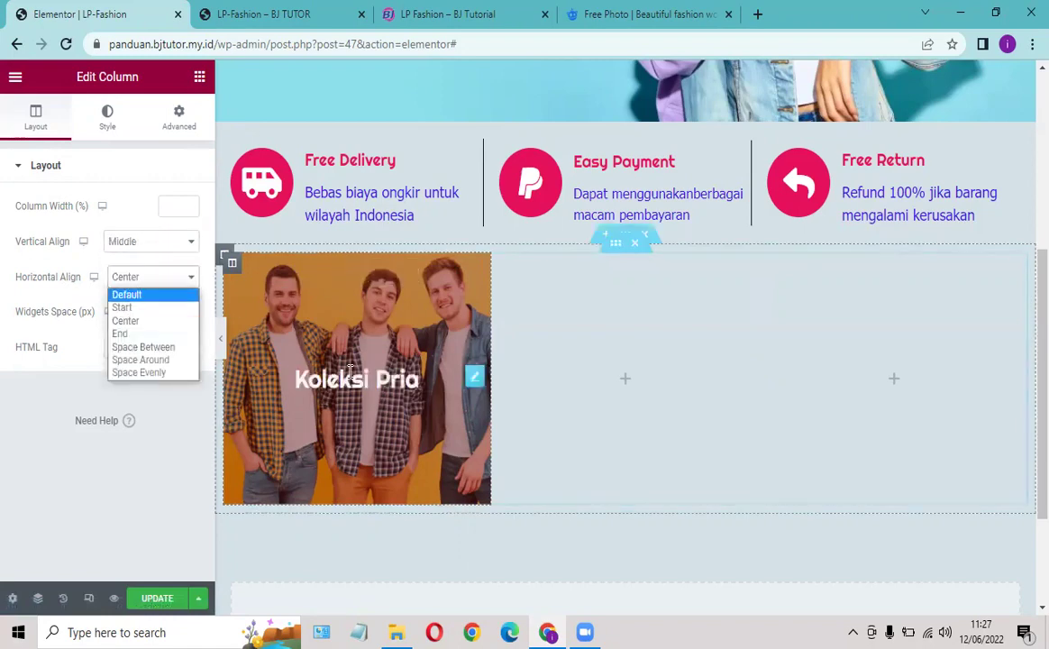
pyautogui.click(165, 399)
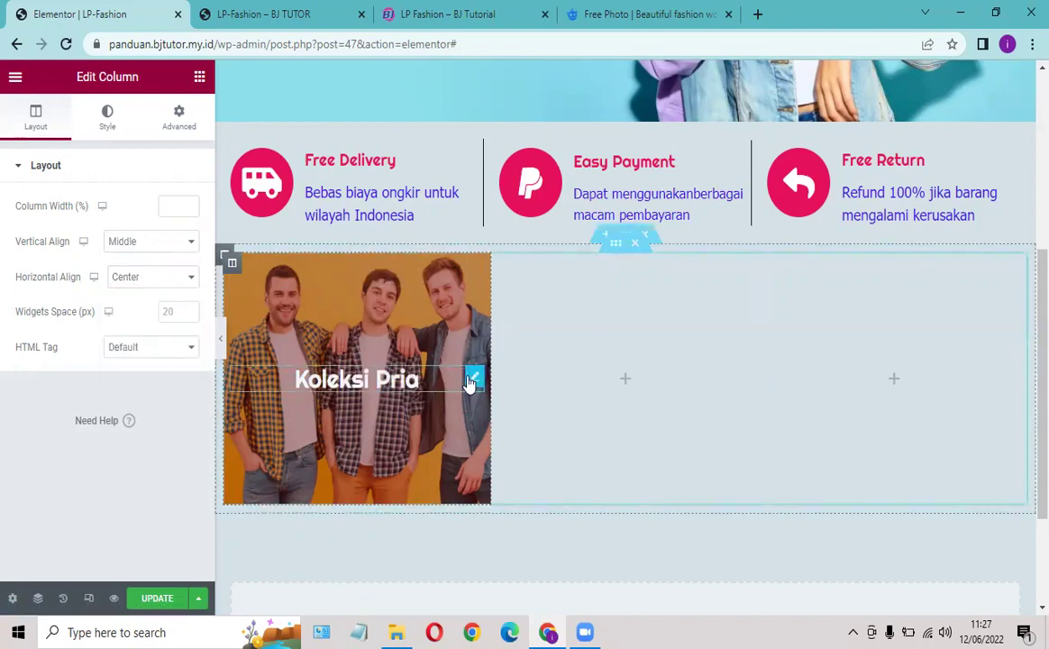
# Step: Compare the "Koleksi Pria" heading with the reference page and set its font size to 40 px
pyautogui.click(454, 9)
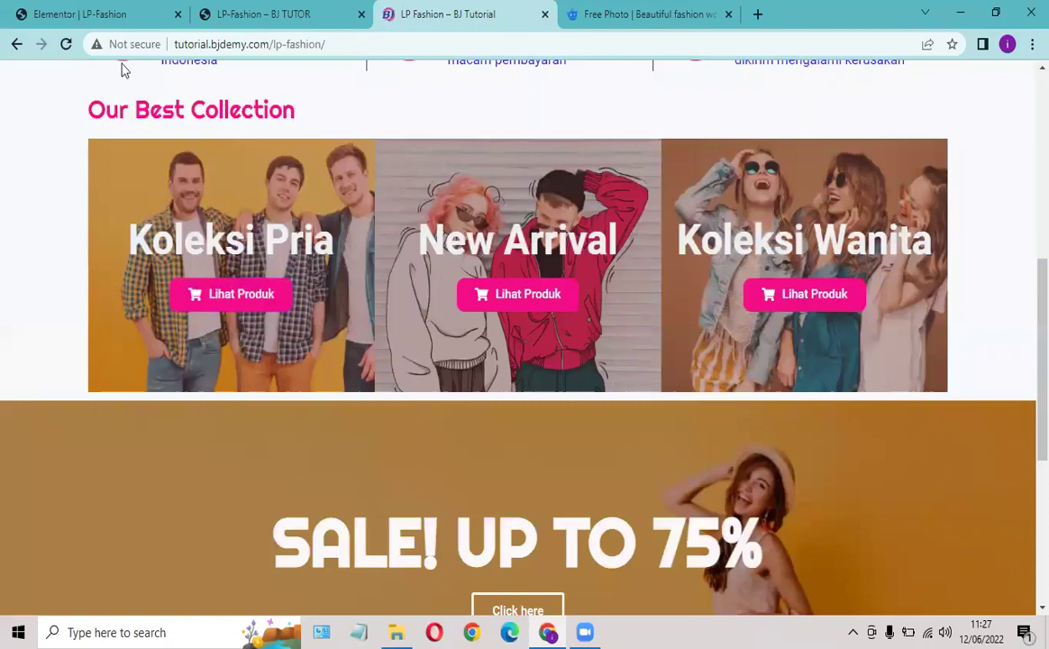
pyautogui.click(90, 16)
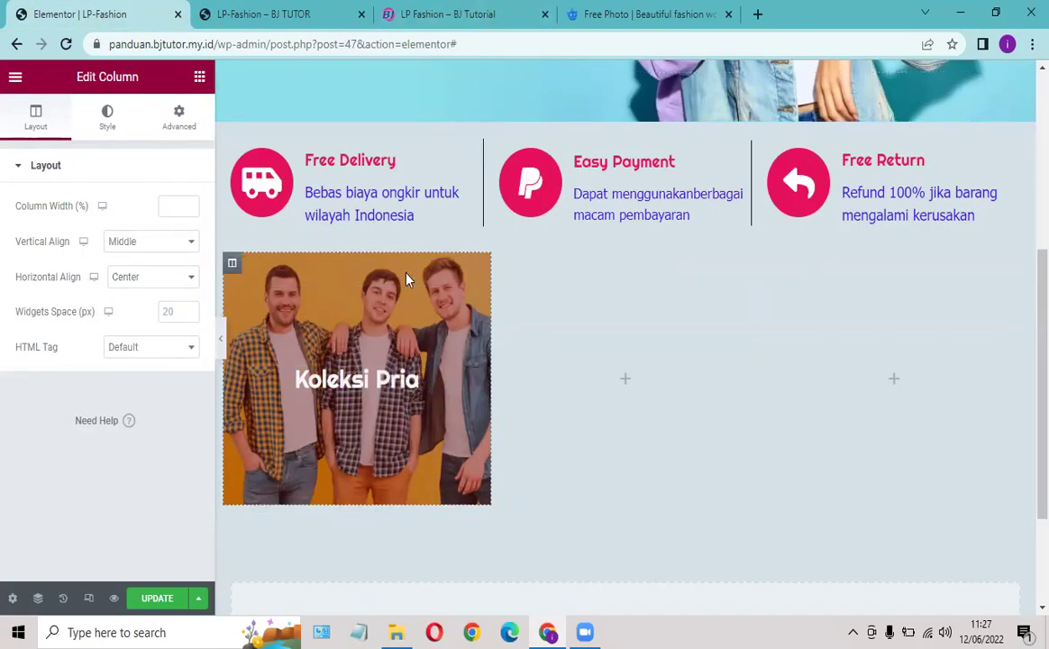
pyautogui.click(473, 378)
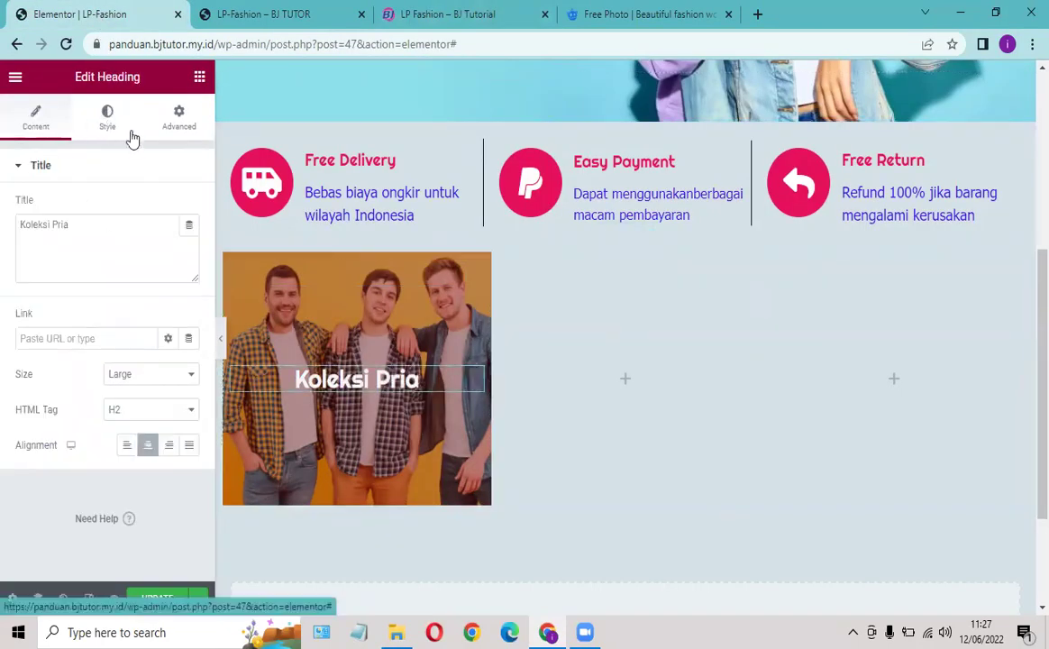
pyautogui.click(132, 136)
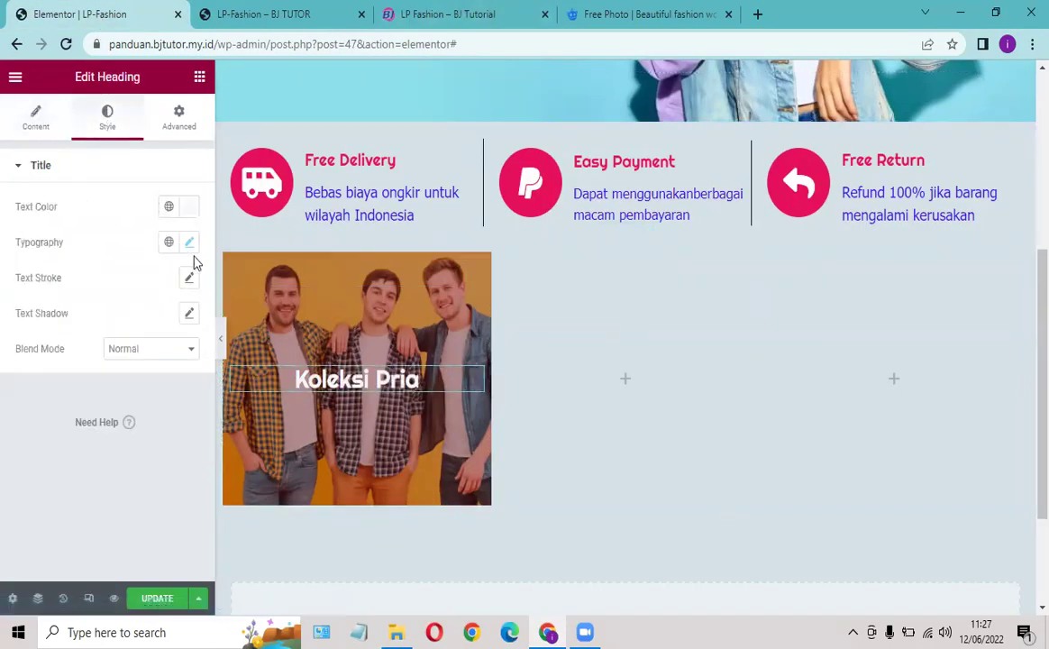
pyautogui.click(189, 245)
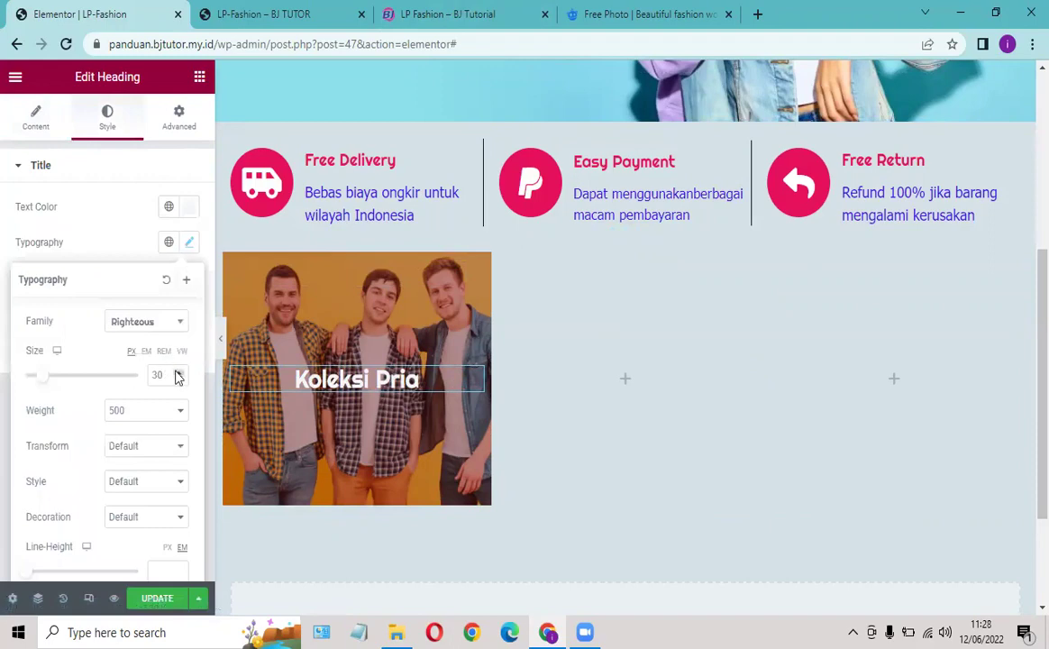
pyautogui.write('40')
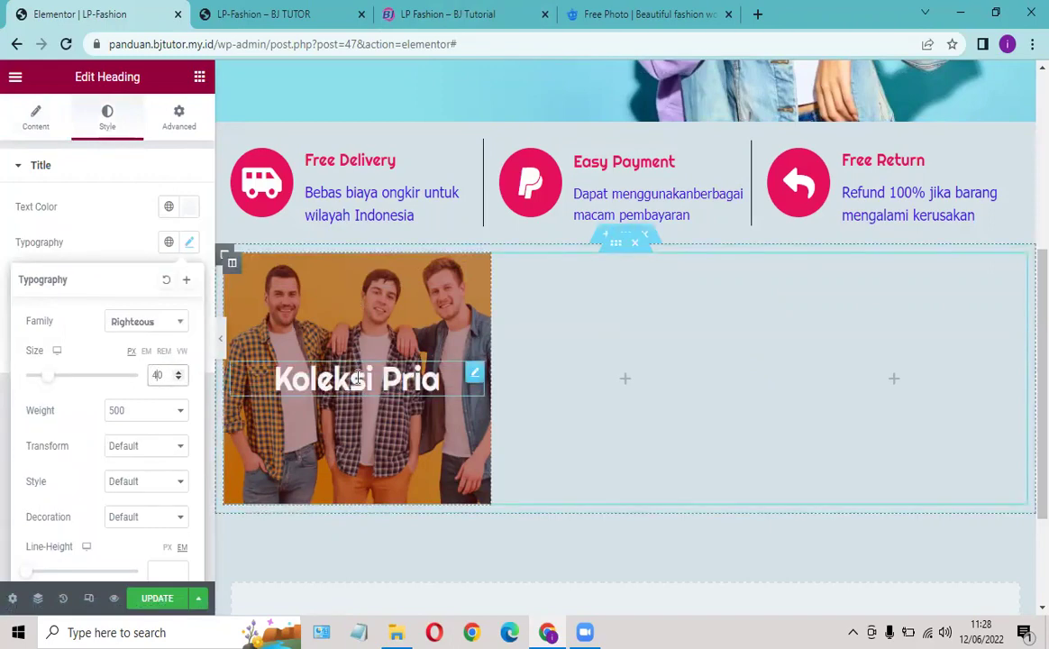
# Step: Copy the "Order Now" button from the hero section and paste it below the "Koleksi Pria" heading
pyautogui.click(437, 15)
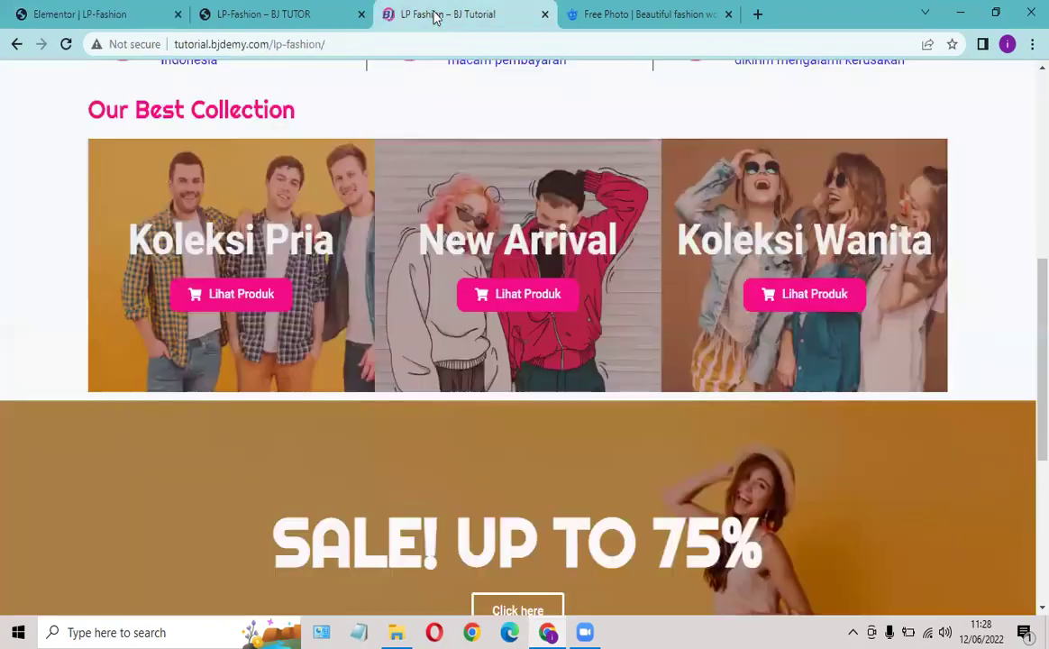
pyautogui.click(90, 15)
pyautogui.scroll(2, 396, 303)
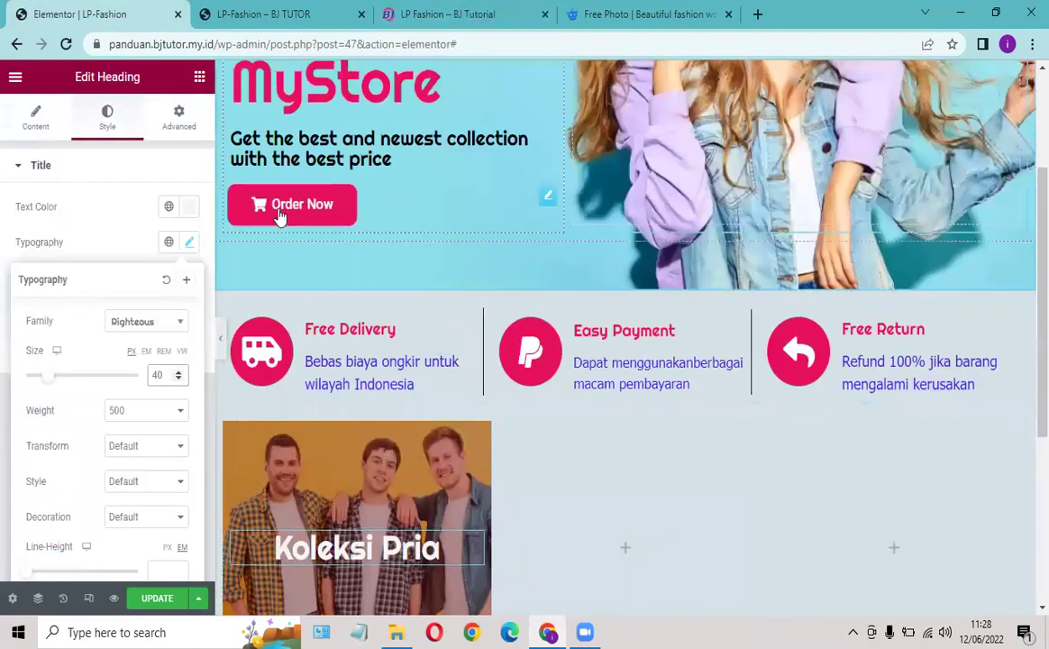
pyautogui.rightClick(548, 200)
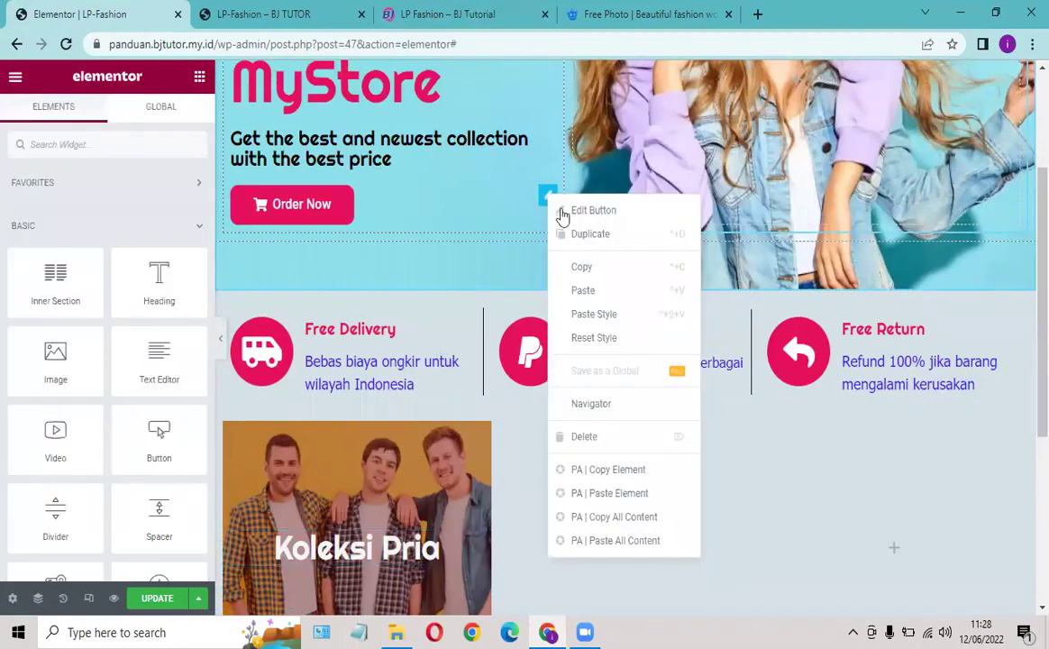
pyautogui.click(581, 269)
pyautogui.scroll(-2, 541, 262)
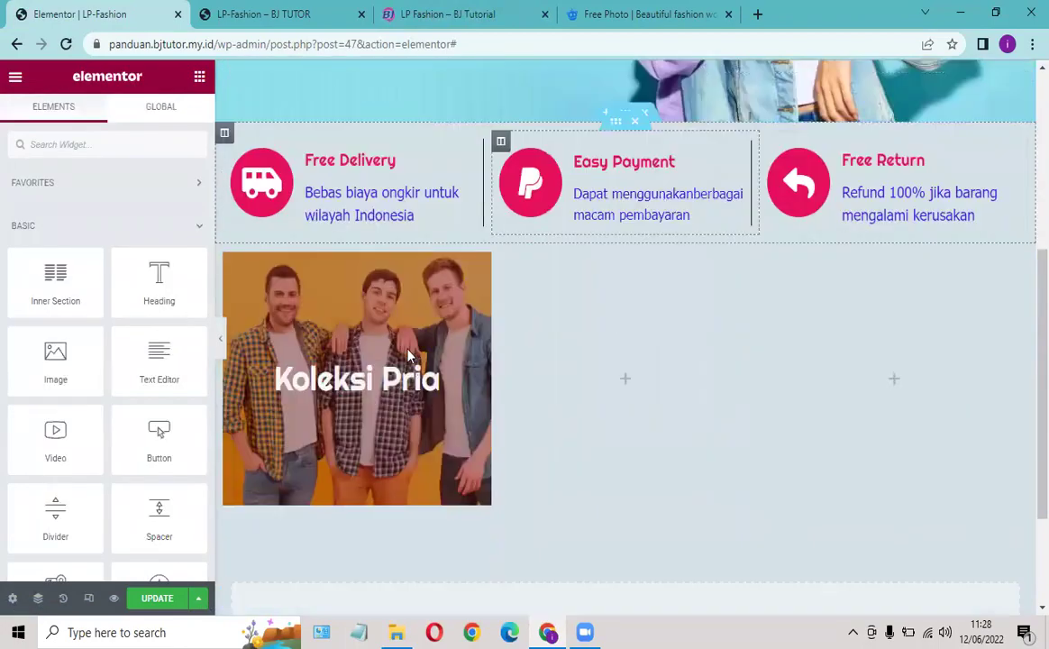
pyautogui.rightClick(475, 375)
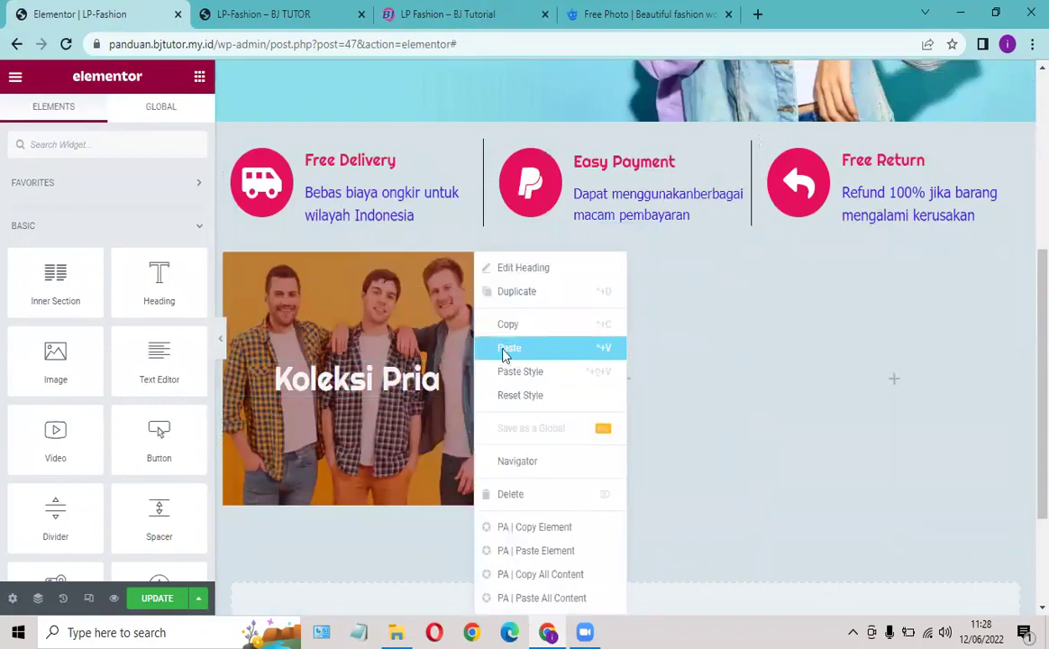
pyautogui.click(503, 349)
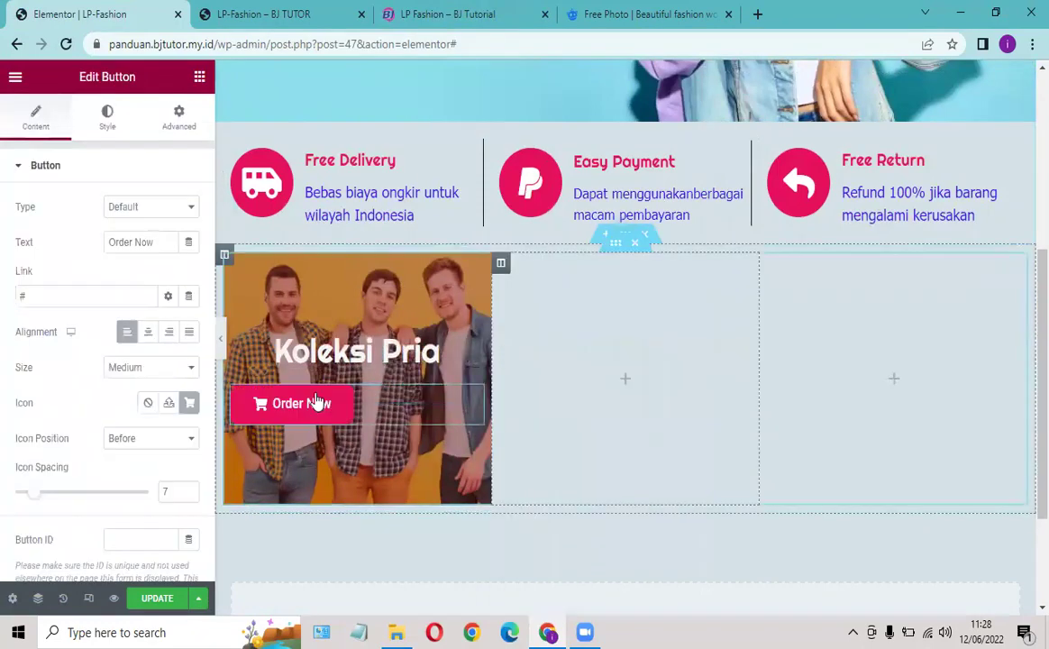
# Step: Center the pasted button and change its text to "Lihat Produk" as on the reference page
pyautogui.click(148, 333)
pyautogui.click(465, 16)
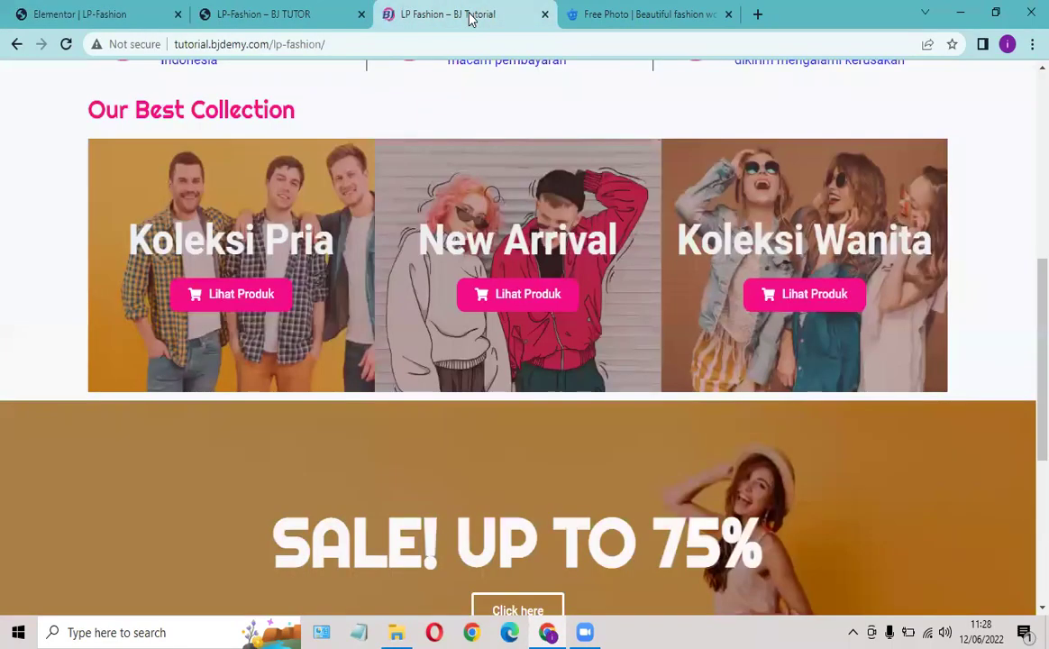
pyautogui.click(86, 15)
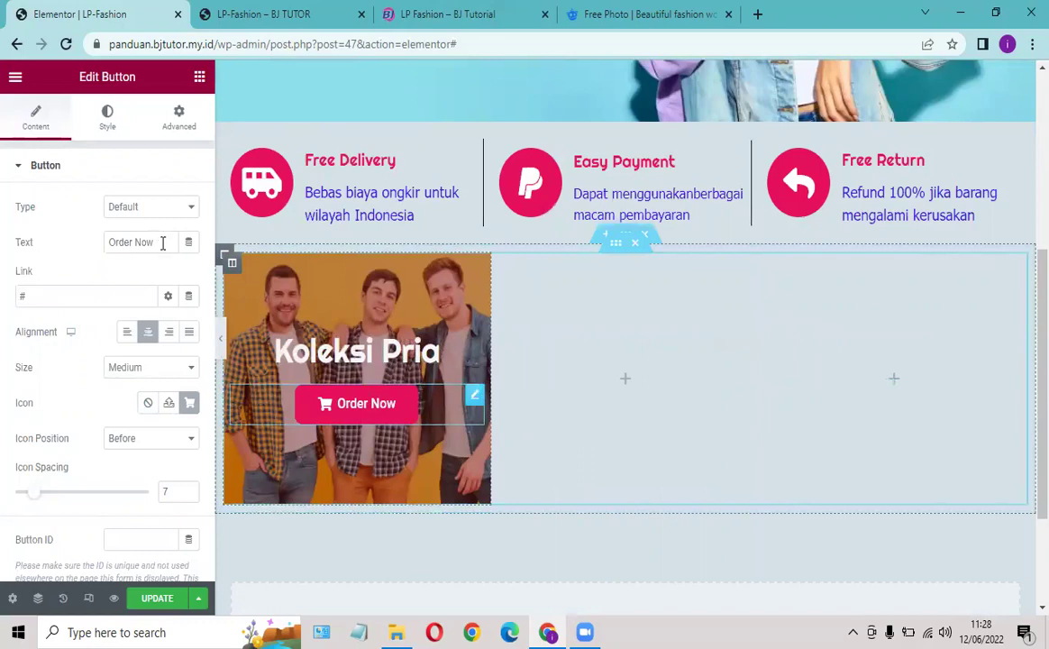
pyautogui.hotkey('ctrl', 'a')
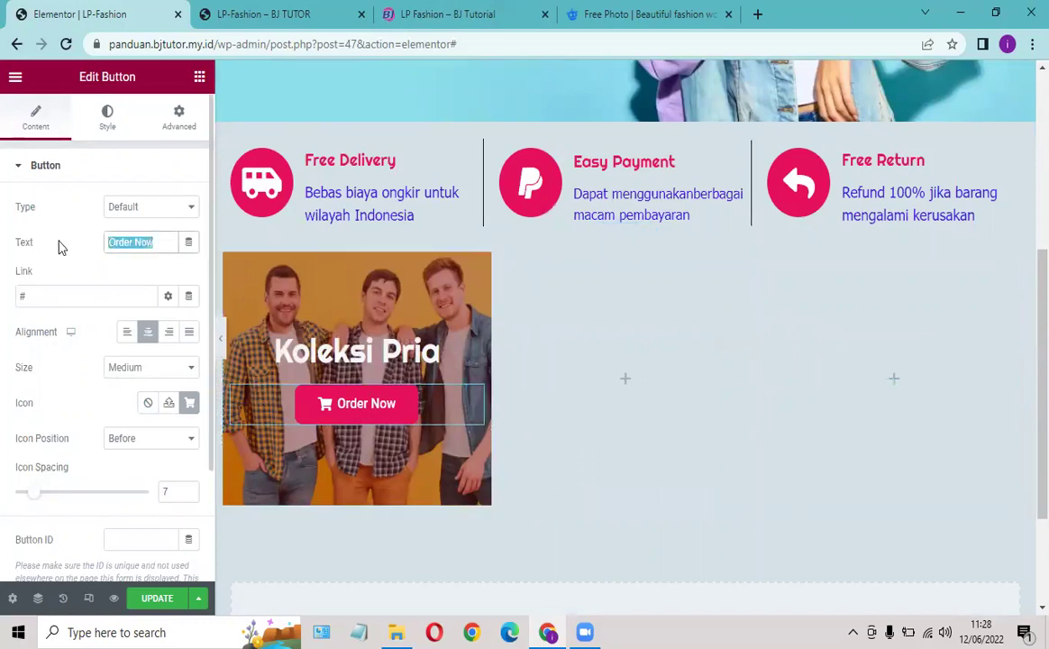
pyautogui.write('Liha')
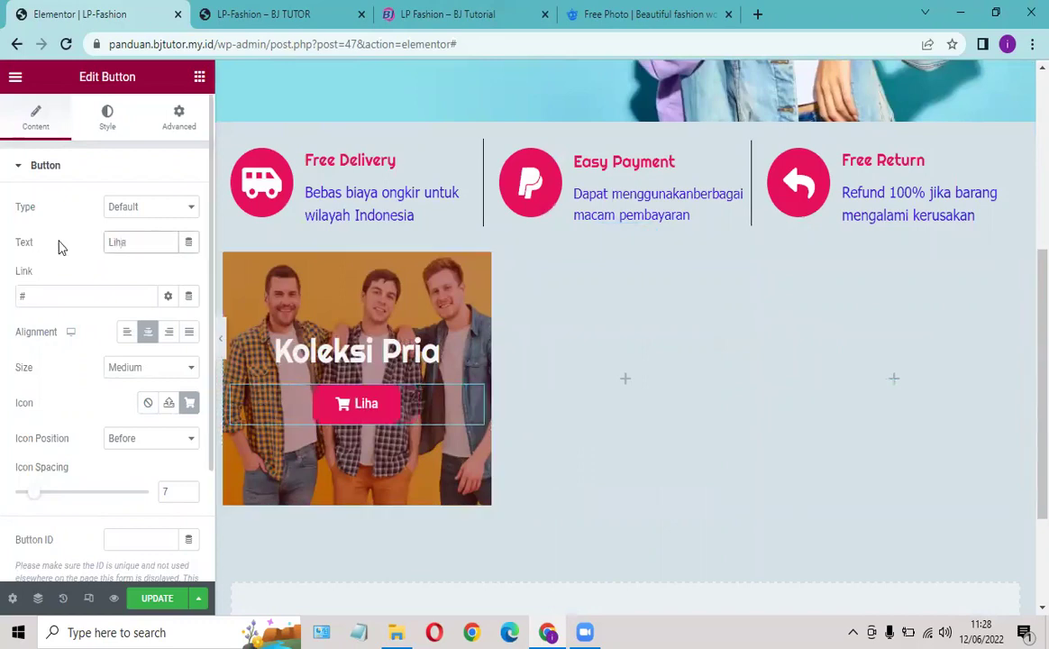
pyautogui.write('t')
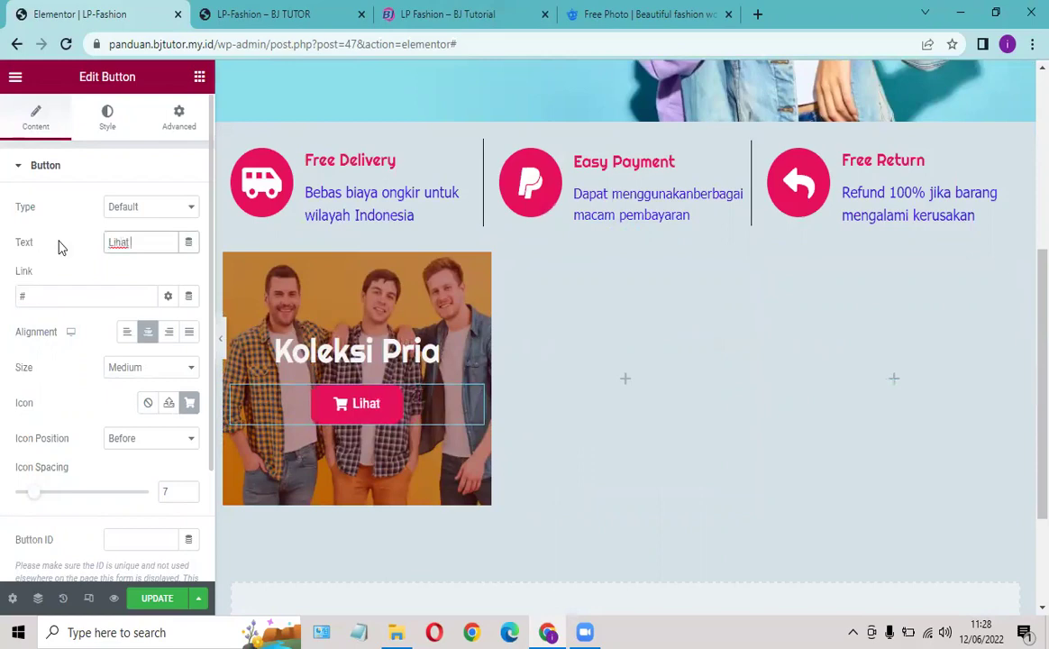
pyautogui.write(' Produk')
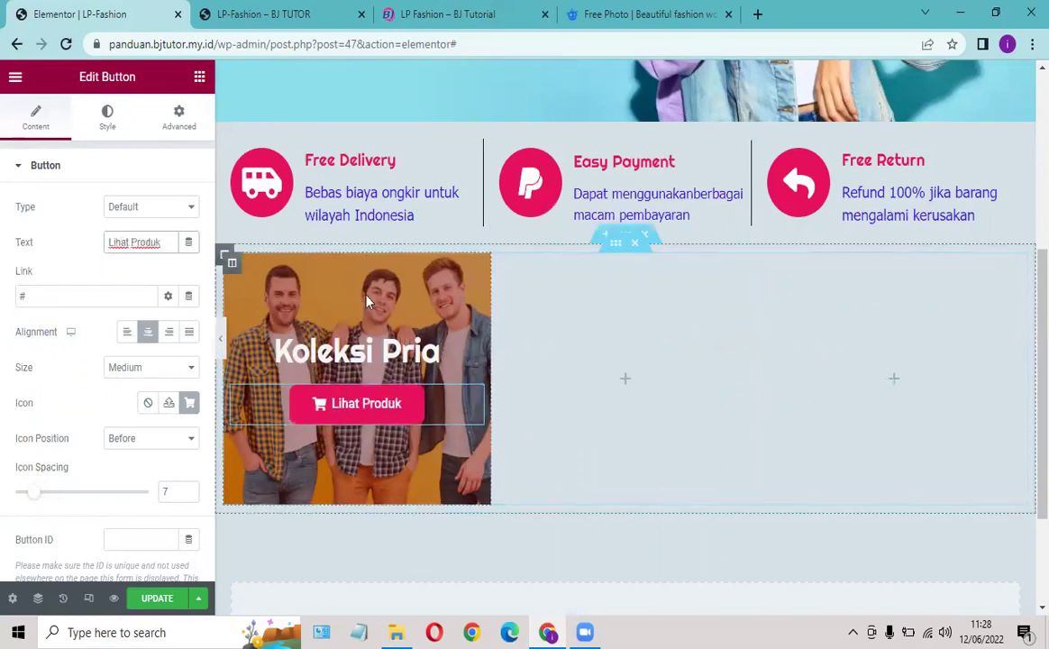
# Step: Examine the "Lihat Produk" button's link setting and compare the button with the reference page
pyautogui.click(39, 298)
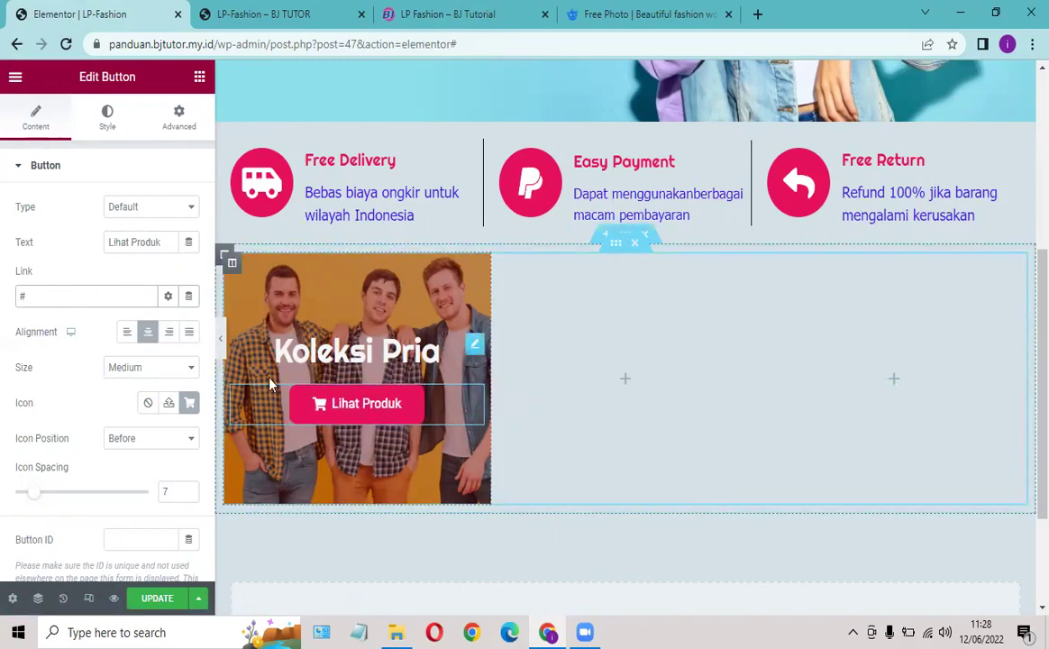
pyautogui.click(50, 297)
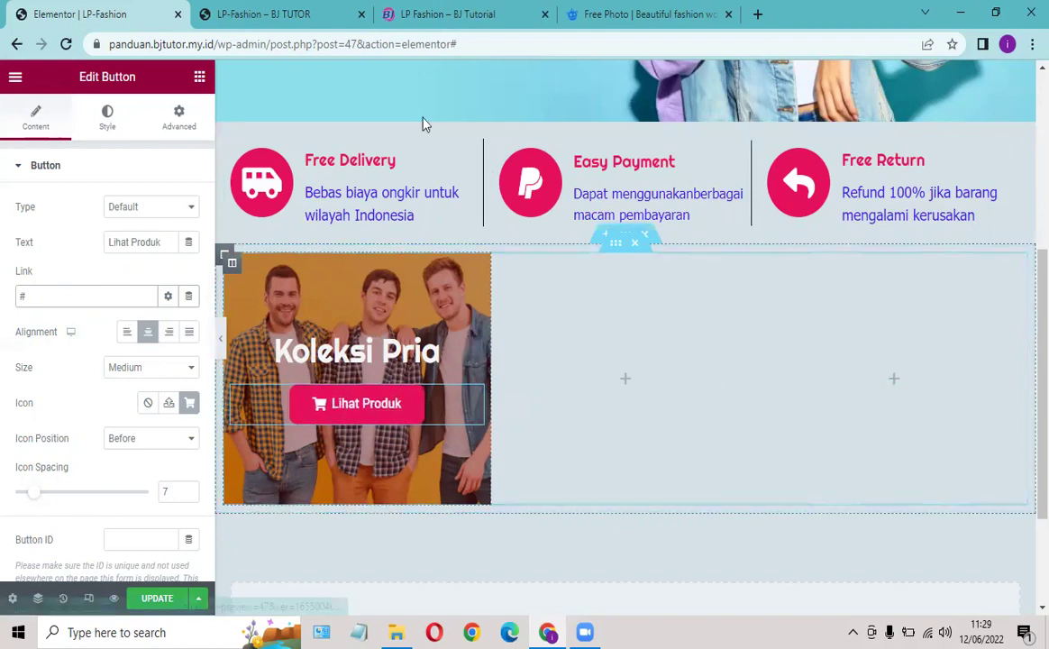
pyautogui.click(431, 15)
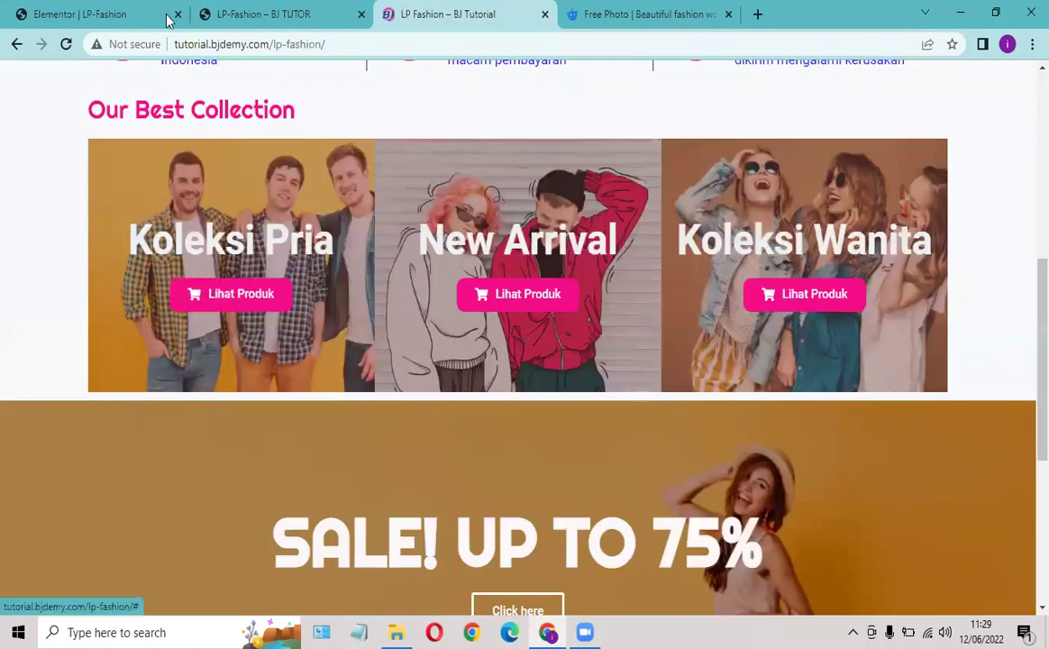
pyautogui.hotkey('ctrl', '1')
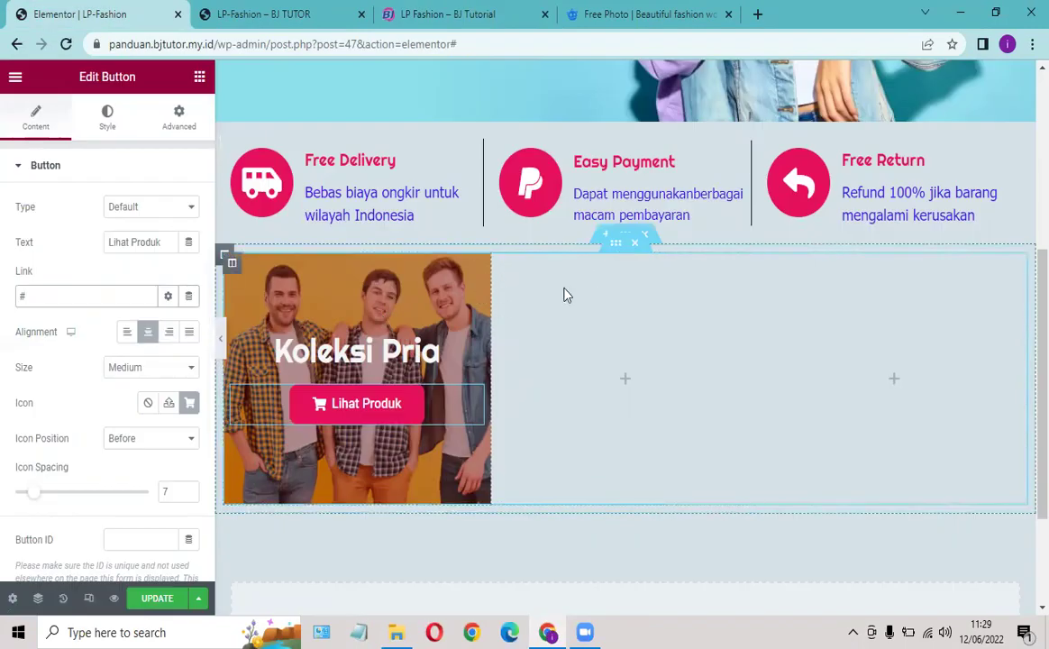
# Step: Duplicate the outer column that holds the three-column collection section
pyautogui.click(639, 386)
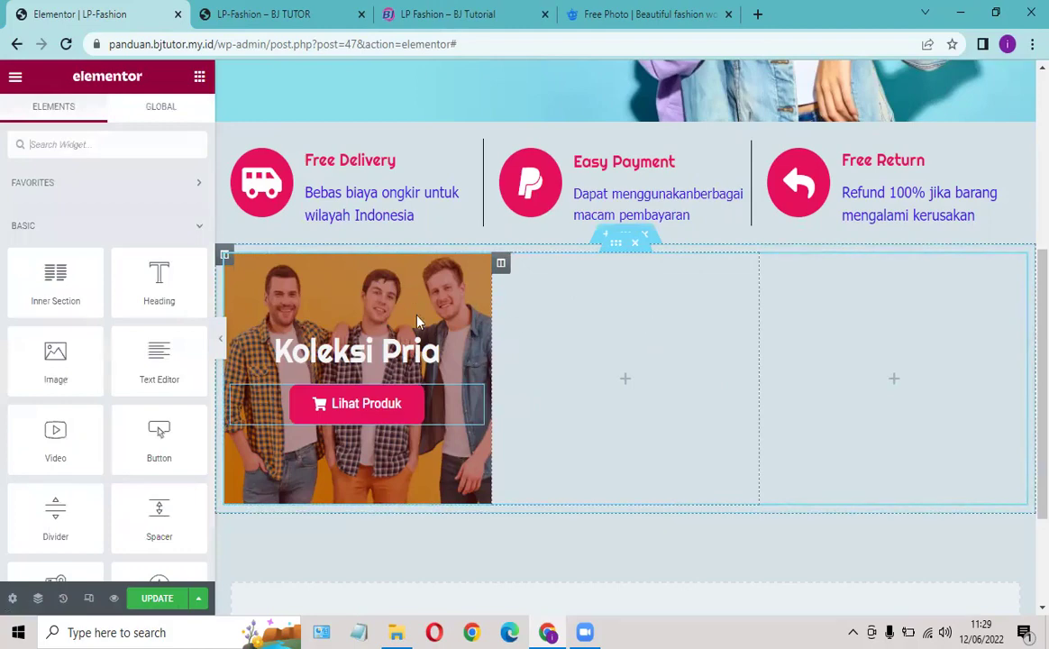
pyautogui.rightClick(224, 256)
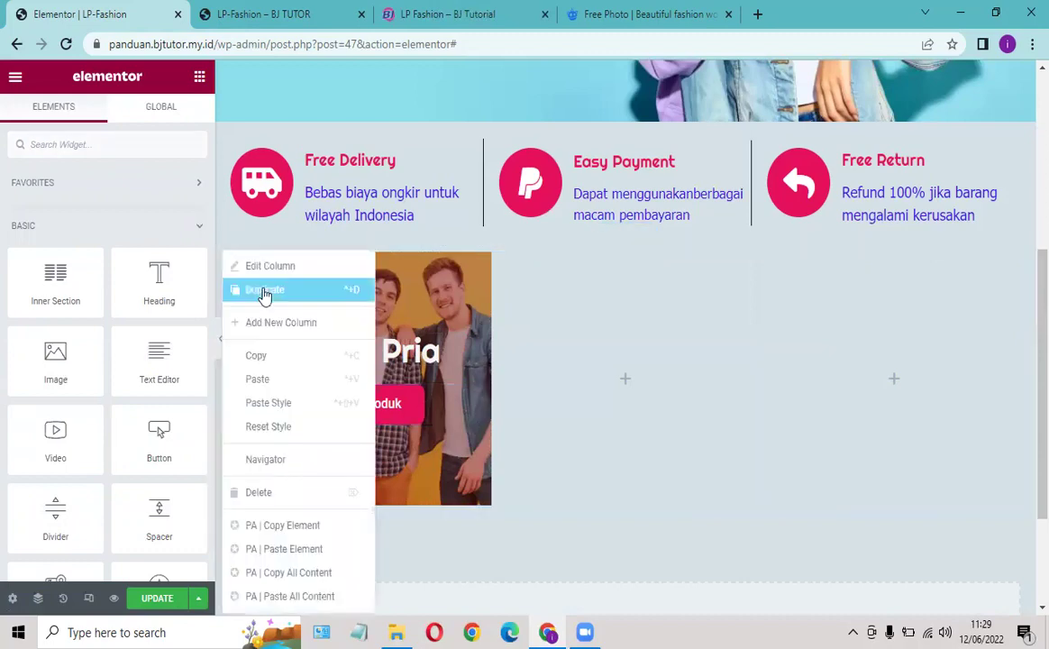
pyautogui.click(263, 293)
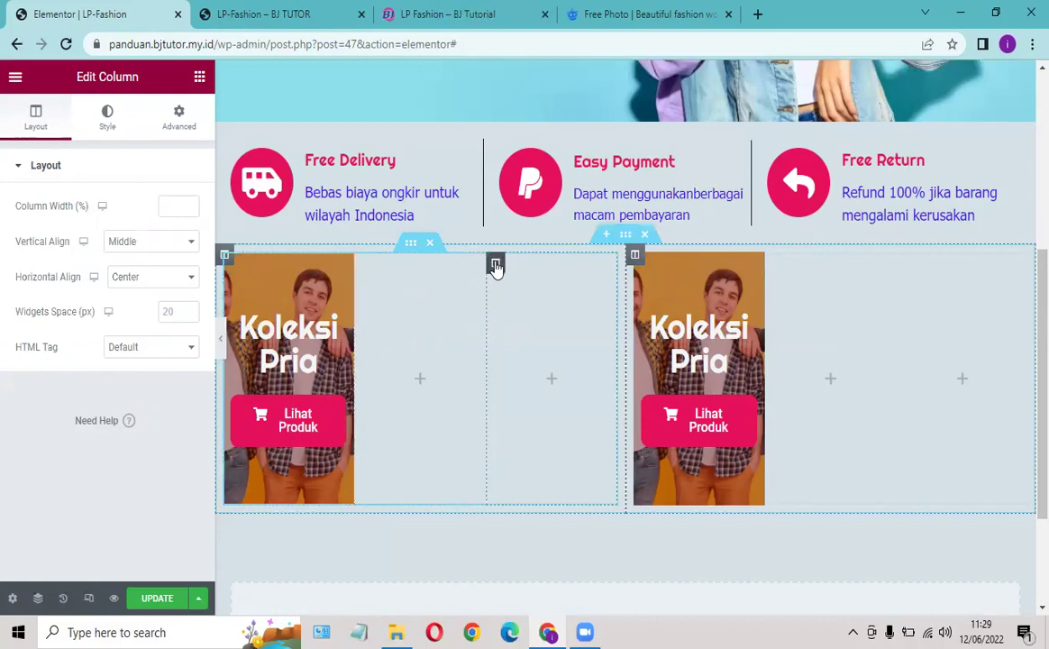
# Step: Delete both empty columns beside the original "Koleksi Pria" card and one of the two empty columns in the duplicated section
pyautogui.rightClick(496, 268)
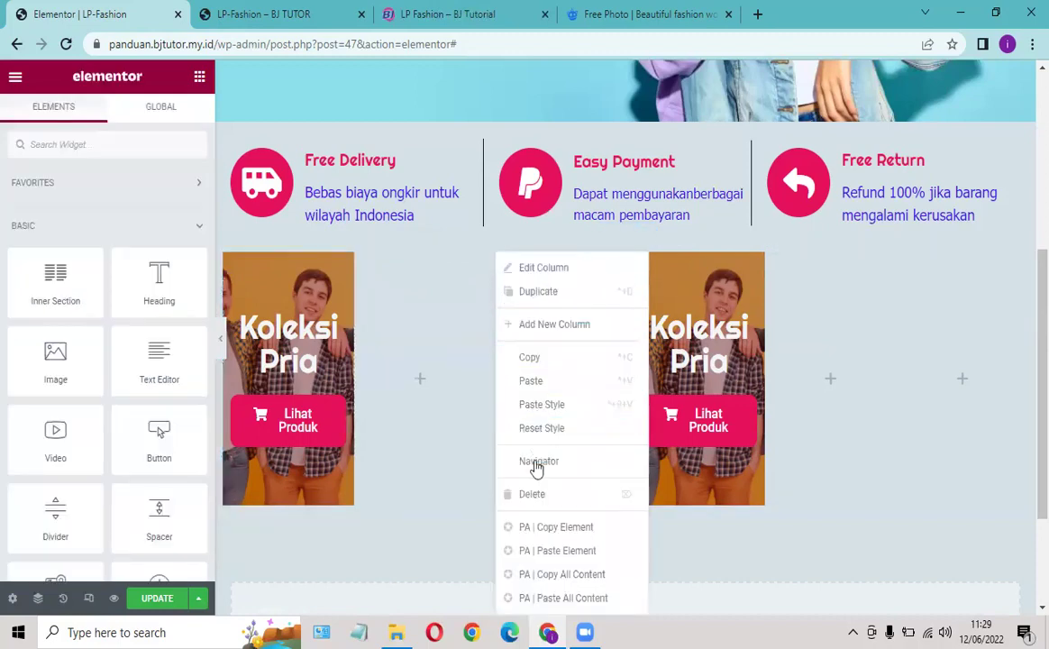
pyautogui.click(535, 495)
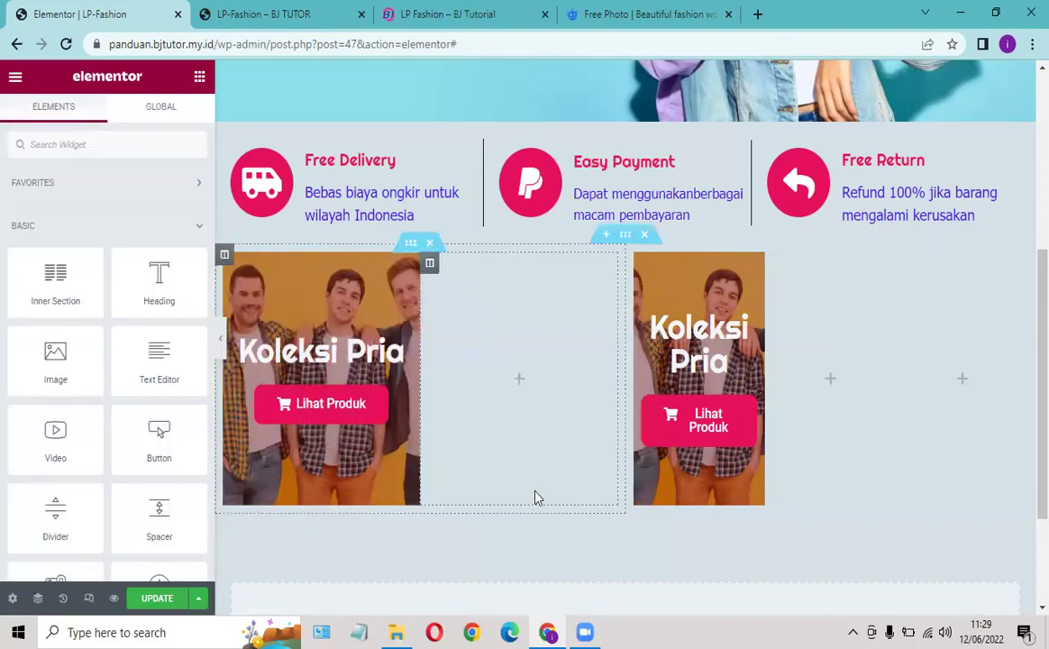
pyautogui.rightClick(432, 268)
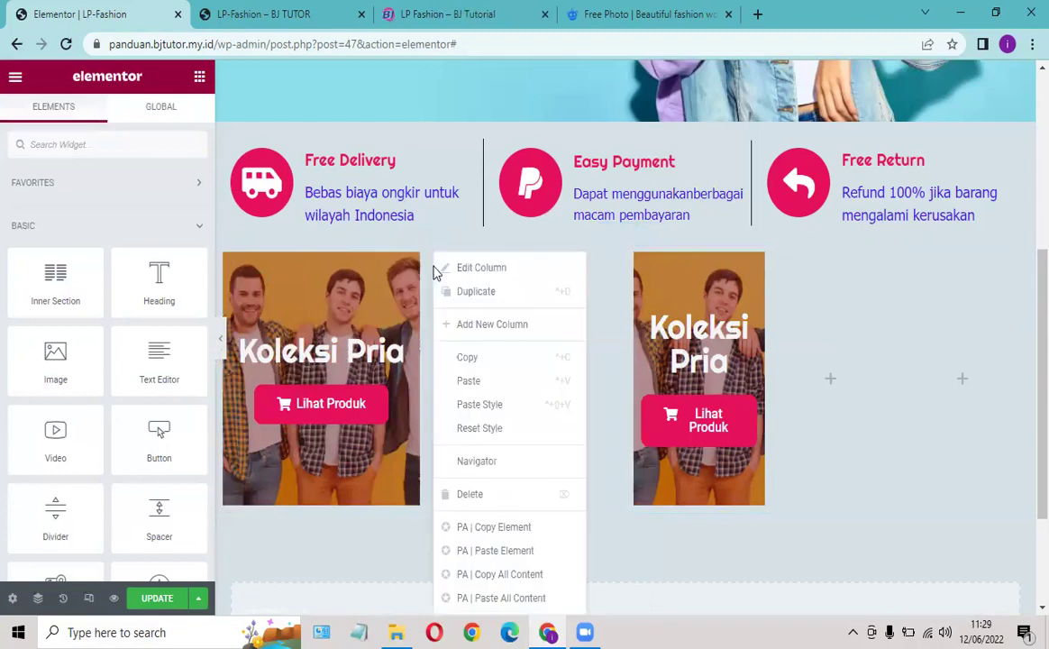
pyautogui.click(468, 495)
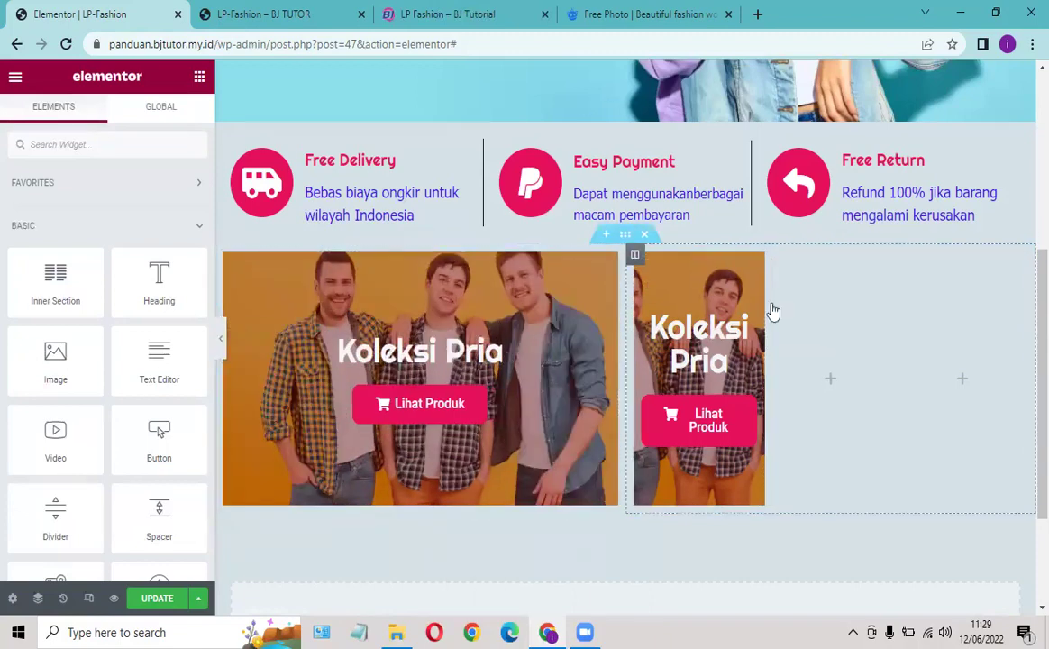
pyautogui.rightClick(775, 266)
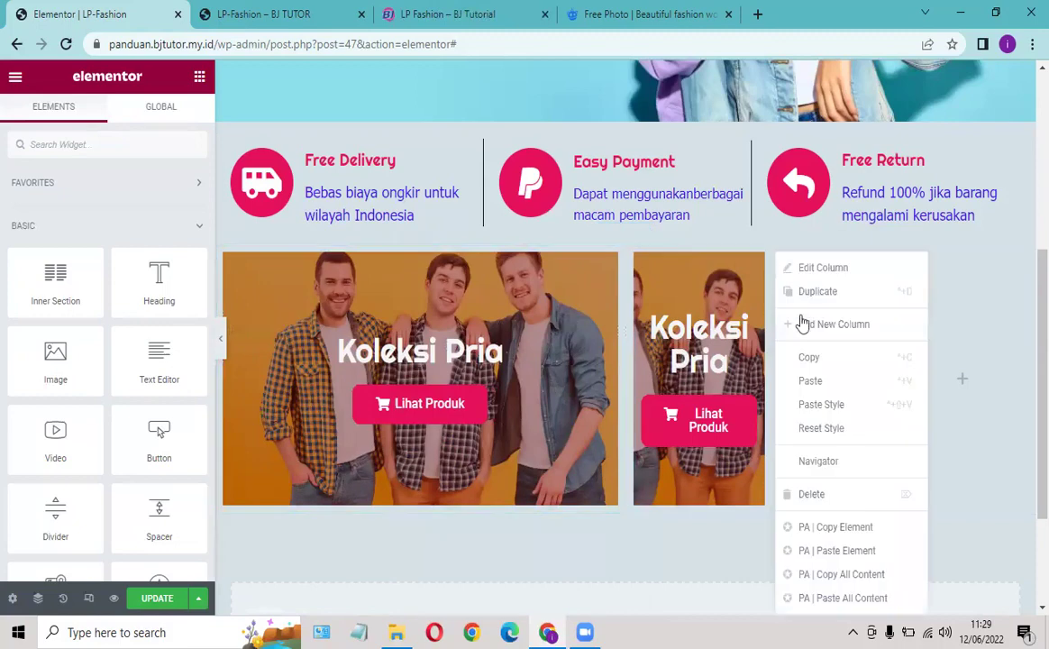
pyautogui.click(807, 493)
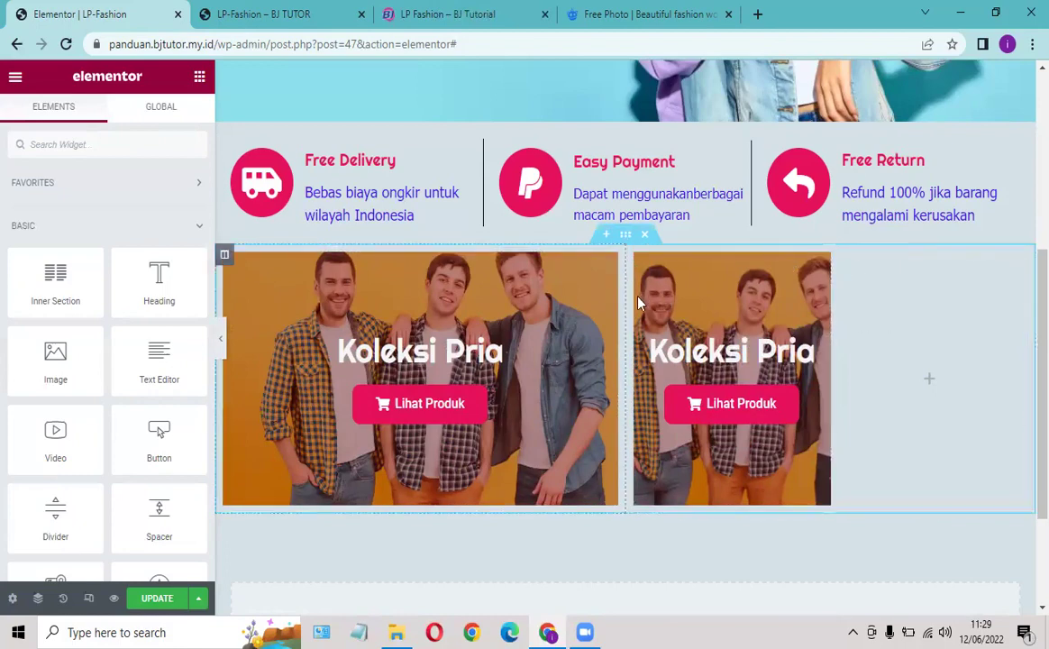
# Step: Narrow the outer column holding the first "Koleksi Pria" card to about one third of the section's width
pyautogui.rightClick(566, 269)
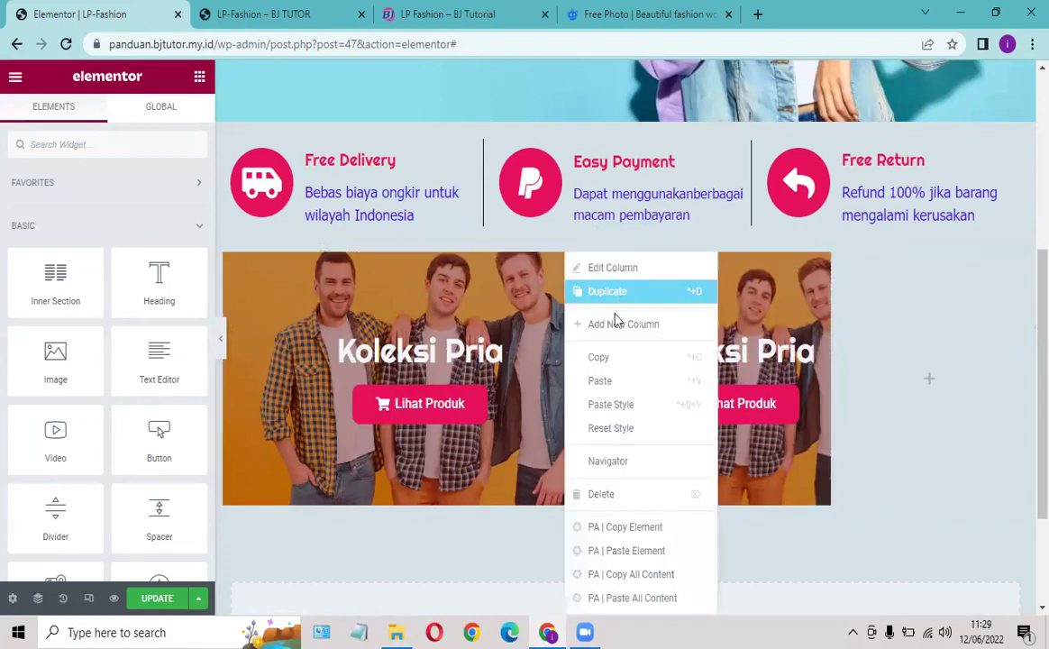
pyautogui.click(538, 312)
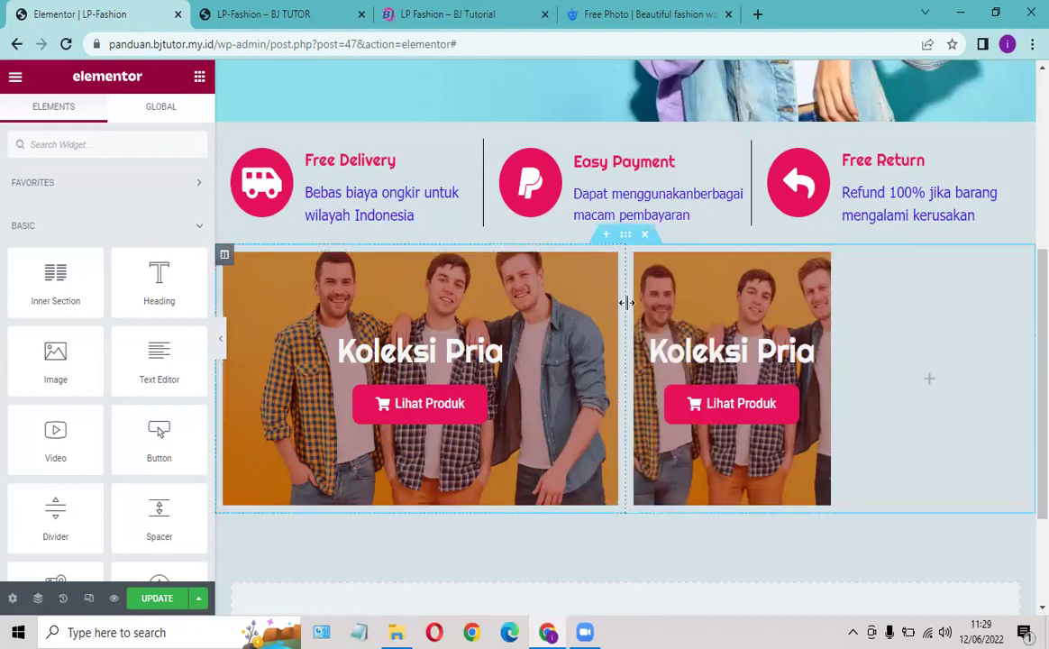
pyautogui.moveTo(626, 303); pyautogui.dragTo(491, 310)
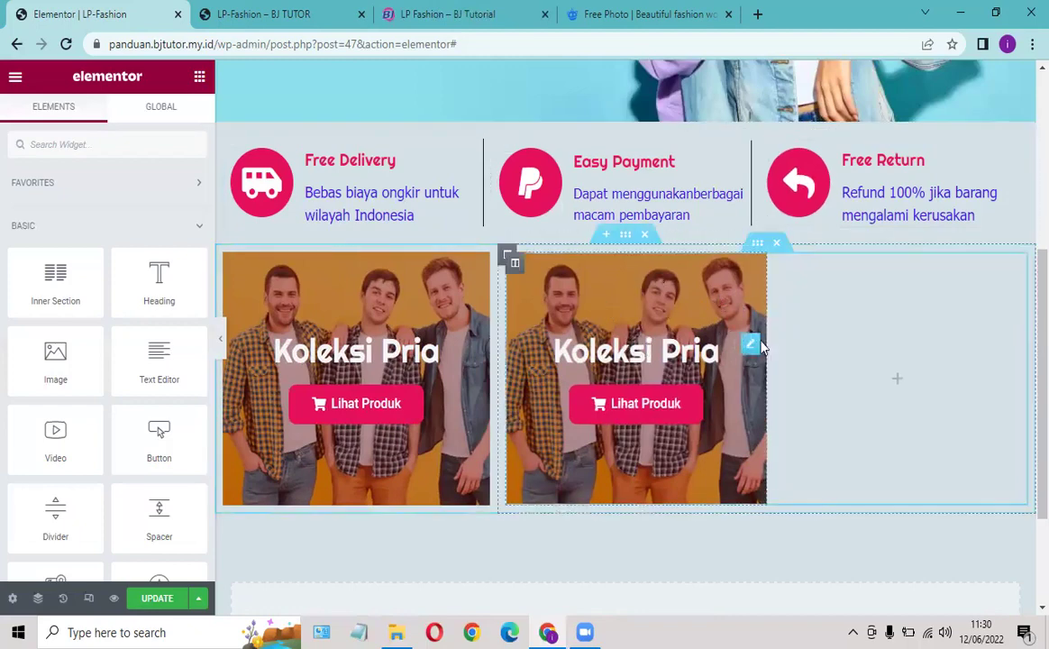
# Step: Change the duplicated card's heading to "New Arrival" as on the reference page and check its button's link setting
pyautogui.click(753, 352)
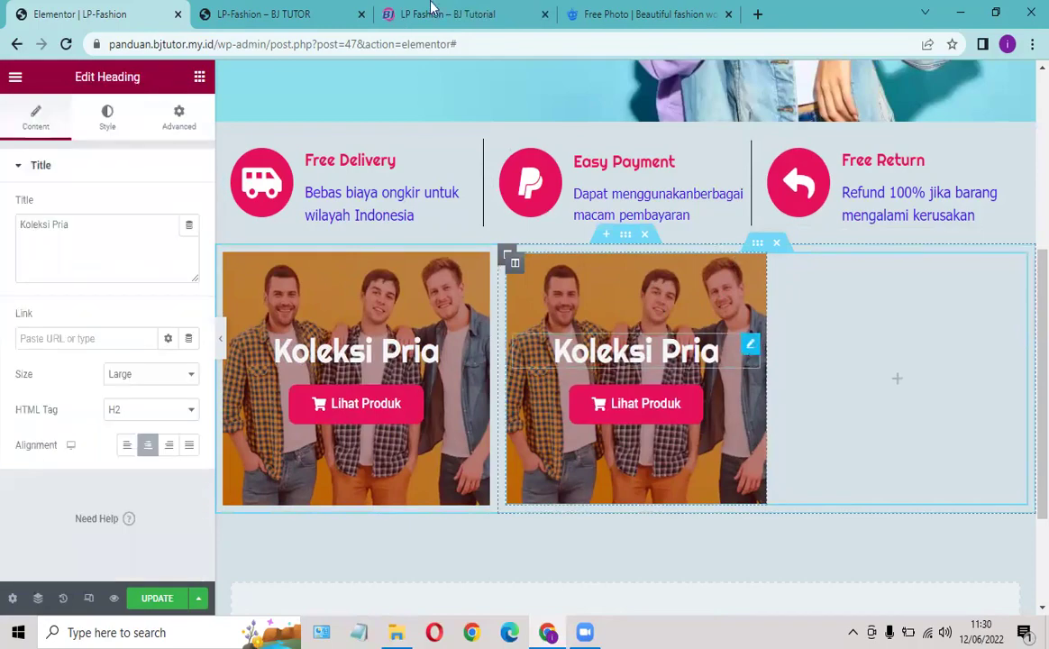
pyautogui.click(448, 13)
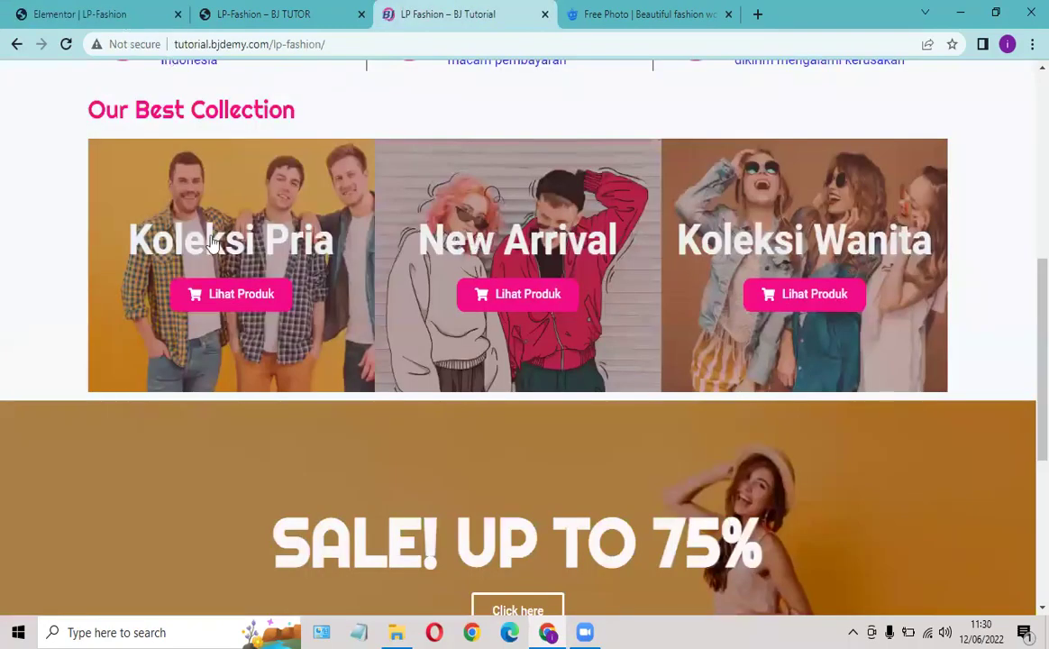
pyautogui.click(126, 18)
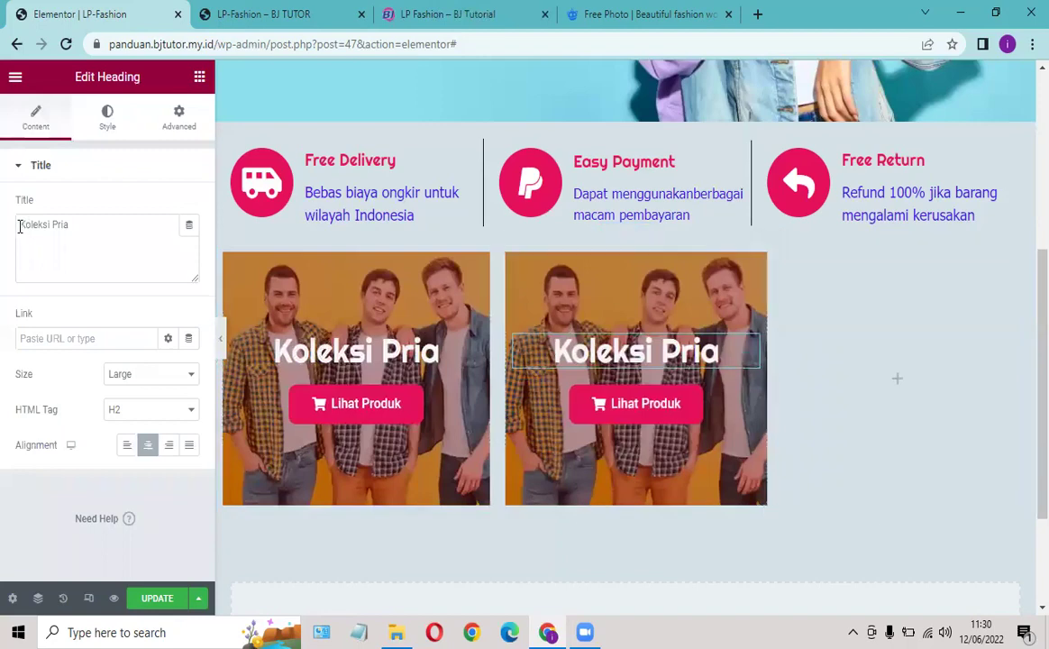
pyautogui.tripleClick(94, 226)
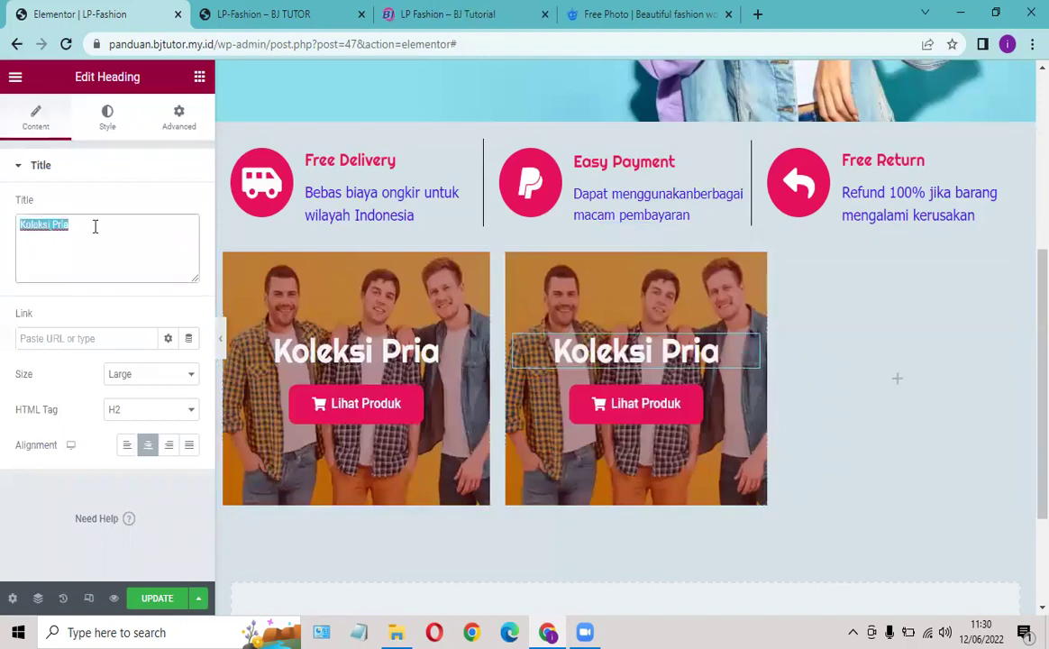
pyautogui.write('New Ar')
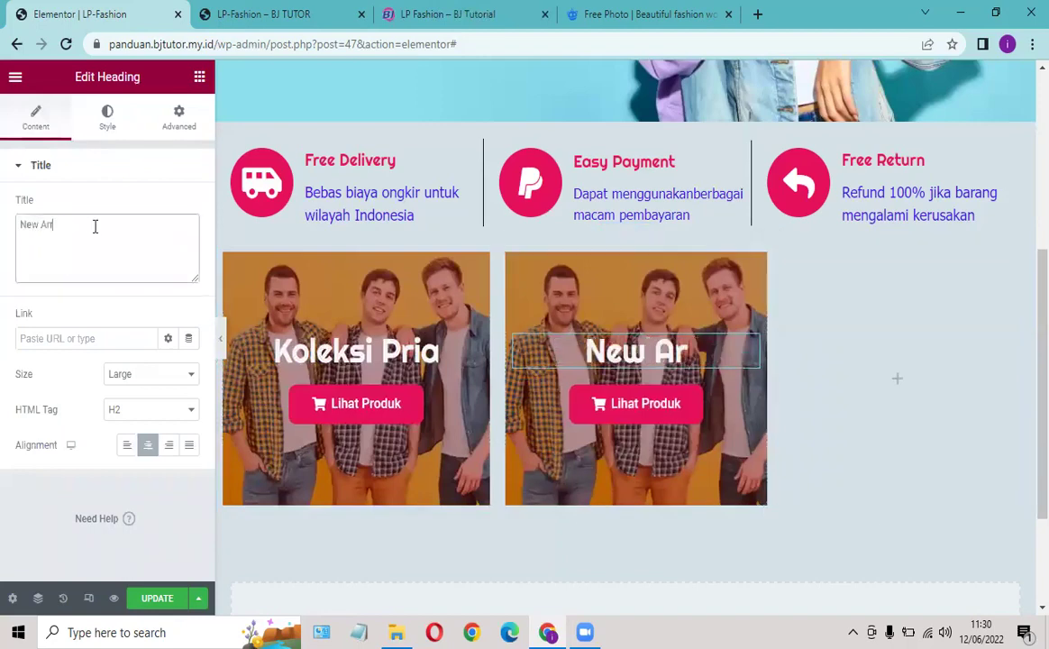
pyautogui.write('rival')
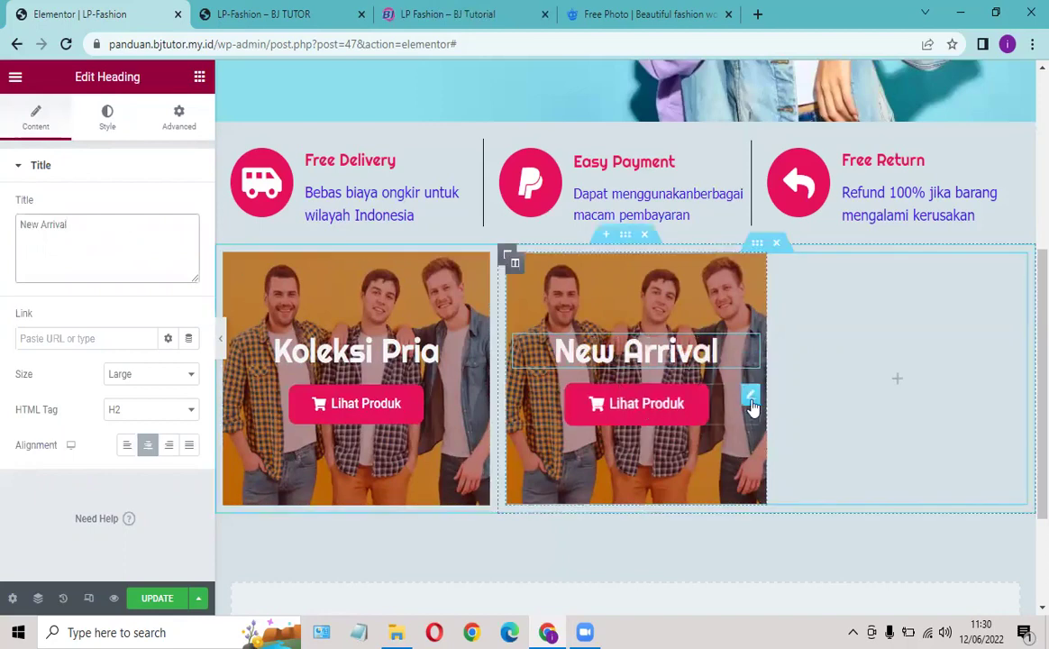
pyautogui.click(751, 406)
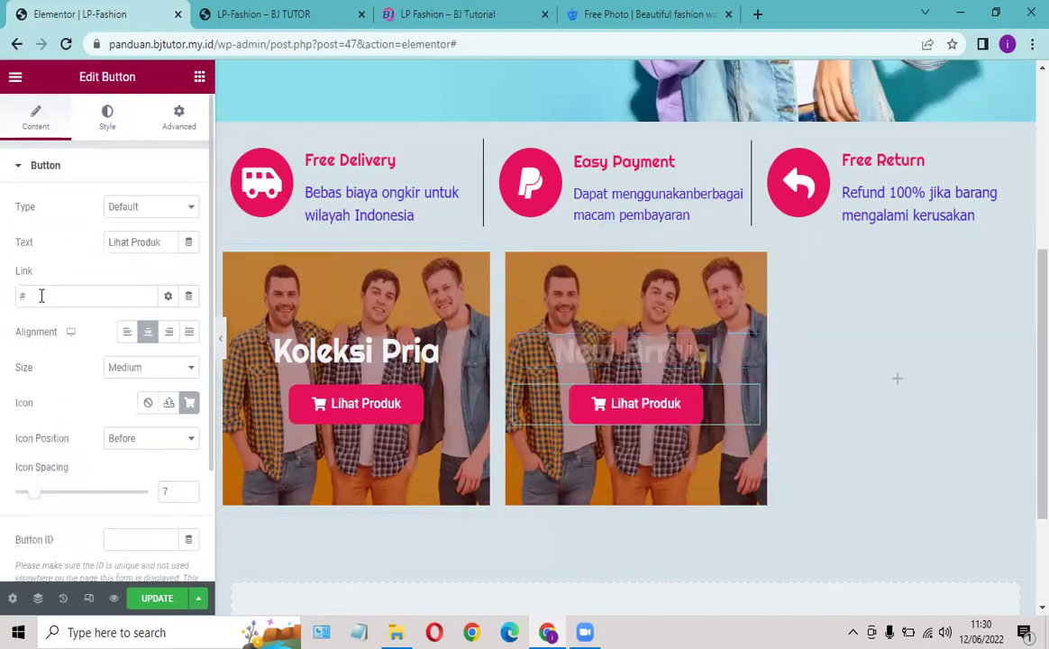
pyautogui.click(85, 297)
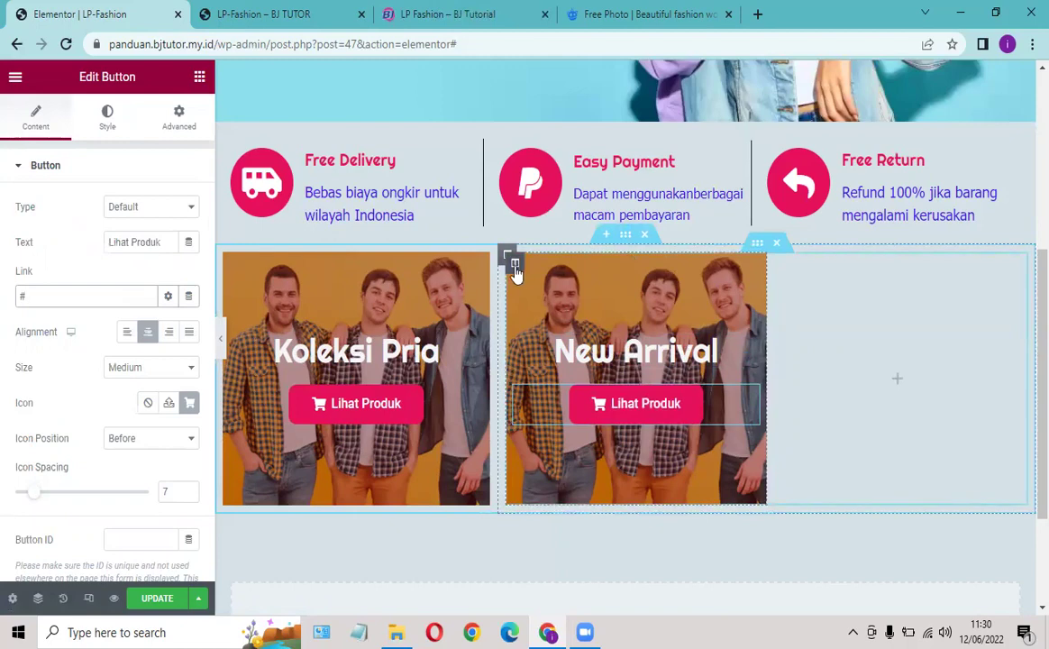
# Step: Upload the new-arrival.jpg image and insert it as the "New Arrival" column's background image
pyautogui.click(515, 265)
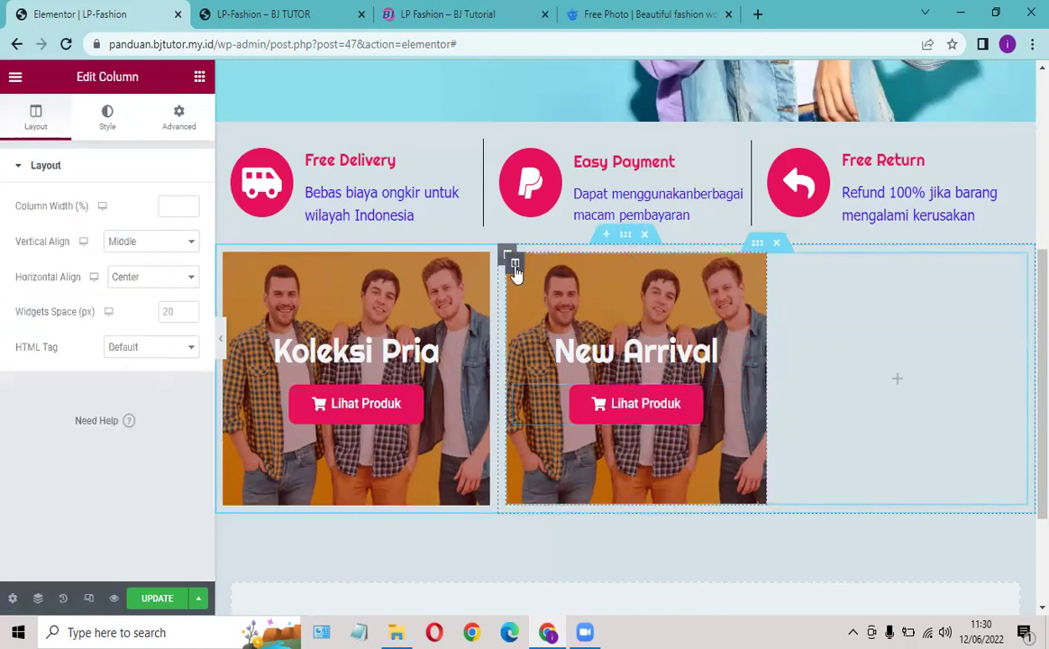
pyautogui.click(109, 125)
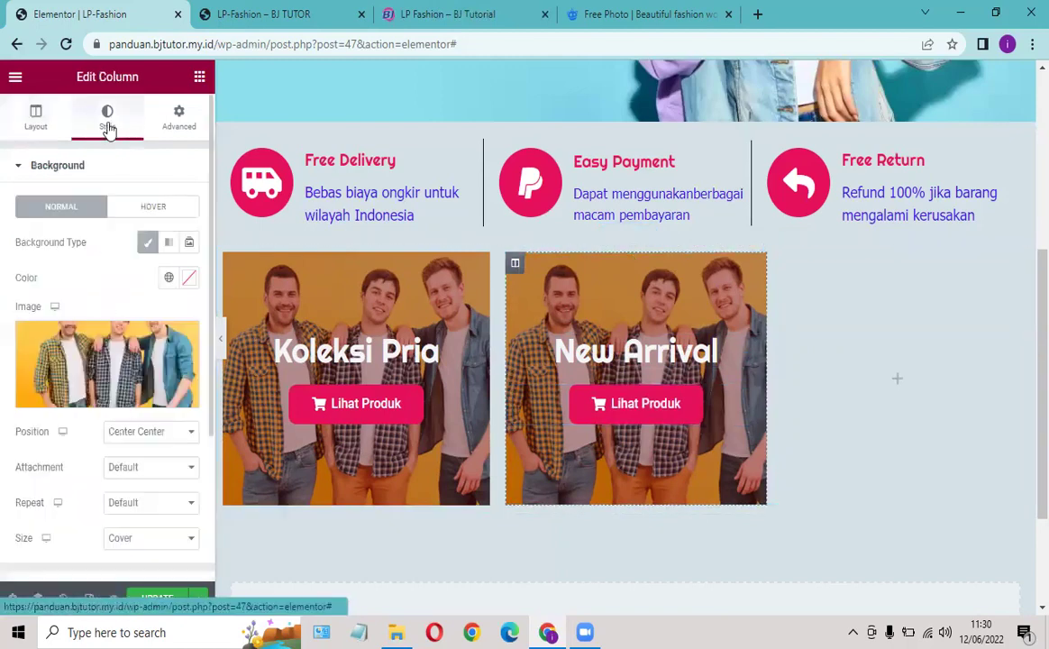
pyautogui.click(88, 400)
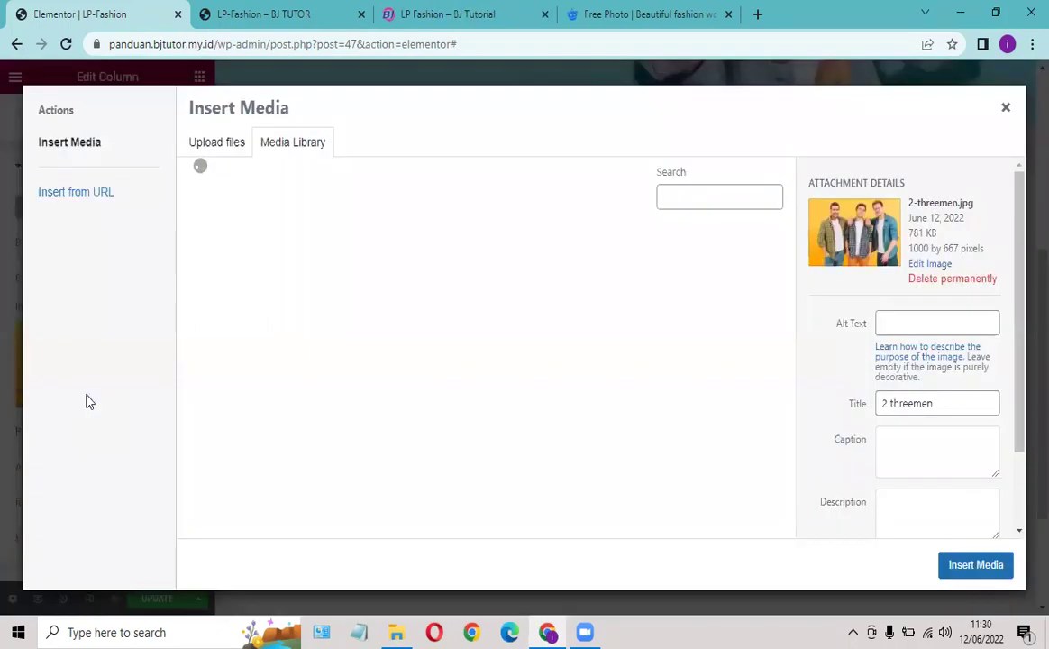
pyautogui.click(478, 16)
pyautogui.click(129, 18)
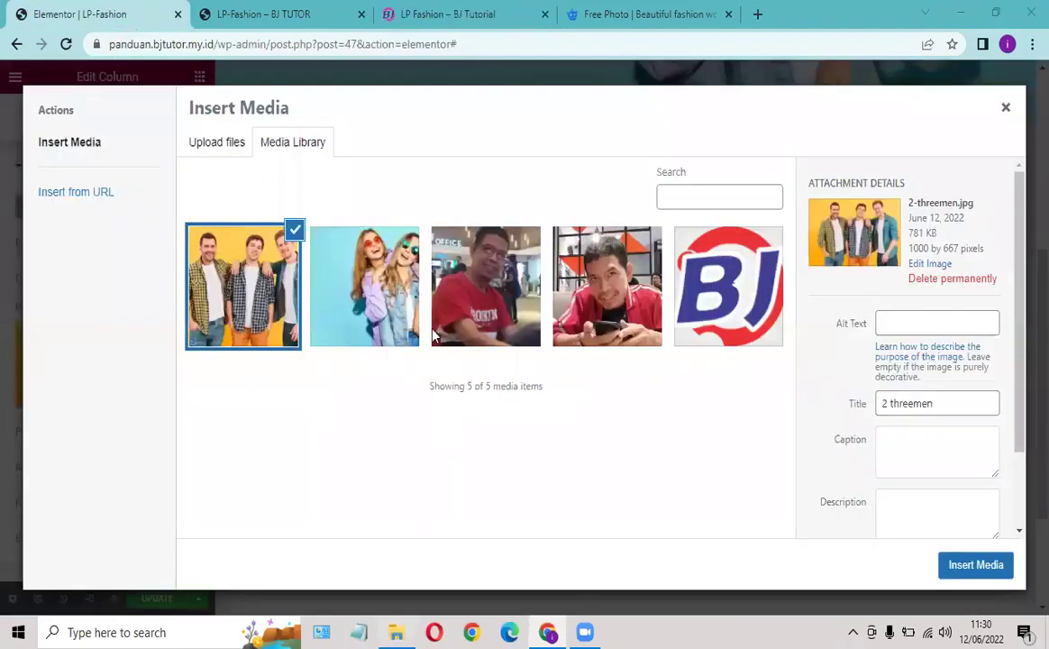
pyautogui.click(397, 631)
pyautogui.moveTo(437, 347); pyautogui.dragTo(696, 431)
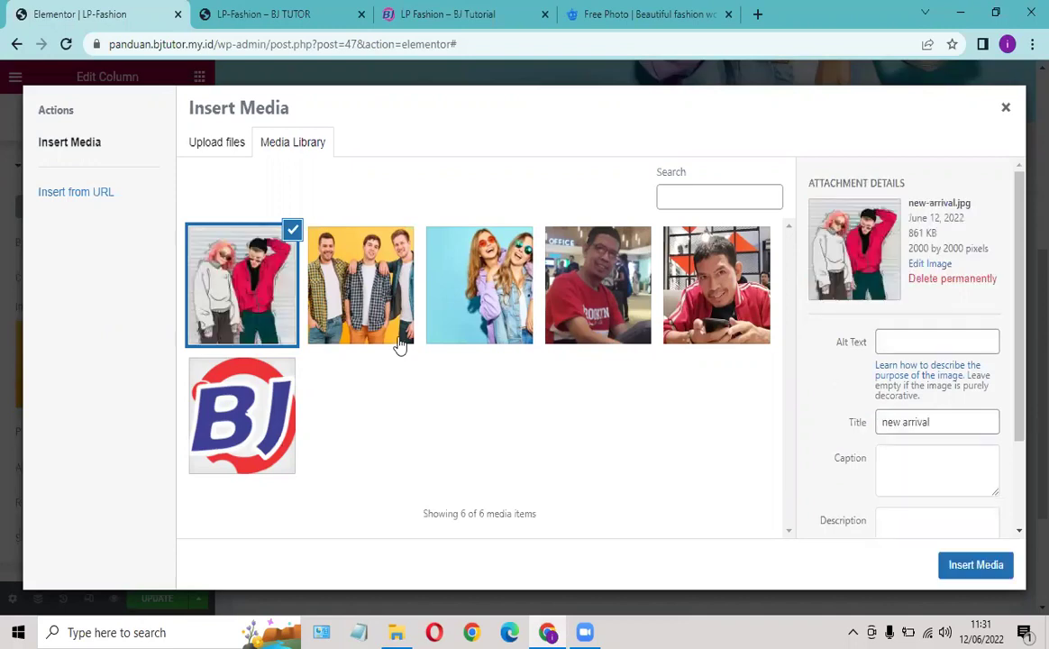
pyautogui.click(974, 565)
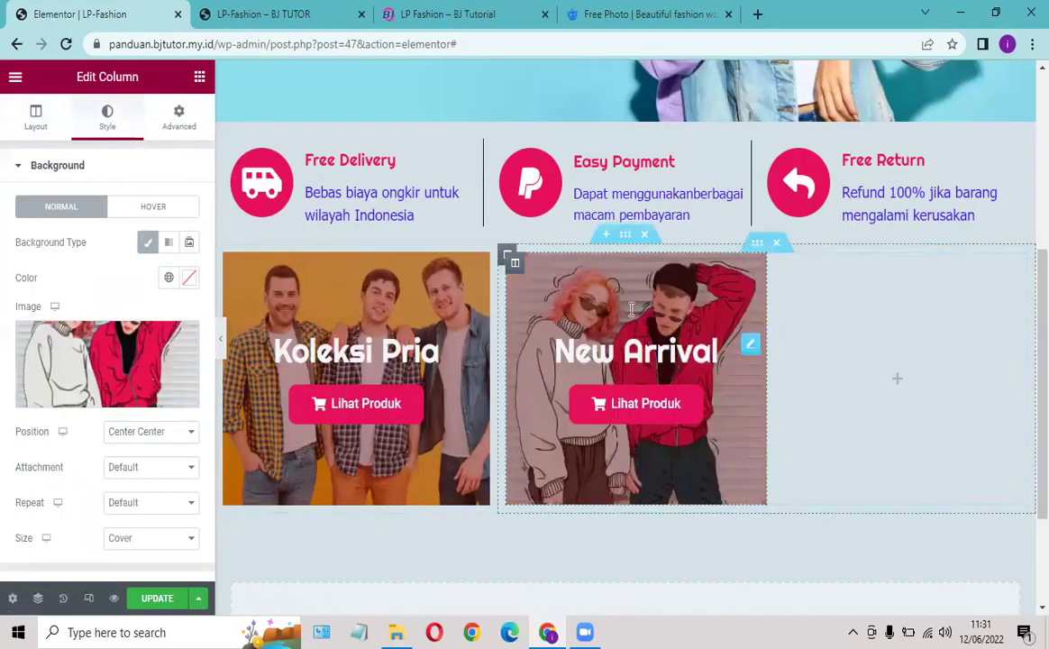
# Step: Check the reference page's third card, duplicate the "New Arrival" column and delete the remaining empty column
pyautogui.click(492, 11)
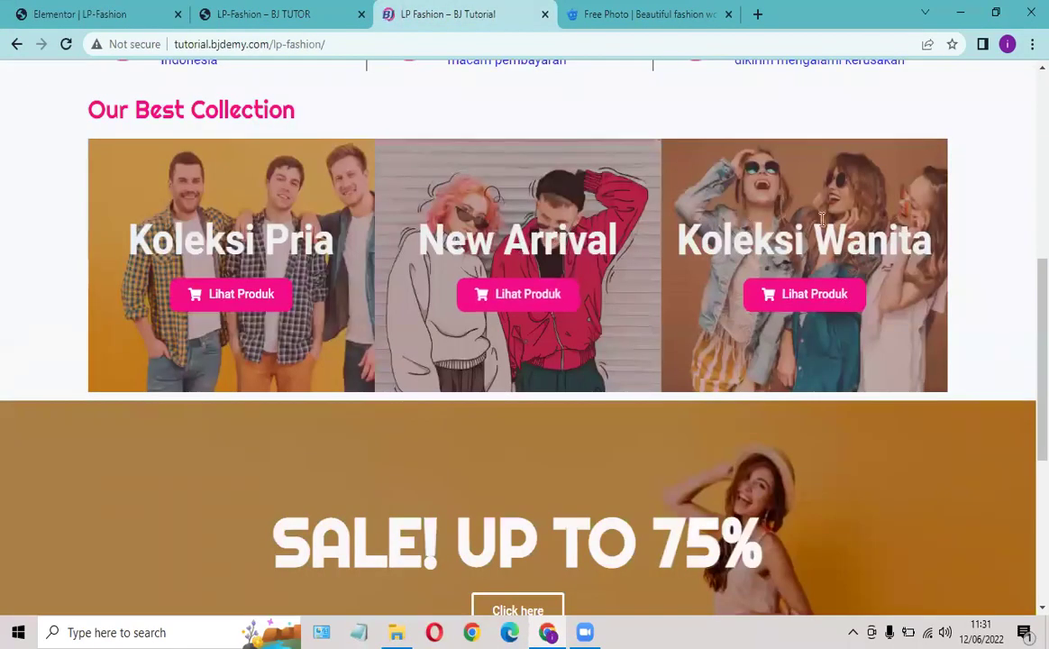
pyautogui.click(266, 18)
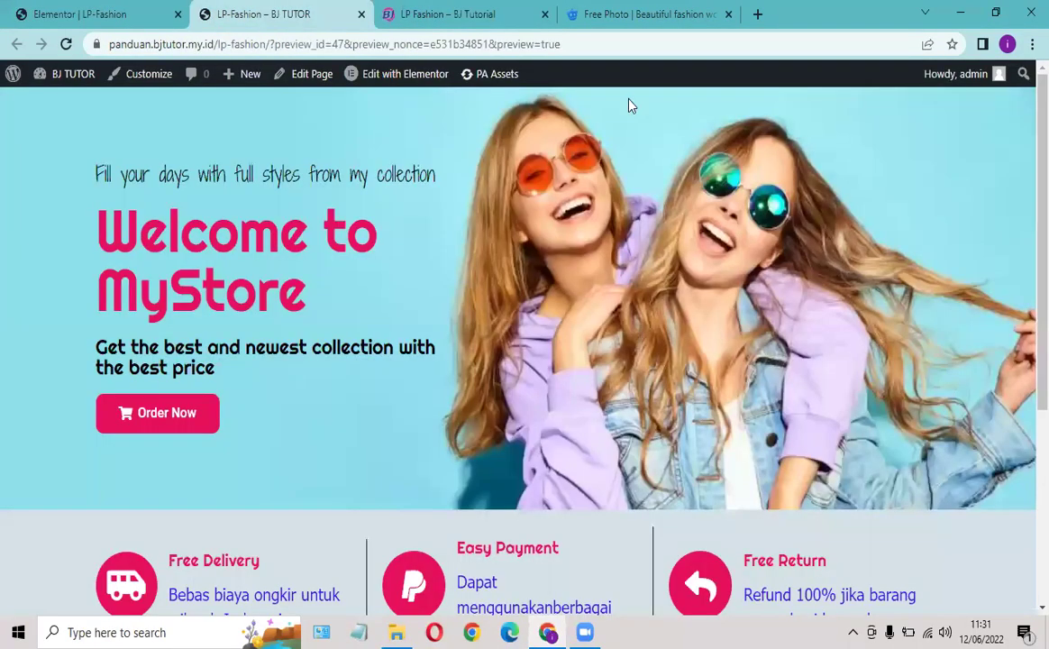
pyautogui.hotkey('ctrl', 'pageup')
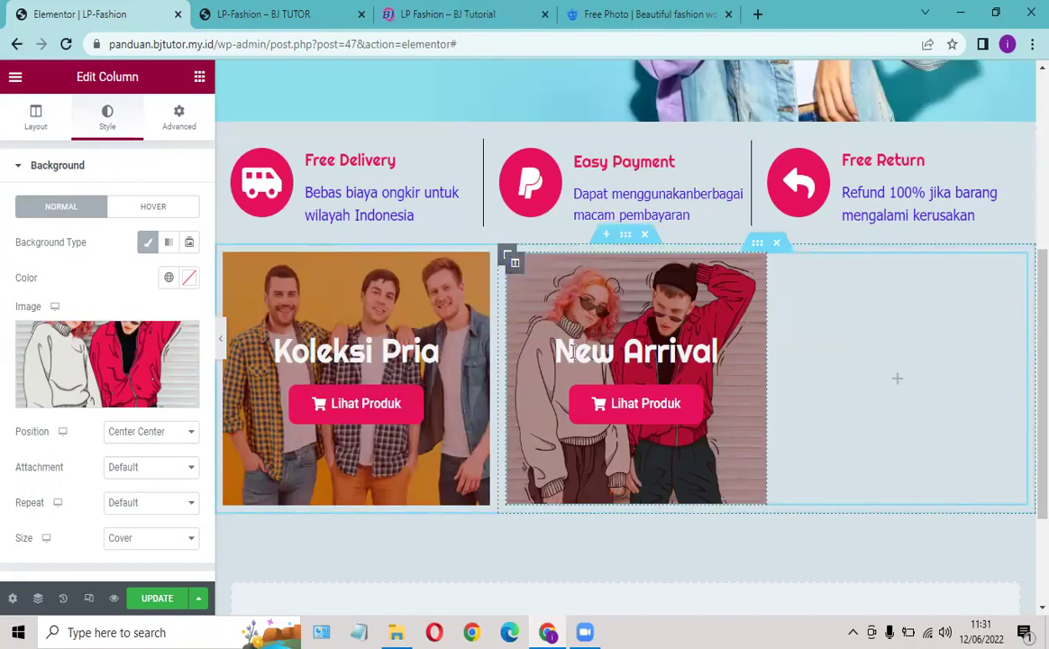
pyautogui.rightClick(513, 266)
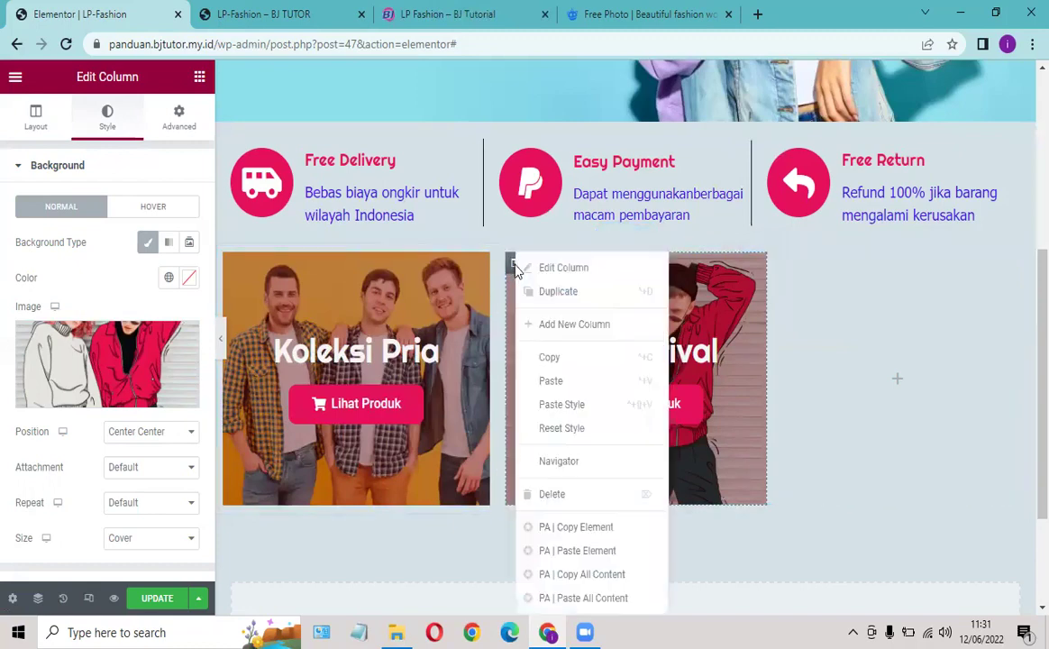
pyautogui.click(551, 292)
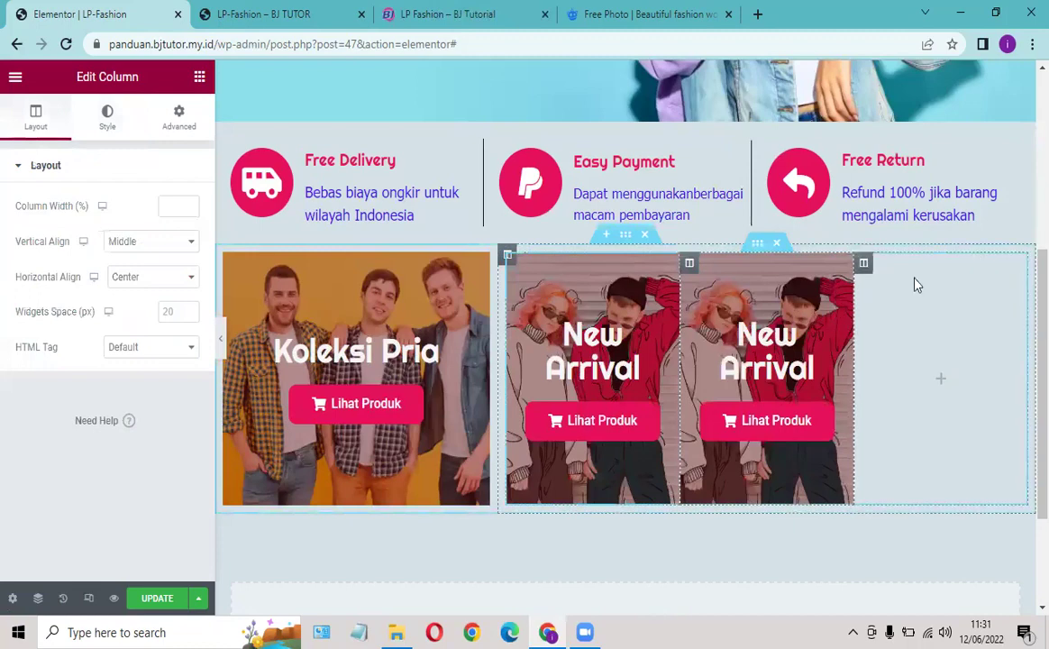
pyautogui.moveTo(863, 268)
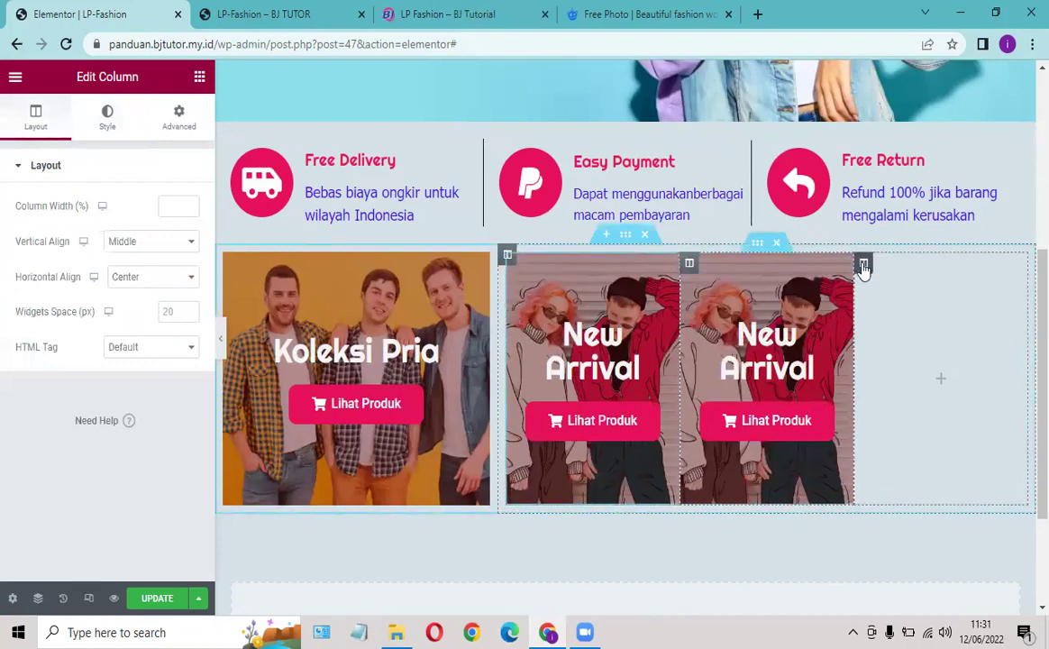
pyautogui.rightClick(863, 269)
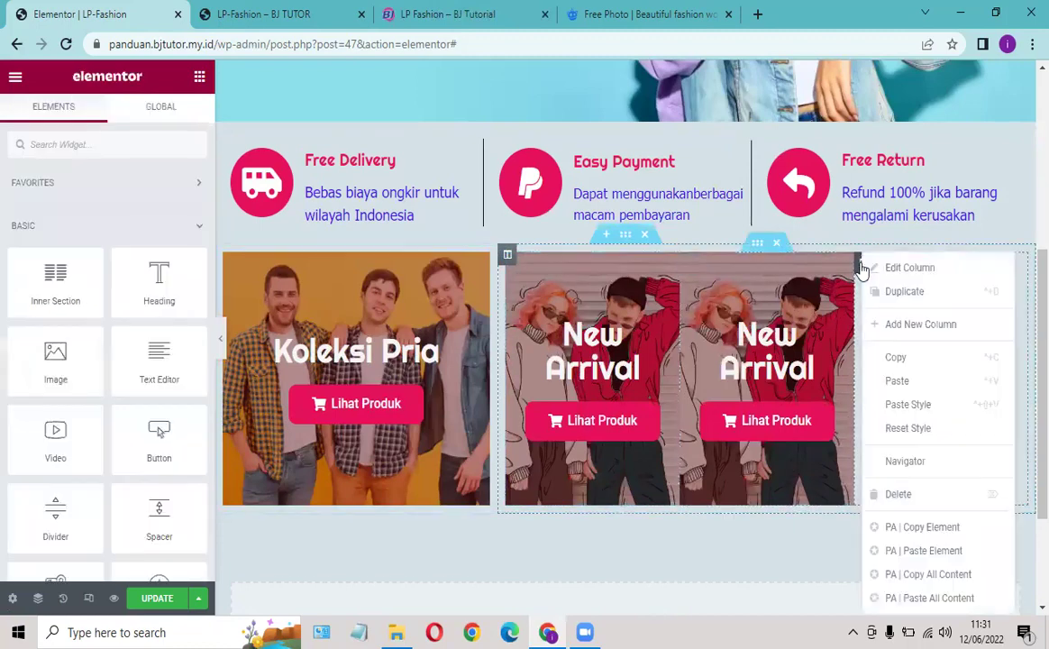
pyautogui.click(899, 495)
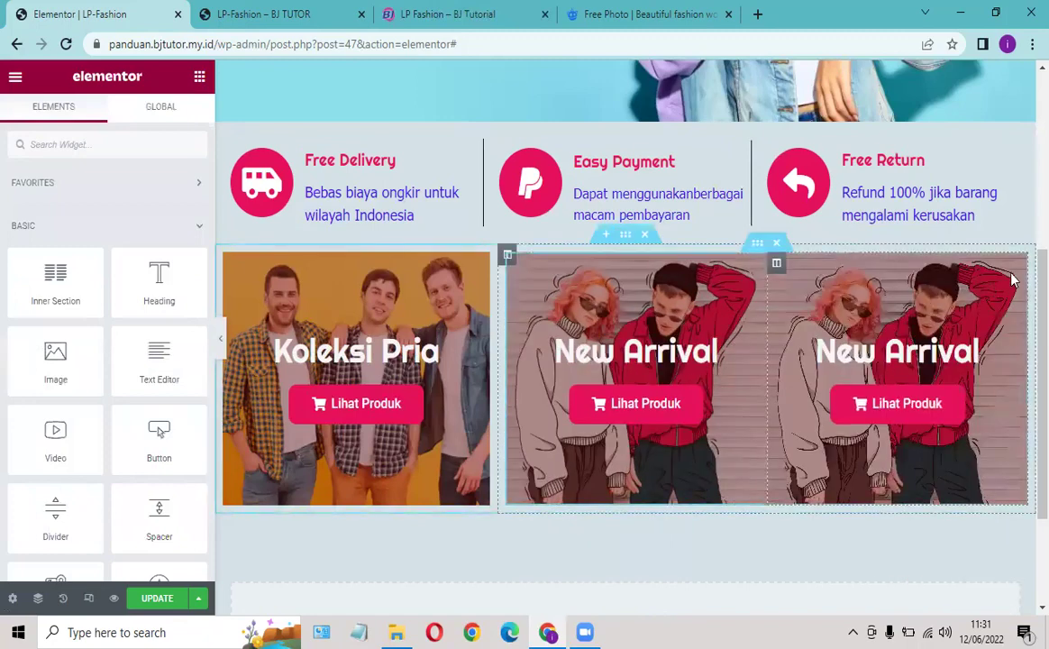
# Step: Change the third card's heading to "Koleksi Wanita" and check its button's link setting
pyautogui.click(777, 266)
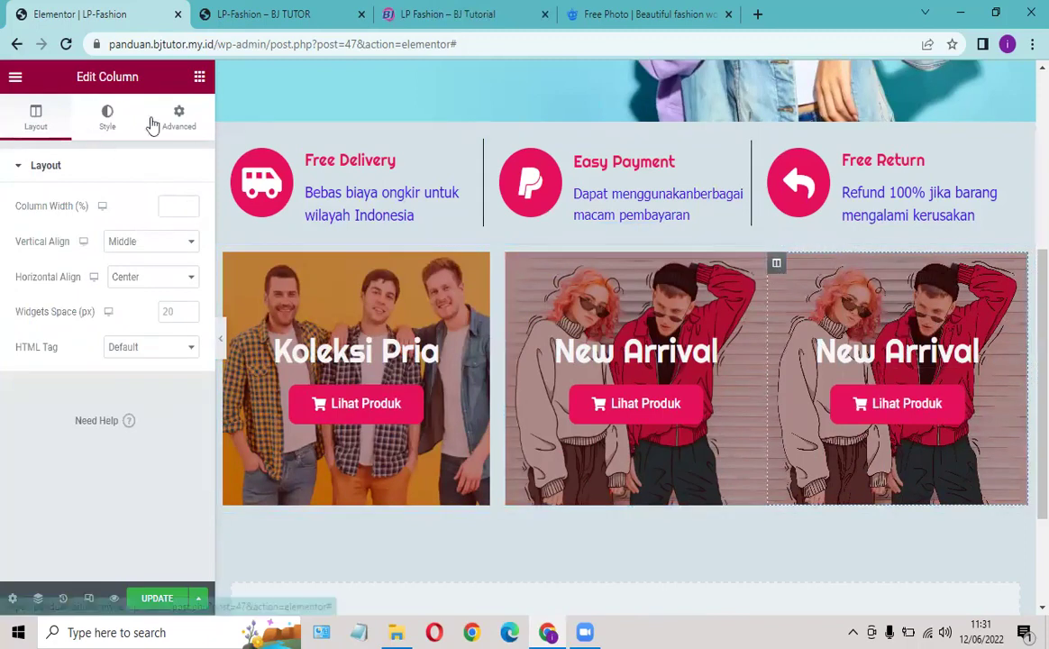
pyautogui.click(897, 352)
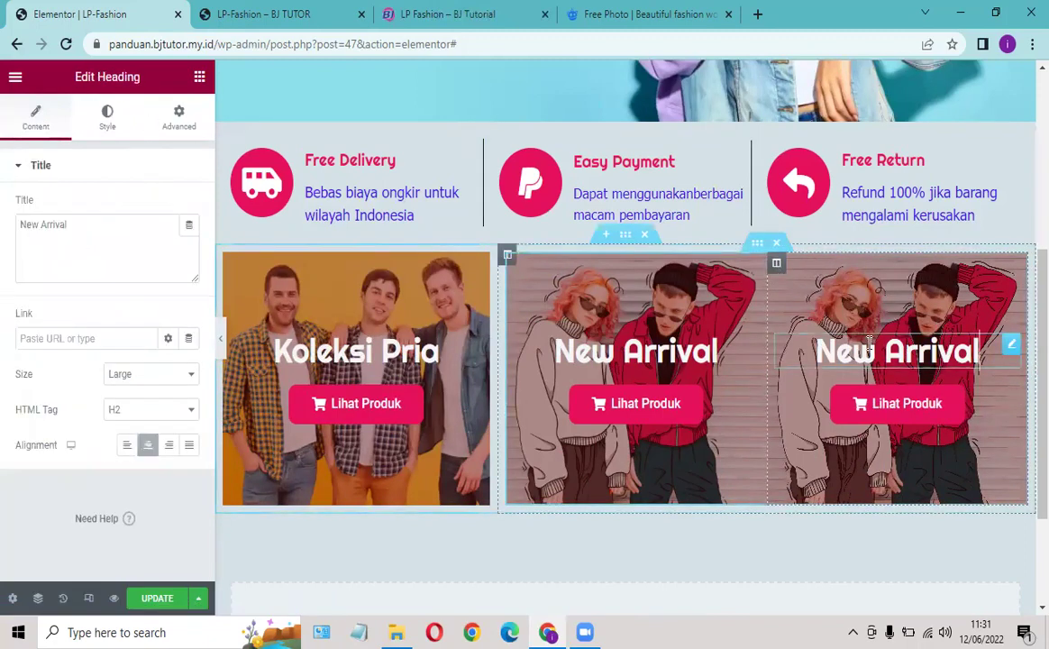
pyautogui.tripleClick(44, 225)
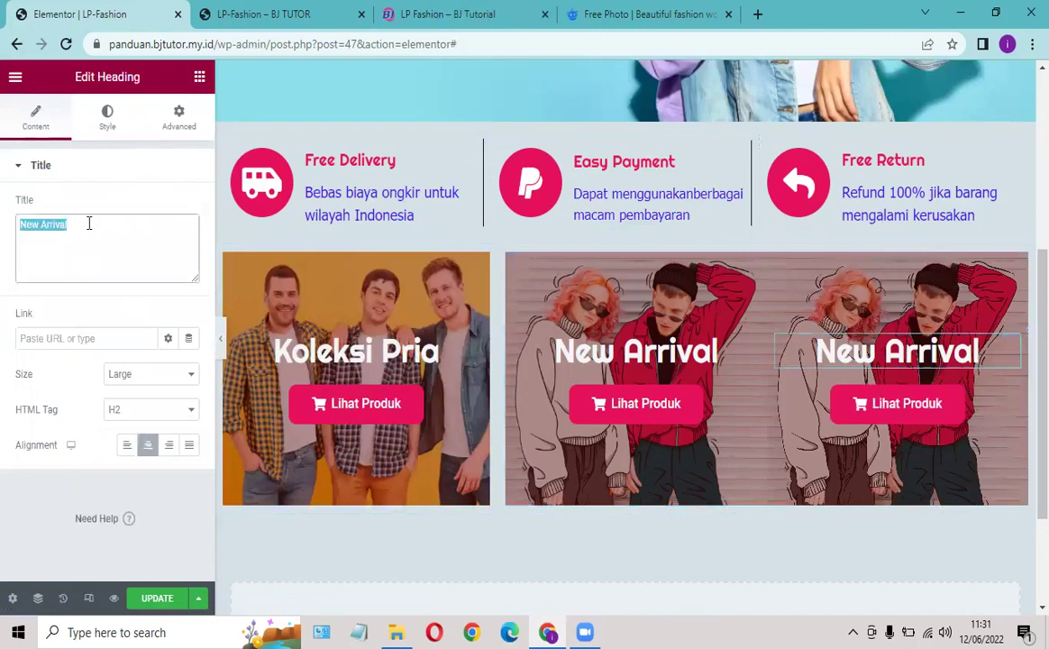
pyautogui.write('LKoleks')
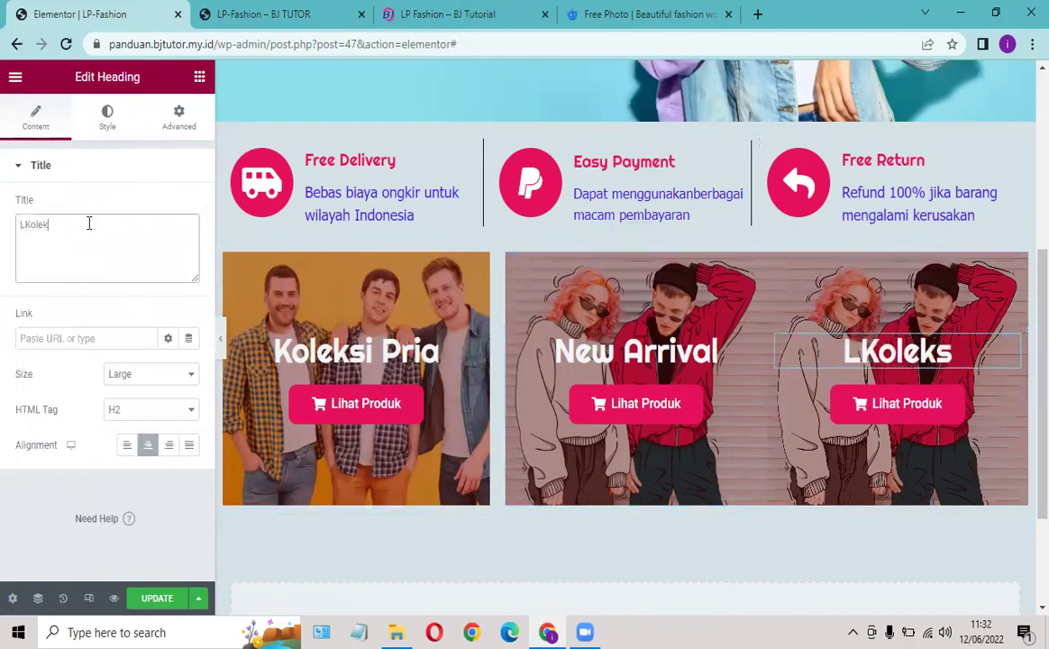
pyautogui.press('BackSpace')
pyautogui.press('BackSpace')
pyautogui.press('BackSpace')
pyautogui.press('BackSpace')
pyautogui.press('BackSpace')
pyautogui.press('BackSpace')
pyautogui.press('BackSpace')
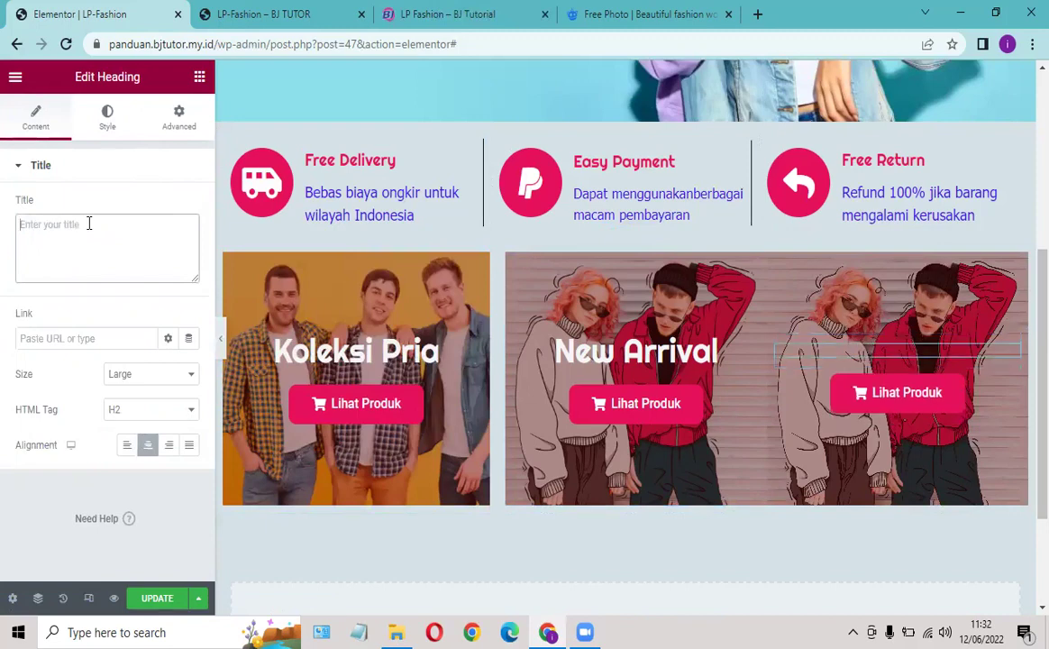
pyautogui.write('Koleksi')
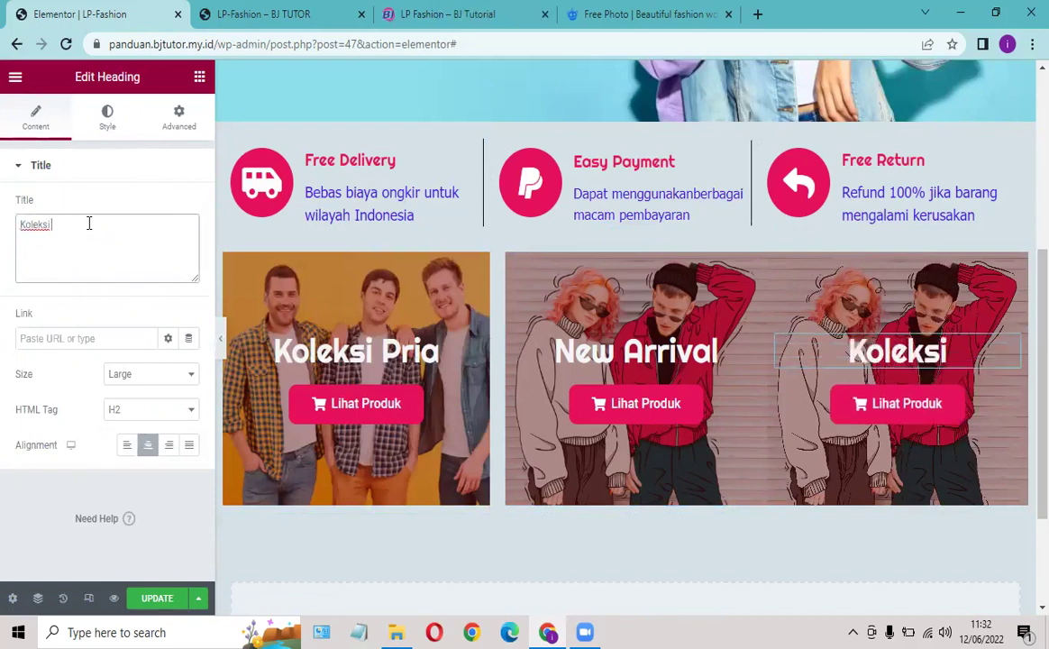
pyautogui.write(' Wanita')
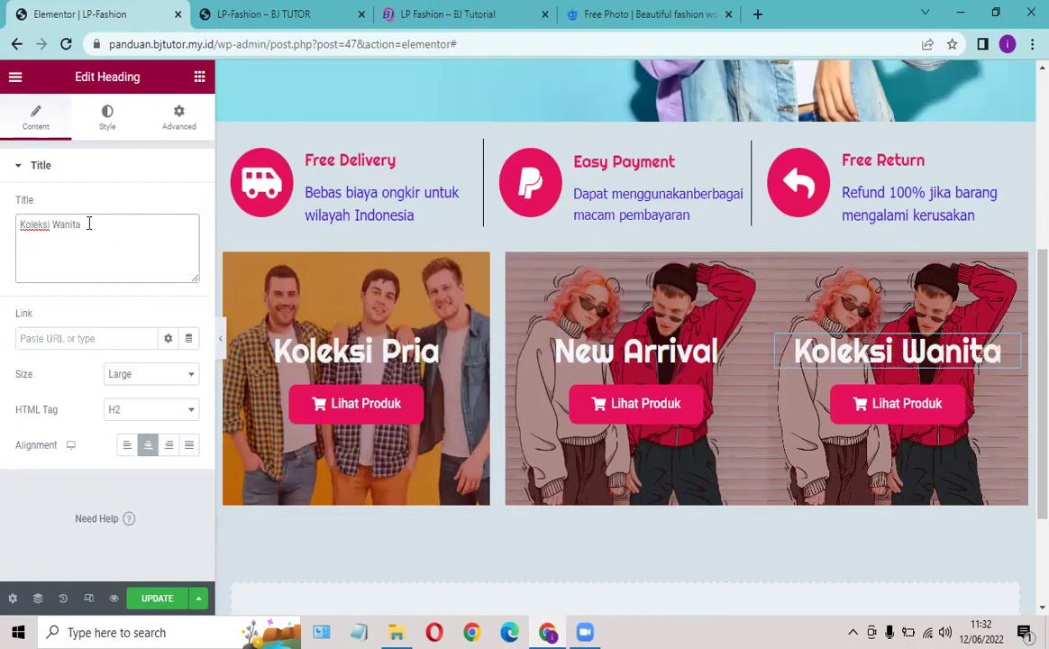
pyautogui.click(886, 410)
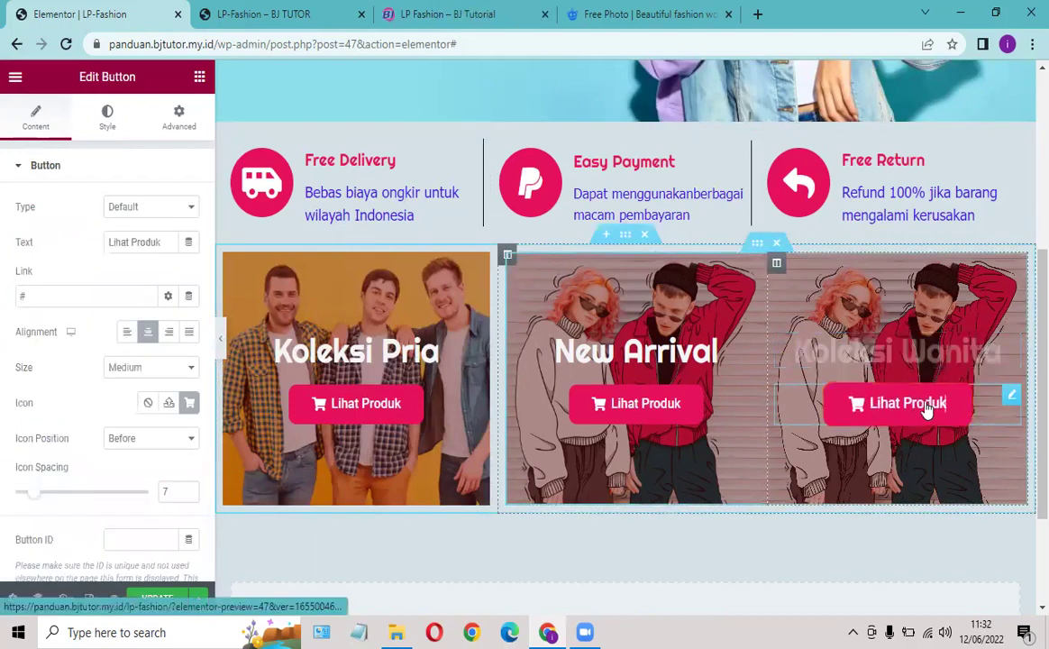
pyautogui.click(40, 300)
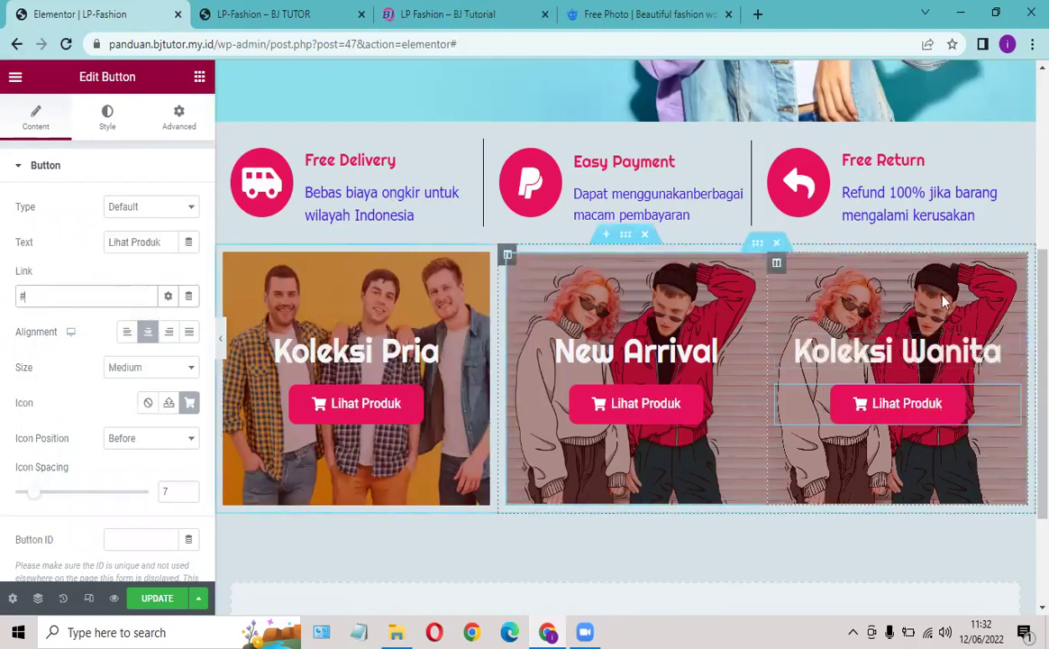
# Step: Upload the "6 threewomen" image, matching the reference page, and insert it as the "Koleksi Wanita" column's background image
pyautogui.click(776, 263)
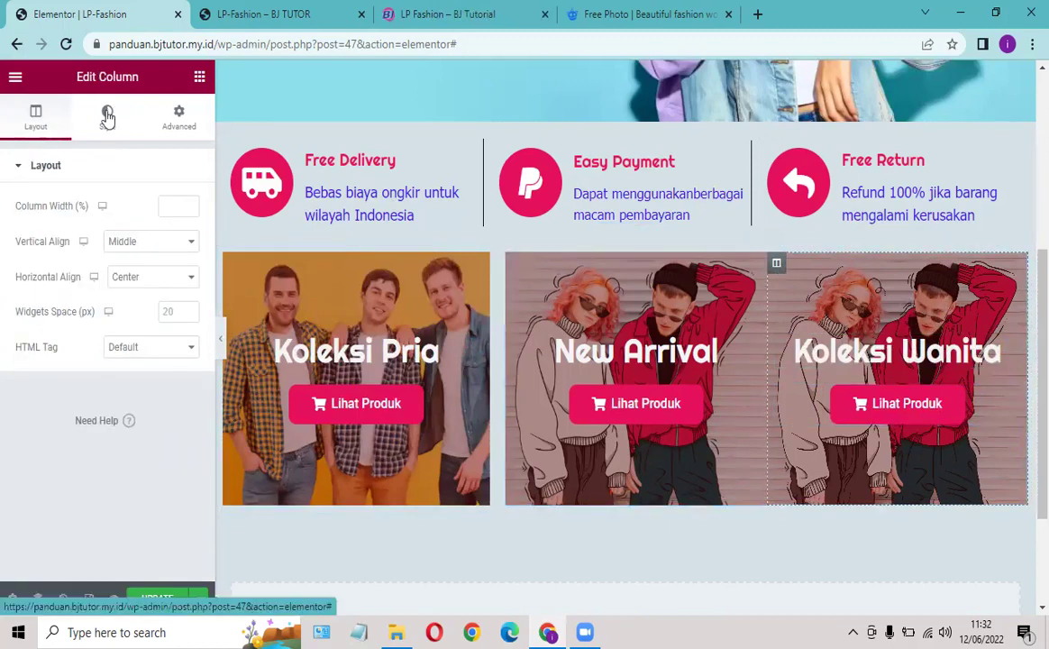
pyautogui.click(477, 15)
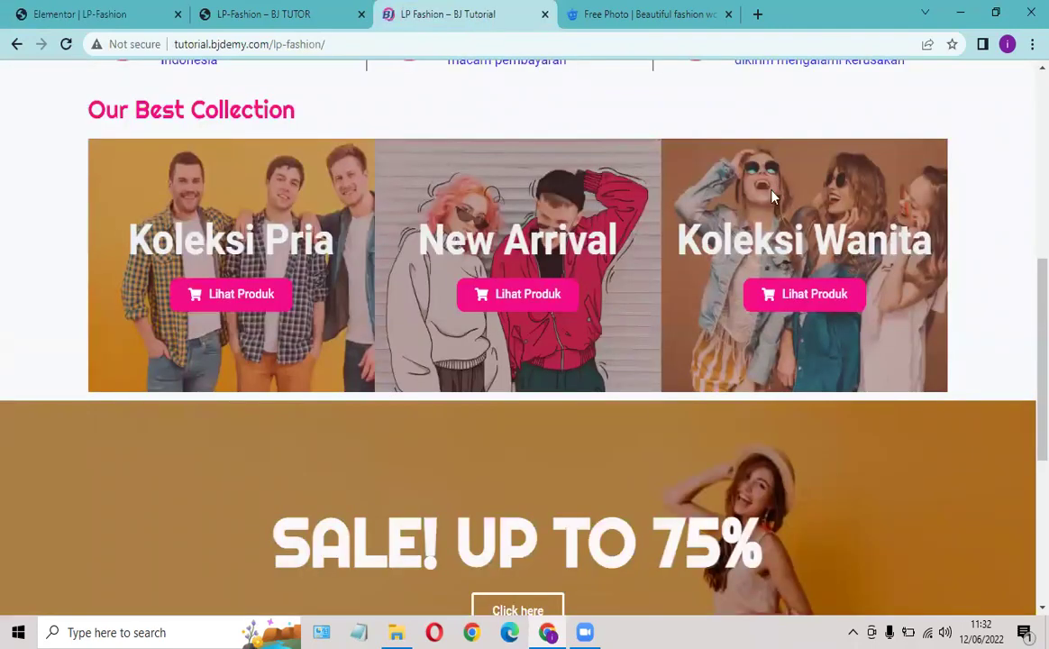
pyautogui.click(108, 15)
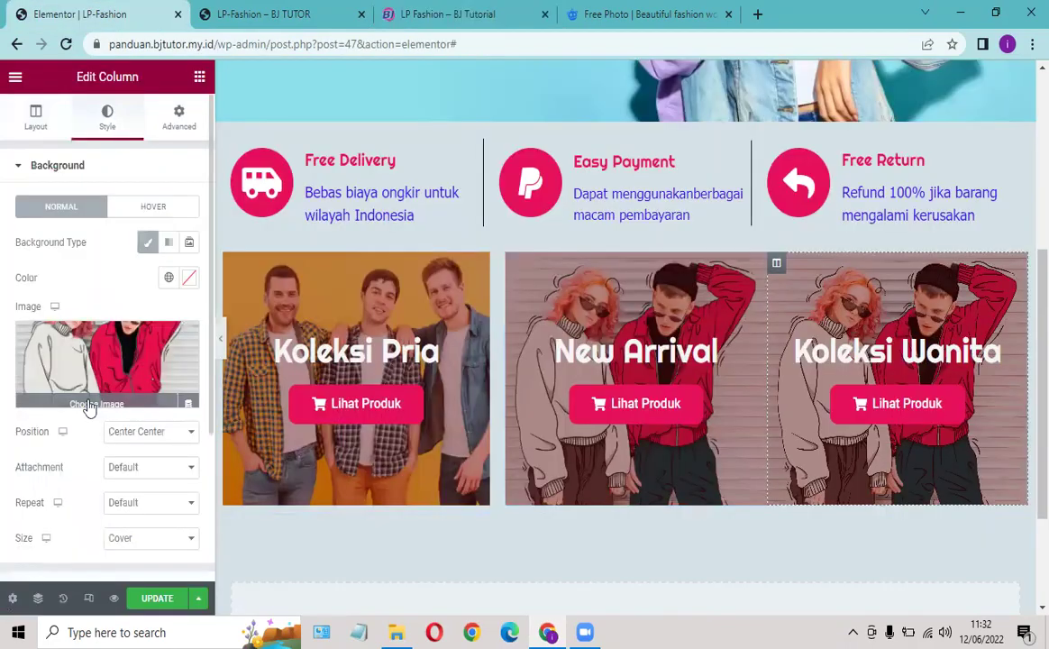
pyautogui.click(89, 405)
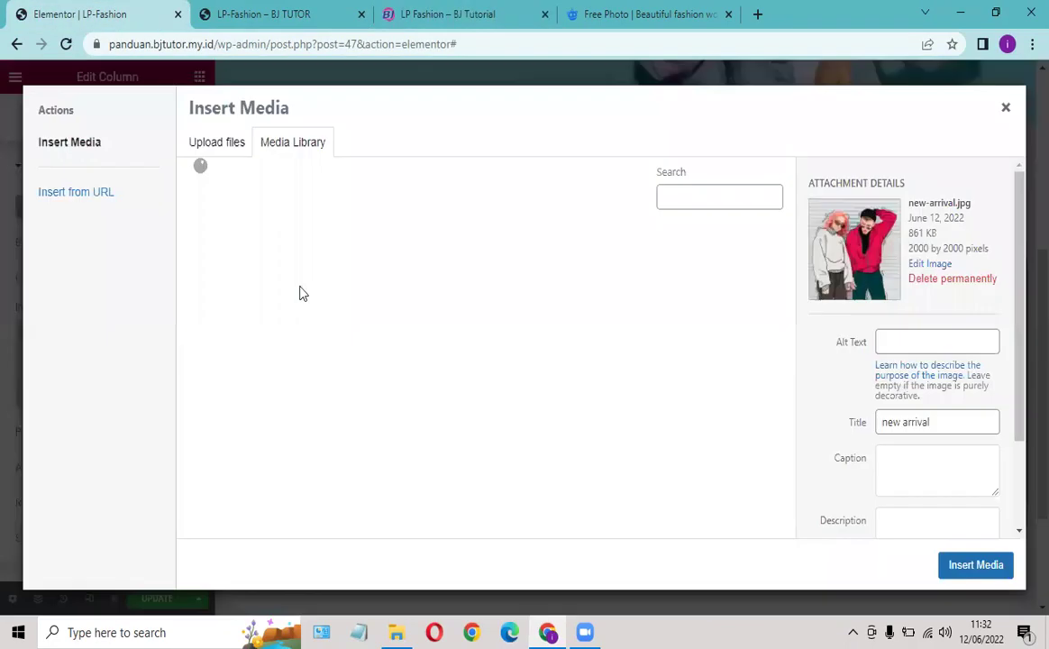
pyautogui.click(481, 15)
pyautogui.click(92, 14)
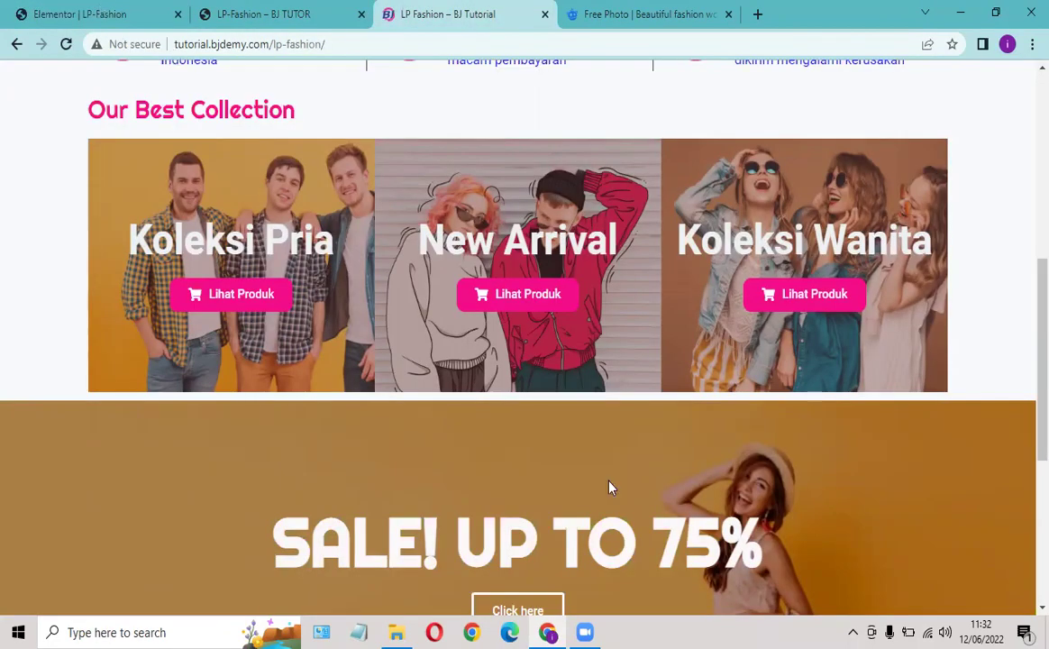
pyautogui.hotkey('alt', 'Tab')
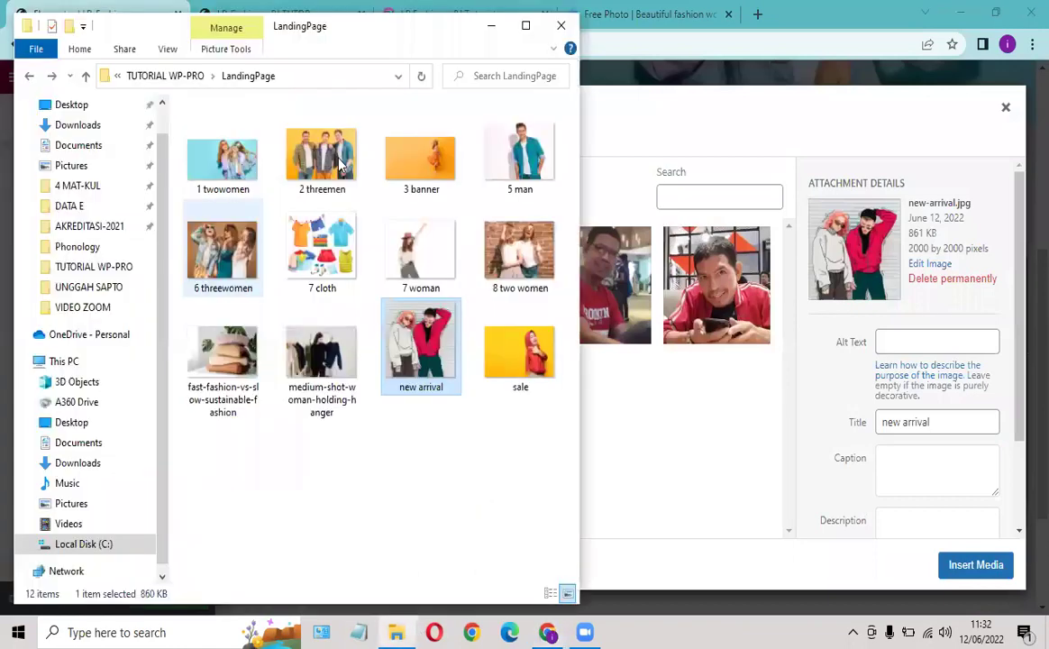
pyautogui.moveTo(234, 255); pyautogui.dragTo(694, 421)
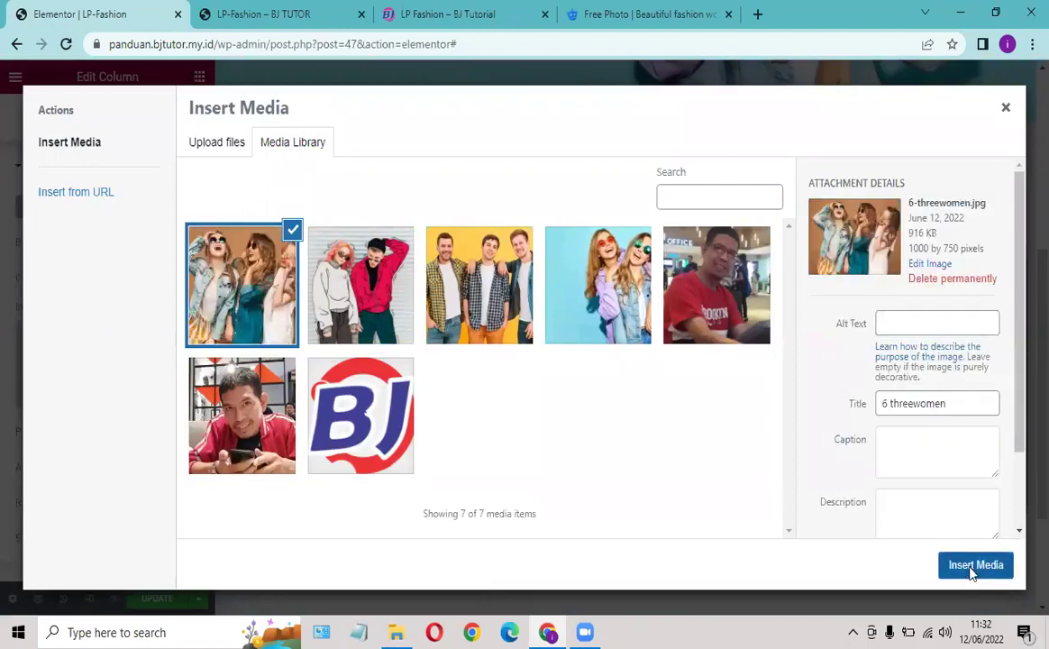
pyautogui.click(974, 566)
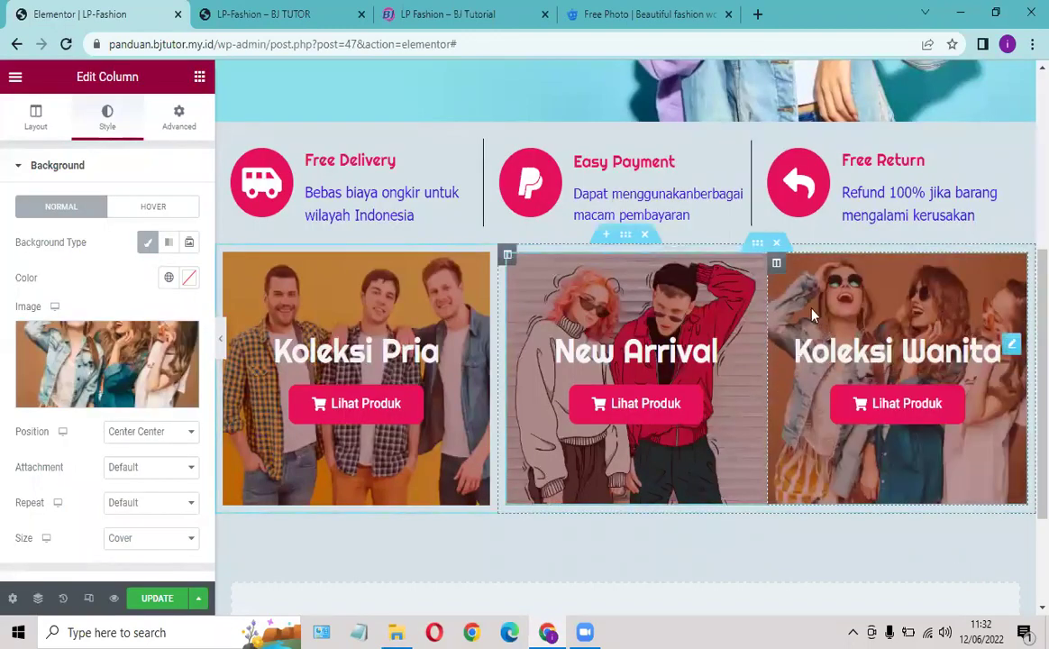
# Step: Reload the landing page preview and compare its collection cards with those on the reference page
pyautogui.scroll(3, 492, 300)
pyautogui.click(266, 15)
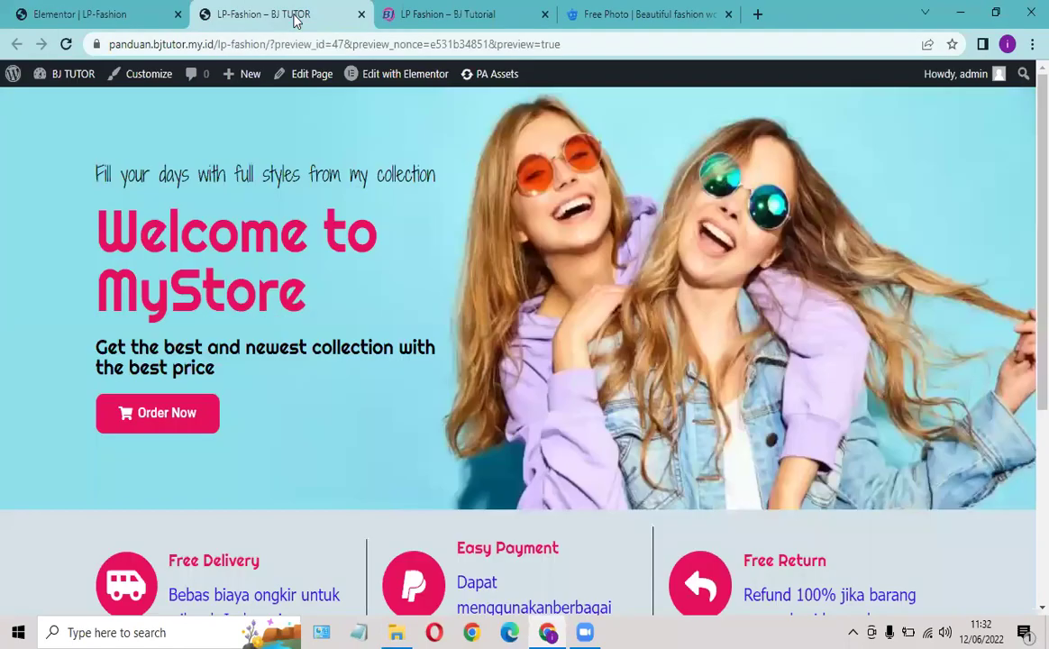
pyautogui.scroll(-5, 429, 221)
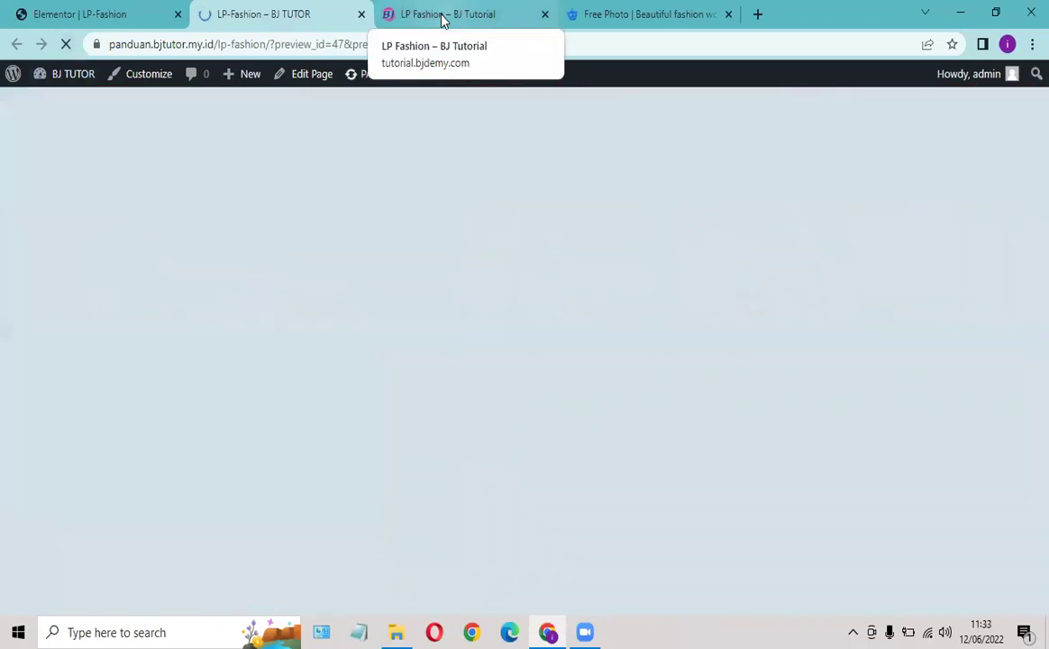
pyautogui.click(443, 16)
pyautogui.scroll(-1, 776, 162)
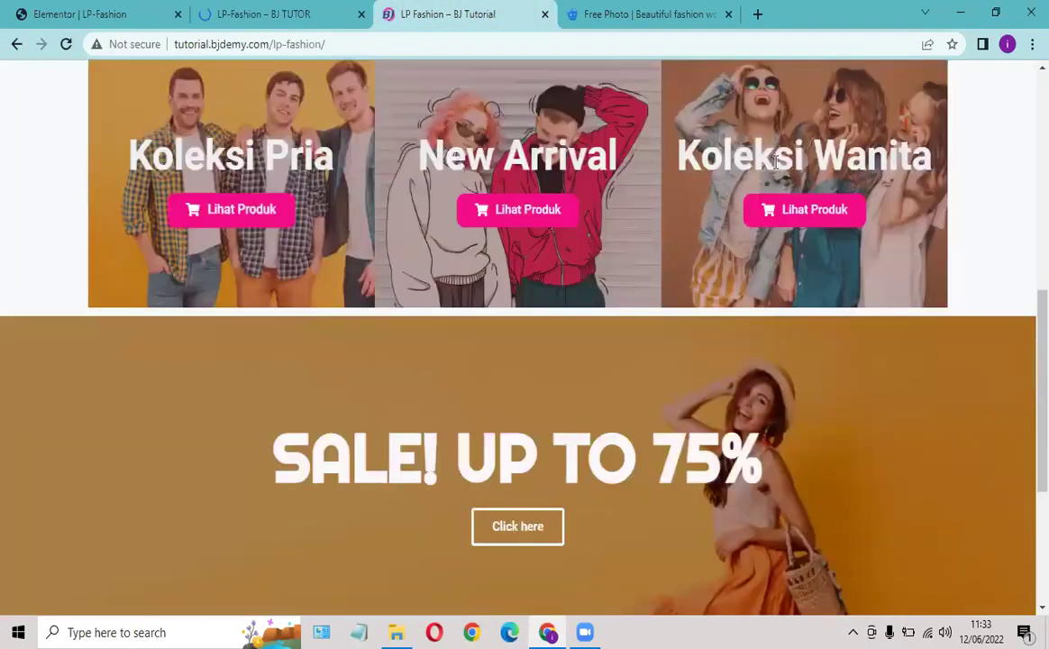
pyautogui.scroll(3, 406, 68)
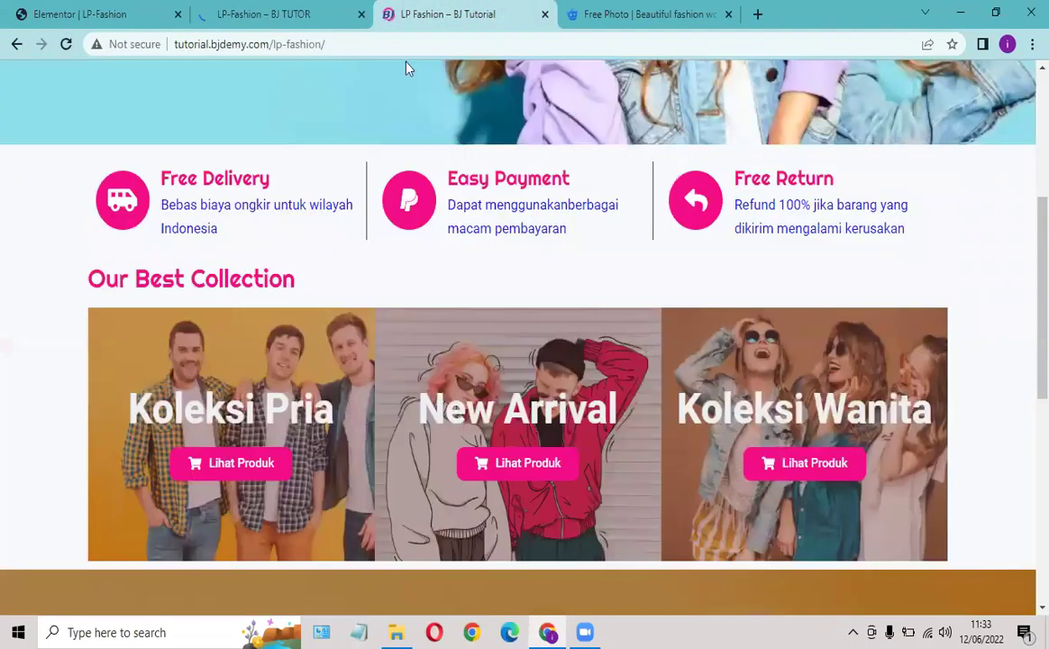
pyautogui.click(308, 15)
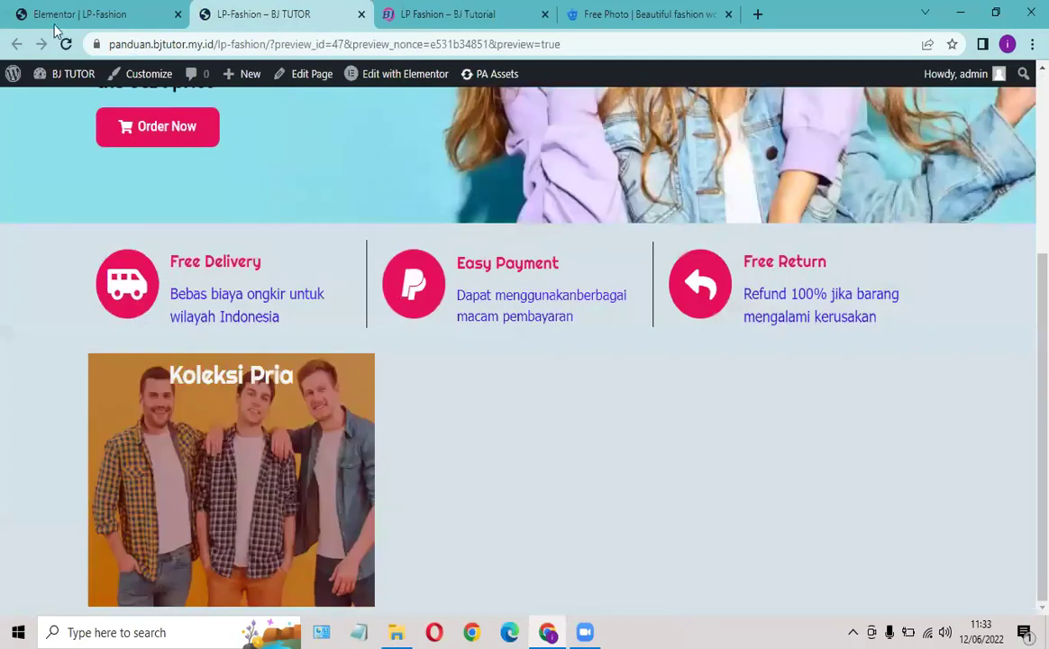
pyautogui.hotkey('ctrl', 'shift', 'Tab')
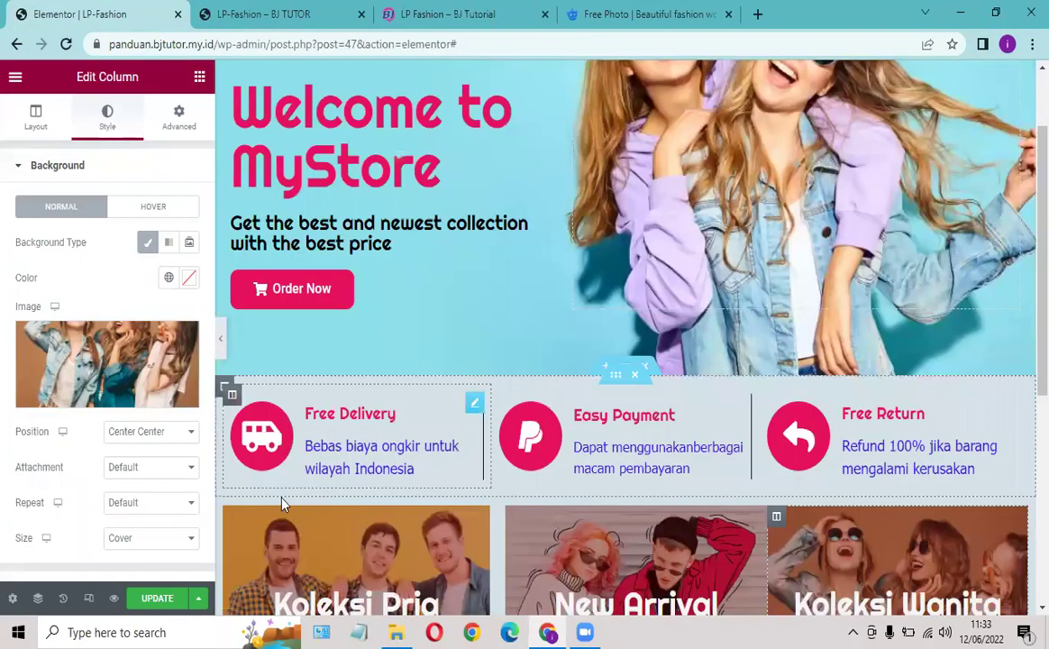
# Step: Update the landing page and reload its preview to check the three collection cards
pyautogui.click(159, 599)
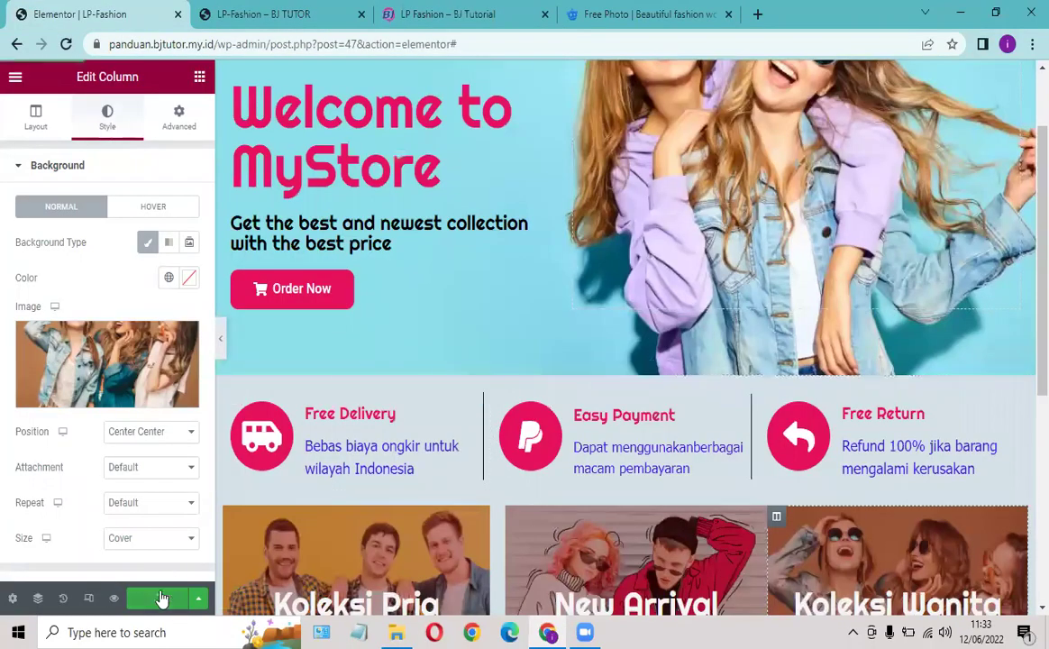
pyautogui.click(309, 20)
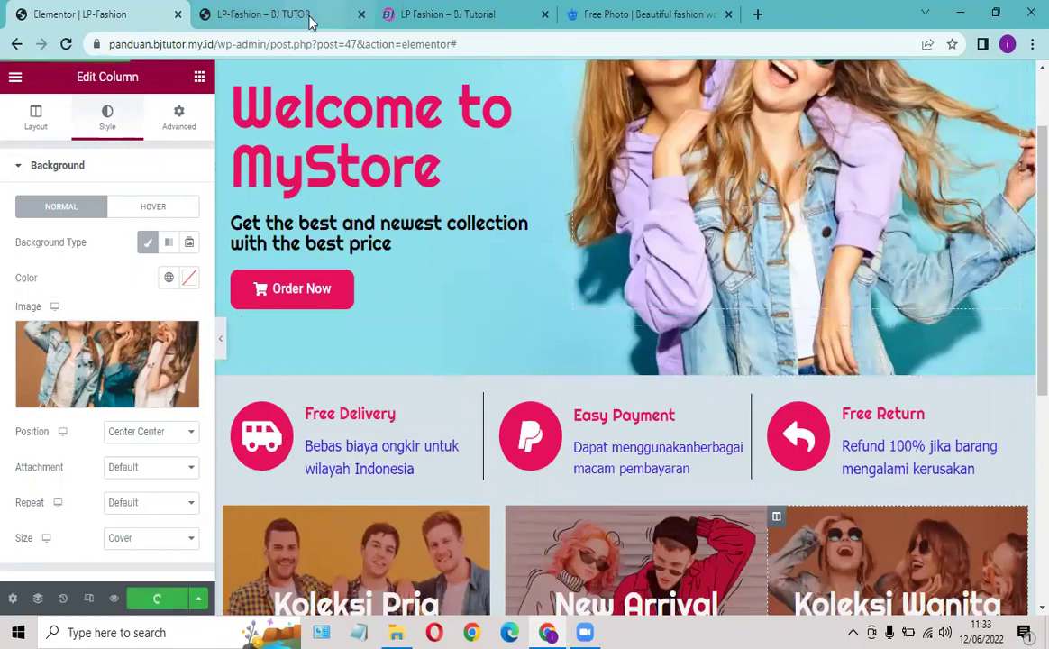
pyautogui.press('F5')
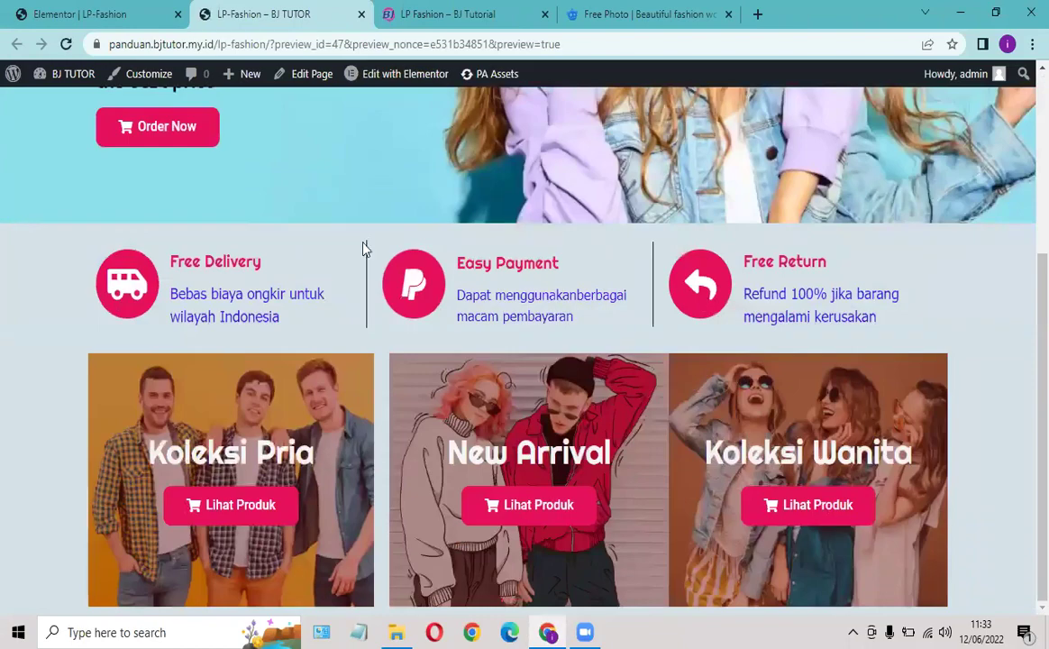
# Step: Check the reference page's sale banner and add a new single-column section below the collection cards
pyautogui.click(407, 18)
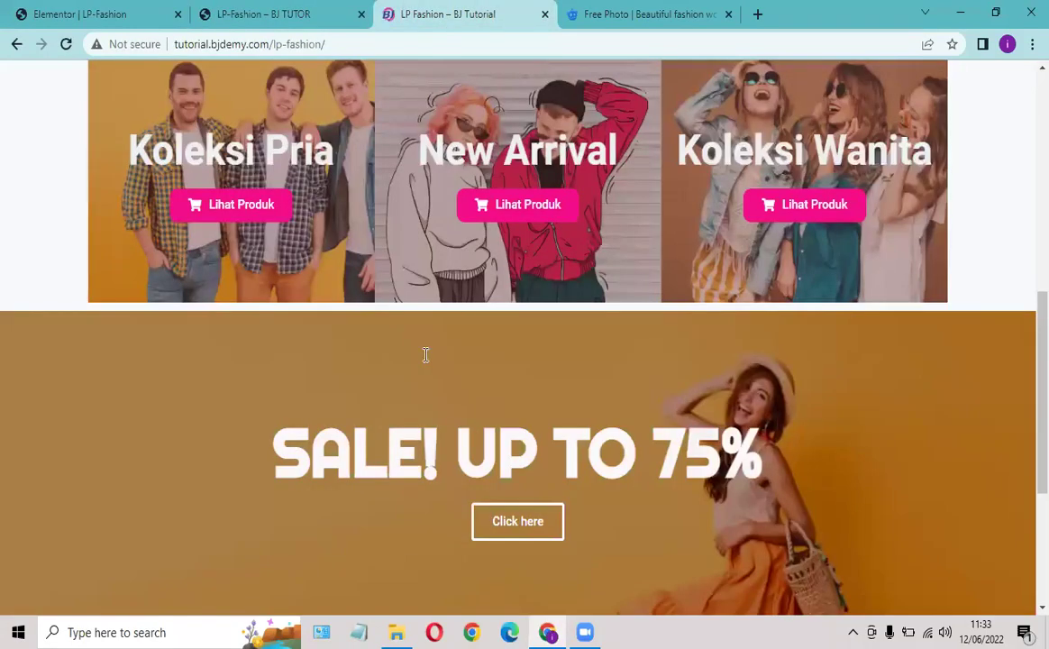
pyautogui.scroll(-1, 389, 344)
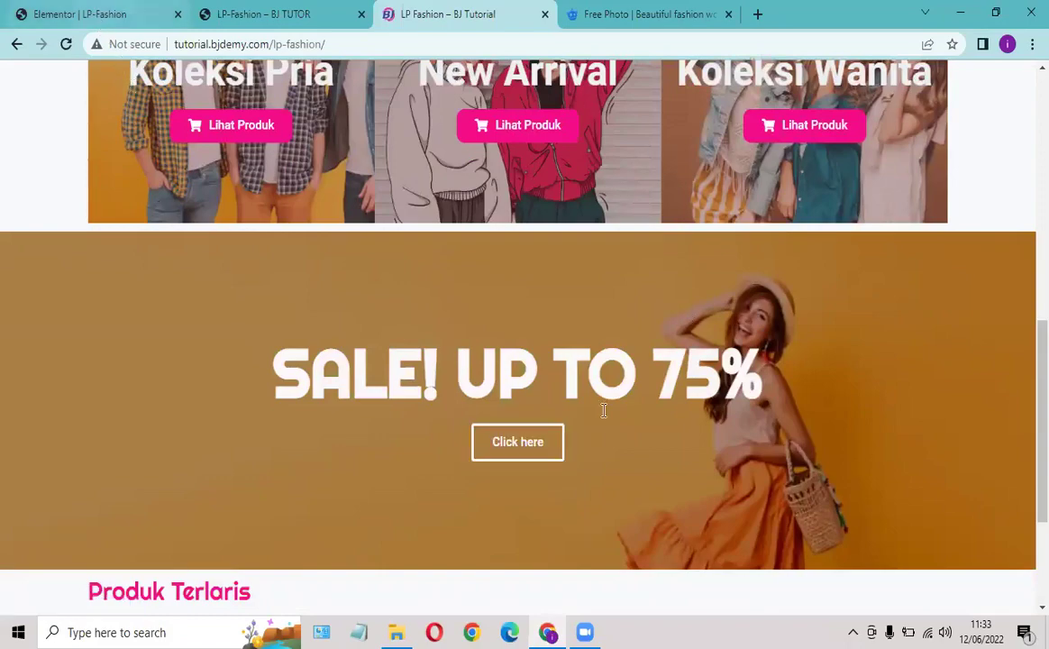
pyautogui.hotkey('ctrl', '1')
pyautogui.scroll(-4, 611, 422)
pyautogui.scroll(-1, 613, 465)
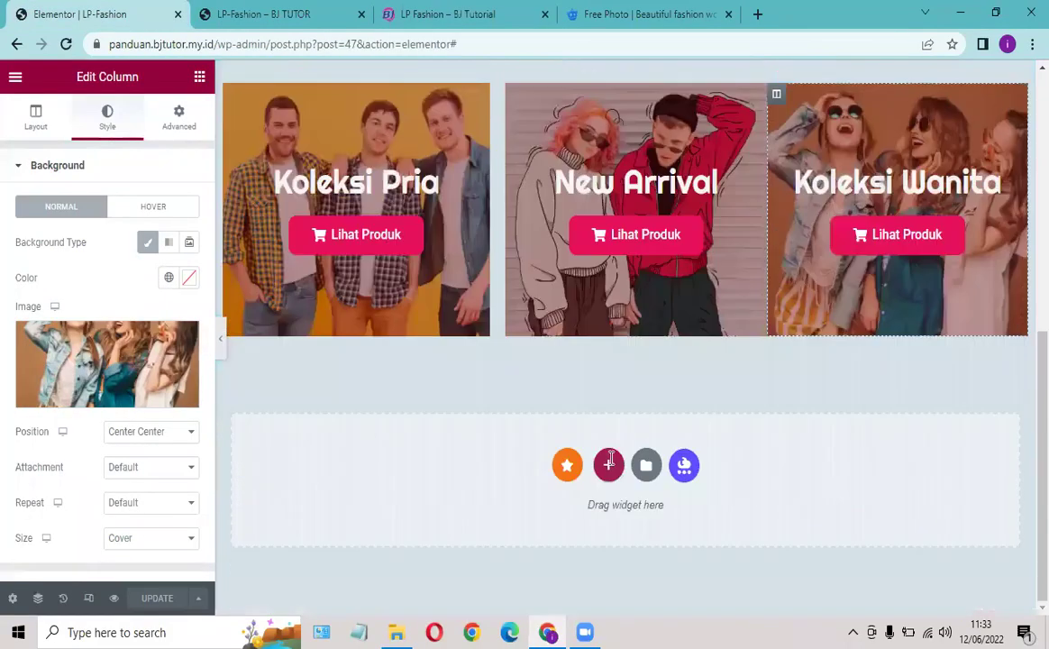
pyautogui.click(611, 466)
pyautogui.click(434, 518)
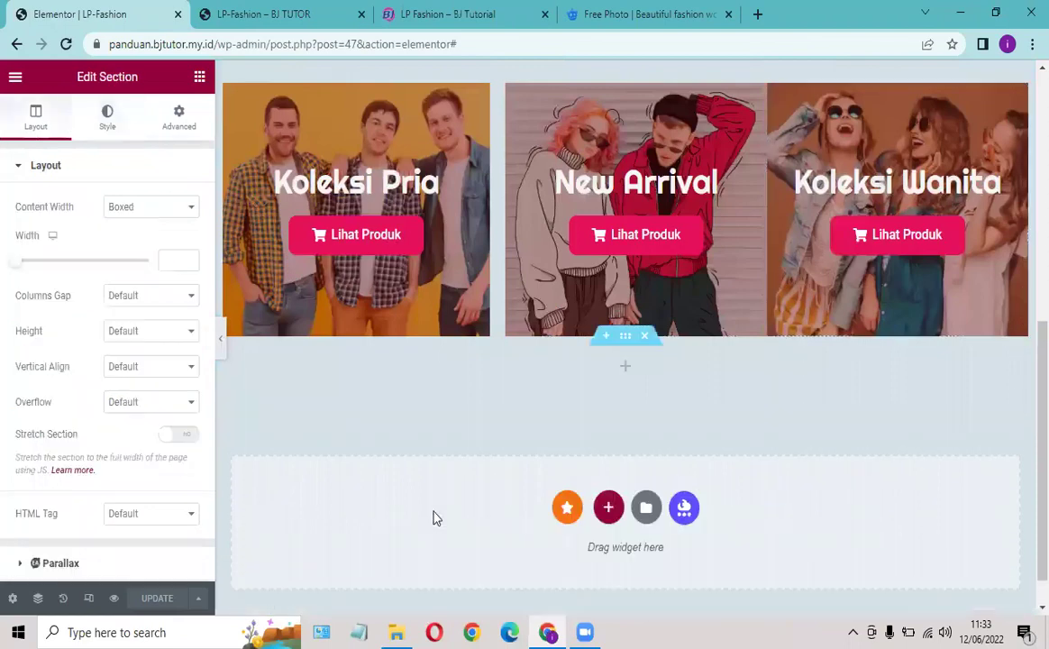